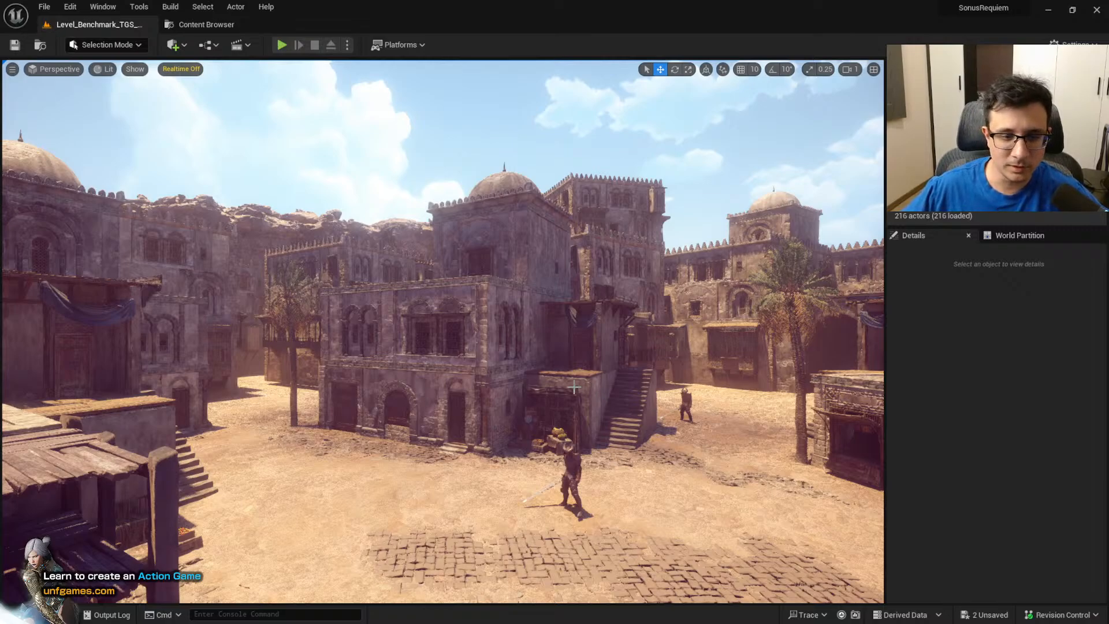
{"action": "mouse_move", "coordinate": [576, 389]}
{"action": "right_mouse_down"}
{"action": "mouse_move", "coordinate": [693, 402]}
{"action": "mouse_move", "coordinate": [577, 393]}
{"action": "right_mouse_up"}
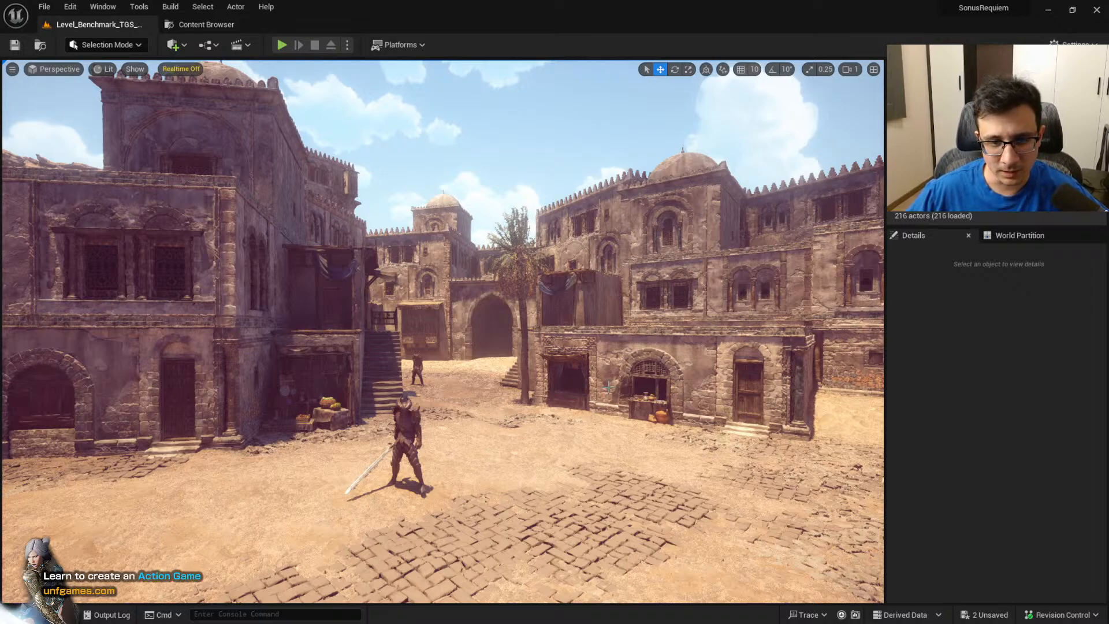
{"action": "right_click_drag", "start_coordinate": [609, 387], "coordinate": [558, 382]}
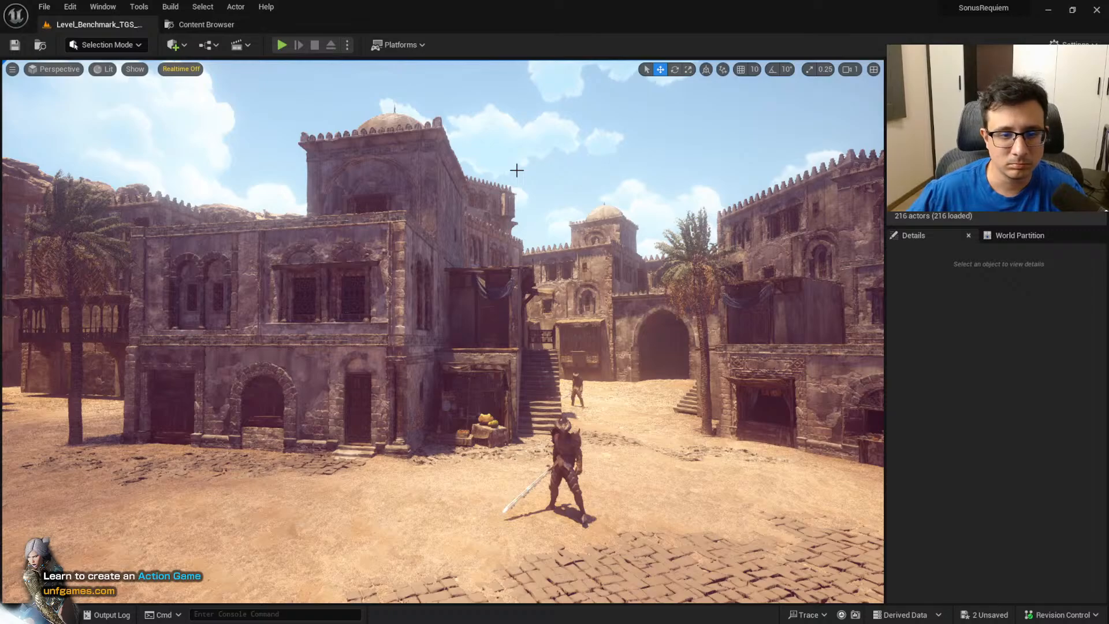
{"action": "left_click", "coordinate": [106, 69]}
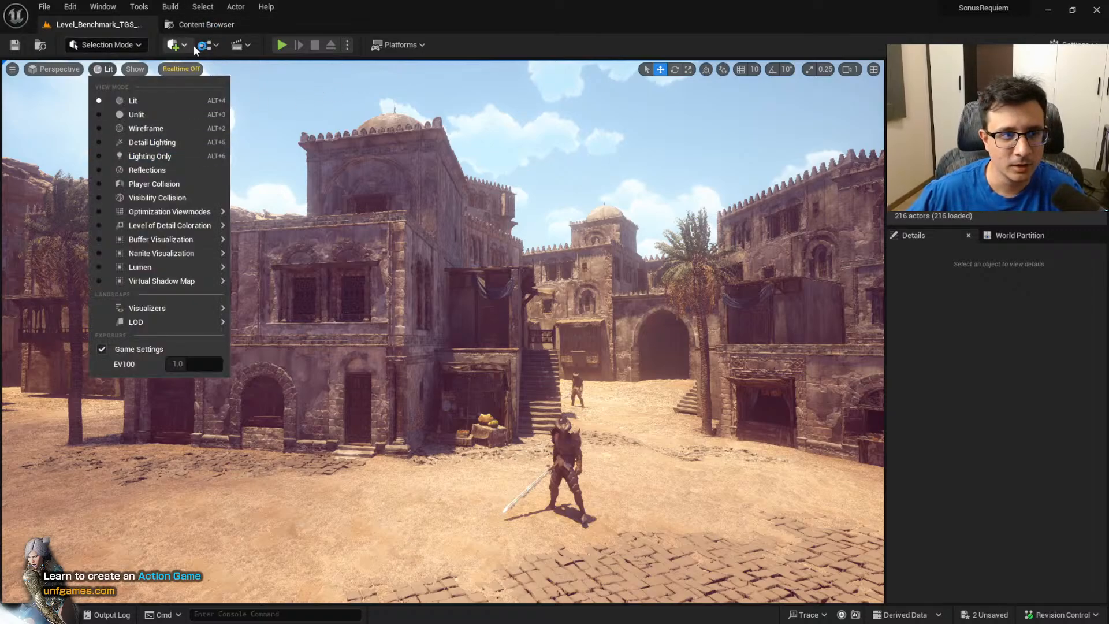
{"action": "left_click", "coordinate": [336, 328]}
Place the Box_CDBF0AAB static mesh in the town square behind the sword-bearing character, and undo the placement
{"action": "right_click_drag", "start_coordinate": [337, 328], "coordinate": [355, 384]}
{"action": "key", "text": "ctrl+space"}
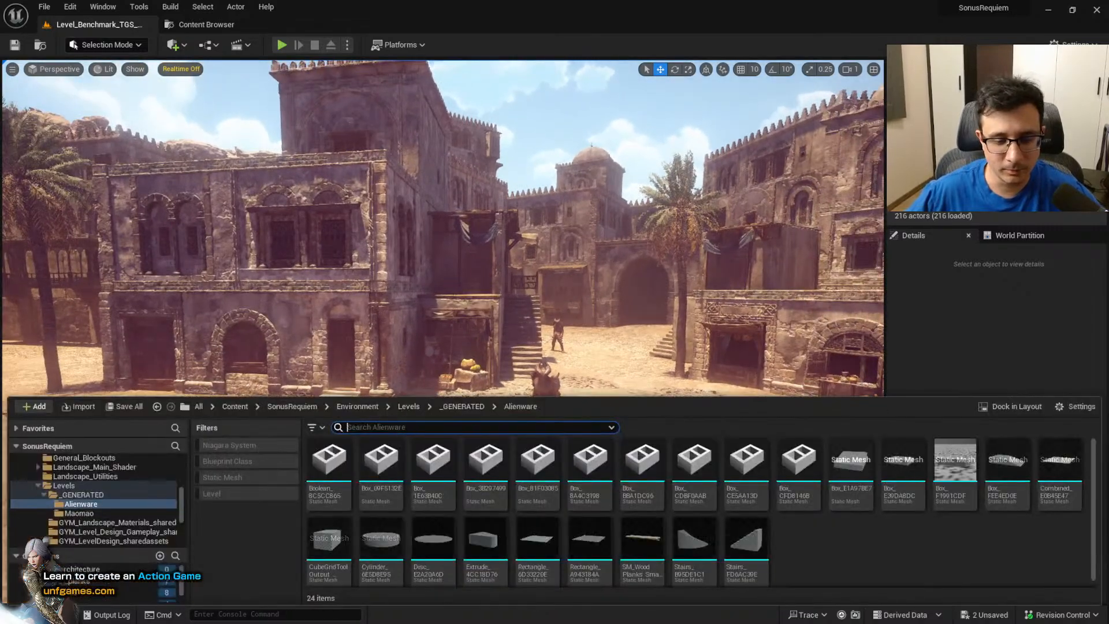
{"action": "left_click_drag", "start_coordinate": [677, 519], "coordinate": [592, 391]}
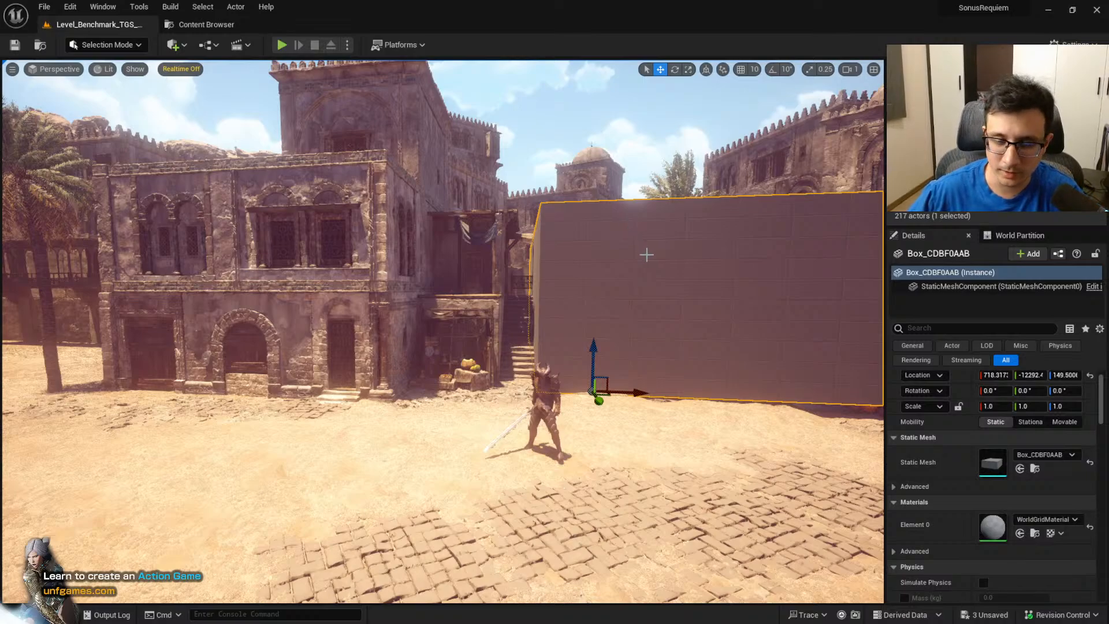
{"action": "key", "text": "ctrl+z"}
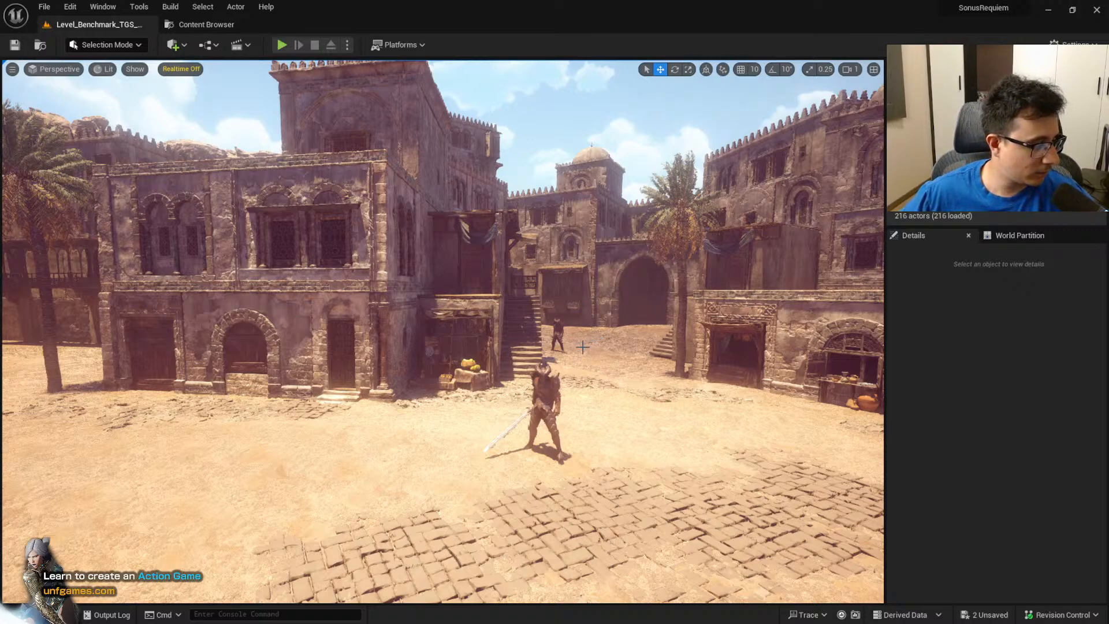
{"action": "right_click_drag", "start_coordinate": [593, 382], "coordinate": [634, 379]}
{"action": "key", "text": "a"}
{"action": "key", "text": "s"}
{"action": "key", "text": "d"}
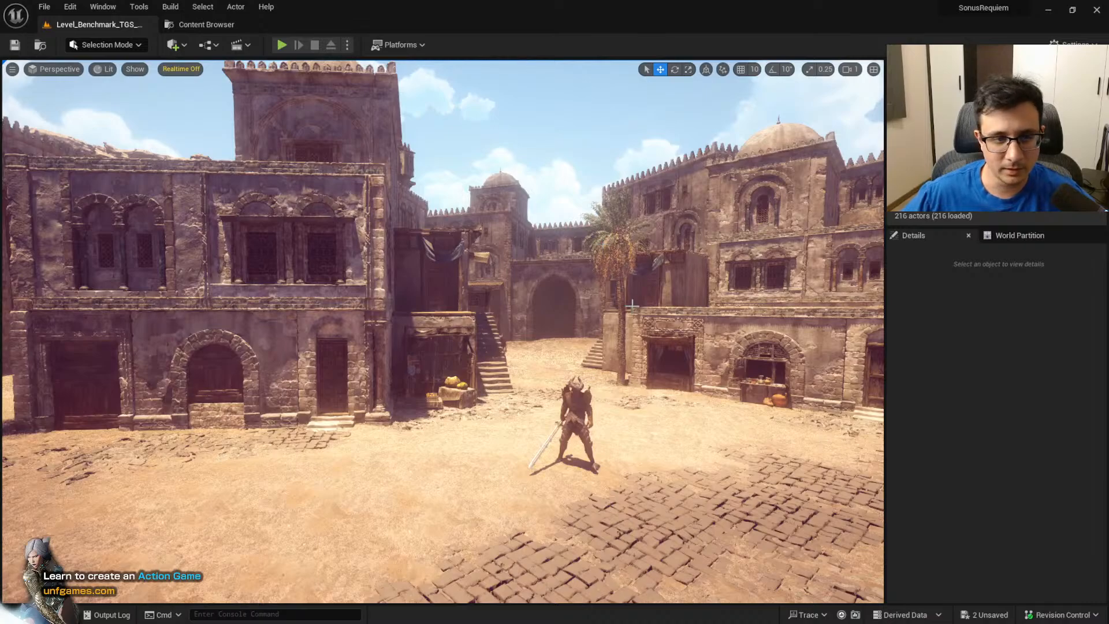
Switch to Photoshop and examine the sheet of cartoon character silhouettes for how recognizable each shape is
{"action": "key", "text": "alt+Tab"}
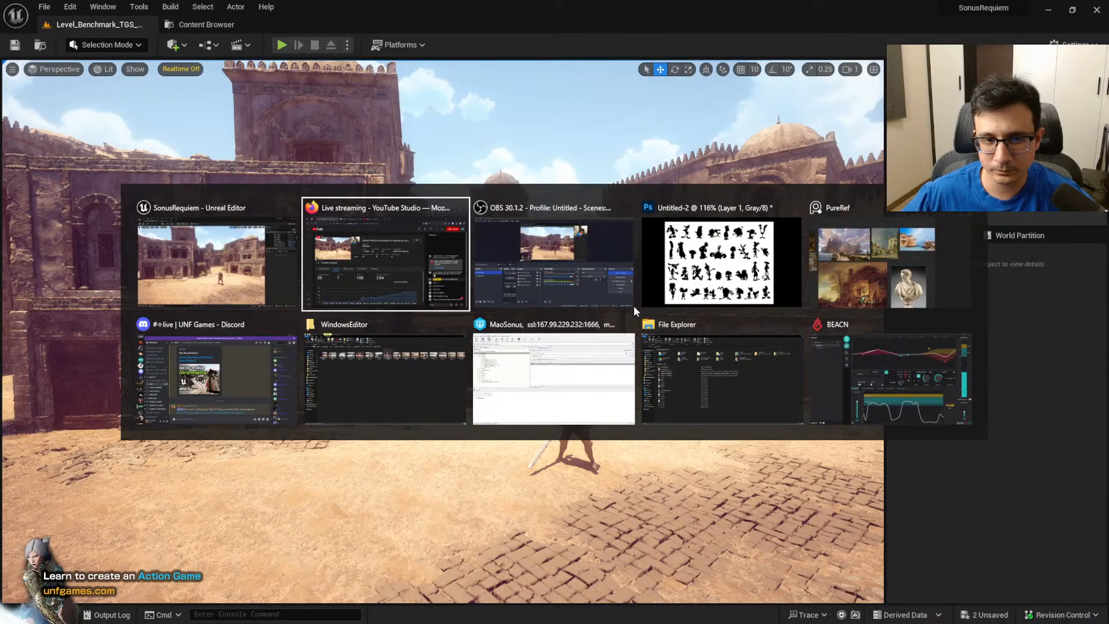
{"action": "key", "text": "alt+Tab"}
{"action": "key", "text": "alt+Tab"}
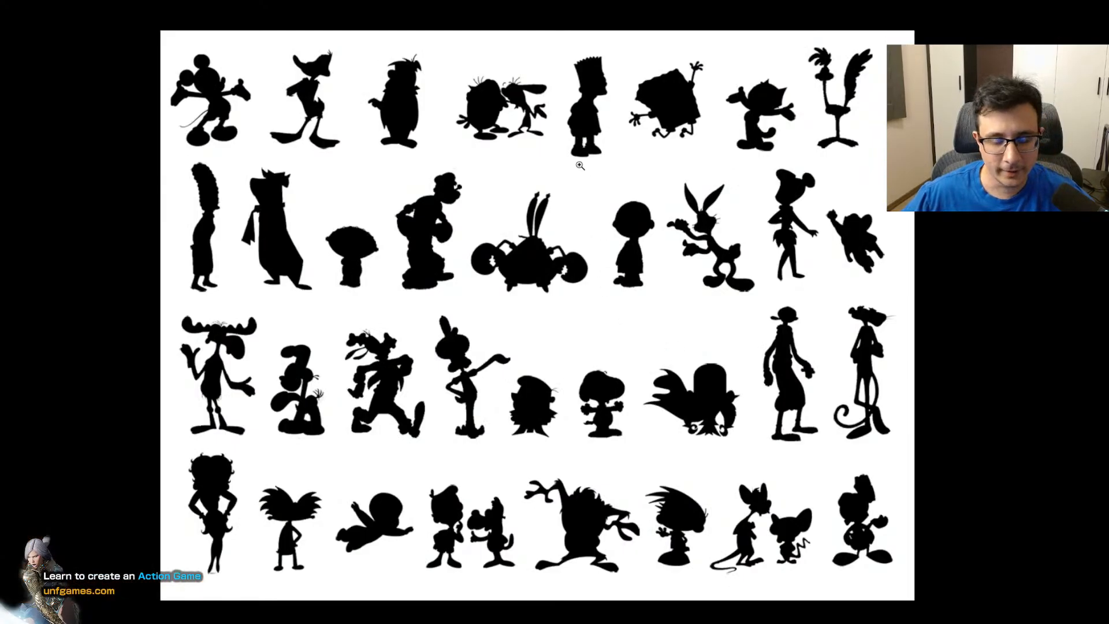
{"action": "mouse_move", "coordinate": [609, 166]}
{"action": "left_mouse_down"}
{"action": "mouse_move", "coordinate": [578, 164]}
{"action": "mouse_move", "coordinate": [610, 162]}
{"action": "left_mouse_up"}
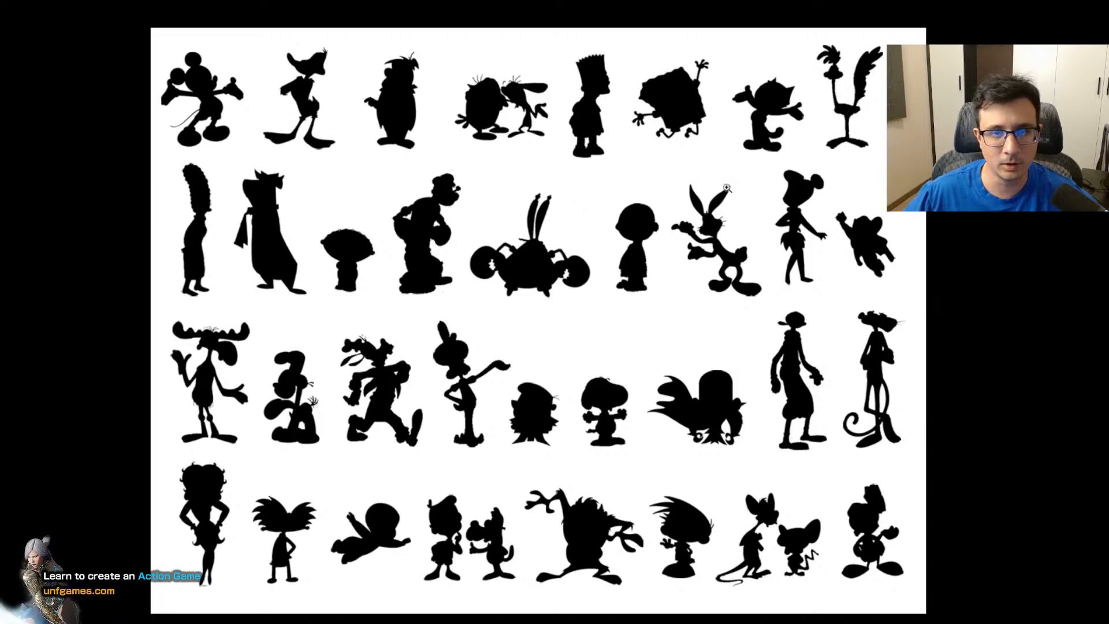
{"action": "left_click", "coordinate": [578, 129]}
{"action": "left_click_drag", "start_coordinate": [579, 113], "coordinate": [612, 223]}
{"action": "left_click_drag", "start_coordinate": [682, 263], "coordinate": [783, 242]}
{"action": "left_click", "coordinate": [784, 243]}
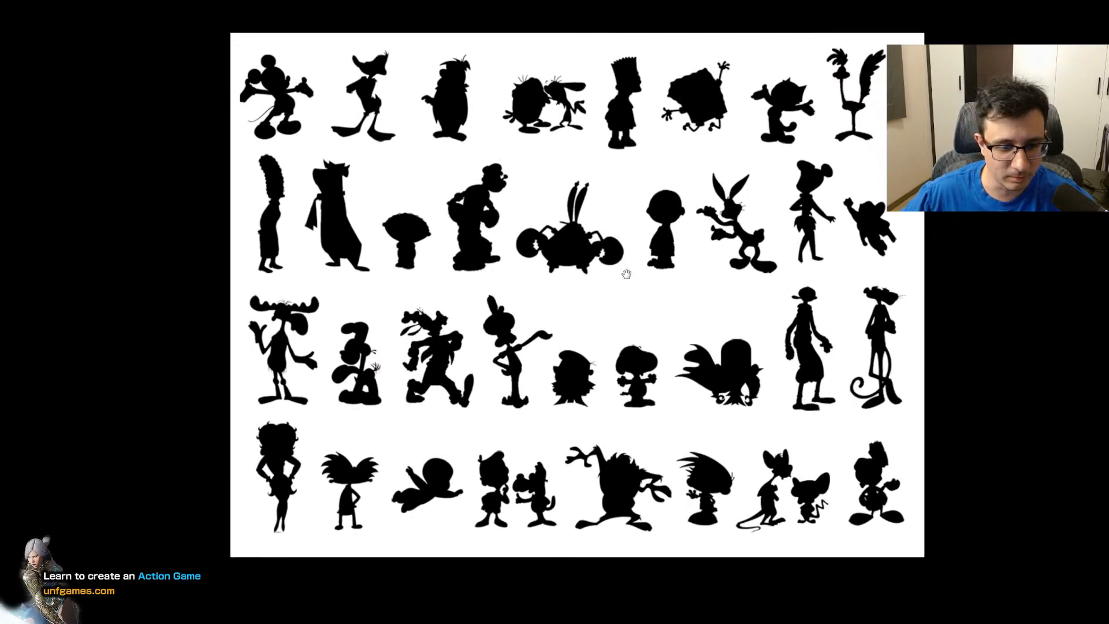
{"action": "left_click_drag", "start_coordinate": [626, 274], "coordinate": [617, 298]}
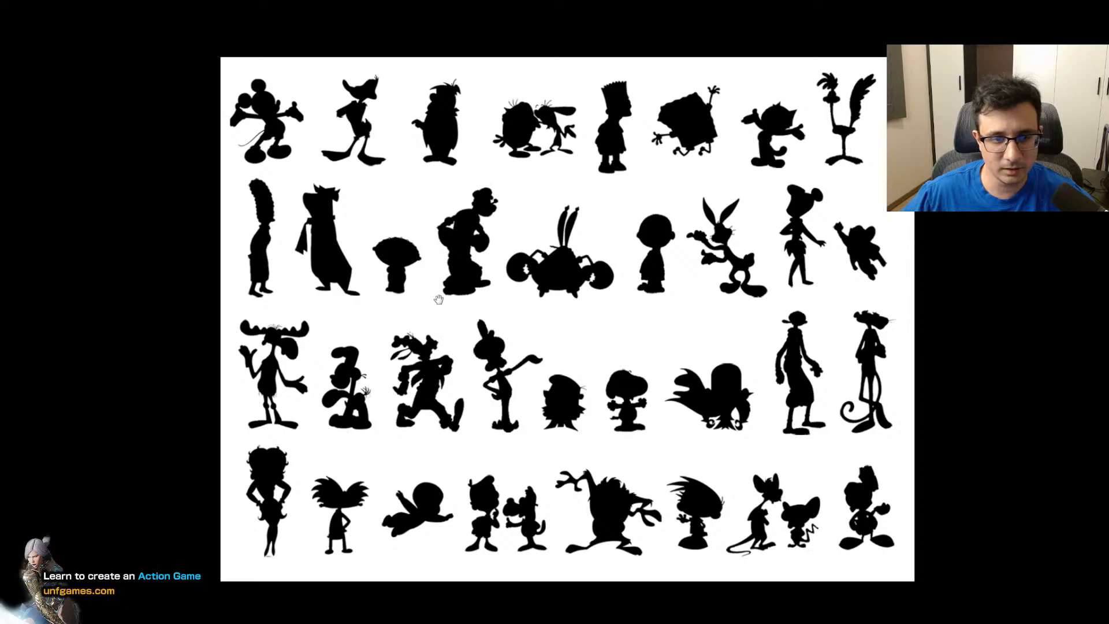
{"action": "left_click_drag", "start_coordinate": [439, 300], "coordinate": [409, 311]}
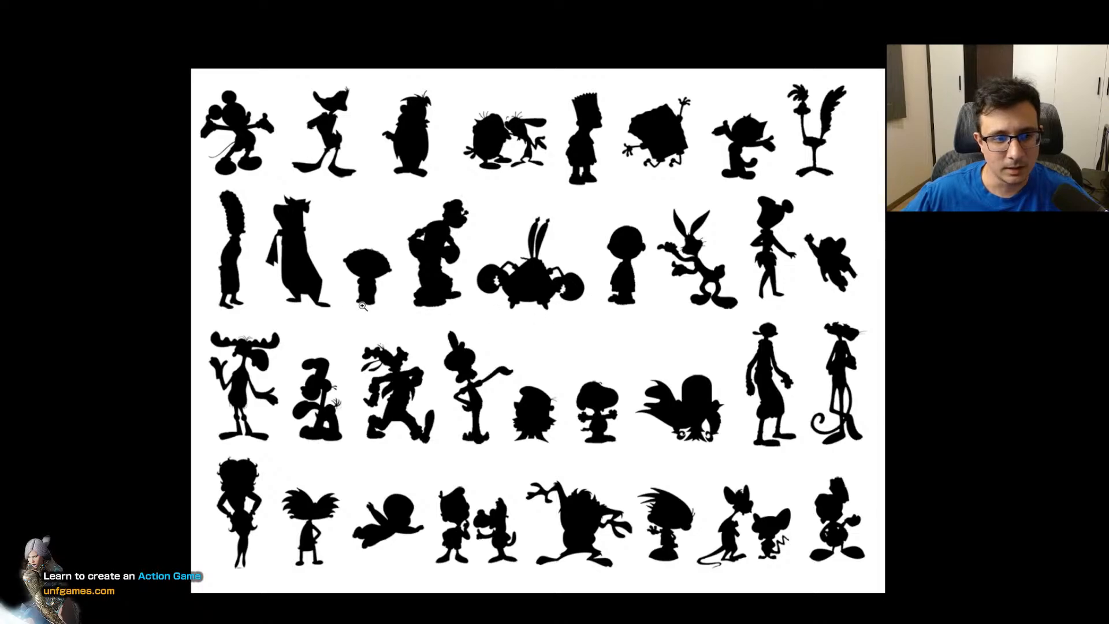
Leave the full-screen view and add a new empty layer above Layer 1
{"action": "key", "text": "ctrl+f"}
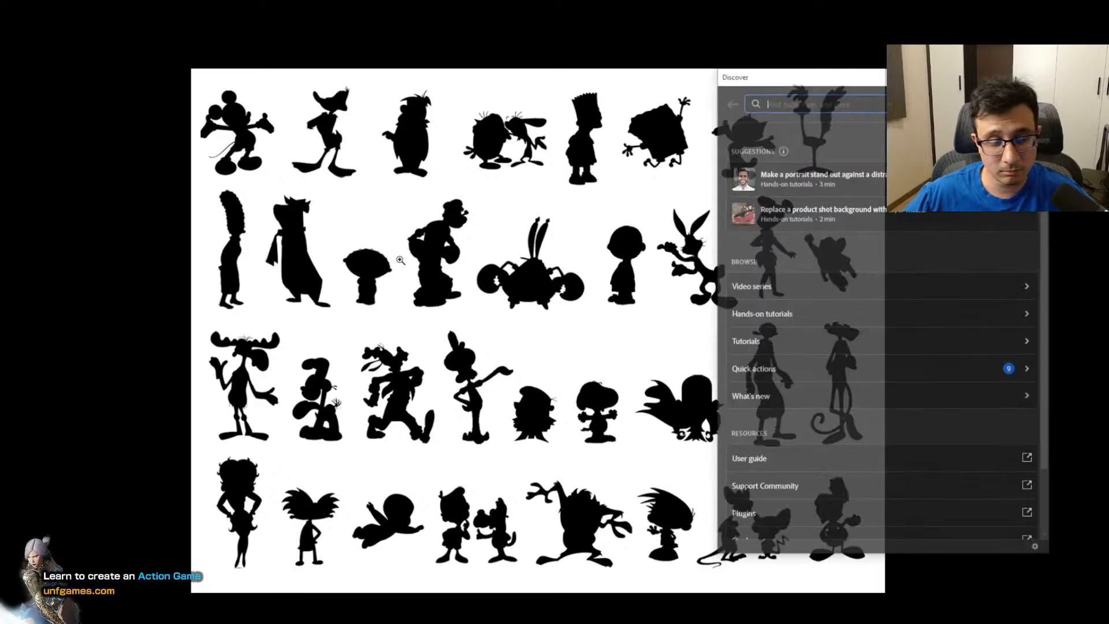
{"action": "key", "text": "Escape"}
{"action": "key", "text": "Escape"}
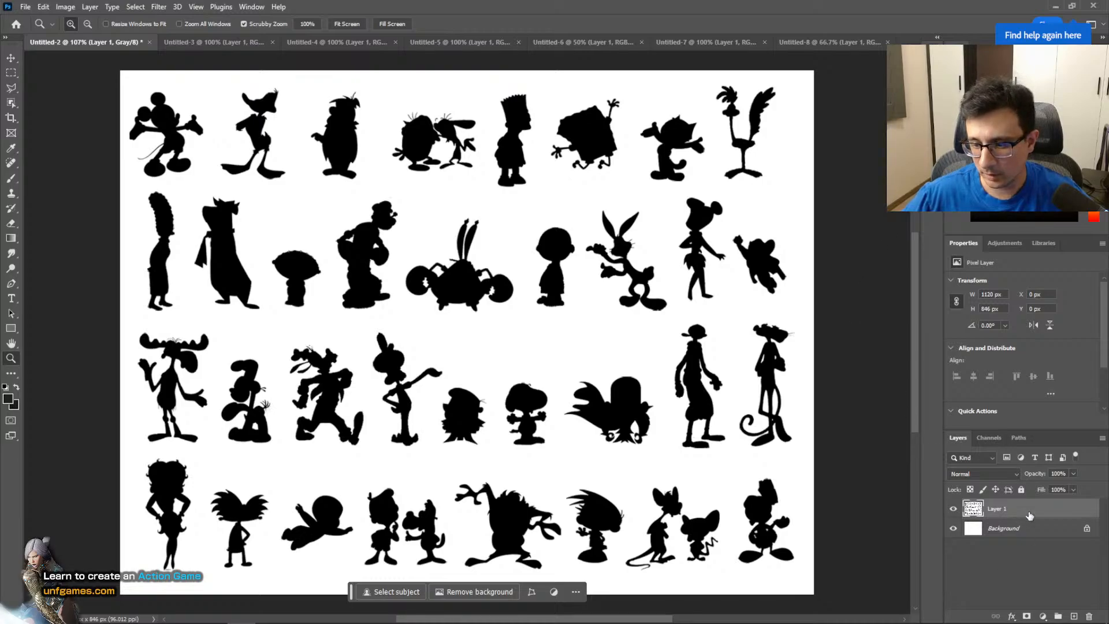
{"action": "left_click", "coordinate": [1074, 615]}
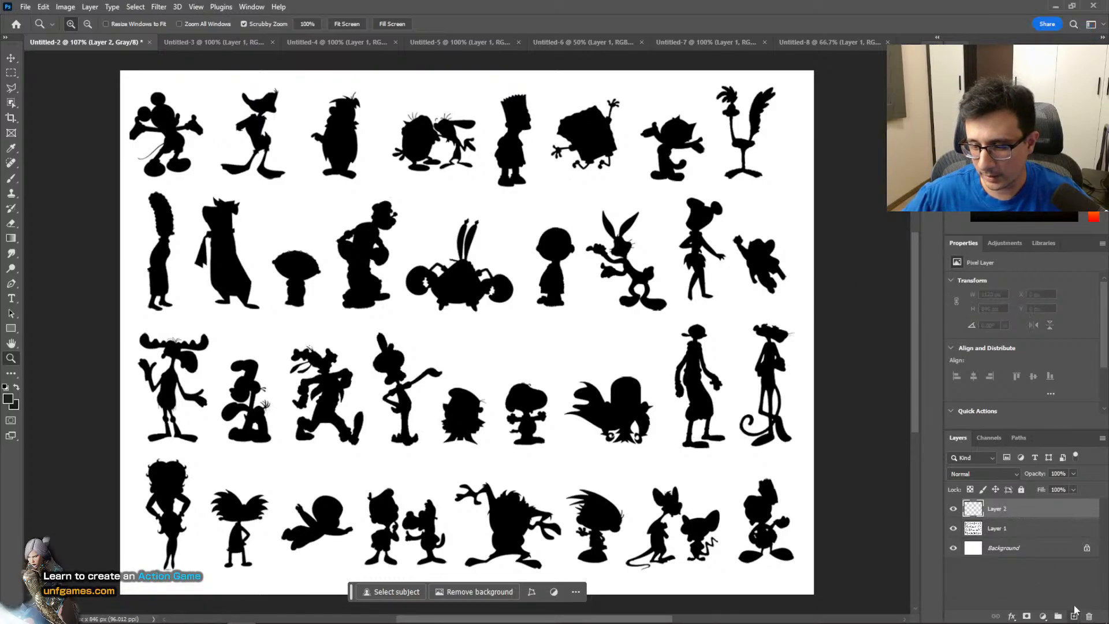
Activate the Brush tool with the Hard Round preset
{"action": "key", "text": "b"}
{"action": "left_click", "coordinate": [84, 24]}
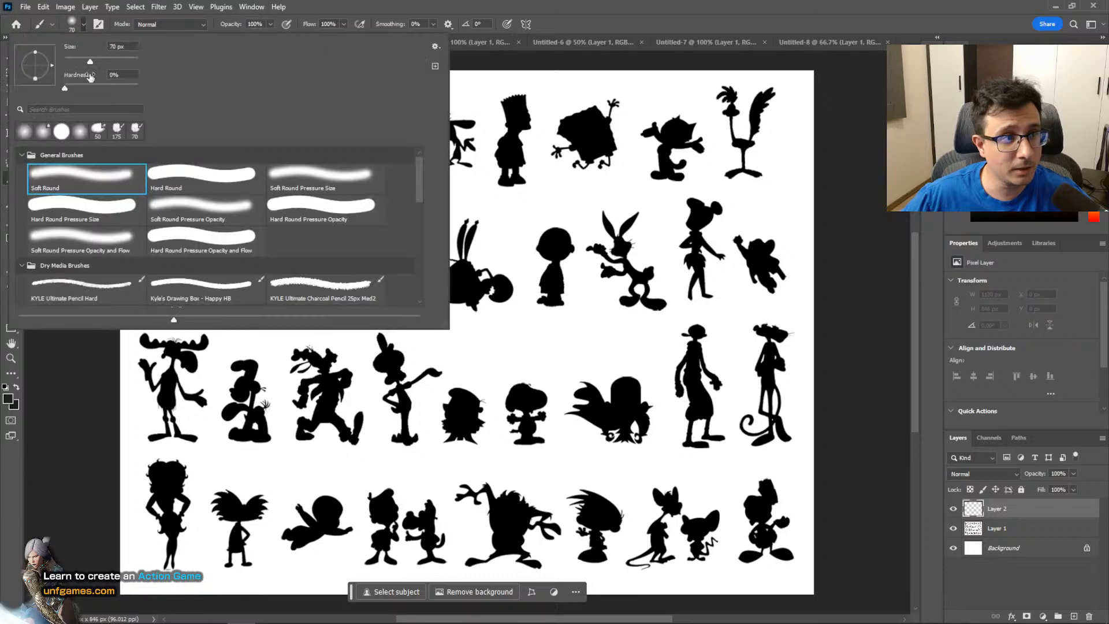
{"action": "left_click", "coordinate": [197, 190]}
{"action": "left_click", "coordinate": [383, 7]}
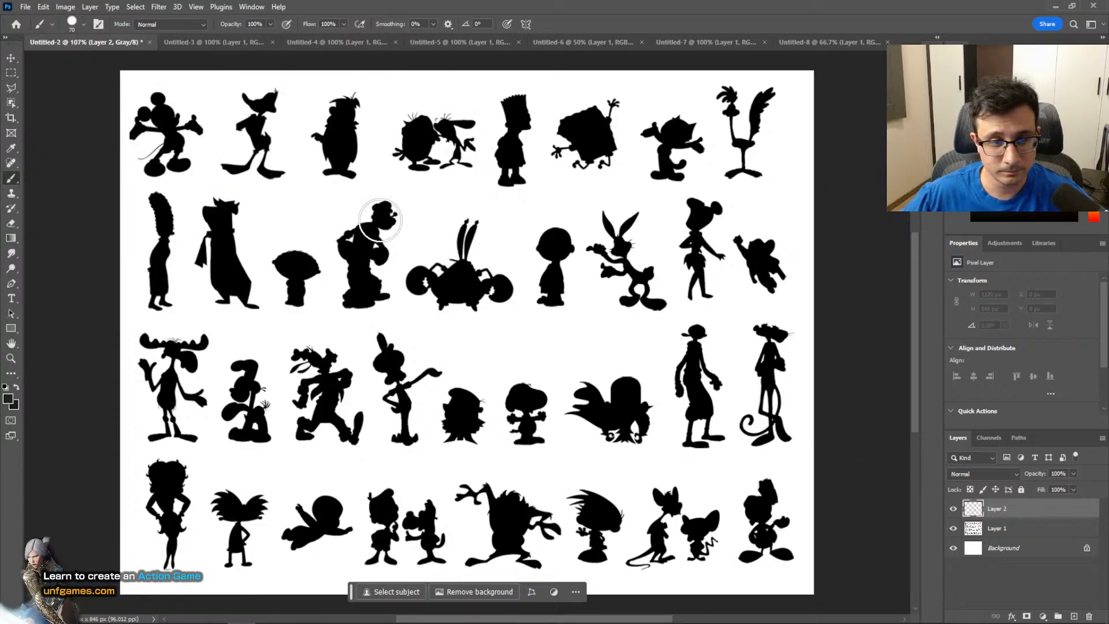
Reduce the brush size to 9 px for working on the spiky-haired boy silhouette in the first row
{"action": "key", "text": "z"}
{"action": "mouse_move", "coordinate": [379, 214]}
{"action": "left_mouse_down"}
{"action": "mouse_move", "coordinate": [407, 247]}
{"action": "mouse_move", "coordinate": [628, 242]}
{"action": "mouse_move", "coordinate": [768, 321]}
{"action": "mouse_move", "coordinate": [468, 453]}
{"action": "mouse_move", "coordinate": [51, 449]}
{"action": "mouse_move", "coordinate": [60, 469]}
{"action": "mouse_move", "coordinate": [184, 374]}
{"action": "mouse_move", "coordinate": [142, 514]}
{"action": "left_mouse_up"}
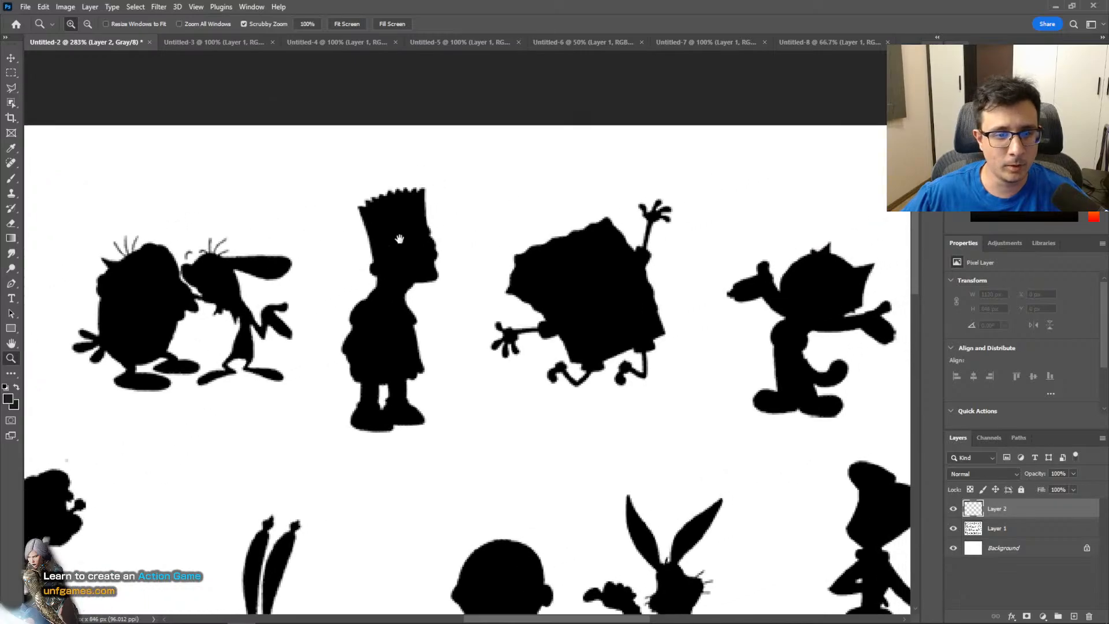
{"action": "key", "text": "b"}
{"action": "left_click_drag", "start_coordinate": [384, 259], "coordinate": [447, 236]}
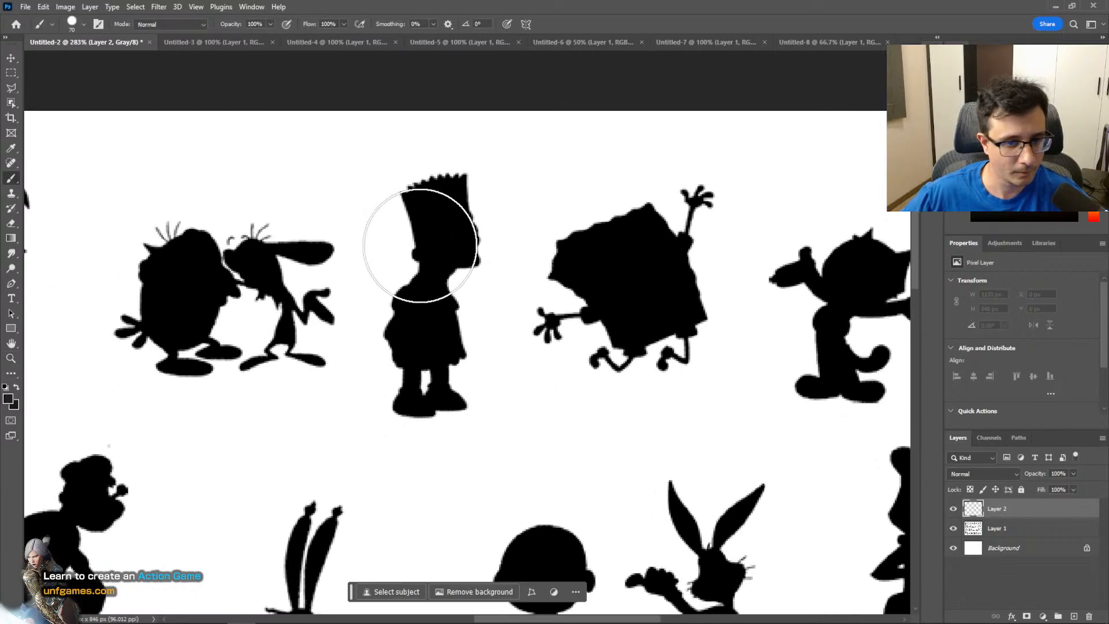
{"action": "key", "text": "bracketleft"}
{"action": "key", "text": "bracketleft"}
{"action": "key", "text": "bracketleft"}
{"action": "key", "text": "bracketleft"}
{"action": "key", "text": "bracketleft"}
{"action": "key", "text": "bracketleft"}
{"action": "key", "text": "bracketleft"}
{"action": "key", "text": "bracketleft"}
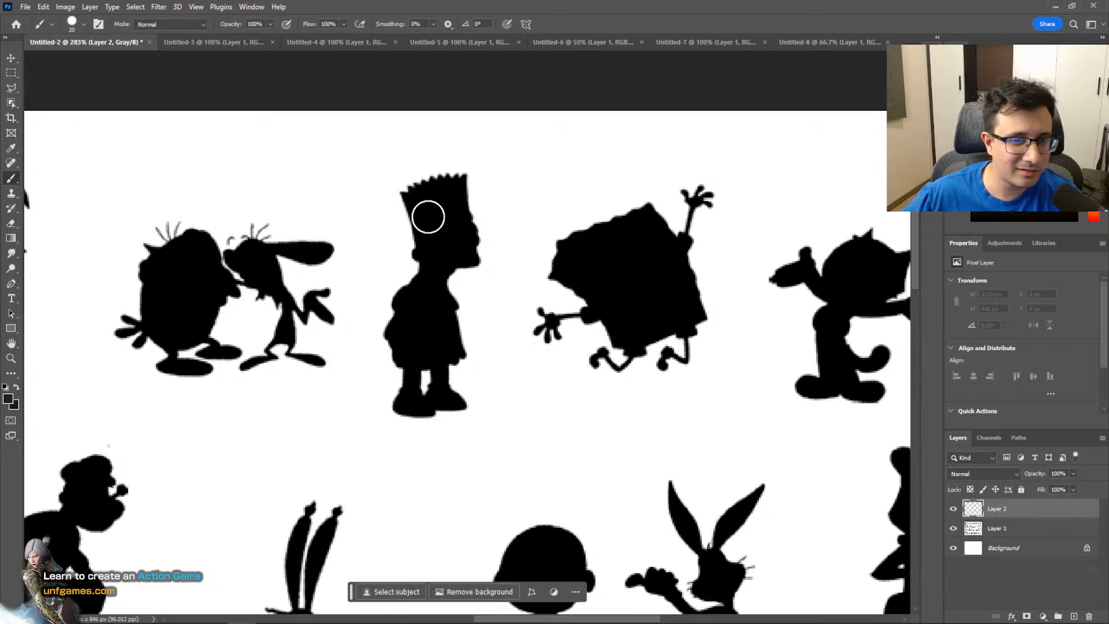
{"action": "key", "text": "bracketleft"}
{"action": "key", "text": "bracketleft"}
{"action": "key", "text": "bracketleft"}
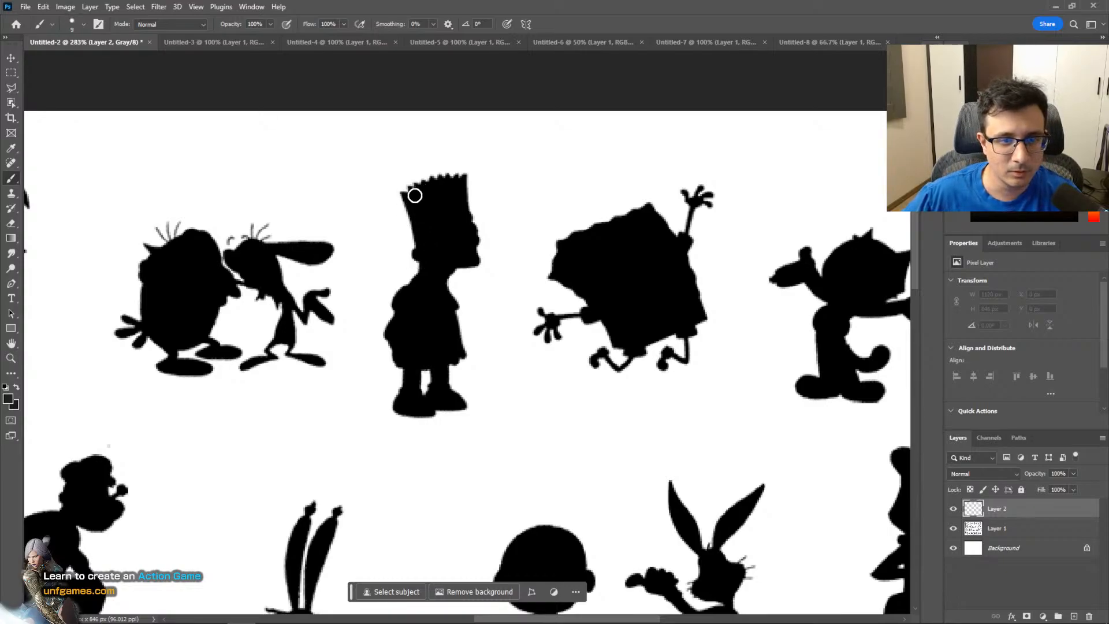
Paint black over the boy silhouette's hair spikes, facial profile, body contour and the gap between the legs, simplifying its outline
{"action": "left_click_drag", "start_coordinate": [408, 194], "coordinate": [462, 184]}
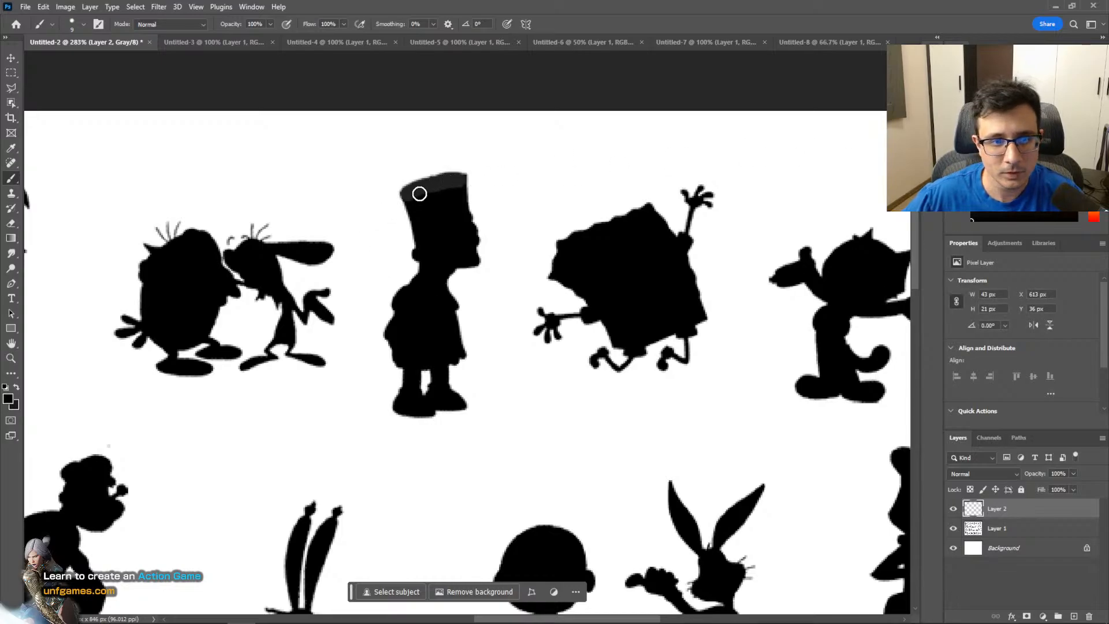
{"action": "mouse_move", "coordinate": [407, 197]}
{"action": "left_mouse_down"}
{"action": "mouse_move", "coordinate": [461, 179]}
{"action": "mouse_move", "coordinate": [472, 198]}
{"action": "left_mouse_up"}
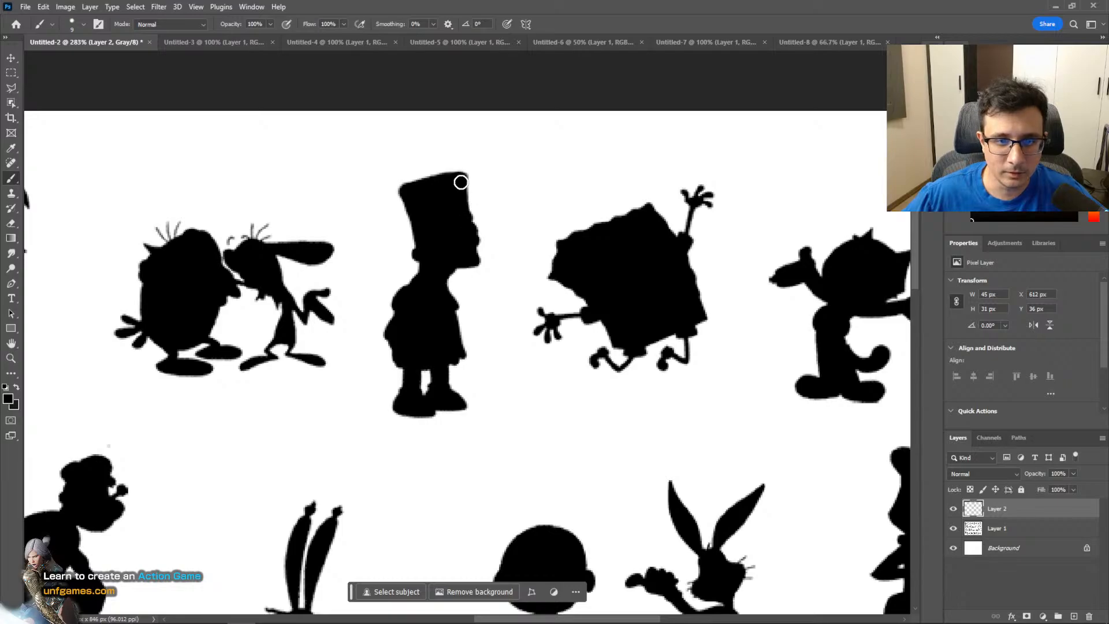
{"action": "mouse_move", "coordinate": [461, 181]}
{"action": "left_mouse_down"}
{"action": "mouse_move", "coordinate": [475, 253]}
{"action": "mouse_move", "coordinate": [418, 267]}
{"action": "mouse_move", "coordinate": [425, 223]}
{"action": "mouse_move", "coordinate": [456, 270]}
{"action": "mouse_move", "coordinate": [445, 317]}
{"action": "mouse_move", "coordinate": [445, 277]}
{"action": "left_mouse_up"}
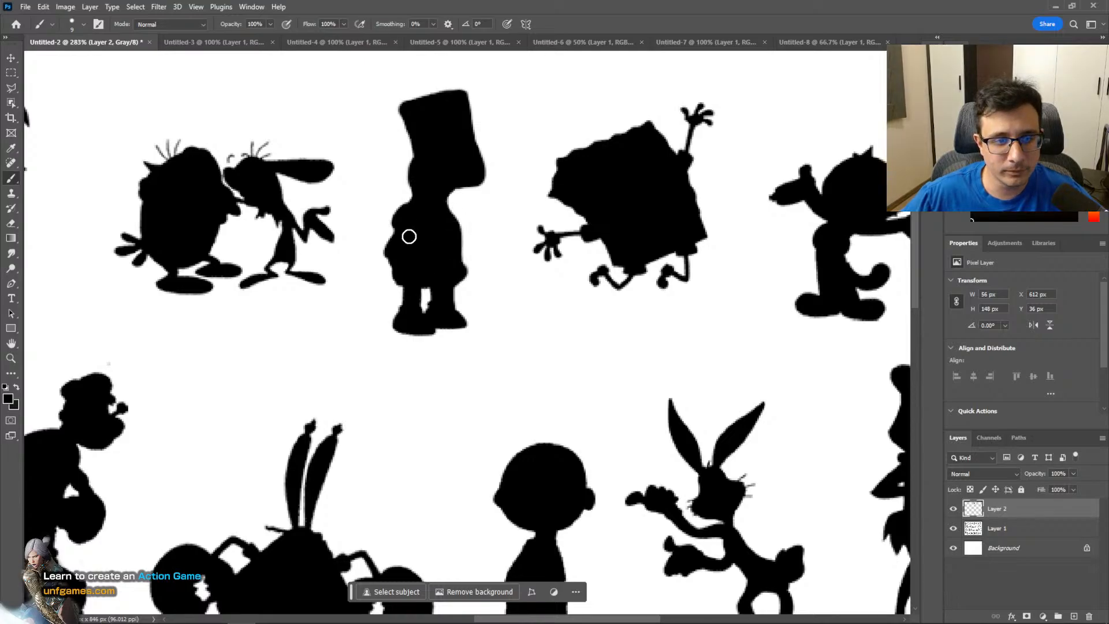
{"action": "left_click_drag", "start_coordinate": [399, 235], "coordinate": [404, 222]}
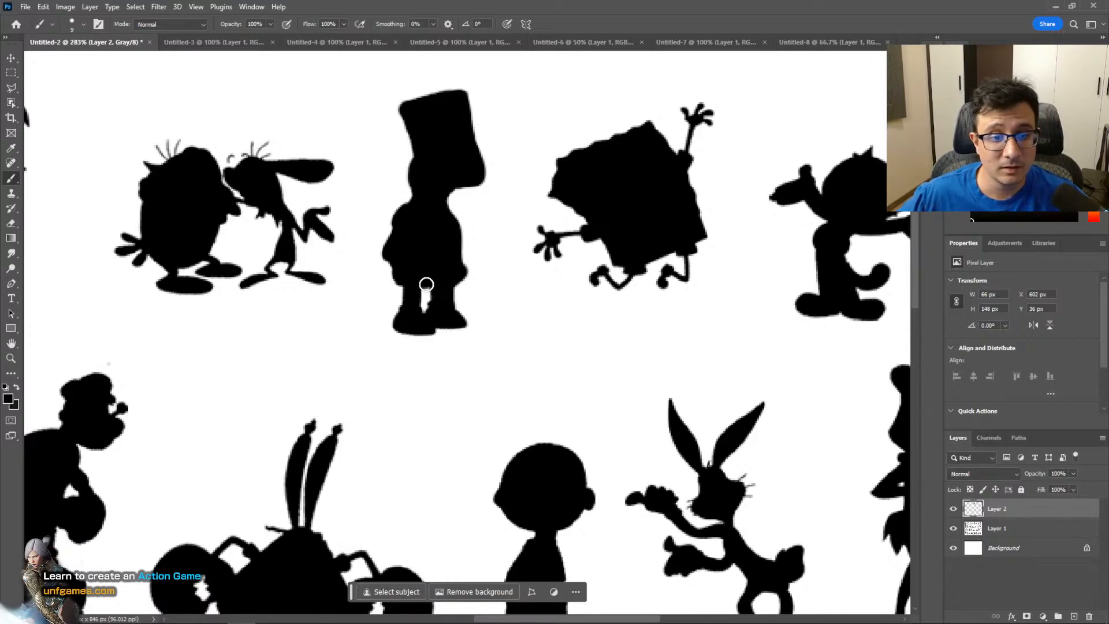
{"action": "mouse_move", "coordinate": [424, 290]}
{"action": "left_mouse_down"}
{"action": "mouse_move", "coordinate": [426, 314]}
{"action": "mouse_move", "coordinate": [430, 273]}
{"action": "left_mouse_up"}
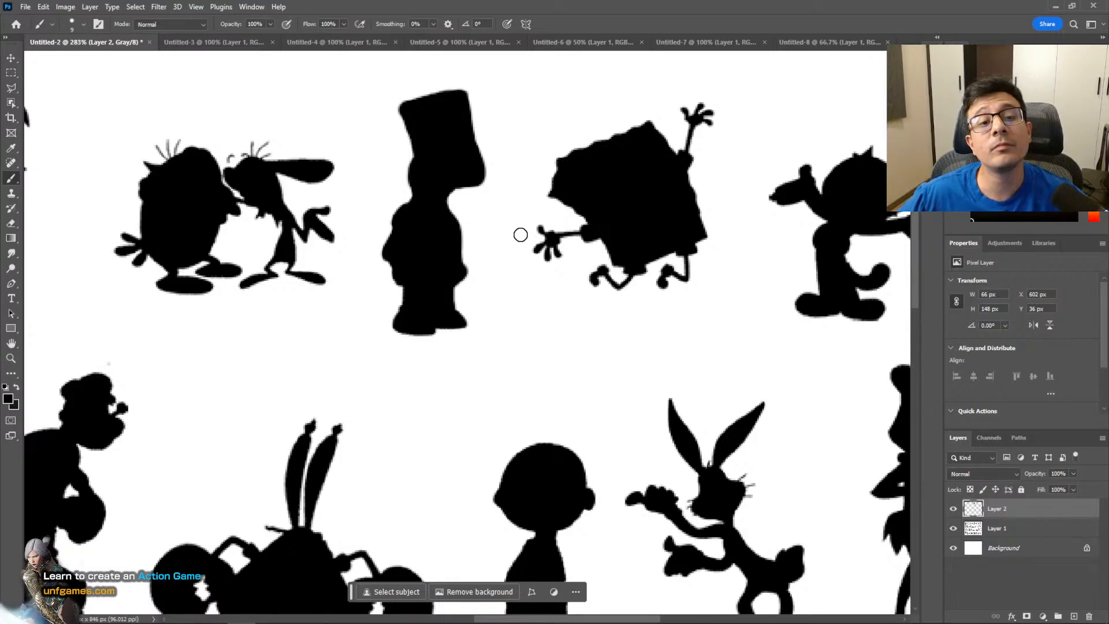
Compare the original and simplified boy silhouettes up close by repeatedly hiding and showing Layer 2
{"action": "key", "text": "z"}
{"action": "mouse_move", "coordinate": [520, 235]}
{"action": "left_mouse_down"}
{"action": "mouse_move", "coordinate": [492, 233]}
{"action": "mouse_move", "coordinate": [537, 243]}
{"action": "left_mouse_up"}
{"action": "left_click_drag", "start_coordinate": [475, 202], "coordinate": [565, 285]}
{"action": "left_click_drag", "start_coordinate": [520, 179], "coordinate": [537, 215]}
{"action": "left_click", "coordinate": [953, 509]}
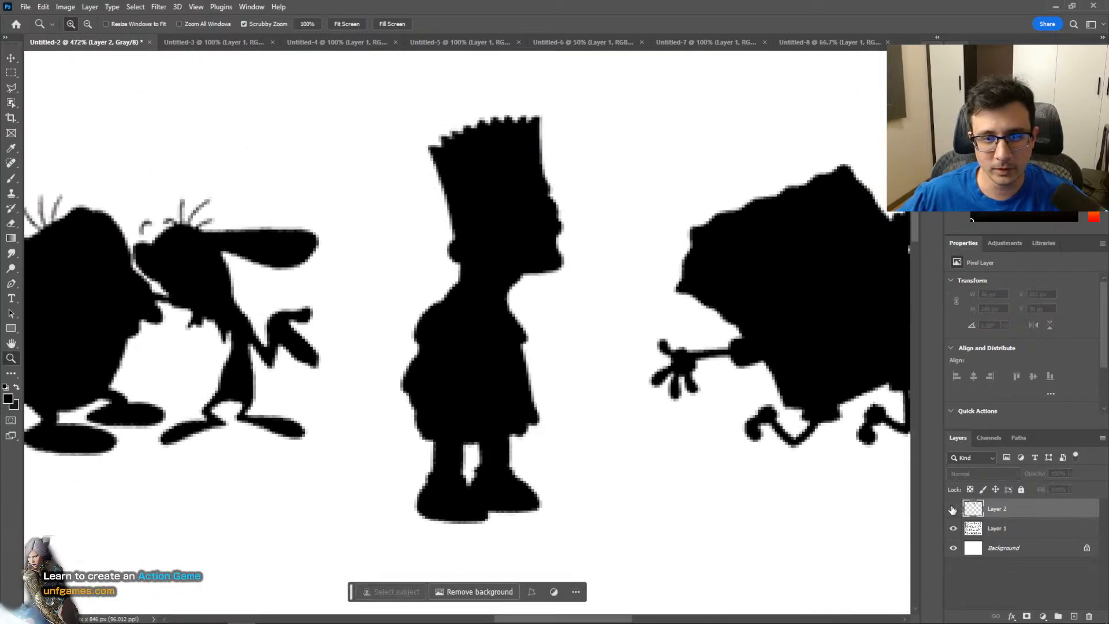
{"action": "left_click", "coordinate": [953, 509]}
{"action": "left_click", "coordinate": [953, 509]}
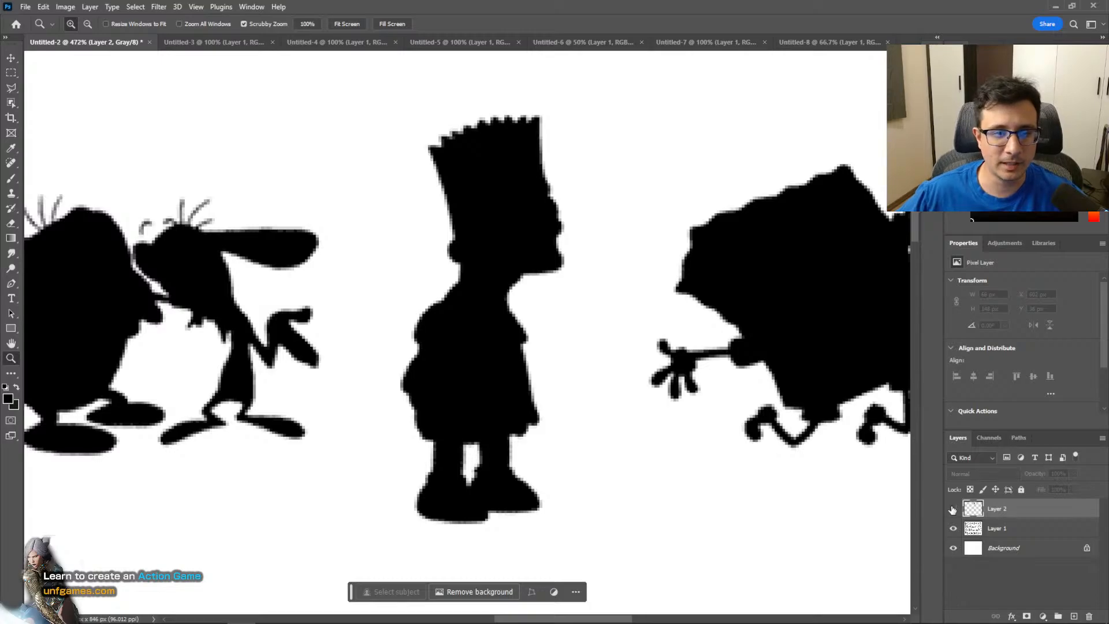
{"action": "left_click", "coordinate": [953, 509]}
{"action": "left_click", "coordinate": [953, 509]}
{"action": "left_click", "coordinate": [953, 509]}
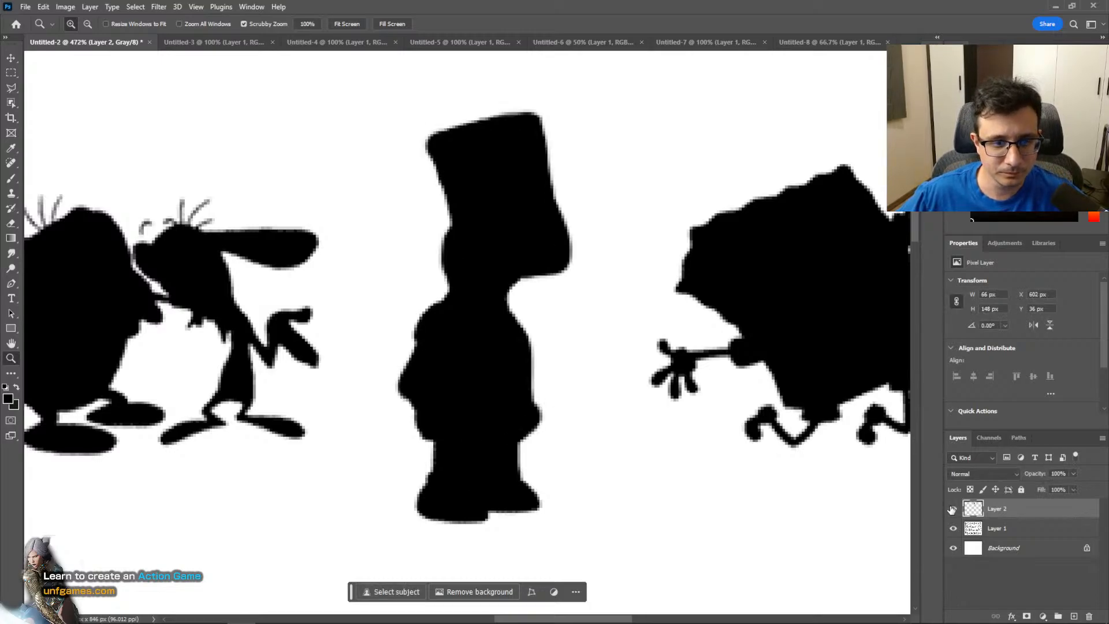
{"action": "left_click", "coordinate": [953, 509]}
{"action": "left_click", "coordinate": [953, 508]}
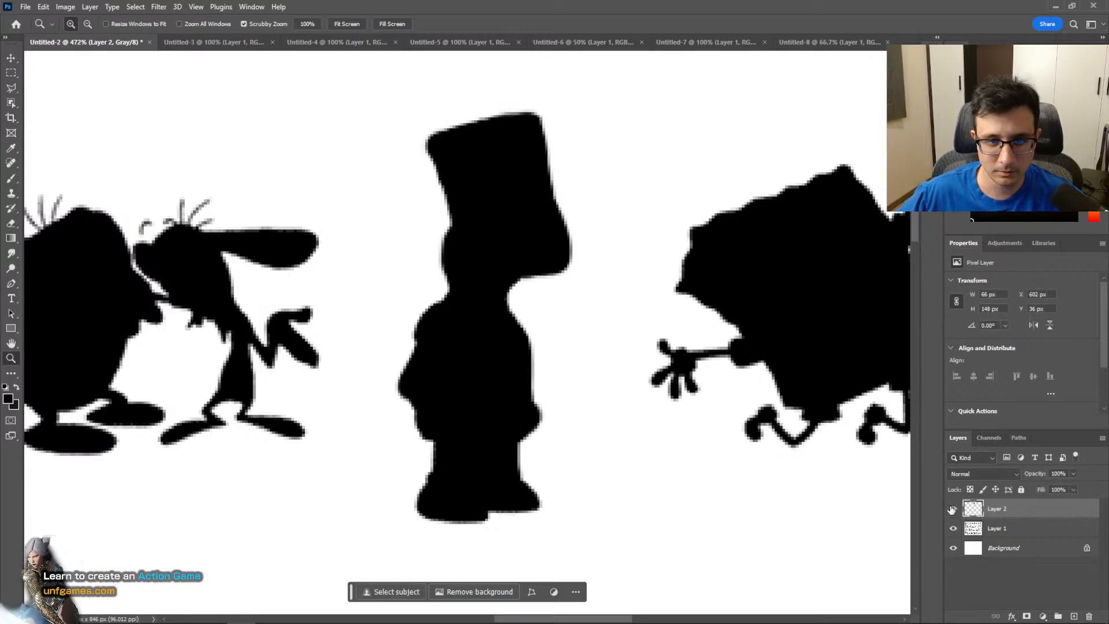
{"action": "left_click", "coordinate": [953, 509]}
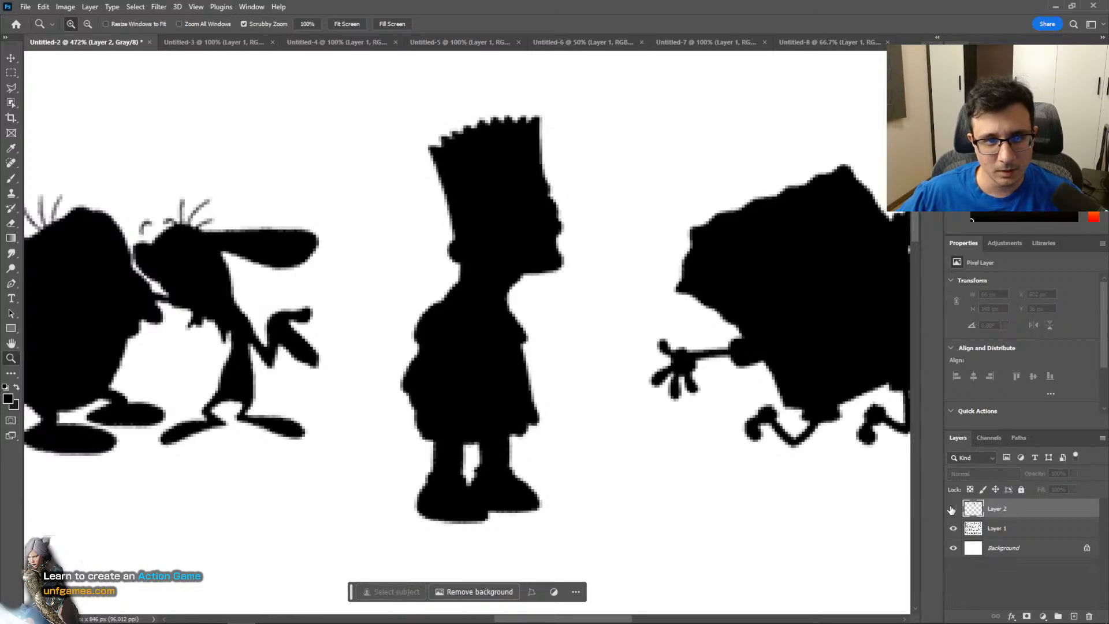
{"action": "left_click", "coordinate": [953, 508]}
{"action": "left_click", "coordinate": [953, 509]}
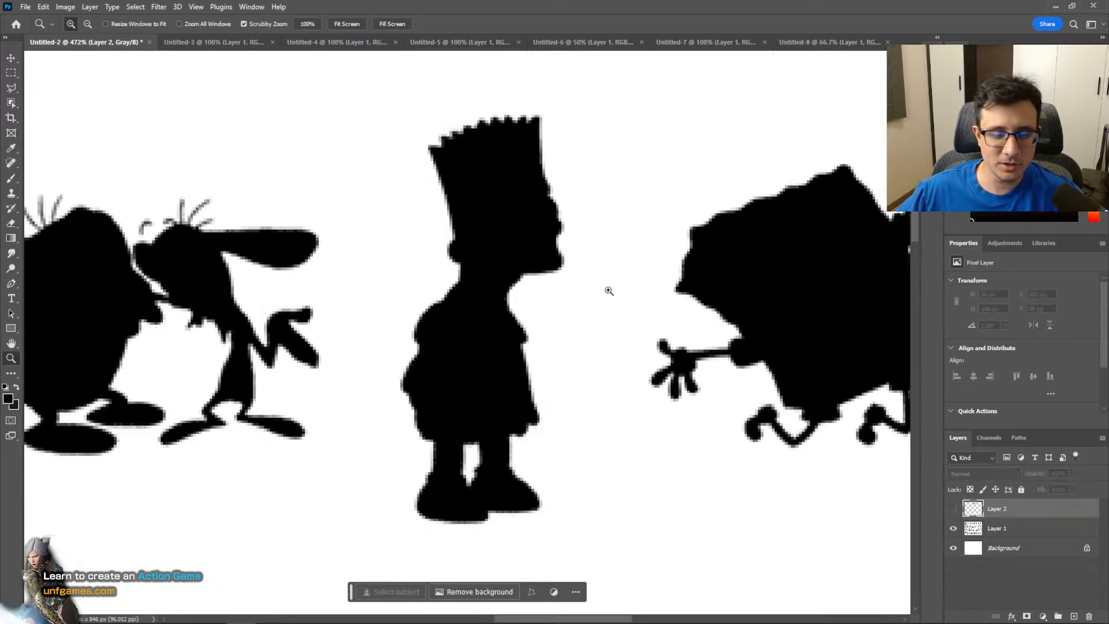
Compare both versions of the boy silhouette with the whole sheet shown small, leaving Layer 2 visible
{"action": "left_click_drag", "start_coordinate": [641, 323], "coordinate": [523, 316]}
{"action": "left_click", "coordinate": [954, 509]}
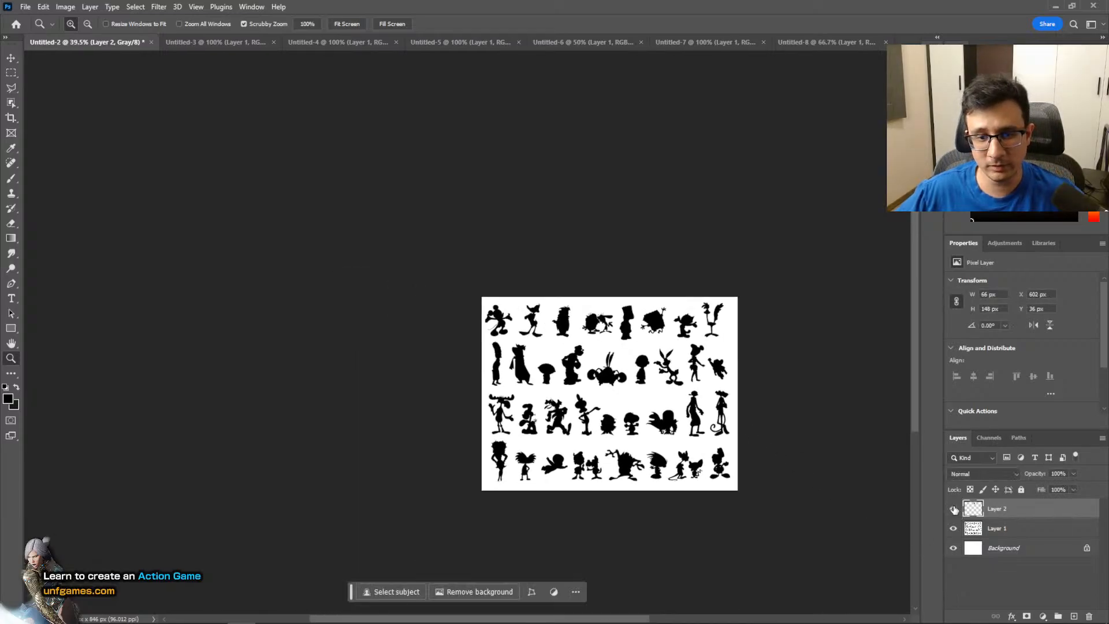
{"action": "left_click", "coordinate": [954, 509]}
{"action": "left_click", "coordinate": [954, 510]}
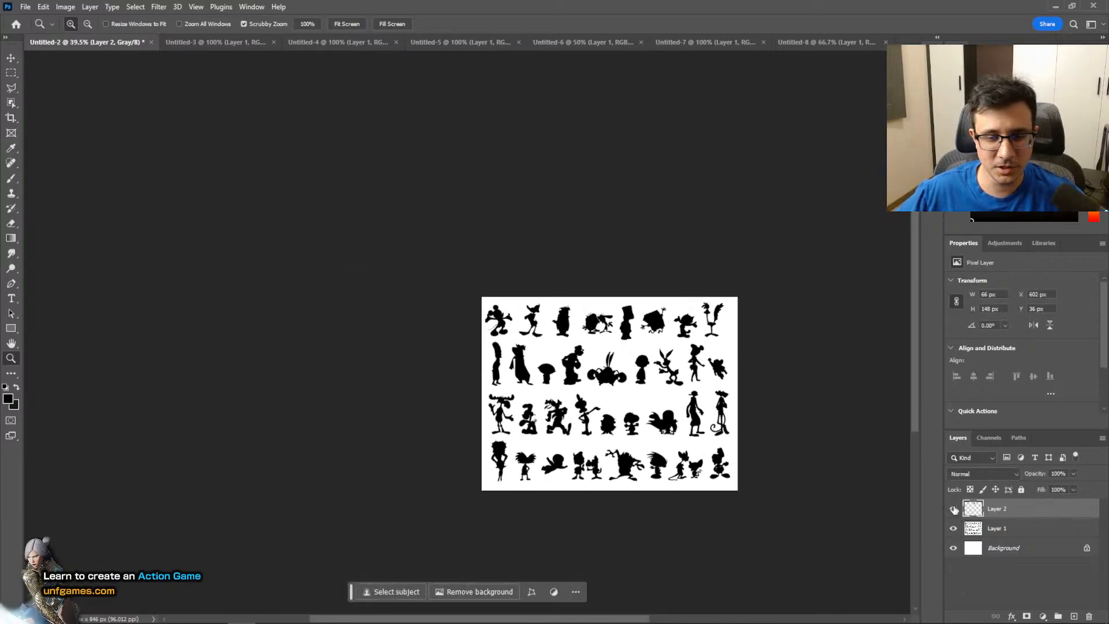
Toggle Layer 2 to compare the boy silhouette versions at small size, leaving the layer hidden
{"action": "left_click", "coordinate": [953, 510]}
{"action": "left_click", "coordinate": [954, 510]}
{"action": "left_click", "coordinate": [953, 509]}
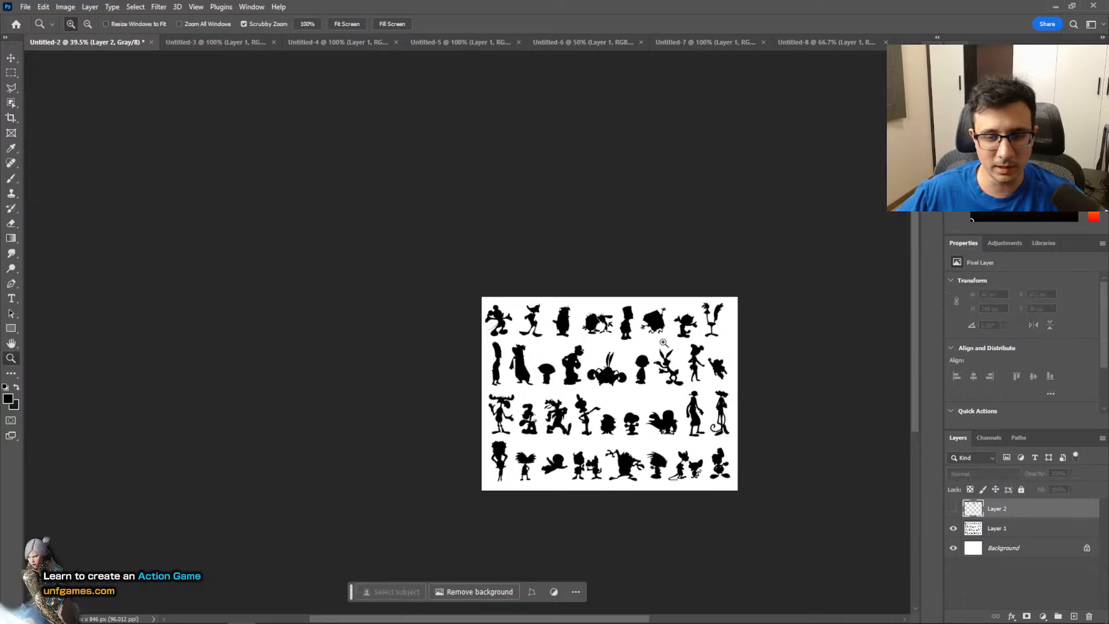
Create a new empty layer above Layer 2 for a second version of the boy silhouette
{"action": "left_click_drag", "start_coordinate": [631, 324], "coordinate": [753, 375]}
{"action": "key", "text": "b"}
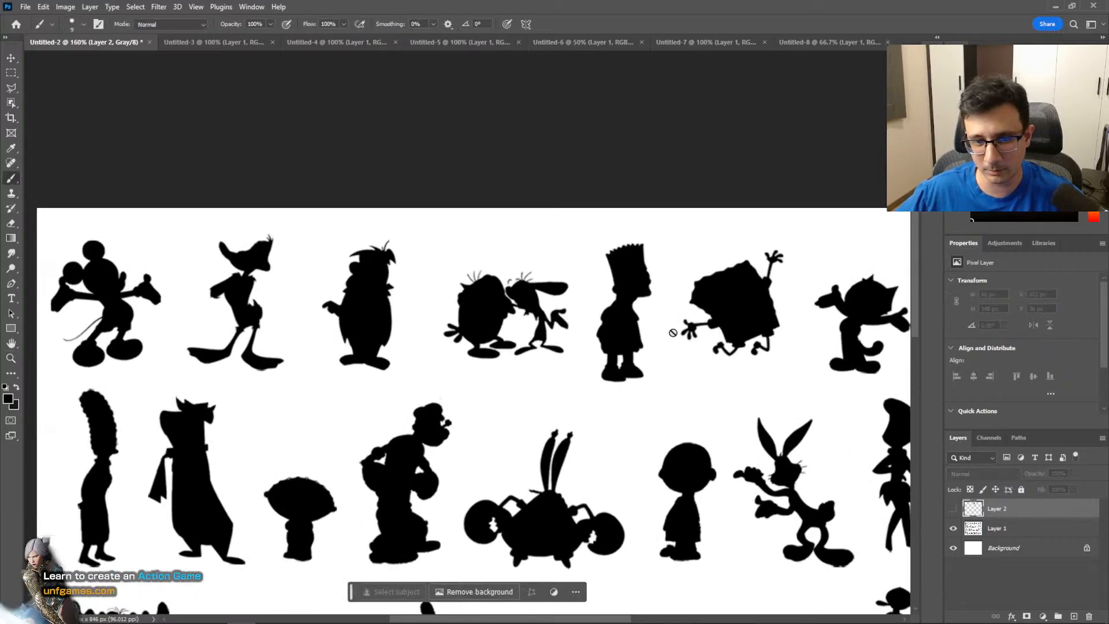
{"action": "left_click", "coordinate": [1071, 615]}
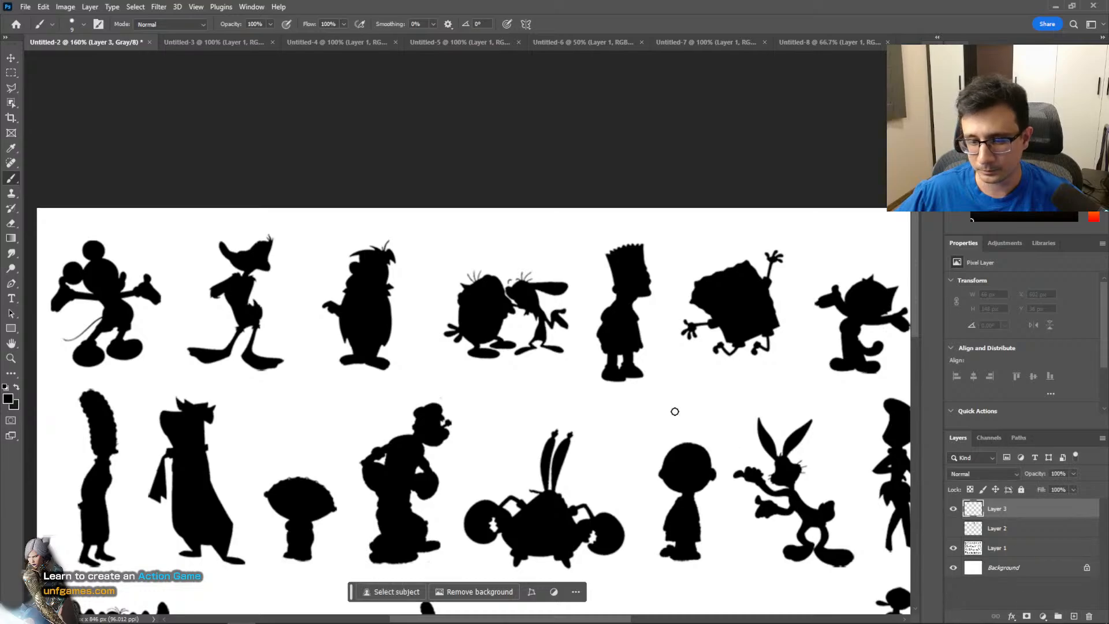
Paint a bulky black shape over the boy silhouette's back and feet with the brush enlarged to 40 px
{"action": "key", "text": "bracketright"}
{"action": "key", "text": "bracketright"}
{"action": "key", "text": "bracketright"}
{"action": "key", "text": "bracketright"}
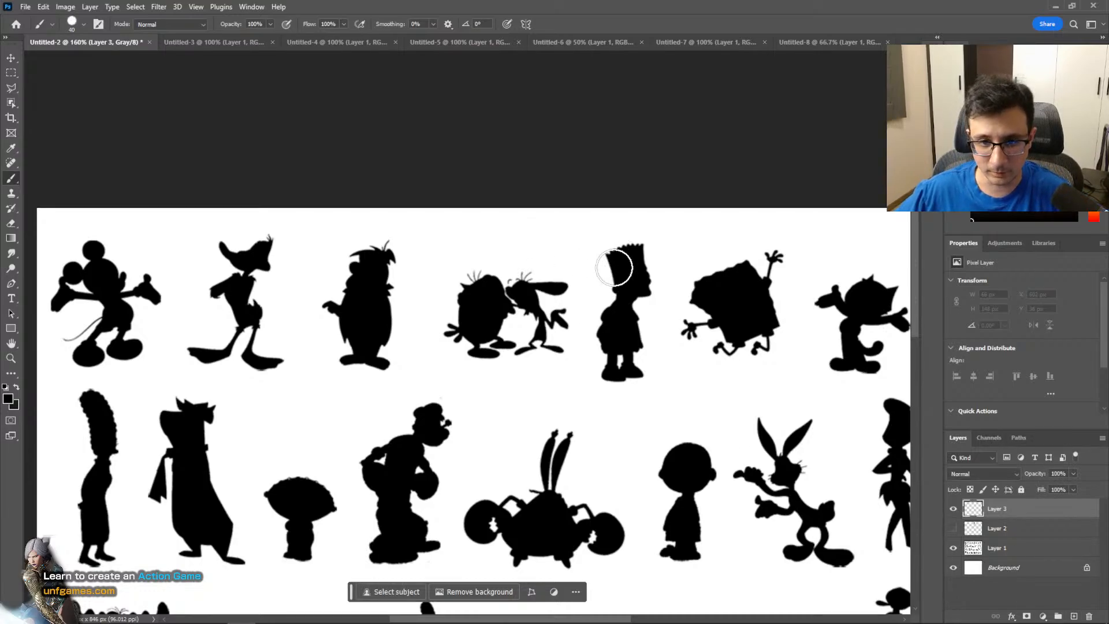
{"action": "mouse_move", "coordinate": [612, 262]}
{"action": "left_mouse_down"}
{"action": "mouse_move", "coordinate": [584, 372]}
{"action": "mouse_move", "coordinate": [657, 386]}
{"action": "left_mouse_up"}
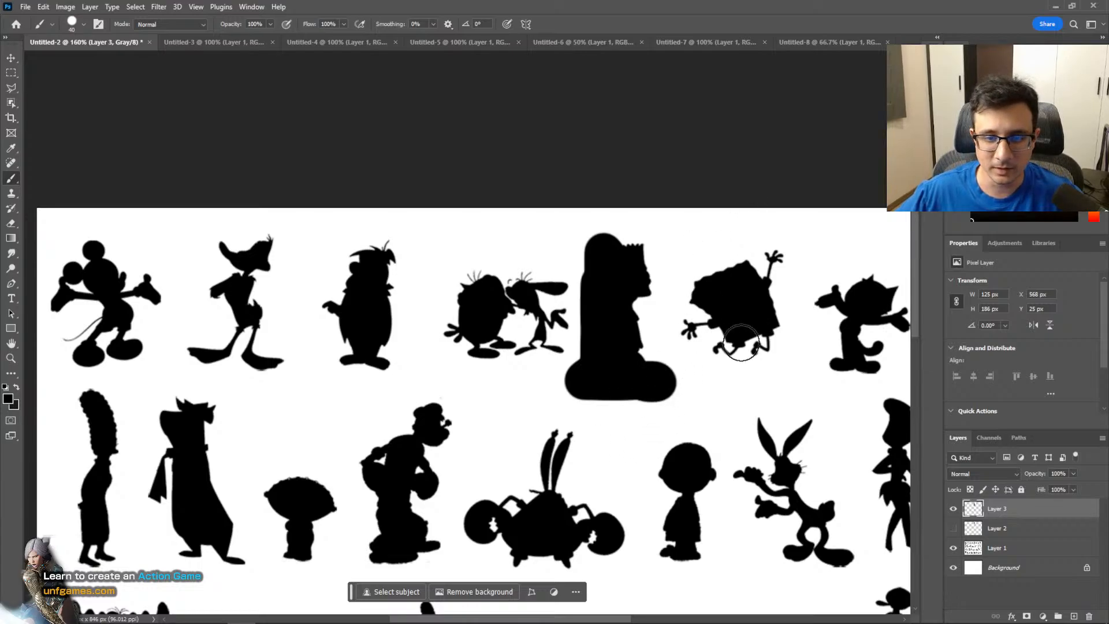
Compare the bulky, simplified and original boy silhouettes by toggling Layer 3 and Layer 2, leaving both layers hidden
{"action": "left_click", "coordinate": [953, 509]}
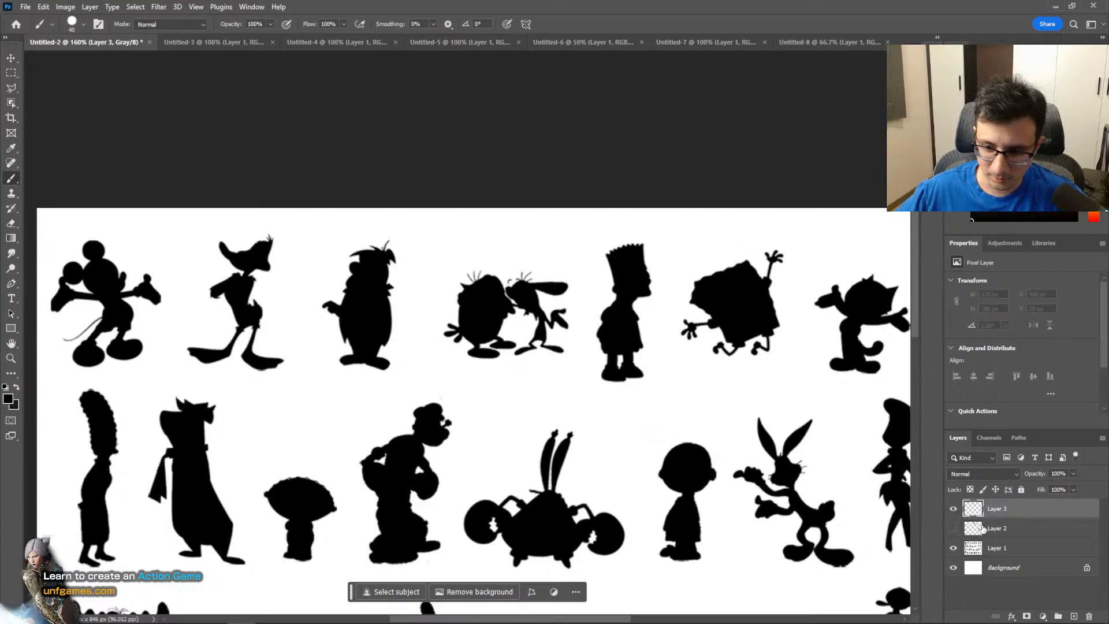
{"action": "left_click", "coordinate": [953, 528]}
{"action": "left_click", "coordinate": [953, 509]}
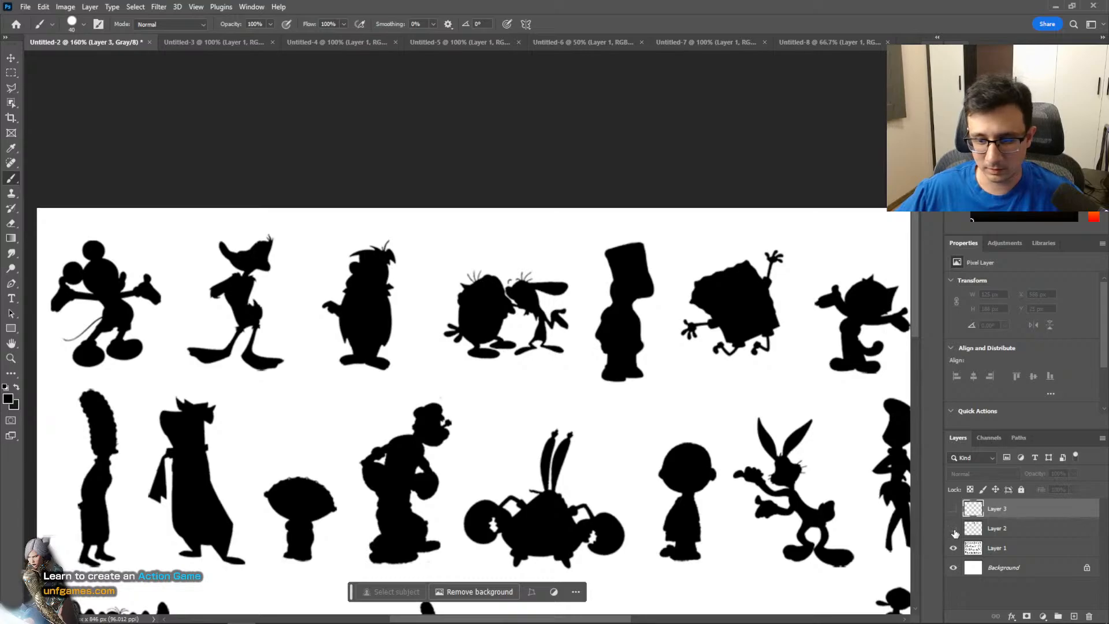
{"action": "left_click", "coordinate": [953, 529]}
Select Layer 1 and examine the original boy silhouette's hair, face and legs up close
{"action": "key", "text": "z"}
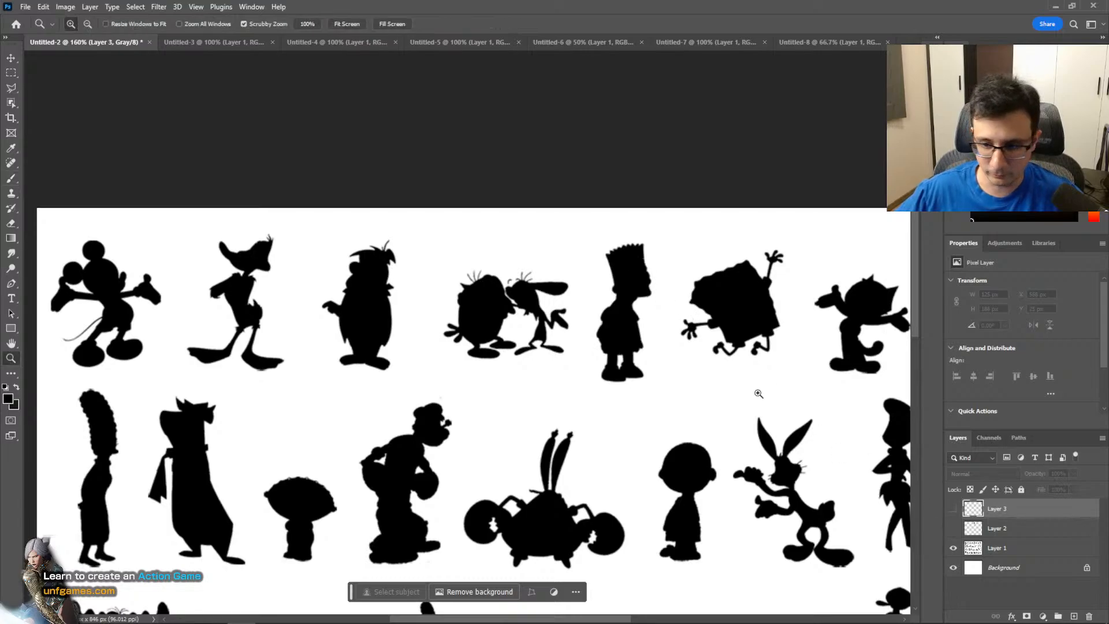
{"action": "left_click", "coordinate": [1008, 549]}
{"action": "left_click_drag", "start_coordinate": [618, 271], "coordinate": [644, 282]}
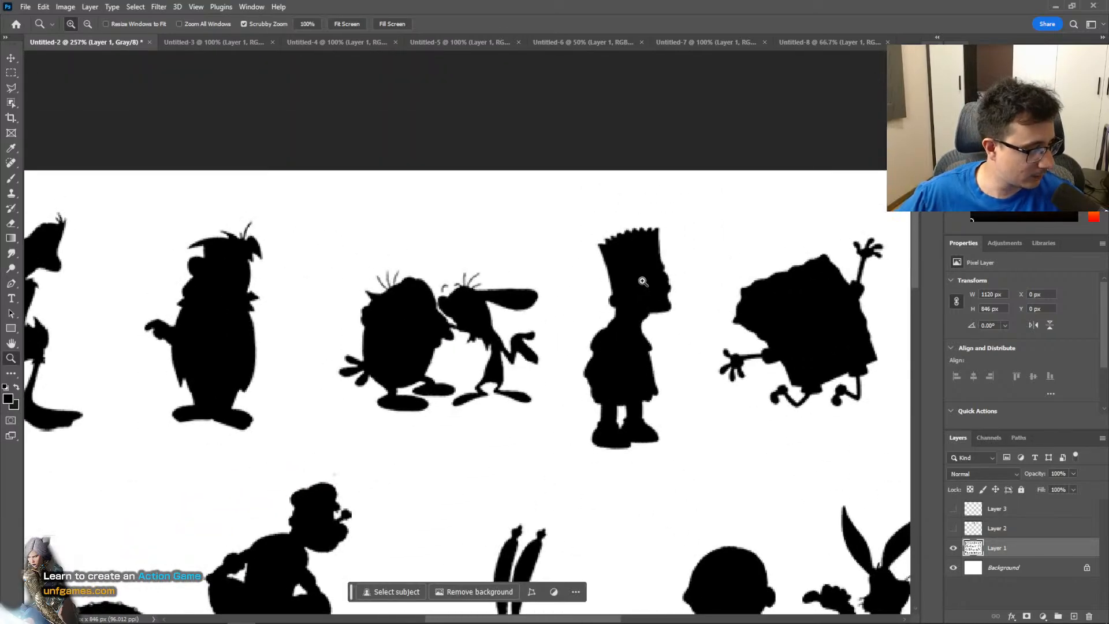
{"action": "left_click_drag", "start_coordinate": [619, 440], "coordinate": [648, 320]}
Examine how recognizable the original character silhouettes are across all four rows of the sheet
{"action": "left_click_drag", "start_coordinate": [815, 348], "coordinate": [581, 308]}
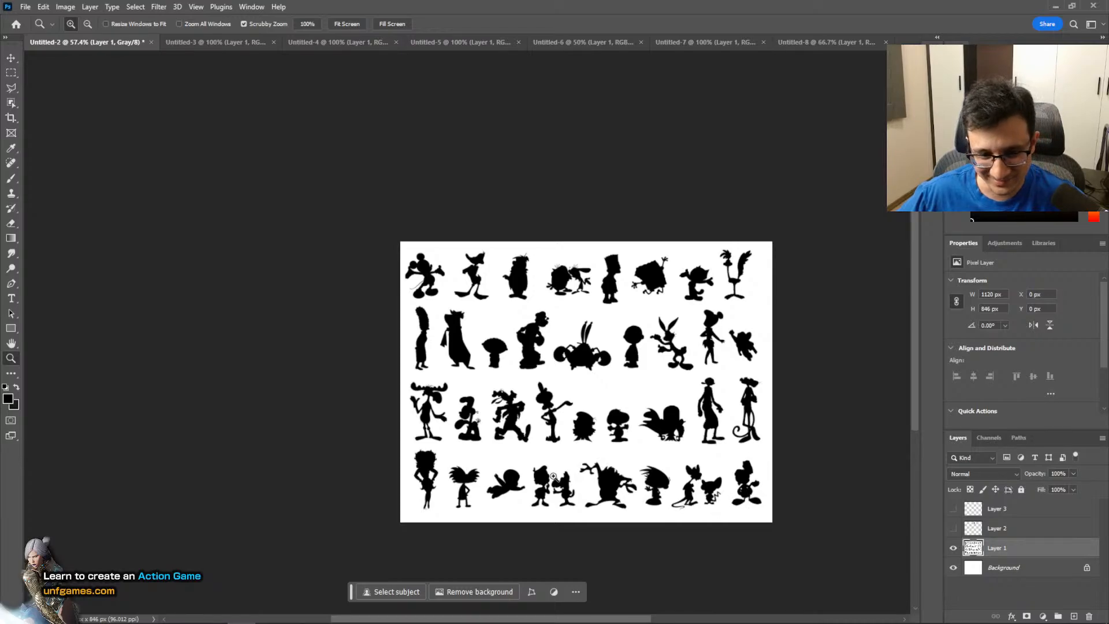
{"action": "left_click_drag", "start_coordinate": [458, 393], "coordinate": [486, 413]}
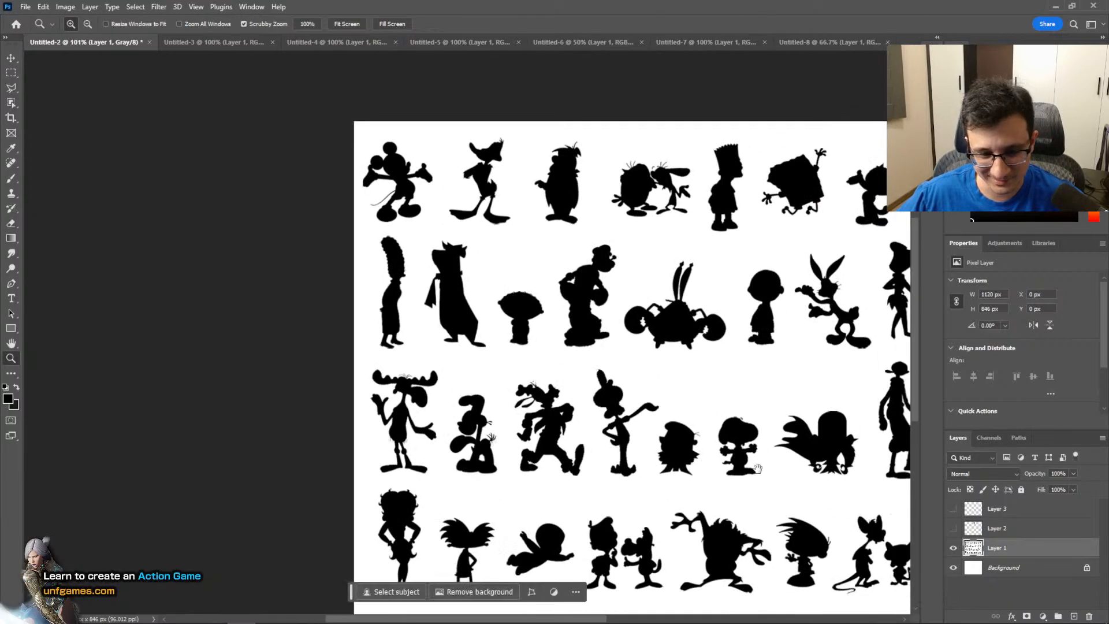
{"action": "left_click_drag", "start_coordinate": [754, 465], "coordinate": [566, 466]}
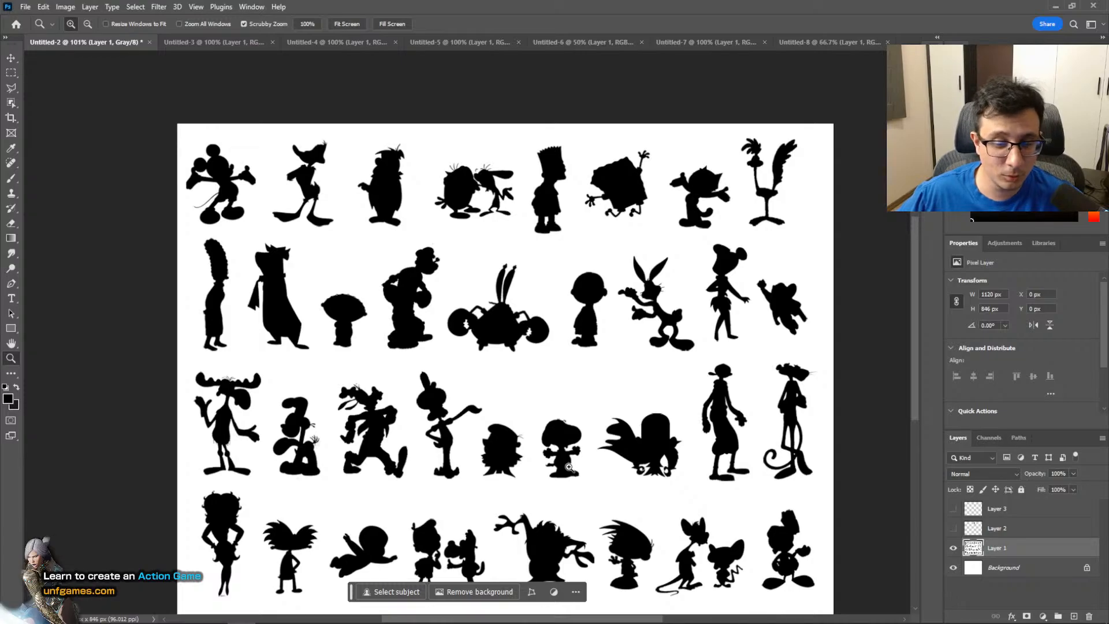
{"action": "left_click_drag", "start_coordinate": [565, 423], "coordinate": [592, 409]}
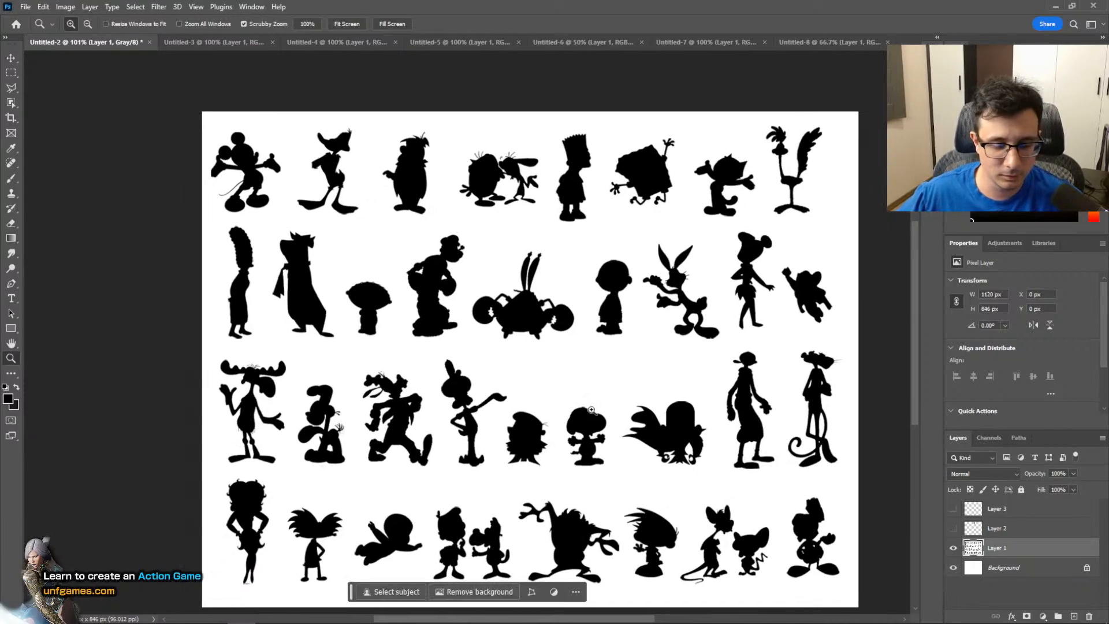
{"action": "mouse_move", "coordinate": [602, 204]}
{"action": "left_mouse_down"}
{"action": "mouse_move", "coordinate": [646, 215]}
{"action": "mouse_move", "coordinate": [578, 206]}
{"action": "mouse_move", "coordinate": [612, 206]}
{"action": "left_mouse_up"}
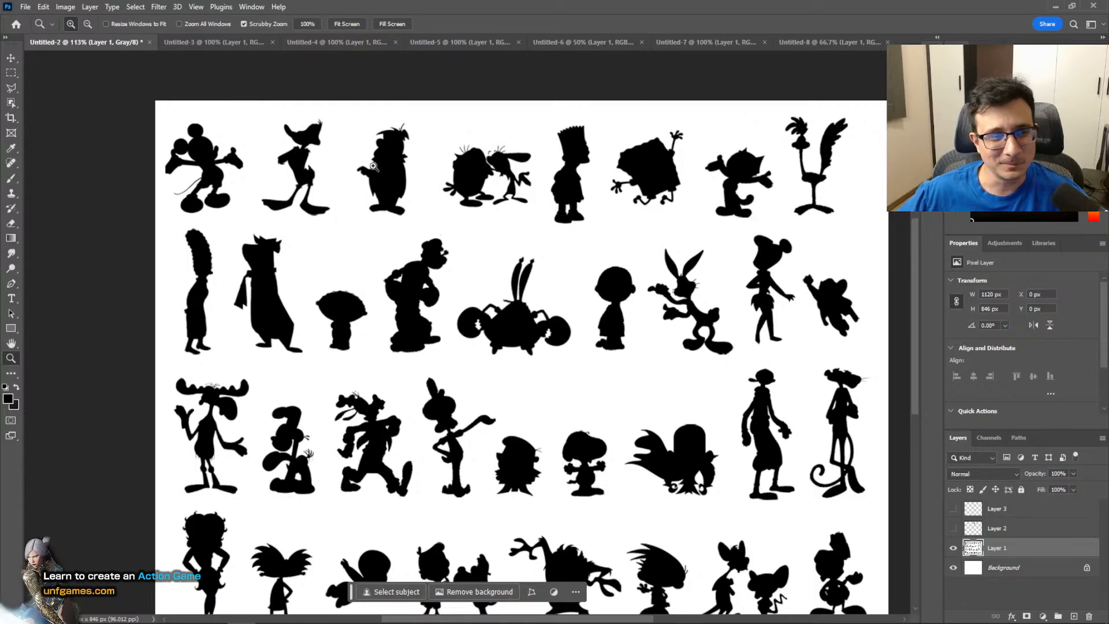
{"action": "mouse_move", "coordinate": [385, 140]}
{"action": "left_mouse_down"}
{"action": "mouse_move", "coordinate": [483, 143]}
{"action": "mouse_move", "coordinate": [399, 144]}
{"action": "left_mouse_up"}
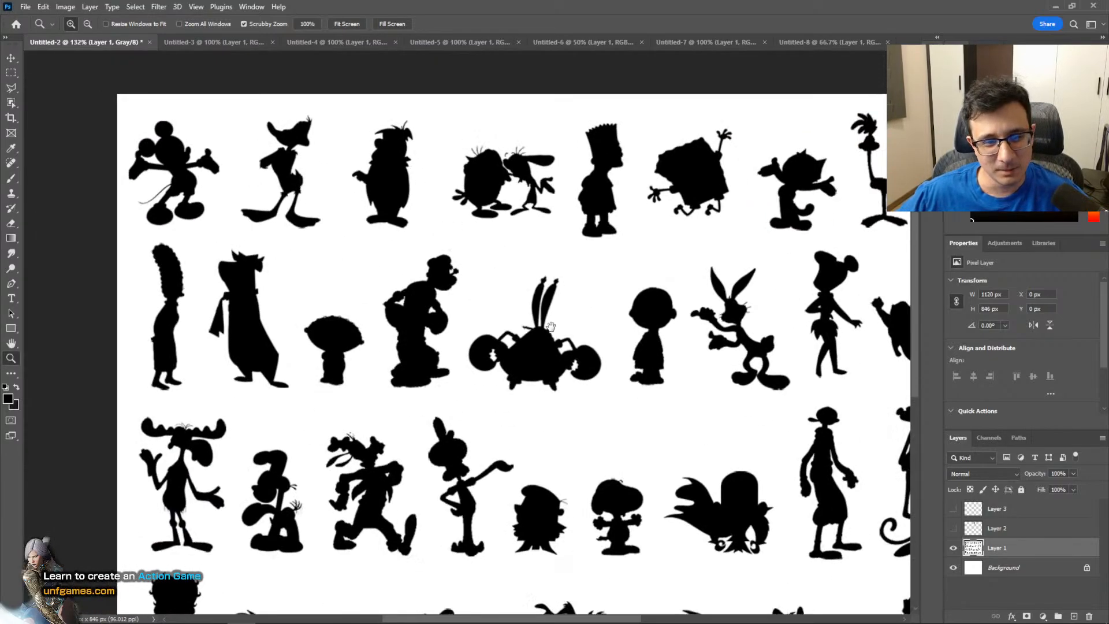
{"action": "left_click_drag", "start_coordinate": [551, 327], "coordinate": [319, 209], "text": "space"}
{"action": "left_click_drag", "start_coordinate": [469, 268], "coordinate": [446, 268]}
{"action": "left_click_drag", "start_coordinate": [524, 300], "coordinate": [536, 308]}
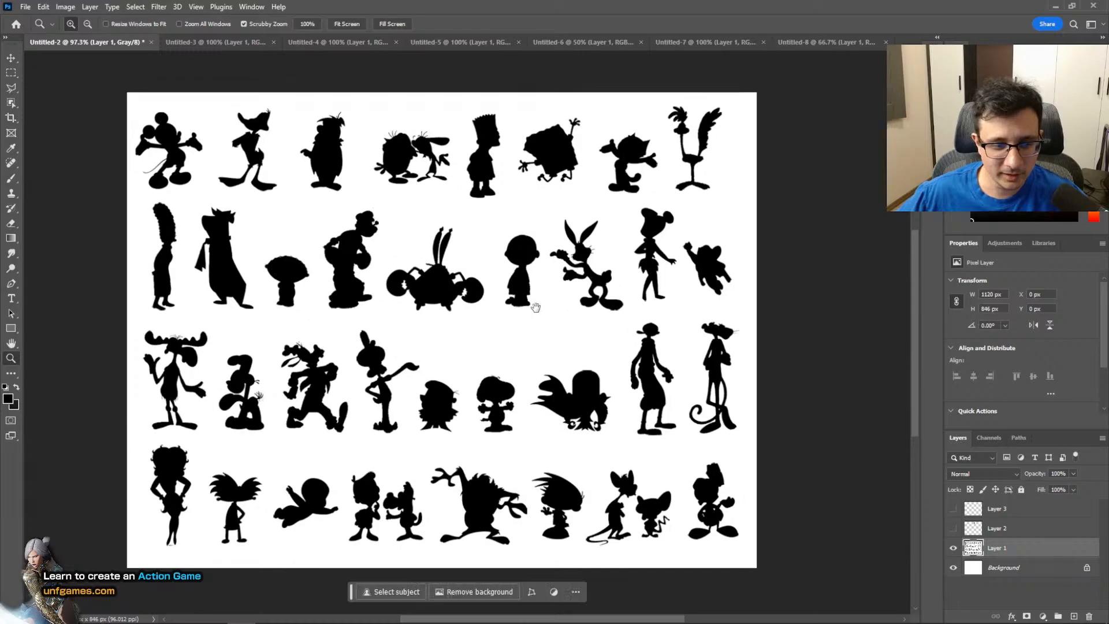
{"action": "left_click_drag", "start_coordinate": [594, 428], "coordinate": [658, 462]}
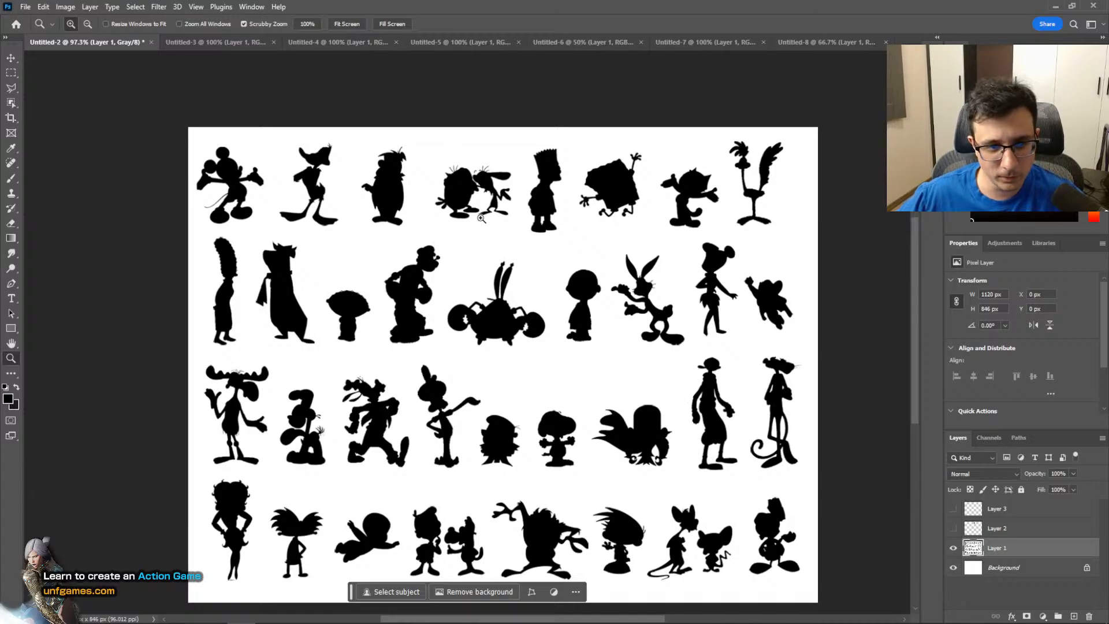
{"action": "left_click_drag", "start_coordinate": [220, 160], "coordinate": [574, 276]}
{"action": "left_click_drag", "start_coordinate": [575, 359], "coordinate": [446, 368]}
{"action": "left_click_drag", "start_coordinate": [744, 493], "coordinate": [422, 331]}
{"action": "left_click_drag", "start_coordinate": [551, 407], "coordinate": [545, 335]}
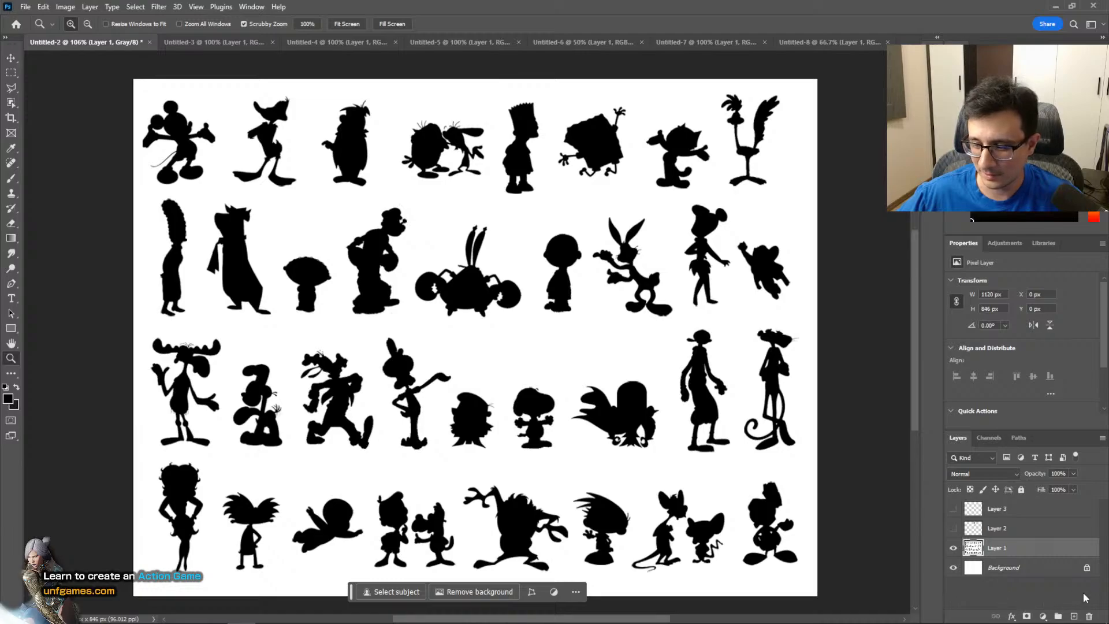
{"action": "left_click_drag", "start_coordinate": [537, 314], "coordinate": [529, 315]}
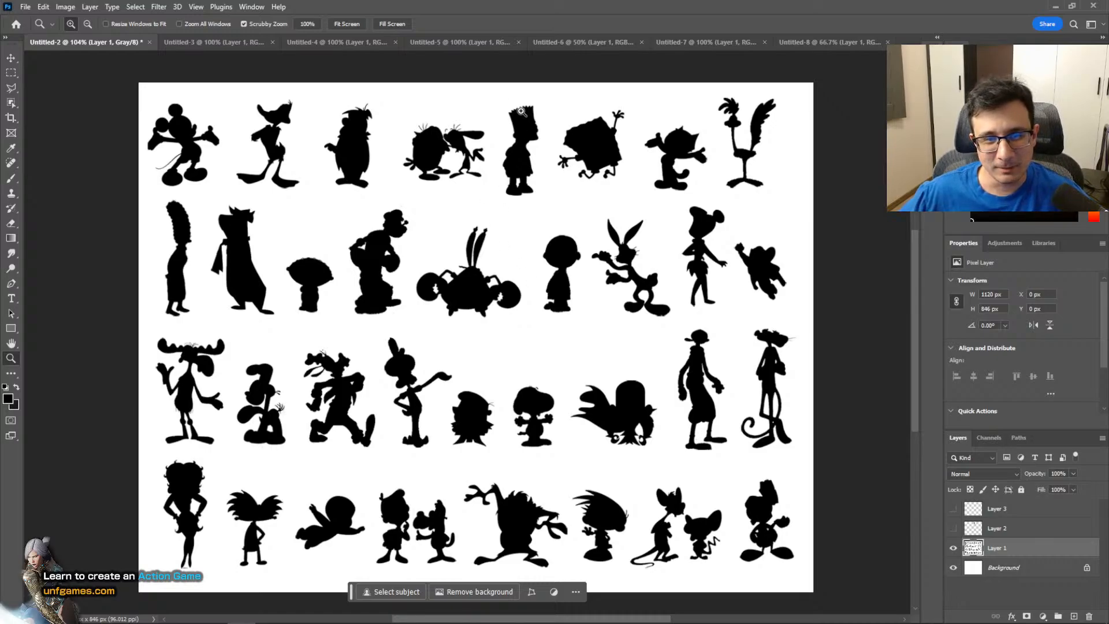
Compare the boy silhouette's original and simplified outlines up close by toggling Layer 2, leaving it hidden
{"action": "left_click_drag", "start_coordinate": [524, 125], "coordinate": [592, 143]}
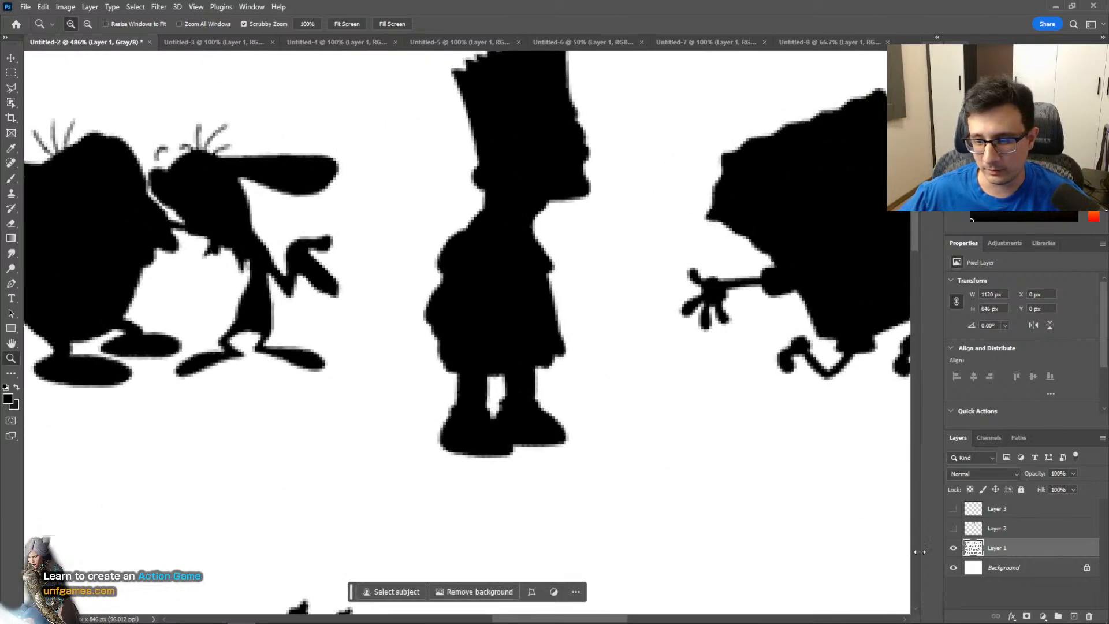
{"action": "left_click", "coordinate": [953, 528]}
{"action": "left_click_drag", "start_coordinate": [763, 349], "coordinate": [742, 388]}
{"action": "mouse_move", "coordinate": [619, 337]}
{"action": "left_mouse_down"}
{"action": "mouse_move", "coordinate": [596, 333]}
{"action": "mouse_move", "coordinate": [611, 331]}
{"action": "left_mouse_up"}
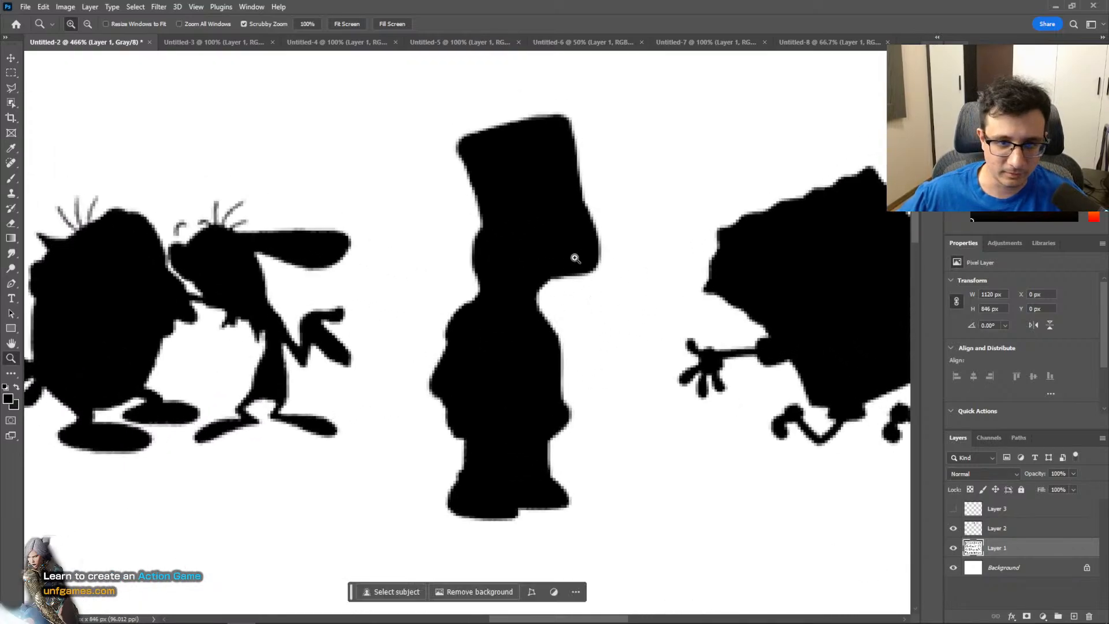
{"action": "left_click", "coordinate": [954, 529]}
{"action": "left_click", "coordinate": [954, 529]}
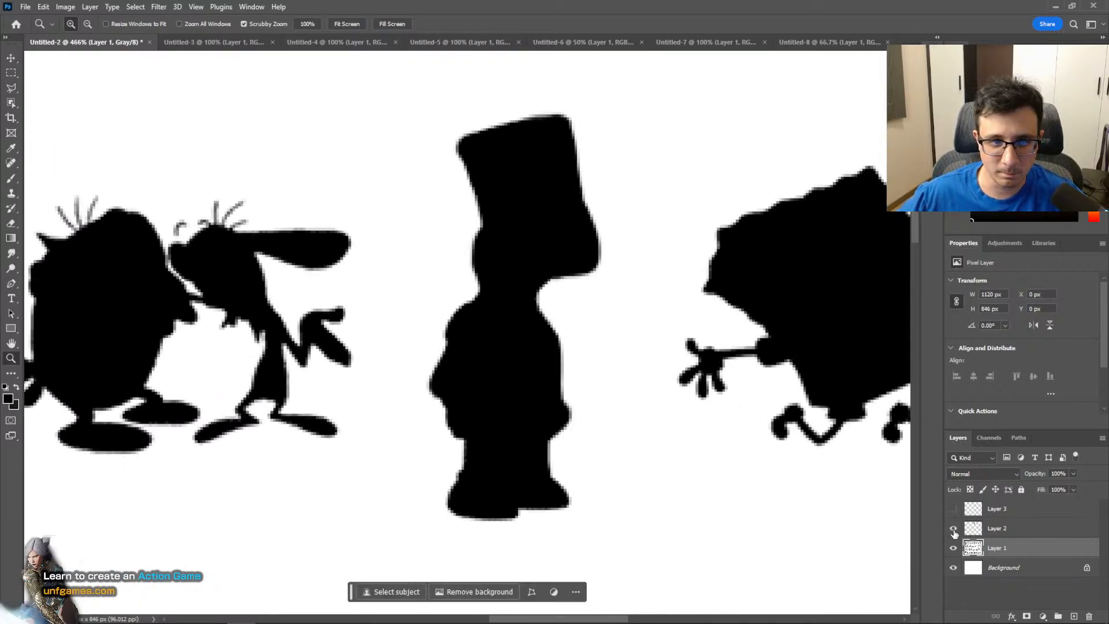
{"action": "left_click", "coordinate": [954, 529]}
{"action": "left_click", "coordinate": [954, 529]}
{"action": "left_click", "coordinate": [954, 529]}
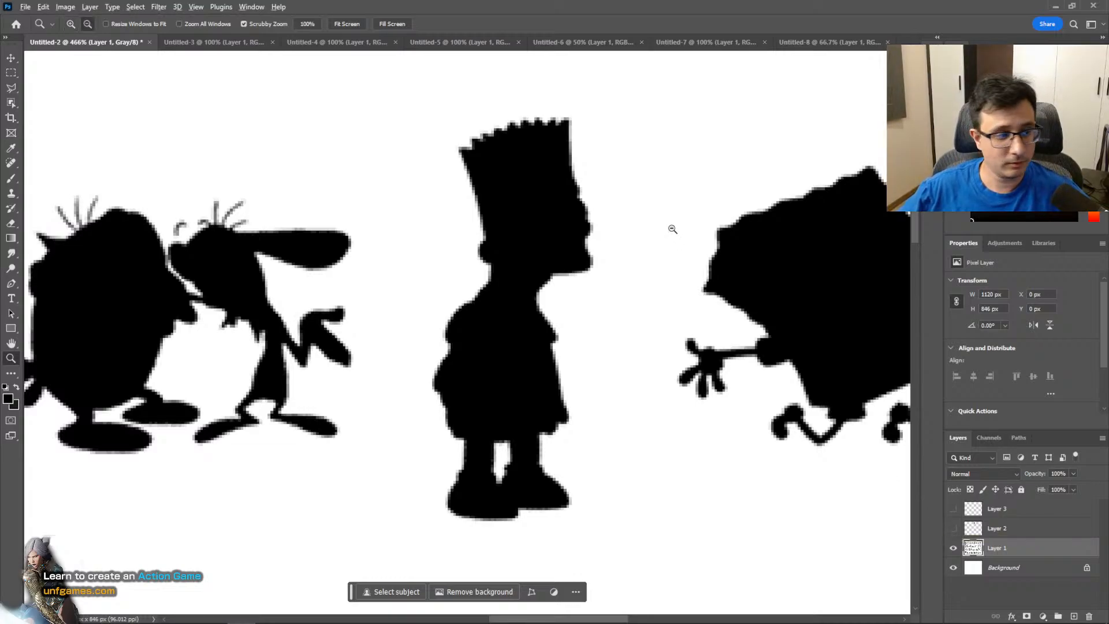
Switch to the SonusRequiem level in Unreal Editor and view the domed building and rooftops against the sky
{"action": "key", "text": "alt+Tab"}
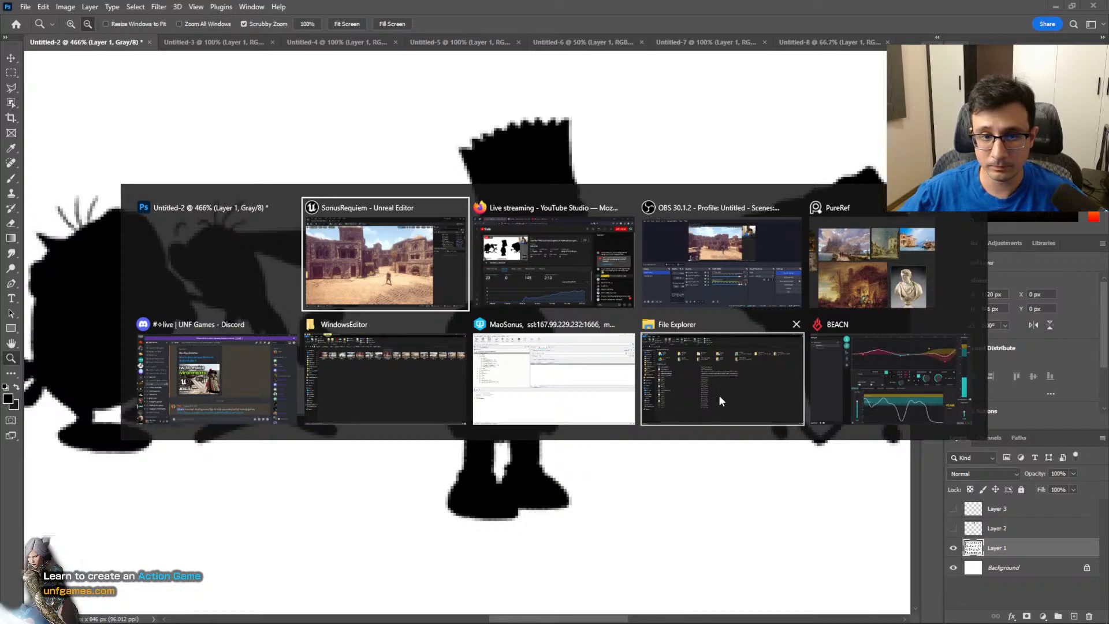
{"action": "left_click", "coordinate": [385, 263]}
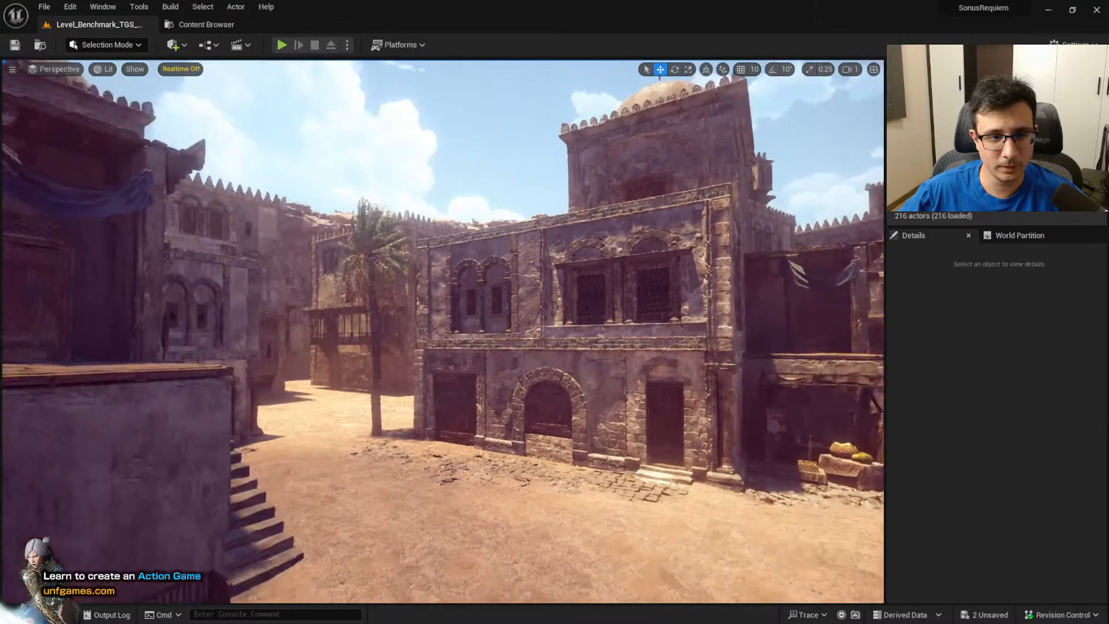
{"action": "mouse_move", "coordinate": [386, 263]}
{"action": "right_mouse_down"}
{"action": "mouse_move", "coordinate": [346, 263]}
{"action": "mouse_move", "coordinate": [393, 292]}
{"action": "mouse_move", "coordinate": [393, 272]}
{"action": "right_mouse_up"}
{"action": "key", "text": "e"}
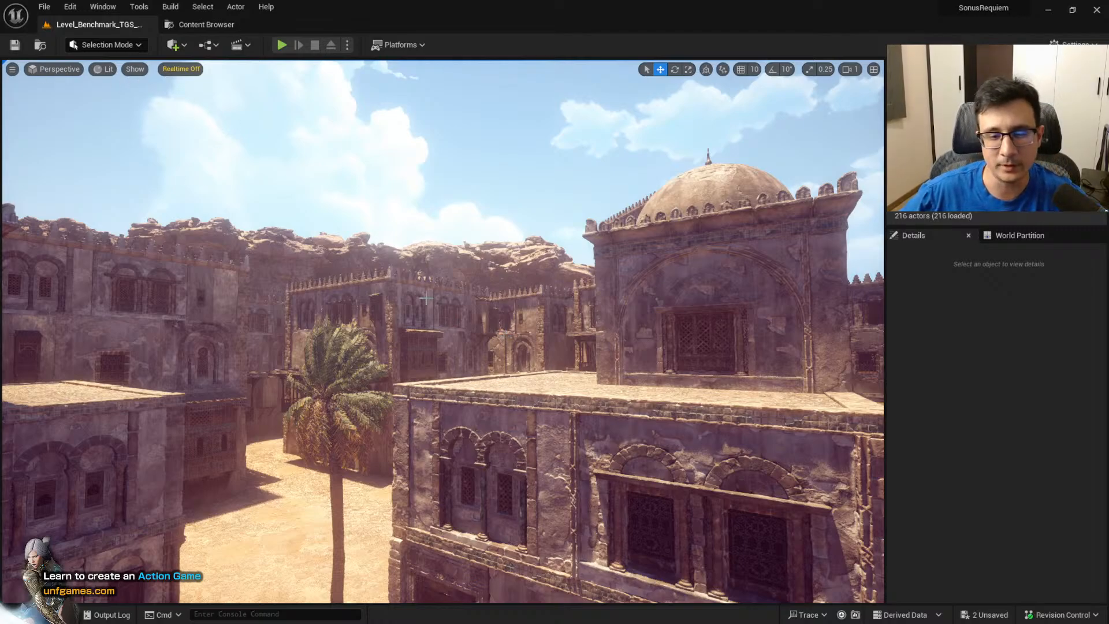
Display the level in Specular buffer visualization and frame the mountain ridge and domed building as silhouettes against the sky
{"action": "left_click", "coordinate": [12, 69]}
{"action": "left_click", "coordinate": [104, 69]}
{"action": "left_click", "coordinate": [104, 69]}
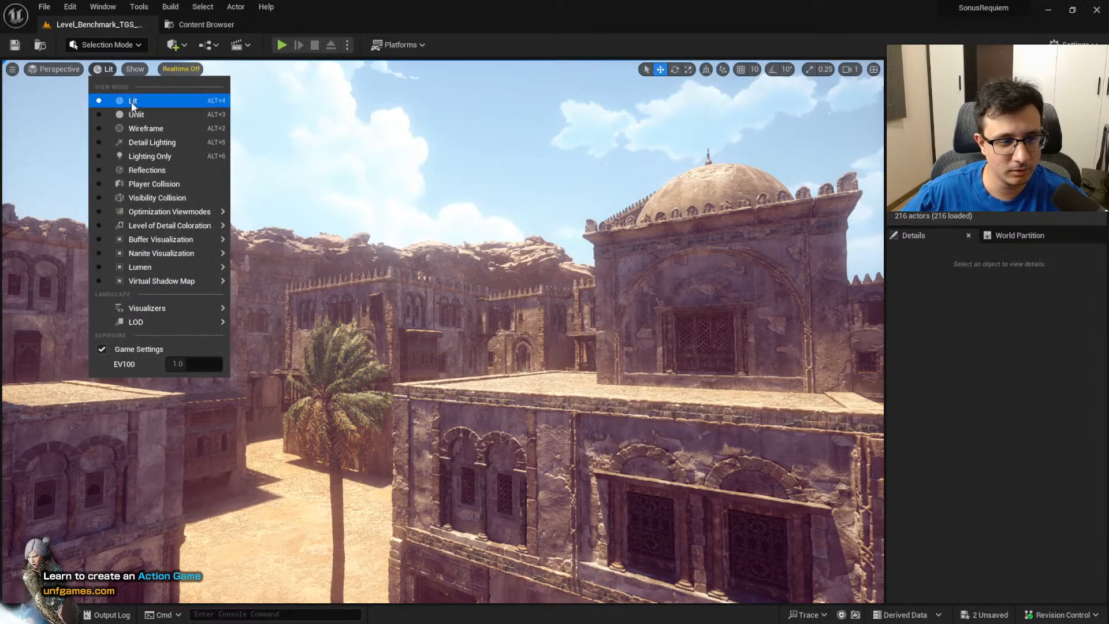
{"action": "mouse_move", "coordinate": [200, 241]}
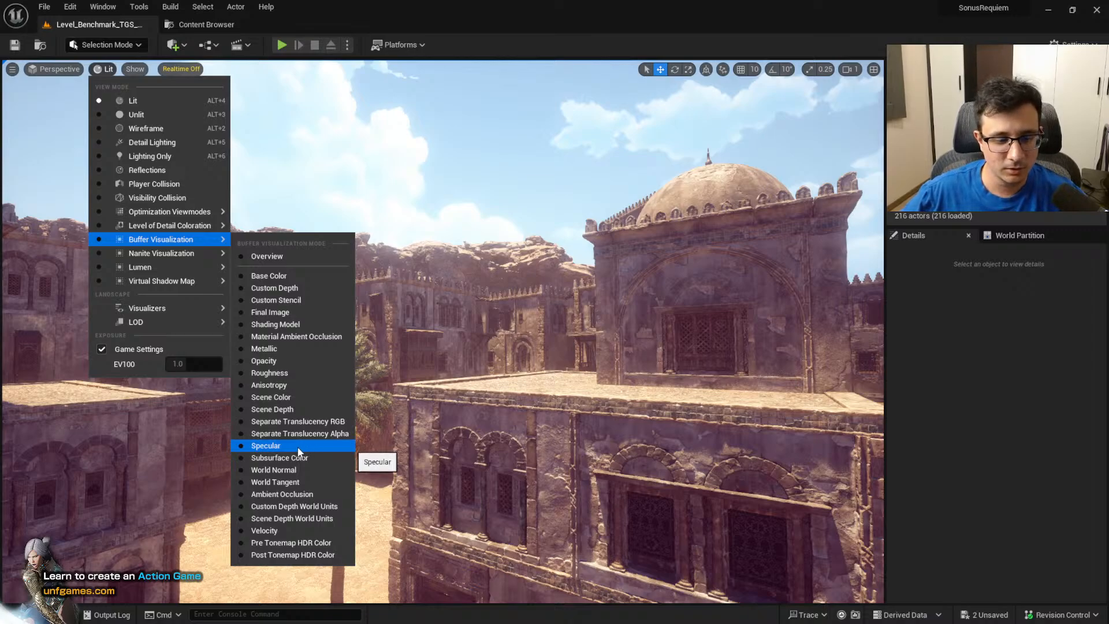
{"action": "left_click", "coordinate": [265, 446]}
{"action": "key", "text": "s"}
{"action": "mouse_move", "coordinate": [471, 336]}
{"action": "right_mouse_down"}
{"action": "mouse_move", "coordinate": [492, 336]}
{"action": "mouse_move", "coordinate": [458, 336]}
{"action": "mouse_move", "coordinate": [471, 336]}
{"action": "right_mouse_up"}
{"action": "key", "text": "w"}
{"action": "key", "text": "d"}
Trace the mountain ridge and battlemented roofline in red on a screen capture of the viewport, and discard the capture
{"action": "key", "text": "Print"}
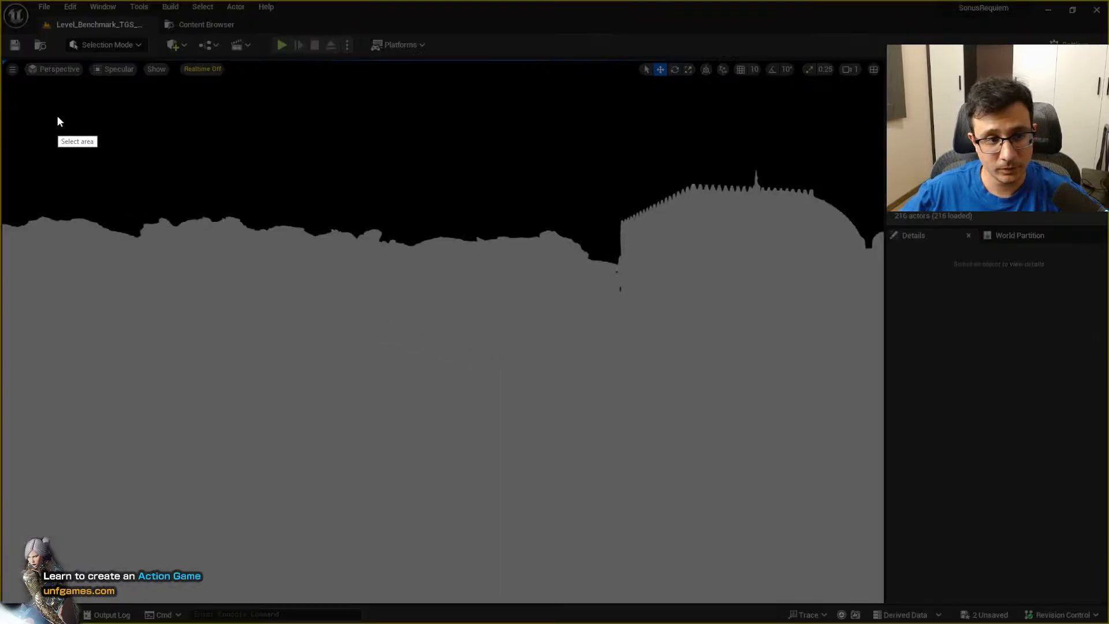
{"action": "left_click_drag", "start_coordinate": [42, 79], "coordinate": [898, 597]}
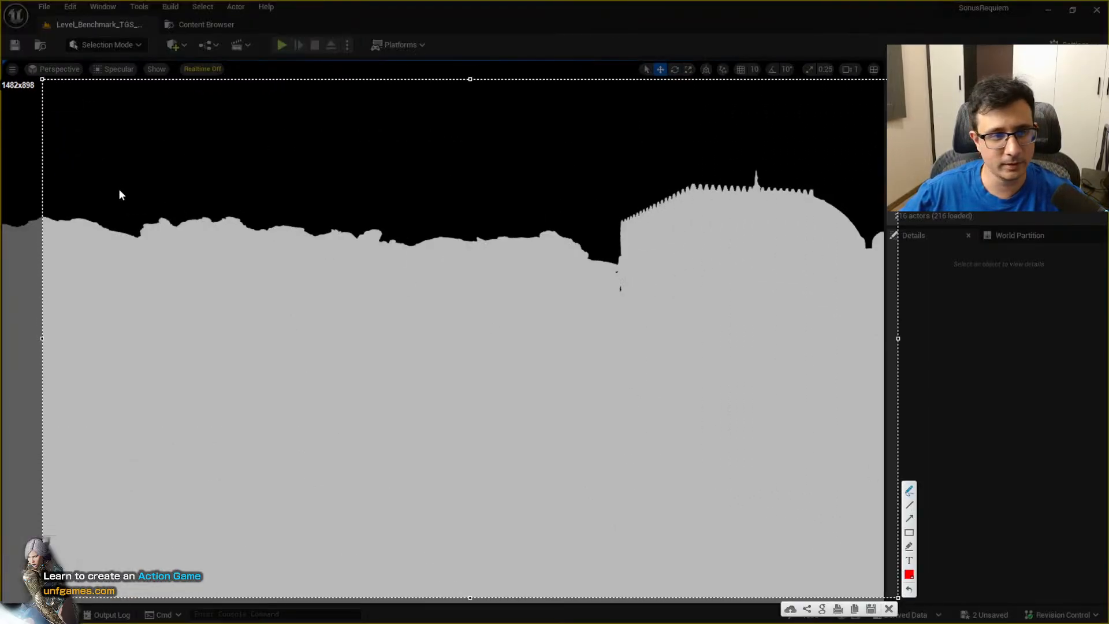
{"action": "mouse_move", "coordinate": [137, 235]}
{"action": "left_mouse_down"}
{"action": "mouse_move", "coordinate": [181, 218]}
{"action": "mouse_move", "coordinate": [361, 227]}
{"action": "mouse_move", "coordinate": [399, 241]}
{"action": "mouse_move", "coordinate": [553, 233]}
{"action": "mouse_move", "coordinate": [618, 265]}
{"action": "left_mouse_up"}
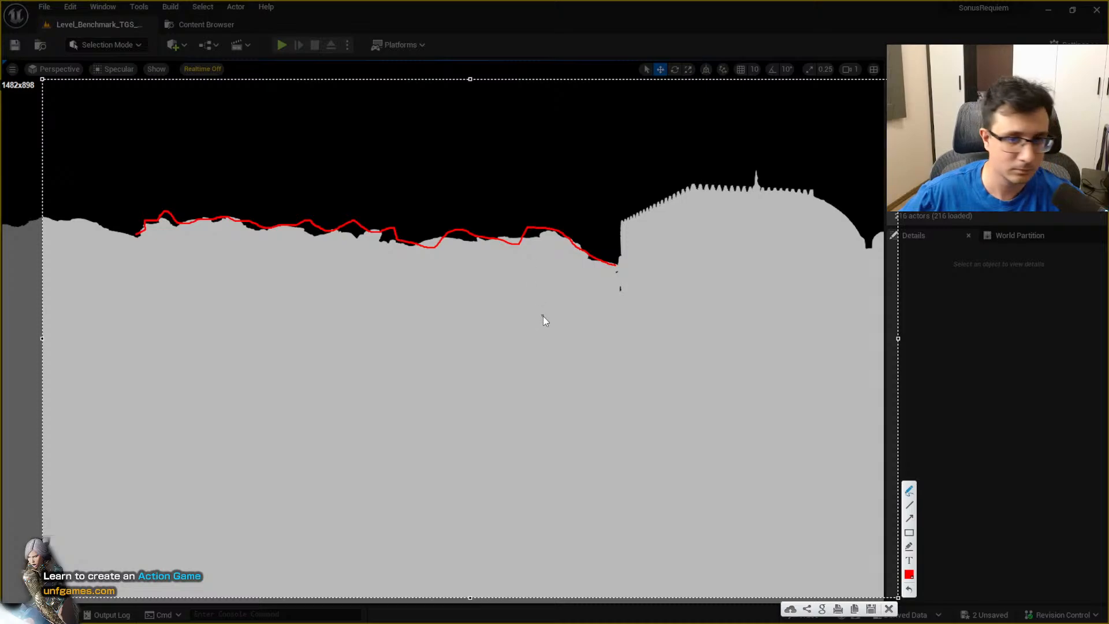
{"action": "mouse_move", "coordinate": [620, 227]}
{"action": "left_mouse_down"}
{"action": "mouse_move", "coordinate": [634, 208]}
{"action": "mouse_move", "coordinate": [714, 184]}
{"action": "mouse_move", "coordinate": [760, 177]}
{"action": "mouse_move", "coordinate": [808, 194]}
{"action": "left_mouse_up"}
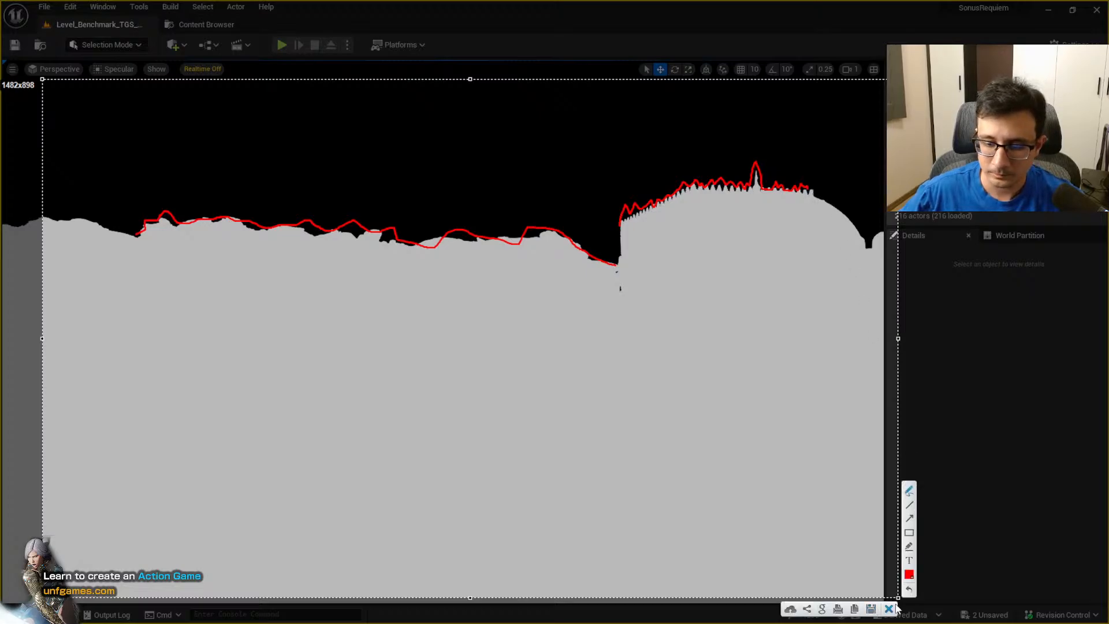
{"action": "left_click", "coordinate": [889, 608]}
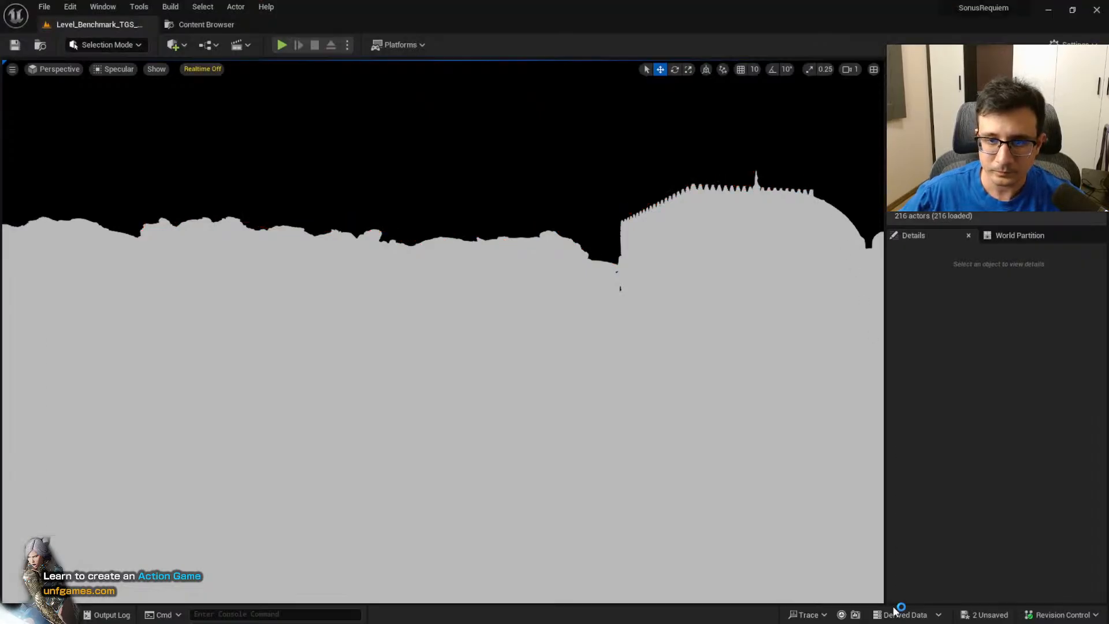
{"action": "right_click", "coordinate": [515, 165]}
{"action": "key", "text": "Escape"}
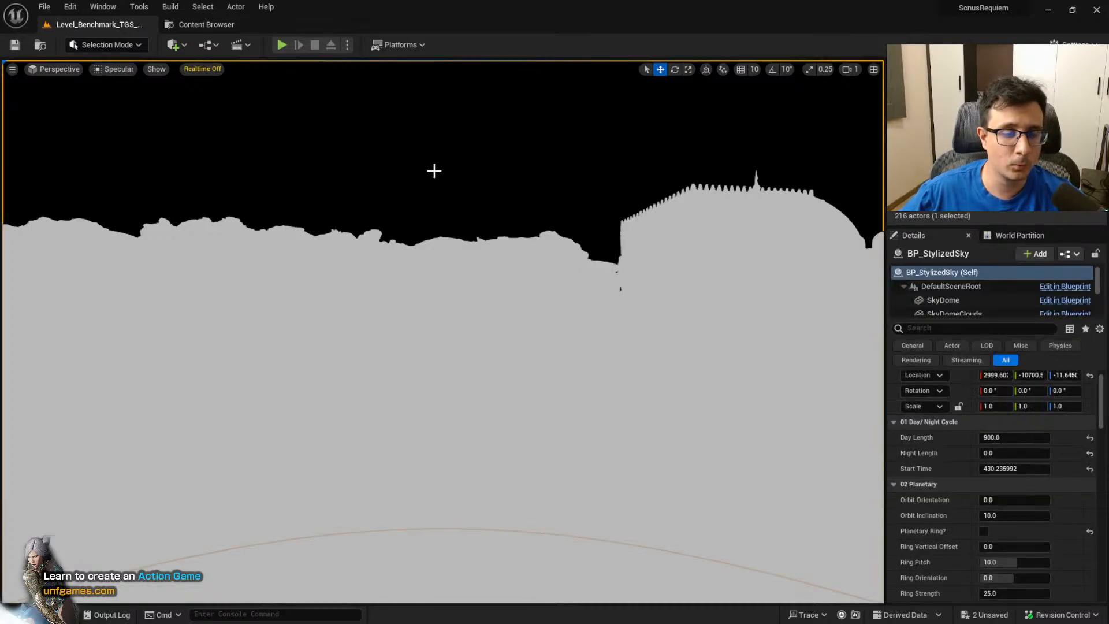
{"action": "key", "text": "Escape"}
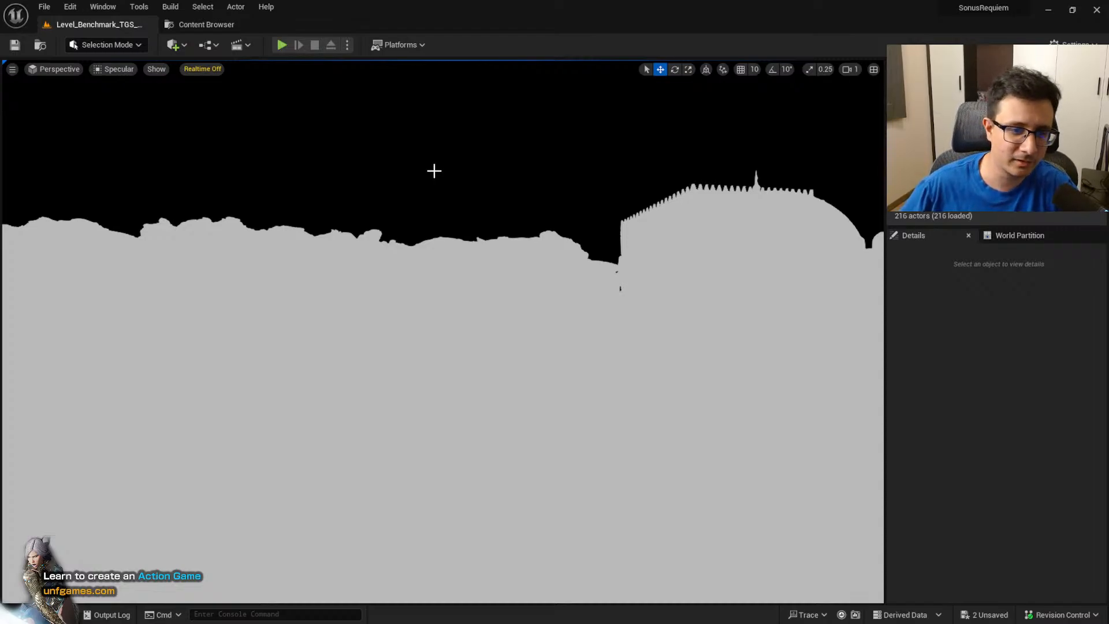
Hide the mountain rock in the Specular view to examine the silhouette of the battlemented rooftops alone
{"action": "left_click", "coordinate": [213, 229]}
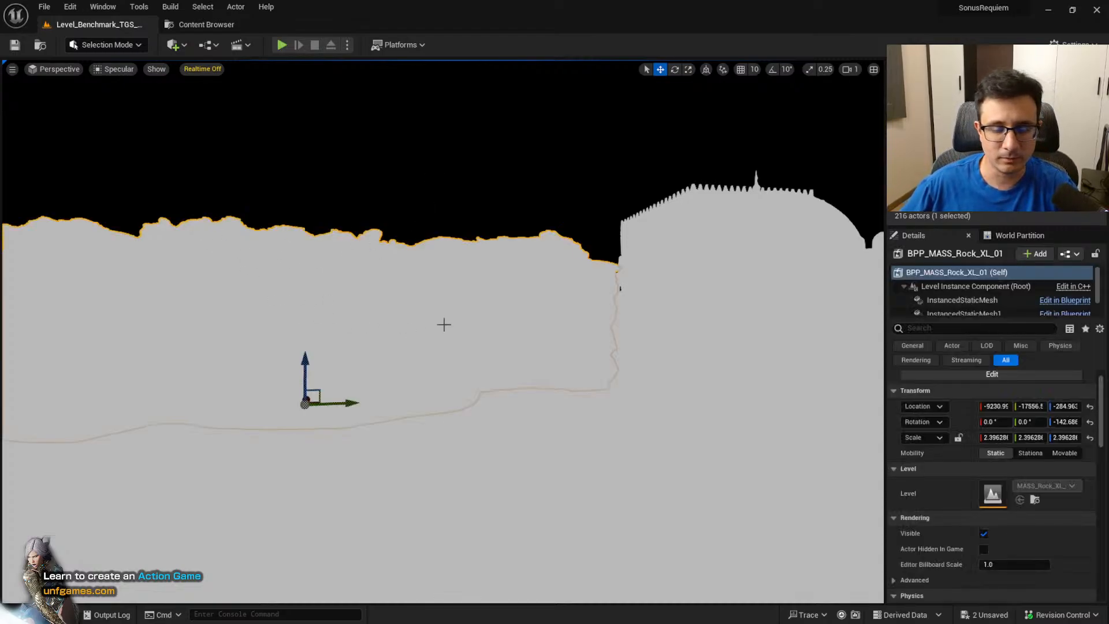
{"action": "left_click", "coordinate": [499, 195]}
{"action": "left_click", "coordinate": [464, 257]}
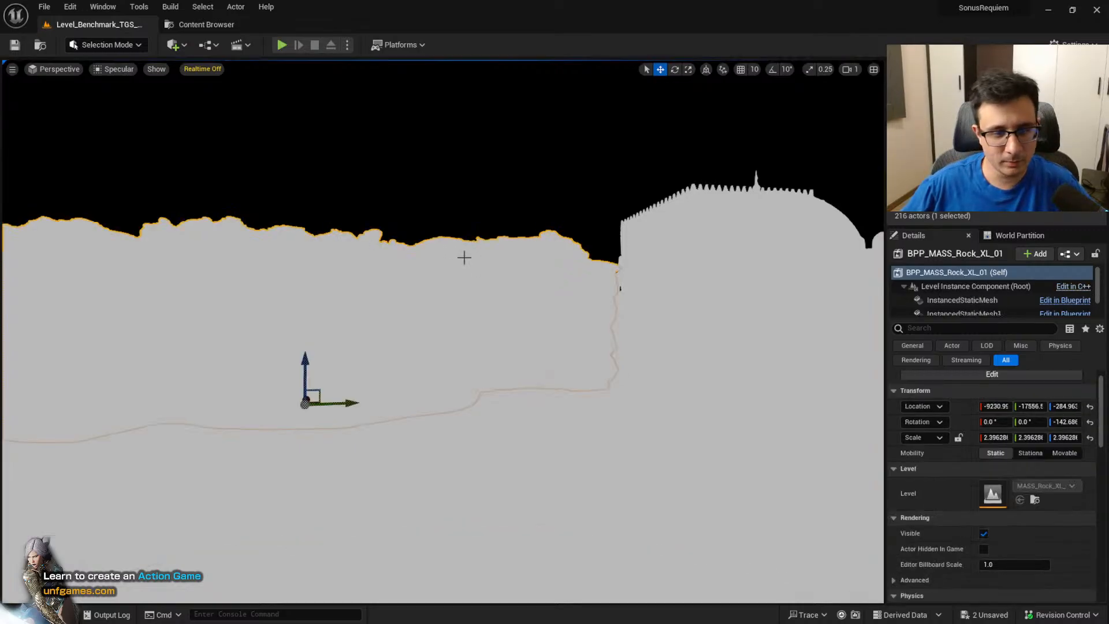
{"action": "key", "text": "Delete"}
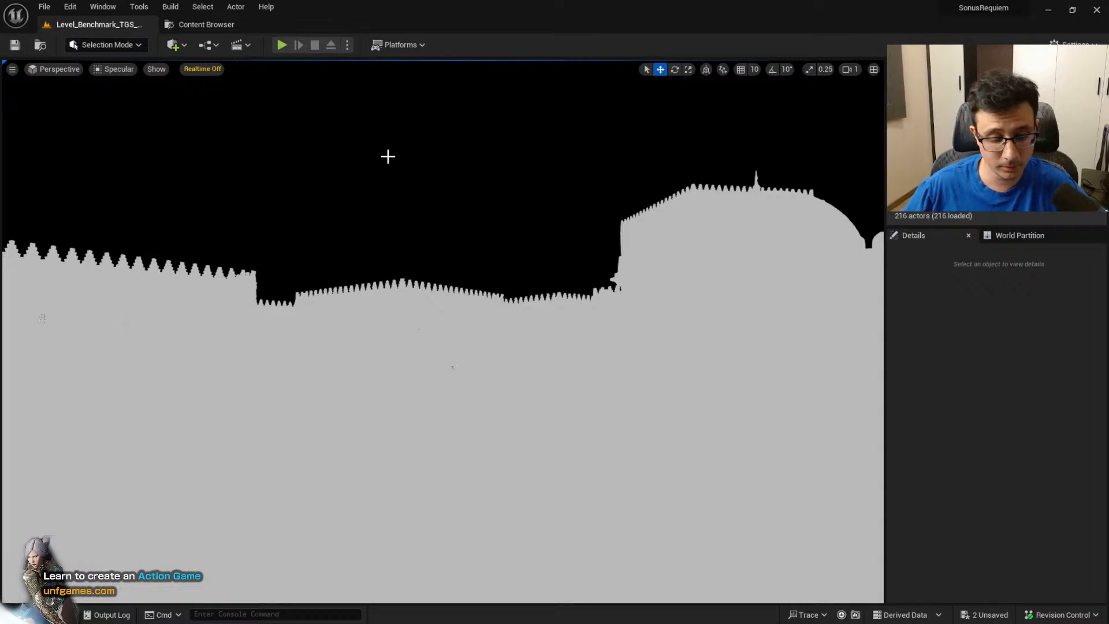
Return the viewport to Lit and compare the town's skyline with and without the mountain rock
{"action": "key", "text": "alt+4"}
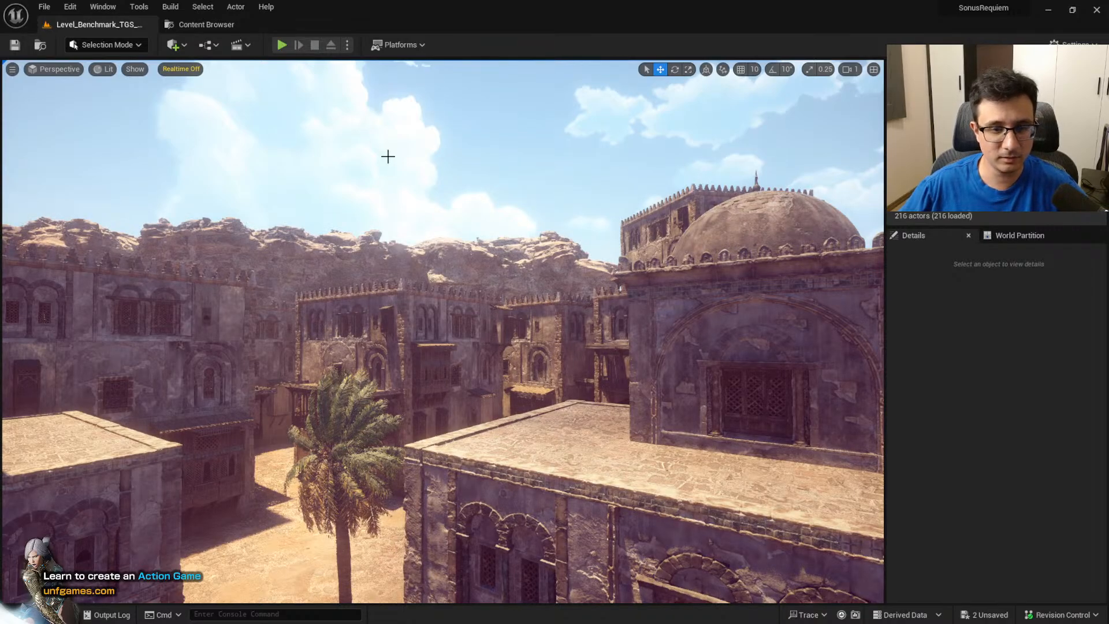
{"action": "right_click_drag", "start_coordinate": [463, 320], "coordinate": [467, 313]}
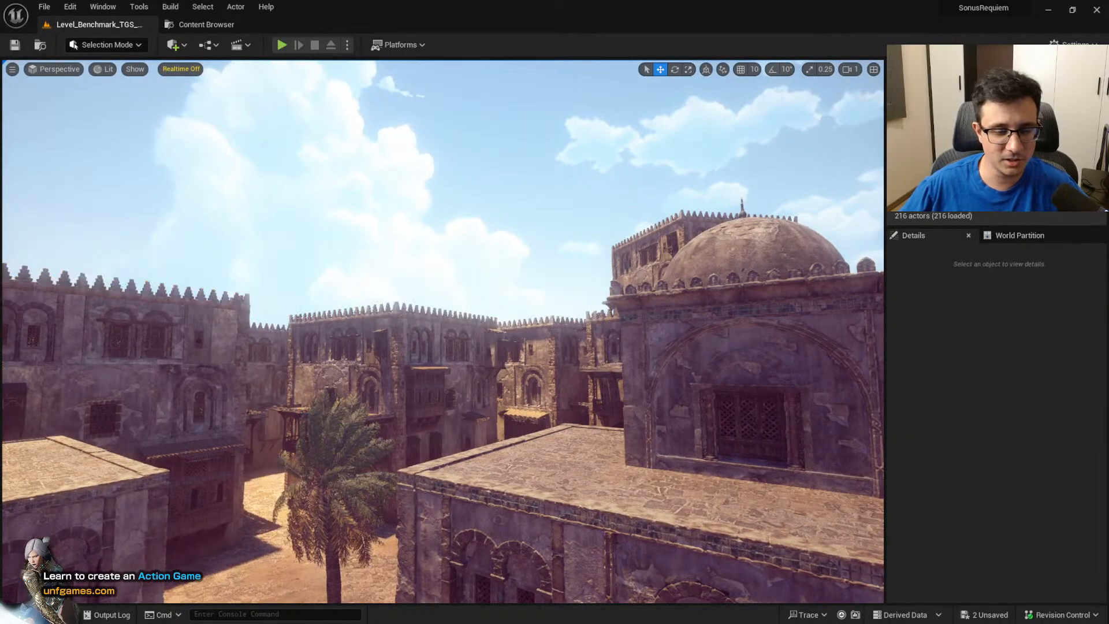
{"action": "key", "text": "q"}
{"action": "right_click_drag", "start_coordinate": [422, 363], "coordinate": [398, 367]}
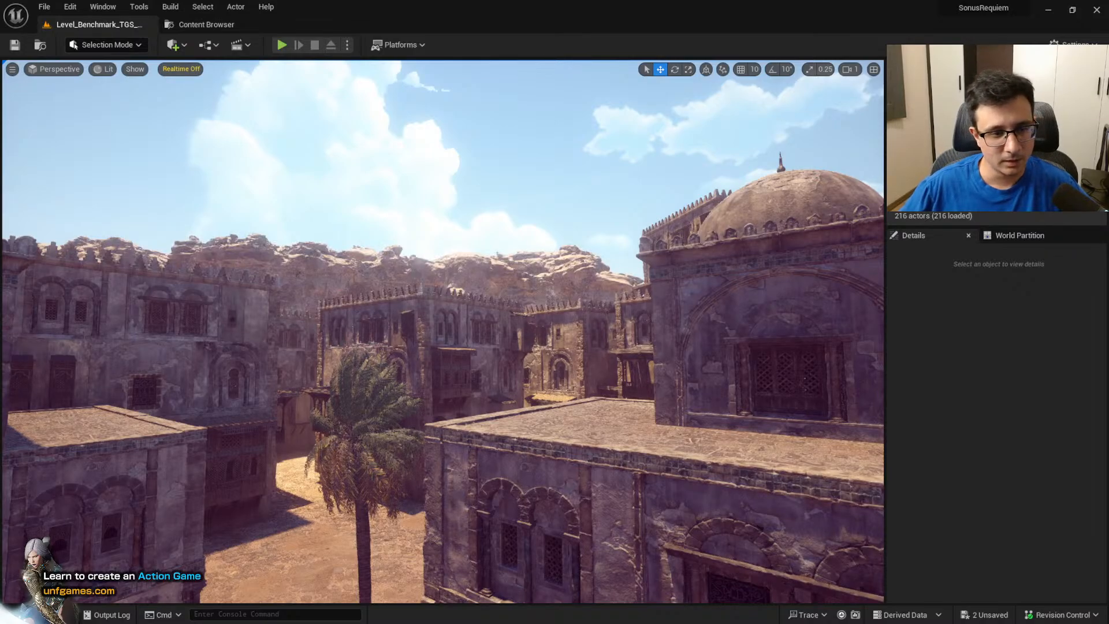
Move the mountain rock BPP_MASS_Rock_XL_01 along its green axis to about X -15152, Y -13876, and deselect it
{"action": "left_click", "coordinate": [438, 292]}
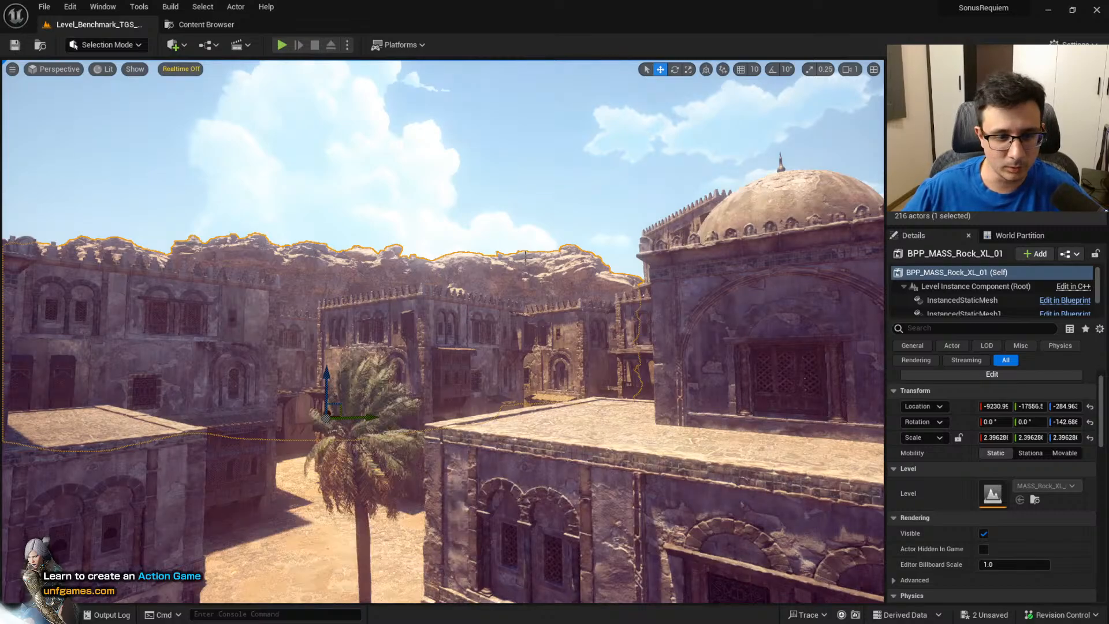
{"action": "left_click_drag", "start_coordinate": [371, 416], "coordinate": [94, 406]}
{"action": "key", "text": "Escape"}
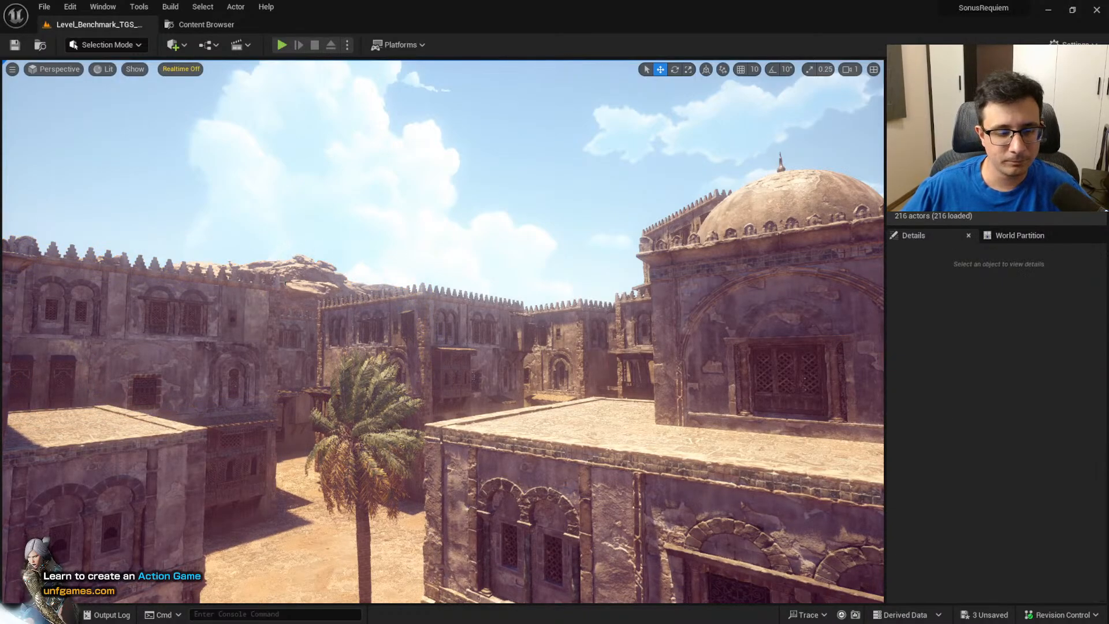
Display the level in Specular buffer visualization and examine the skyline with the shifted mountain rock
{"action": "left_click", "coordinate": [55, 68]}
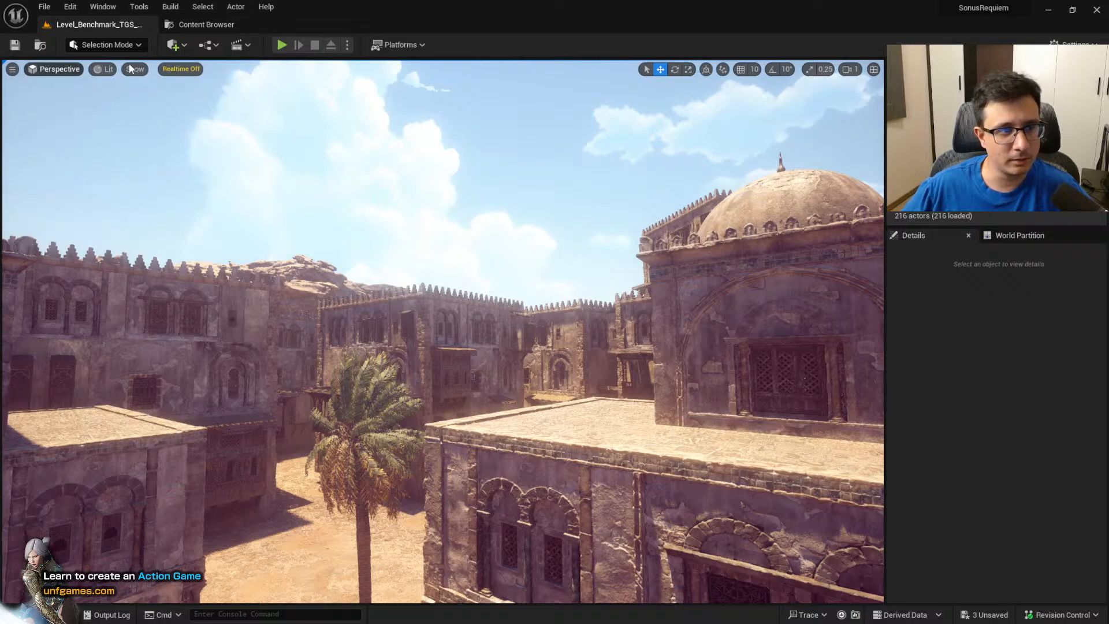
{"action": "left_click", "coordinate": [103, 70]}
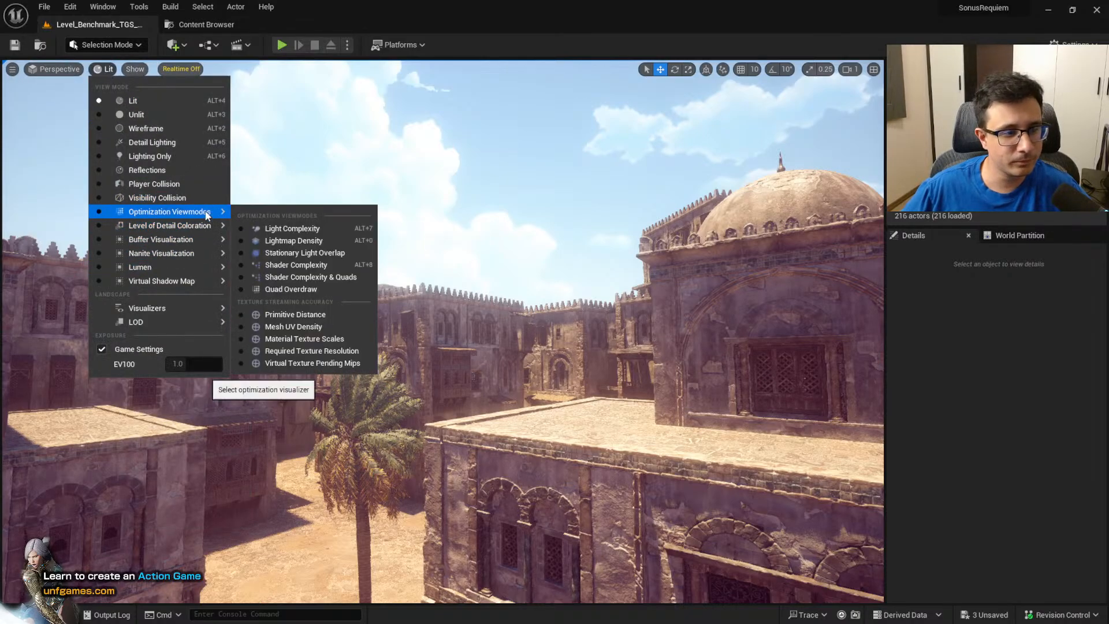
{"action": "mouse_move", "coordinate": [201, 239]}
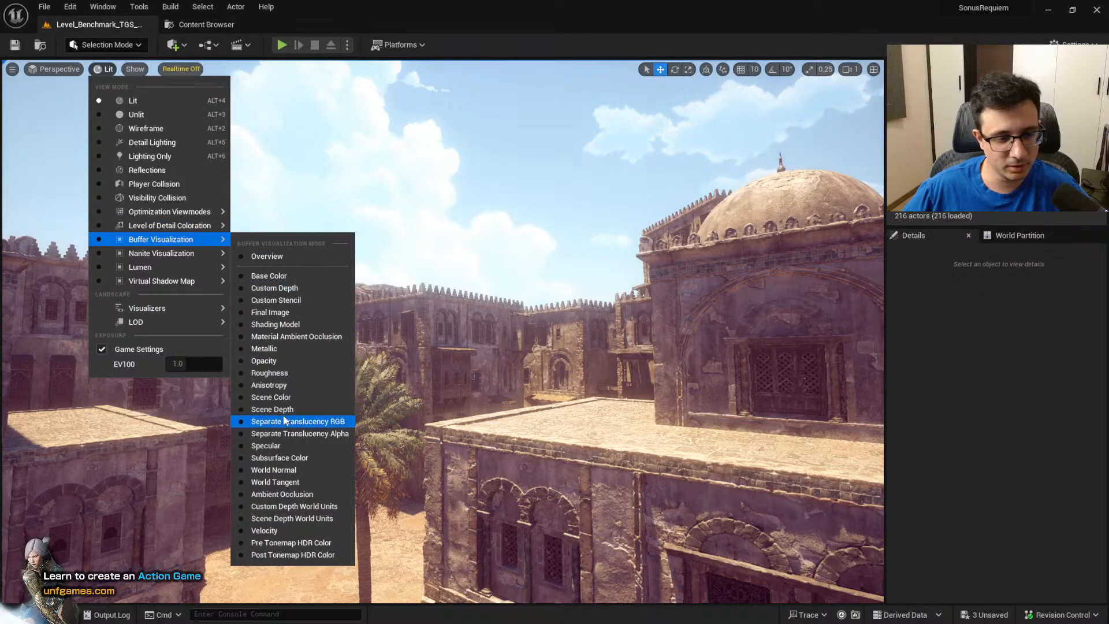
{"action": "left_click", "coordinate": [283, 445]}
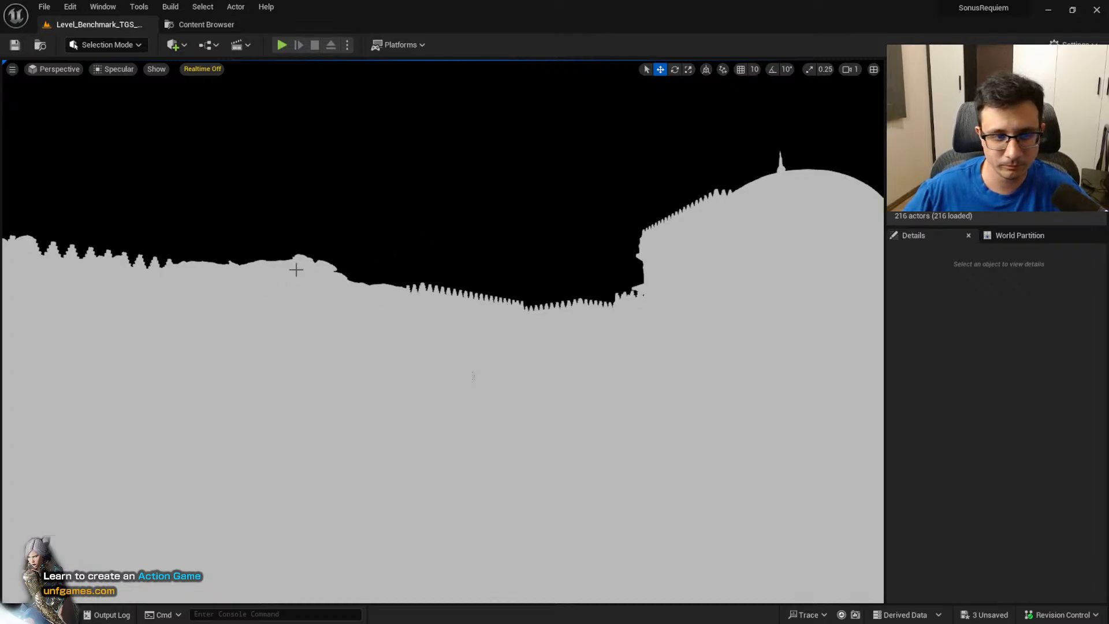
{"action": "left_click", "coordinate": [339, 267]}
{"action": "left_click", "coordinate": [386, 240]}
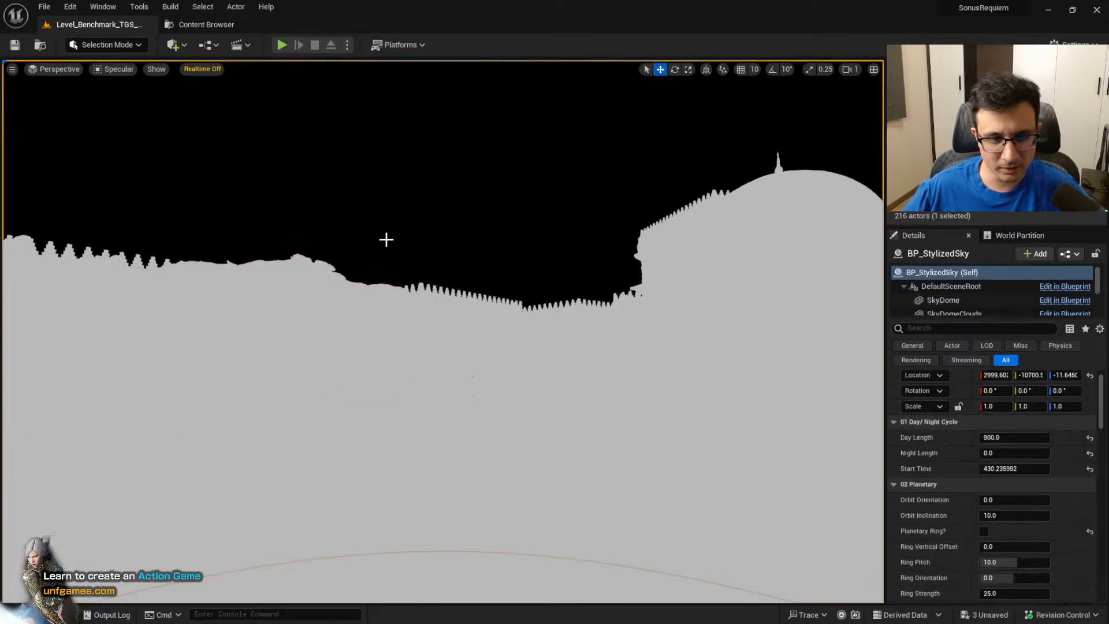
Return to Lit, view the town from street level and above the palm tree, and hide the shifted mountain rock
{"action": "key", "text": "alt+4"}
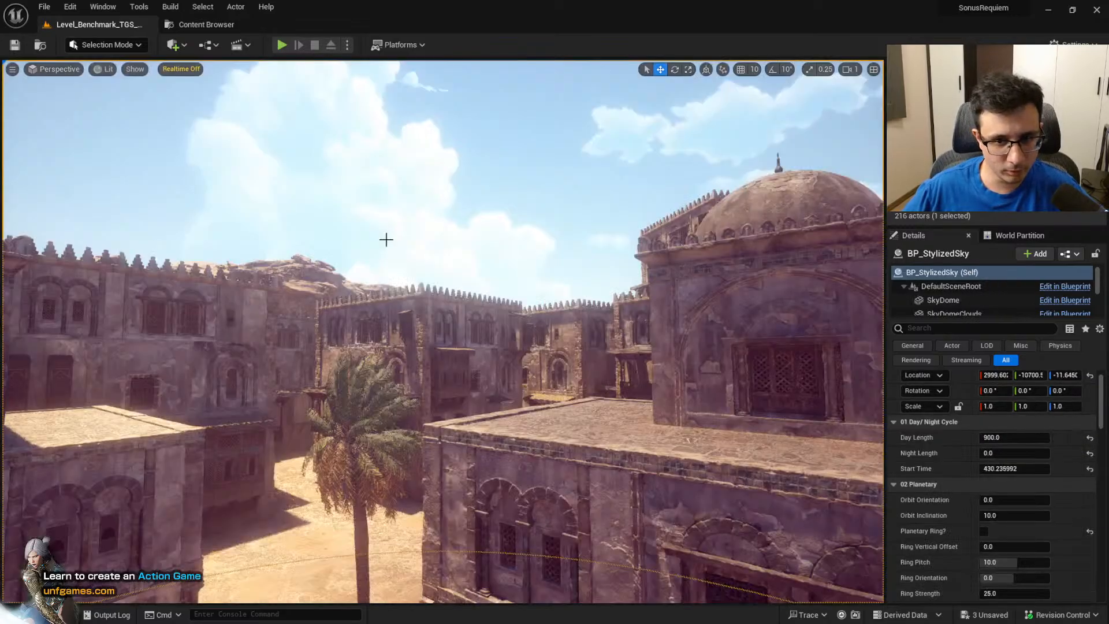
{"action": "right_click_drag", "start_coordinate": [461, 331], "coordinate": [601, 305]}
{"action": "right_click_drag", "start_coordinate": [382, 260], "coordinate": [344, 260]}
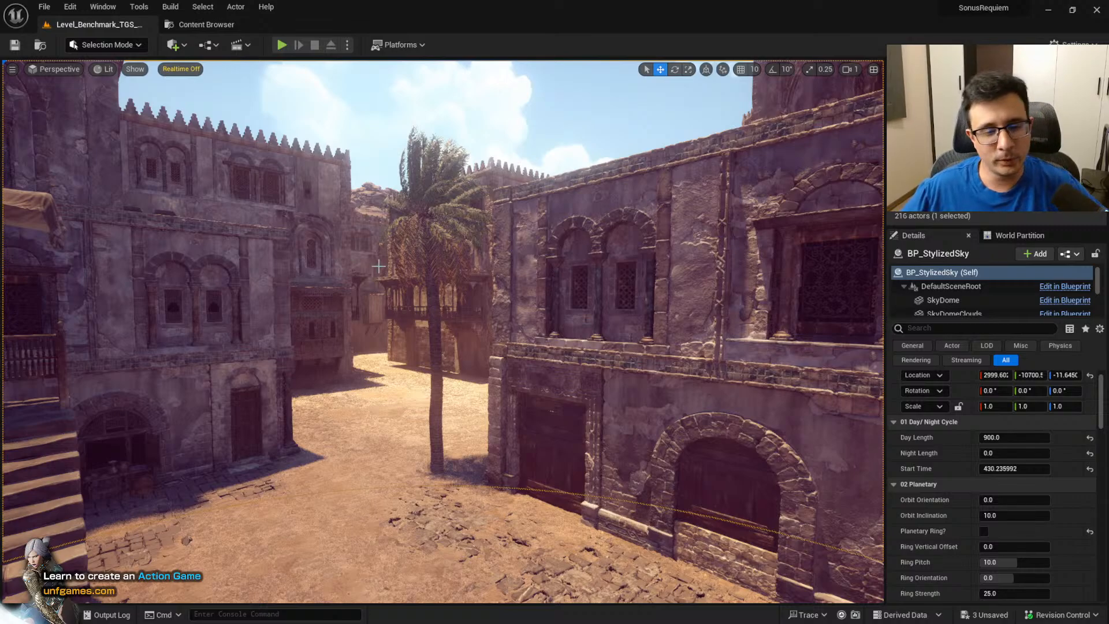
{"action": "mouse_move", "coordinate": [378, 265]}
{"action": "right_mouse_down"}
{"action": "mouse_move", "coordinate": [380, 289]}
{"action": "mouse_move", "coordinate": [369, 249]}
{"action": "right_mouse_up"}
{"action": "key", "text": "e"}
{"action": "key", "text": "w"}
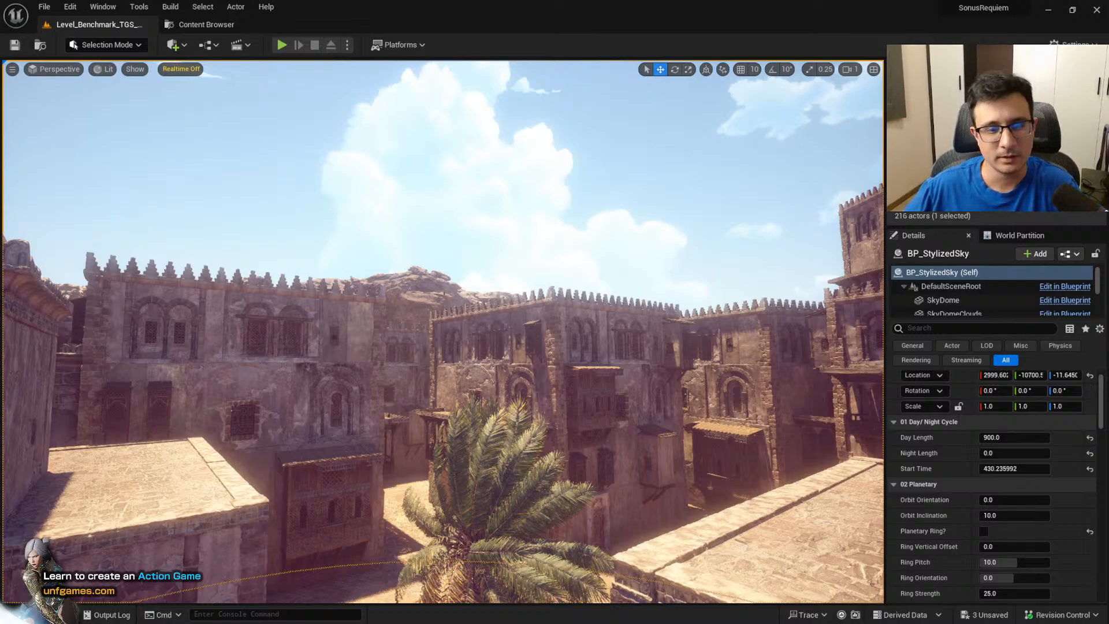
{"action": "left_click", "coordinate": [444, 293]}
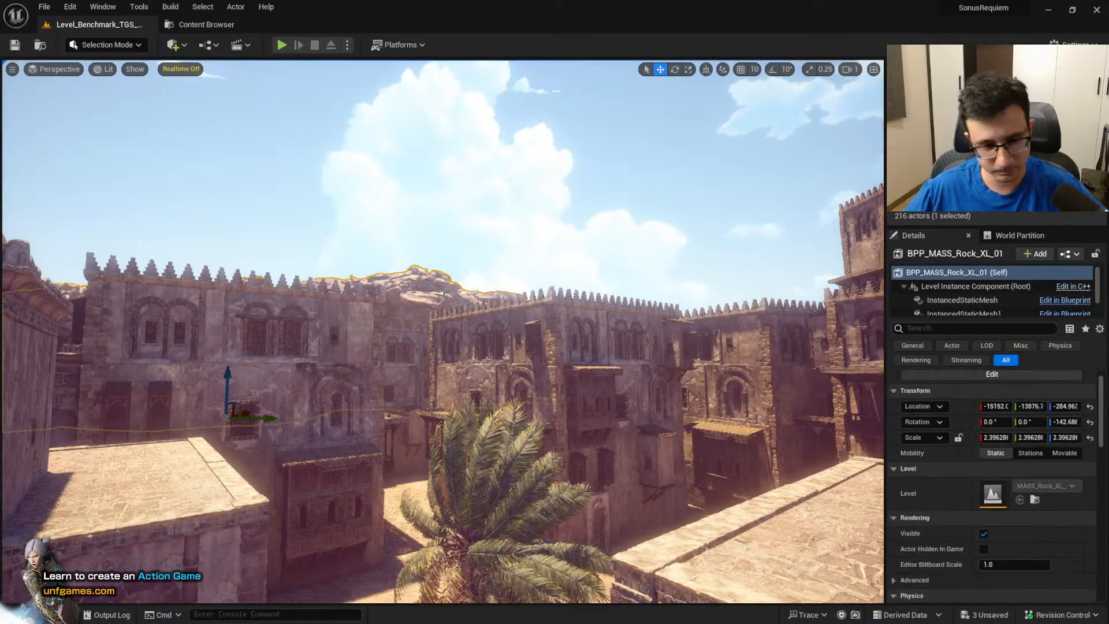
{"action": "key", "text": "h"}
Frame the courtyard's domes, tower and mountain against the sky and display them in Specular buffer visualization
{"action": "right_click_drag", "start_coordinate": [445, 293], "coordinate": [844, 304]}
{"action": "key", "text": "w"}
{"action": "key", "text": "w"}
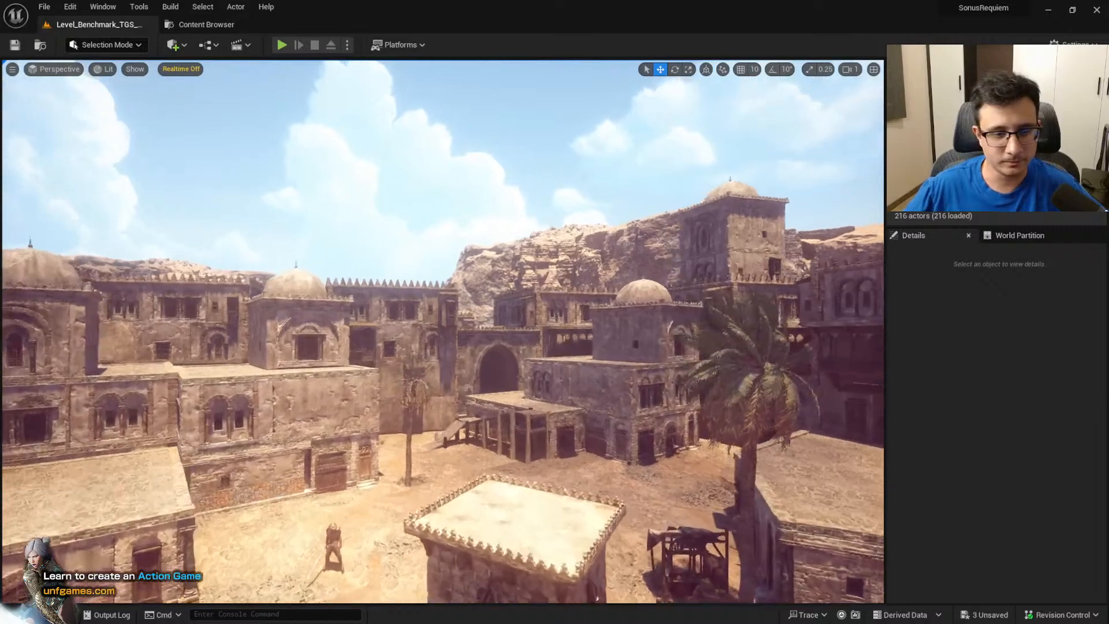
{"action": "left_click", "coordinate": [105, 68]}
{"action": "mouse_move", "coordinate": [219, 239]}
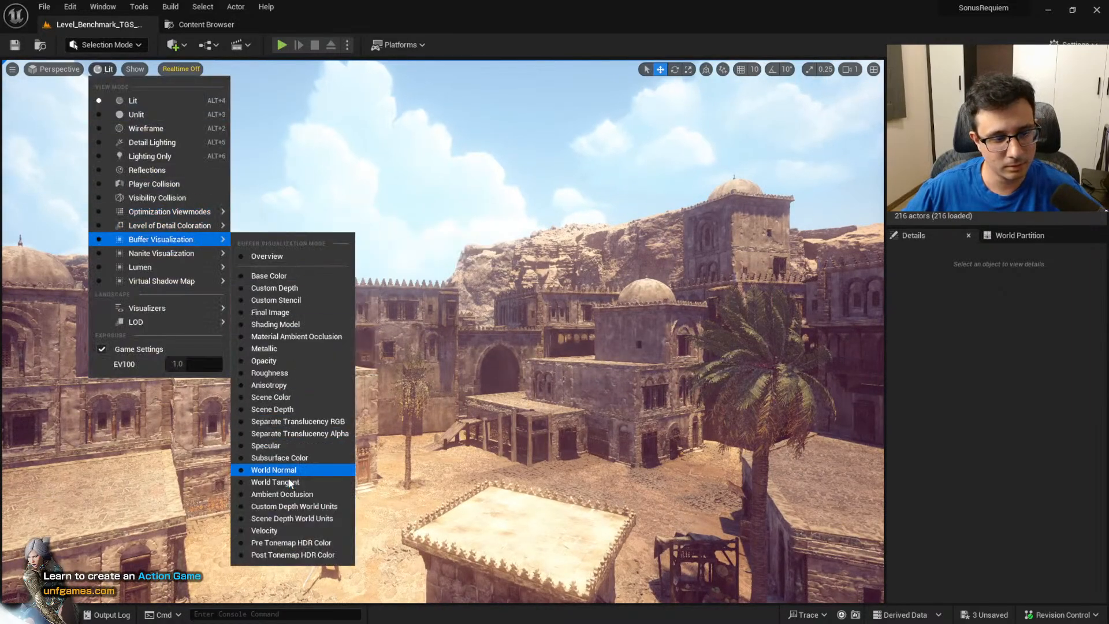
{"action": "left_click", "coordinate": [270, 445]}
{"action": "right_click_drag", "start_coordinate": [443, 307], "coordinate": [545, 329]}
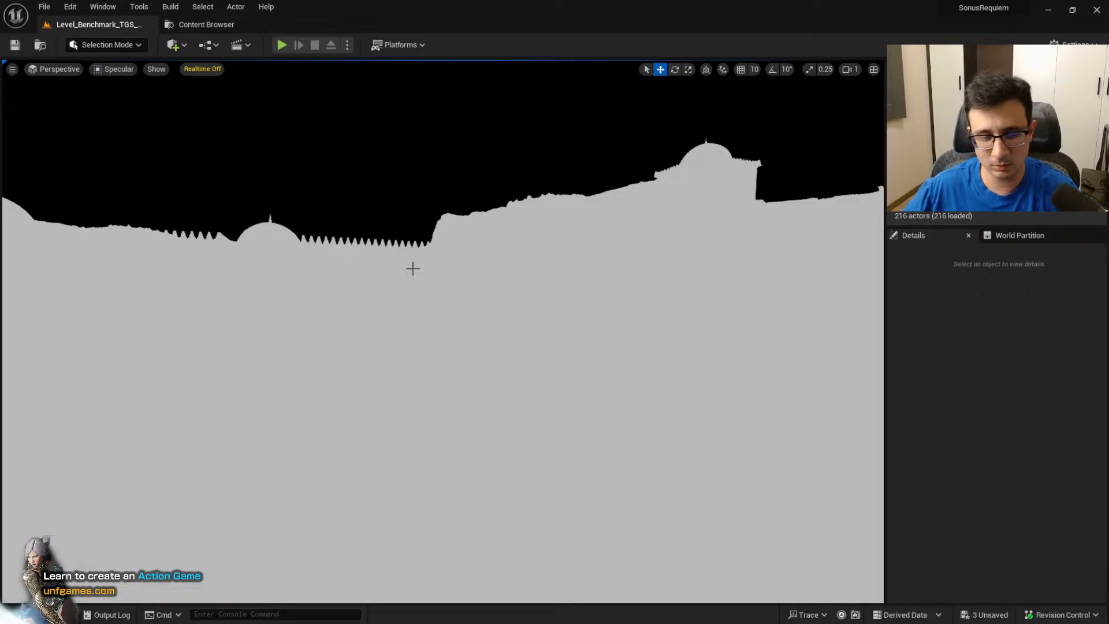
Trace the skyline of domes, battlements, mountain slope and tower in red on a screen capture, and discard the capture
{"action": "key", "text": "Print"}
{"action": "left_click_drag", "start_coordinate": [127, 92], "coordinate": [883, 523]}
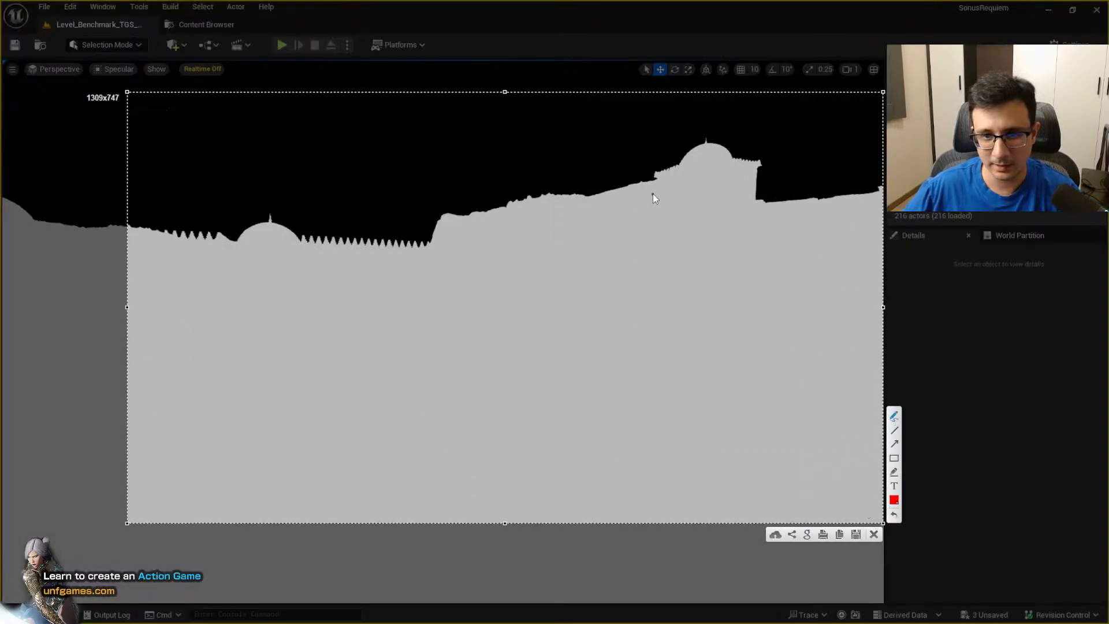
{"action": "mouse_move", "coordinate": [666, 172]}
{"action": "left_mouse_down"}
{"action": "mouse_move", "coordinate": [458, 213]}
{"action": "mouse_move", "coordinate": [426, 247]}
{"action": "mouse_move", "coordinate": [423, 237]}
{"action": "mouse_move", "coordinate": [322, 244]}
{"action": "mouse_move", "coordinate": [268, 208]}
{"action": "mouse_move", "coordinate": [243, 237]}
{"action": "mouse_move", "coordinate": [128, 226]}
{"action": "left_mouse_up"}
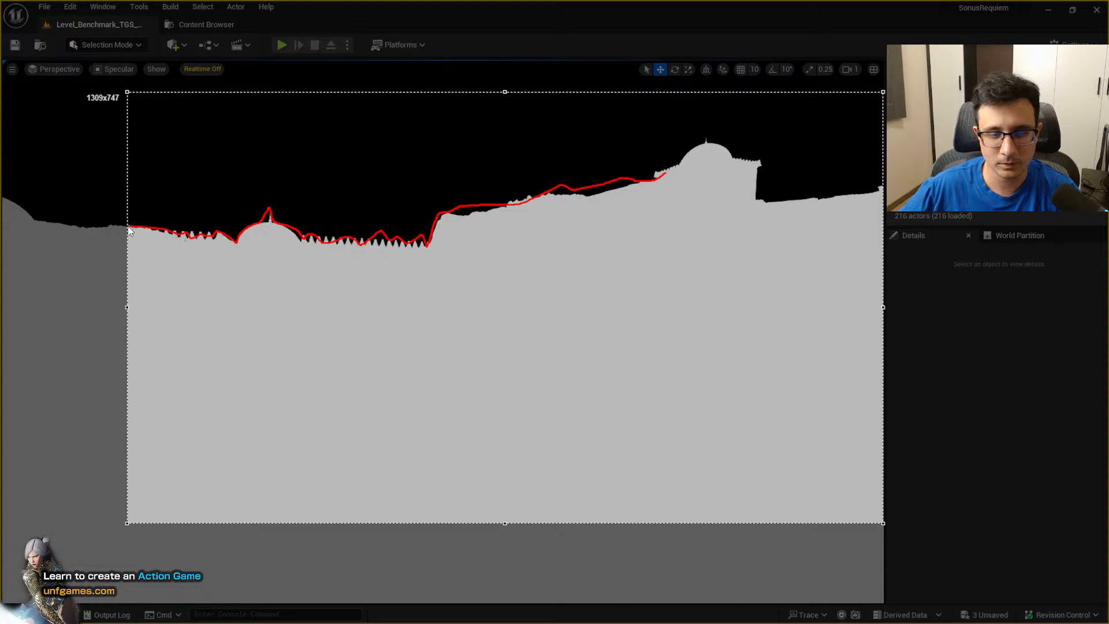
{"action": "left_click_drag", "start_coordinate": [881, 190], "coordinate": [748, 200]}
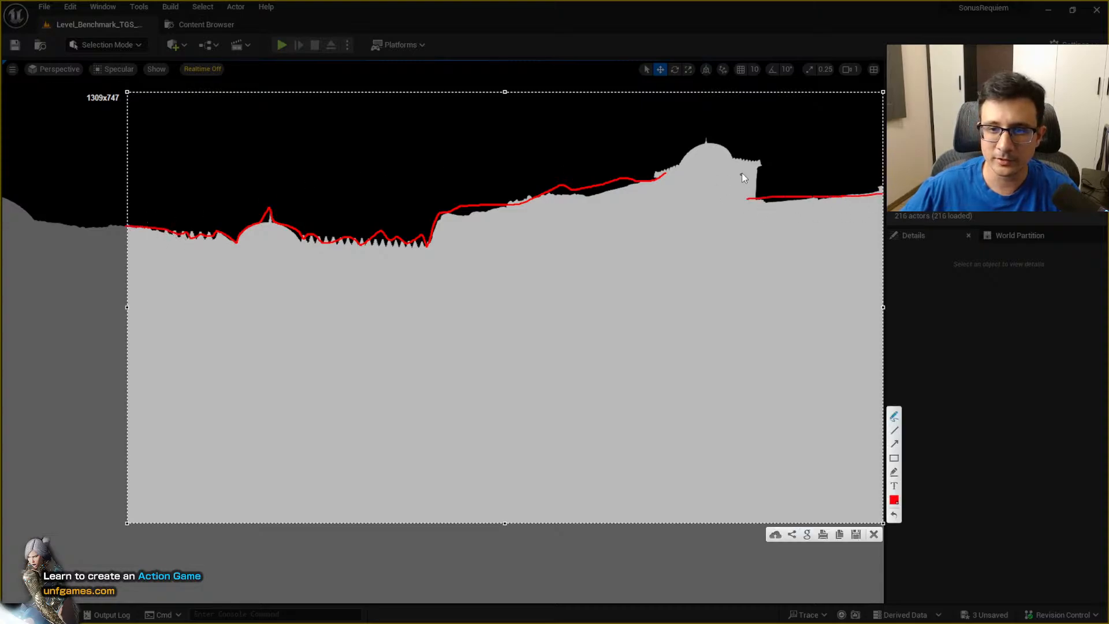
{"action": "mouse_move", "coordinate": [738, 144]}
{"action": "left_mouse_down"}
{"action": "mouse_move", "coordinate": [689, 143]}
{"action": "mouse_move", "coordinate": [623, 184]}
{"action": "left_mouse_up"}
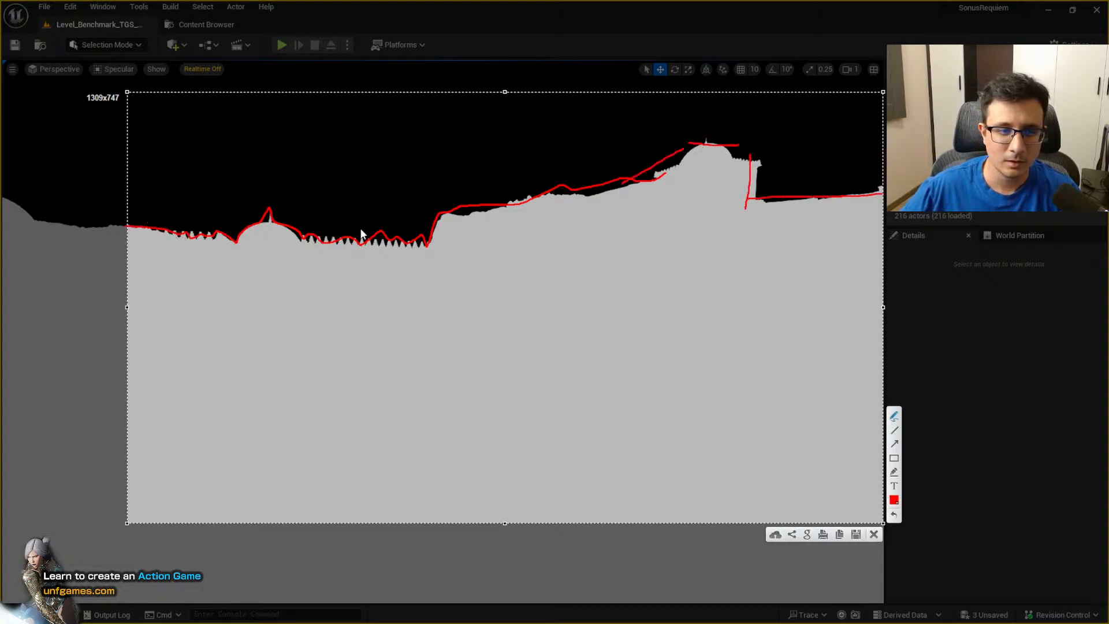
{"action": "left_click_drag", "start_coordinate": [468, 221], "coordinate": [635, 182]}
{"action": "left_click", "coordinate": [874, 534]}
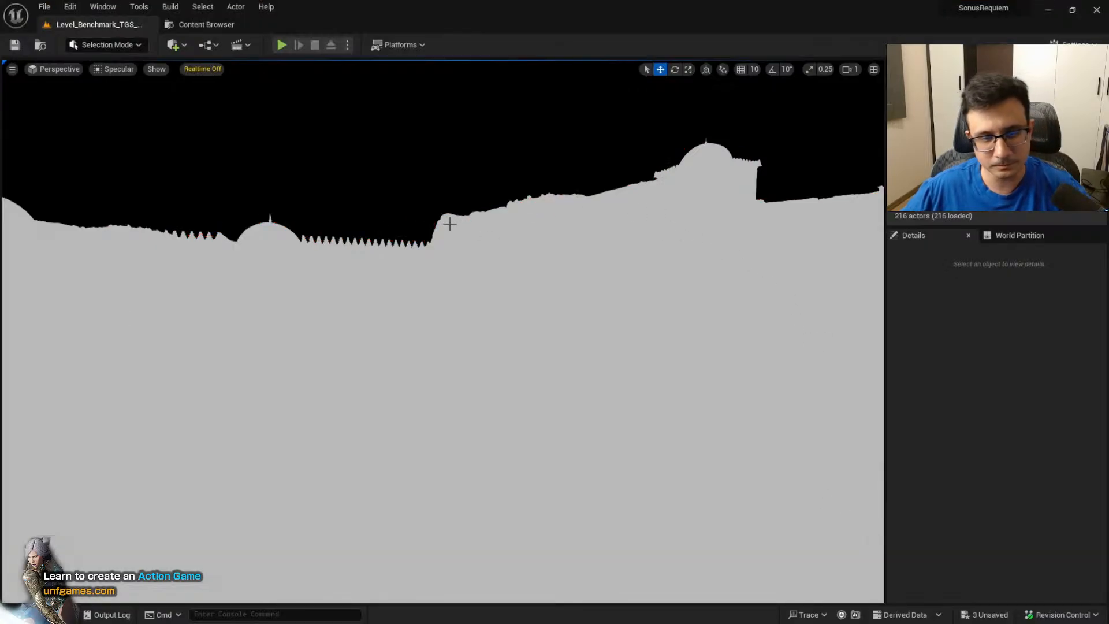
Return the viewport to Lit and view the courtyard from lower down, beside the wooden plank roof
{"action": "left_click", "coordinate": [390, 179]}
{"action": "key", "text": "alt+4"}
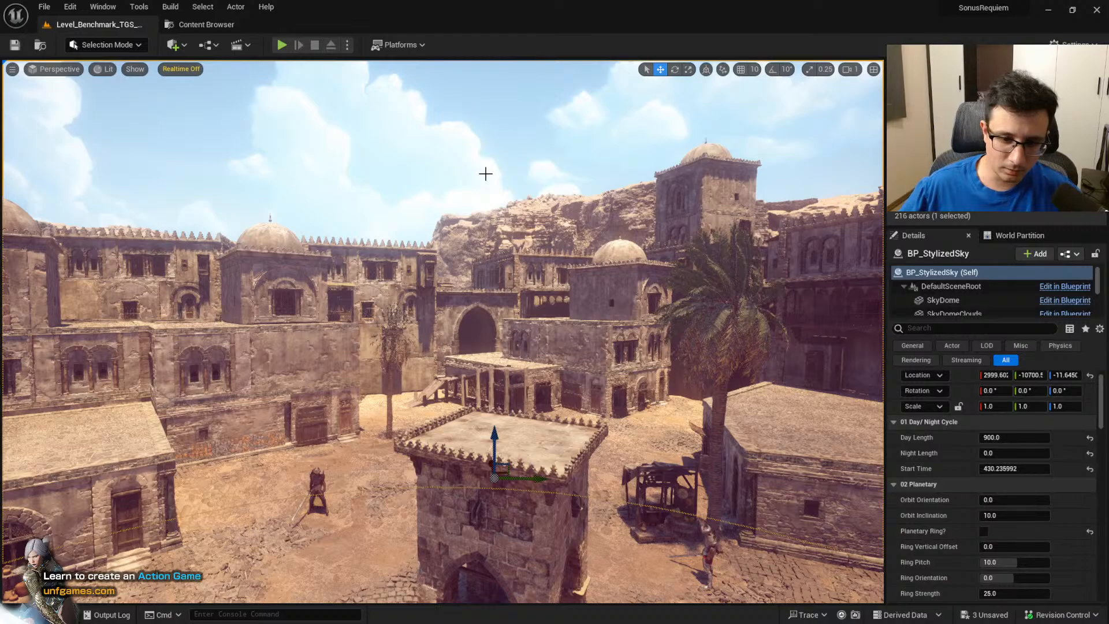
{"action": "key", "text": "Escape"}
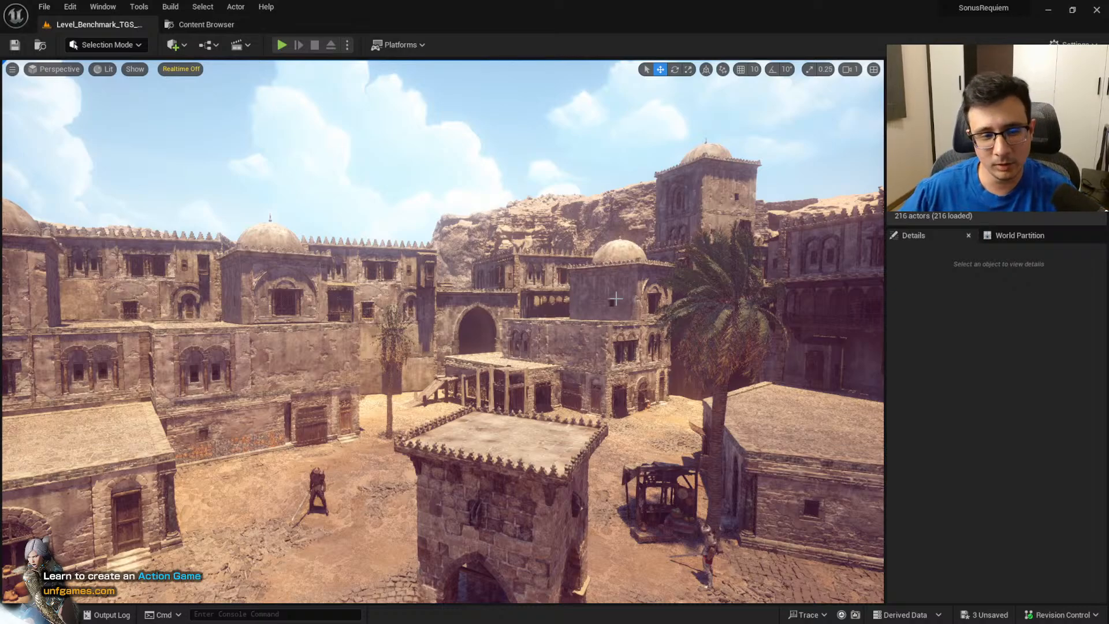
{"action": "right_click_drag", "start_coordinate": [630, 384], "coordinate": [559, 361]}
{"action": "key", "text": "q"}
{"action": "key", "text": "s"}
{"action": "key", "text": "w"}
{"action": "key", "text": "s"}
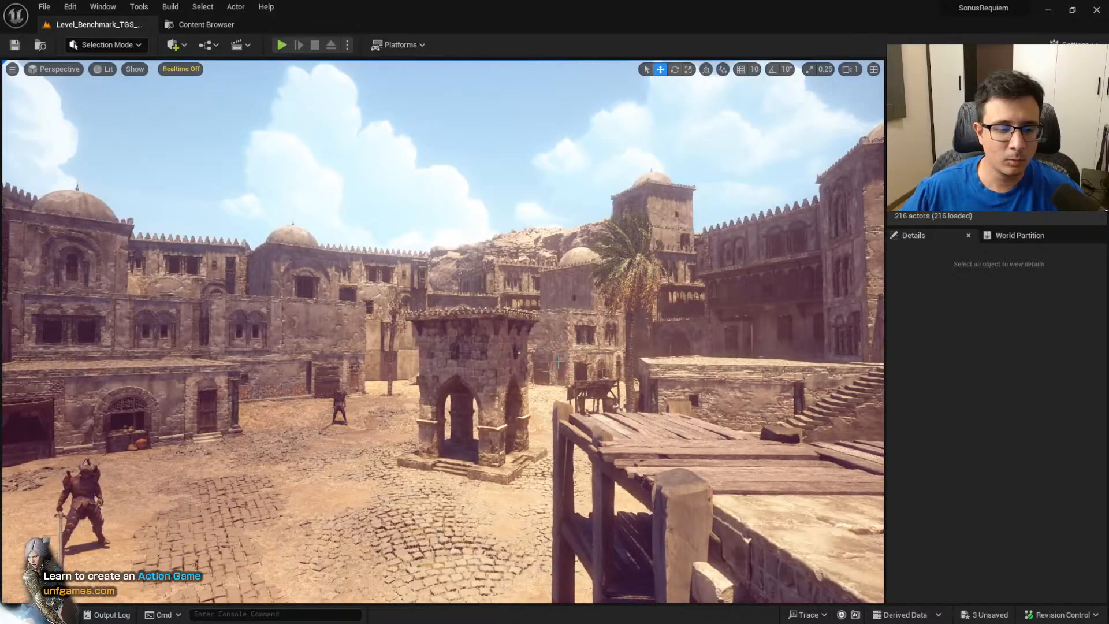
Examine the rooftops, domed tower and mountain around the stone pavilion from several courtyard viewpoints
{"action": "left_click", "coordinate": [351, 288]}
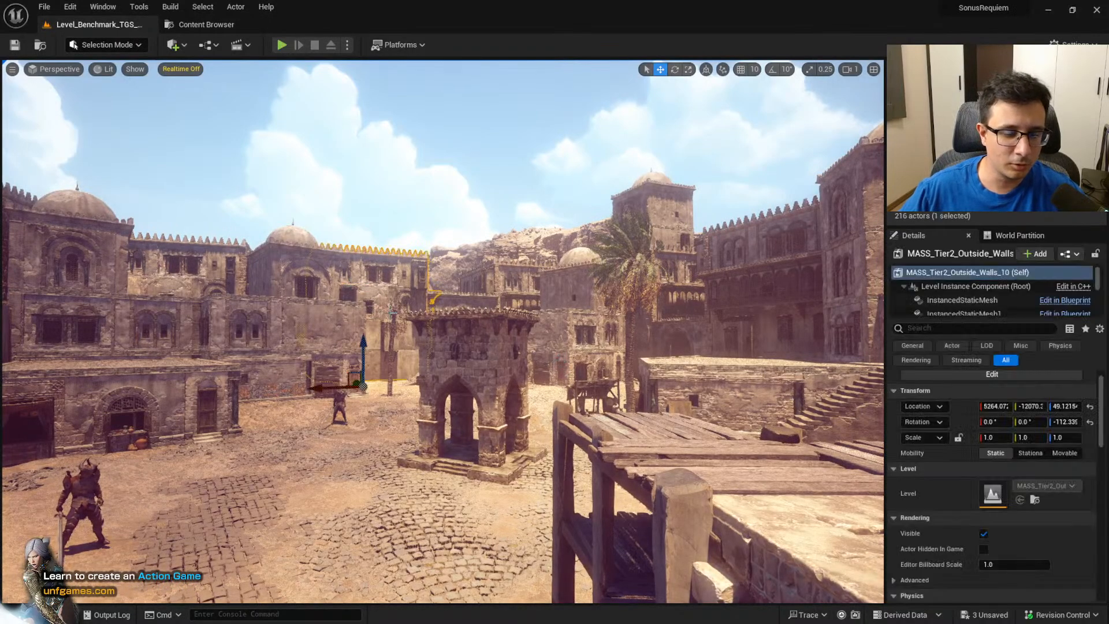
{"action": "key", "text": "Escape"}
{"action": "mouse_move", "coordinate": [260, 491]}
{"action": "right_mouse_down"}
{"action": "mouse_move", "coordinate": [209, 504]}
{"action": "mouse_move", "coordinate": [261, 490]}
{"action": "right_mouse_up"}
{"action": "key", "text": "w"}
{"action": "key", "text": "w"}
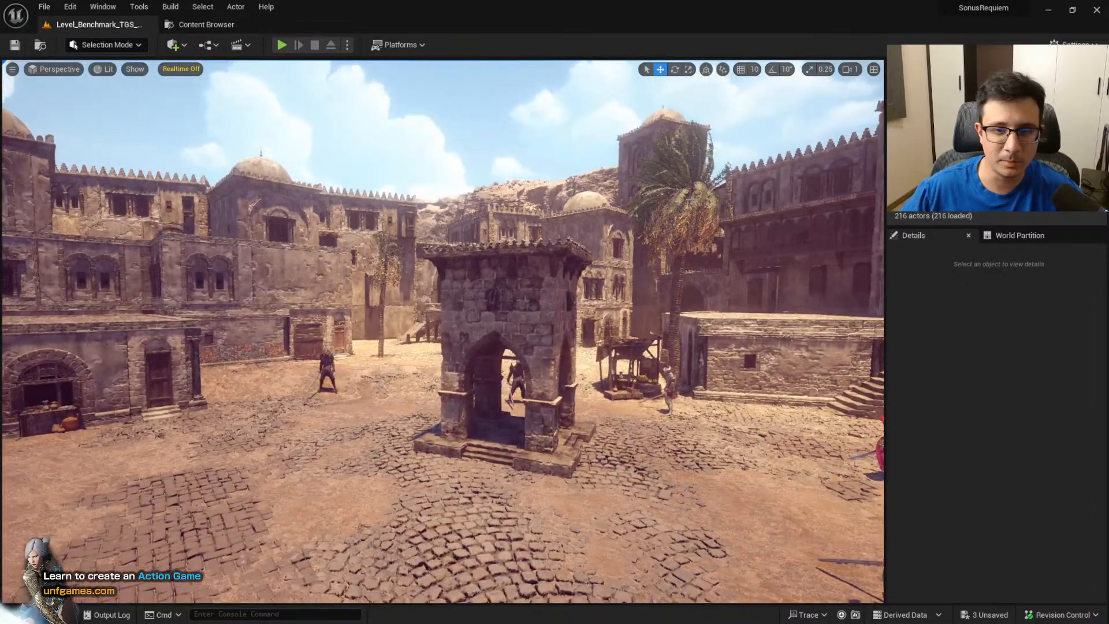
{"action": "key", "text": "s"}
{"action": "right_click_drag", "start_coordinate": [403, 144], "coordinate": [433, 149]}
{"action": "key", "text": "e"}
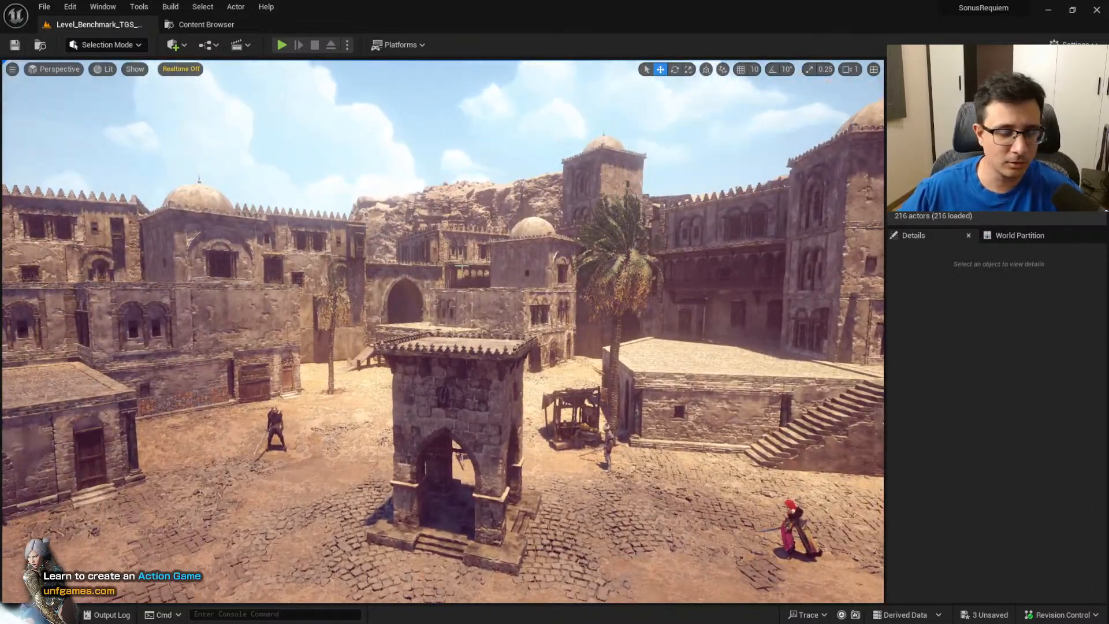
{"action": "key", "text": "q"}
{"action": "right_click_drag", "start_coordinate": [477, 213], "coordinate": [420, 192]}
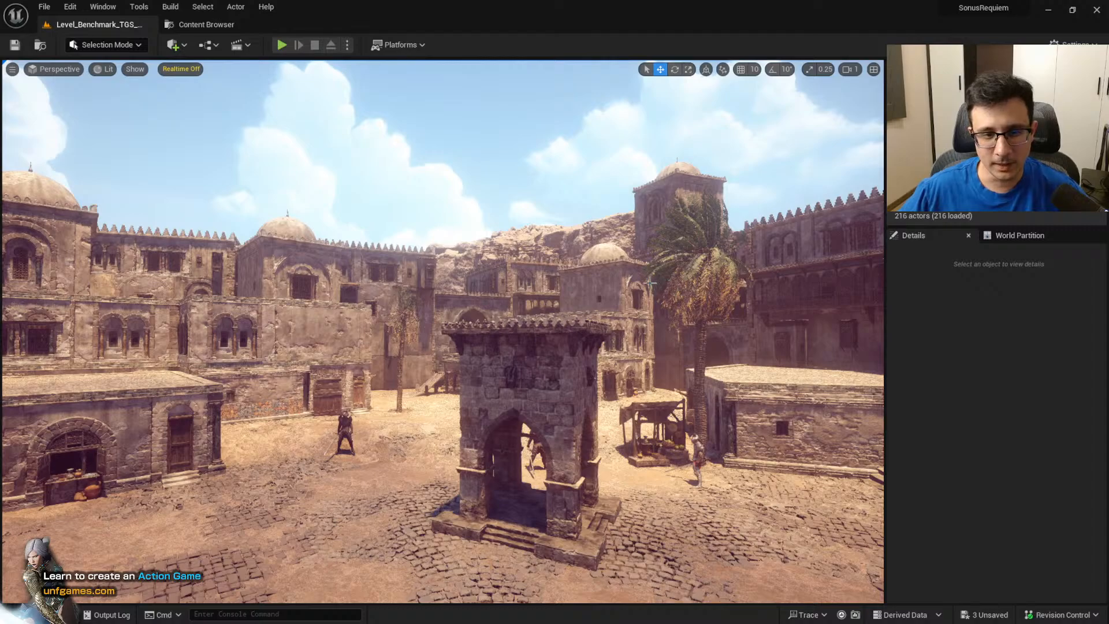
Switch to Photoshop, show the group portrait painting in Untitled-3 and enlarge it to about 156%
{"action": "key", "text": "alt+Tab"}
{"action": "left_click", "coordinate": [215, 42]}
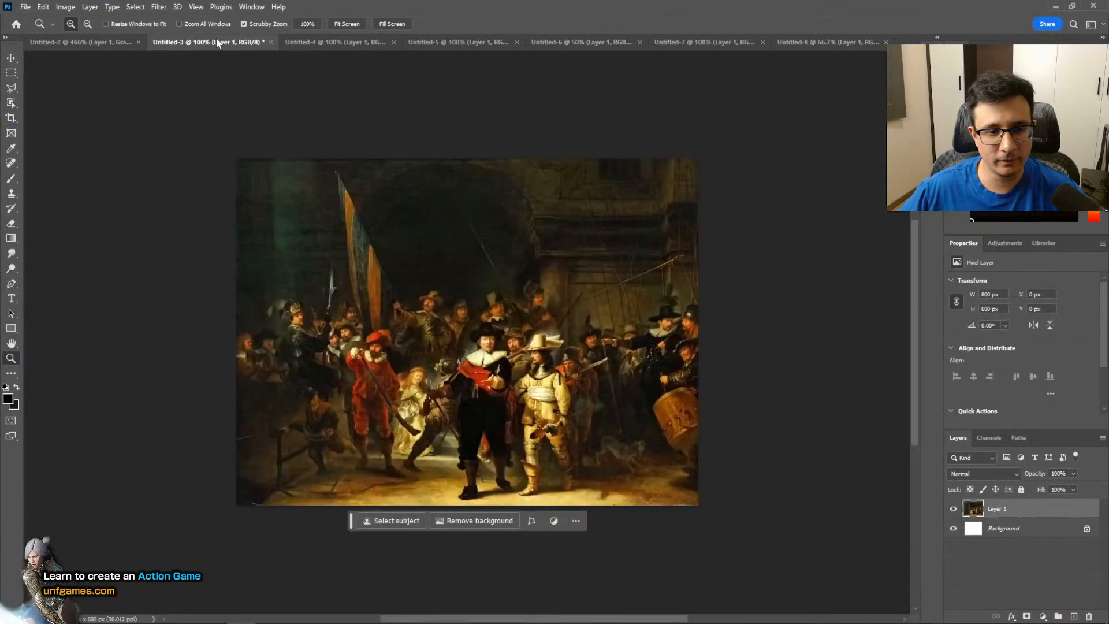
{"action": "mouse_move", "coordinate": [474, 361]}
{"action": "left_mouse_down"}
{"action": "mouse_move", "coordinate": [553, 355]}
{"action": "mouse_move", "coordinate": [501, 347]}
{"action": "left_mouse_up"}
{"action": "mouse_move", "coordinate": [523, 280]}
{"action": "left_mouse_down"}
{"action": "mouse_move", "coordinate": [522, 332]}
{"action": "mouse_move", "coordinate": [534, 330]}
{"action": "mouse_move", "coordinate": [533, 285]}
{"action": "left_mouse_up"}
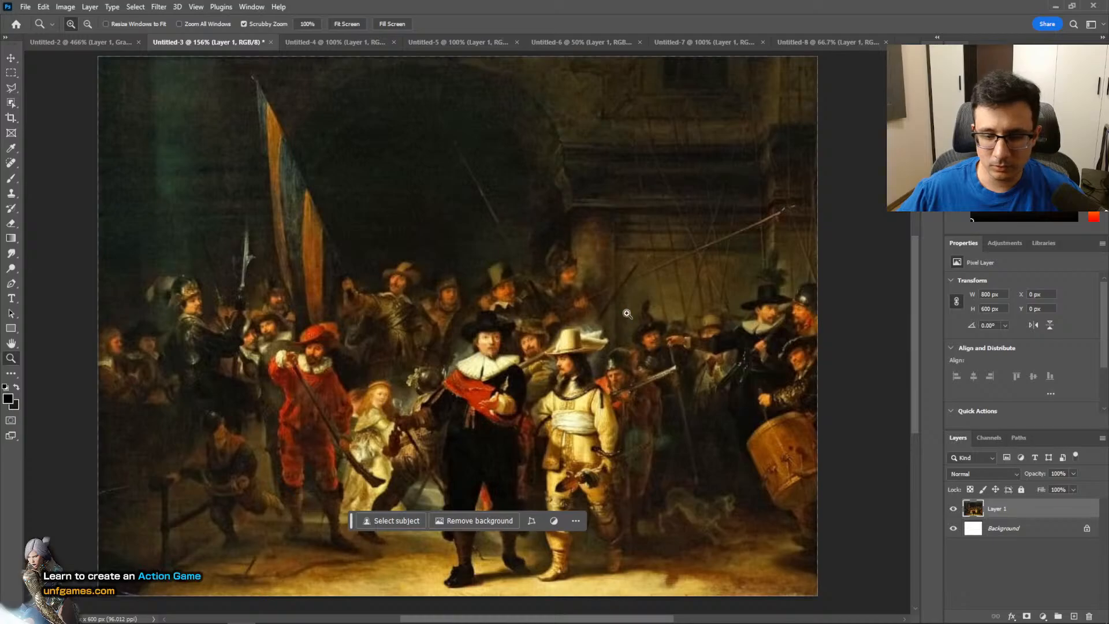
Add Hue/Saturation and Levels adjustment layers above the painting, and set the Hue/Saturation saturation to -100
{"action": "left_click", "coordinate": [1043, 616]}
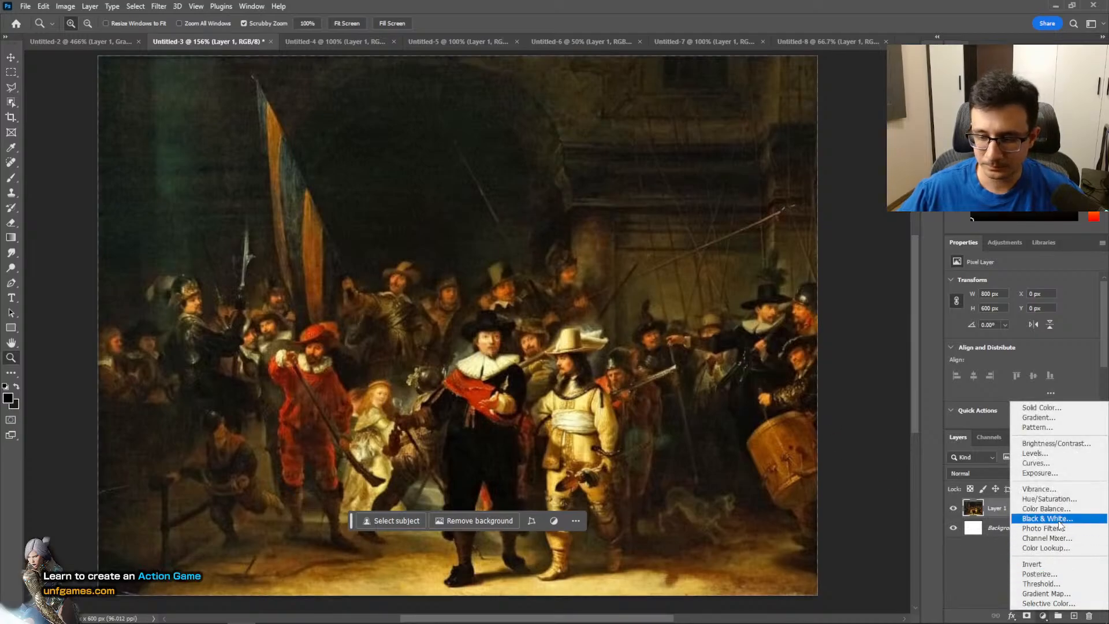
{"action": "left_click", "coordinate": [1068, 501]}
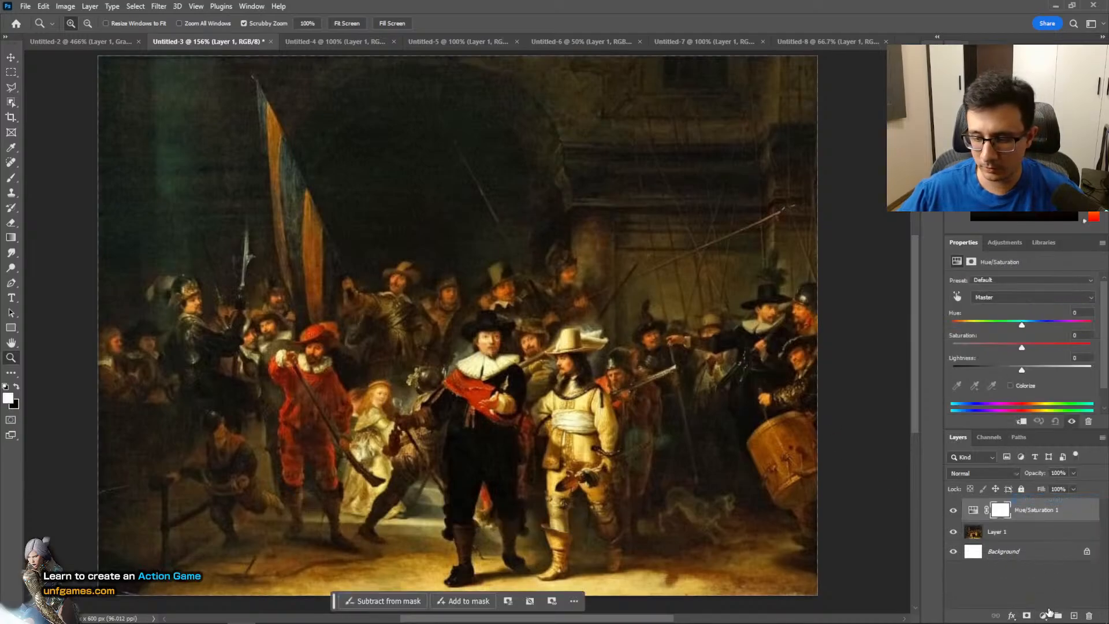
{"action": "left_click", "coordinate": [1044, 615]}
{"action": "left_click", "coordinate": [1040, 455]}
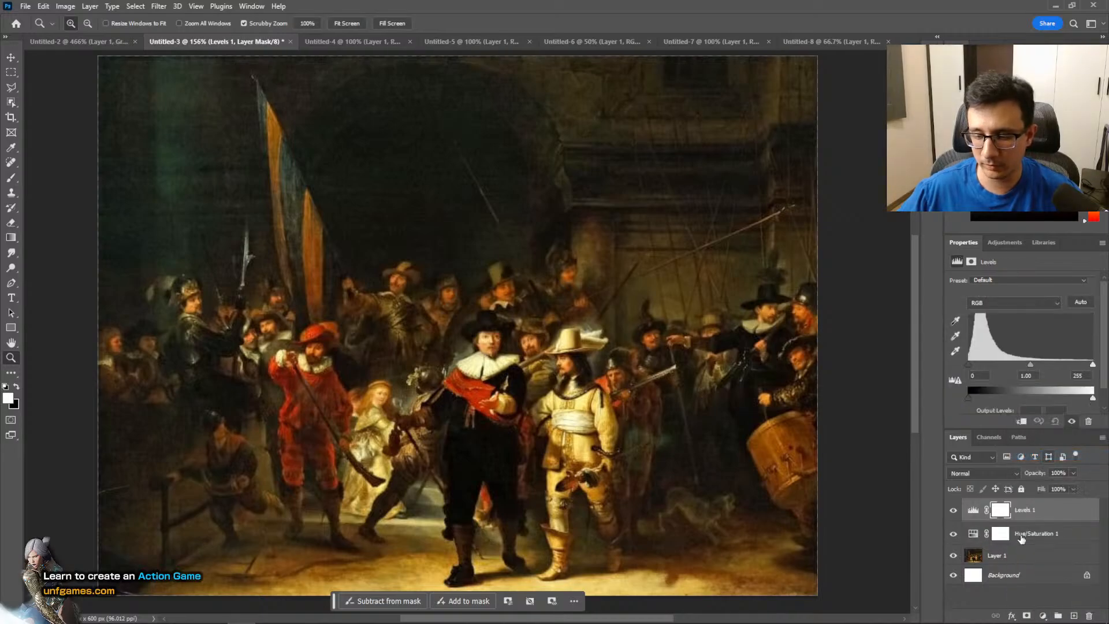
{"action": "left_click", "coordinate": [1022, 537]}
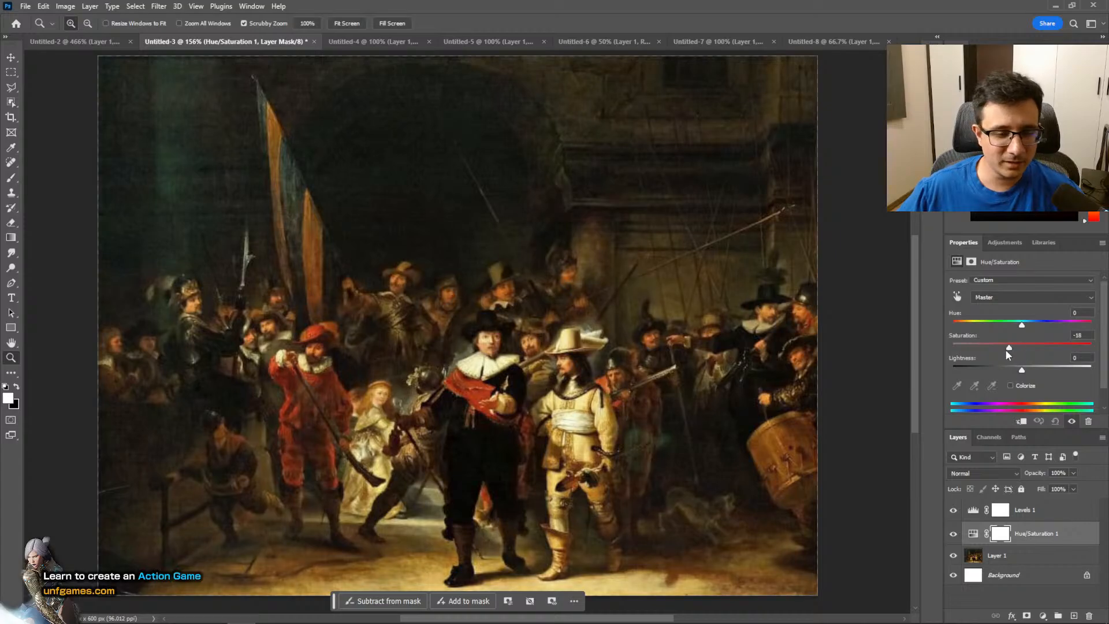
{"action": "left_click_drag", "start_coordinate": [1005, 349], "coordinate": [952, 349]}
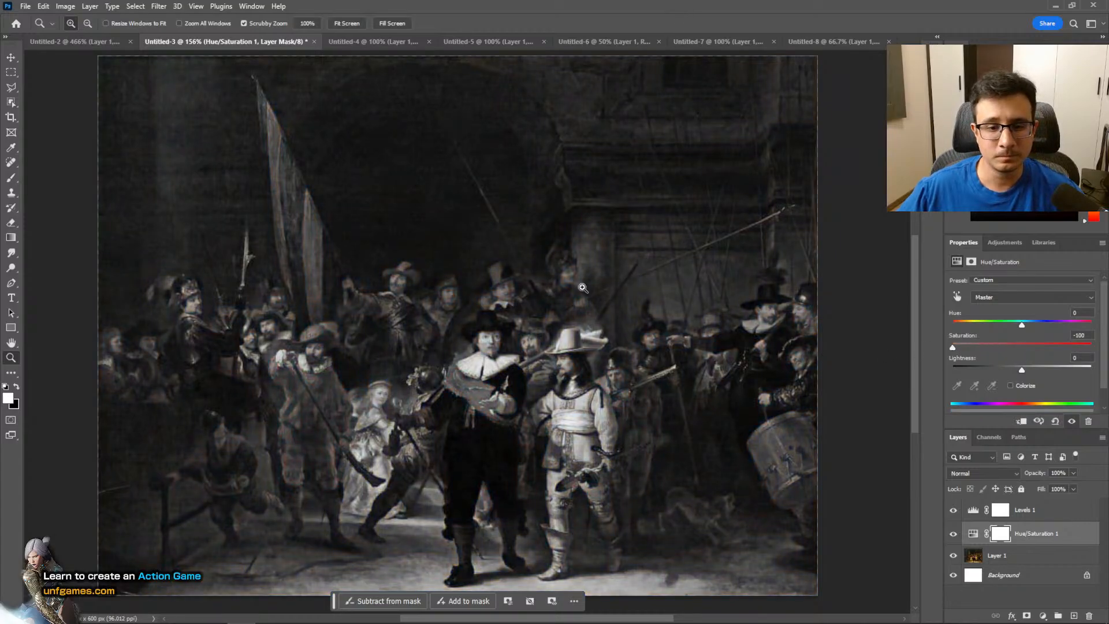
On a screen capture of the grayscale painting, draw a red vertical arrow marked 0% at its base and 100% at its tip
{"action": "left_click_drag", "start_coordinate": [582, 287], "coordinate": [566, 267]}
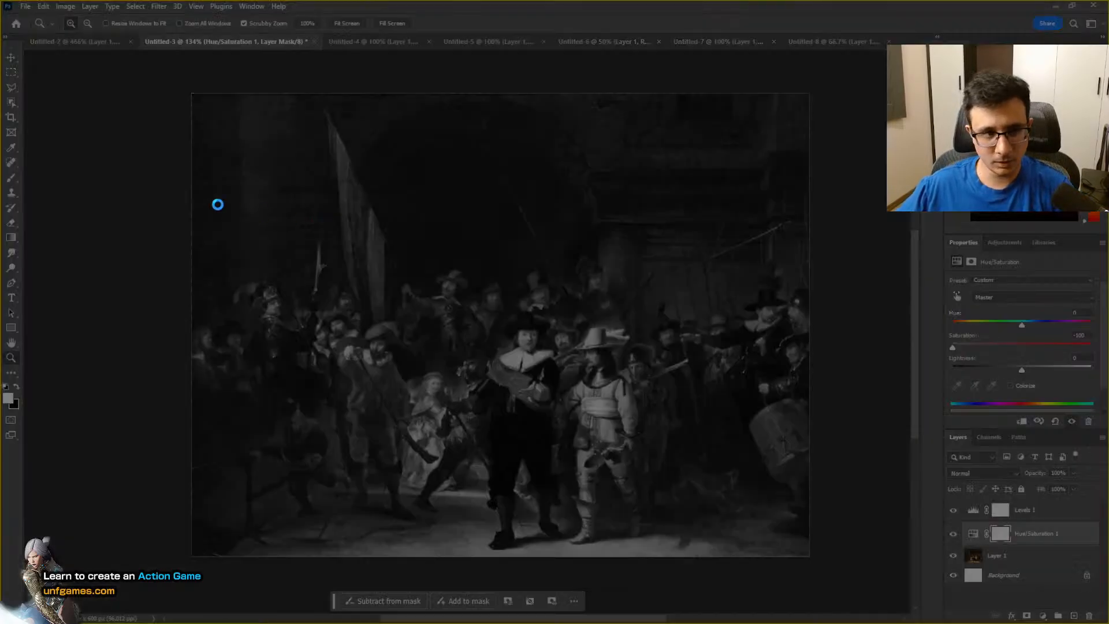
{"action": "left_click_drag", "start_coordinate": [142, 94], "coordinate": [877, 564]}
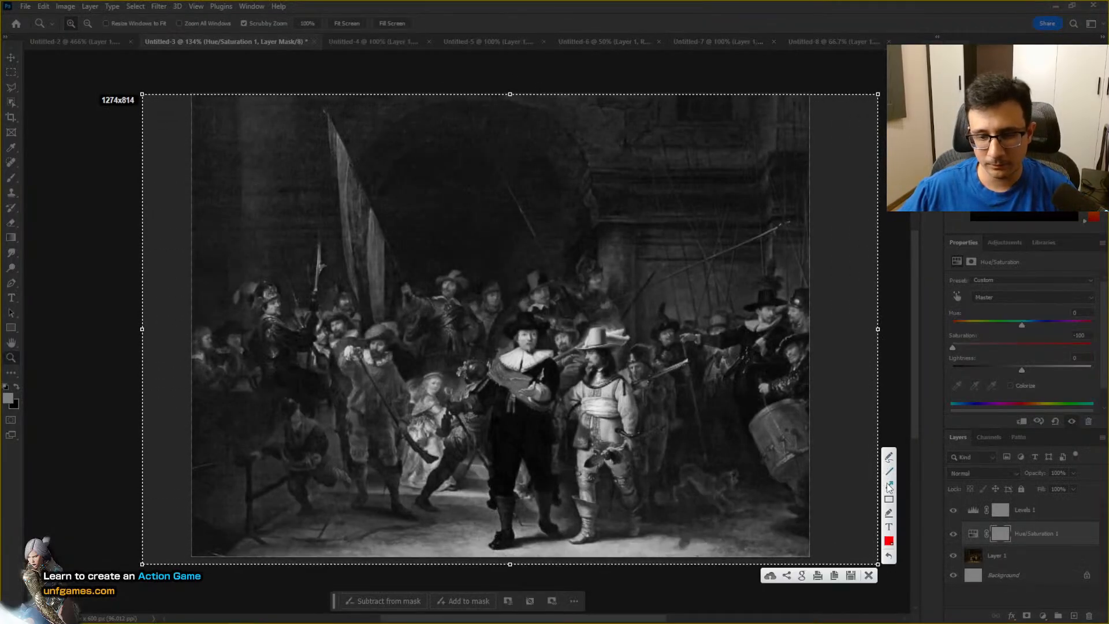
{"action": "left_click_drag", "start_coordinate": [231, 542], "coordinate": [232, 125]}
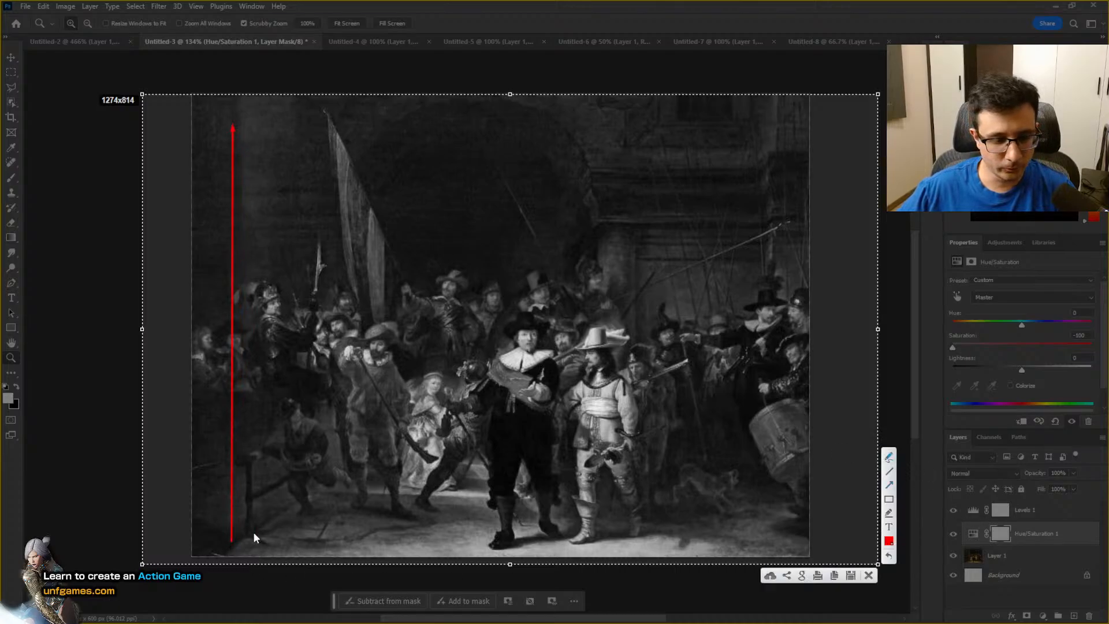
{"action": "mouse_move", "coordinate": [243, 536]}
{"action": "left_mouse_down"}
{"action": "mouse_move", "coordinate": [340, 541]}
{"action": "mouse_move", "coordinate": [358, 511]}
{"action": "left_mouse_up"}
{"action": "left_click_drag", "start_coordinate": [372, 511], "coordinate": [361, 535]}
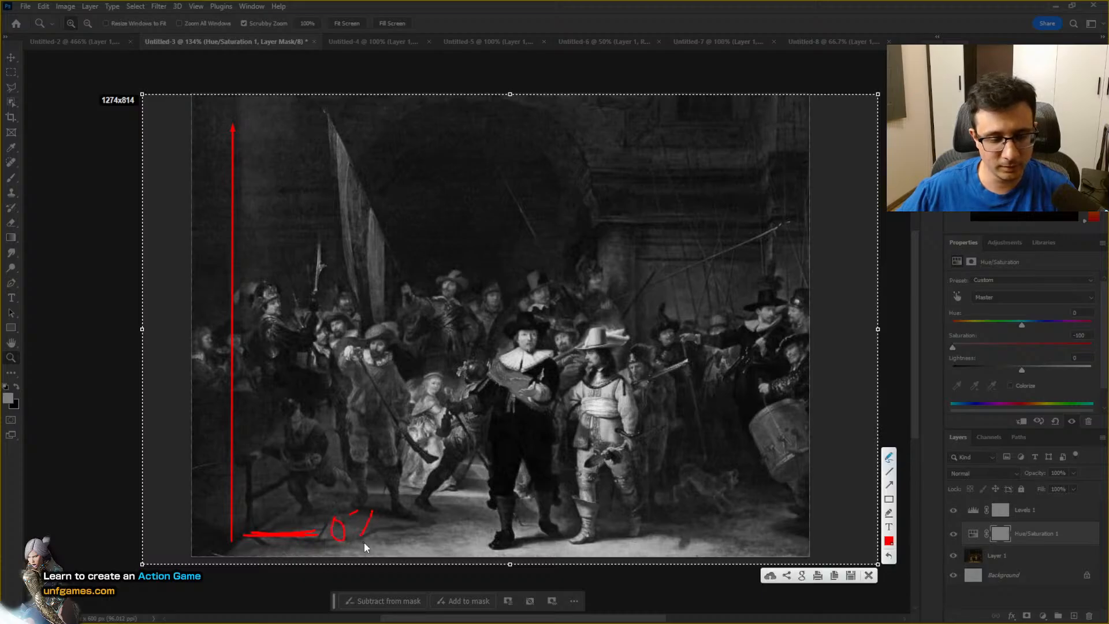
{"action": "left_click", "coordinate": [372, 538]}
{"action": "mouse_move", "coordinate": [243, 128]}
{"action": "left_mouse_down"}
{"action": "mouse_move", "coordinate": [309, 110]}
{"action": "mouse_move", "coordinate": [310, 136]}
{"action": "left_mouse_up"}
{"action": "mouse_move", "coordinate": [326, 112]}
{"action": "left_mouse_down"}
{"action": "mouse_move", "coordinate": [359, 118]}
{"action": "mouse_move", "coordinate": [364, 137]}
{"action": "mouse_move", "coordinate": [377, 109]}
{"action": "left_mouse_up"}
{"action": "left_click", "coordinate": [393, 135]}
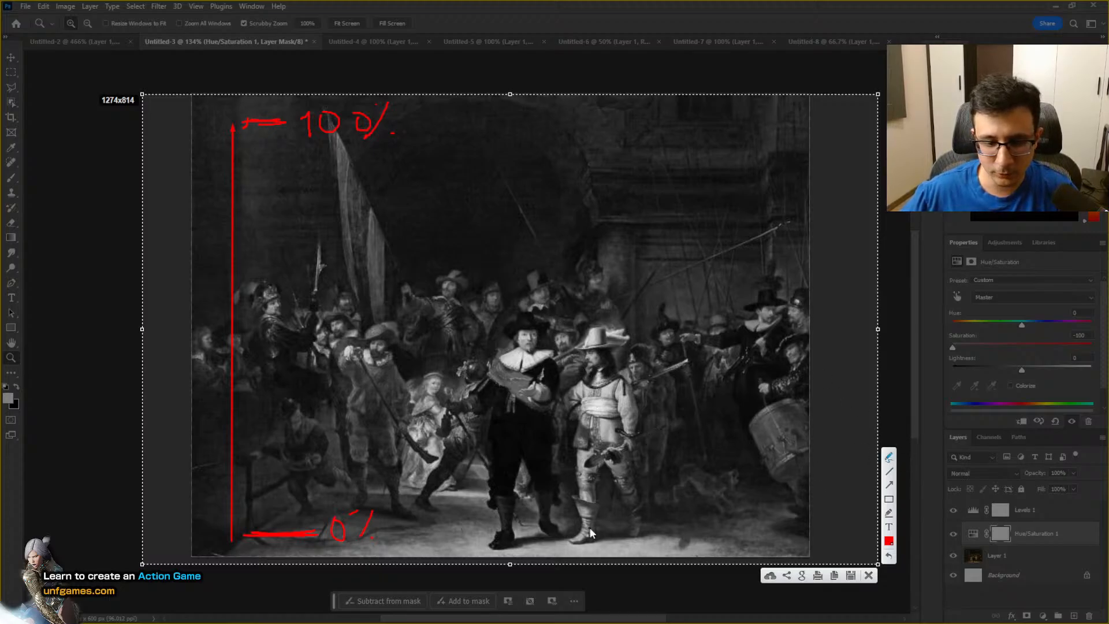
Circle the two central standing figures in red on the capture, and discard the capture
{"action": "mouse_move", "coordinate": [491, 532]}
{"action": "left_mouse_down"}
{"action": "mouse_move", "coordinate": [497, 540]}
{"action": "mouse_move", "coordinate": [648, 490]}
{"action": "mouse_move", "coordinate": [630, 326]}
{"action": "left_mouse_up"}
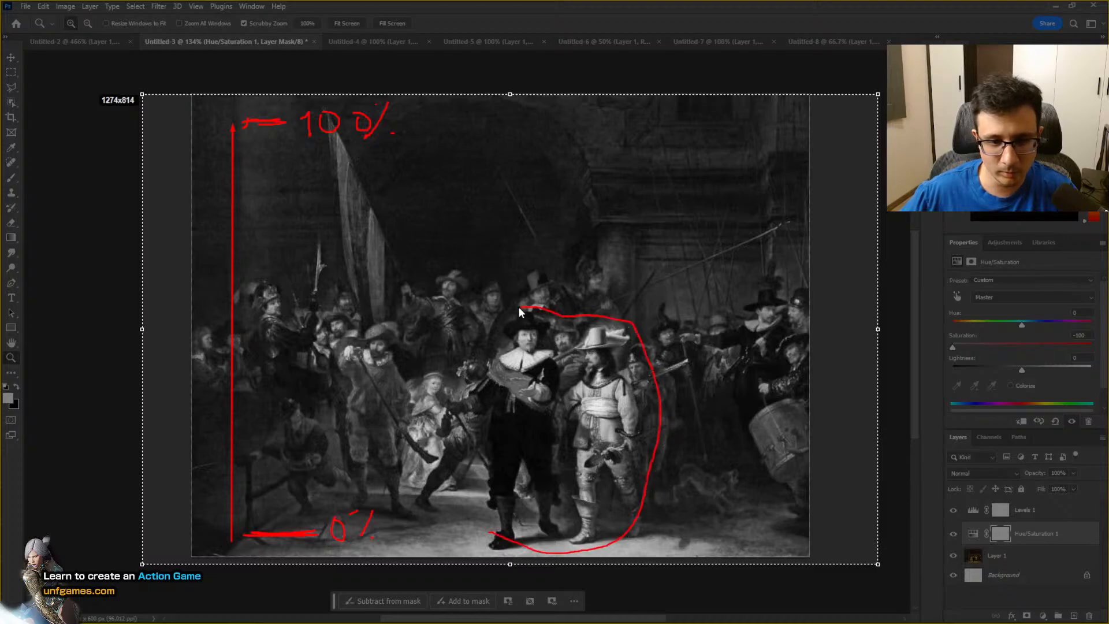
{"action": "left_click_drag", "start_coordinate": [467, 378], "coordinate": [469, 465]}
{"action": "left_click_drag", "start_coordinate": [492, 547], "coordinate": [498, 548]}
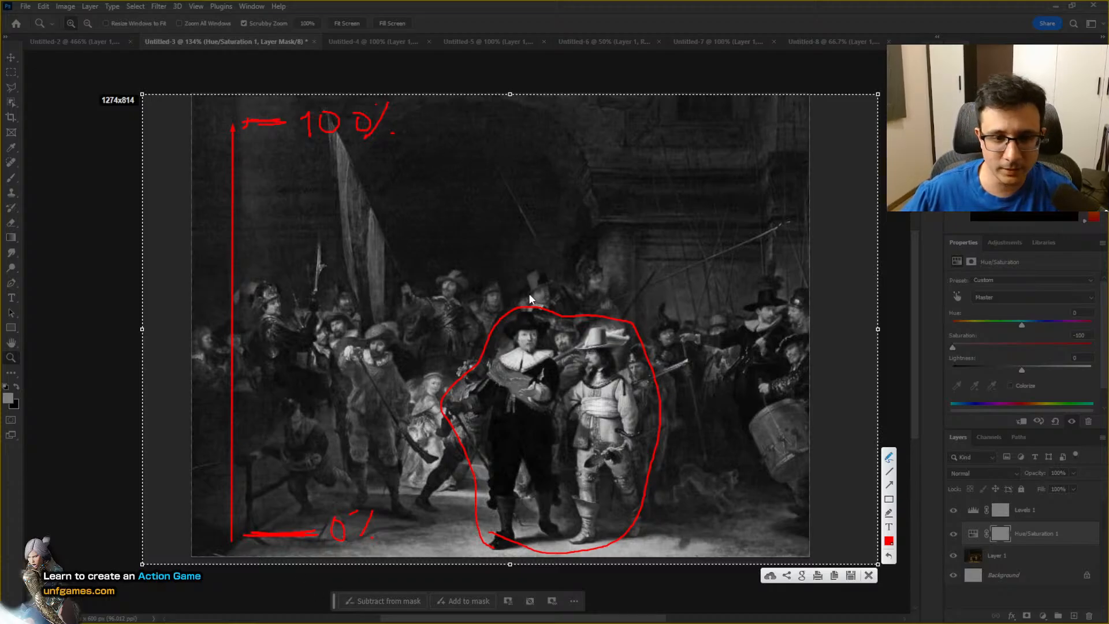
{"action": "left_click", "coordinate": [870, 576]}
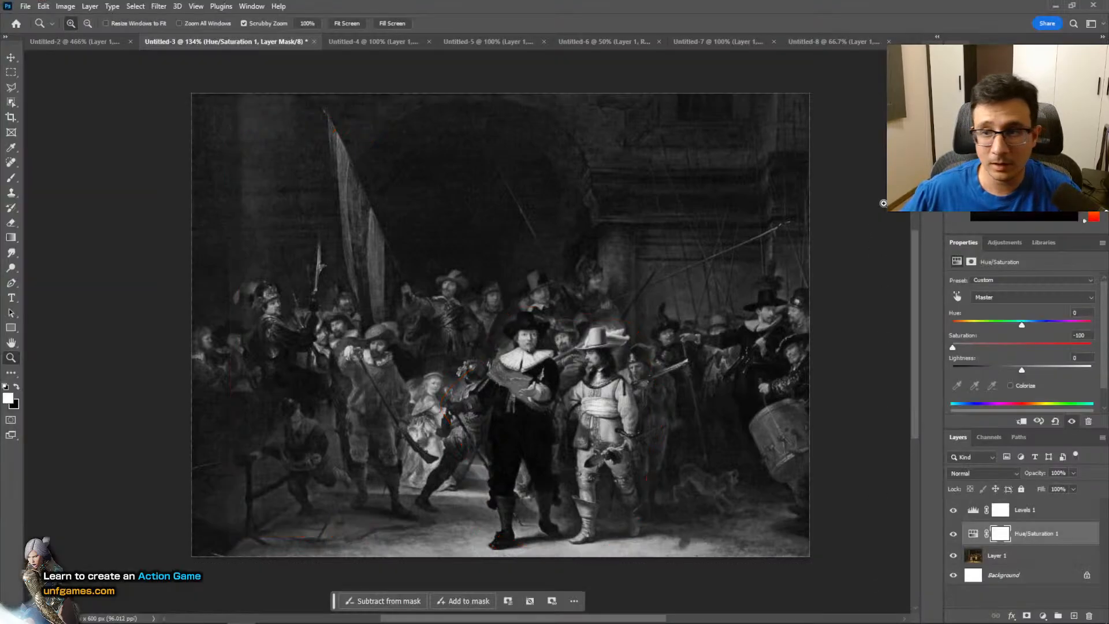
Select Layer 1 and sample the tones of the dark archway and wall above the figures with the Brush's colour picker
{"action": "key", "text": "b"}
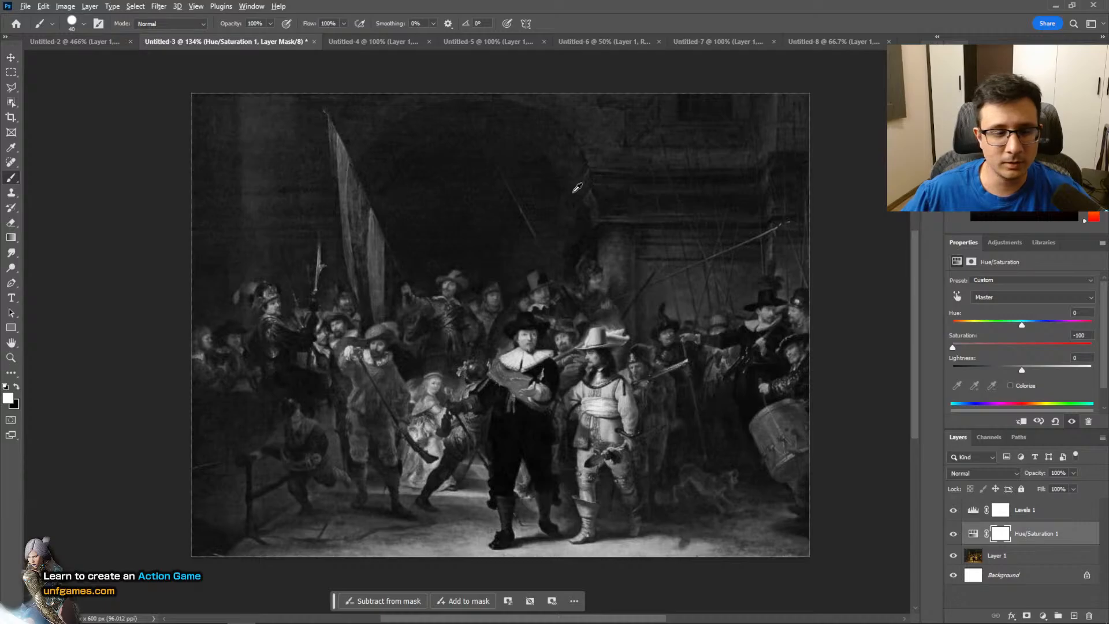
{"action": "left_click", "coordinate": [577, 188], "text": "alt"}
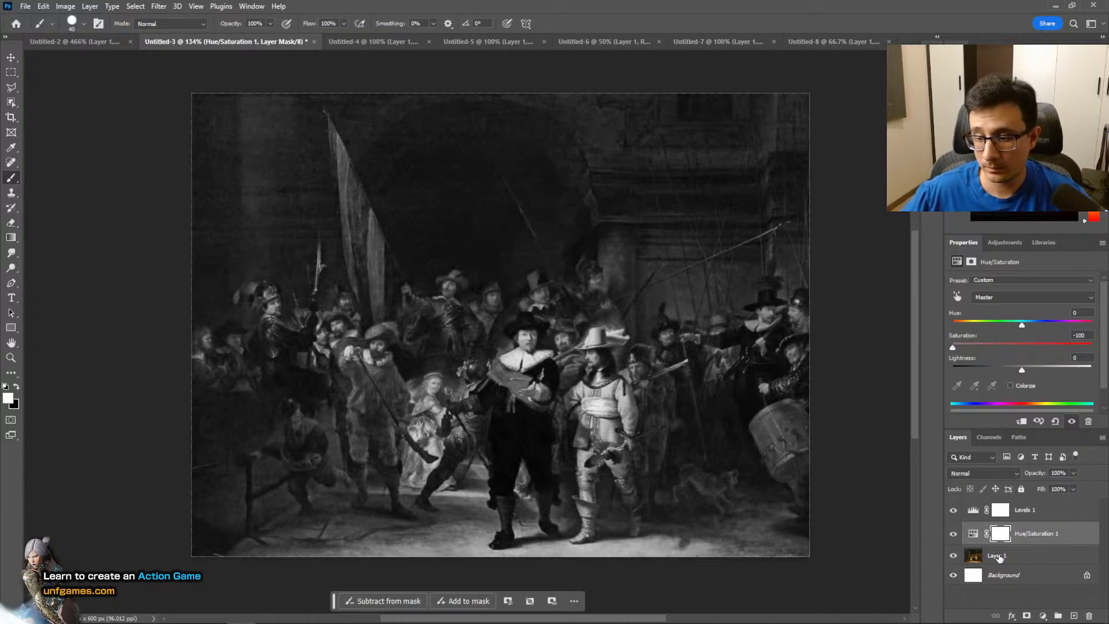
{"action": "key", "text": "alt+bracketleft"}
{"action": "left_click", "coordinate": [513, 215], "text": "alt"}
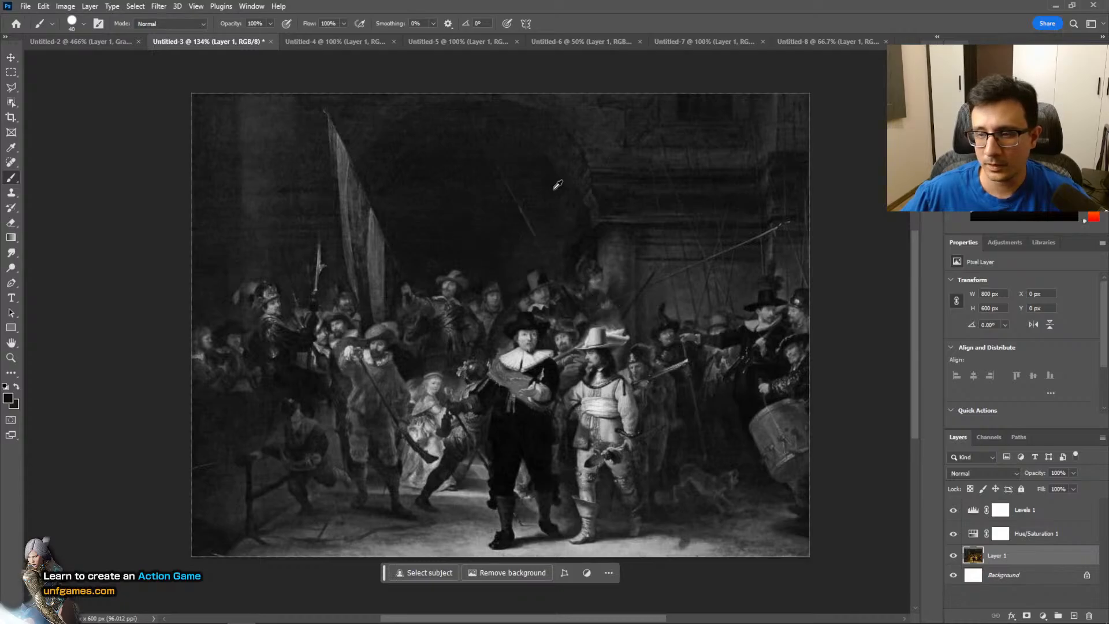
{"action": "left_click", "coordinate": [621, 178], "text": "alt"}
{"action": "left_click", "coordinate": [761, 166], "text": "alt"}
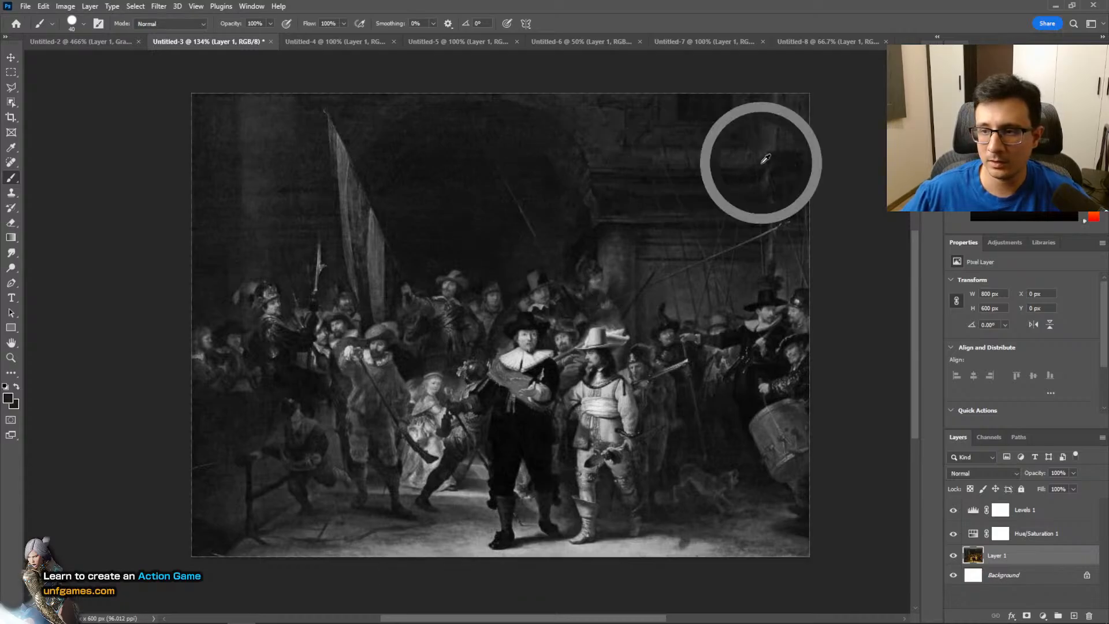
{"action": "left_click", "coordinate": [642, 141], "text": "alt"}
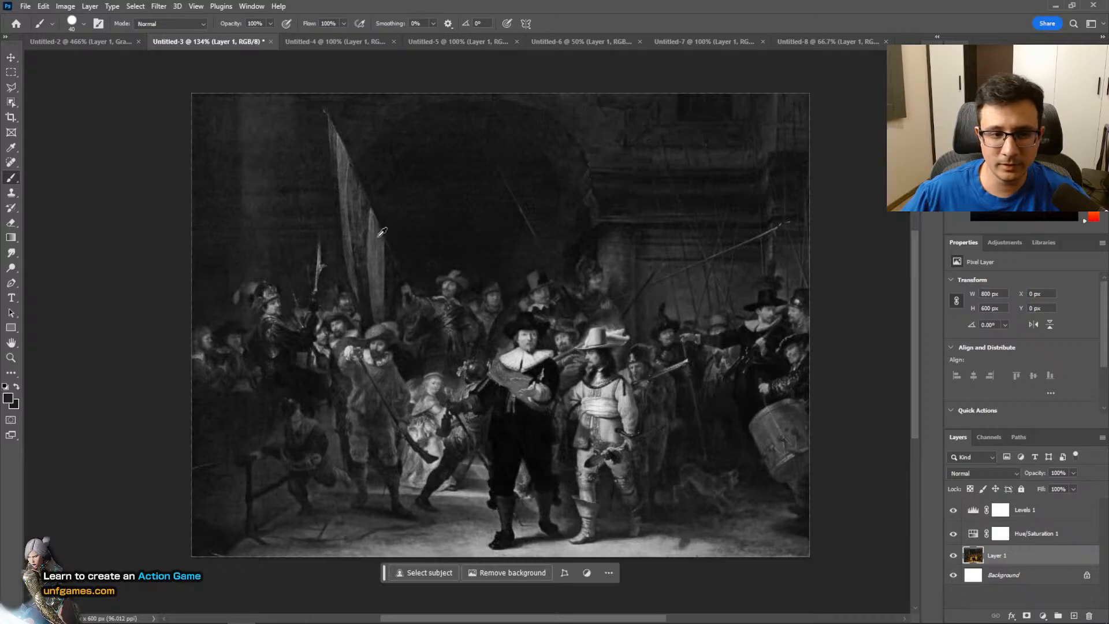
Sample the tones of the musketeer, the crowd beside the drummer and the area around the central figures' hats
{"action": "left_click", "coordinate": [387, 380], "text": "alt"}
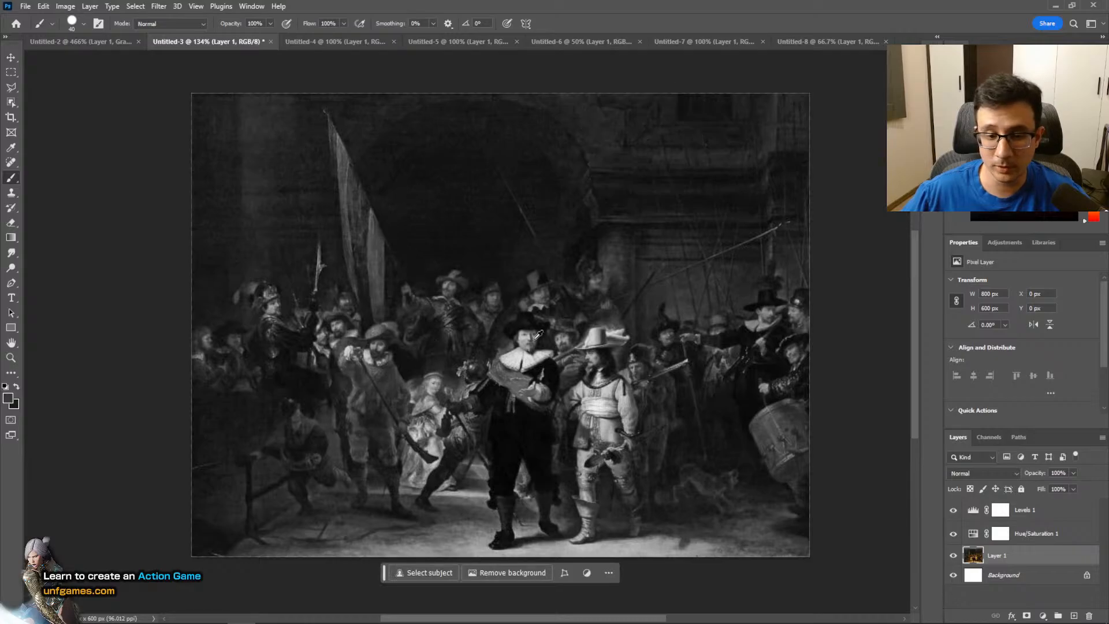
{"action": "left_click", "coordinate": [697, 370], "text": "alt"}
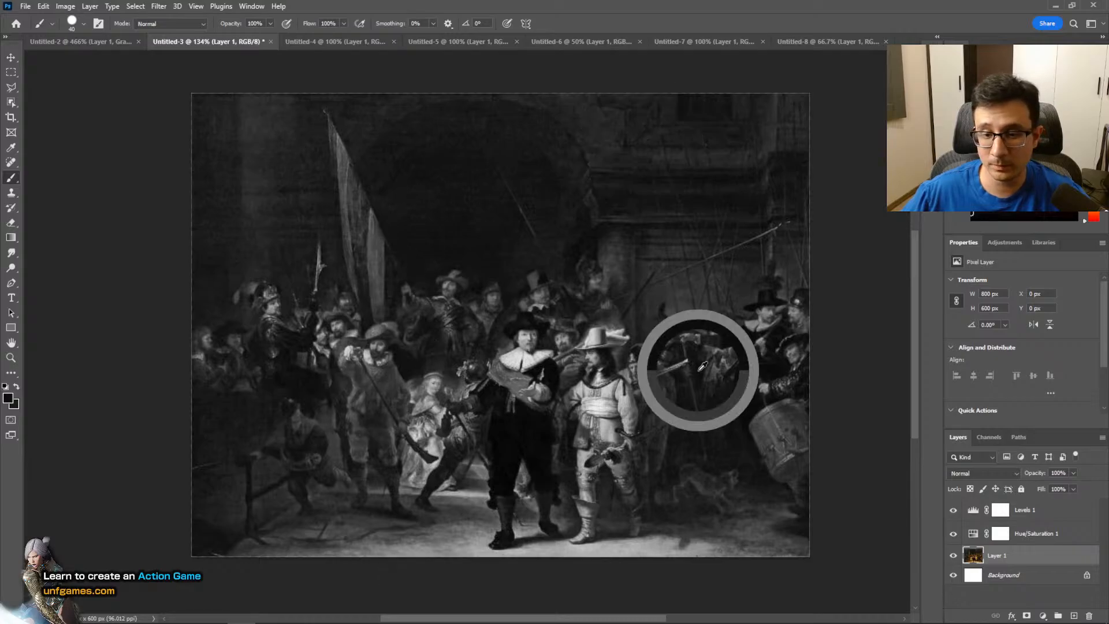
{"action": "left_click", "coordinate": [572, 319], "text": "alt"}
{"action": "left_click", "coordinate": [581, 318], "text": "alt"}
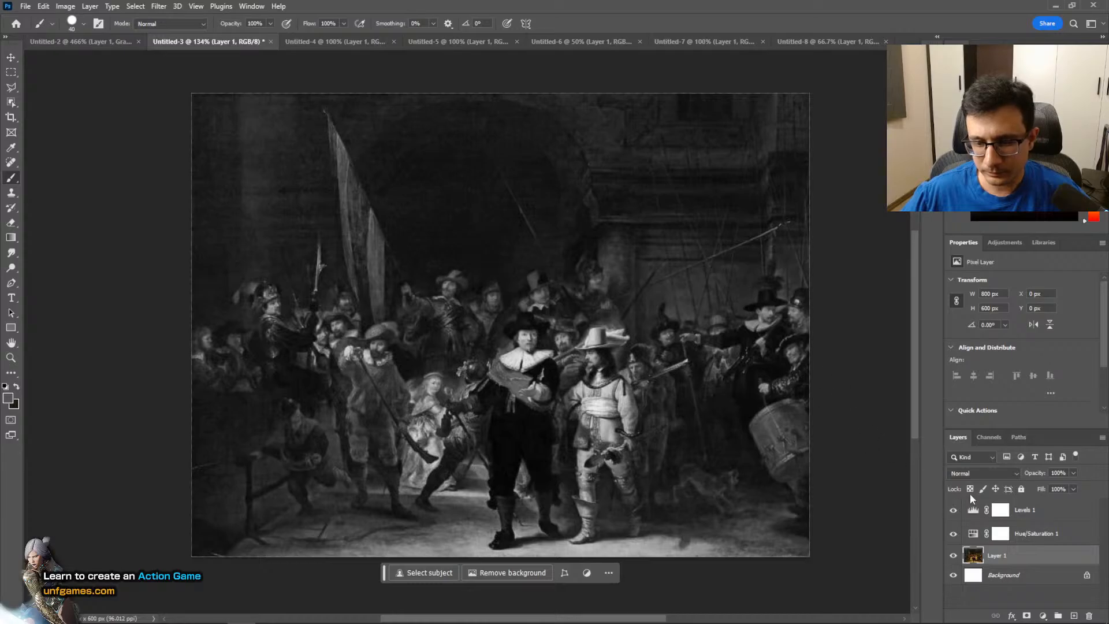
Set the Levels 1 input black point to 43 and white point to 55, and hide the adjustment
{"action": "left_click", "coordinate": [973, 509]}
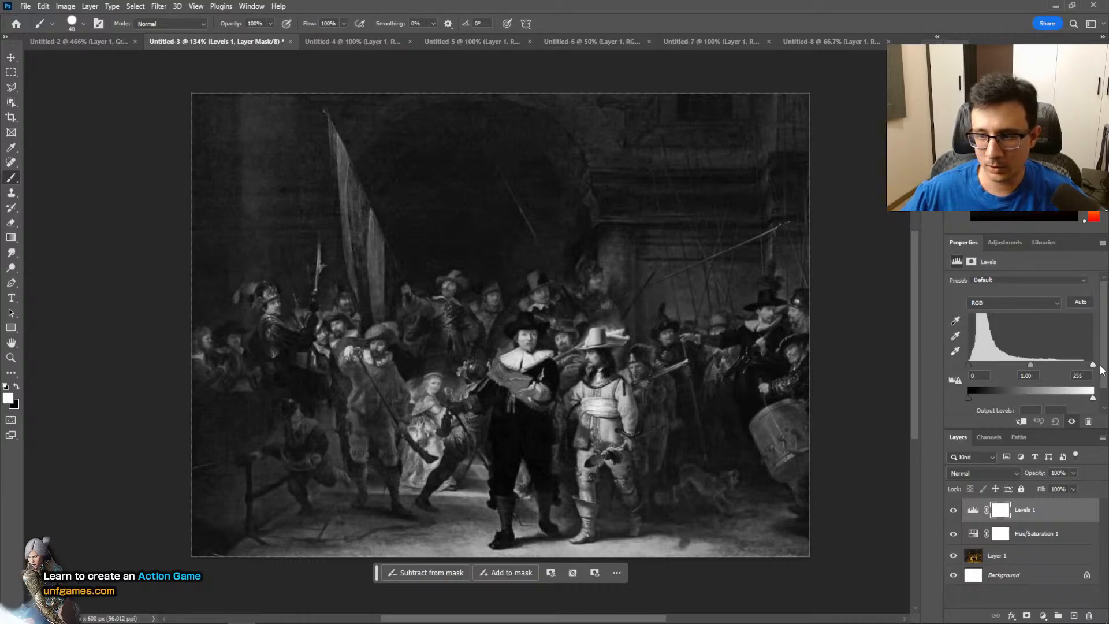
{"action": "mouse_move", "coordinate": [1092, 365]}
{"action": "left_mouse_down"}
{"action": "mouse_move", "coordinate": [982, 365]}
{"action": "mouse_move", "coordinate": [996, 368]}
{"action": "left_mouse_up"}
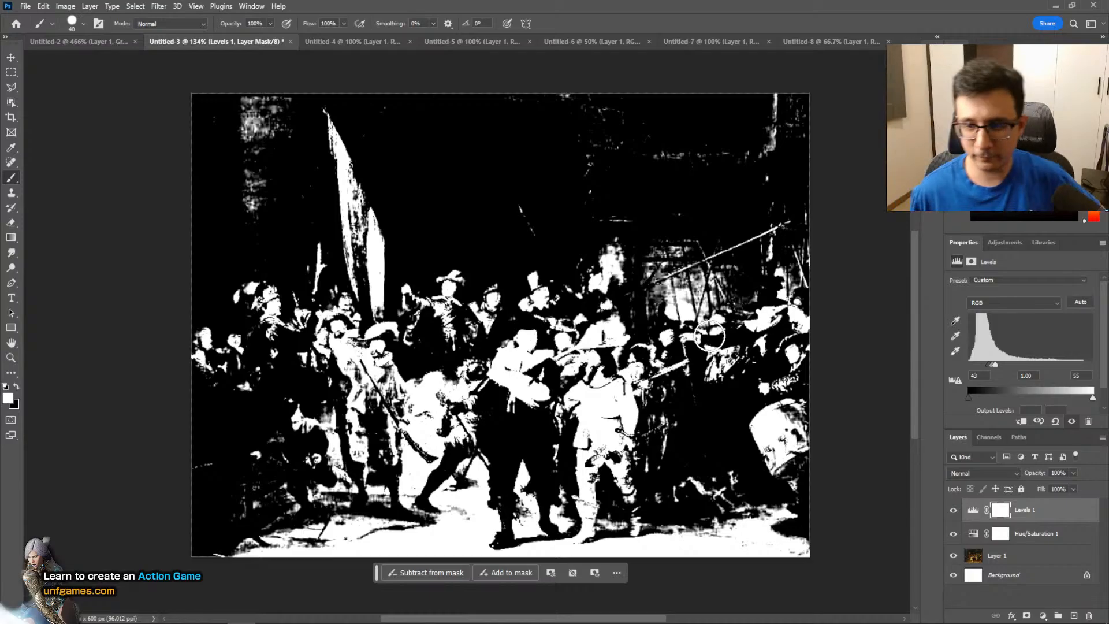
{"action": "left_click", "coordinate": [954, 511]}
{"action": "left_click", "coordinate": [955, 510]}
{"action": "left_click", "coordinate": [955, 510]}
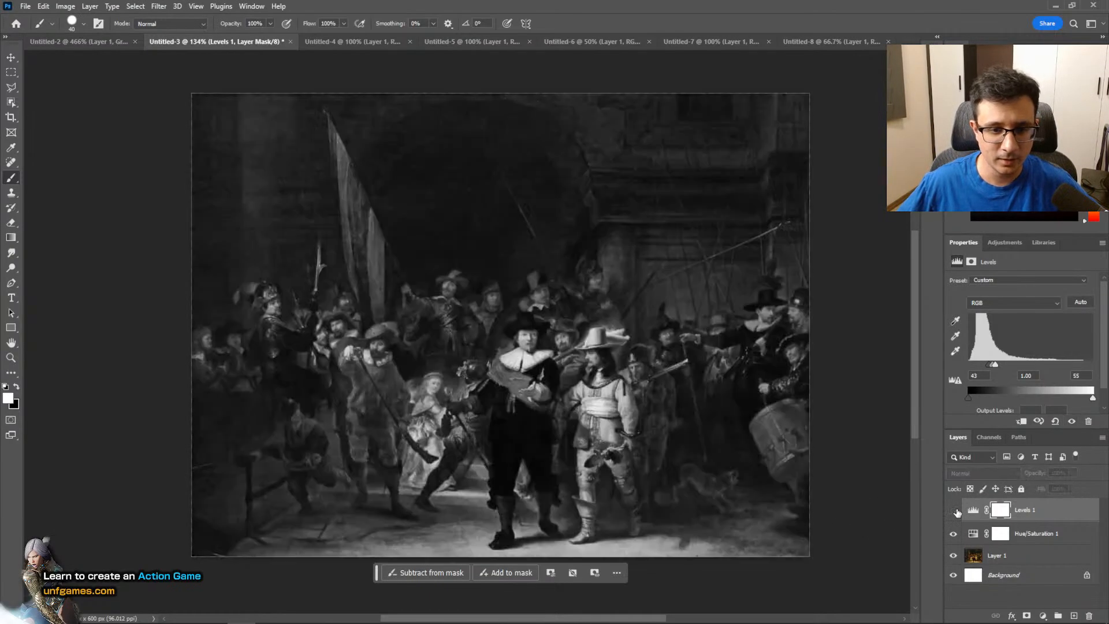
Enlarge the painting to about 174% and compare it with and without the Levels 1 adjustment
{"action": "key", "text": "z"}
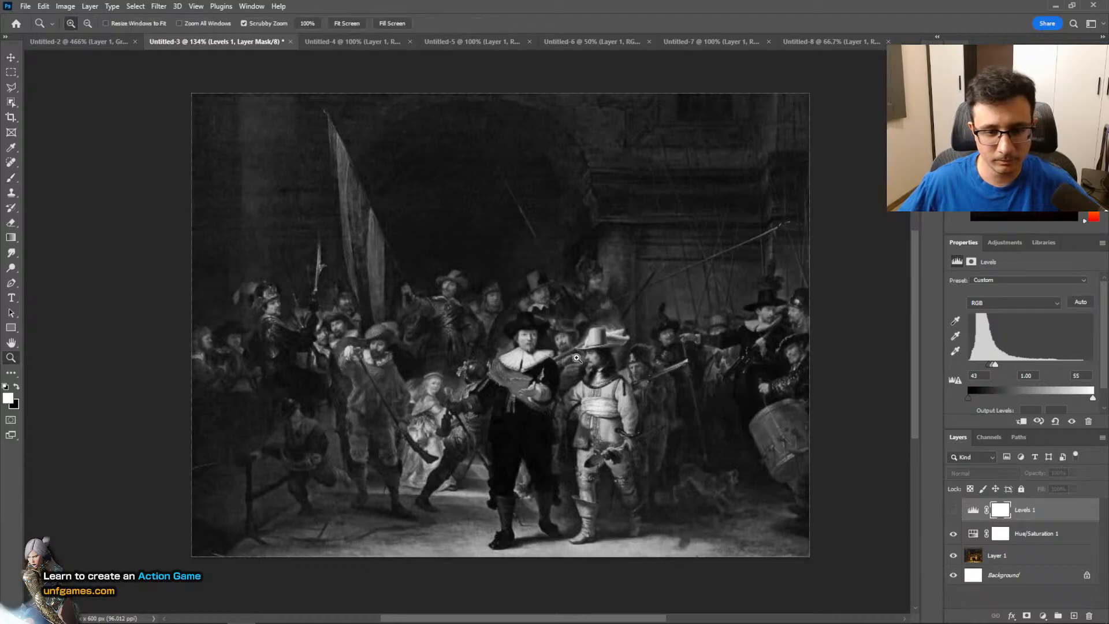
{"action": "left_click_drag", "start_coordinate": [575, 354], "coordinate": [647, 332]}
{"action": "key", "text": "space"}
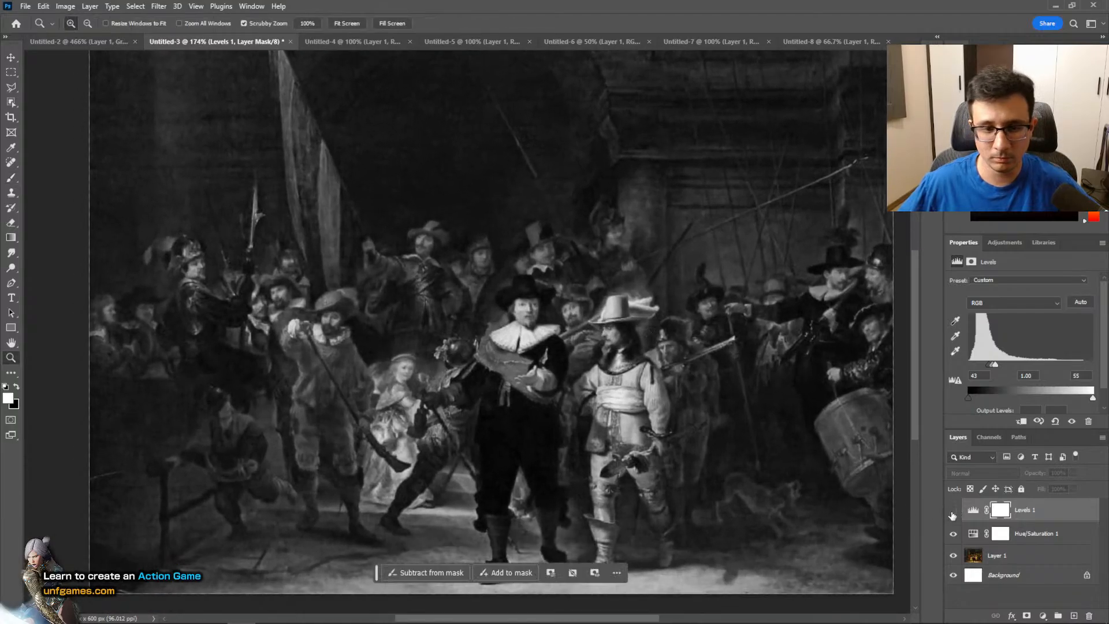
{"action": "left_click", "coordinate": [953, 511]}
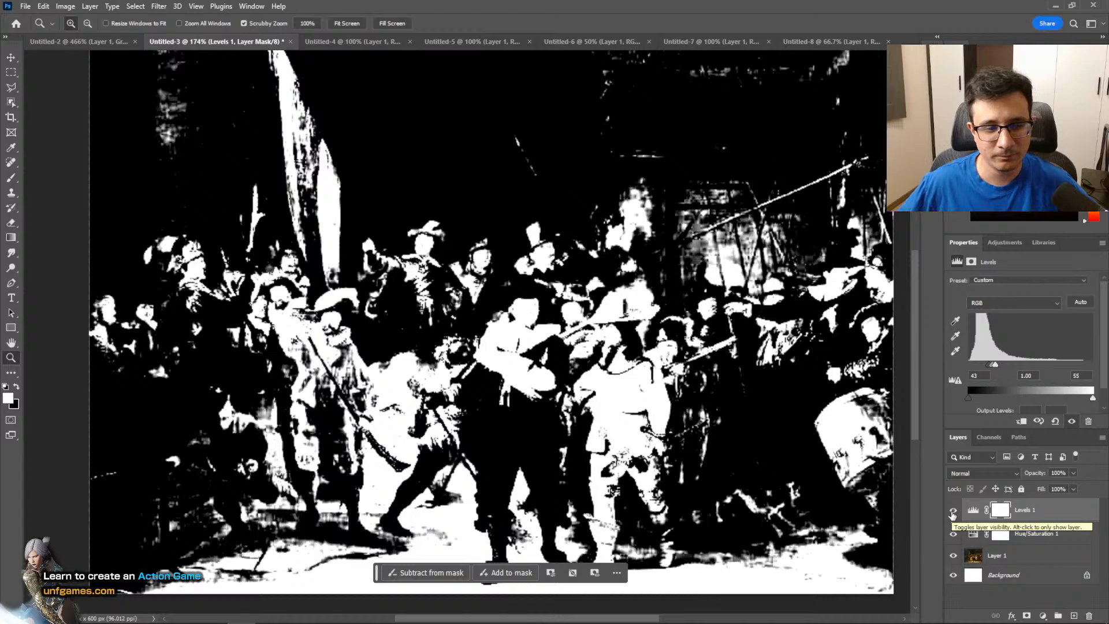
{"action": "left_click", "coordinate": [954, 512]}
{"action": "left_click", "coordinate": [953, 511]}
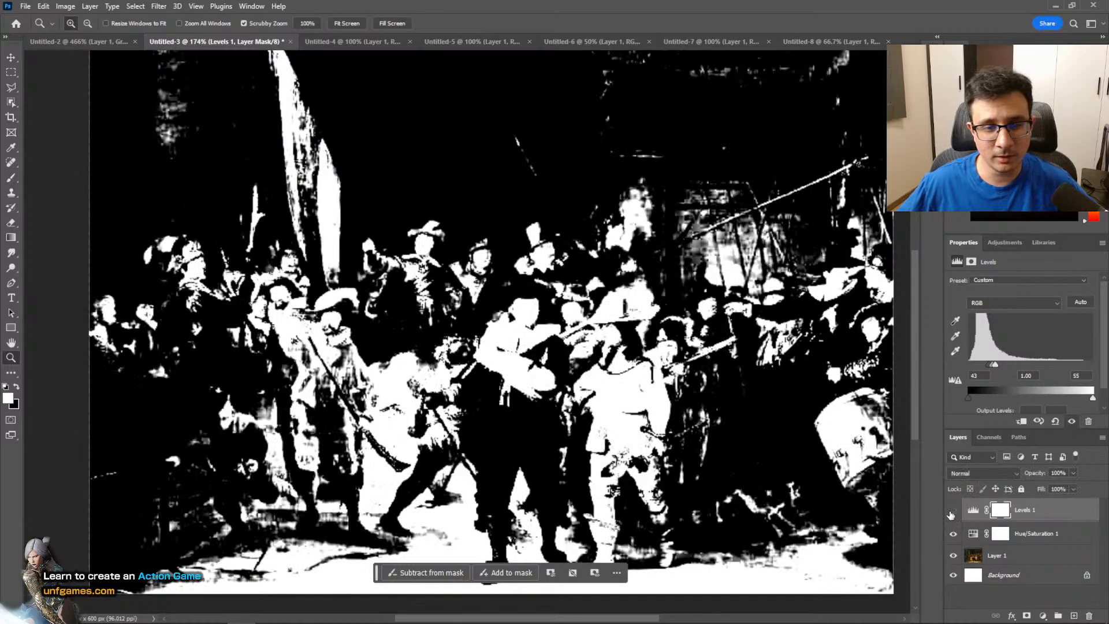
{"action": "left_click", "coordinate": [953, 511]}
{"action": "left_click", "coordinate": [953, 511]}
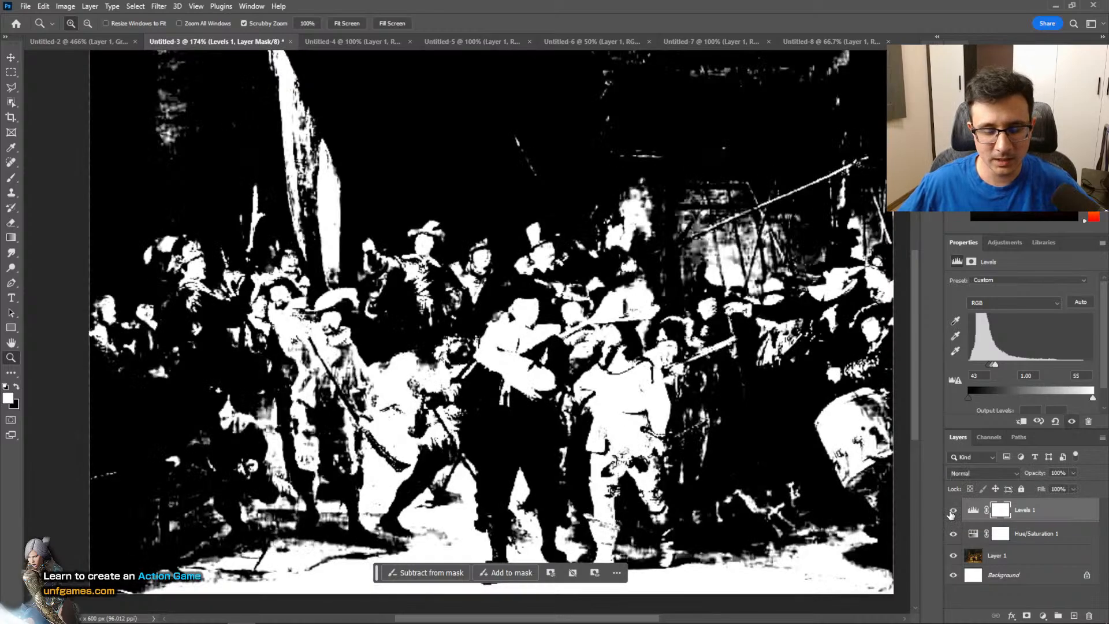
{"action": "left_click", "coordinate": [953, 511]}
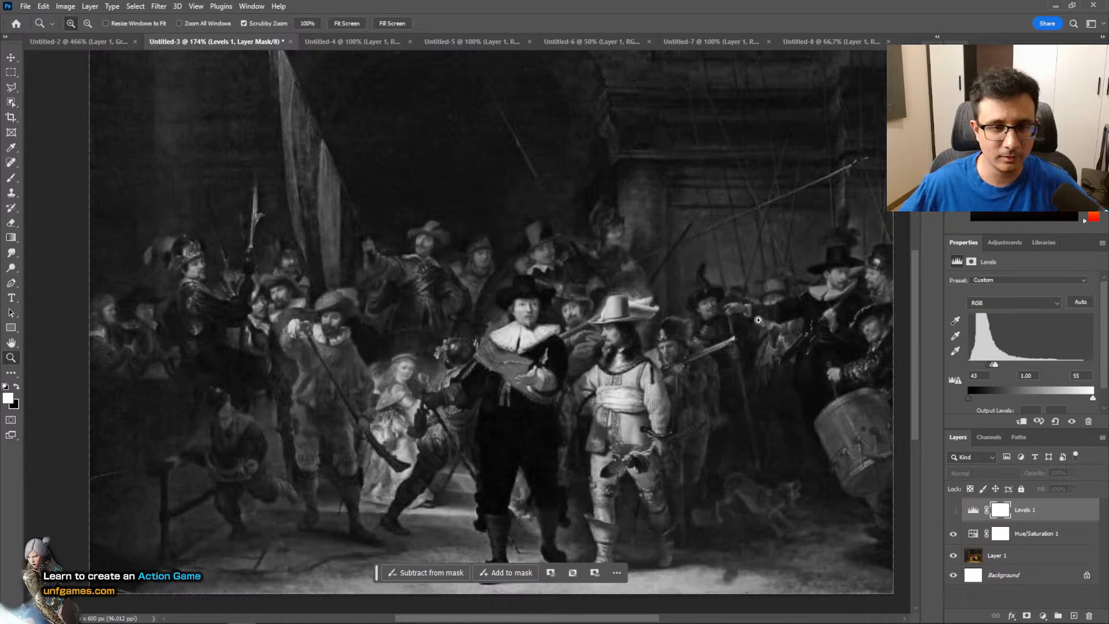
Select Layer 1 and sample the tones of the musketeer loading his gun
{"action": "key", "text": "b"}
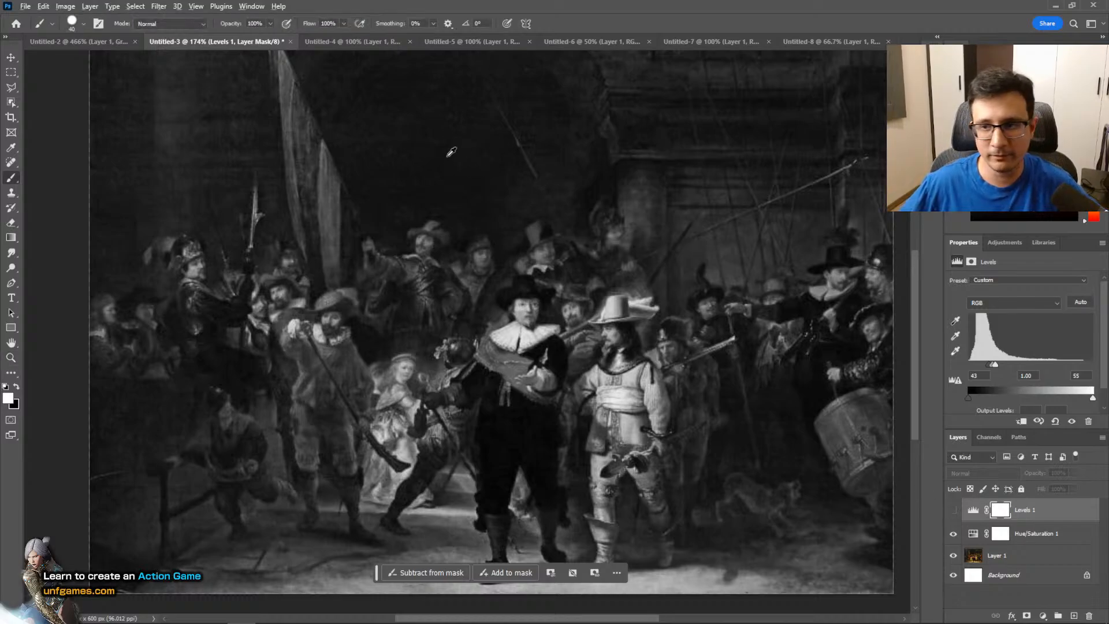
{"action": "left_click", "coordinate": [975, 556]}
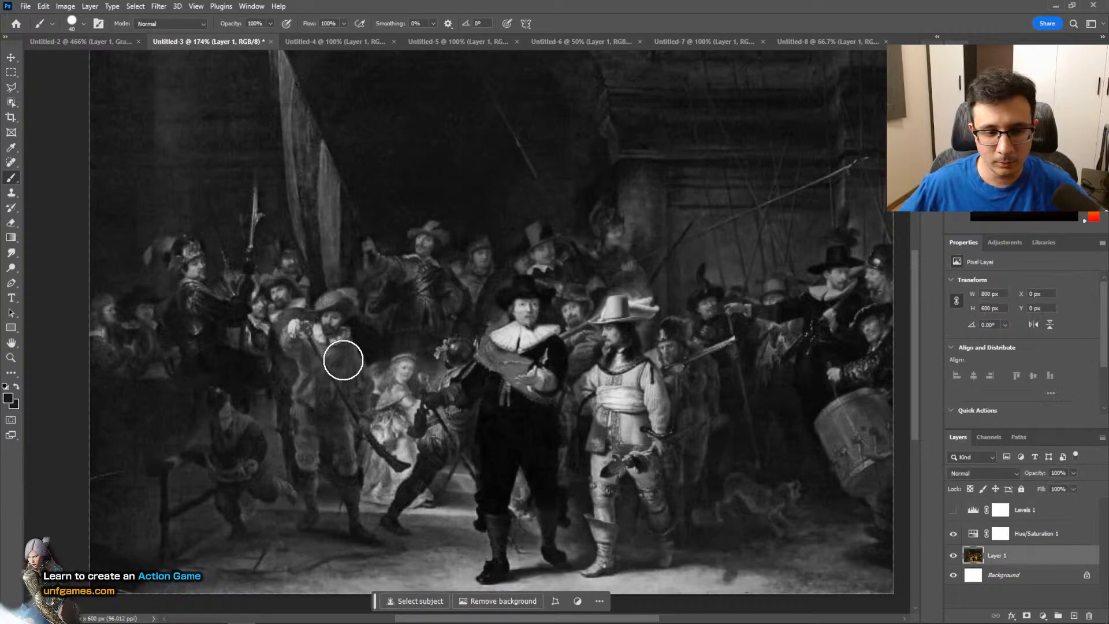
{"action": "left_click", "coordinate": [342, 355], "text": "alt"}
{"action": "left_click", "coordinate": [336, 333], "text": "alt"}
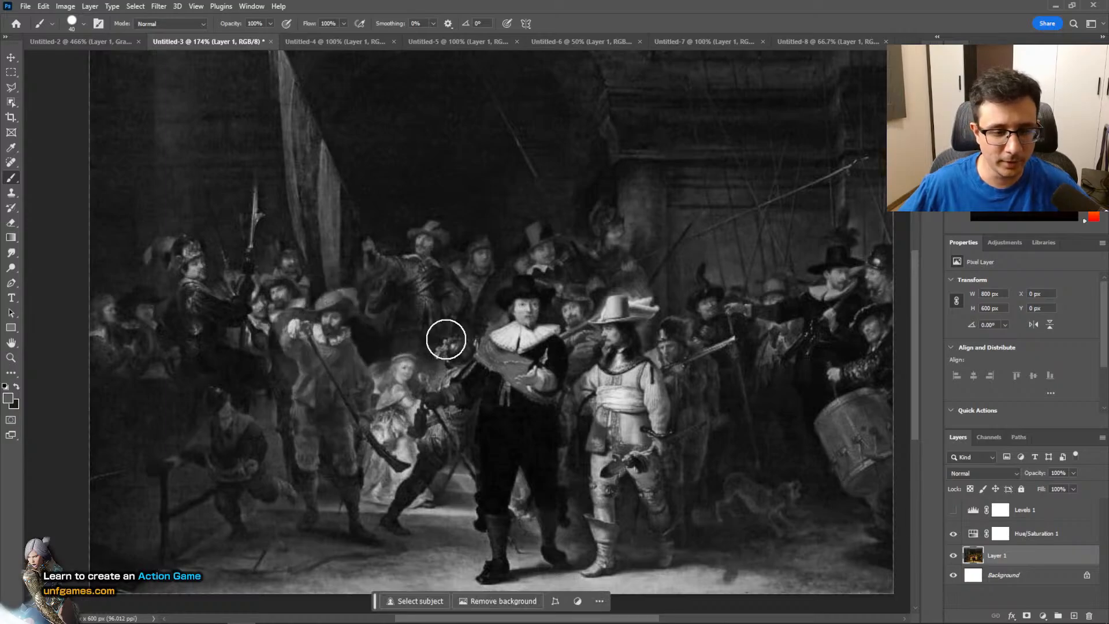
Show the Levels 1 adjustment again and fit the whole black-and-white painting in view at about 149%
{"action": "left_click", "coordinate": [954, 510]}
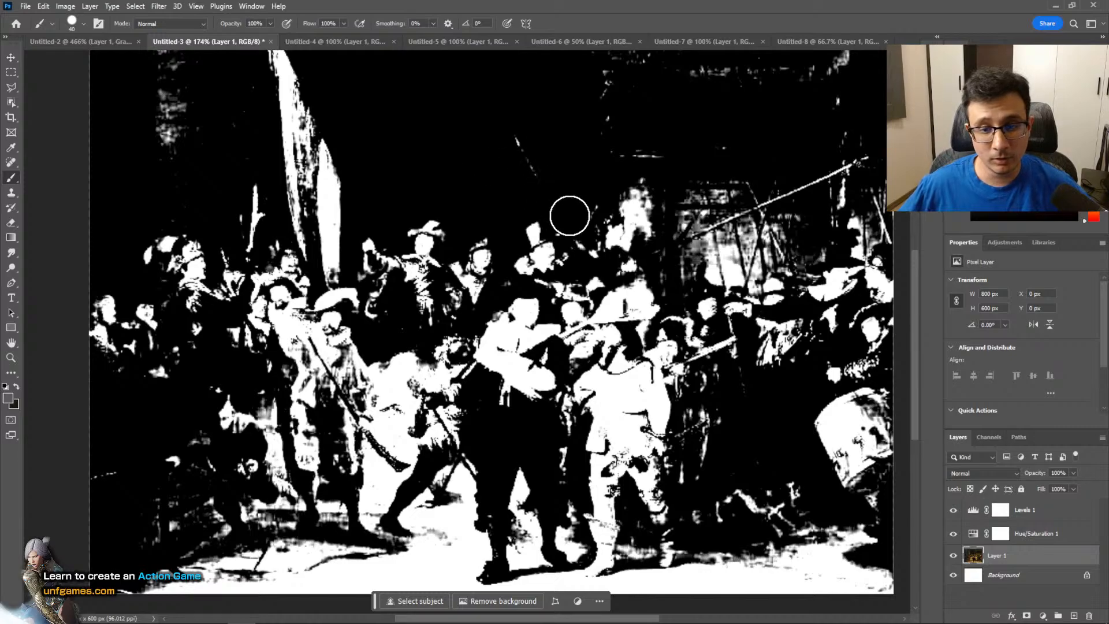
{"action": "left_click_drag", "start_coordinate": [572, 216], "coordinate": [511, 259]}
{"action": "key", "text": "z"}
{"action": "left_click_drag", "start_coordinate": [529, 231], "coordinate": [566, 230]}
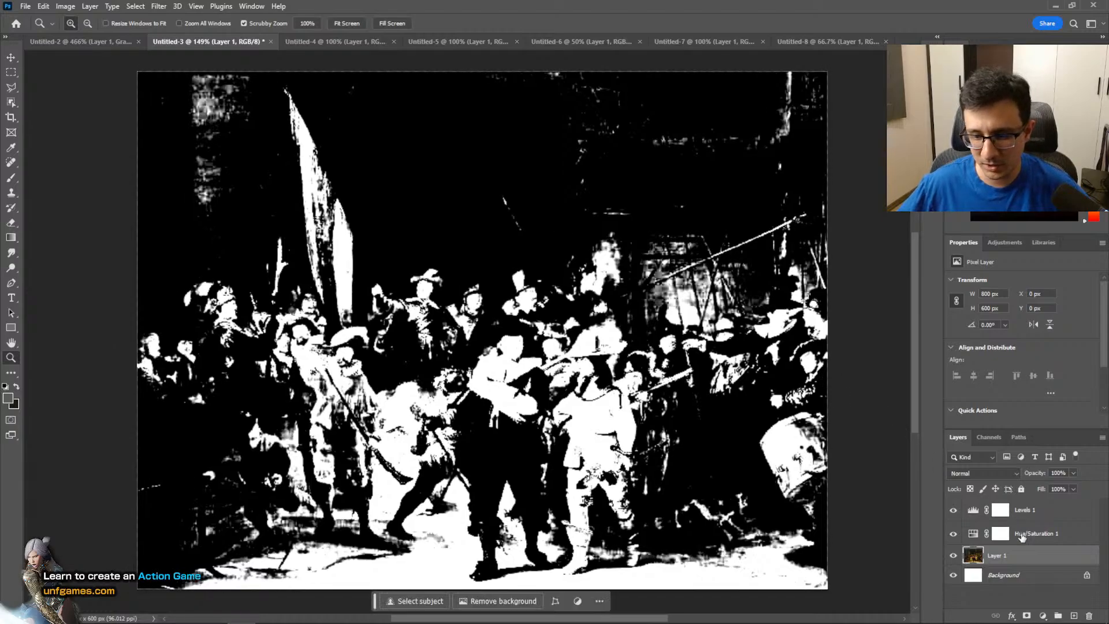
Add an empty layer above Levels 1 and enlarge the Brush to 90 px
{"action": "left_click", "coordinate": [974, 514]}
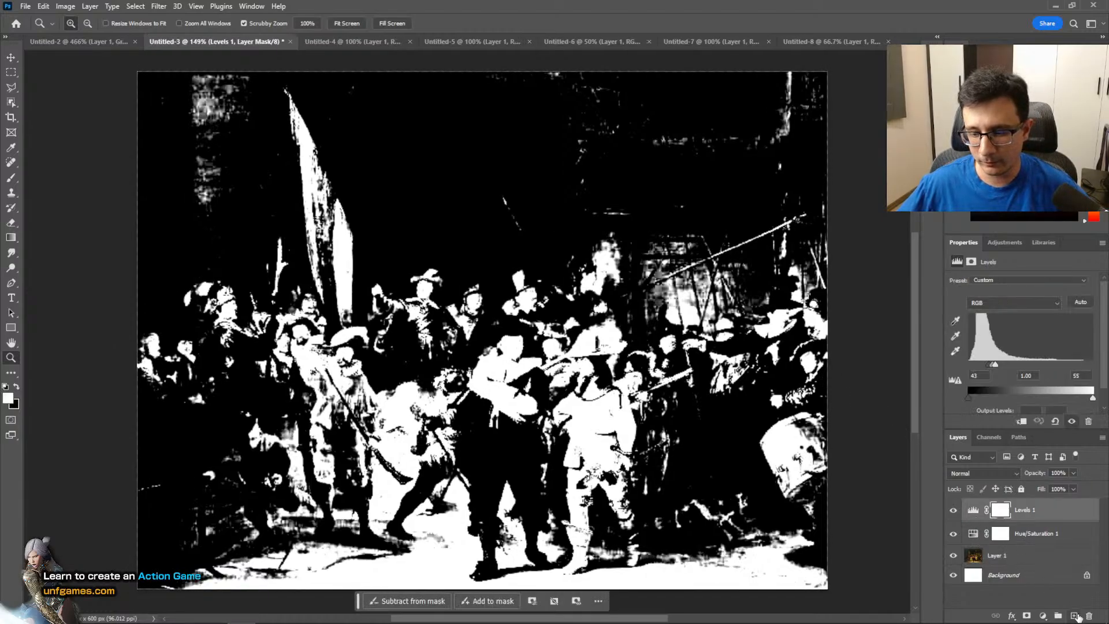
{"action": "left_click", "coordinate": [1074, 616]}
{"action": "key", "text": "b"}
{"action": "key", "text": "bracketright"}
{"action": "key", "text": "bracketright"}
{"action": "key", "text": "bracketright"}
{"action": "key", "text": "bracketright"}
{"action": "key", "text": "bracketright"}
{"action": "key", "text": "bracketright"}
{"action": "key", "text": "bracketright"}
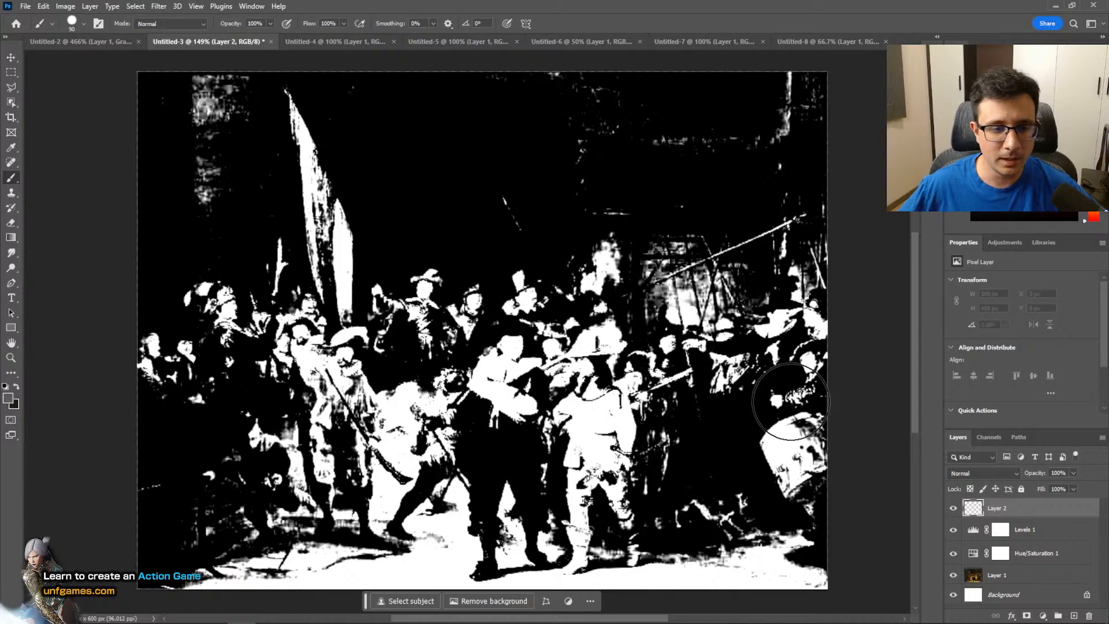
Try blacking out the flag, the figures beside it and the lit foreground with the Brush, and undo the strokes
{"action": "mouse_move", "coordinate": [340, 511]}
{"action": "left_mouse_down"}
{"action": "mouse_move", "coordinate": [335, 260]}
{"action": "mouse_move", "coordinate": [354, 349]}
{"action": "left_mouse_up"}
{"action": "key", "text": "ctrl+z"}
{"action": "key", "text": "d"}
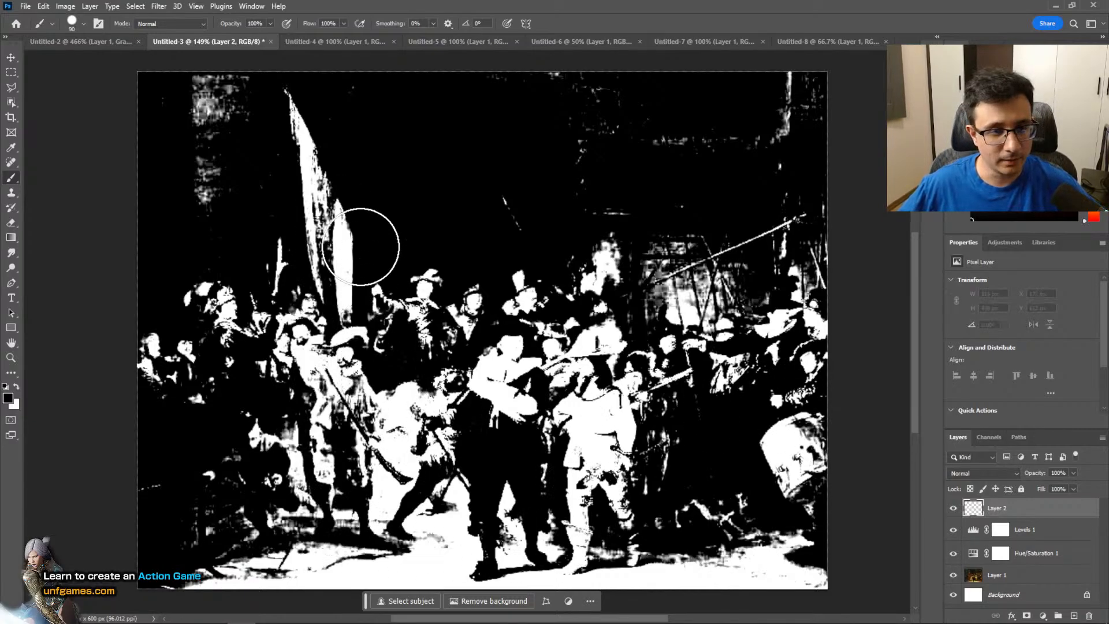
{"action": "mouse_move", "coordinate": [291, 97]}
{"action": "left_mouse_down"}
{"action": "mouse_move", "coordinate": [346, 352]}
{"action": "mouse_move", "coordinate": [334, 528]}
{"action": "mouse_move", "coordinate": [114, 391]}
{"action": "mouse_move", "coordinate": [334, 532]}
{"action": "mouse_move", "coordinate": [443, 564]}
{"action": "mouse_move", "coordinate": [503, 530]}
{"action": "mouse_move", "coordinate": [808, 585]}
{"action": "left_mouse_up"}
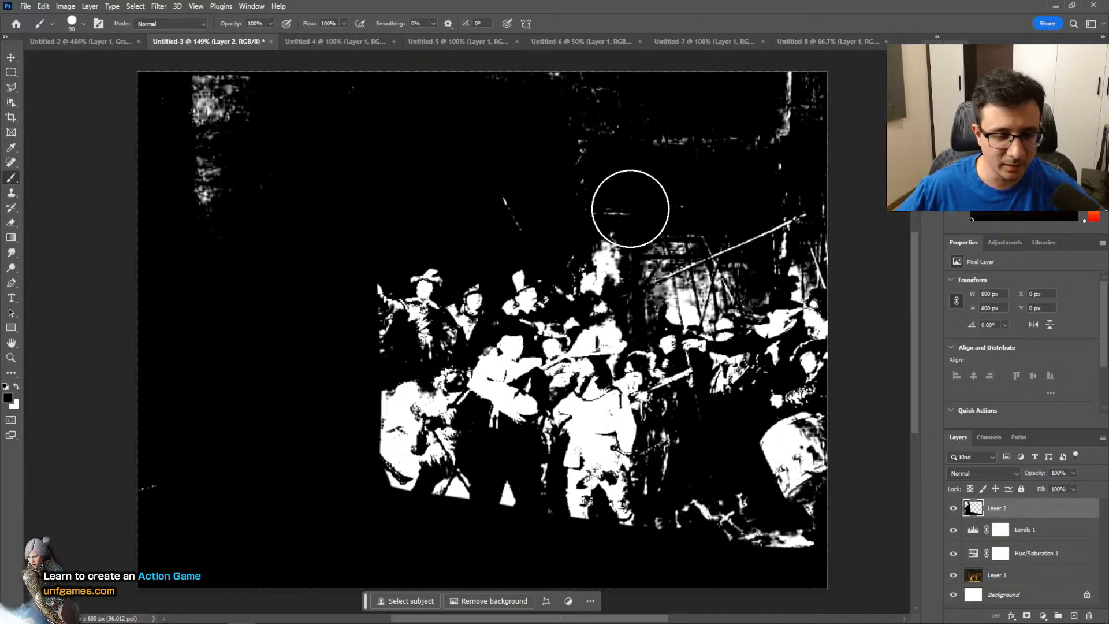
{"action": "key", "text": "ctrl+z"}
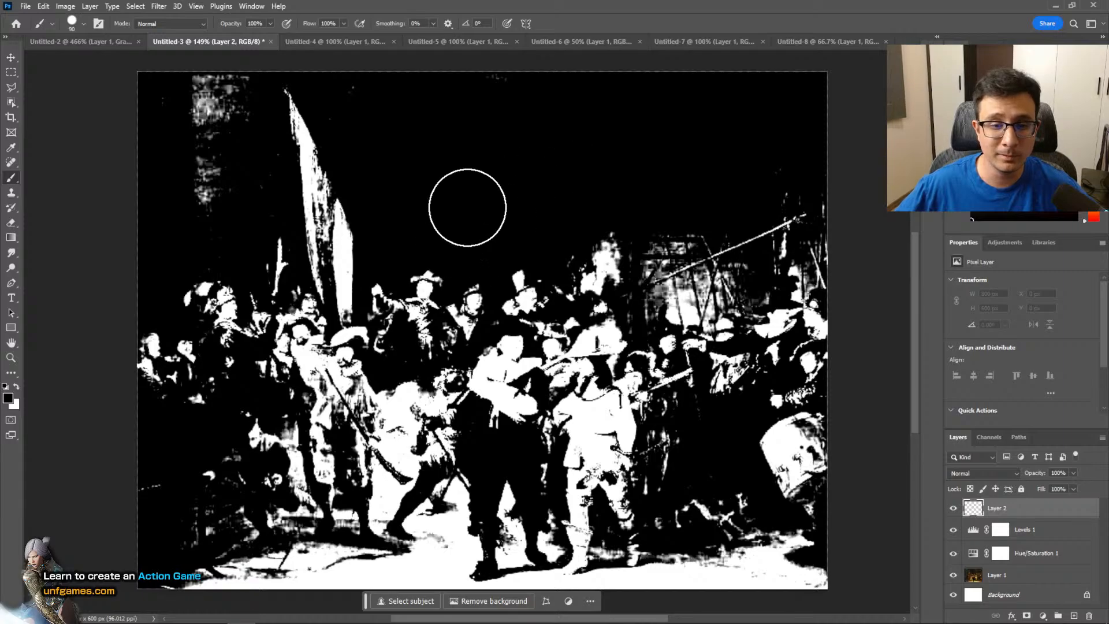
Try painting the upper background, flag and lances solid black above the crowd, and undo the strokes
{"action": "mouse_move", "coordinate": [377, 136]}
{"action": "left_mouse_down"}
{"action": "mouse_move", "coordinate": [322, 69]}
{"action": "mouse_move", "coordinate": [218, 69]}
{"action": "mouse_move", "coordinate": [168, 138]}
{"action": "left_mouse_up"}
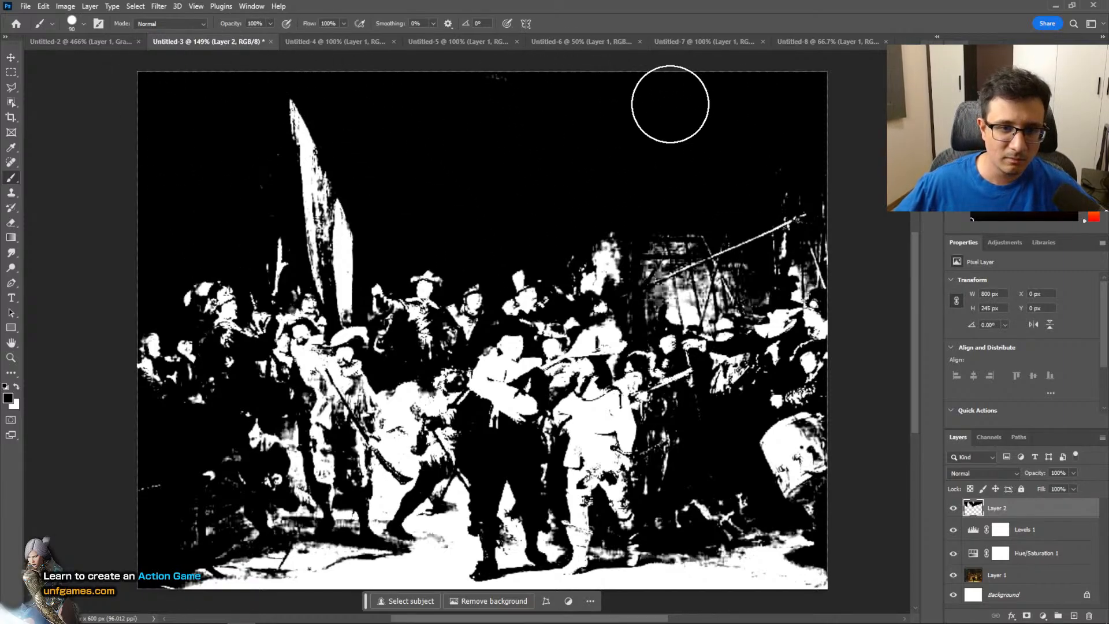
{"action": "key", "text": "ctrl+z"}
{"action": "mouse_move", "coordinate": [409, 238]}
{"action": "left_mouse_down"}
{"action": "mouse_move", "coordinate": [317, 192]}
{"action": "mouse_move", "coordinate": [328, 245]}
{"action": "mouse_move", "coordinate": [192, 119]}
{"action": "mouse_move", "coordinate": [645, 101]}
{"action": "mouse_move", "coordinate": [494, 194]}
{"action": "mouse_move", "coordinate": [624, 161]}
{"action": "mouse_move", "coordinate": [354, 103]}
{"action": "mouse_move", "coordinate": [443, 204]}
{"action": "left_mouse_up"}
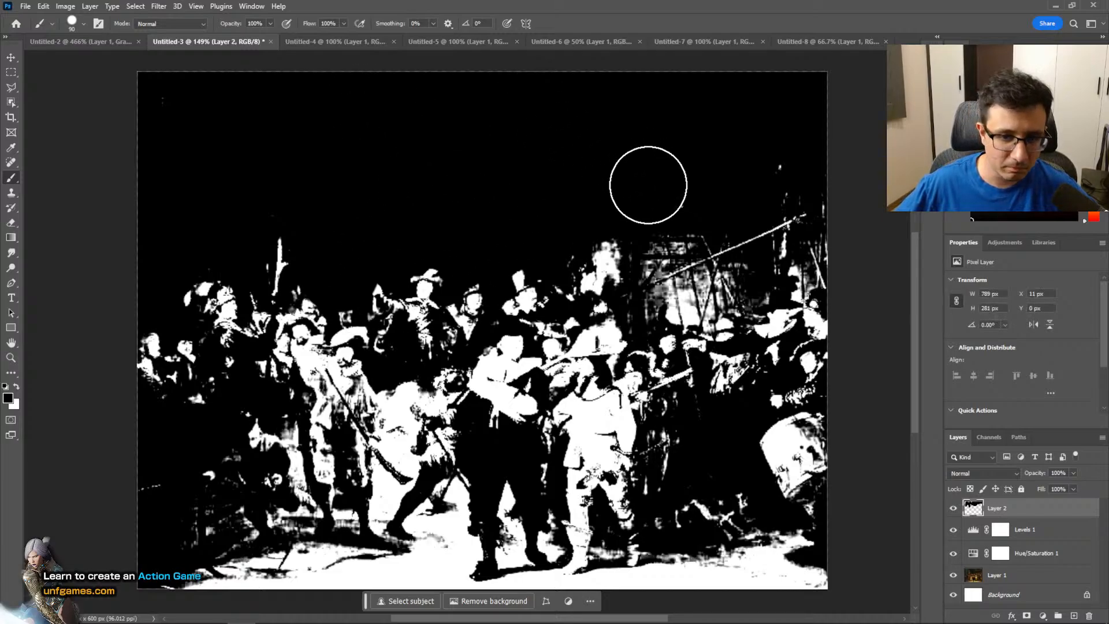
{"action": "mouse_move", "coordinate": [664, 215]}
{"action": "left_mouse_down"}
{"action": "mouse_move", "coordinate": [713, 290]}
{"action": "mouse_move", "coordinate": [757, 179]}
{"action": "left_mouse_up"}
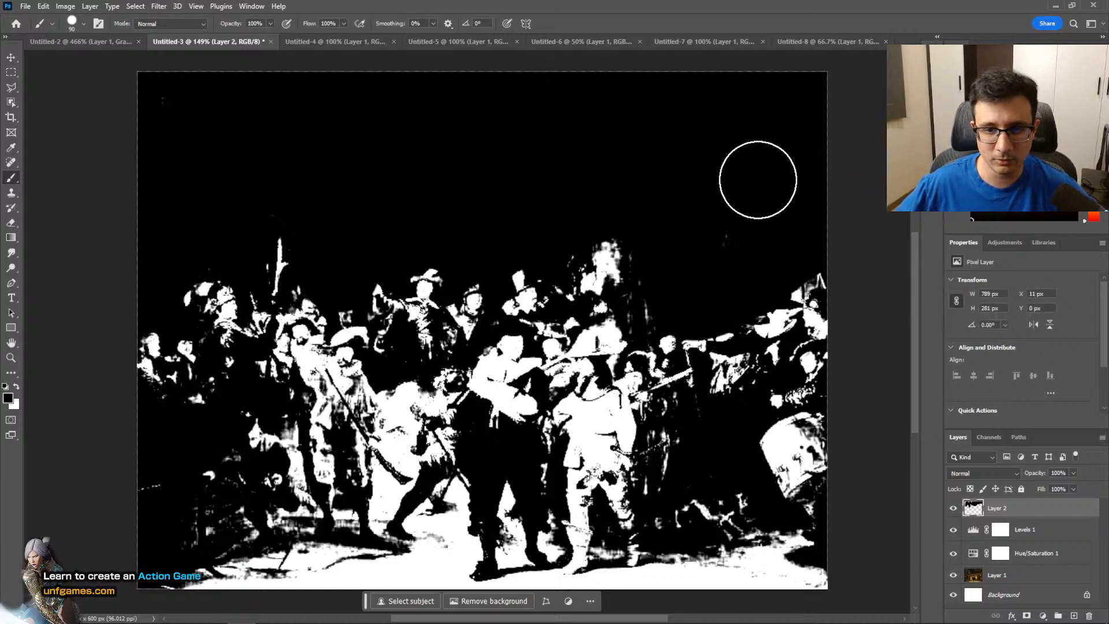
{"action": "key", "text": "ctrl+z"}
{"action": "key", "text": "ctrl+z"}
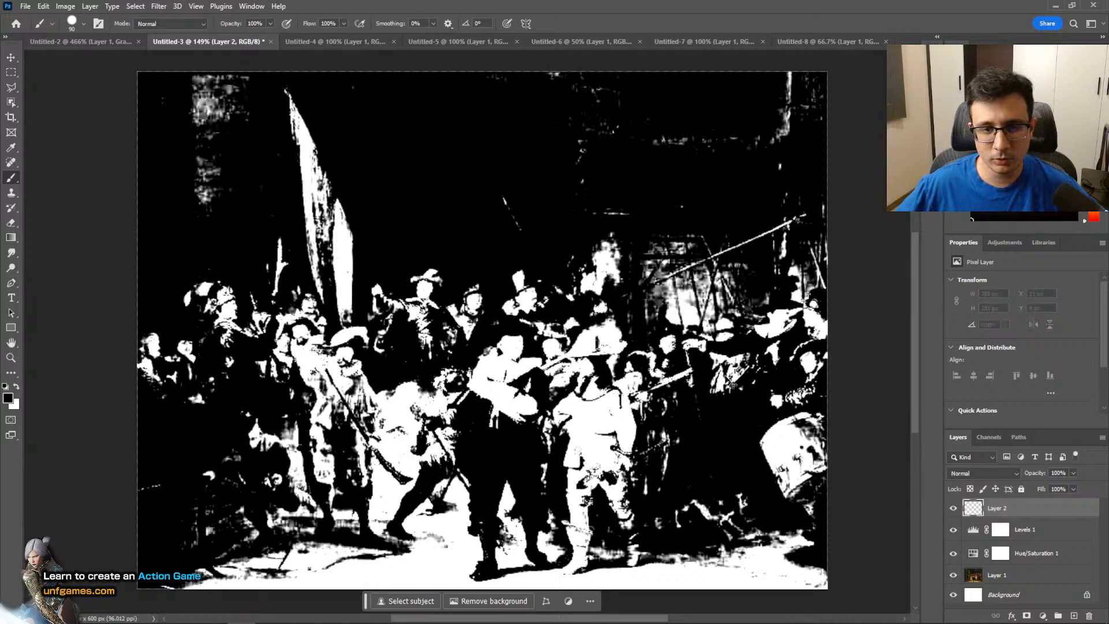
Paint the upper background white on Layer 2, hide Layer 2 and Levels 1, and select the Hue/Saturation 1 adjustment
{"action": "key", "text": "x"}
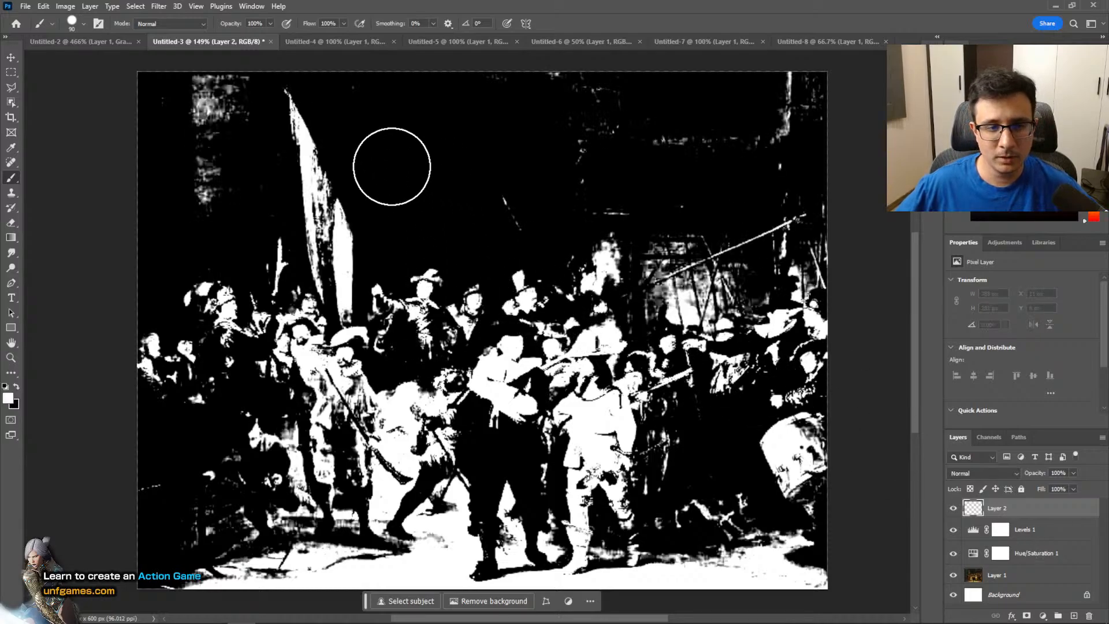
{"action": "mouse_move", "coordinate": [353, 102]}
{"action": "left_mouse_down"}
{"action": "mouse_move", "coordinate": [827, 104]}
{"action": "mouse_move", "coordinate": [733, 168]}
{"action": "mouse_move", "coordinate": [555, 112]}
{"action": "mouse_move", "coordinate": [119, 91]}
{"action": "left_mouse_up"}
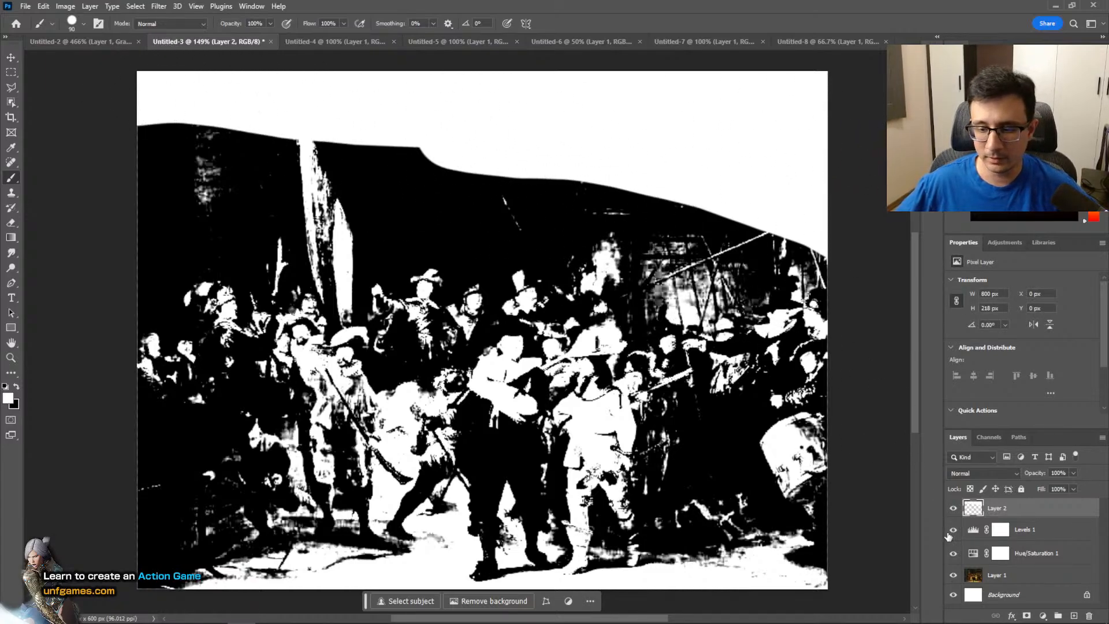
{"action": "left_click", "coordinate": [953, 507]}
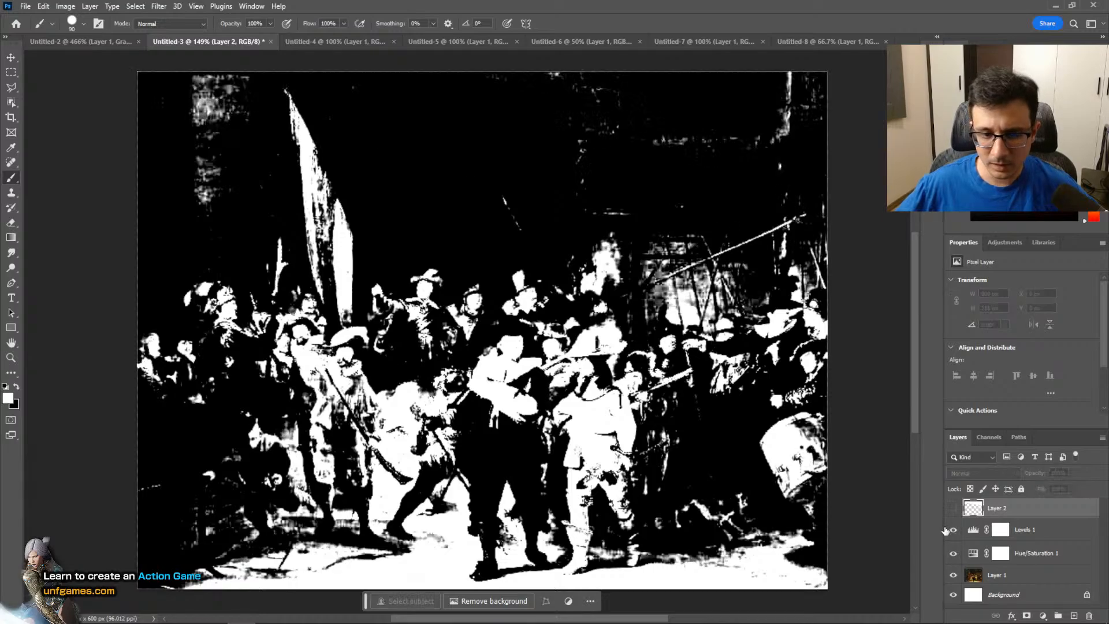
{"action": "left_click", "coordinate": [952, 530]}
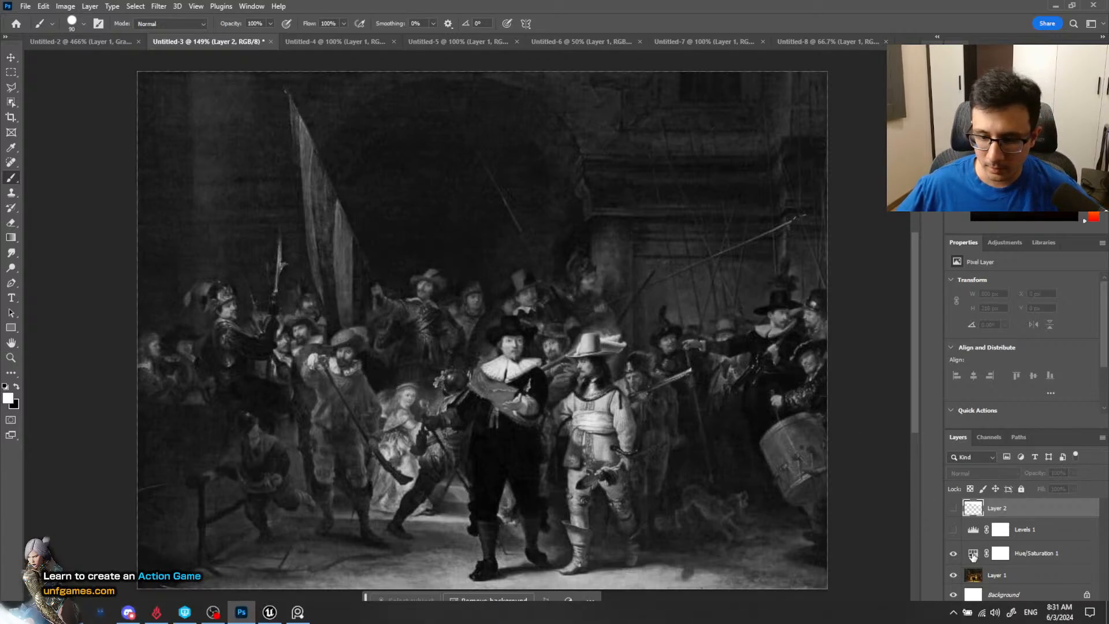
{"action": "left_click", "coordinate": [973, 555]}
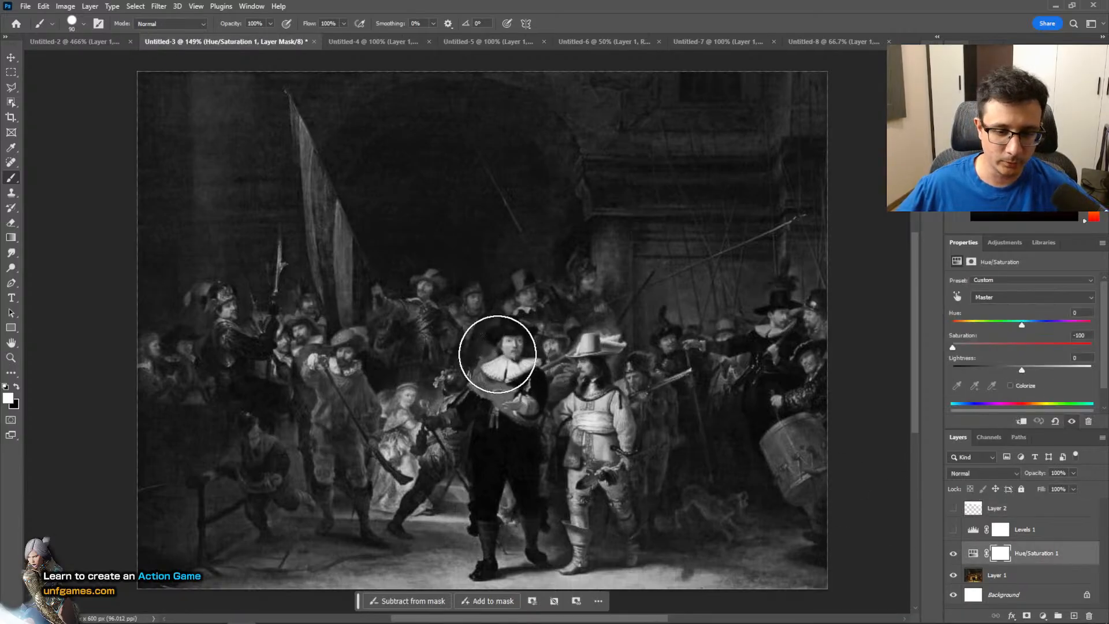
In the Untitled-4 castle painting, add Hue/Saturation and Levels adjustment layers and set the saturation to -100
{"action": "left_click", "coordinate": [391, 42]}
{"action": "key", "text": "z"}
{"action": "mouse_move", "coordinate": [607, 372]}
{"action": "left_mouse_down"}
{"action": "mouse_move", "coordinate": [673, 341]}
{"action": "mouse_move", "coordinate": [629, 341]}
{"action": "mouse_move", "coordinate": [660, 344]}
{"action": "left_mouse_up"}
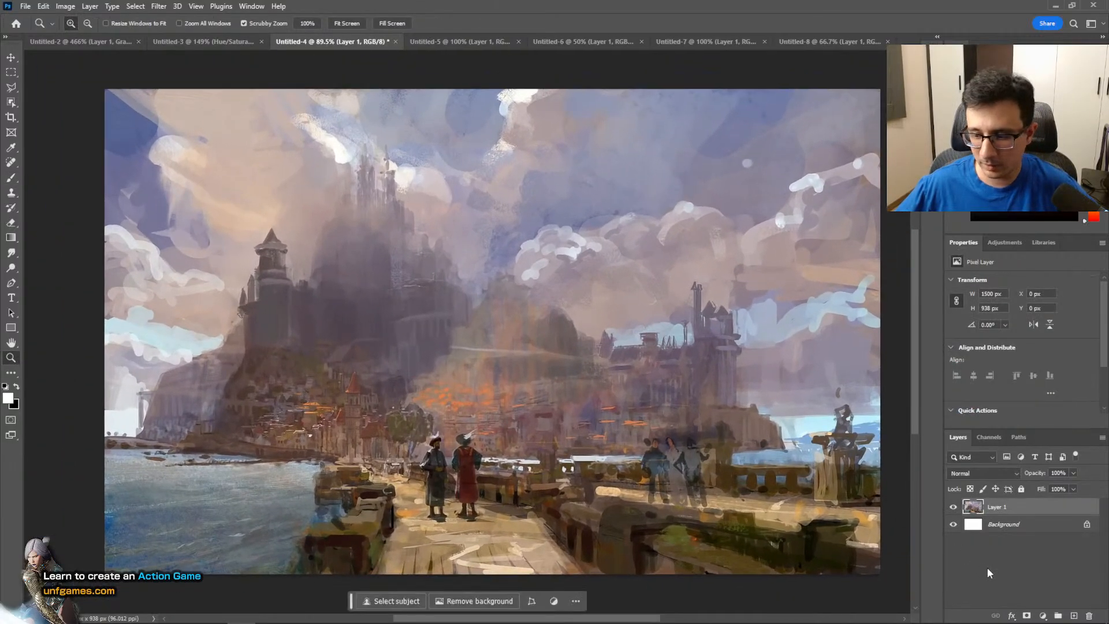
{"action": "left_click", "coordinate": [1042, 616]}
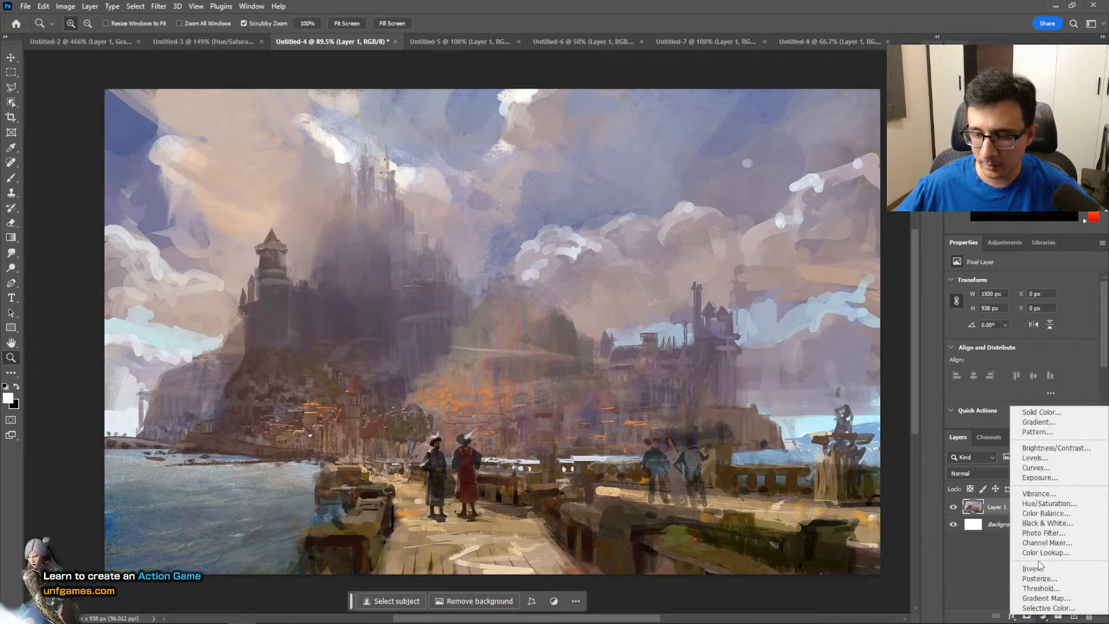
{"action": "left_click", "coordinate": [1044, 511]}
{"action": "left_click", "coordinate": [1042, 616]}
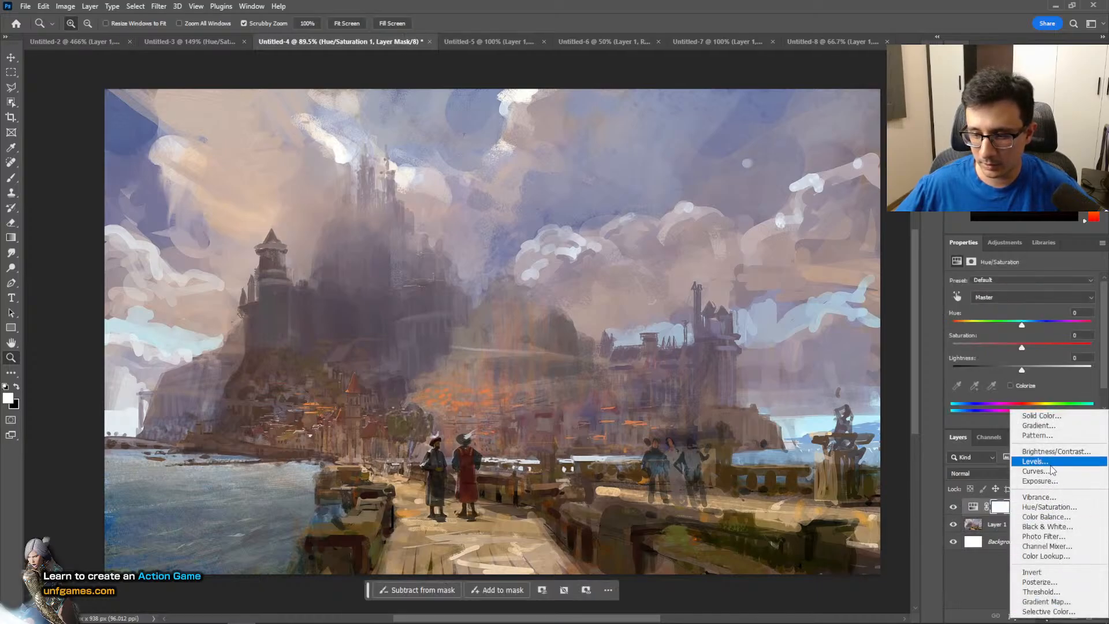
{"action": "left_click", "coordinate": [1044, 462]}
{"action": "left_click", "coordinate": [973, 523]}
{"action": "left_click_drag", "start_coordinate": [1021, 347], "coordinate": [953, 348]}
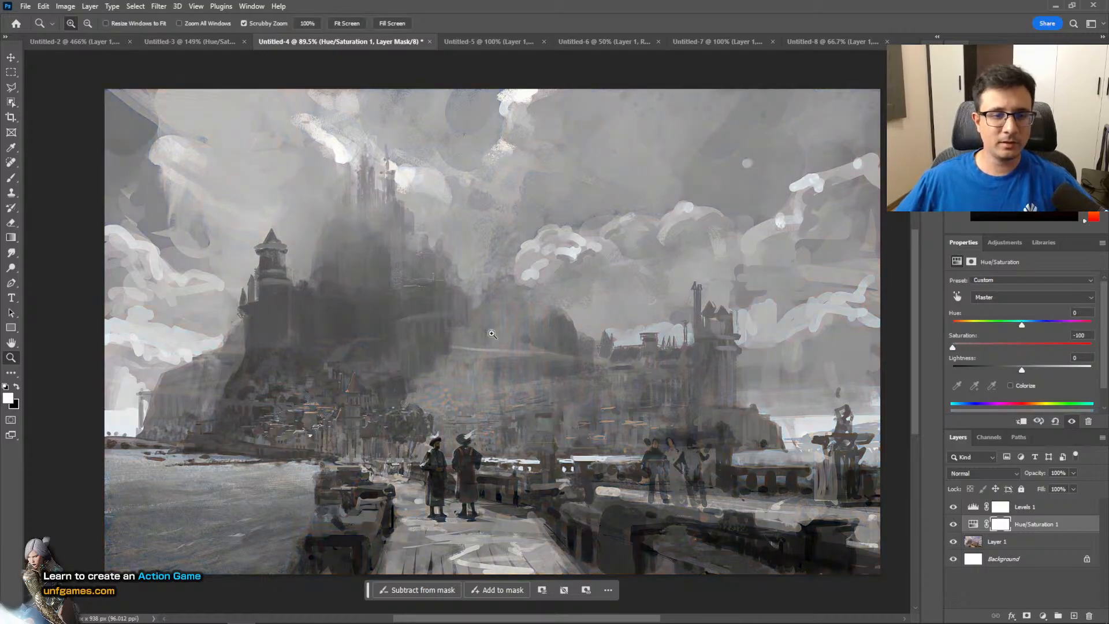
Capture the grayscale castle painting as a screen area and trace its whole skyline in red
{"action": "key", "text": "Print"}
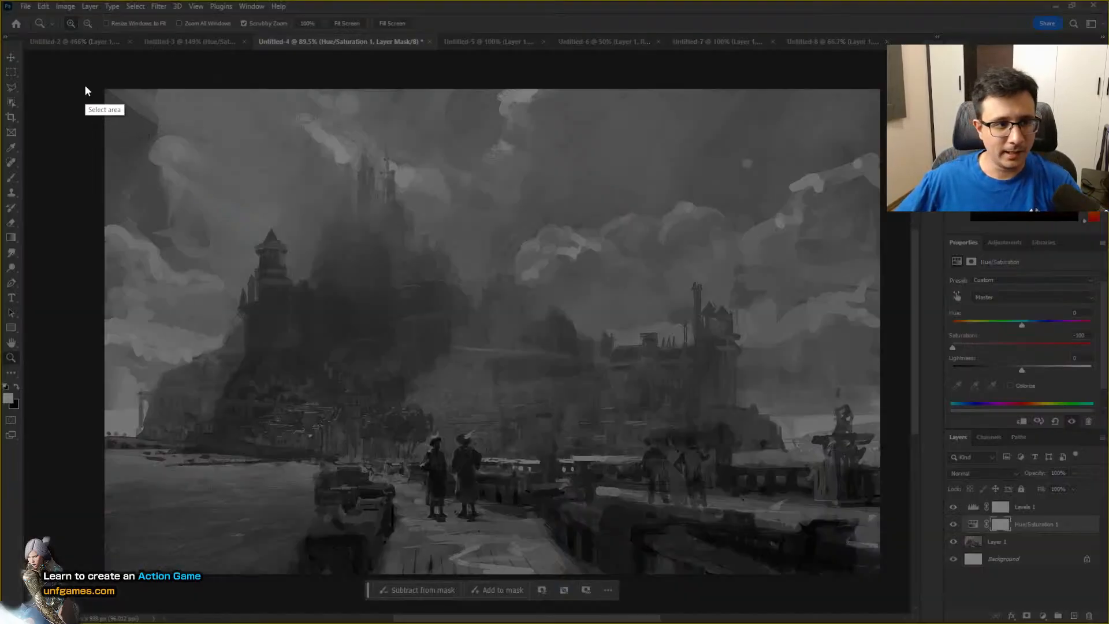
{"action": "left_click_drag", "start_coordinate": [83, 75], "coordinate": [888, 585]}
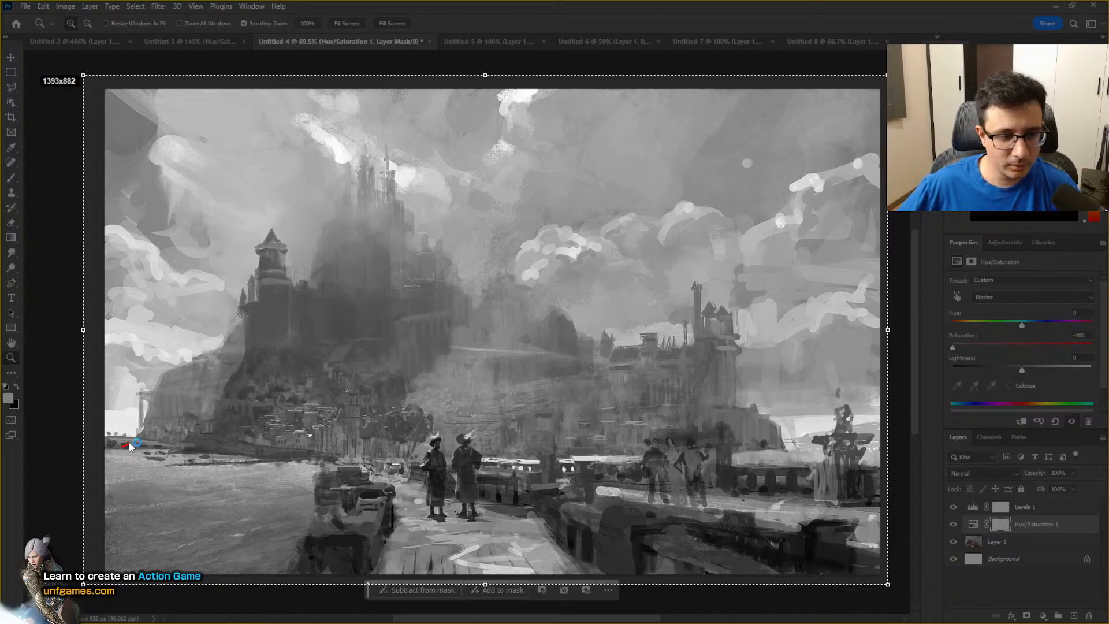
{"action": "mouse_move", "coordinate": [123, 447]}
{"action": "left_mouse_down"}
{"action": "mouse_move", "coordinate": [158, 362]}
{"action": "mouse_move", "coordinate": [231, 333]}
{"action": "mouse_move", "coordinate": [262, 245]}
{"action": "left_mouse_up"}
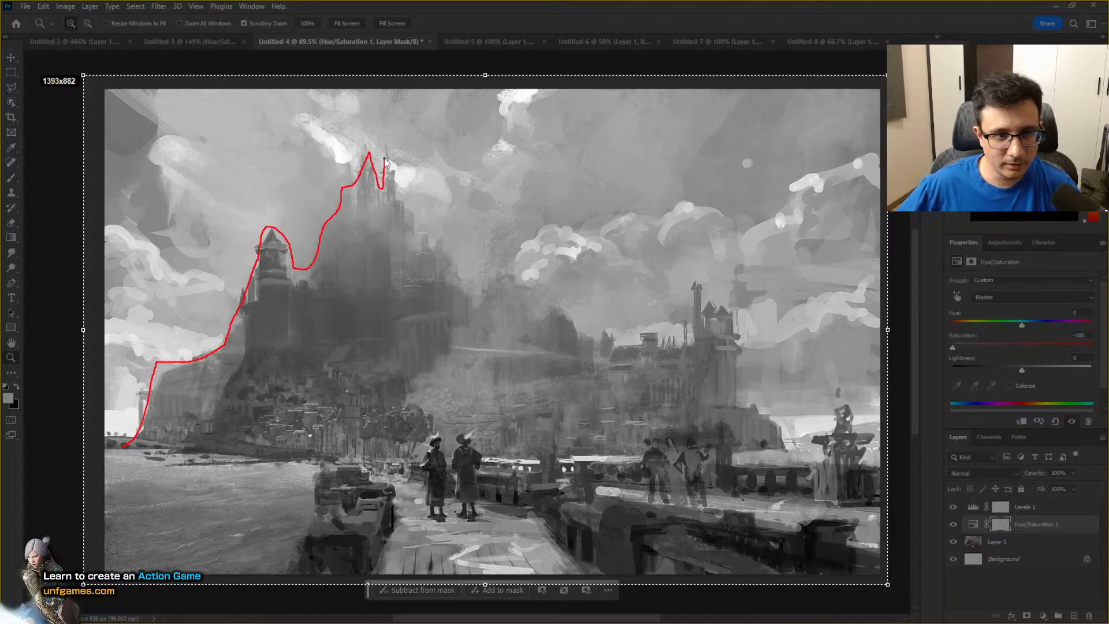
{"action": "left_click_drag", "start_coordinate": [385, 164], "coordinate": [402, 202]}
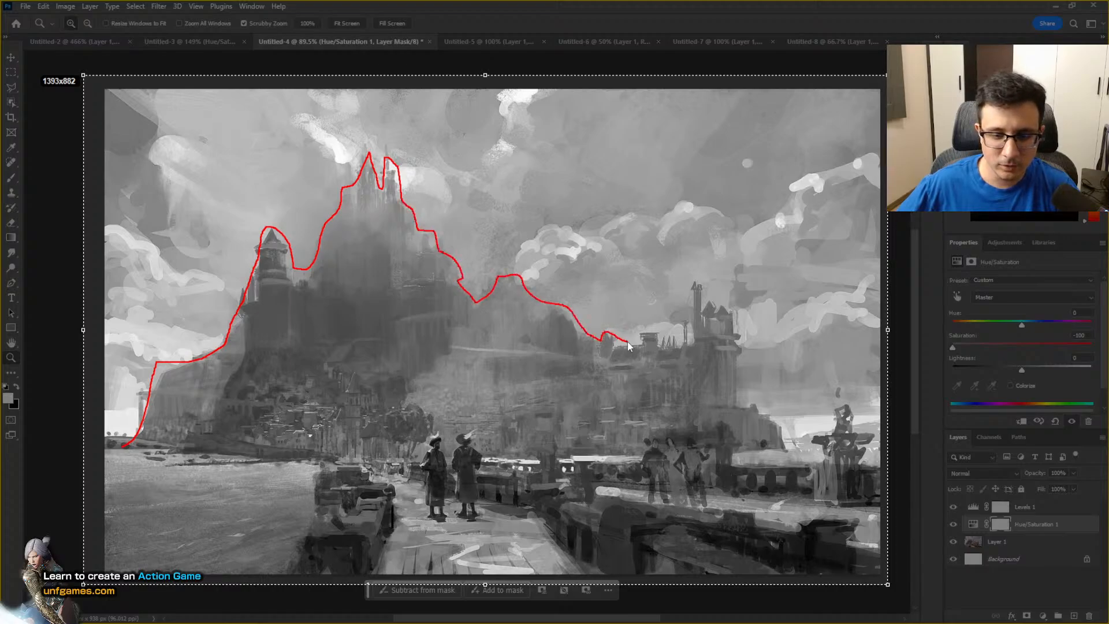
{"action": "left_click_drag", "start_coordinate": [628, 343], "coordinate": [685, 338]}
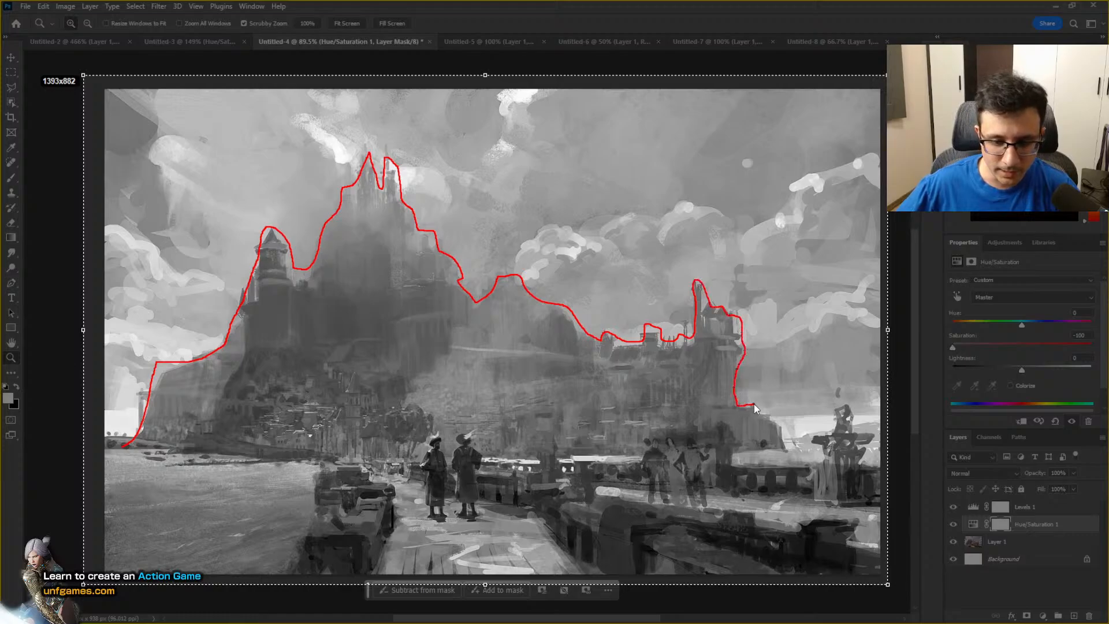
{"action": "left_click_drag", "start_coordinate": [774, 414], "coordinate": [791, 449]}
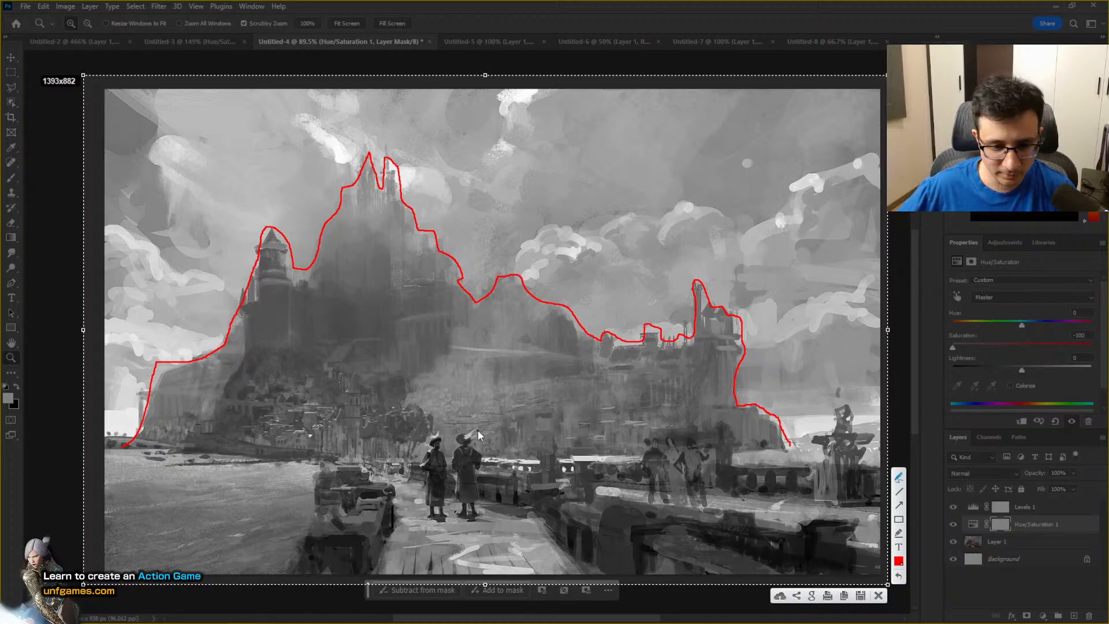
Mark the two hatted figures, the walkway edges, the stone wall and the surrounding foreground in red, and discard the capture
{"action": "mouse_move", "coordinate": [477, 434]}
{"action": "left_mouse_down"}
{"action": "mouse_move", "coordinate": [410, 462]}
{"action": "mouse_move", "coordinate": [462, 523]}
{"action": "mouse_move", "coordinate": [488, 439]}
{"action": "mouse_move", "coordinate": [451, 444]}
{"action": "left_mouse_up"}
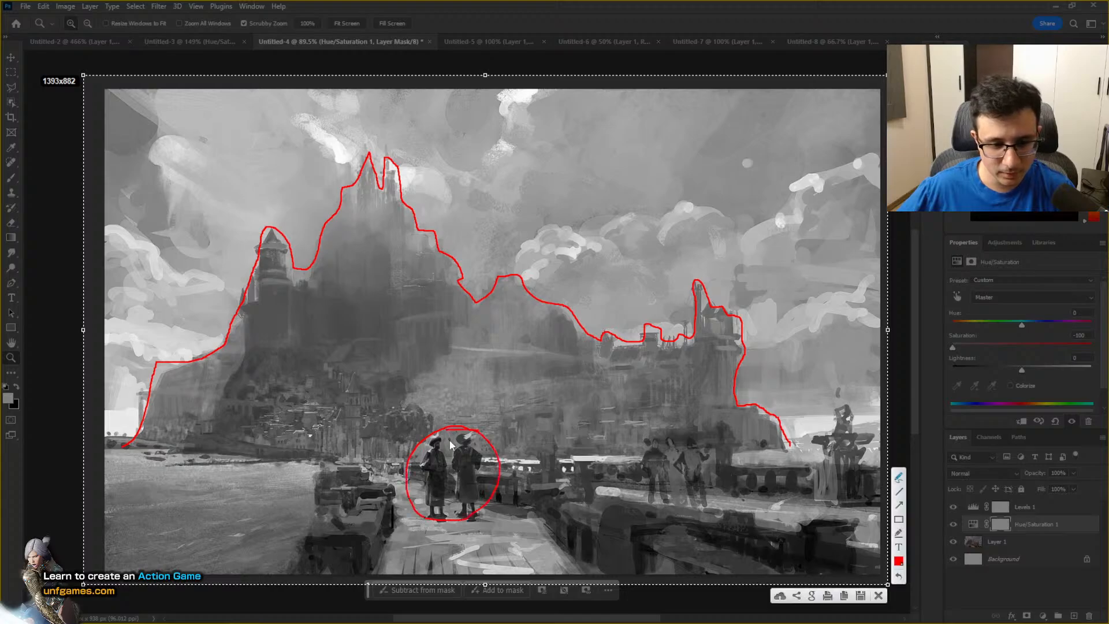
{"action": "mouse_move", "coordinate": [384, 569]}
{"action": "left_mouse_down"}
{"action": "mouse_move", "coordinate": [382, 474]}
{"action": "mouse_move", "coordinate": [543, 514]}
{"action": "mouse_move", "coordinate": [589, 572]}
{"action": "left_mouse_up"}
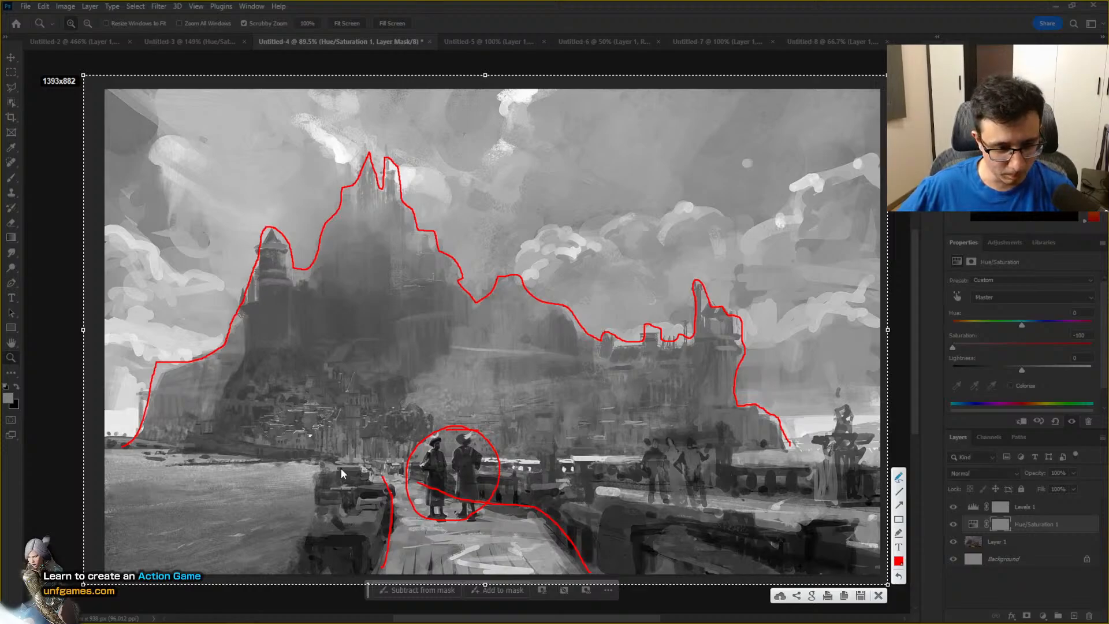
{"action": "mouse_move", "coordinate": [335, 488]}
{"action": "left_mouse_down"}
{"action": "mouse_move", "coordinate": [341, 567]}
{"action": "mouse_move", "coordinate": [361, 465]}
{"action": "left_mouse_up"}
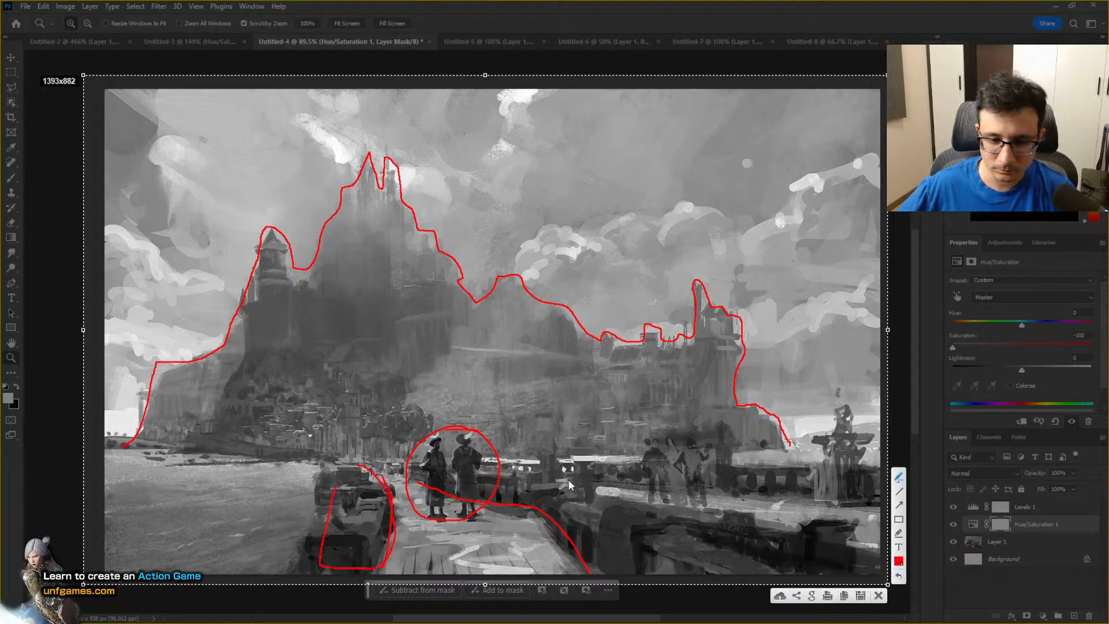
{"action": "mouse_move", "coordinate": [484, 411]}
{"action": "left_mouse_down"}
{"action": "mouse_move", "coordinate": [347, 462]}
{"action": "mouse_move", "coordinate": [653, 473]}
{"action": "mouse_move", "coordinate": [553, 551]}
{"action": "left_mouse_up"}
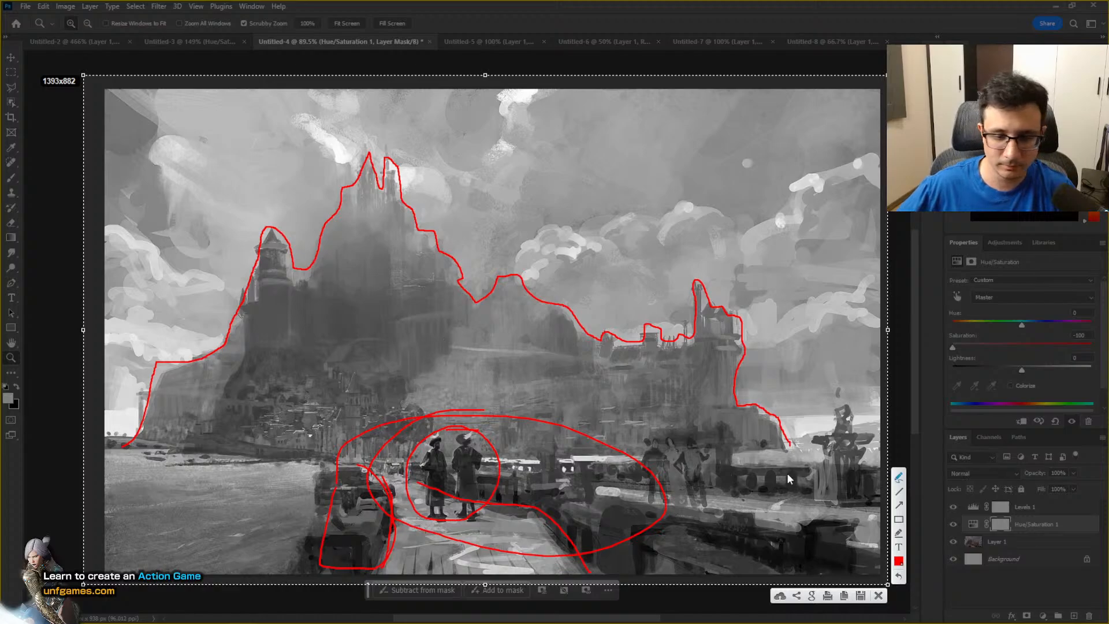
{"action": "left_click", "coordinate": [878, 596]}
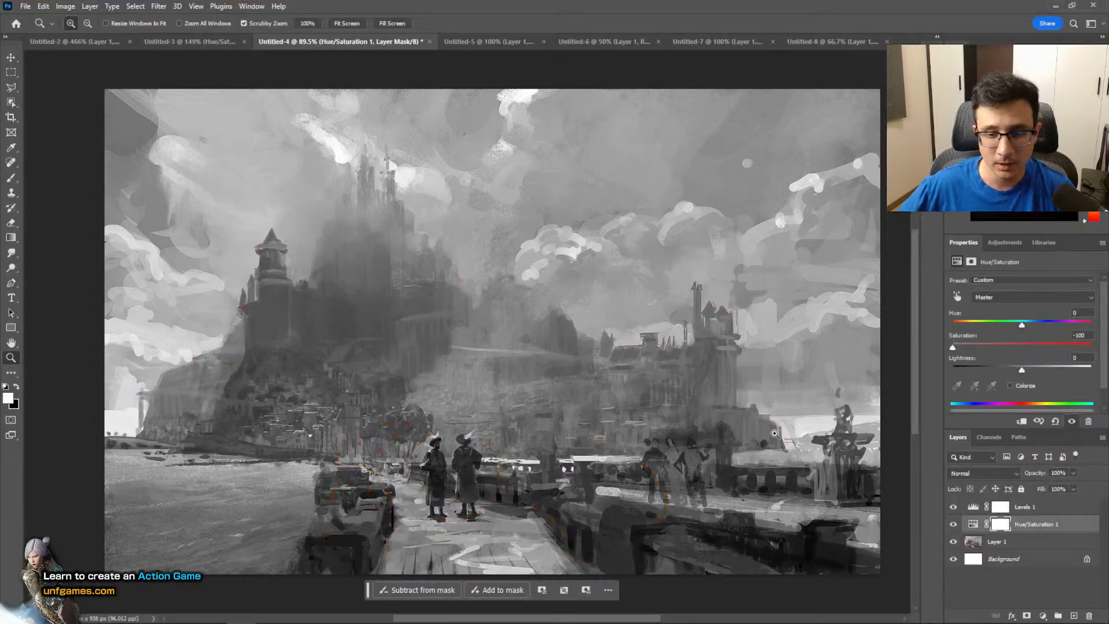
Set the Levels 1 input black point to 151 and white point to 153, and compare the painting with and without it
{"action": "left_click", "coordinate": [972, 507]}
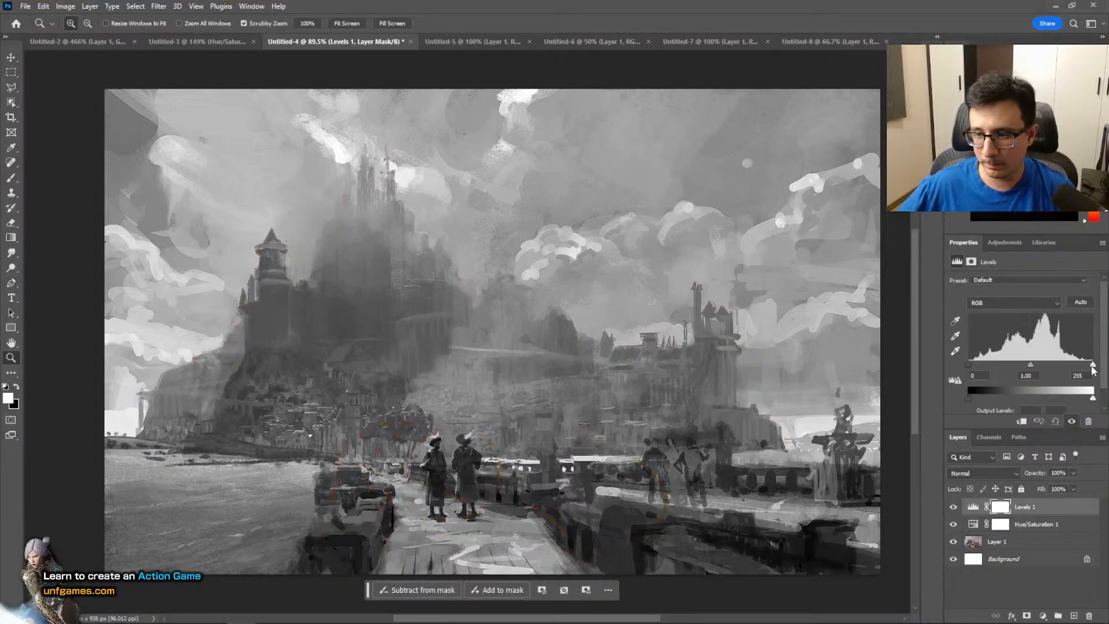
{"action": "left_click_drag", "start_coordinate": [1092, 366], "coordinate": [1062, 367]}
{"action": "left_click_drag", "start_coordinate": [969, 365], "coordinate": [1043, 365]}
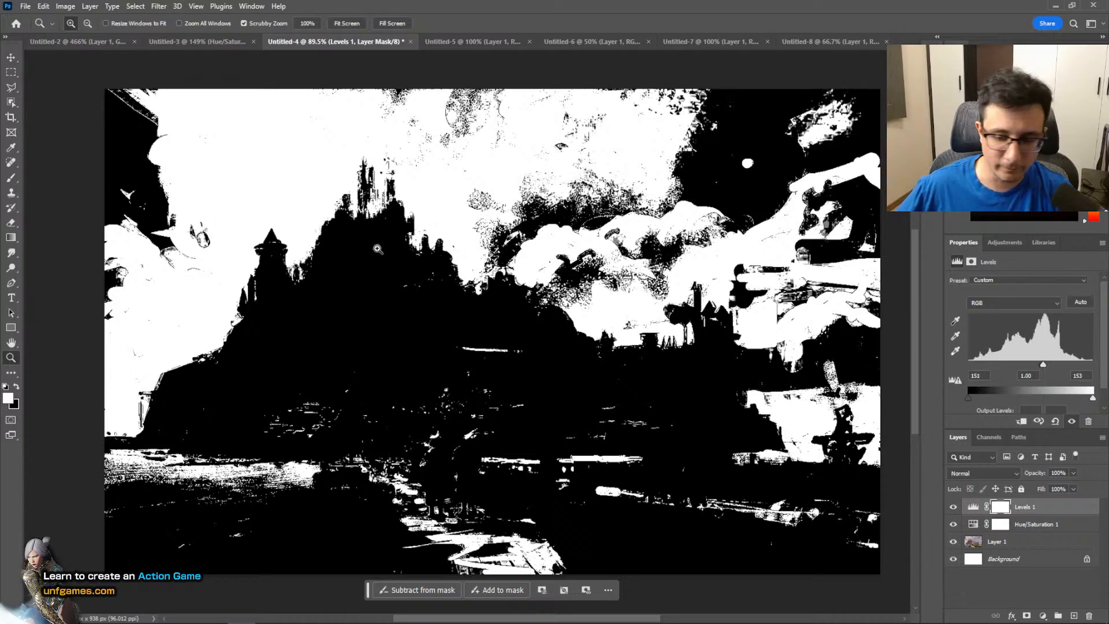
{"action": "left_click", "coordinate": [953, 507]}
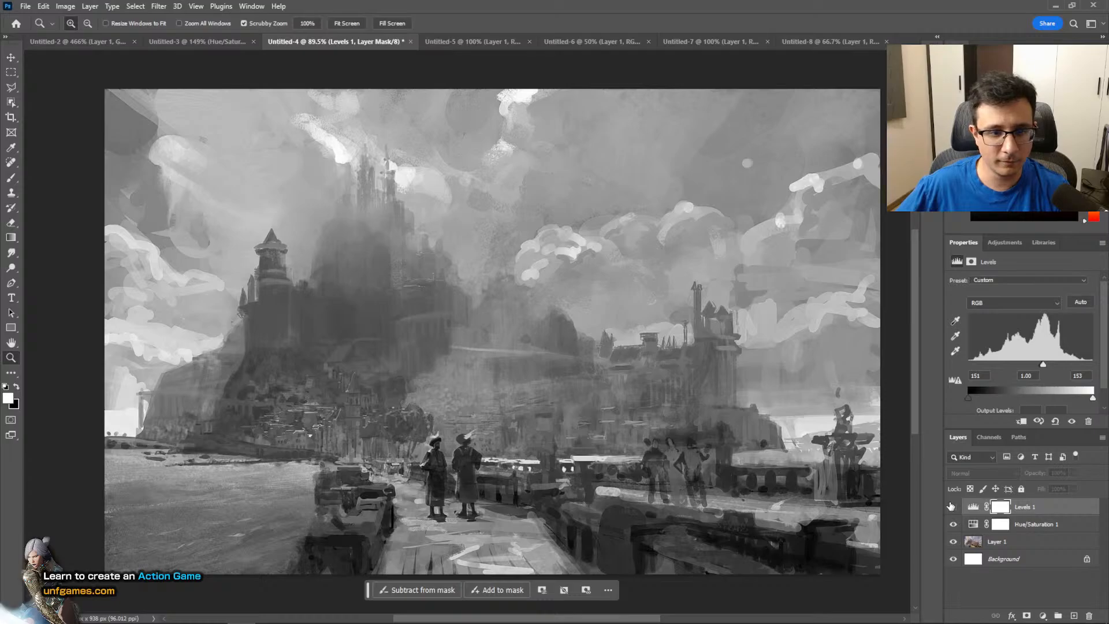
{"action": "left_click", "coordinate": [953, 506]}
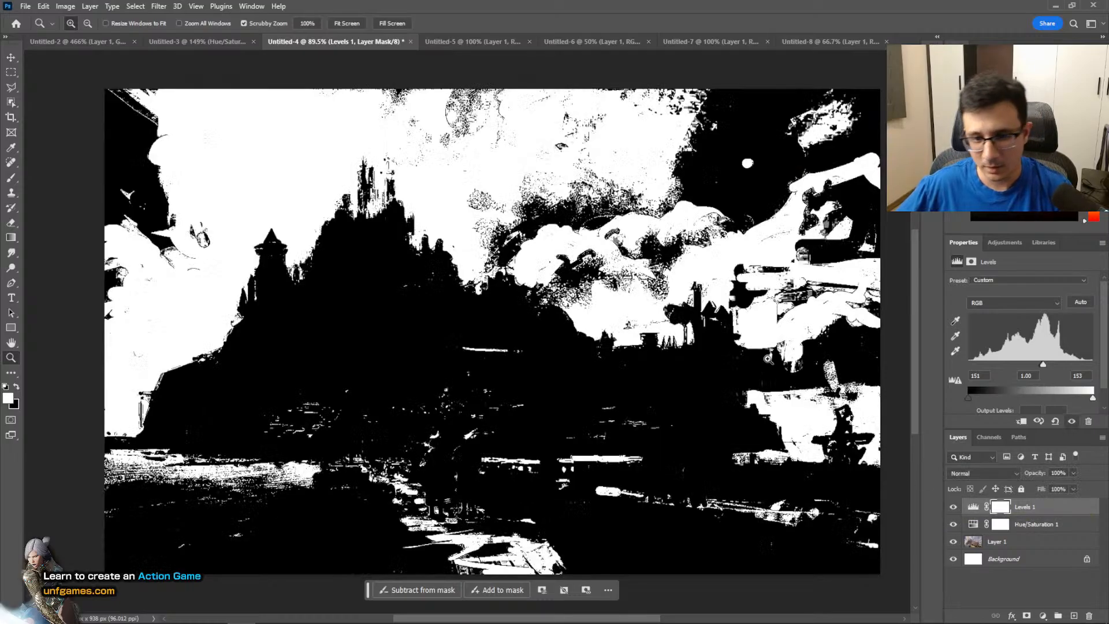
{"action": "key", "text": "Print"}
{"action": "left_click_drag", "start_coordinate": [77, 44], "coordinate": [895, 574]}
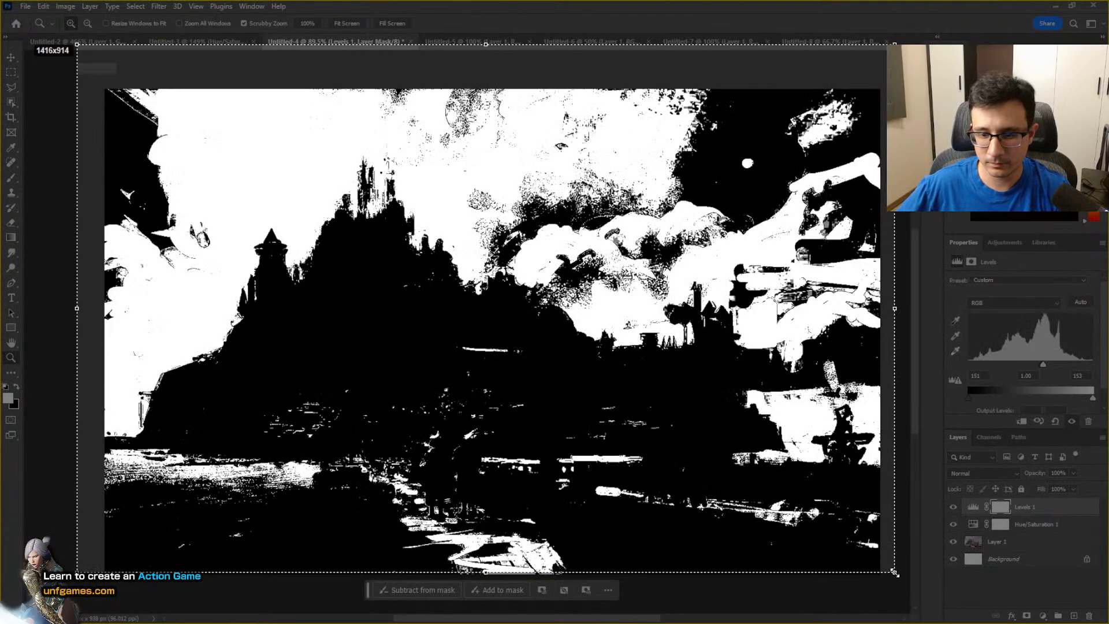
{"action": "key", "text": "ctrl+c"}
Add a new layer above Levels 1 and trace the castle skyline on it in red with a size 10 brush
{"action": "left_click", "coordinate": [1074, 616]}
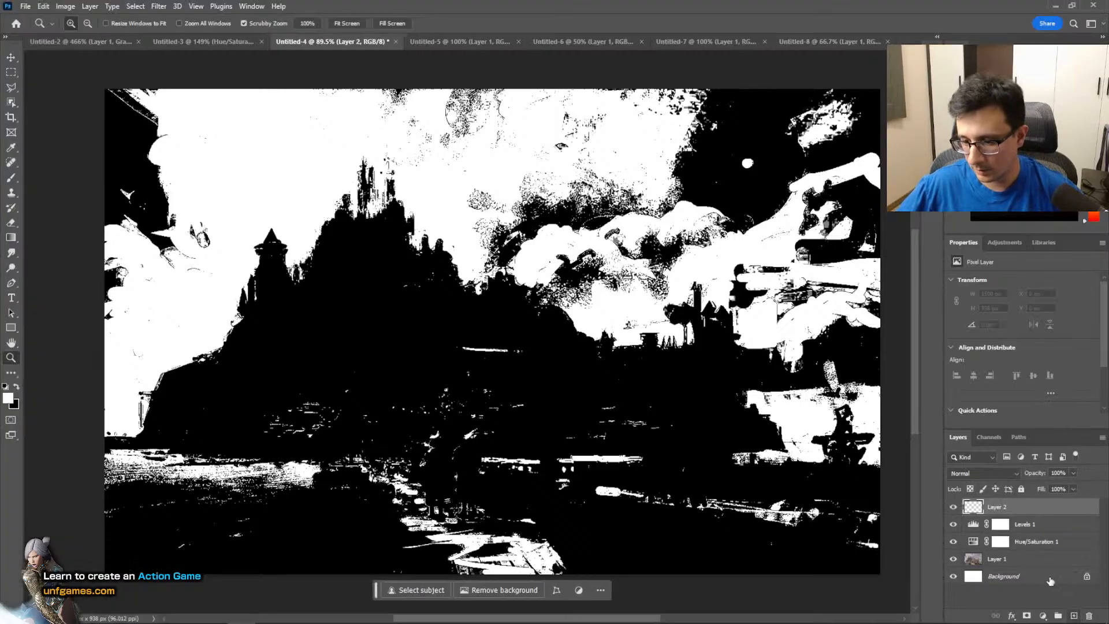
{"action": "key", "text": "b"}
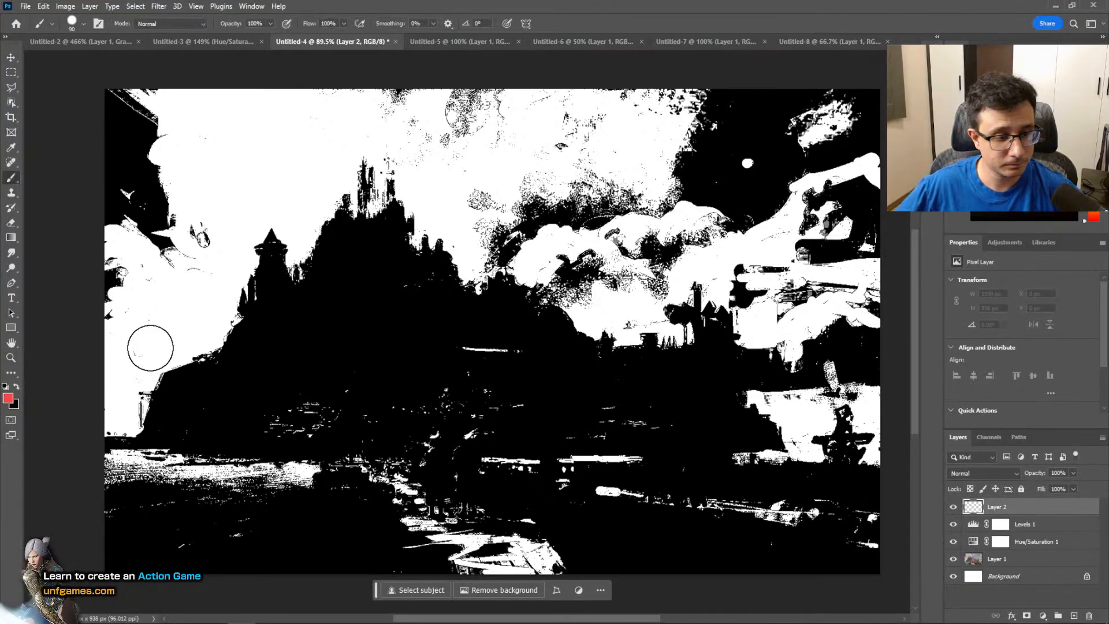
{"action": "key", "text": "bracketleft"}
{"action": "key", "text": "bracketleft"}
{"action": "key", "text": "bracketleft"}
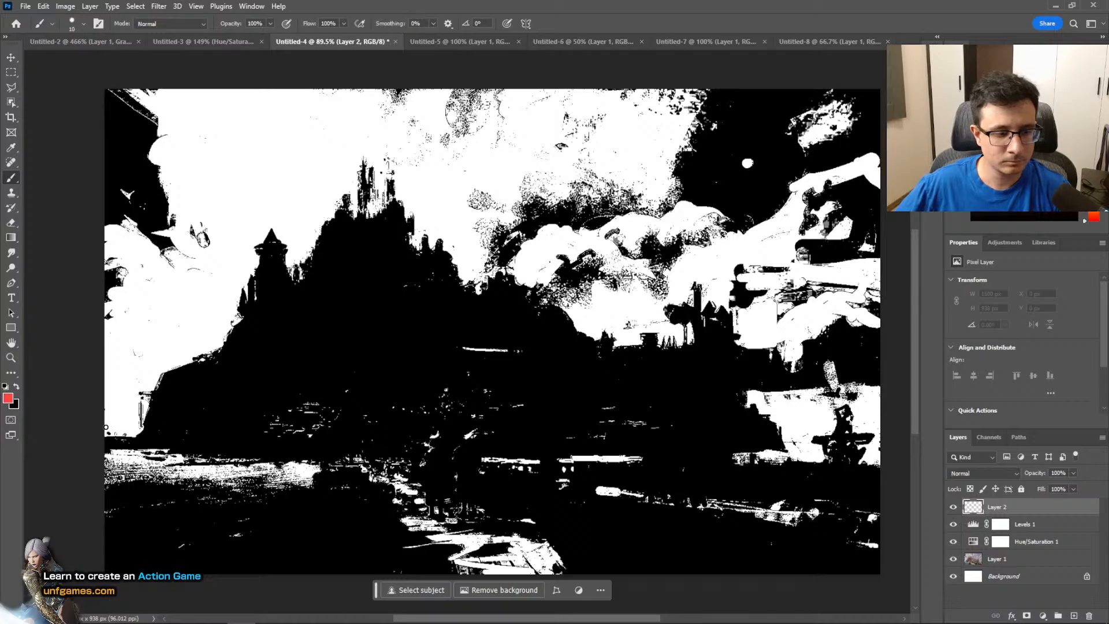
{"action": "mouse_move", "coordinate": [106, 431]}
{"action": "left_mouse_down"}
{"action": "mouse_move", "coordinate": [145, 429]}
{"action": "mouse_move", "coordinate": [249, 265]}
{"action": "mouse_move", "coordinate": [300, 251]}
{"action": "mouse_move", "coordinate": [364, 167]}
{"action": "mouse_move", "coordinate": [391, 182]}
{"action": "mouse_move", "coordinate": [480, 284]}
{"action": "mouse_move", "coordinate": [520, 267]}
{"action": "mouse_move", "coordinate": [598, 332]}
{"action": "mouse_move", "coordinate": [632, 342]}
{"action": "mouse_move", "coordinate": [689, 324]}
{"action": "mouse_move", "coordinate": [665, 304]}
{"action": "mouse_move", "coordinate": [691, 284]}
{"action": "mouse_move", "coordinate": [761, 351]}
{"action": "left_mouse_up"}
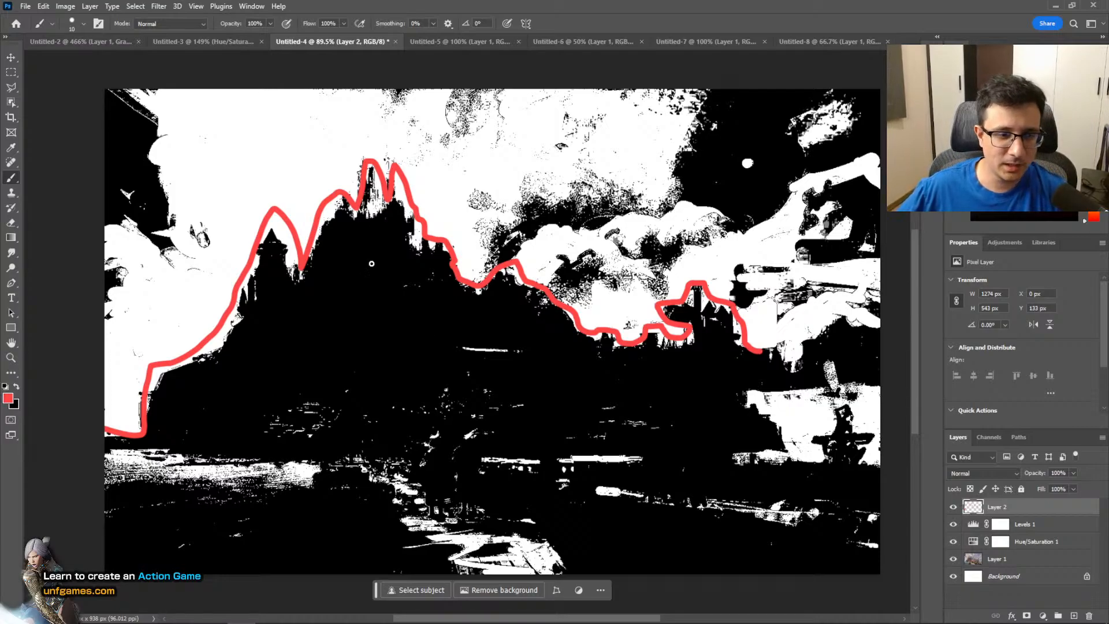
Compare the black-and-white painting with and without the red skyline outline on Layer 2
{"action": "key", "text": "z"}
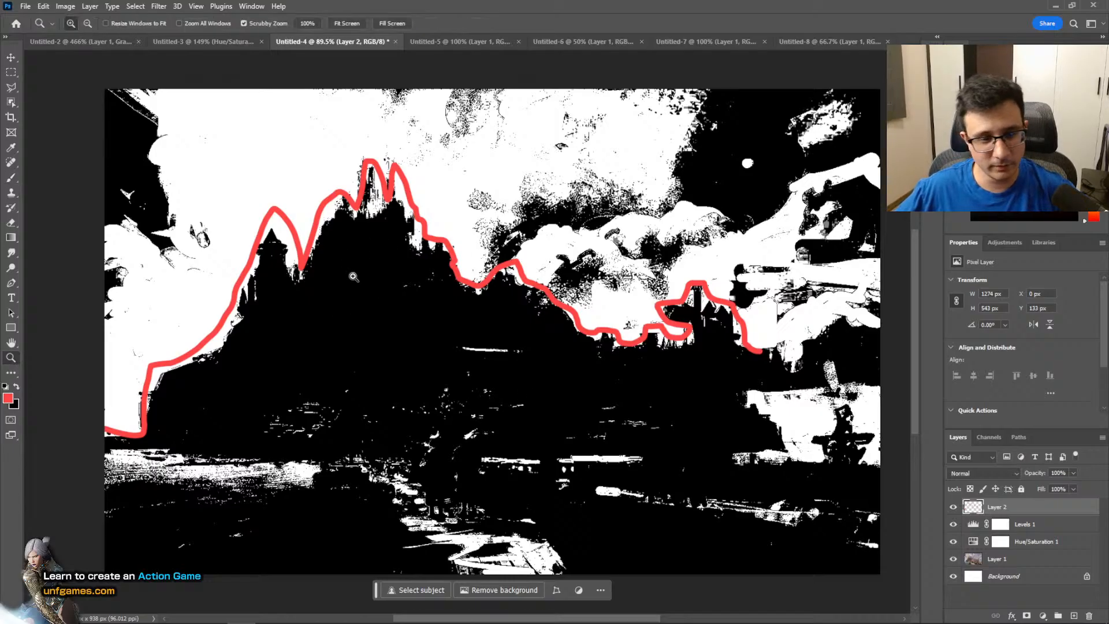
{"action": "mouse_move", "coordinate": [354, 277]}
{"action": "left_mouse_down"}
{"action": "mouse_move", "coordinate": [439, 292]}
{"action": "mouse_move", "coordinate": [340, 287]}
{"action": "mouse_move", "coordinate": [369, 290]}
{"action": "mouse_move", "coordinate": [358, 289]}
{"action": "left_mouse_up"}
{"action": "left_click", "coordinate": [953, 507]}
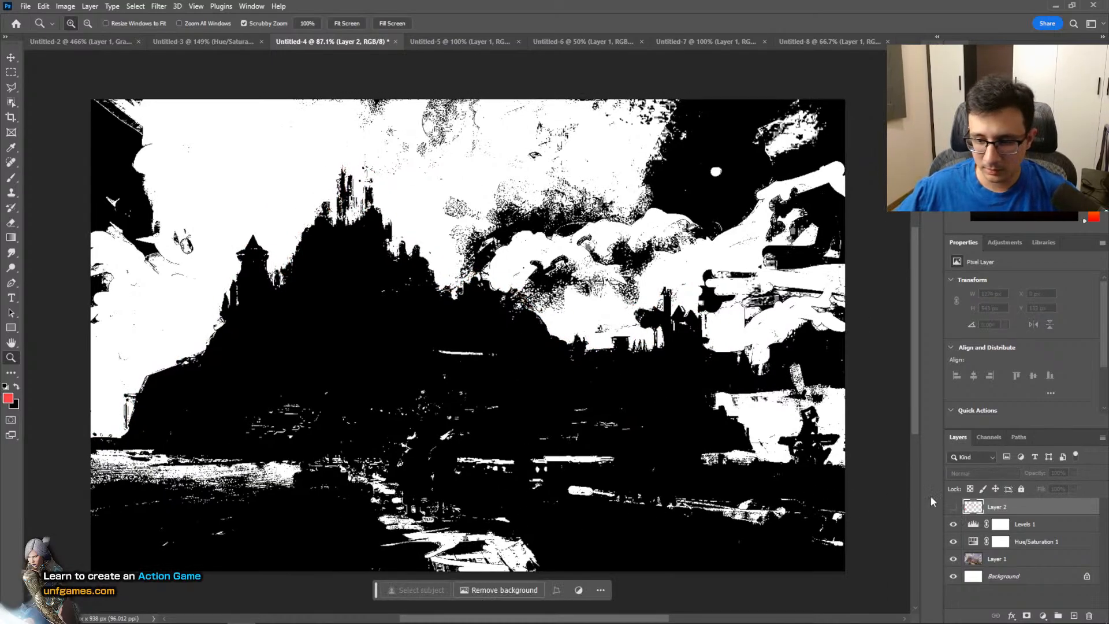
{"action": "left_click", "coordinate": [953, 506]}
Outline the walkway, the stone wall beside it and the area of the two hatted figures in red on Layer 2
{"action": "key", "text": "b"}
{"action": "mouse_move", "coordinate": [435, 563]}
{"action": "left_mouse_down"}
{"action": "mouse_move", "coordinate": [354, 471]}
{"action": "mouse_move", "coordinate": [407, 494]}
{"action": "left_mouse_up"}
{"action": "mouse_move", "coordinate": [479, 517]}
{"action": "left_mouse_down"}
{"action": "mouse_move", "coordinate": [524, 561]}
{"action": "mouse_move", "coordinate": [445, 559]}
{"action": "left_mouse_up"}
{"action": "mouse_move", "coordinate": [339, 468]}
{"action": "left_mouse_down"}
{"action": "mouse_move", "coordinate": [311, 469]}
{"action": "mouse_move", "coordinate": [323, 561]}
{"action": "mouse_move", "coordinate": [358, 484]}
{"action": "left_mouse_up"}
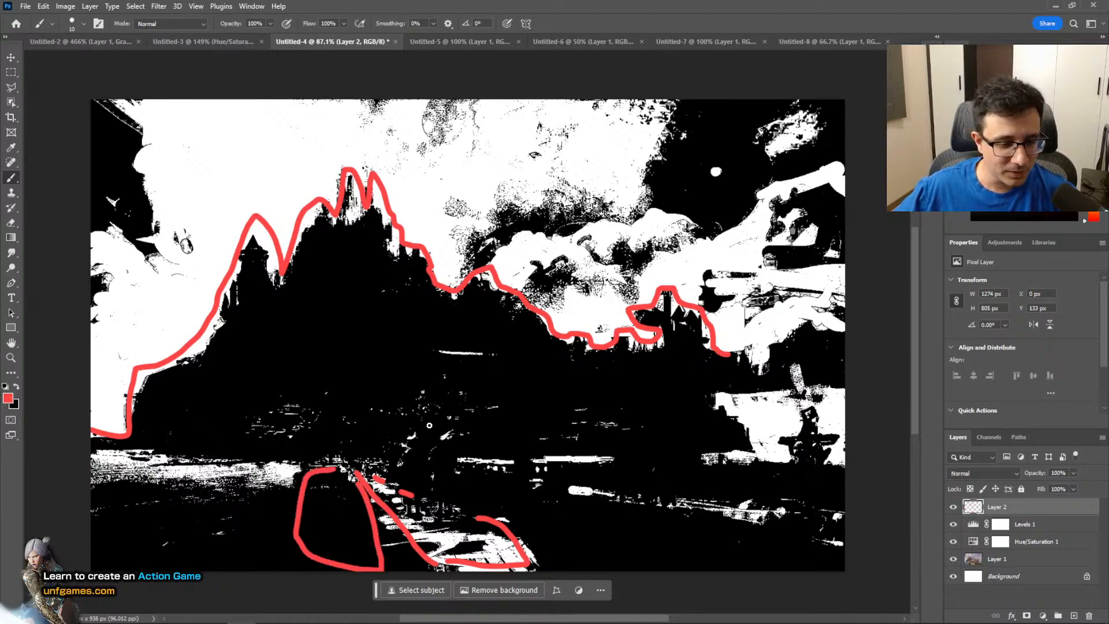
{"action": "mouse_move", "coordinate": [410, 423]}
{"action": "left_mouse_down"}
{"action": "mouse_move", "coordinate": [404, 461]}
{"action": "mouse_move", "coordinate": [459, 422]}
{"action": "left_mouse_up"}
Hide Layer 2, Levels 1 and Hue/Saturation 1 to show the painting in its original colours
{"action": "left_click", "coordinate": [953, 507]}
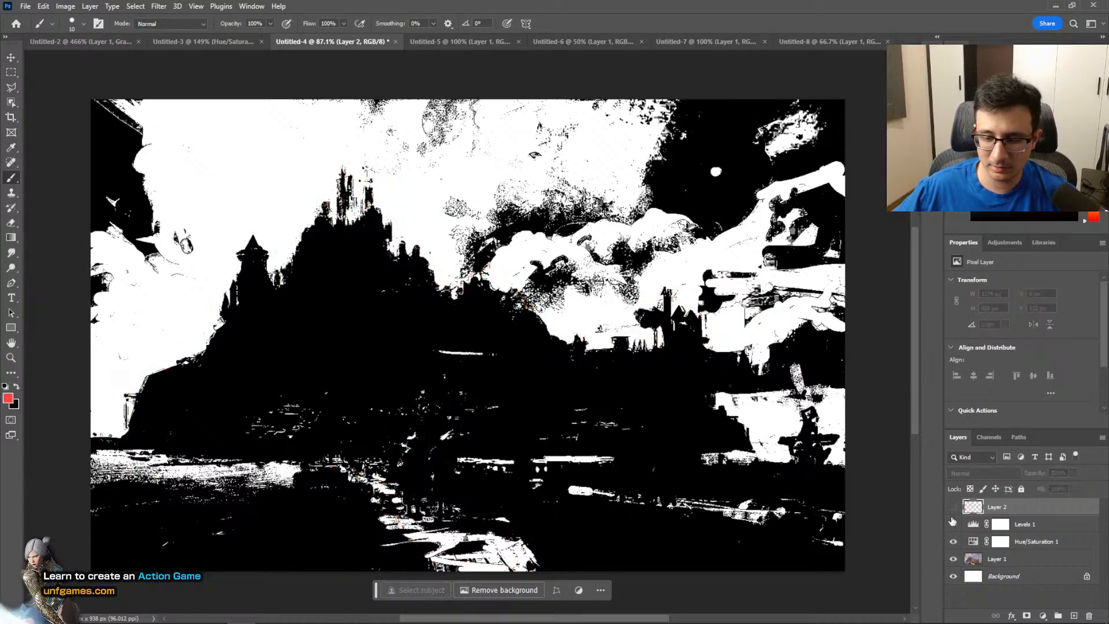
{"action": "left_click", "coordinate": [953, 523]}
{"action": "left_click", "coordinate": [953, 541]}
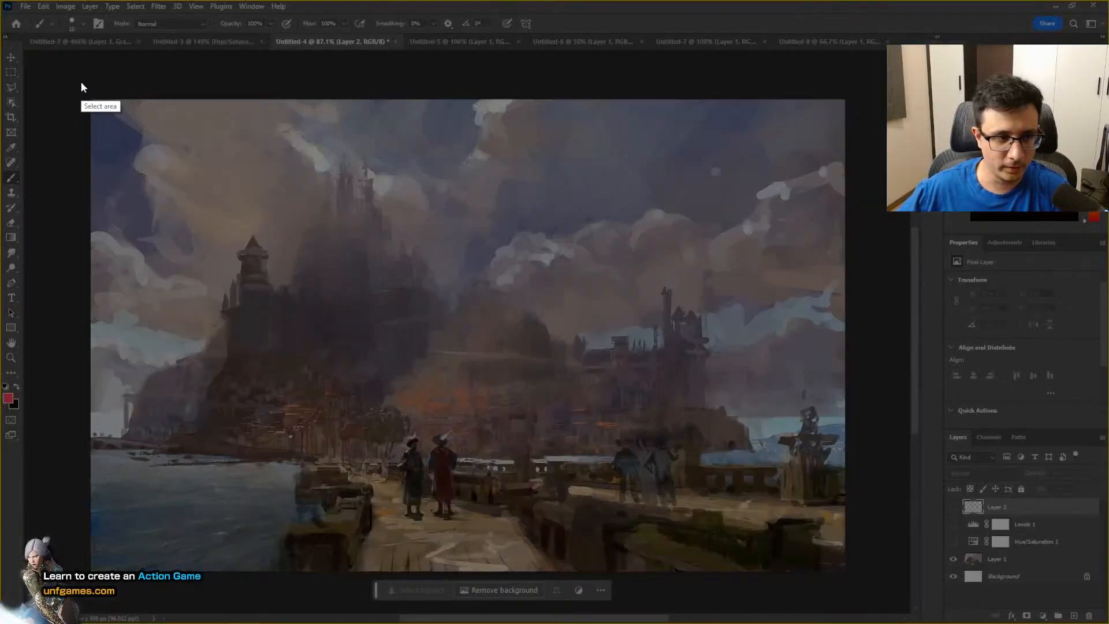
Capture the colour painting as a screen area and handwrite the title "Design Matrix" in red across the sky
{"action": "left_click_drag", "start_coordinate": [81, 82], "coordinate": [877, 586]}
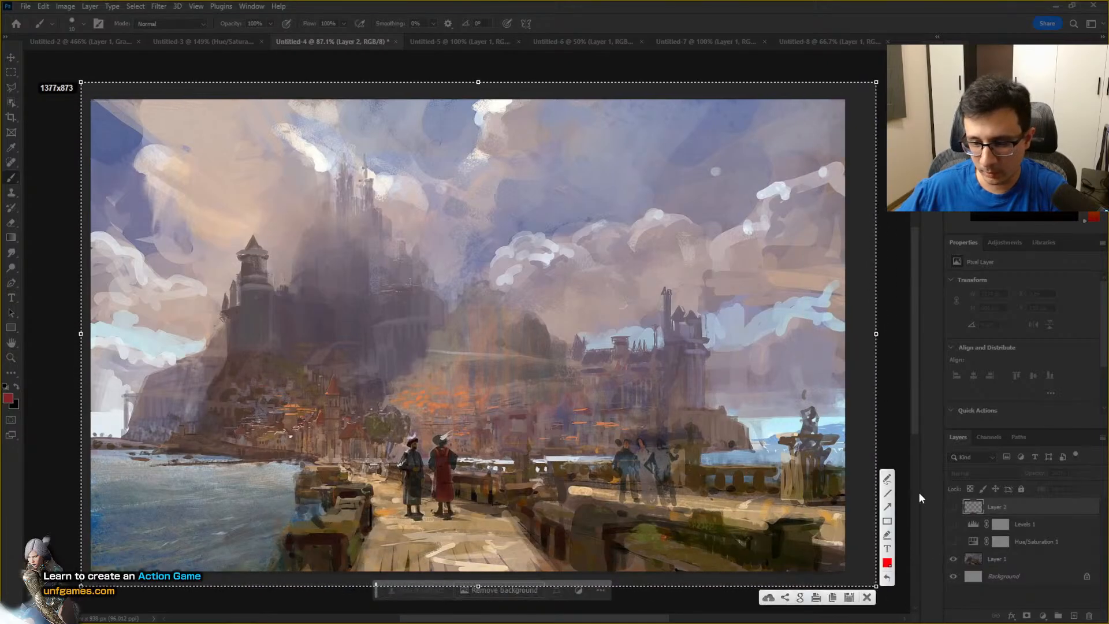
{"action": "mouse_move", "coordinate": [206, 129]}
{"action": "left_mouse_down"}
{"action": "mouse_move", "coordinate": [213, 186]}
{"action": "mouse_move", "coordinate": [245, 164]}
{"action": "mouse_move", "coordinate": [267, 173]}
{"action": "left_mouse_up"}
{"action": "mouse_move", "coordinate": [283, 150]}
{"action": "left_mouse_down"}
{"action": "mouse_move", "coordinate": [272, 172]}
{"action": "mouse_move", "coordinate": [296, 172]}
{"action": "left_mouse_up"}
{"action": "left_click_drag", "start_coordinate": [315, 153], "coordinate": [306, 183]}
{"action": "left_click_drag", "start_coordinate": [324, 174], "coordinate": [345, 172]}
{"action": "mouse_move", "coordinate": [403, 137]}
{"action": "left_mouse_down"}
{"action": "mouse_move", "coordinate": [402, 176]}
{"action": "mouse_move", "coordinate": [445, 167]}
{"action": "mouse_move", "coordinate": [470, 145]}
{"action": "mouse_move", "coordinate": [536, 165]}
{"action": "left_mouse_up"}
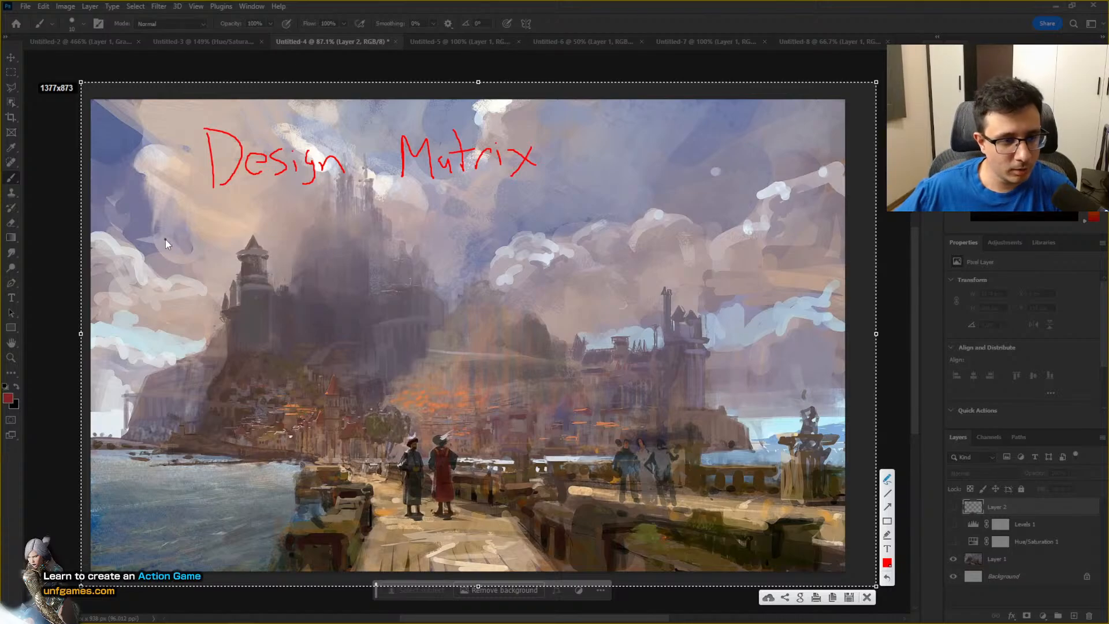
Handwrite "Contrast" below the title and draw a vertical and a horizontal axis beside it
{"action": "left_click_drag", "start_coordinate": [179, 274], "coordinate": [214, 275]}
{"action": "mouse_move", "coordinate": [224, 231]}
{"action": "left_mouse_down"}
{"action": "mouse_move", "coordinate": [230, 270]}
{"action": "mouse_move", "coordinate": [249, 247]}
{"action": "mouse_move", "coordinate": [291, 267]}
{"action": "left_mouse_up"}
{"action": "mouse_move", "coordinate": [301, 224]}
{"action": "left_mouse_down"}
{"action": "mouse_move", "coordinate": [332, 404]}
{"action": "mouse_move", "coordinate": [617, 408]}
{"action": "left_mouse_up"}
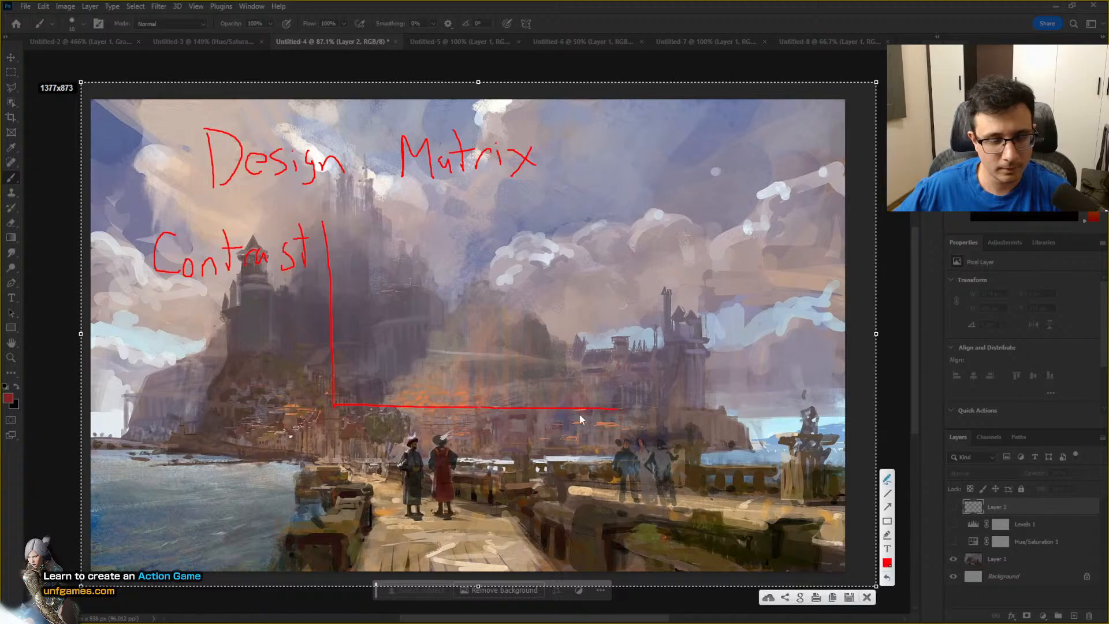
Handwrite "Intensity" beneath the horizontal axis as its label
{"action": "left_click_drag", "start_coordinate": [377, 429], "coordinate": [378, 452]}
{"action": "left_click_drag", "start_coordinate": [372, 428], "coordinate": [385, 428]}
{"action": "left_click_drag", "start_coordinate": [372, 452], "coordinate": [383, 452]}
{"action": "left_click_drag", "start_coordinate": [400, 448], "coordinate": [417, 457]}
{"action": "mouse_move", "coordinate": [422, 425]}
{"action": "left_mouse_down"}
{"action": "mouse_move", "coordinate": [424, 452]}
{"action": "mouse_move", "coordinate": [433, 433]}
{"action": "mouse_move", "coordinate": [445, 456]}
{"action": "mouse_move", "coordinate": [462, 447]}
{"action": "mouse_move", "coordinate": [487, 459]}
{"action": "mouse_move", "coordinate": [505, 439]}
{"action": "mouse_move", "coordinate": [516, 448]}
{"action": "left_mouse_up"}
{"action": "left_click_drag", "start_coordinate": [525, 433], "coordinate": [501, 463]}
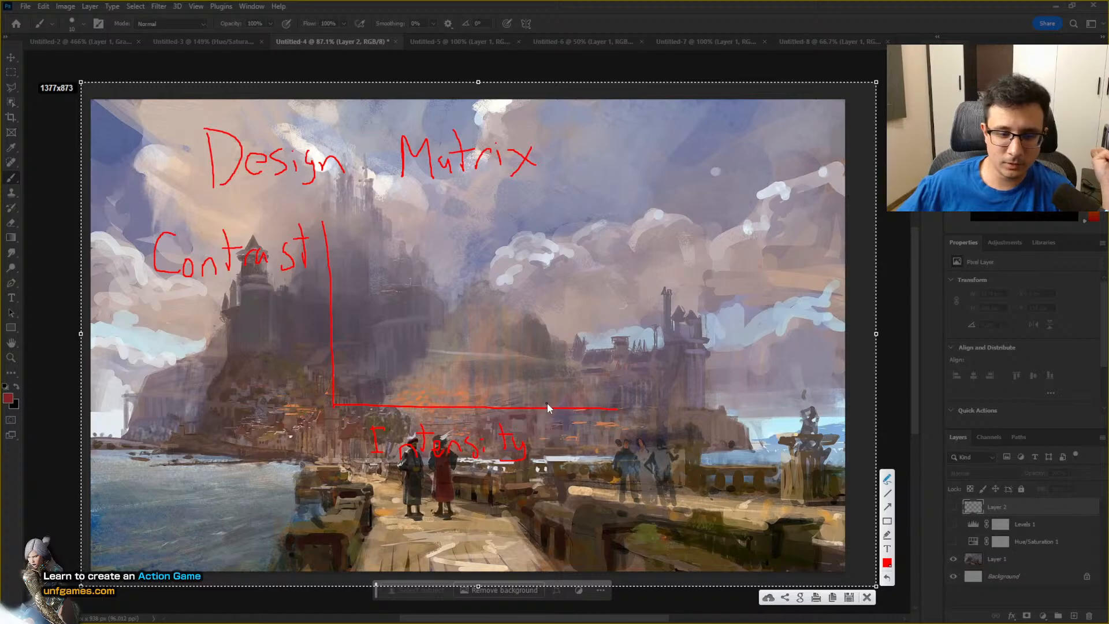
Close the matrix into a box and draw a horizontal line from the middle of the Contrast axis to its centre
{"action": "left_click_drag", "start_coordinate": [549, 222], "coordinate": [549, 390]}
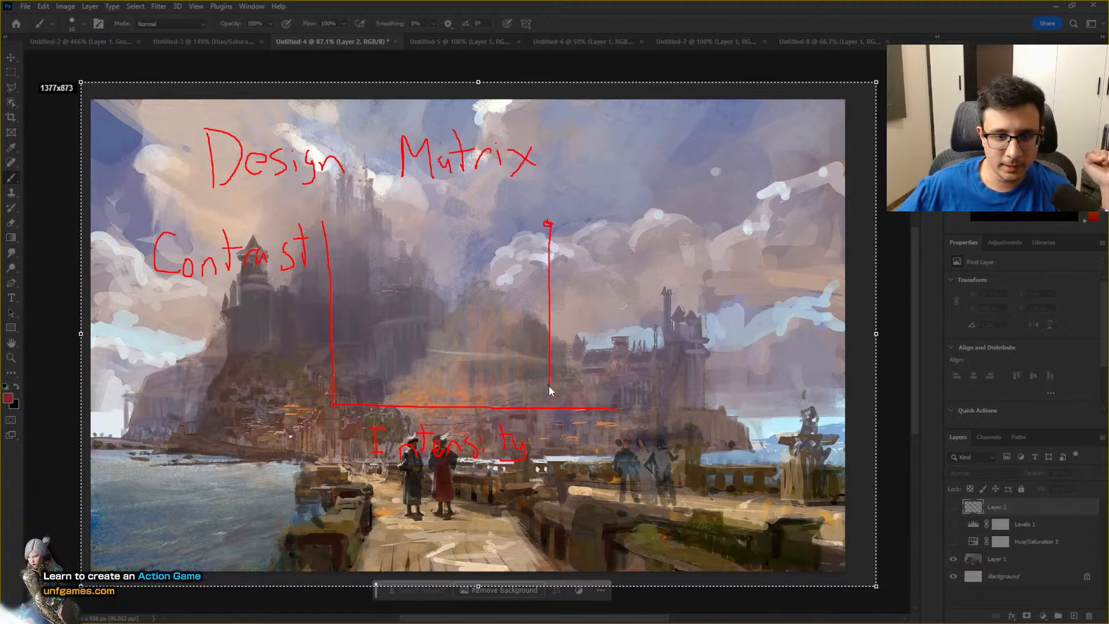
{"action": "left_click_drag", "start_coordinate": [548, 225], "coordinate": [322, 236]}
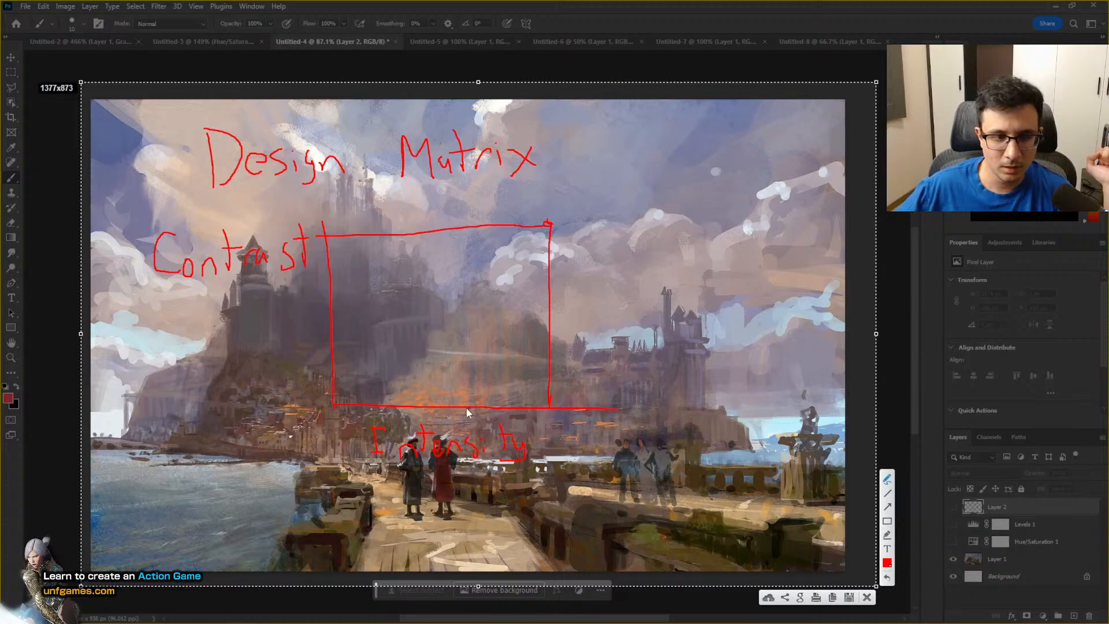
{"action": "left_click_drag", "start_coordinate": [332, 312], "coordinate": [350, 312]}
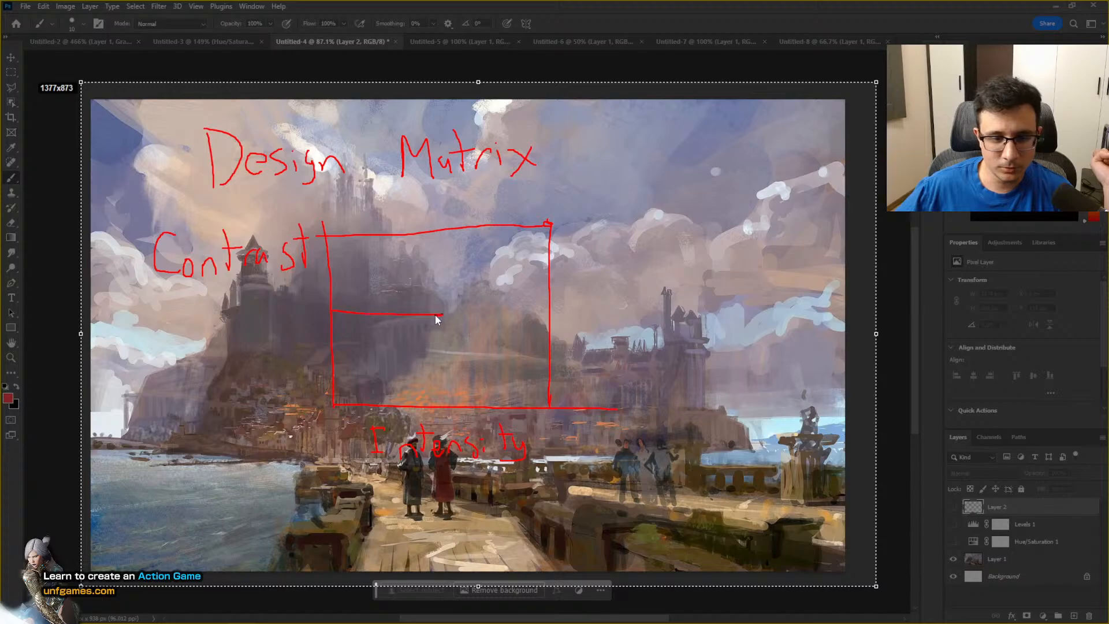
{"action": "left_click_drag", "start_coordinate": [435, 314], "coordinate": [435, 314]}
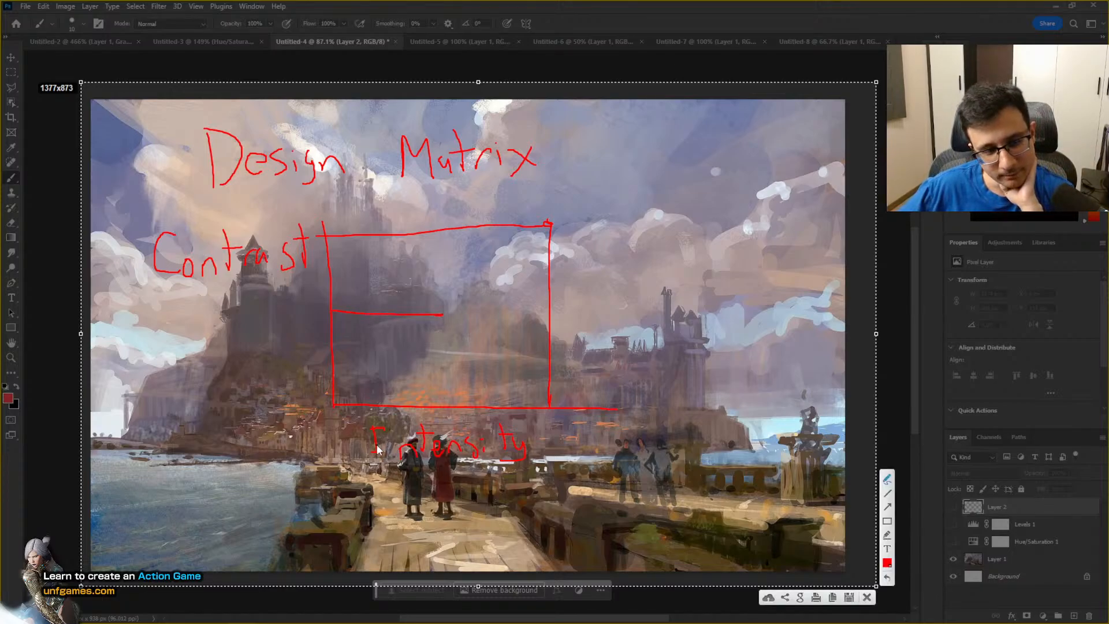
Cross out the "Intensity" label and handwrite "Ratio" below it
{"action": "mouse_move", "coordinate": [359, 438]}
{"action": "left_mouse_down"}
{"action": "mouse_move", "coordinate": [537, 448]}
{"action": "mouse_move", "coordinate": [361, 442]}
{"action": "left_mouse_up"}
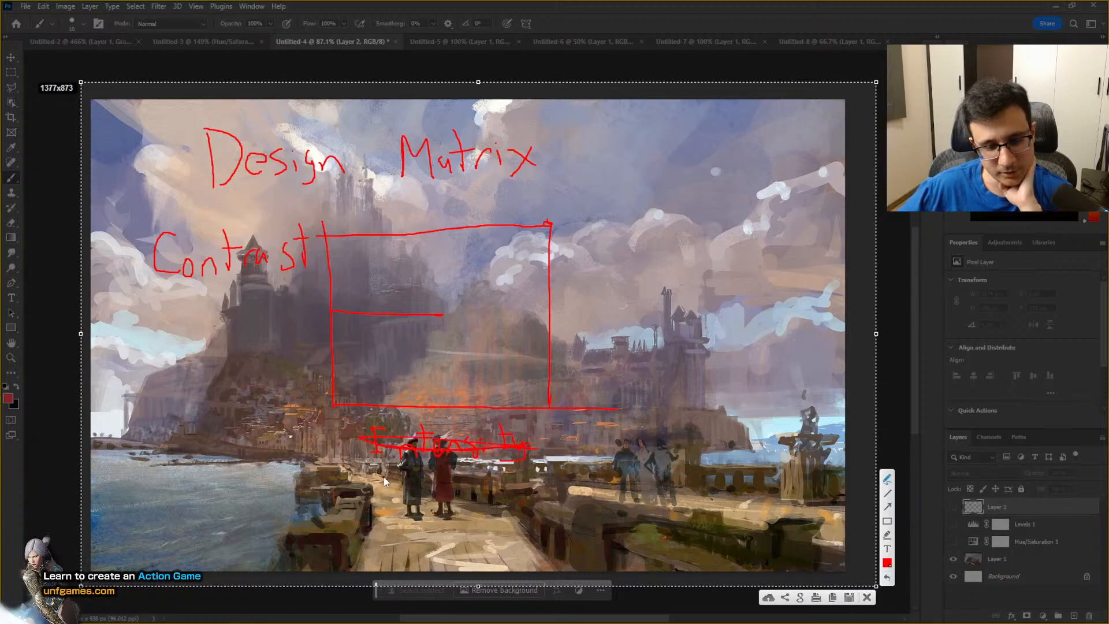
{"action": "left_click_drag", "start_coordinate": [400, 475], "coordinate": [465, 491]}
{"action": "mouse_move", "coordinate": [404, 455]}
{"action": "left_mouse_down"}
{"action": "mouse_move", "coordinate": [508, 452]}
{"action": "mouse_move", "coordinate": [384, 448]}
{"action": "mouse_move", "coordinate": [505, 452]}
{"action": "left_mouse_up"}
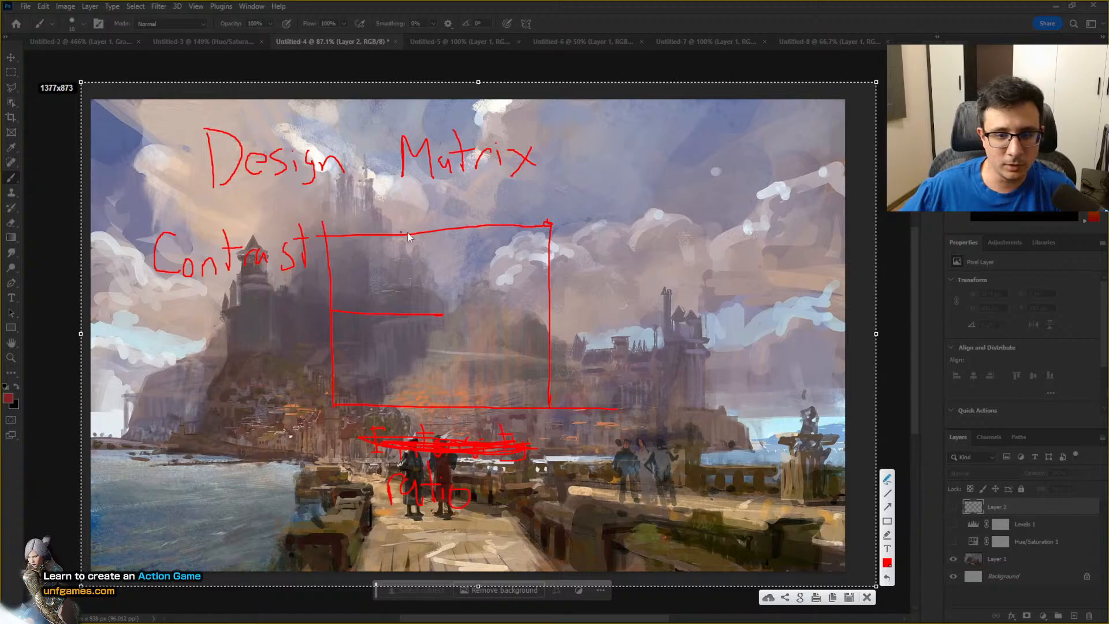
Mark the matrix's upper-right corner and its centre point in red, and discard the capture
{"action": "mouse_move", "coordinate": [547, 225]}
{"action": "left_mouse_down"}
{"action": "mouse_move", "coordinate": [555, 217]}
{"action": "mouse_move", "coordinate": [549, 234]}
{"action": "left_mouse_up"}
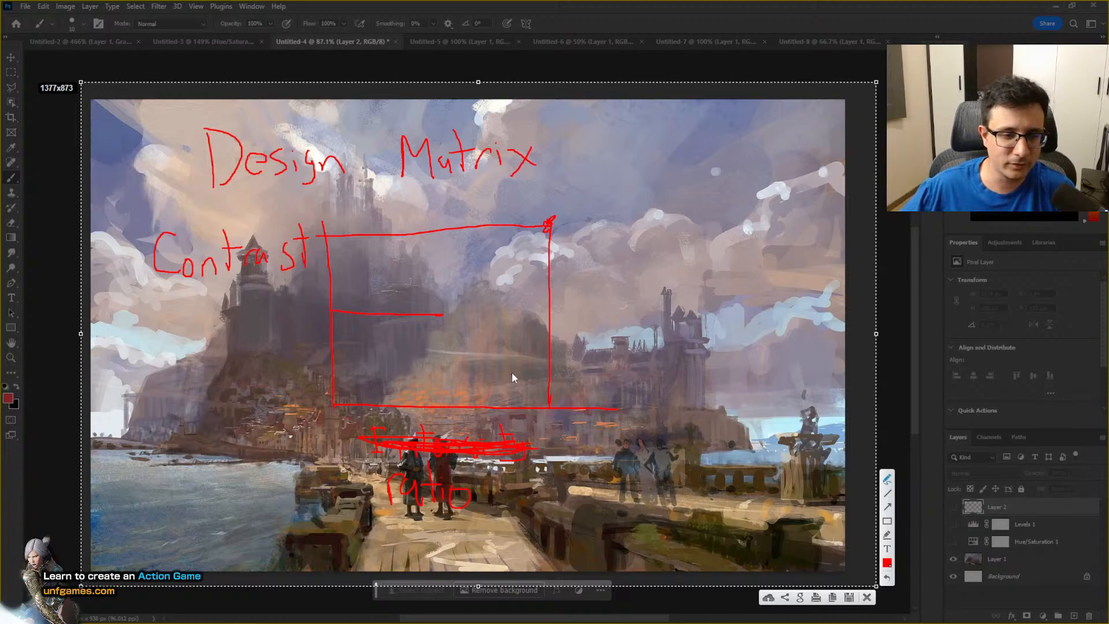
{"action": "left_click_drag", "start_coordinate": [436, 316], "coordinate": [461, 324]}
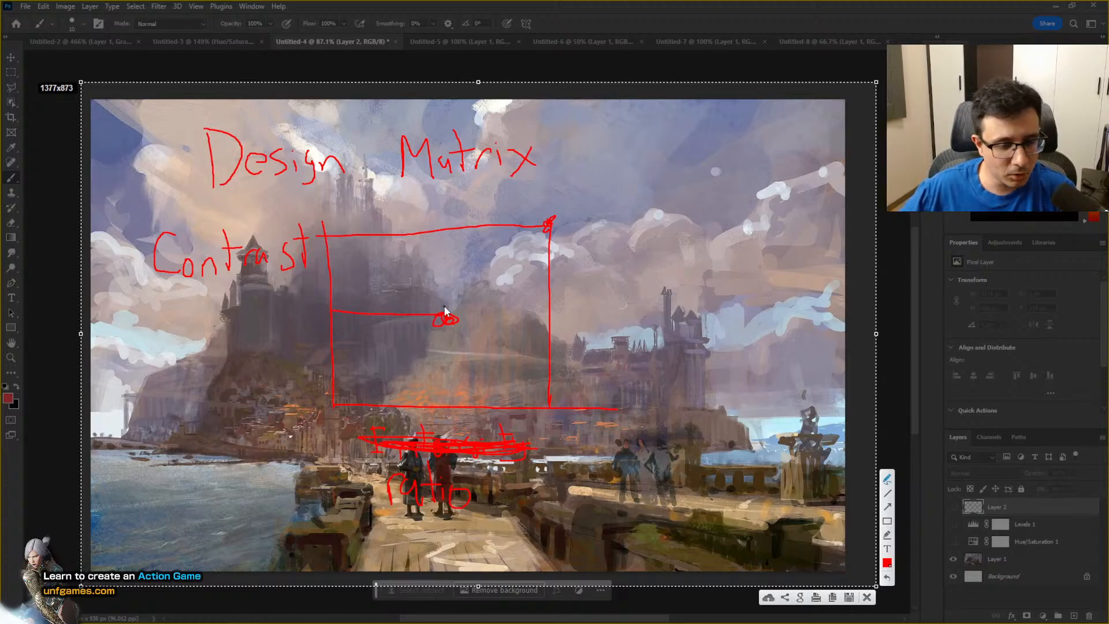
{"action": "left_click", "coordinate": [867, 597]}
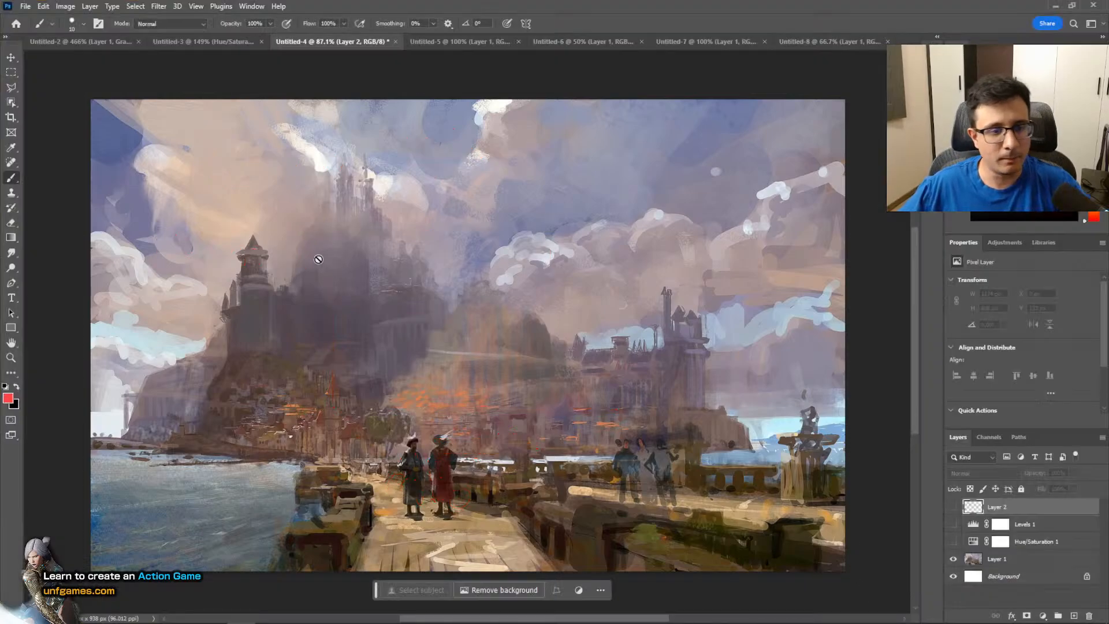
Compare the castle painting in colour, in grayscale with Hue/Saturation 1, and in pure black and white with Levels 1
{"action": "left_click", "coordinate": [953, 523]}
{"action": "left_click", "coordinate": [953, 524]}
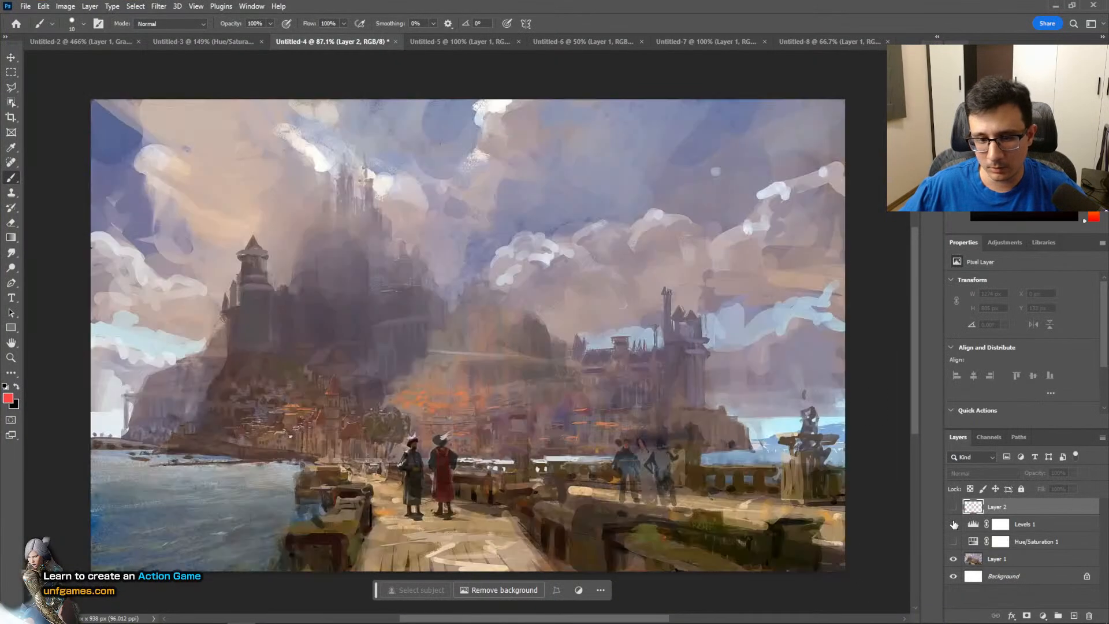
{"action": "left_click", "coordinate": [953, 541]}
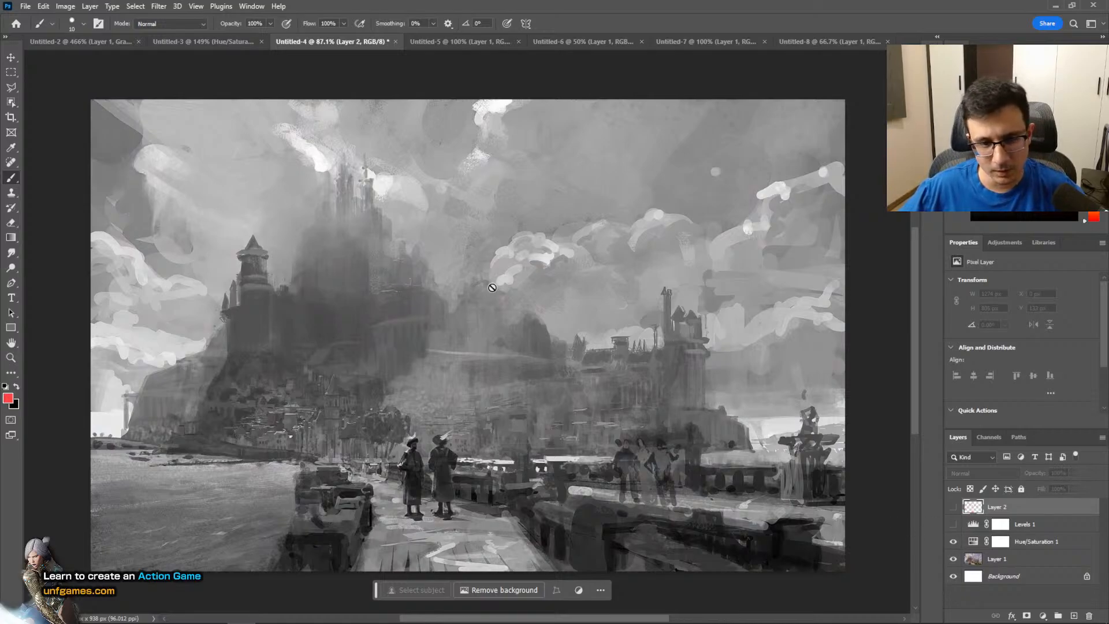
{"action": "left_click", "coordinate": [953, 524]}
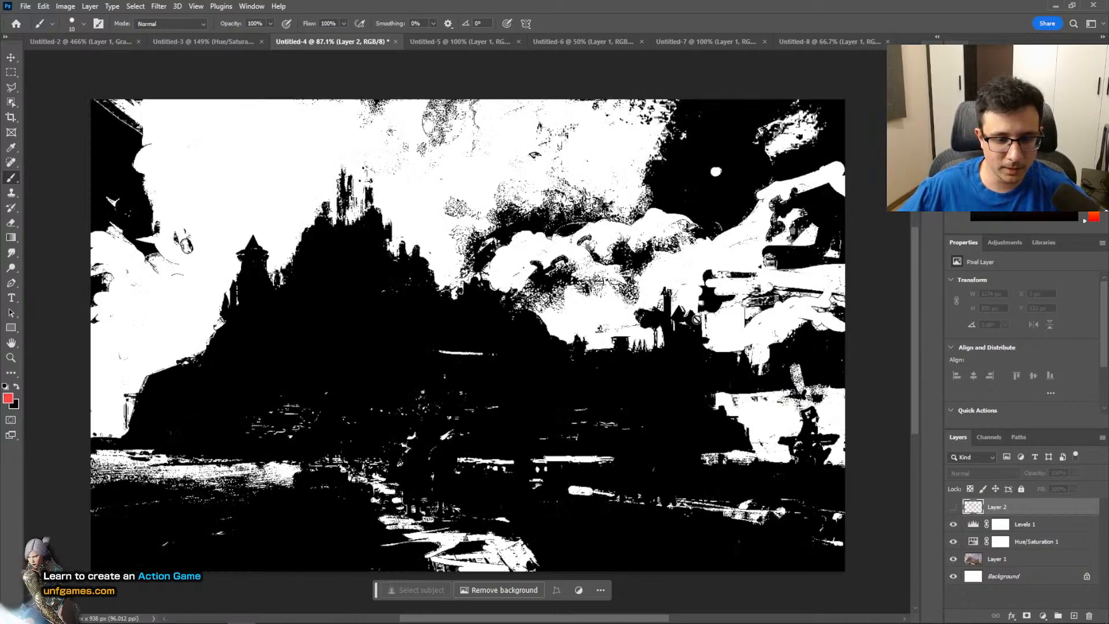
{"action": "left_click", "coordinate": [954, 524]}
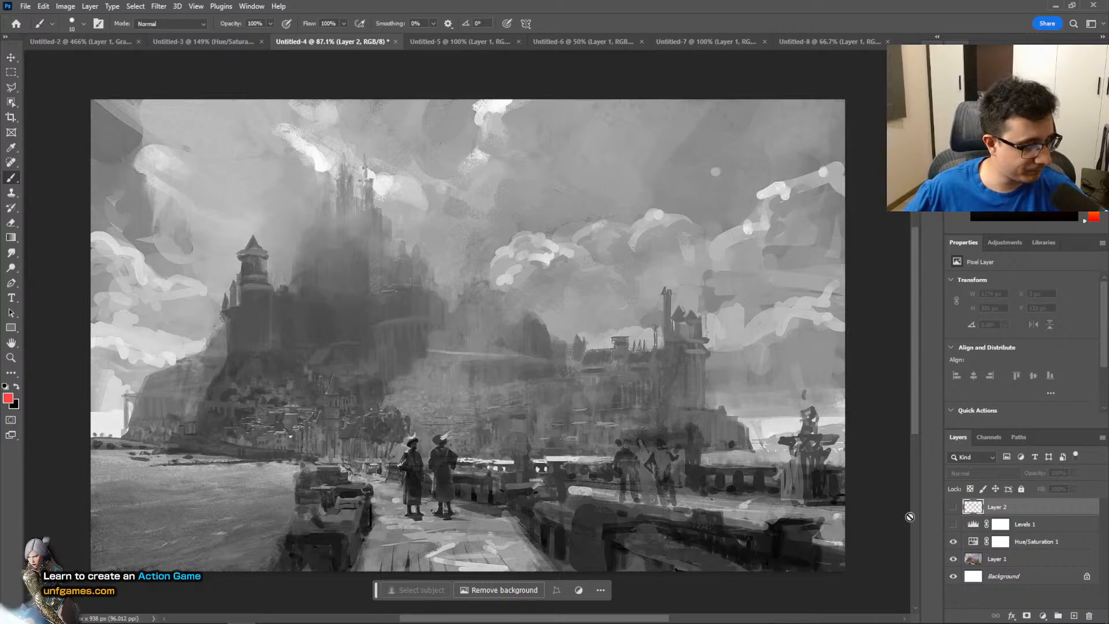
{"action": "left_click", "coordinate": [952, 524]}
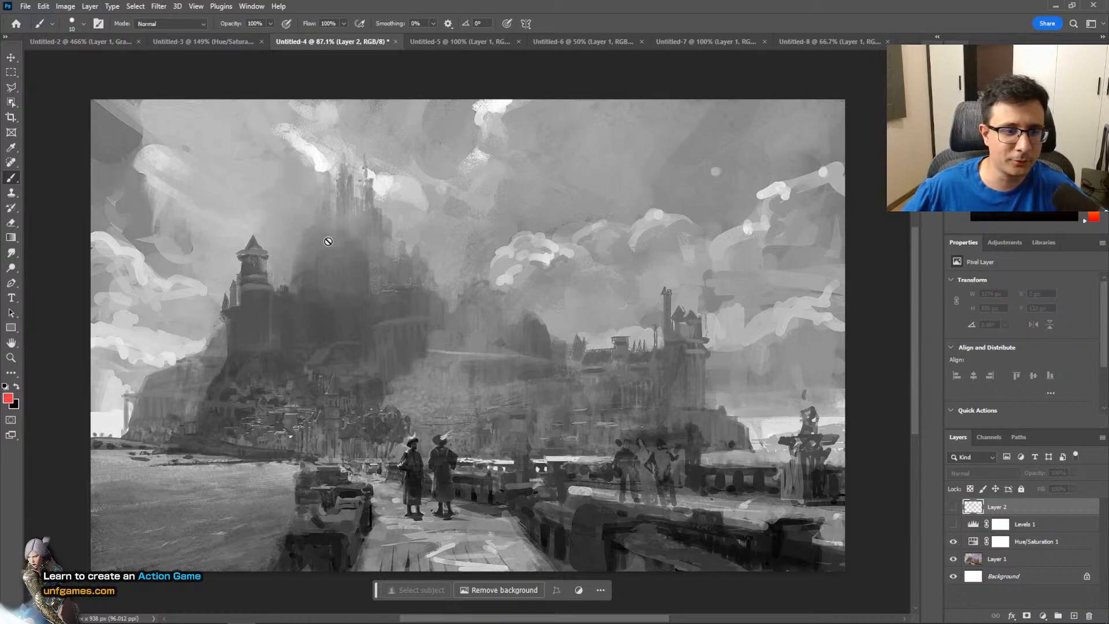
Examine the castle towers up close in grayscale and with Levels 1 shown
{"action": "key", "text": "z"}
{"action": "left_click_drag", "start_coordinate": [328, 242], "coordinate": [398, 243]}
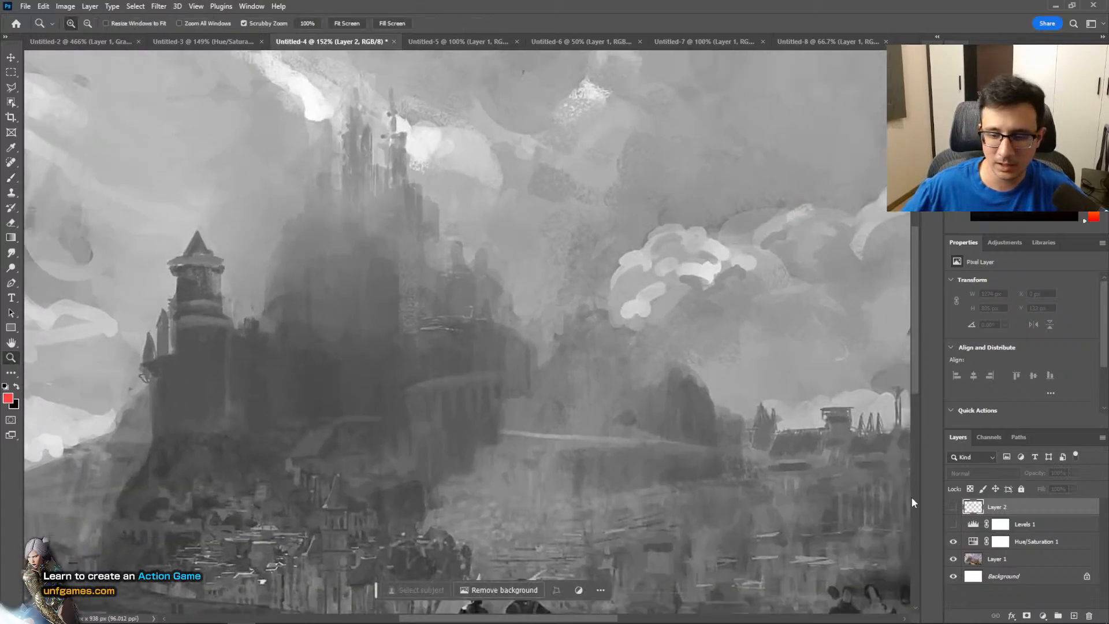
{"action": "left_click", "coordinate": [953, 524]}
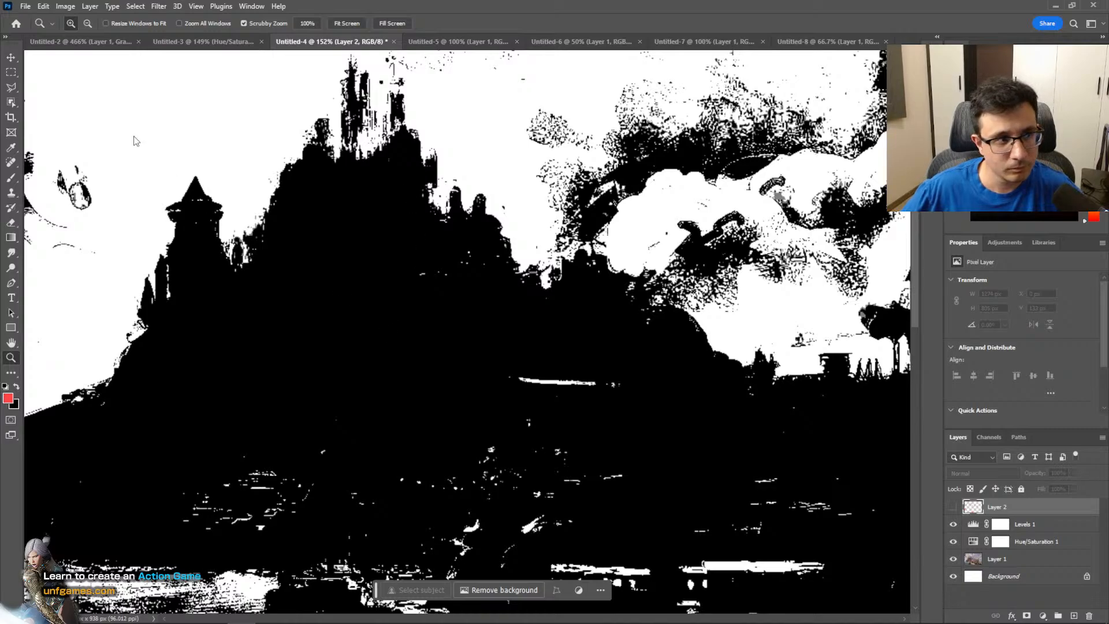
{"action": "key", "text": "v"}
{"action": "key", "text": "z"}
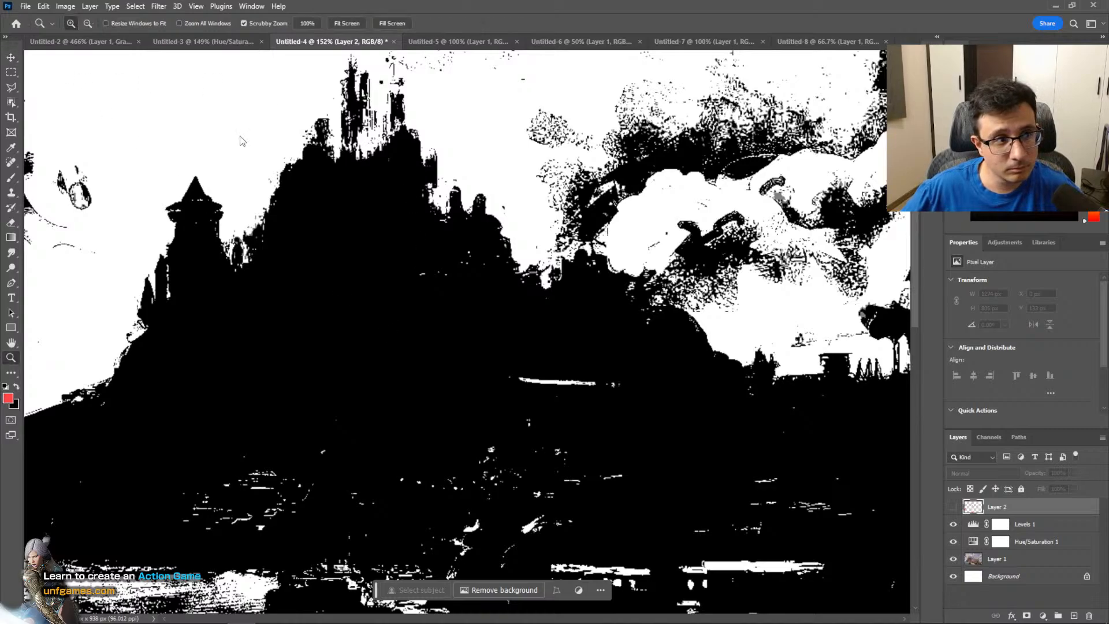
{"action": "left_click", "coordinate": [13, 59]}
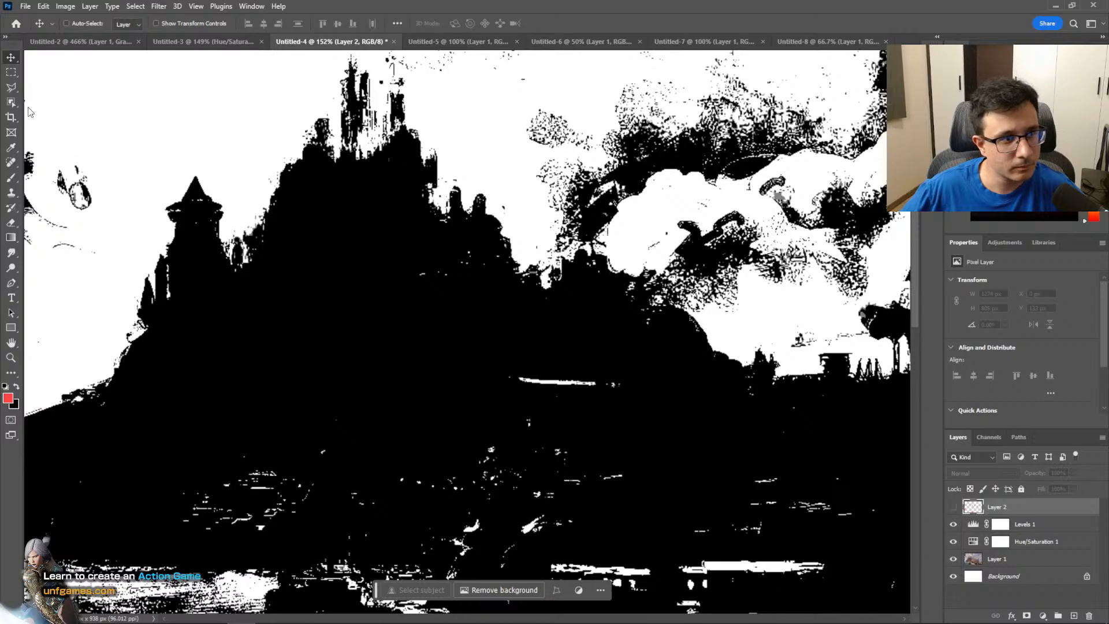
Compare the Untitled-5 painting of the reclining figure with the Untitled-4 castle painting
{"action": "left_click", "coordinate": [449, 43]}
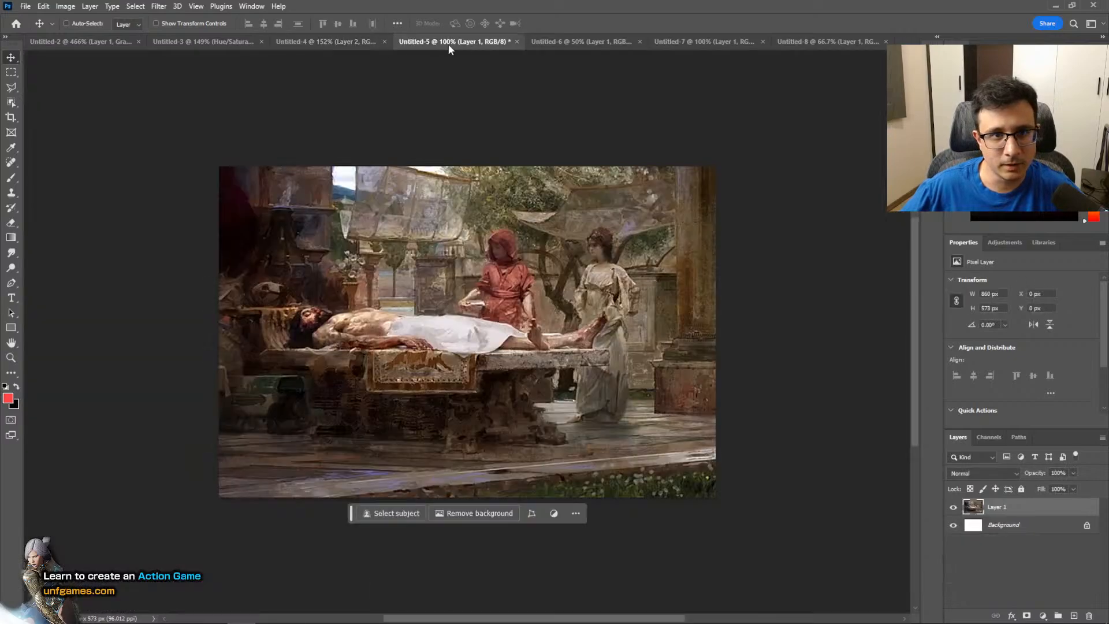
{"action": "left_click", "coordinate": [356, 45]}
{"action": "left_click", "coordinate": [435, 45]}
{"action": "key", "text": "z"}
{"action": "mouse_move", "coordinate": [512, 187]}
{"action": "left_mouse_down"}
{"action": "mouse_move", "coordinate": [483, 186]}
{"action": "mouse_move", "coordinate": [497, 173]}
{"action": "left_mouse_up"}
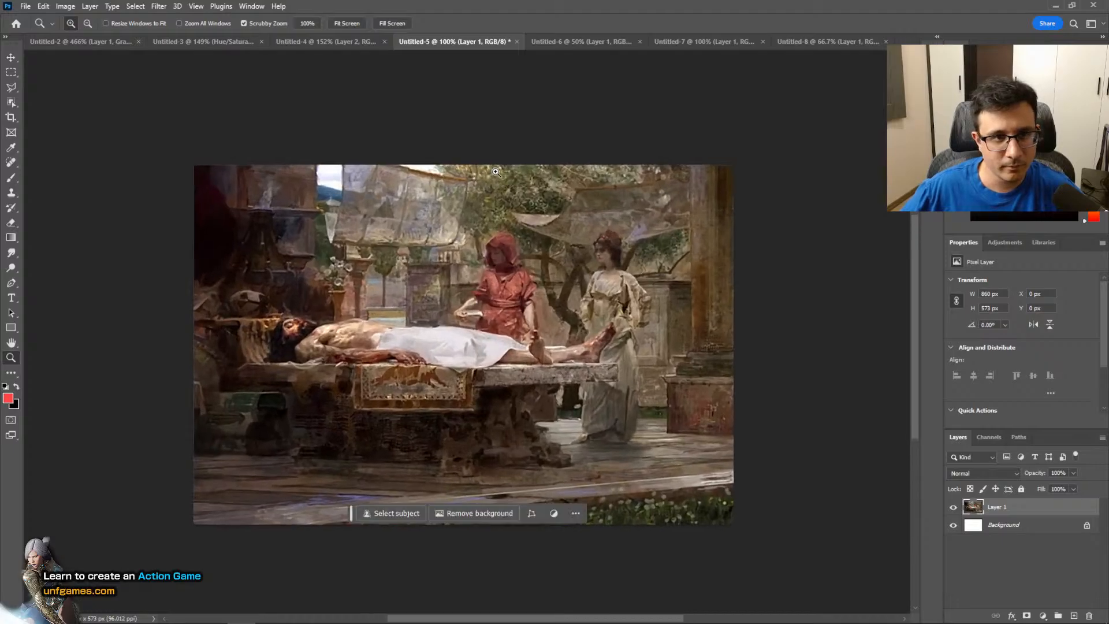
{"action": "left_click", "coordinate": [332, 44]}
{"action": "left_click", "coordinate": [452, 43]}
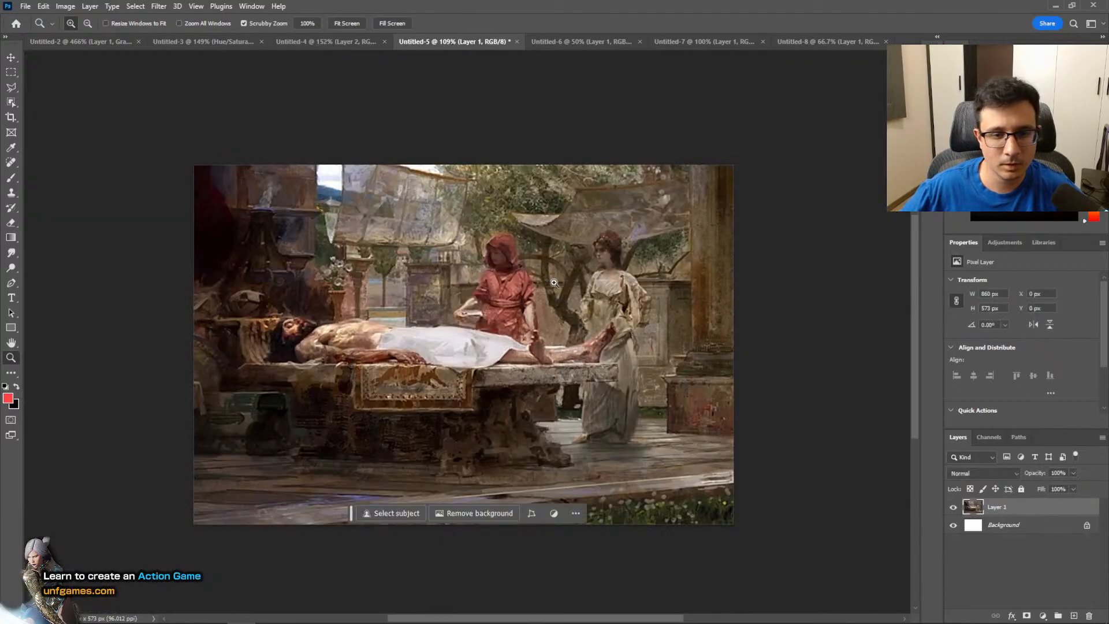
Reduce the reclining-figure painting to pure black and white using Hue/Saturation with saturation -100 and Levels with input values 78 and 80
{"action": "left_click", "coordinate": [1041, 614]}
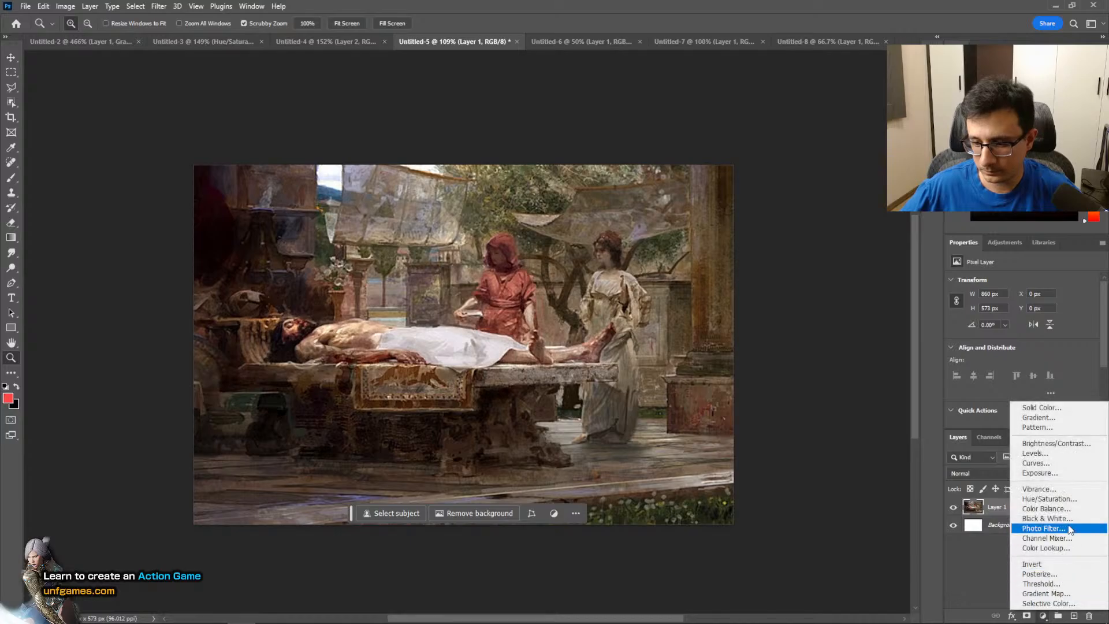
{"action": "left_click", "coordinate": [1034, 503]}
{"action": "left_click_drag", "start_coordinate": [1021, 347], "coordinate": [946, 346]}
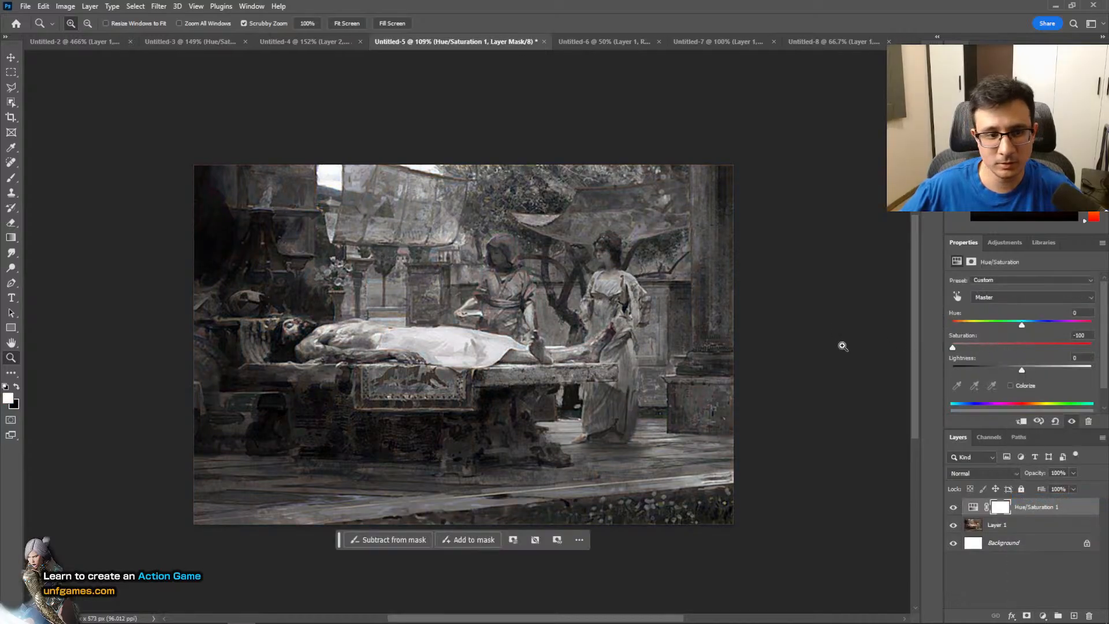
{"action": "left_click", "coordinate": [1043, 614]}
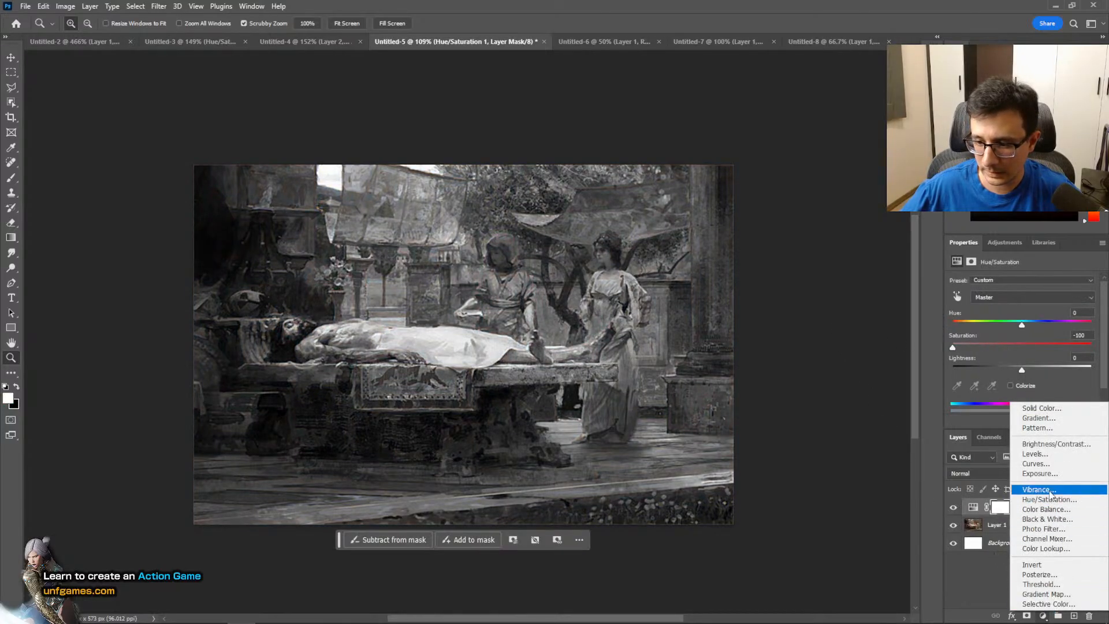
{"action": "left_click", "coordinate": [1033, 456]}
{"action": "mouse_move", "coordinate": [1099, 369]}
{"action": "left_mouse_down"}
{"action": "mouse_move", "coordinate": [983, 372]}
{"action": "mouse_move", "coordinate": [1005, 376]}
{"action": "mouse_move", "coordinate": [973, 365]}
{"action": "mouse_move", "coordinate": [1000, 368]}
{"action": "mouse_move", "coordinate": [999, 379]}
{"action": "mouse_move", "coordinate": [991, 364]}
{"action": "mouse_move", "coordinate": [1007, 365]}
{"action": "left_mouse_up"}
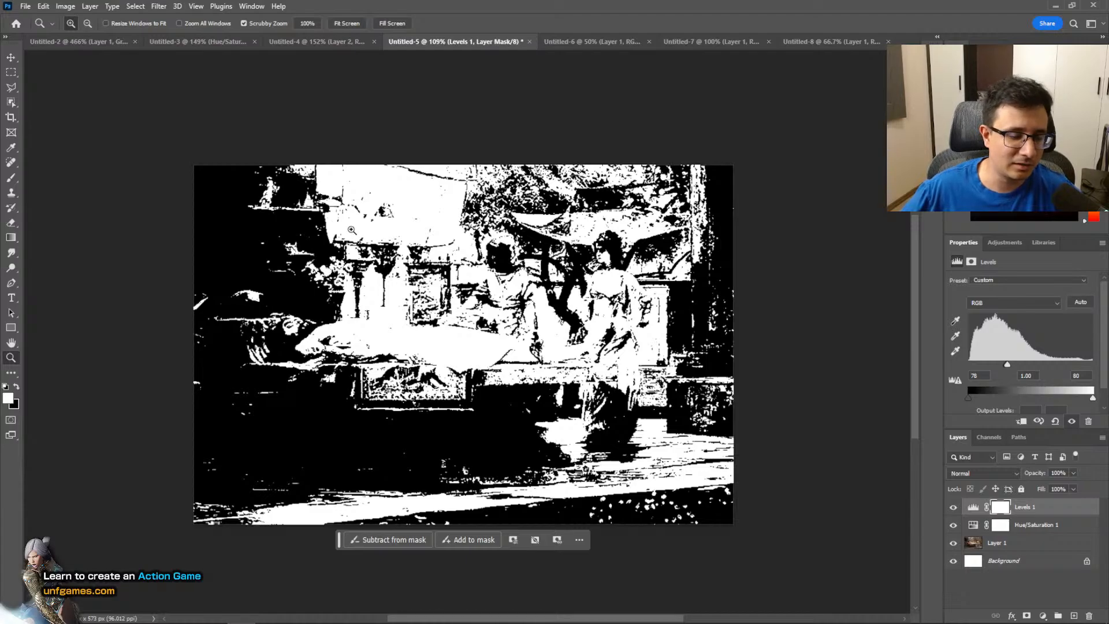
Compare the reclining-figure painting in grayscale and in pure black and white by toggling Levels 1, leaving it hidden
{"action": "left_click", "coordinate": [953, 507]}
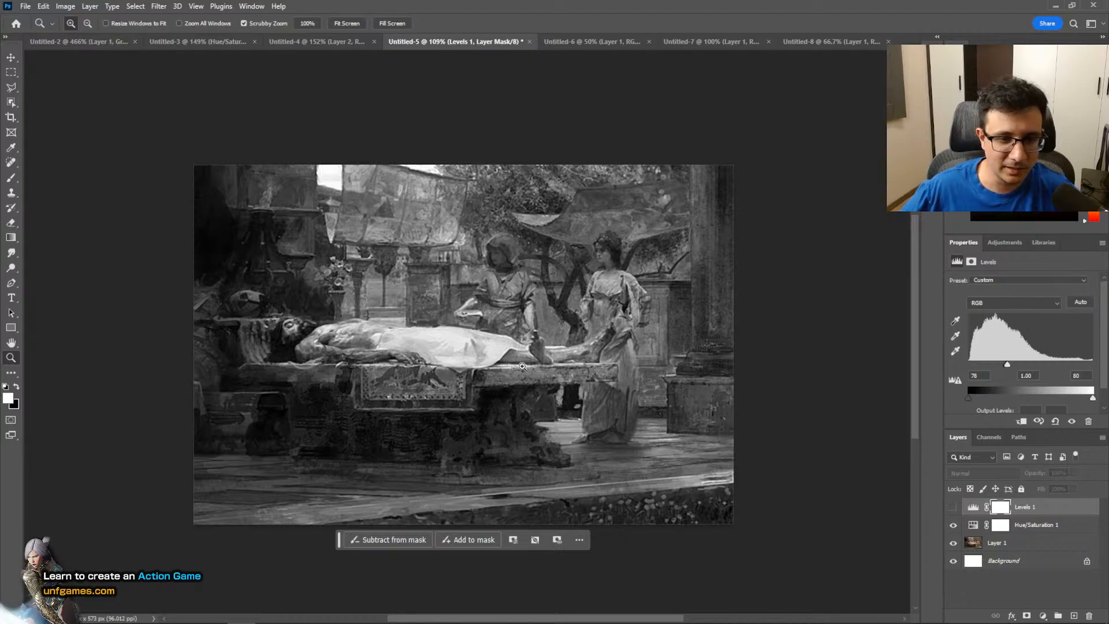
{"action": "left_click", "coordinate": [954, 507]}
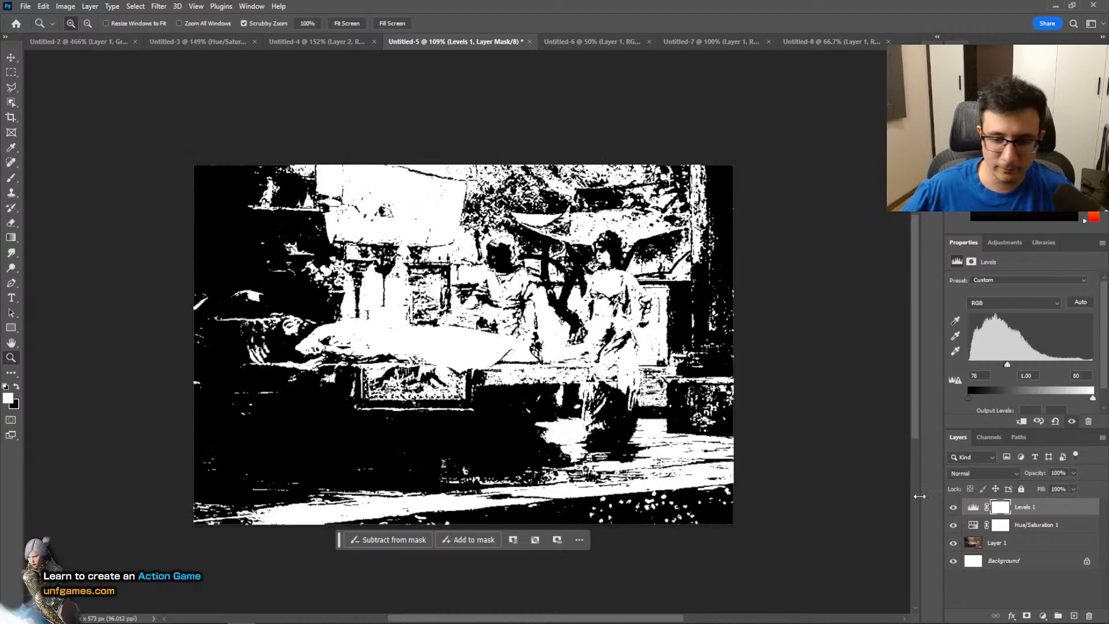
{"action": "left_click", "coordinate": [953, 507]}
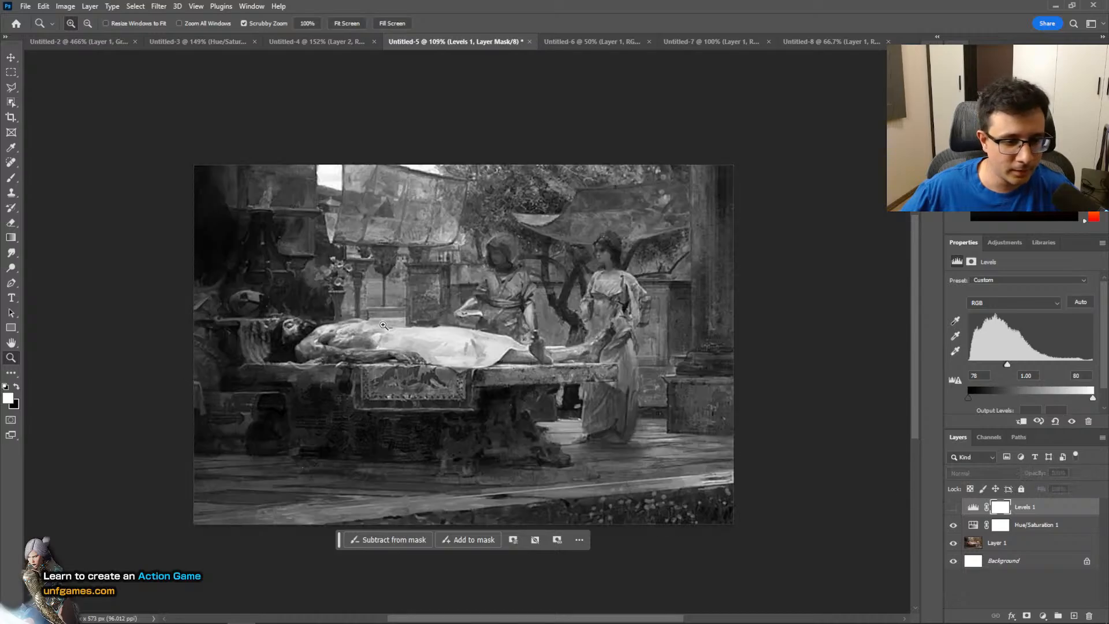
{"action": "left_click", "coordinate": [953, 507]}
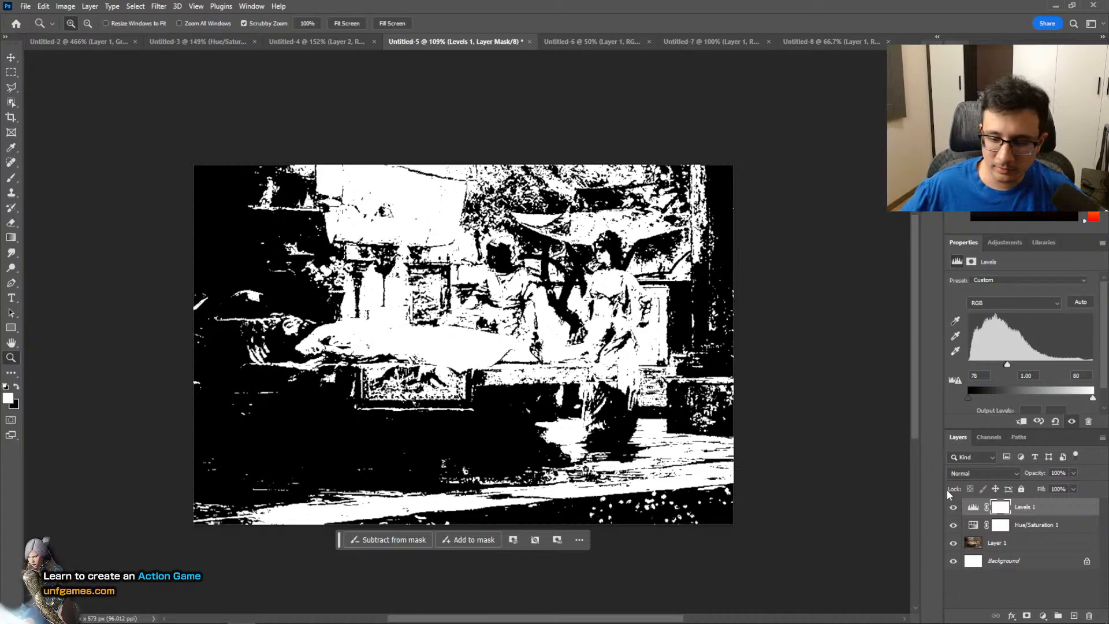
{"action": "left_click", "coordinate": [954, 507]}
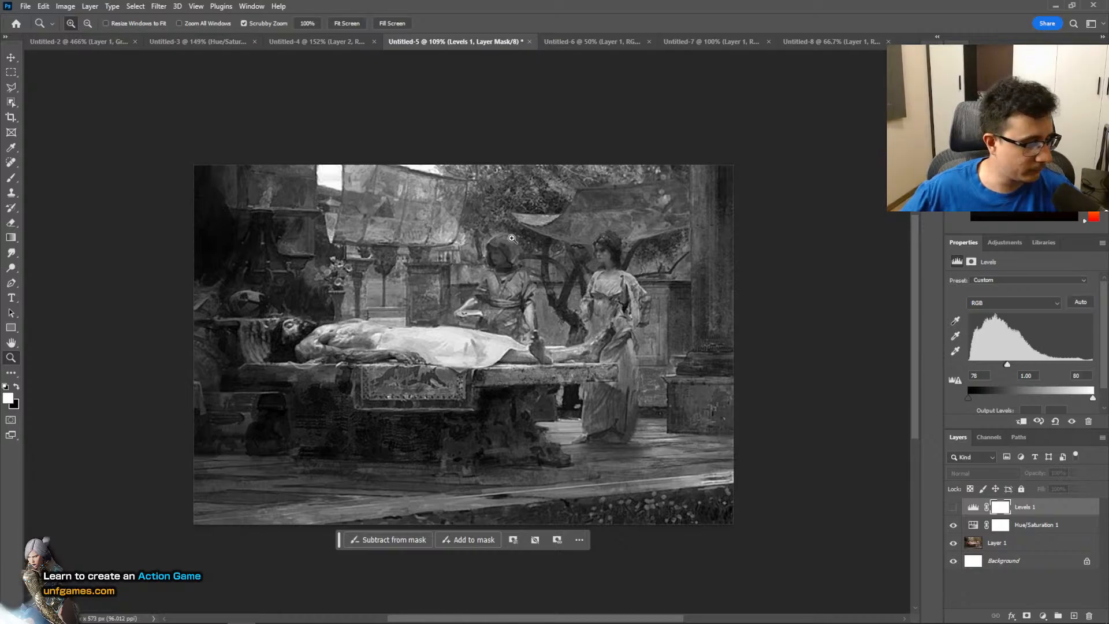
Desaturate the Untitled-6 cottage painting with Hue/Saturation at saturation -100 and inspect the figures near the doorway up close
{"action": "left_click", "coordinate": [586, 43]}
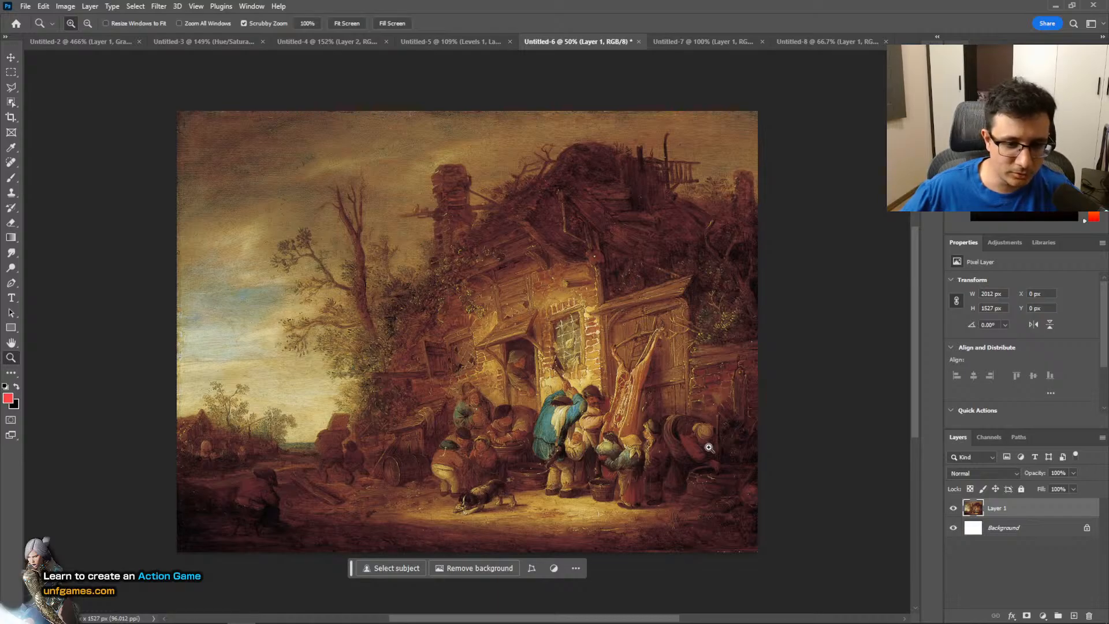
{"action": "left_click", "coordinate": [1042, 616]}
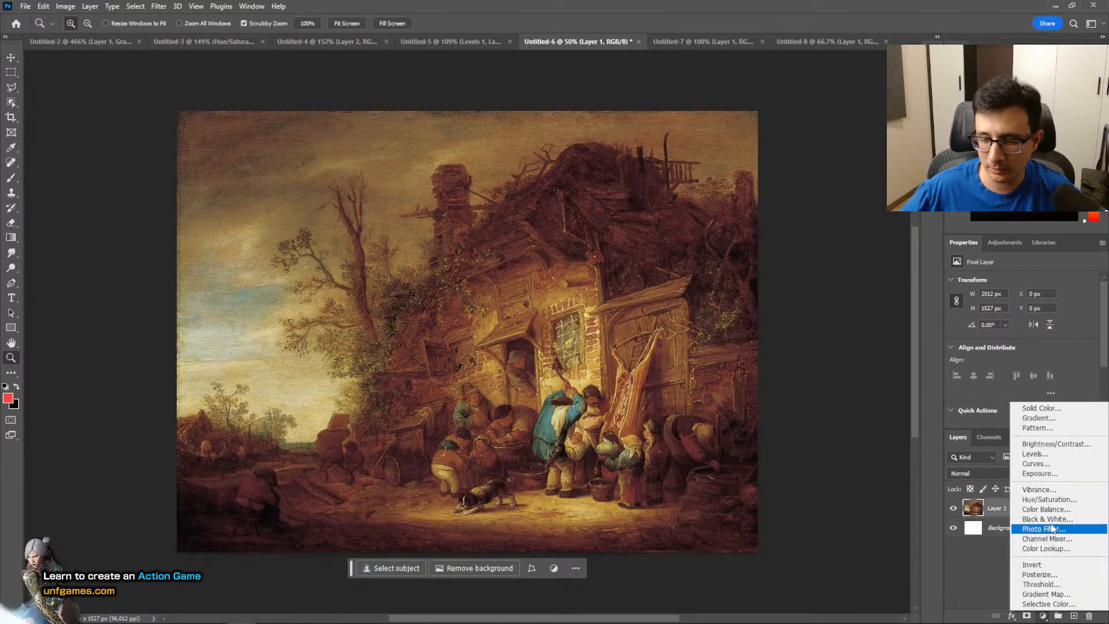
{"action": "left_click", "coordinate": [1049, 499]}
{"action": "left_click_drag", "start_coordinate": [1023, 349], "coordinate": [953, 348]}
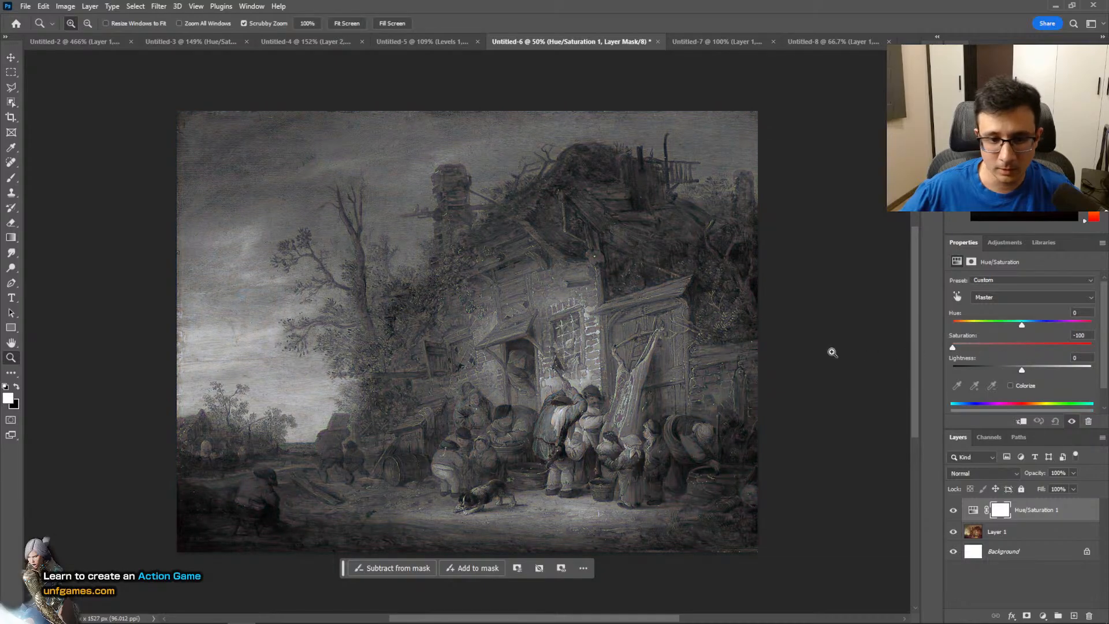
{"action": "left_click_drag", "start_coordinate": [567, 383], "coordinate": [613, 364]}
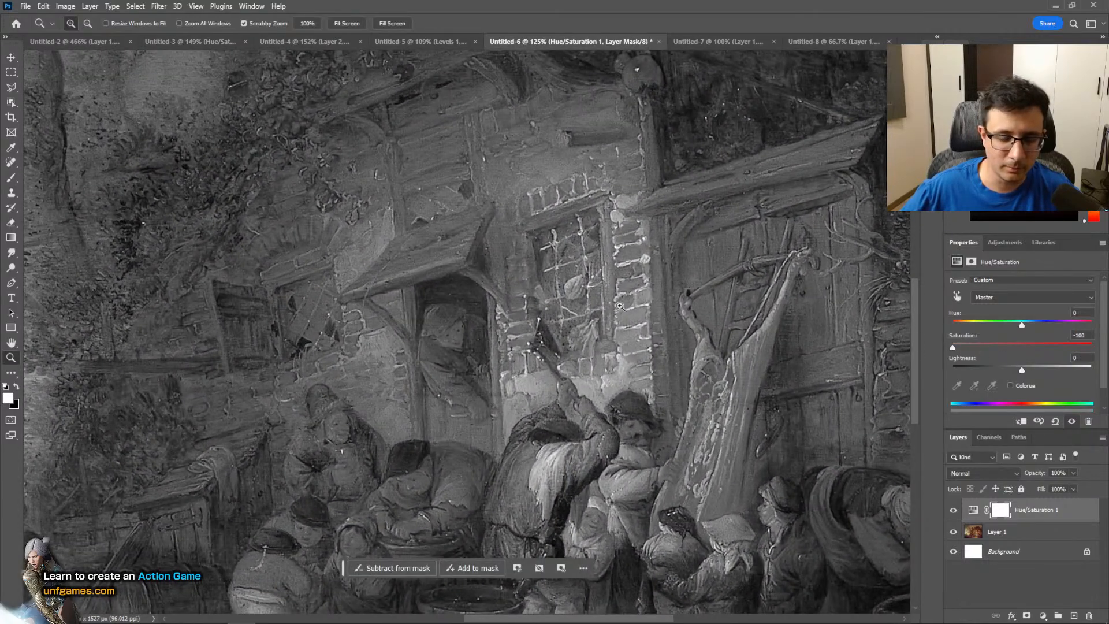
{"action": "mouse_move", "coordinate": [620, 306]}
{"action": "left_mouse_down"}
{"action": "mouse_move", "coordinate": [603, 290]}
{"action": "mouse_move", "coordinate": [615, 270]}
{"action": "left_mouse_up"}
{"action": "left_click_drag", "start_coordinate": [574, 334], "coordinate": [546, 339]}
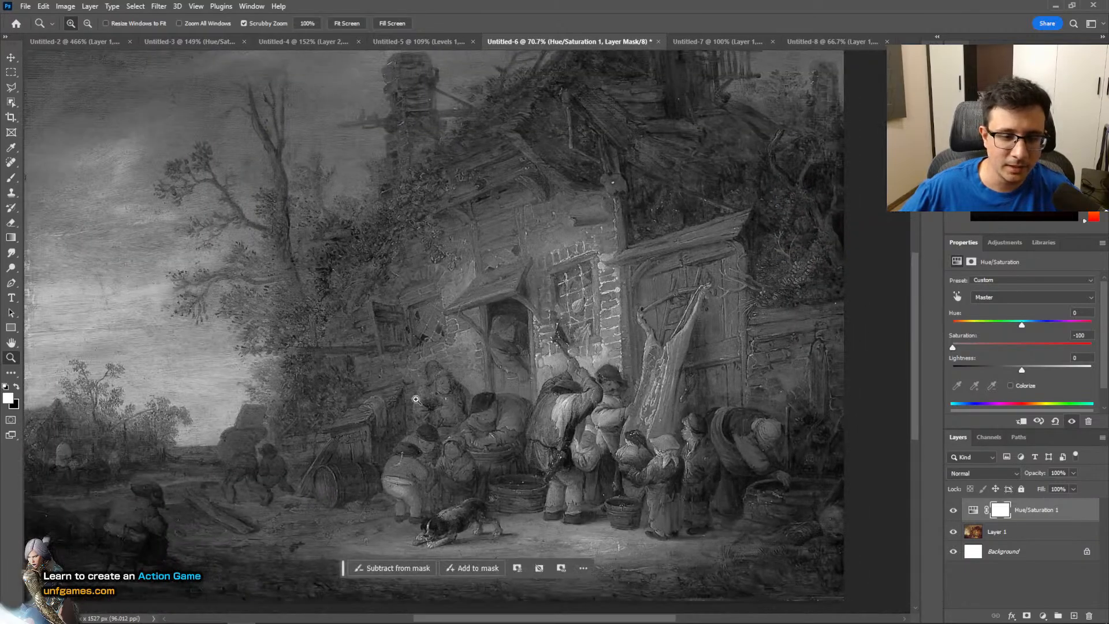
Add a Levels adjustment to the cottage painting with input values 81 and 84 for pure black and white
{"action": "left_click", "coordinate": [1043, 616]}
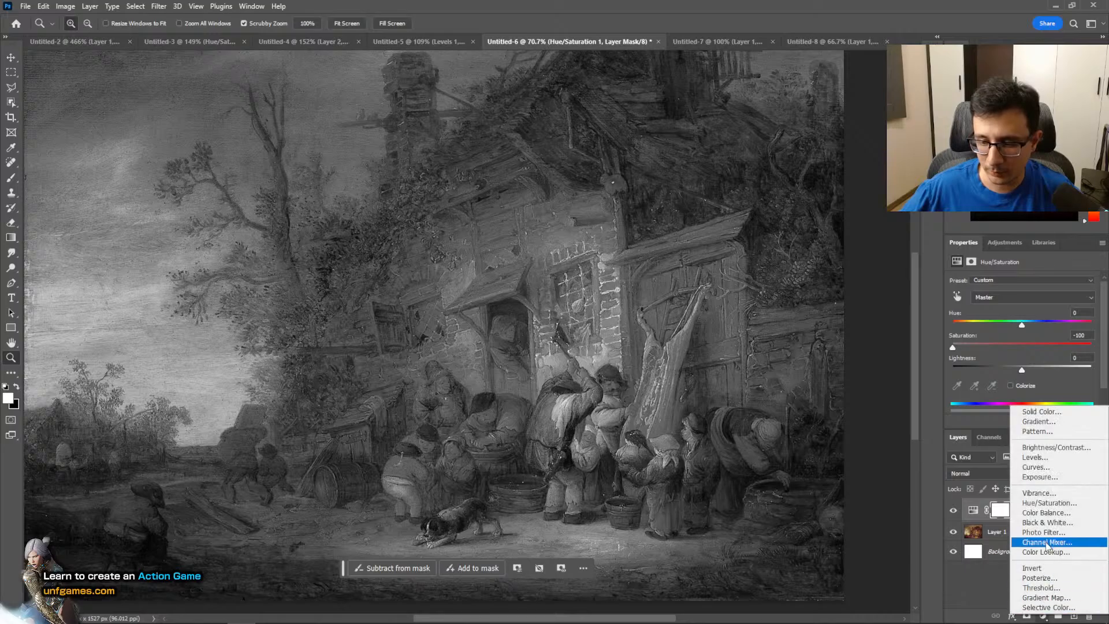
{"action": "left_click", "coordinate": [1034, 457]}
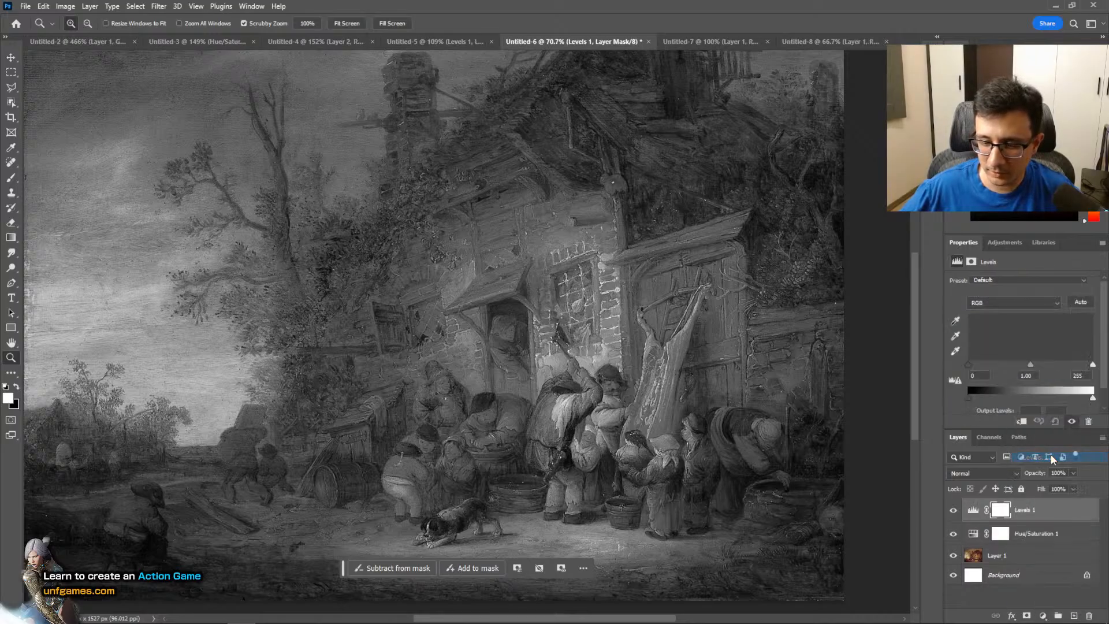
{"action": "left_click_drag", "start_coordinate": [1091, 364], "coordinate": [1012, 366]}
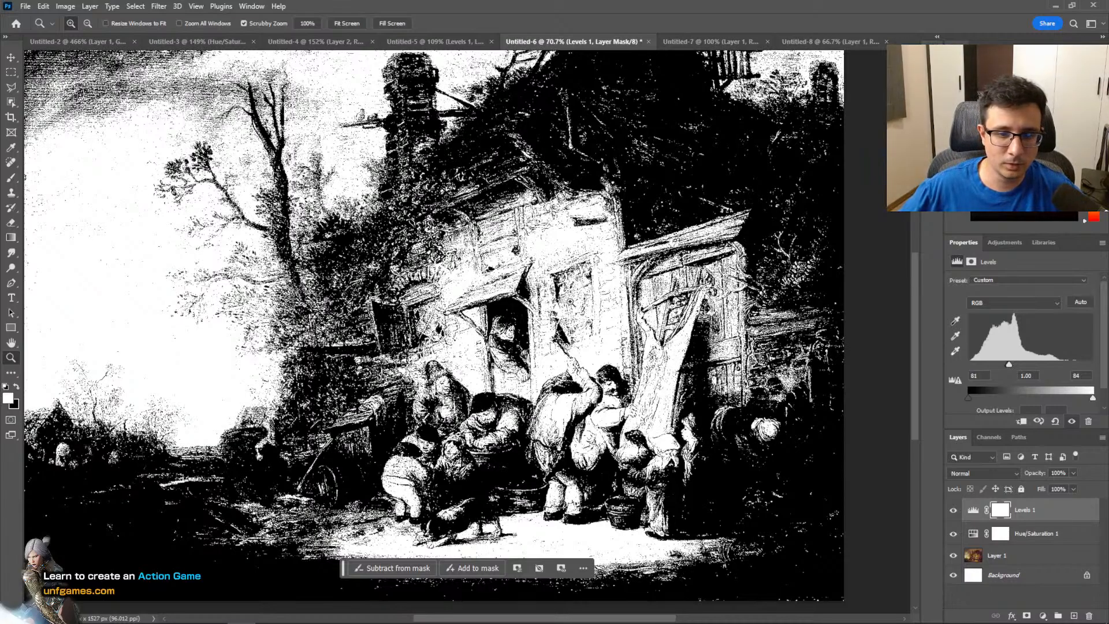
Capture the black-and-white cottage painting, circle the lit house and figures in red, mark the wall and bright sky, and discard the capture
{"action": "mouse_move", "coordinate": [569, 301]}
{"action": "left_mouse_down"}
{"action": "mouse_move", "coordinate": [539, 300]}
{"action": "mouse_move", "coordinate": [555, 299]}
{"action": "left_mouse_up"}
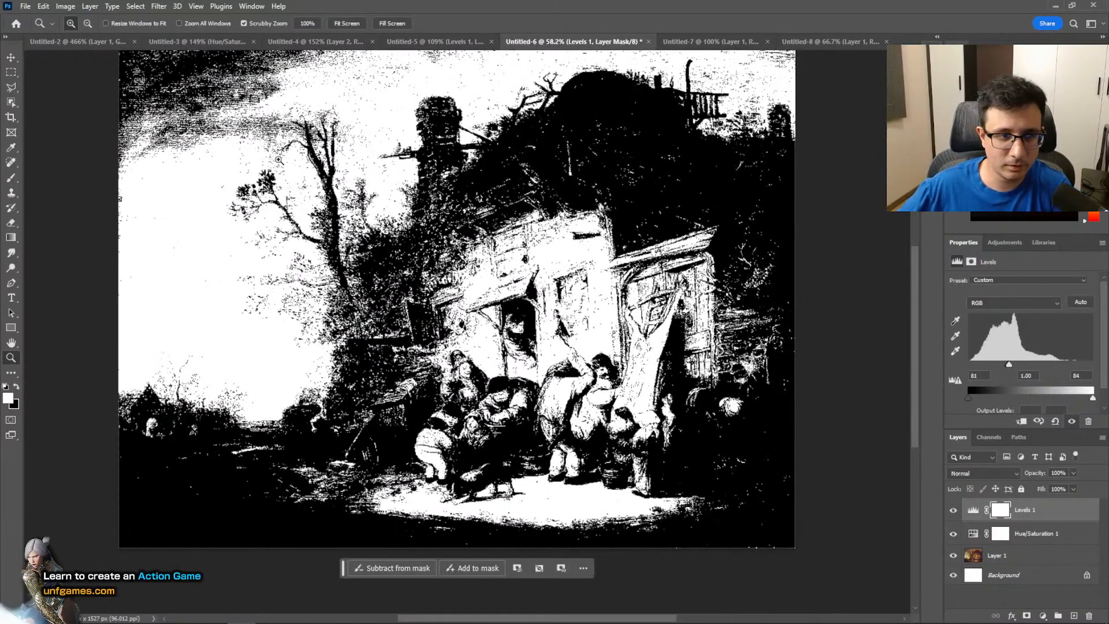
{"action": "key", "text": "Print"}
{"action": "left_click_drag", "start_coordinate": [132, 53], "coordinate": [819, 543]}
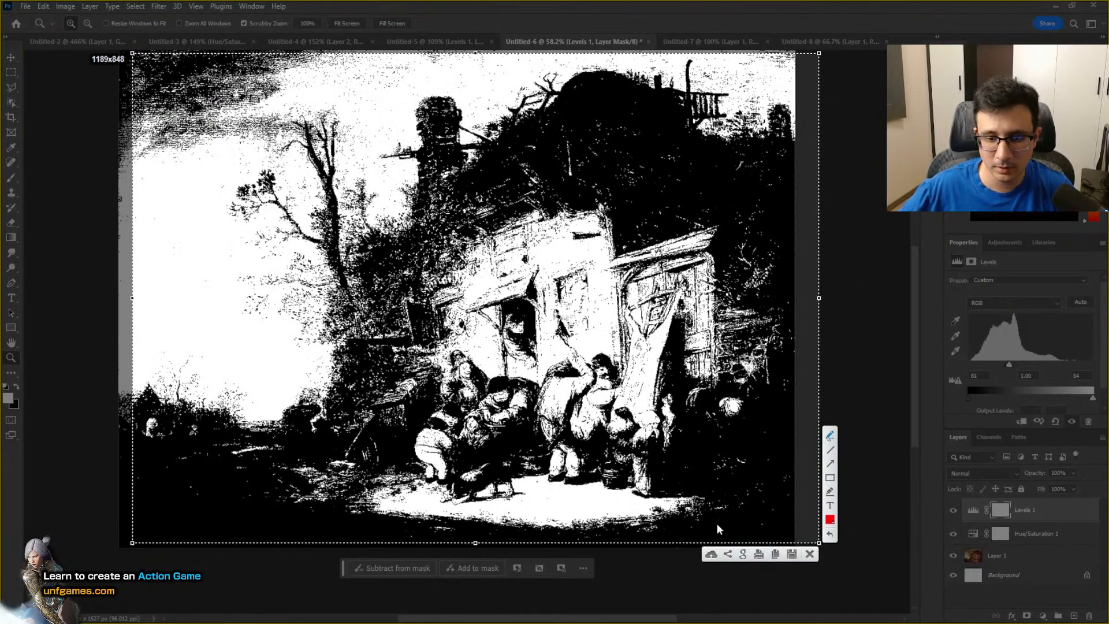
{"action": "mouse_move", "coordinate": [716, 523]}
{"action": "left_mouse_down"}
{"action": "mouse_move", "coordinate": [799, 414]}
{"action": "mouse_move", "coordinate": [764, 247]}
{"action": "left_mouse_up"}
{"action": "mouse_move", "coordinate": [601, 167]}
{"action": "left_mouse_down"}
{"action": "mouse_move", "coordinate": [442, 207]}
{"action": "mouse_move", "coordinate": [355, 345]}
{"action": "mouse_move", "coordinate": [421, 515]}
{"action": "mouse_move", "coordinate": [602, 544]}
{"action": "mouse_move", "coordinate": [725, 532]}
{"action": "left_mouse_up"}
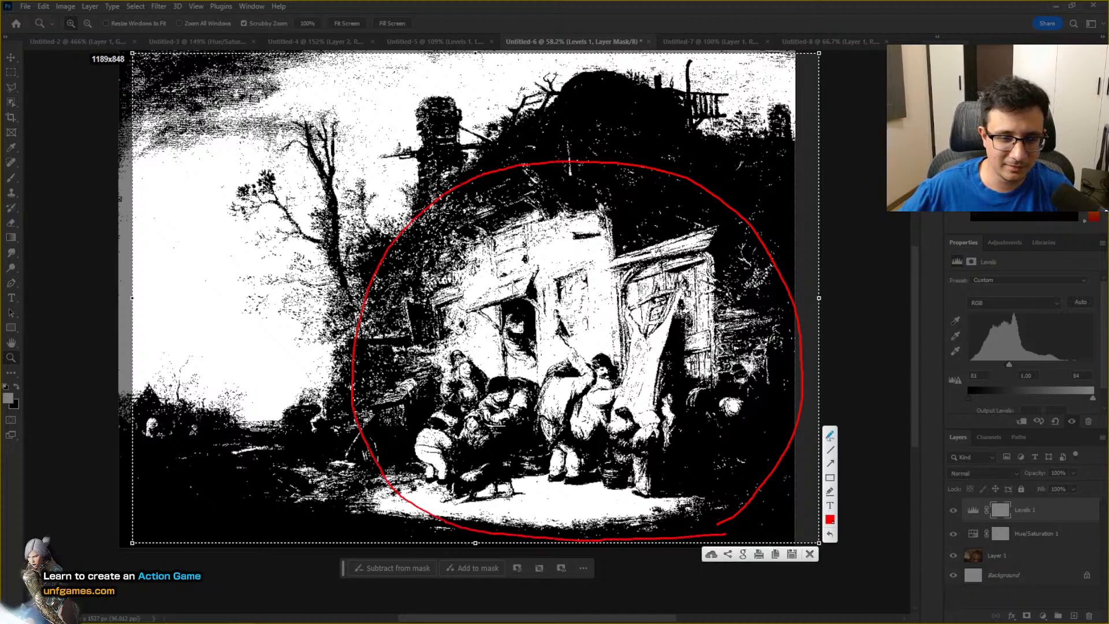
{"action": "mouse_move", "coordinate": [561, 178]}
{"action": "left_mouse_down"}
{"action": "mouse_move", "coordinate": [560, 188]}
{"action": "mouse_move", "coordinate": [566, 177]}
{"action": "left_mouse_up"}
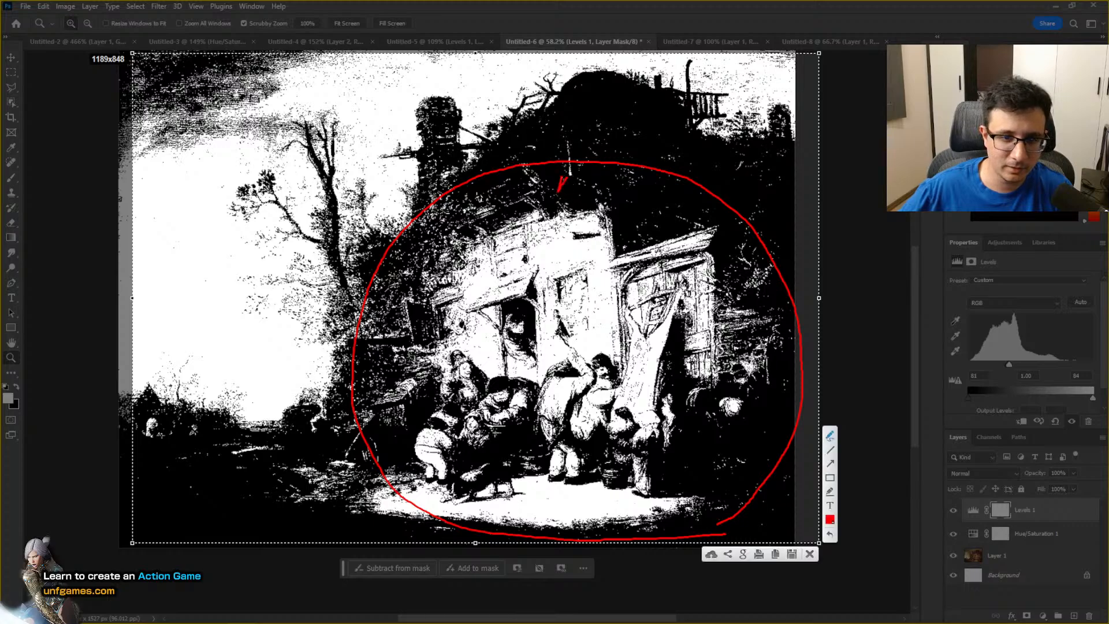
{"action": "left_click_drag", "start_coordinate": [538, 271], "coordinate": [550, 267]}
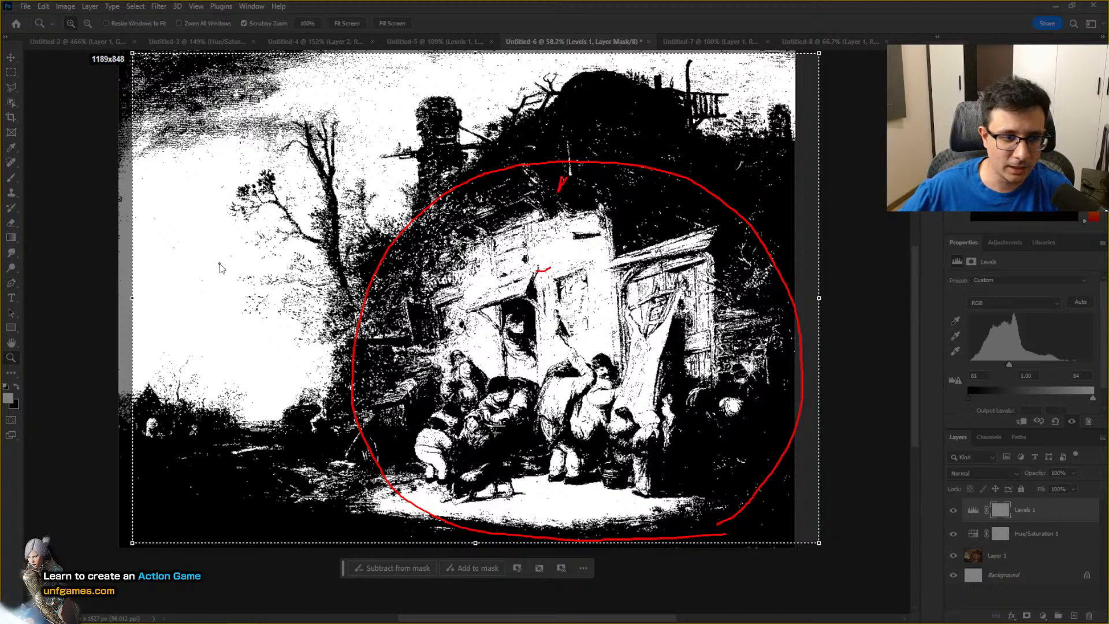
{"action": "mouse_move", "coordinate": [219, 264]}
{"action": "left_mouse_down"}
{"action": "mouse_move", "coordinate": [236, 292]}
{"action": "mouse_move", "coordinate": [249, 276]}
{"action": "left_mouse_up"}
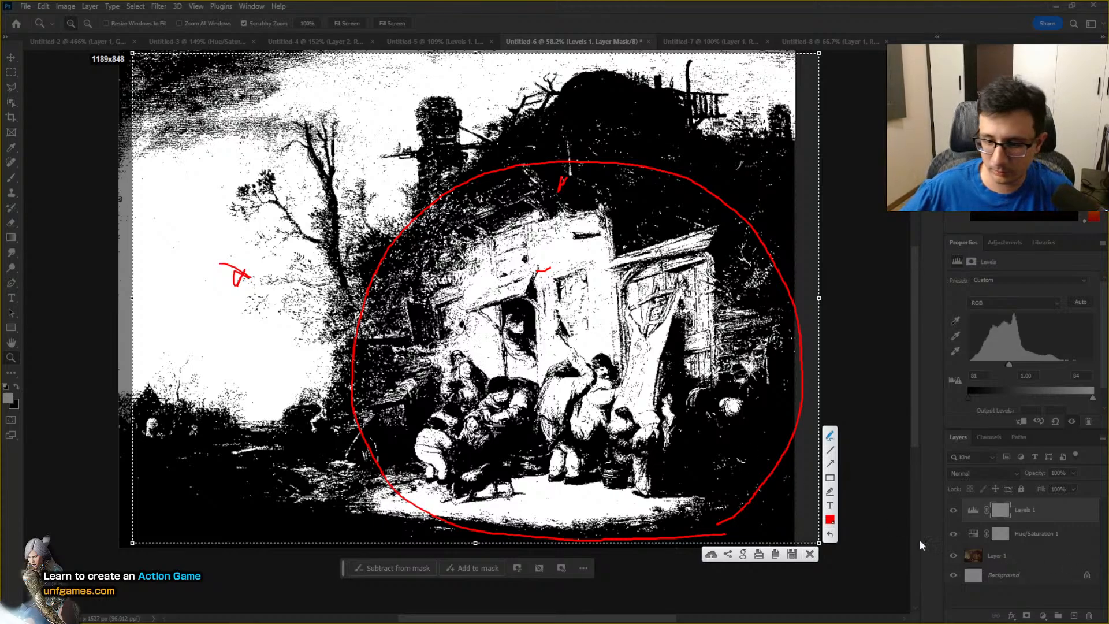
{"action": "left_click", "coordinate": [810, 553]}
Switch to the Untitled-8 marble bust and desaturate it with a Hue/Saturation adjustment at saturation -100
{"action": "left_click", "coordinate": [717, 42]}
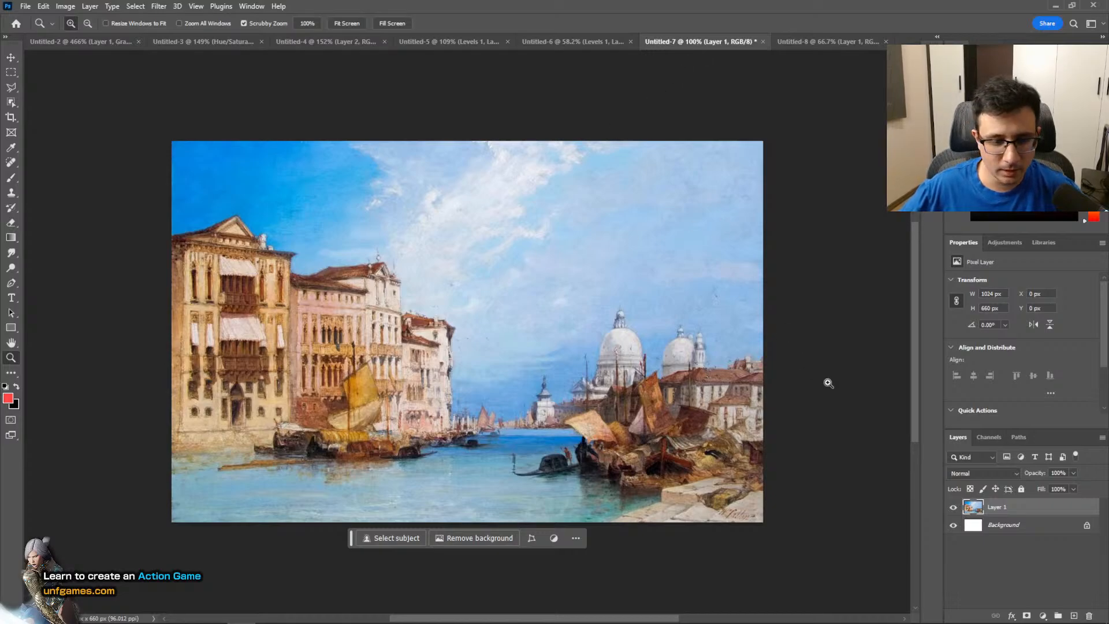
{"action": "left_click", "coordinate": [817, 42]}
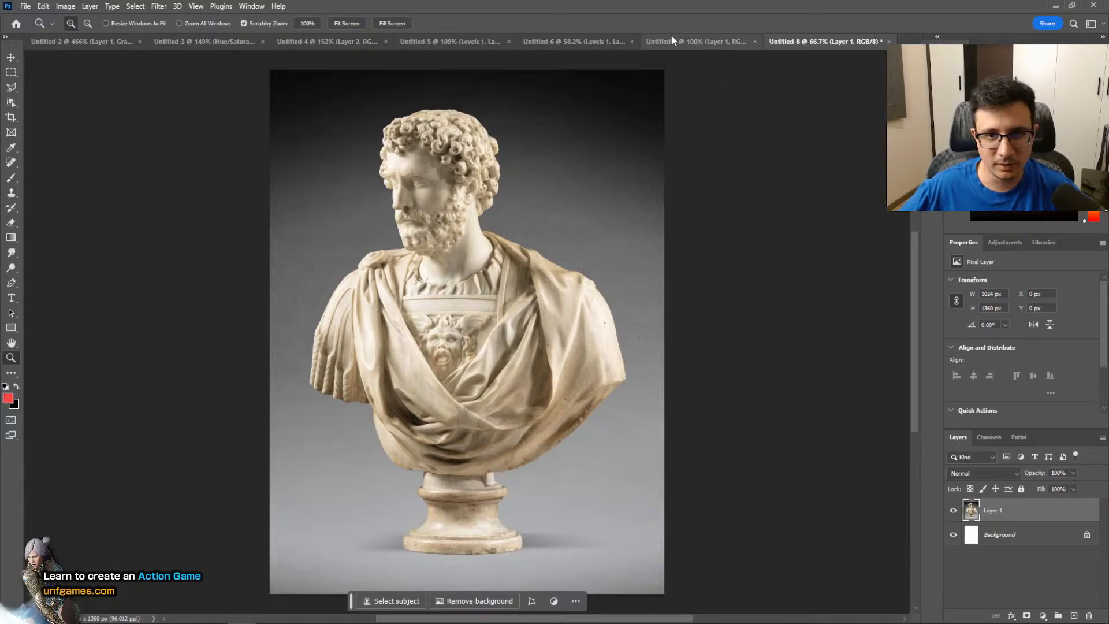
{"action": "left_click", "coordinate": [1043, 615]}
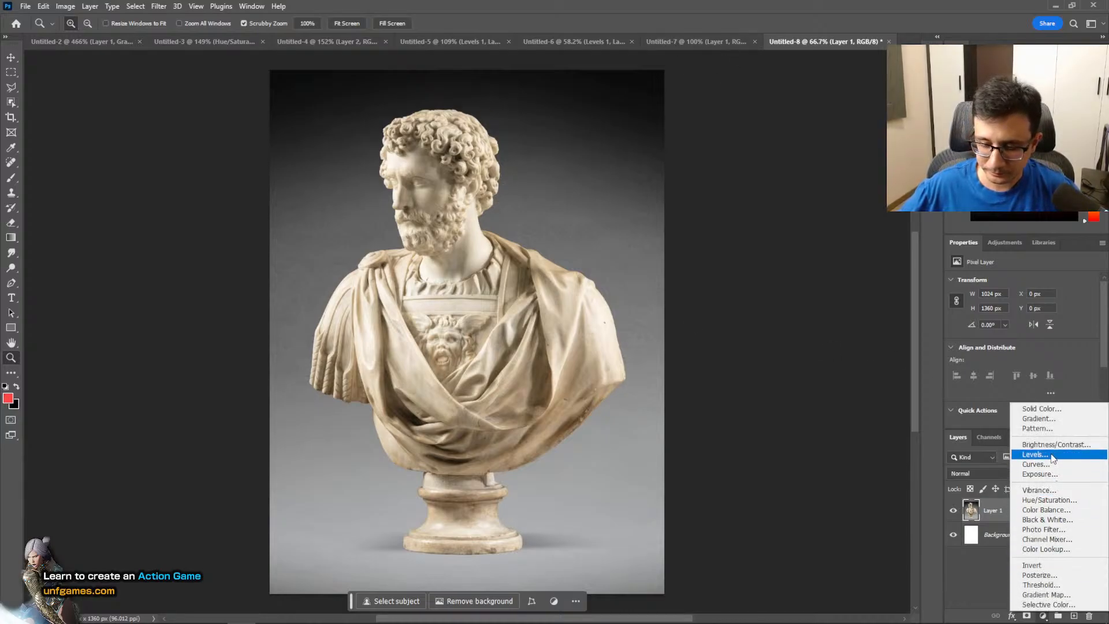
{"action": "left_click", "coordinate": [1048, 501]}
{"action": "left_click_drag", "start_coordinate": [1022, 347], "coordinate": [937, 348]}
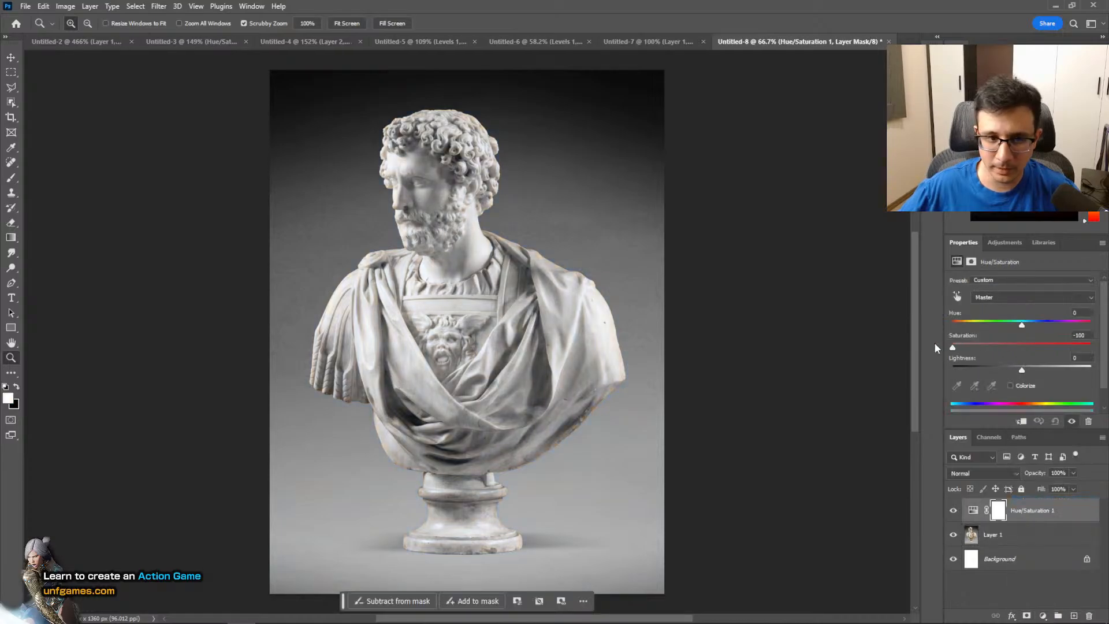
Add a Levels adjustment to the bust with input values 146 and 149 for pure black and white
{"action": "left_click", "coordinate": [1043, 616]}
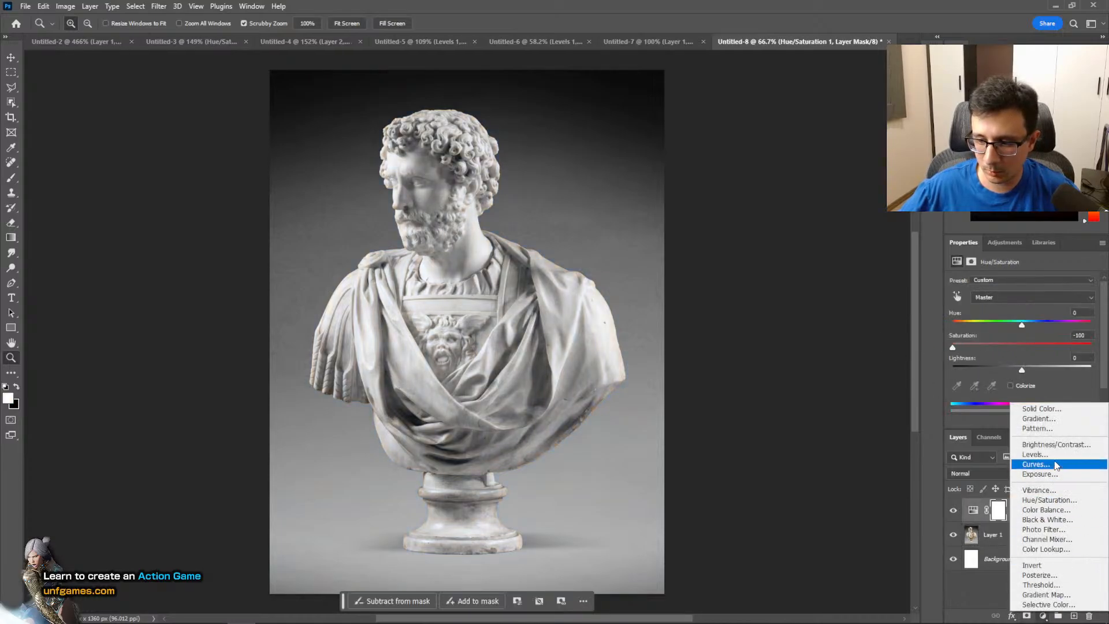
{"action": "left_click", "coordinate": [1034, 455]}
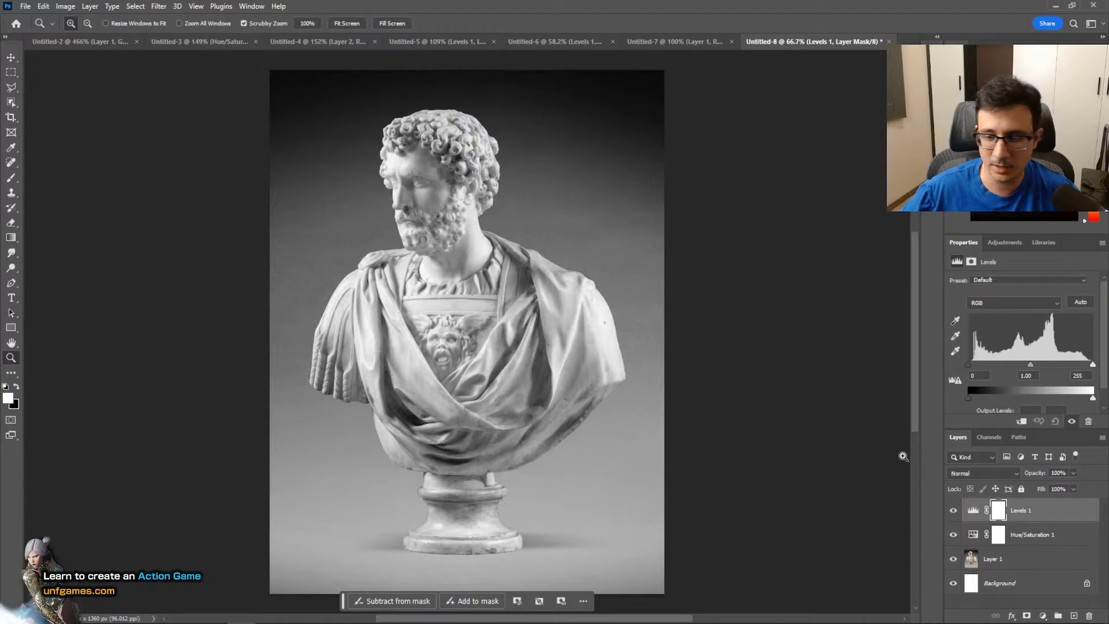
{"action": "left_click_drag", "start_coordinate": [974, 367], "coordinate": [1020, 366]}
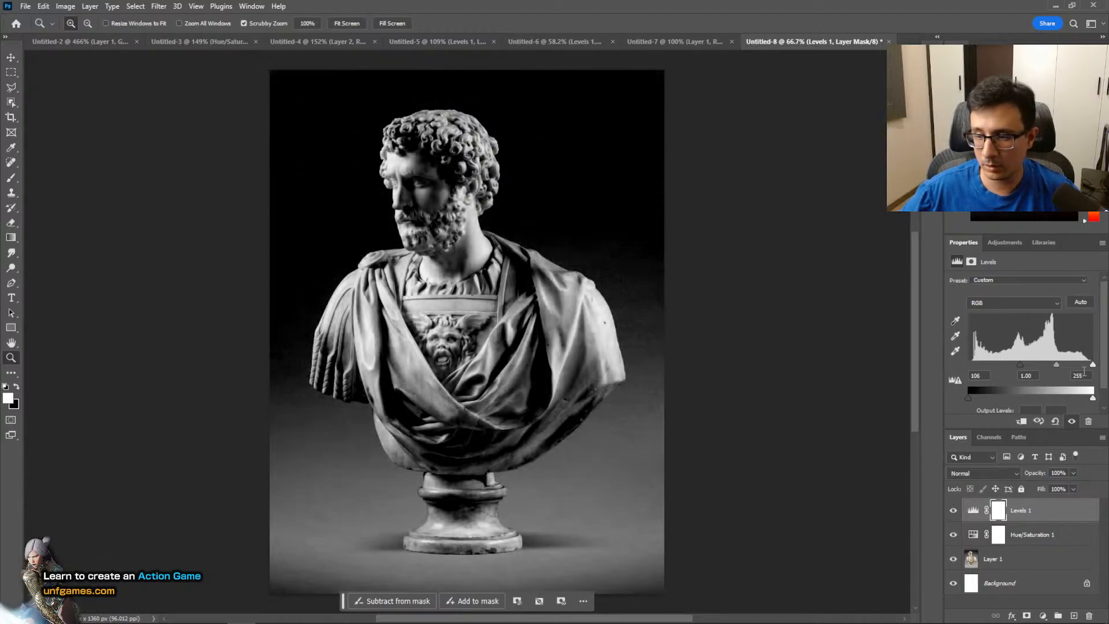
{"action": "left_click_drag", "start_coordinate": [1094, 367], "coordinate": [1041, 367]}
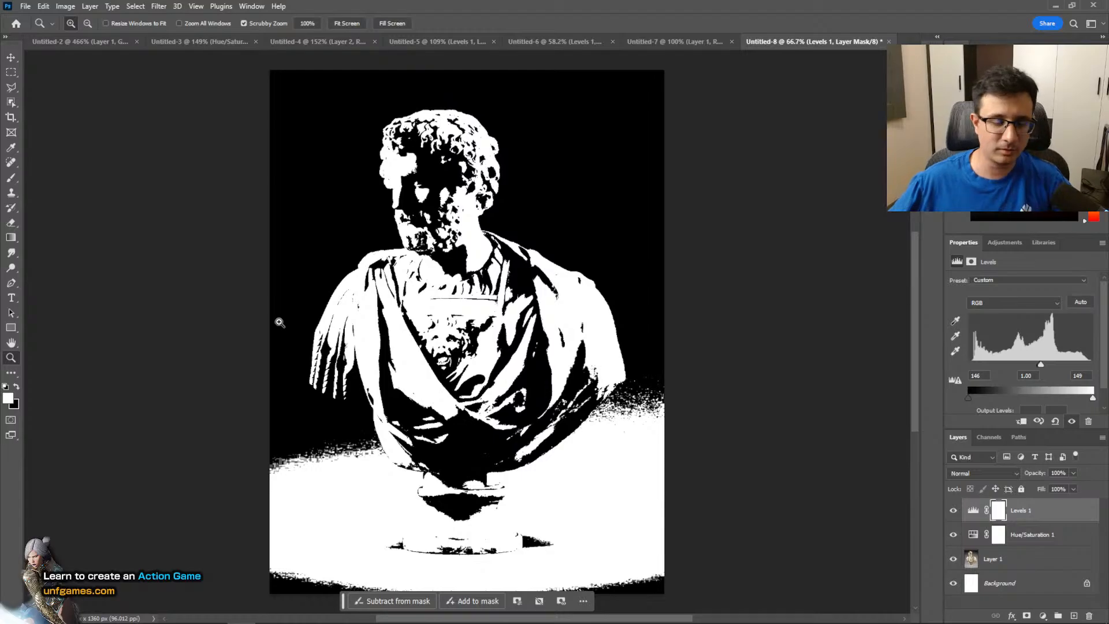
Compare the bust in grayscale and in colour by hiding Levels 1 and toggling Hue/Saturation 1, leaving both hidden
{"action": "left_click", "coordinate": [953, 510]}
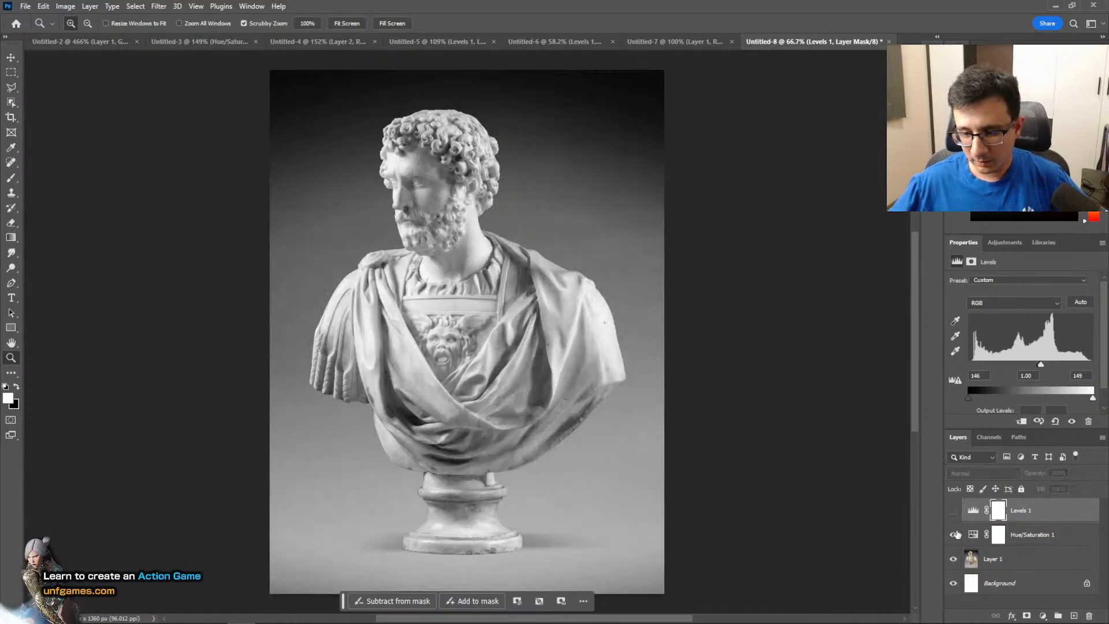
{"action": "left_click", "coordinate": [953, 534]}
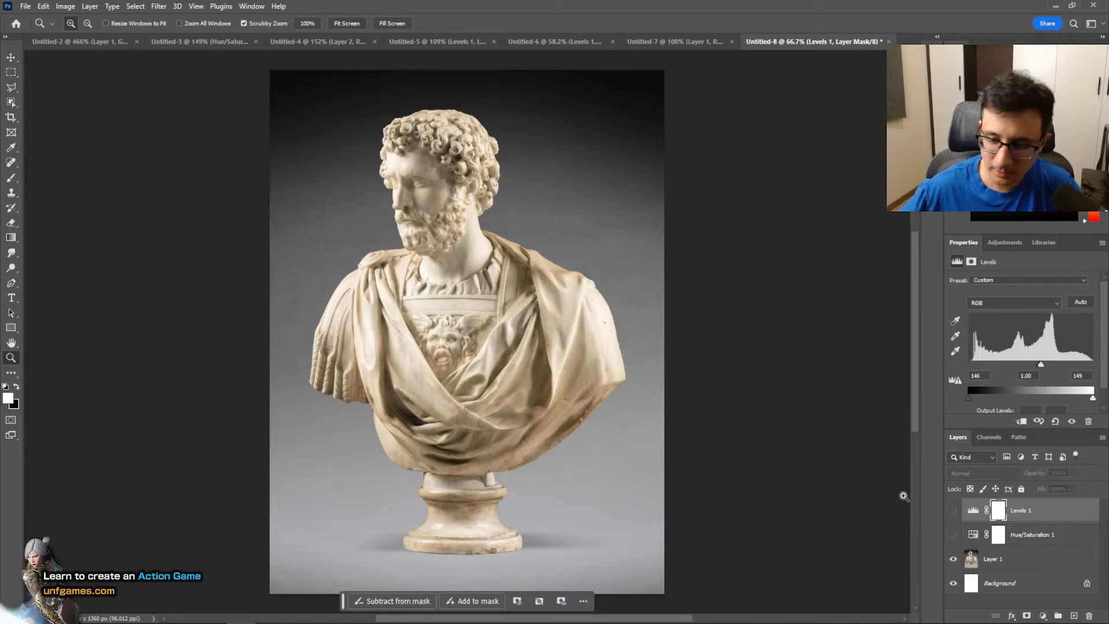
{"action": "left_click", "coordinate": [954, 534]}
{"action": "left_click", "coordinate": [955, 534]}
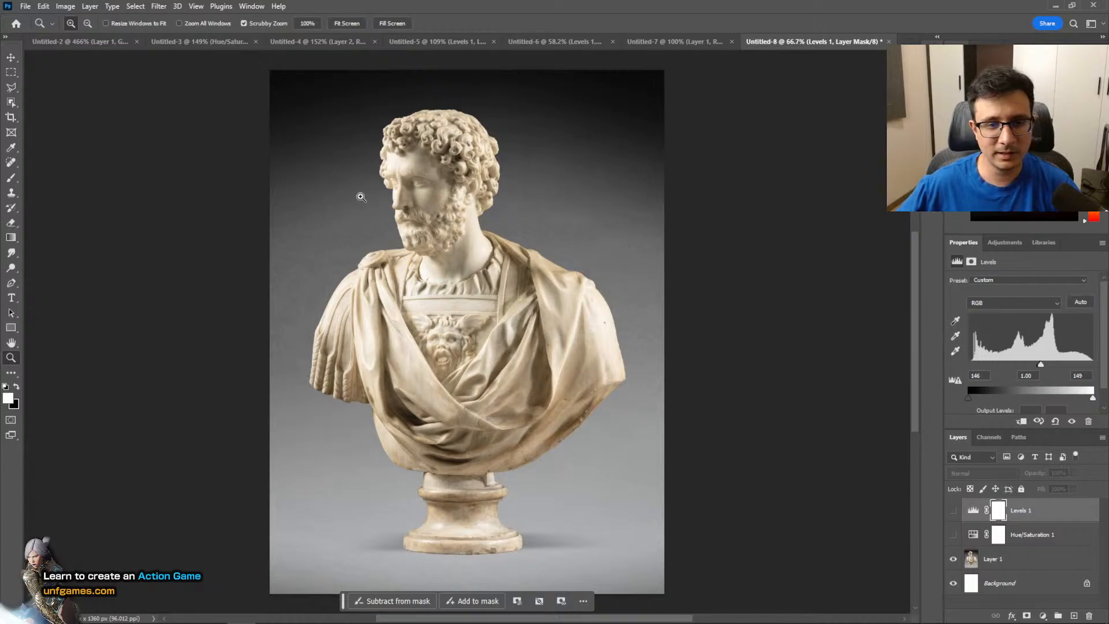
Capture the coloured bust, draw a red arrow pointing at the face, and trace the forehead and nose profile in red
{"action": "key", "text": "Print"}
{"action": "left_click_drag", "start_coordinate": [258, 104], "coordinate": [723, 575]}
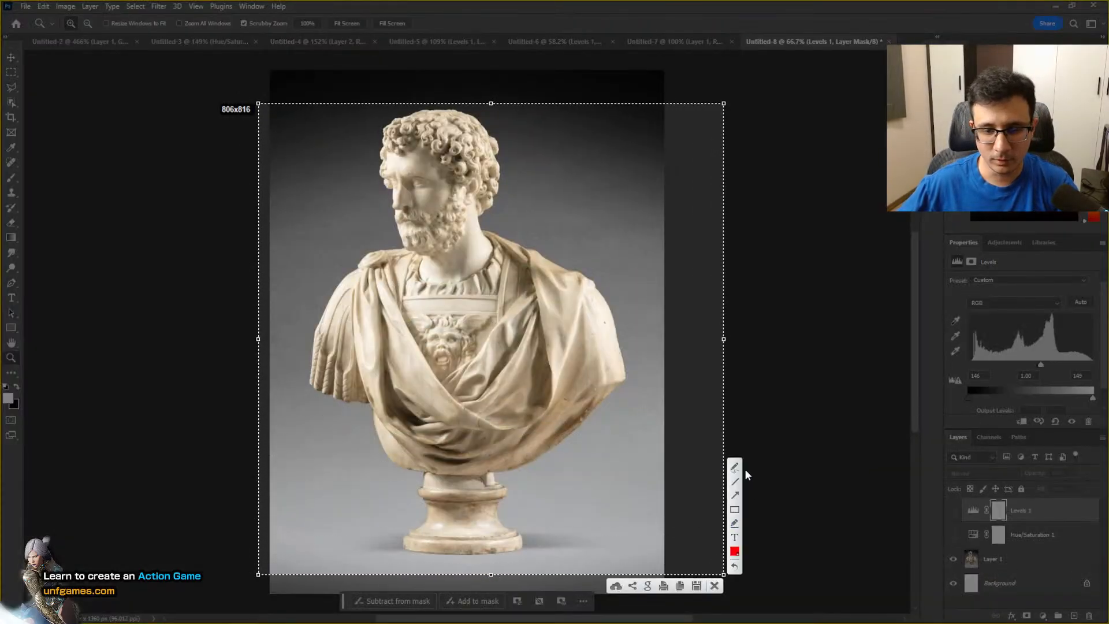
{"action": "left_click", "coordinate": [735, 495]}
{"action": "left_click_drag", "start_coordinate": [277, 219], "coordinate": [377, 220]}
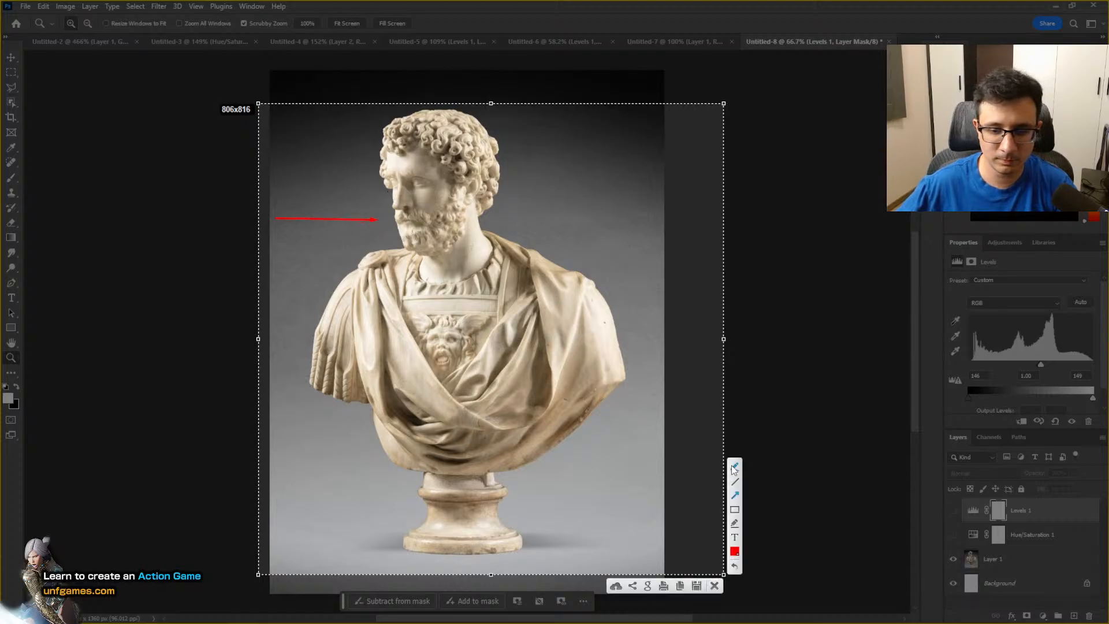
{"action": "left_click_drag", "start_coordinate": [378, 149], "coordinate": [393, 224]}
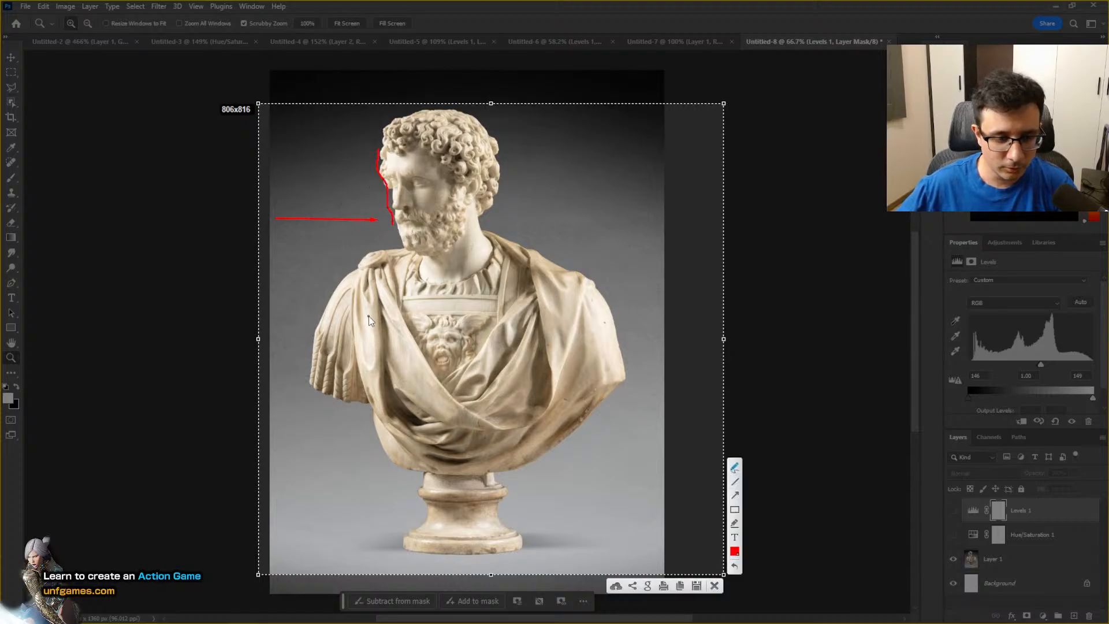
Mark short red dashes down the shoulder drapery, outline the dark fold beside them, and discard the capture
{"action": "left_click", "coordinate": [366, 299]}
{"action": "mouse_move", "coordinate": [353, 302]}
{"action": "left_mouse_down"}
{"action": "mouse_move", "coordinate": [368, 303]}
{"action": "mouse_move", "coordinate": [380, 336]}
{"action": "left_mouse_up"}
{"action": "left_click_drag", "start_coordinate": [362, 352], "coordinate": [372, 353]}
{"action": "left_click_drag", "start_coordinate": [367, 374], "coordinate": [393, 420]}
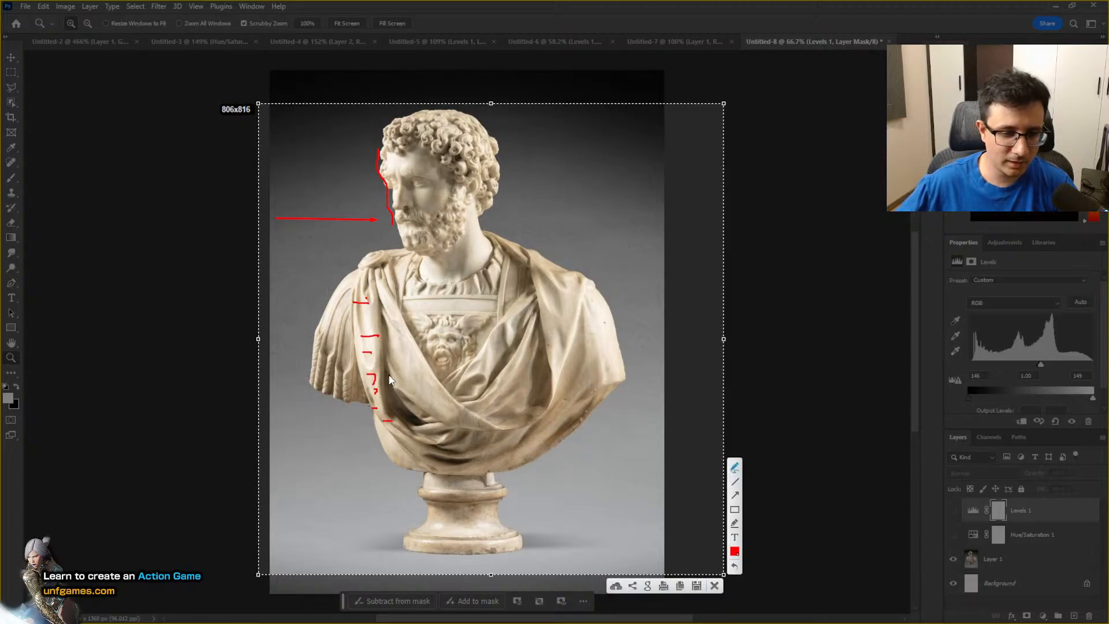
{"action": "mouse_move", "coordinate": [383, 371]}
{"action": "left_mouse_down"}
{"action": "mouse_move", "coordinate": [425, 426]}
{"action": "mouse_move", "coordinate": [387, 416]}
{"action": "mouse_move", "coordinate": [383, 373]}
{"action": "left_mouse_up"}
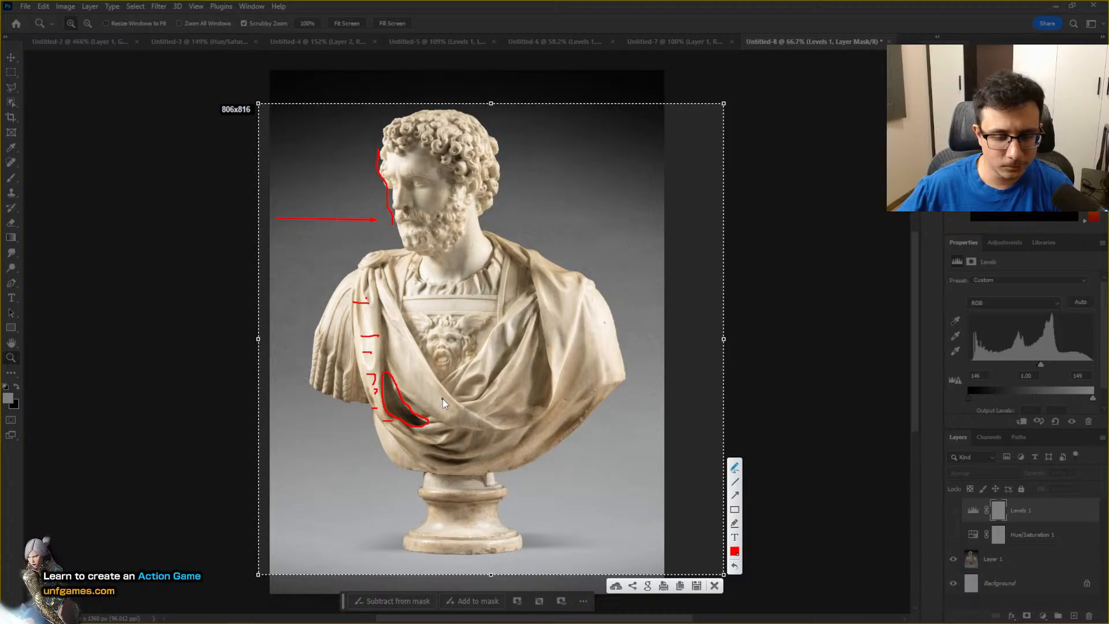
{"action": "left_click", "coordinate": [714, 585]}
Compare the bust in colour, grayscale and black and white by toggling Hue/Saturation 1 and Levels 1, leaving both shown
{"action": "left_click", "coordinate": [953, 534]}
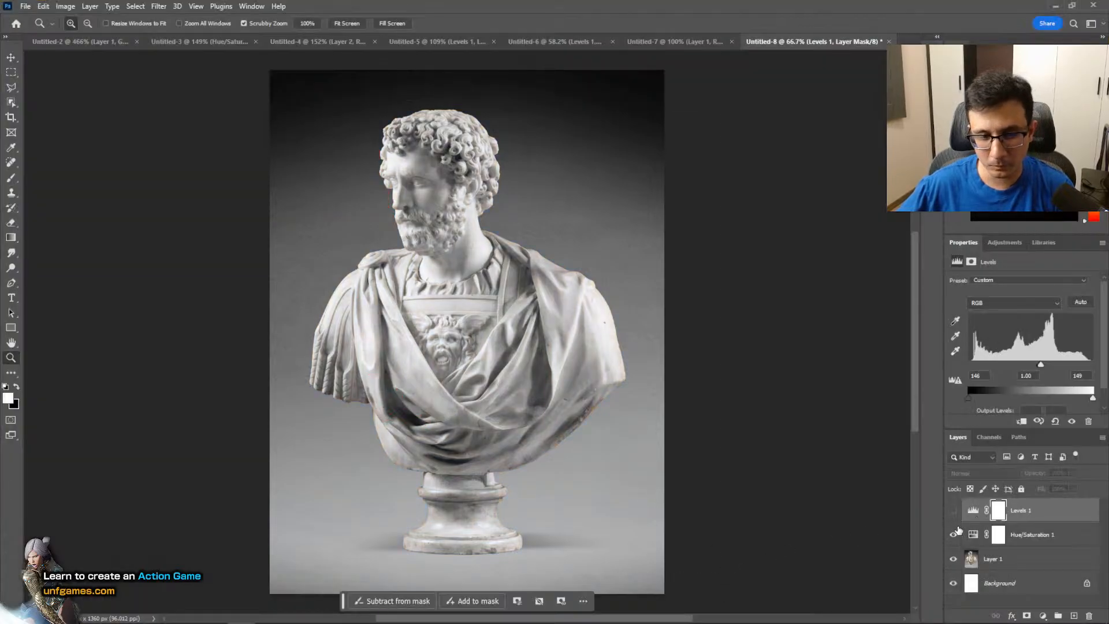
{"action": "left_click", "coordinate": [952, 510]}
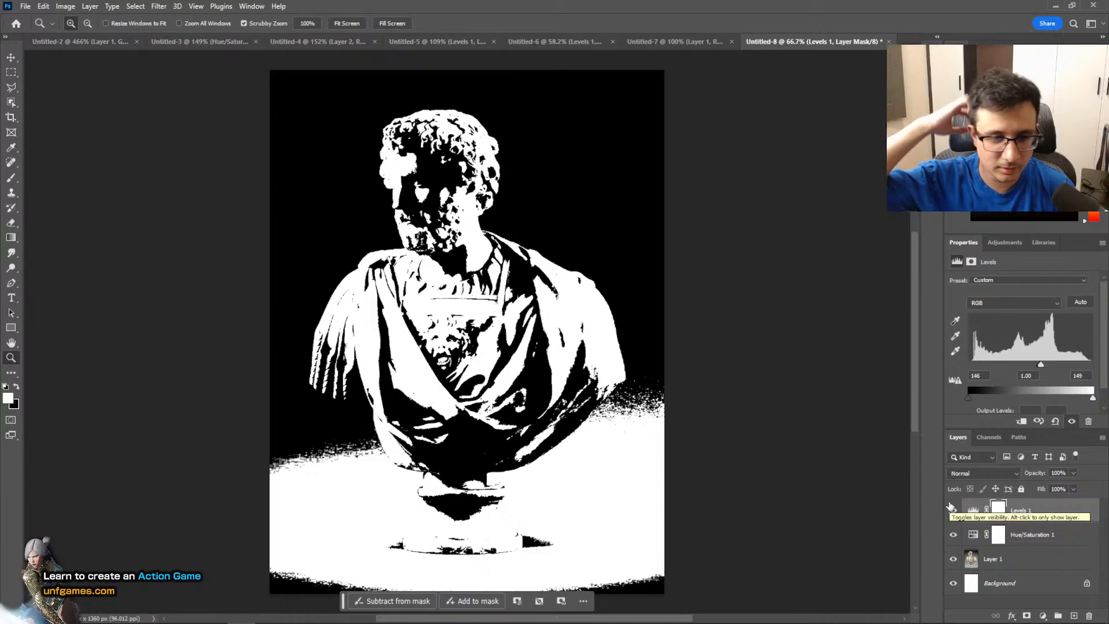
{"action": "left_click", "coordinate": [952, 510]}
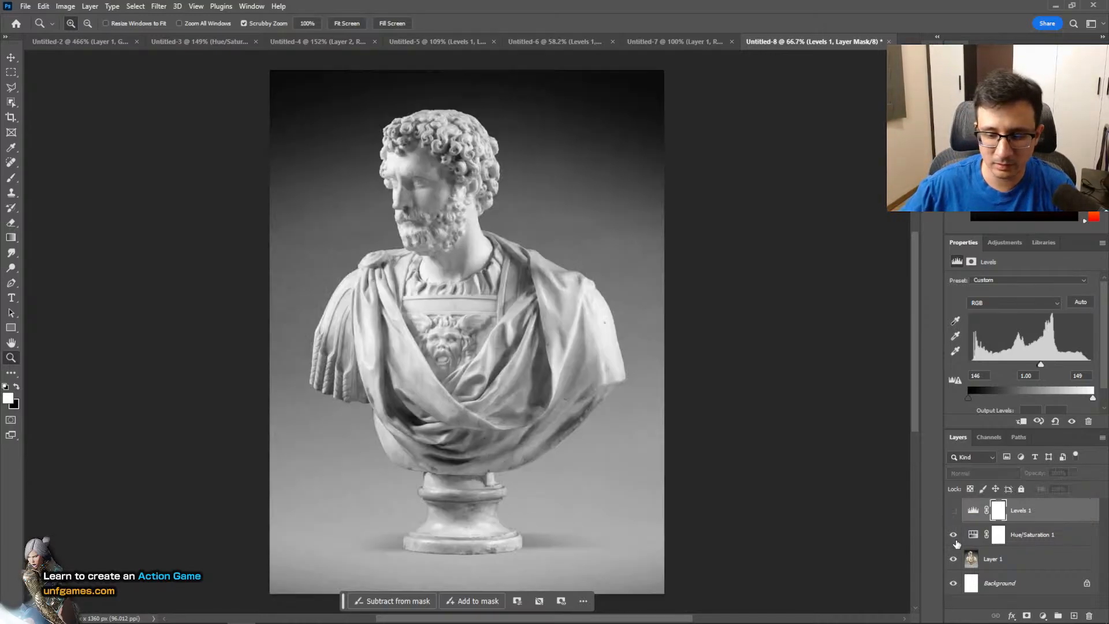
{"action": "left_click", "coordinate": [953, 534]}
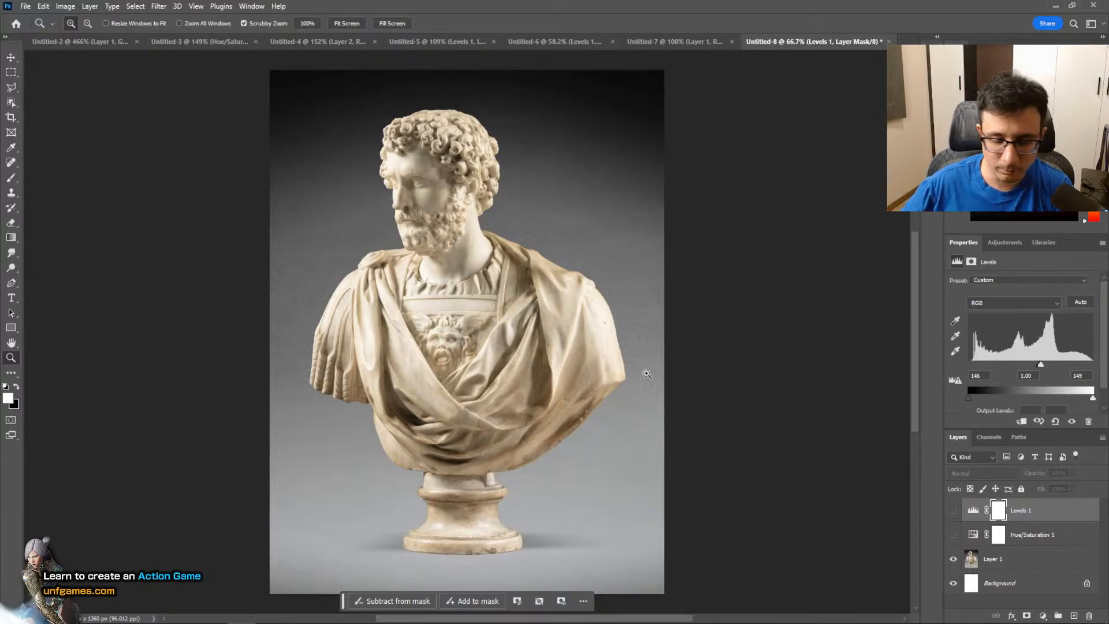
{"action": "left_click", "coordinate": [954, 534]}
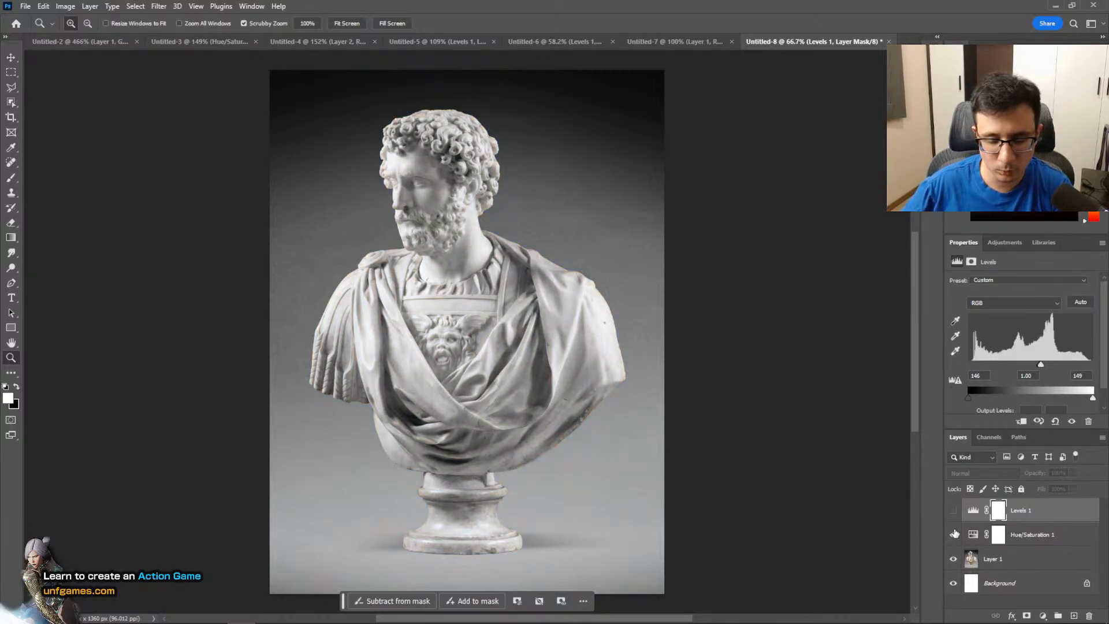
{"action": "left_click", "coordinate": [954, 510]}
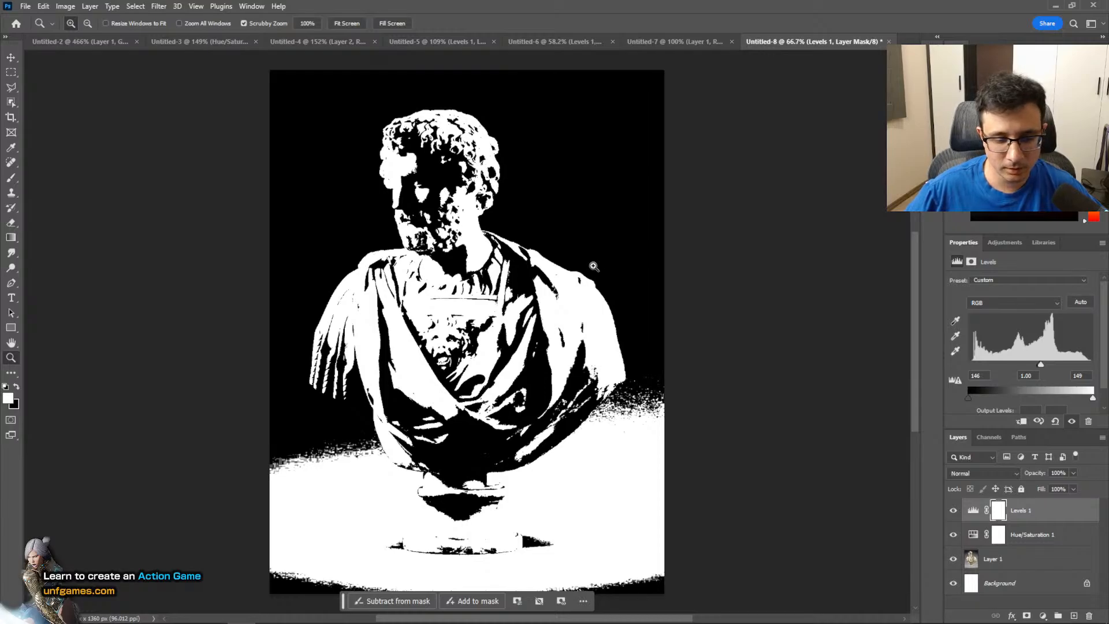
Switch to the Unreal Editor and examine the courtyard from near ground level beside the arched stone tower
{"action": "key", "text": "alt+Tab"}
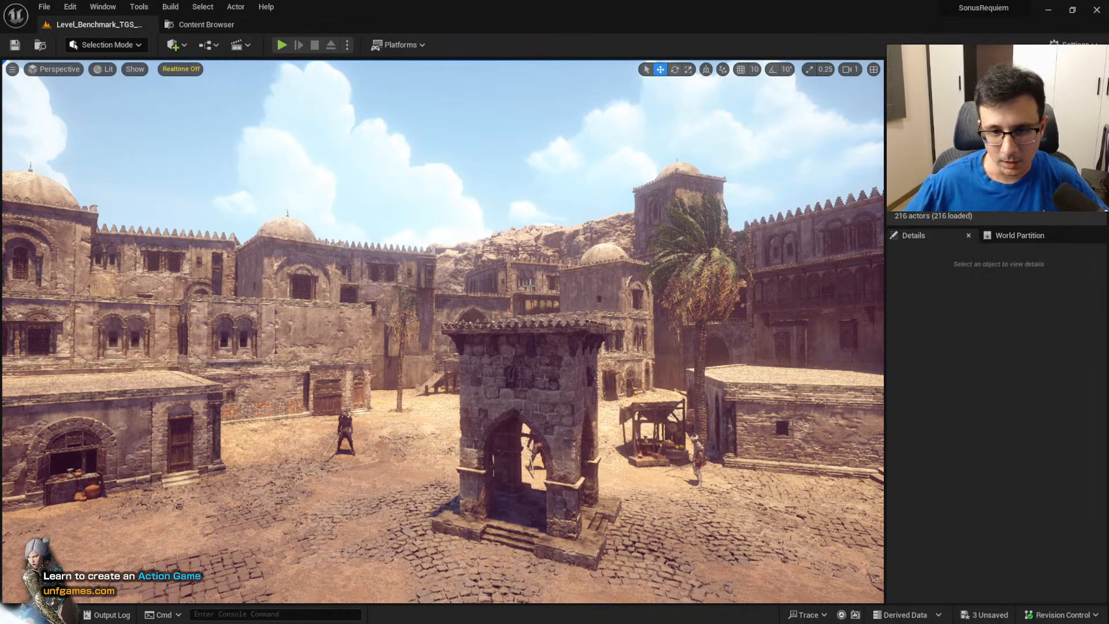
{"action": "left_click", "coordinate": [564, 256]}
{"action": "key", "text": "Escape"}
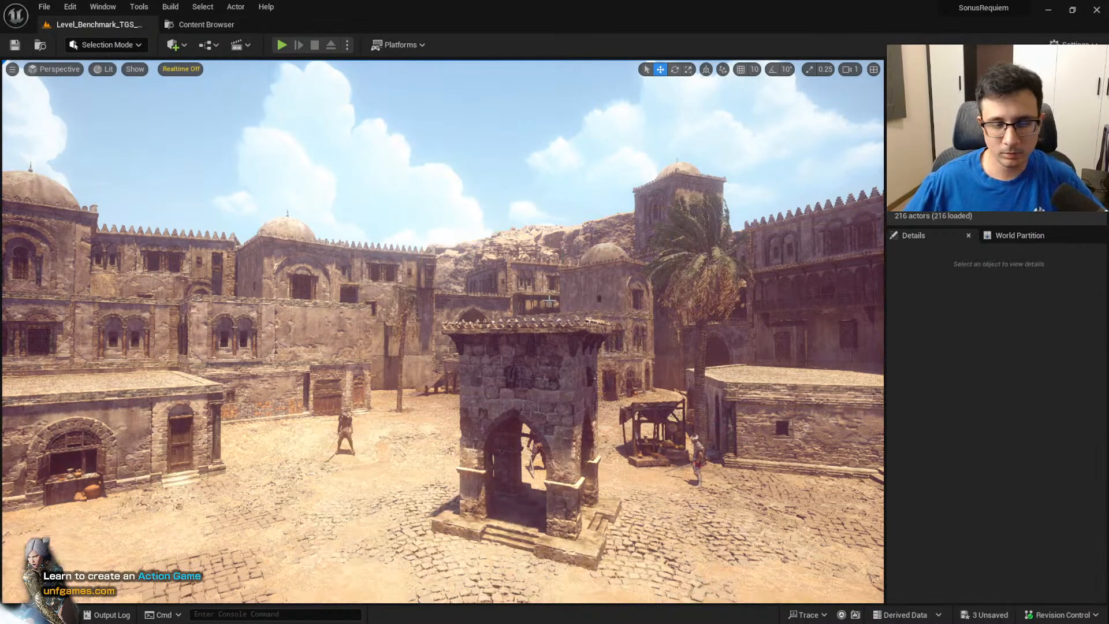
{"action": "key", "text": "q"}
{"action": "mouse_move", "coordinate": [492, 426]}
{"action": "right_mouse_down"}
{"action": "mouse_move", "coordinate": [512, 424]}
{"action": "mouse_move", "coordinate": [481, 419]}
{"action": "mouse_move", "coordinate": [485, 434]}
{"action": "mouse_move", "coordinate": [491, 426]}
{"action": "right_mouse_up"}
{"action": "key", "text": "w"}
{"action": "key", "text": "s"}
{"action": "key", "text": "q"}
{"action": "key", "text": "e"}
{"action": "key", "text": "w"}
{"action": "key", "text": "q"}
{"action": "key", "text": "s"}
{"action": "key", "text": "w"}
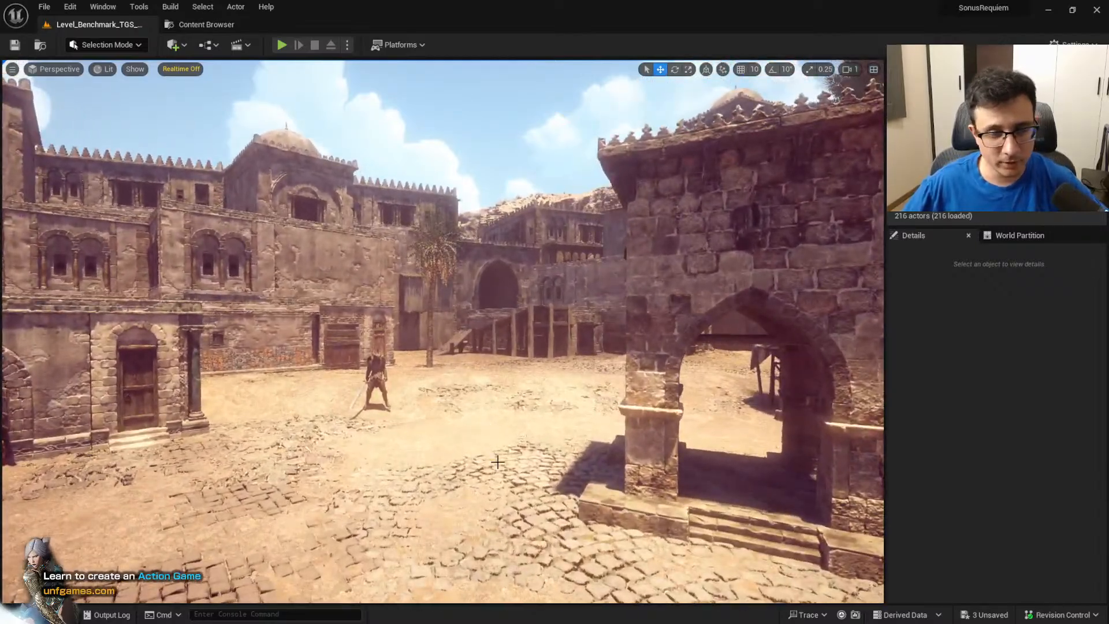
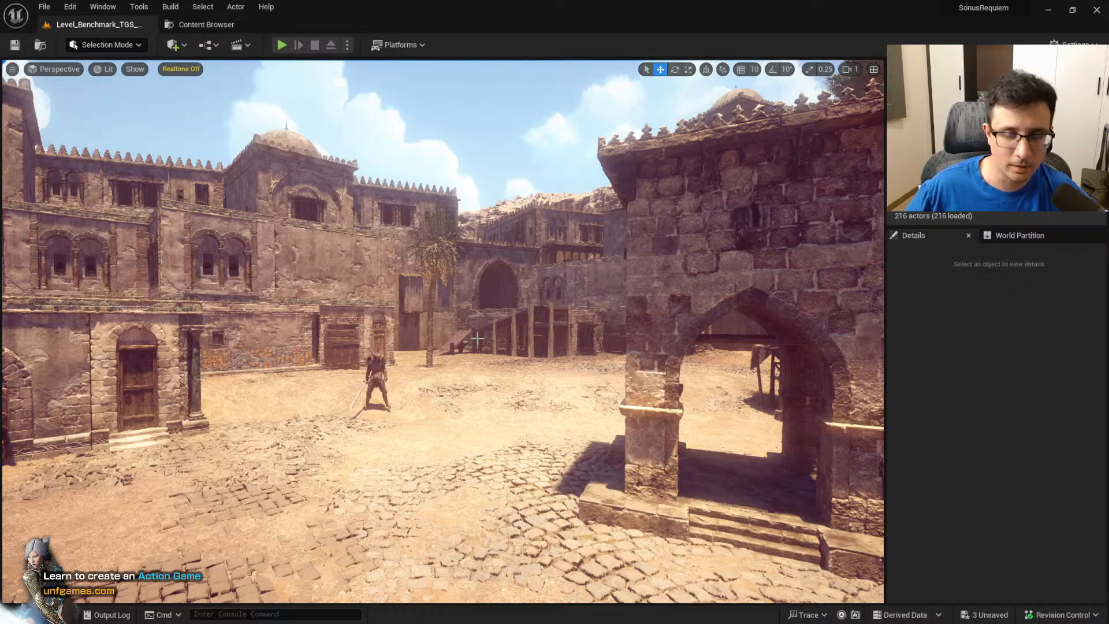
Examine the courtyard buildings, palm tree and sword-bearing figures from a higher viewpoint
{"action": "mouse_move", "coordinate": [486, 318]}
{"action": "right_mouse_down"}
{"action": "mouse_move", "coordinate": [507, 309]}
{"action": "mouse_move", "coordinate": [496, 319]}
{"action": "right_mouse_up"}
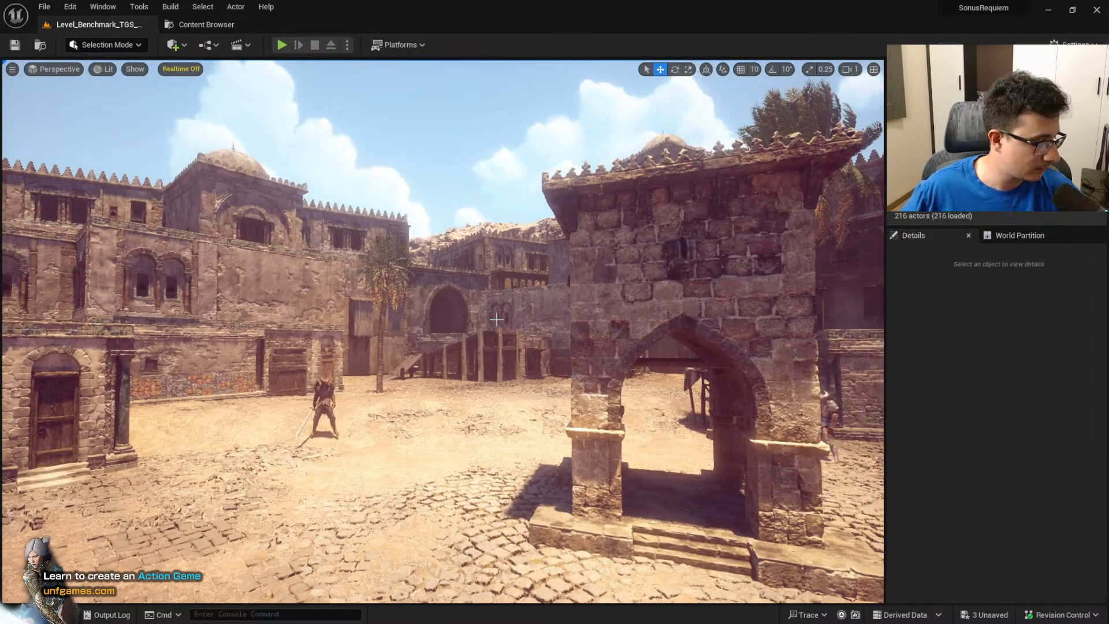
{"action": "right_click_drag", "start_coordinate": [506, 328], "coordinate": [492, 341]}
{"action": "key", "text": "s"}
{"action": "scroll", "coordinate": [503, 335], "scroll_direction": "up", "scroll_amount": 5}
{"action": "key", "text": "w"}
{"action": "key", "text": "s"}
{"action": "key", "text": "w"}
{"action": "key", "text": "q"}
{"action": "scroll", "coordinate": [492, 341], "scroll_direction": "down", "scroll_amount": 3}
{"action": "key", "text": "e"}
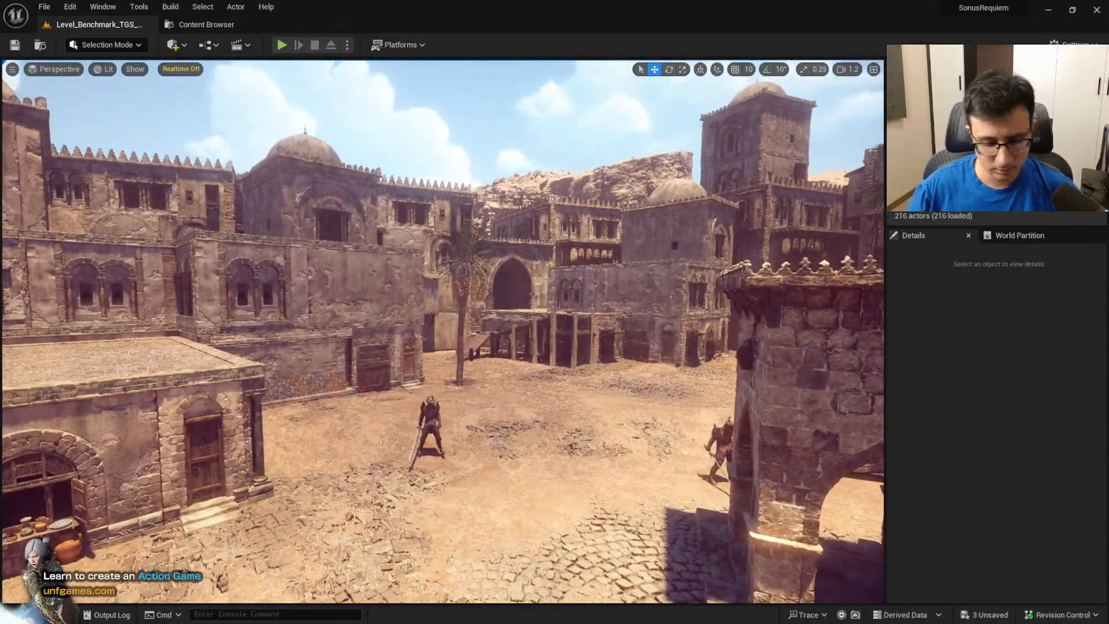
Hide the level's existing sky lighting and create a volumetric cloud through the Env. Light Mixer
{"action": "type", "text": "dire"}
{"action": "left_click", "coordinate": [895, 123]}
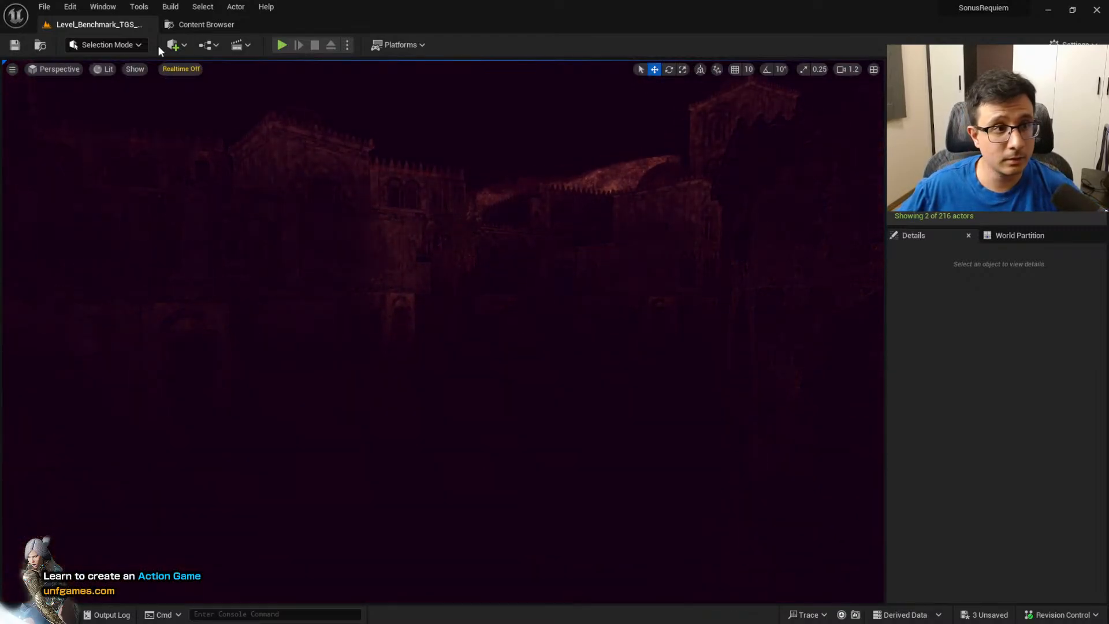
{"action": "left_click", "coordinate": [110, 7]}
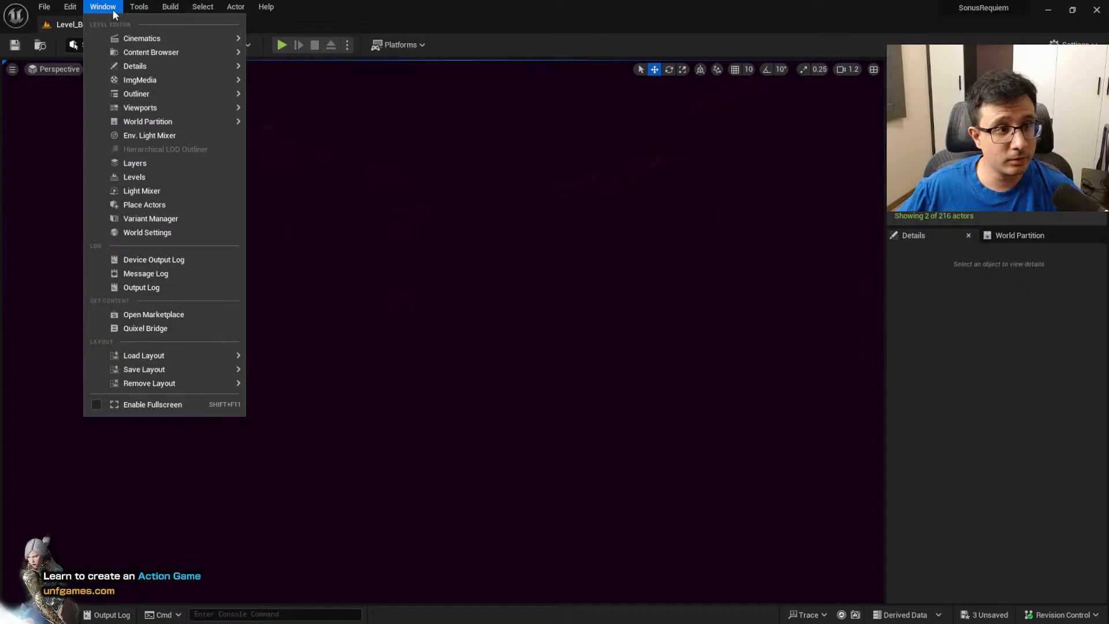
{"action": "left_click", "coordinate": [161, 134]}
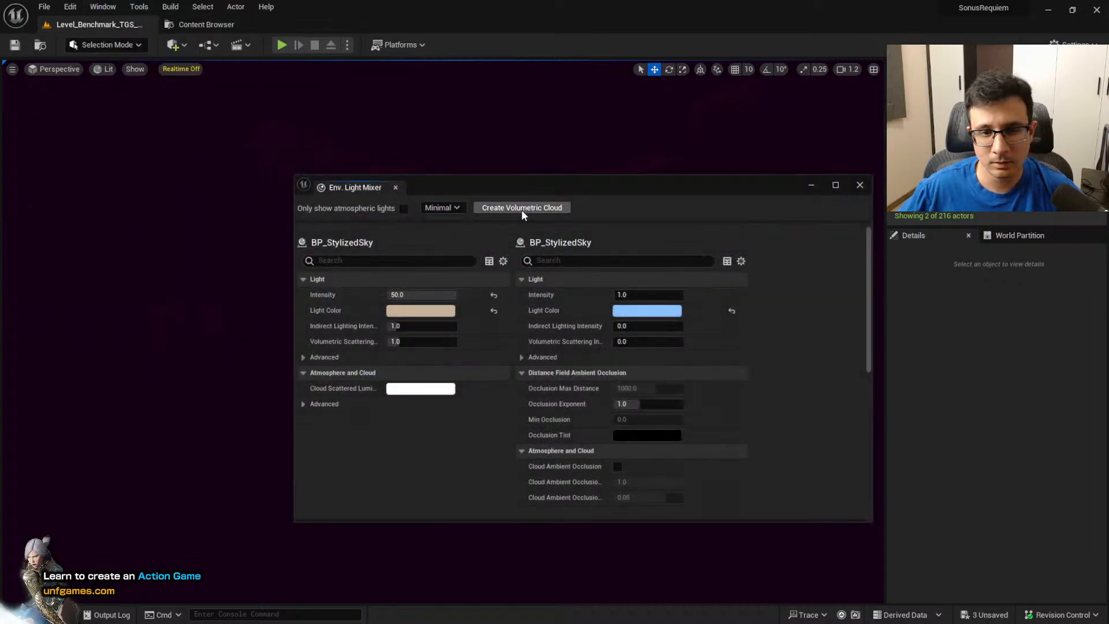
{"action": "left_click", "coordinate": [521, 208]}
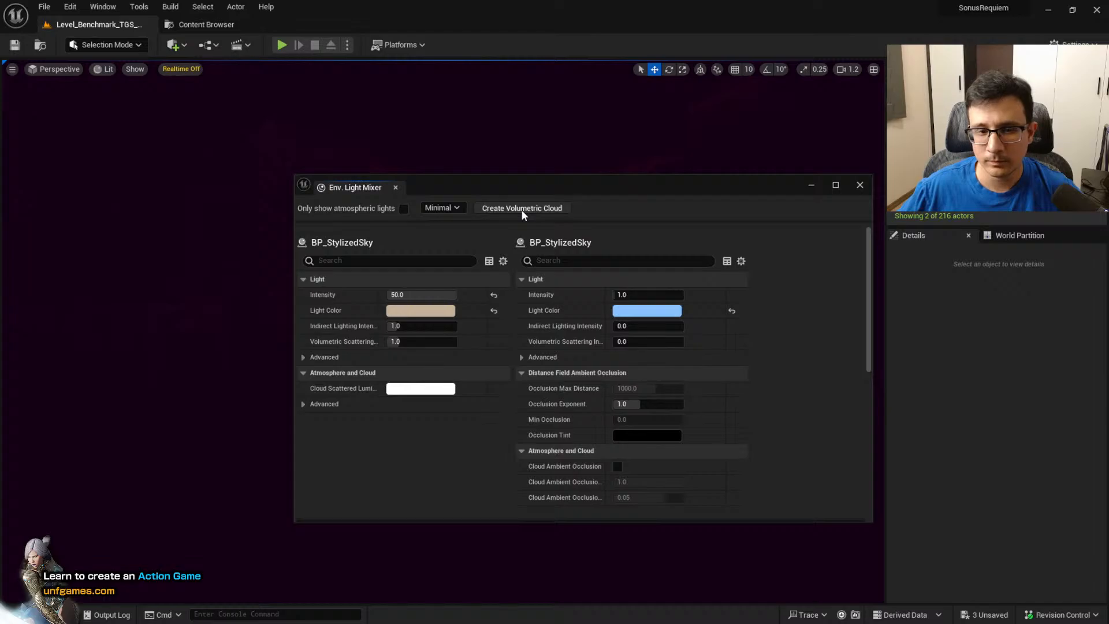
{"action": "left_click", "coordinate": [859, 185]}
Delete the existing stylized sky actor from the level
{"action": "left_click", "coordinate": [172, 45]}
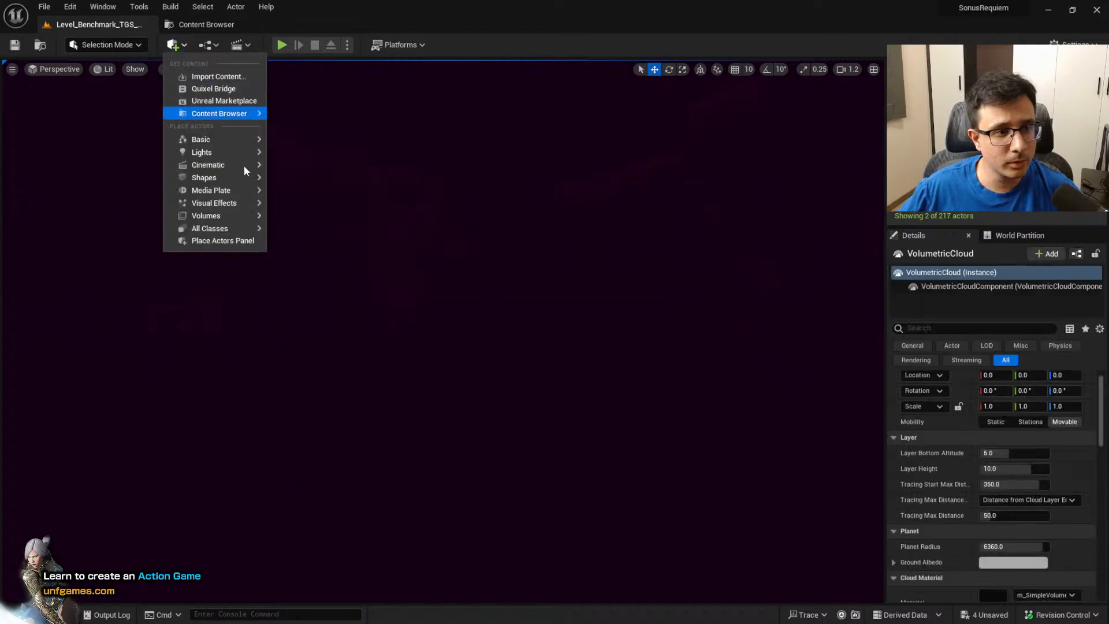
{"action": "mouse_move", "coordinate": [247, 153]}
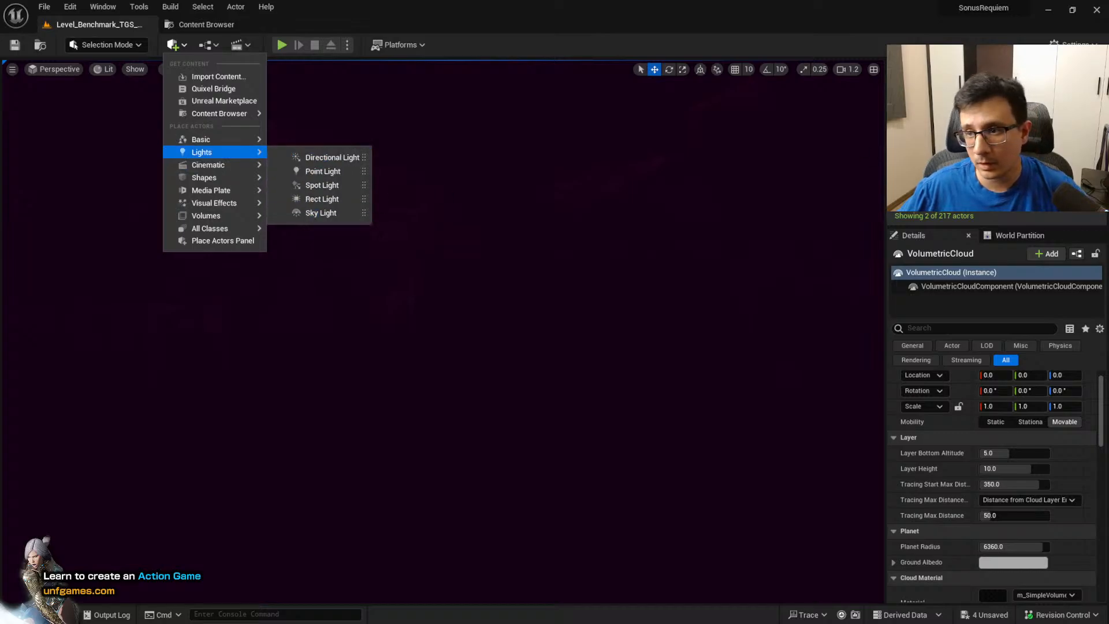
{"action": "left_click", "coordinate": [953, 133]}
{"action": "key", "text": "Delete"}
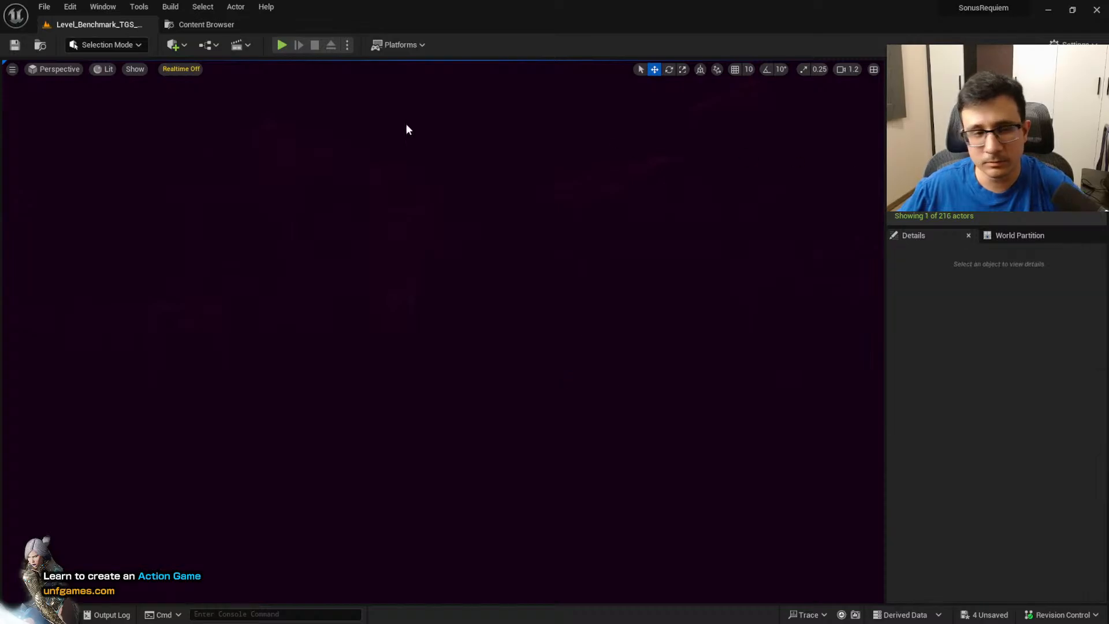
Place a Sky Light in the middle of the courtyard view and enable its Real Time Capture
{"action": "left_click", "coordinate": [173, 44]}
{"action": "mouse_move", "coordinate": [234, 151]}
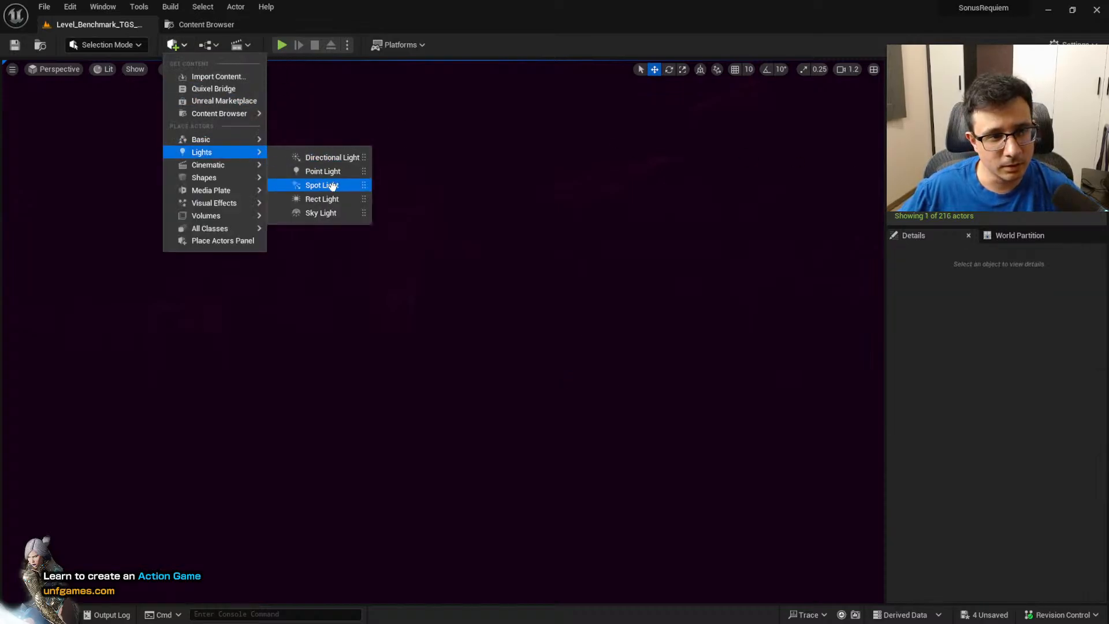
{"action": "left_click_drag", "start_coordinate": [332, 213], "coordinate": [458, 326]}
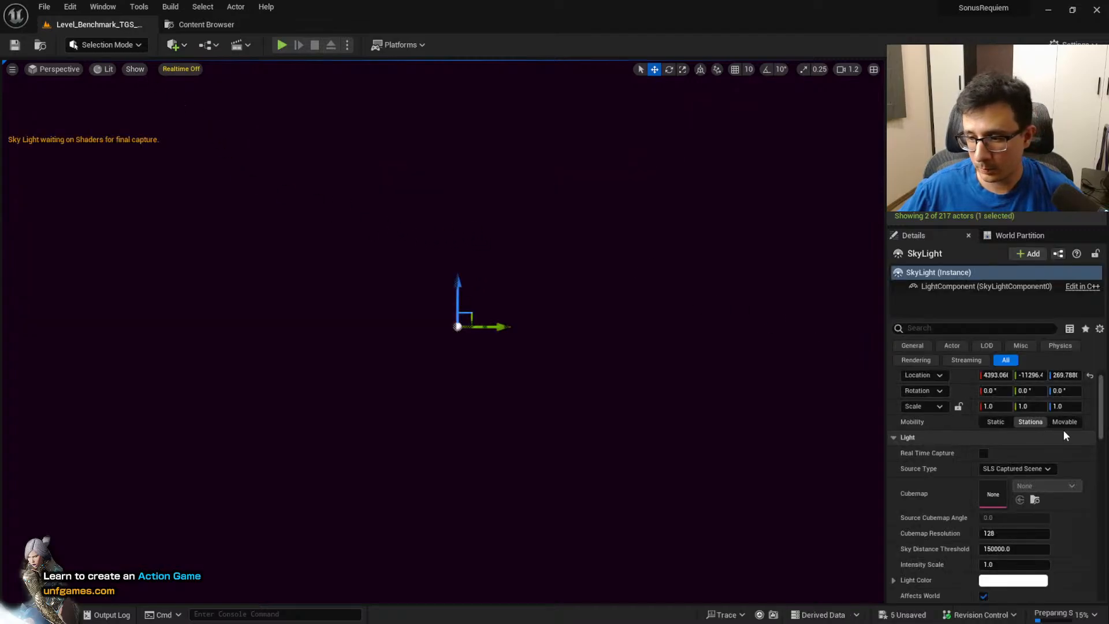
{"action": "left_click", "coordinate": [983, 454]}
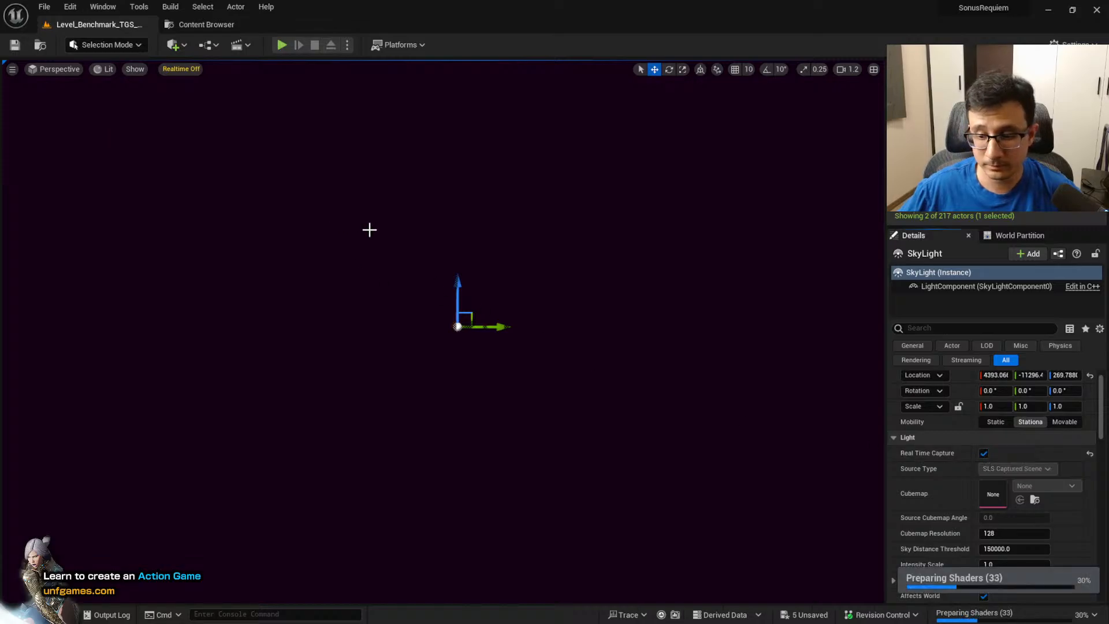
Place a Directional Light in the courtyard to light the buildings
{"action": "left_click", "coordinate": [182, 46]}
{"action": "mouse_move", "coordinate": [224, 154]}
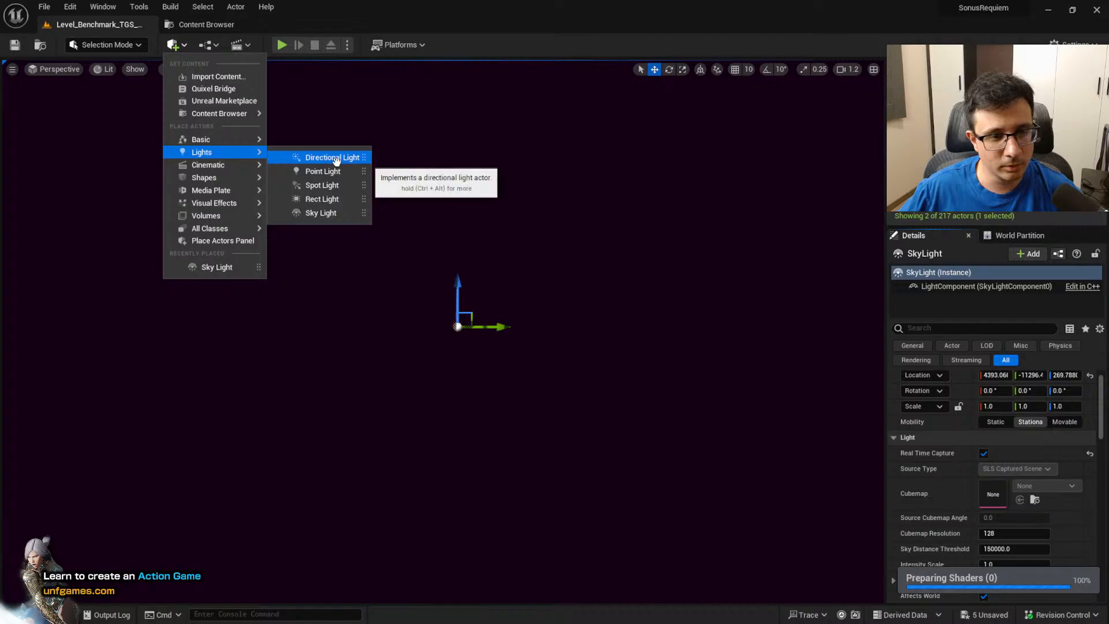
{"action": "left_click", "coordinate": [558, 273]}
{"action": "left_click_drag", "start_coordinate": [558, 273], "coordinate": [479, 365]}
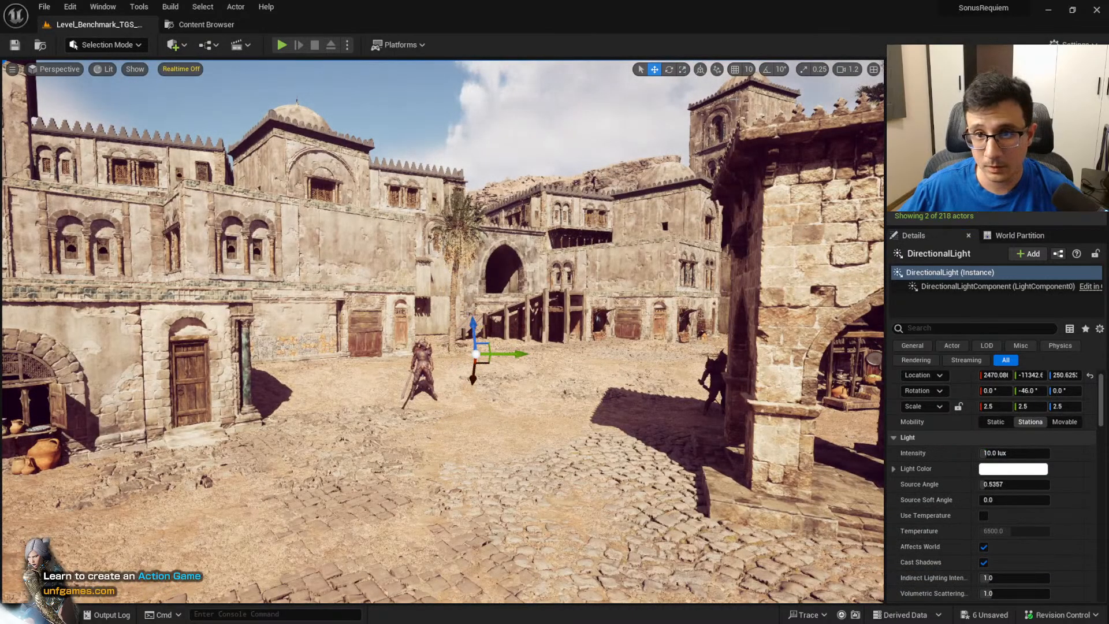
Raise the directional light to a height of about 673.2 and rotate it to about -96.76° around Z
{"action": "left_click", "coordinate": [700, 70]}
{"action": "left_click_drag", "start_coordinate": [476, 325], "coordinate": [401, 251]}
{"action": "key", "text": "e"}
{"action": "right_click_drag", "start_coordinate": [513, 291], "coordinate": [559, 339]}
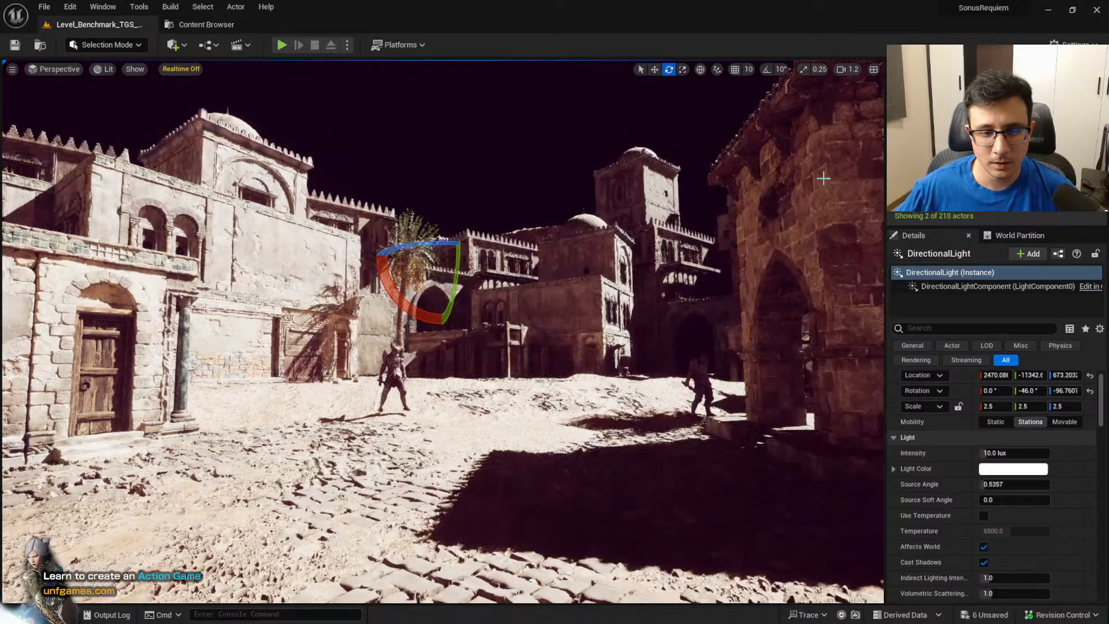
Set the directional light's Indirect Lighting Intensity to 0
{"action": "mouse_move", "coordinate": [823, 178]}
{"action": "right_mouse_down"}
{"action": "mouse_move", "coordinate": [876, 214]}
{"action": "mouse_move", "coordinate": [837, 187]}
{"action": "mouse_move", "coordinate": [817, 204]}
{"action": "mouse_move", "coordinate": [813, 193]}
{"action": "right_mouse_up"}
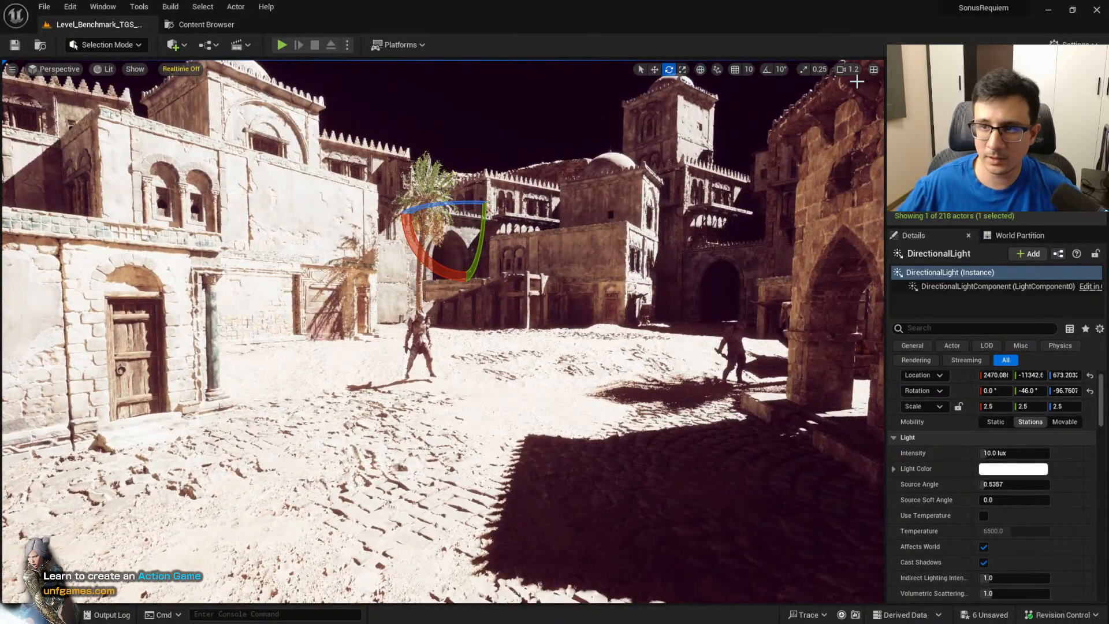
{"action": "scroll", "coordinate": [1003, 425], "scroll_direction": "down", "scroll_amount": 1}
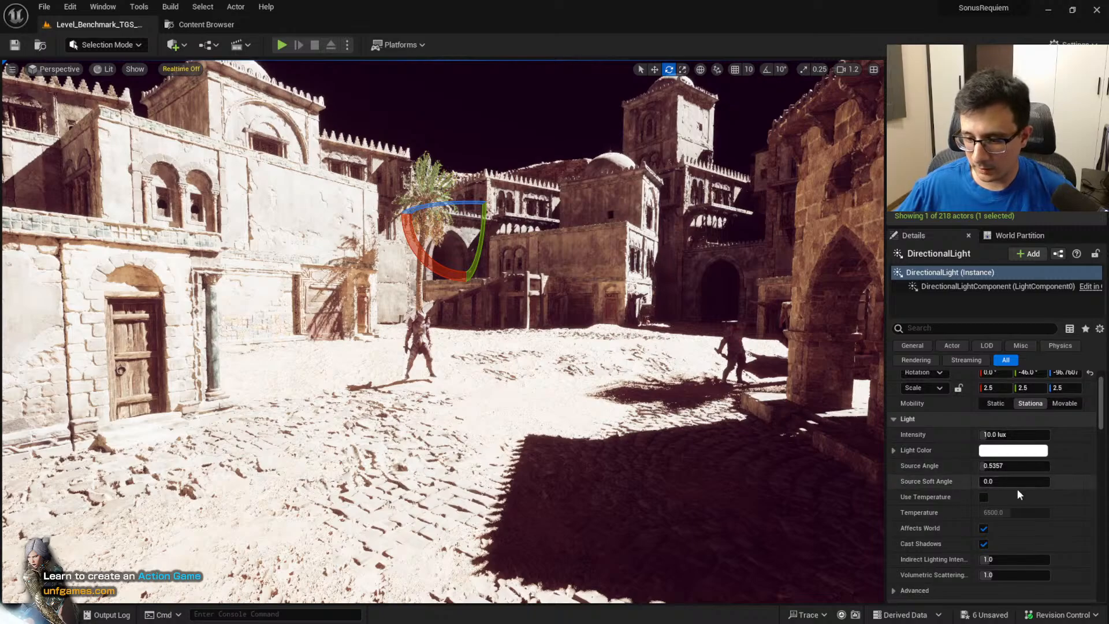
{"action": "left_click", "coordinate": [1025, 560]}
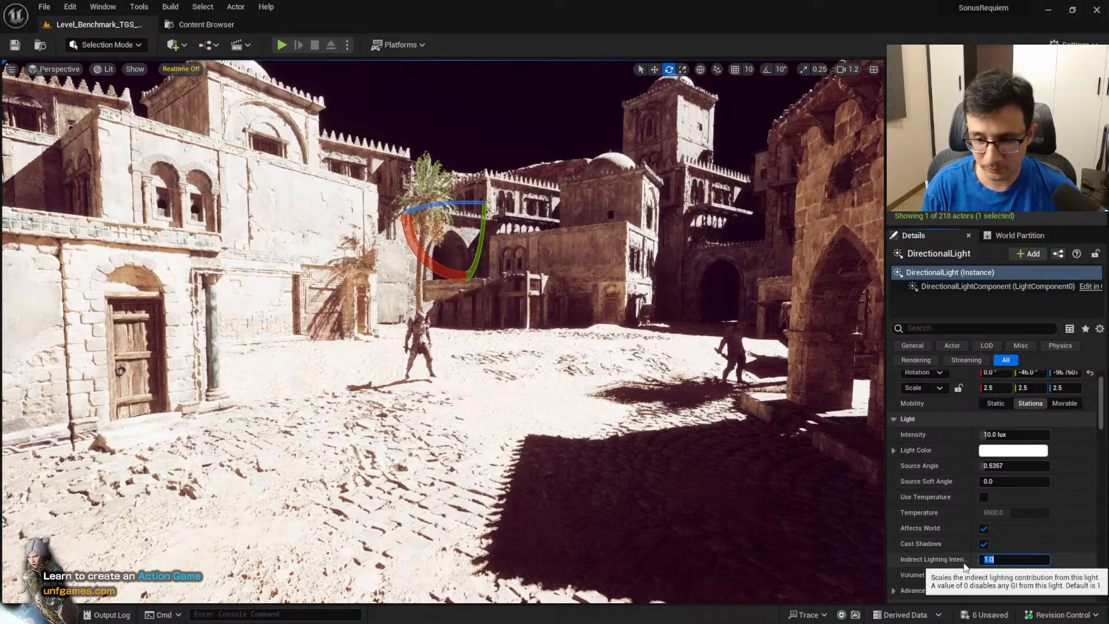
{"action": "type", "text": "0"}
{"action": "key", "text": "Return"}
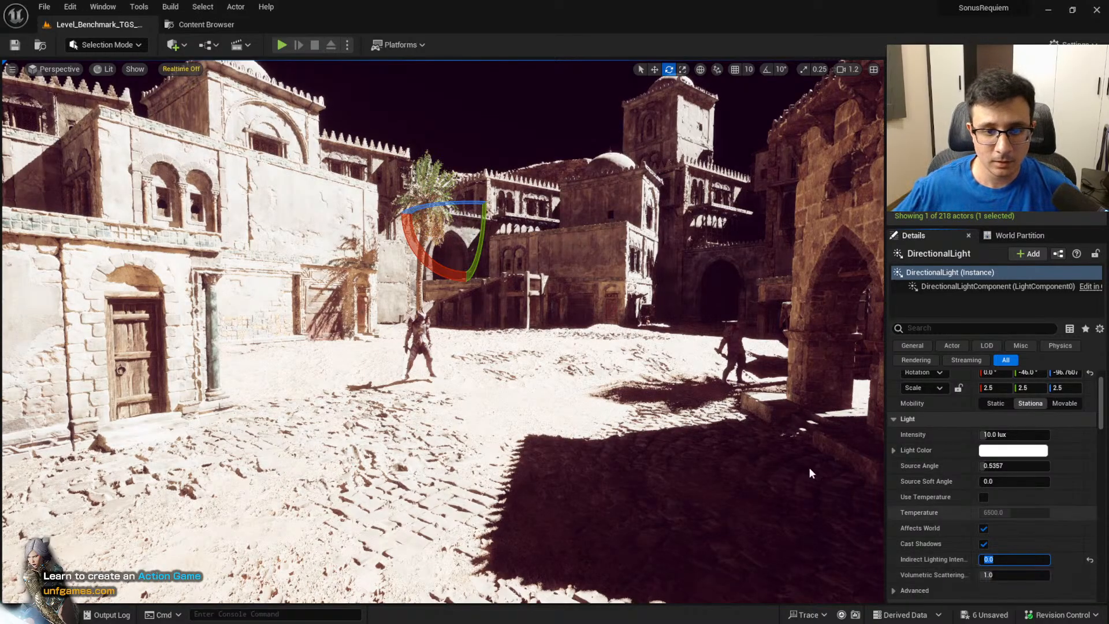
Examine the shaded areas of the plaza and the arcade structure from several viewpoints
{"action": "mouse_move", "coordinate": [623, 358]}
{"action": "right_mouse_down"}
{"action": "mouse_move", "coordinate": [693, 377]}
{"action": "mouse_move", "coordinate": [682, 363]}
{"action": "mouse_move", "coordinate": [578, 365]}
{"action": "mouse_move", "coordinate": [613, 357]}
{"action": "right_mouse_up"}
{"action": "key", "text": "s"}
{"action": "key", "text": "w"}
{"action": "key", "text": "s"}
{"action": "key", "text": "w"}
{"action": "mouse_move", "coordinate": [622, 401]}
{"action": "right_mouse_down"}
{"action": "mouse_move", "coordinate": [612, 397]}
{"action": "mouse_move", "coordinate": [623, 401]}
{"action": "right_mouse_up"}
{"action": "key", "text": "a"}
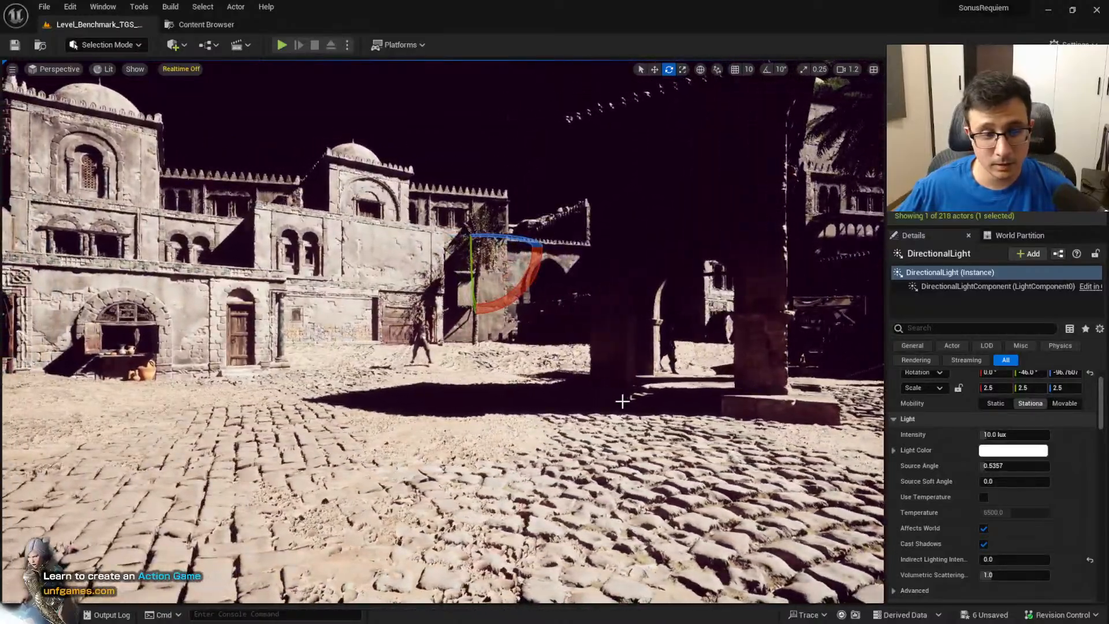
Try other intensity and temperature values on the directional light, undo both edits and disable Use Temperature again
{"action": "mouse_move", "coordinate": [1005, 435]}
{"action": "left_mouse_down"}
{"action": "mouse_move", "coordinate": [1039, 434]}
{"action": "mouse_move", "coordinate": [991, 435]}
{"action": "mouse_move", "coordinate": [1008, 435]}
{"action": "left_mouse_up"}
{"action": "key", "text": "ctrl+z"}
{"action": "left_click", "coordinate": [984, 497]}
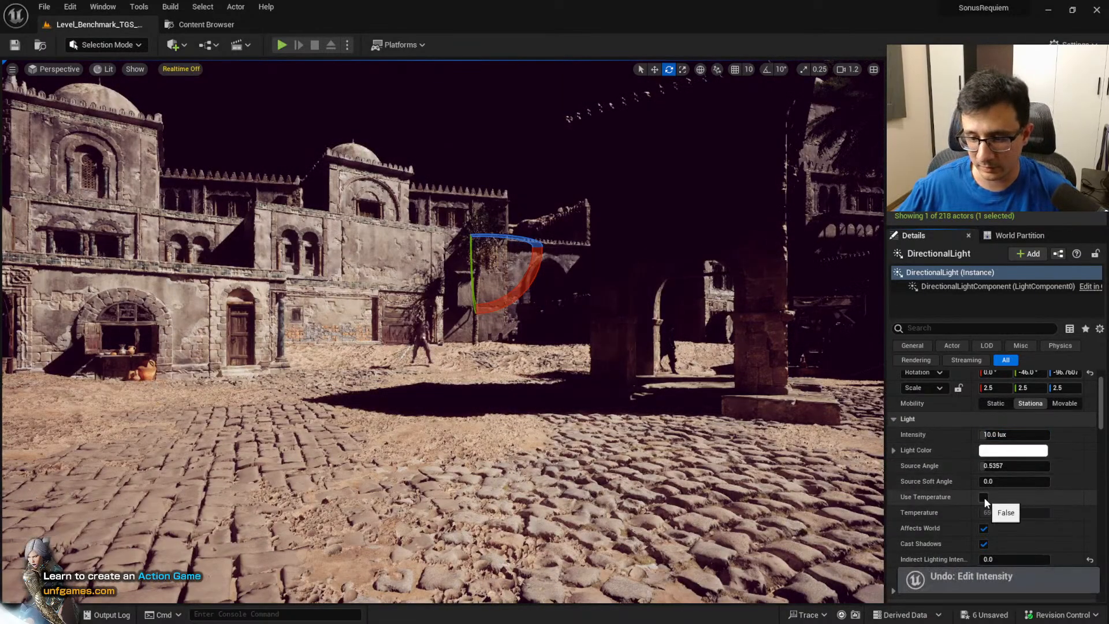
{"action": "left_click", "coordinate": [1007, 512]}
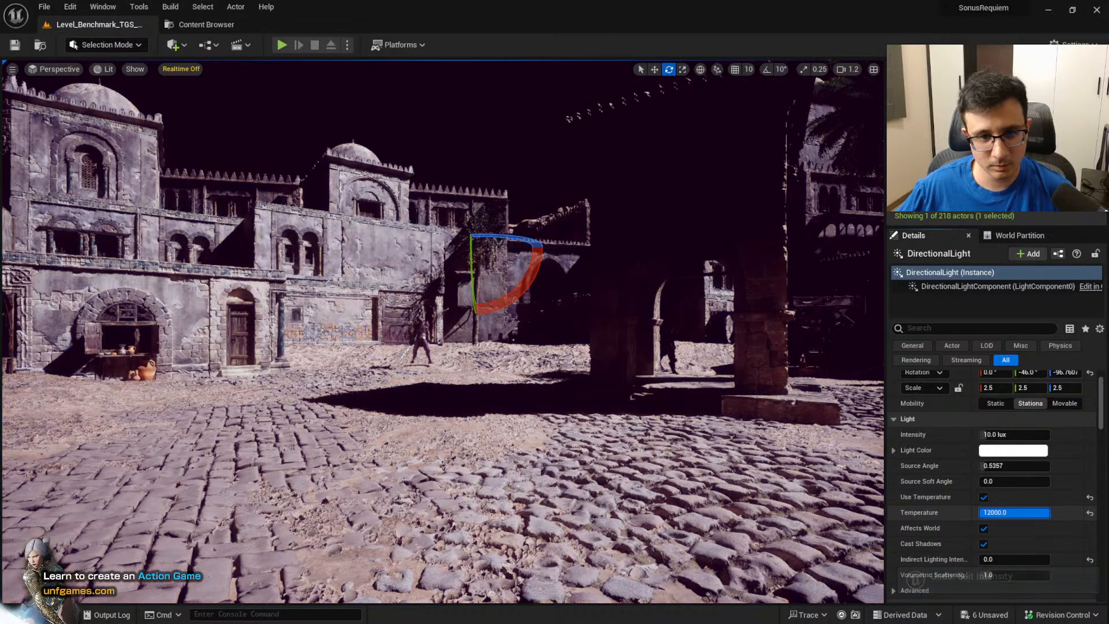
{"action": "type", "text": "1700"}
{"action": "key", "text": "Return"}
{"action": "key", "text": "ctrl+z"}
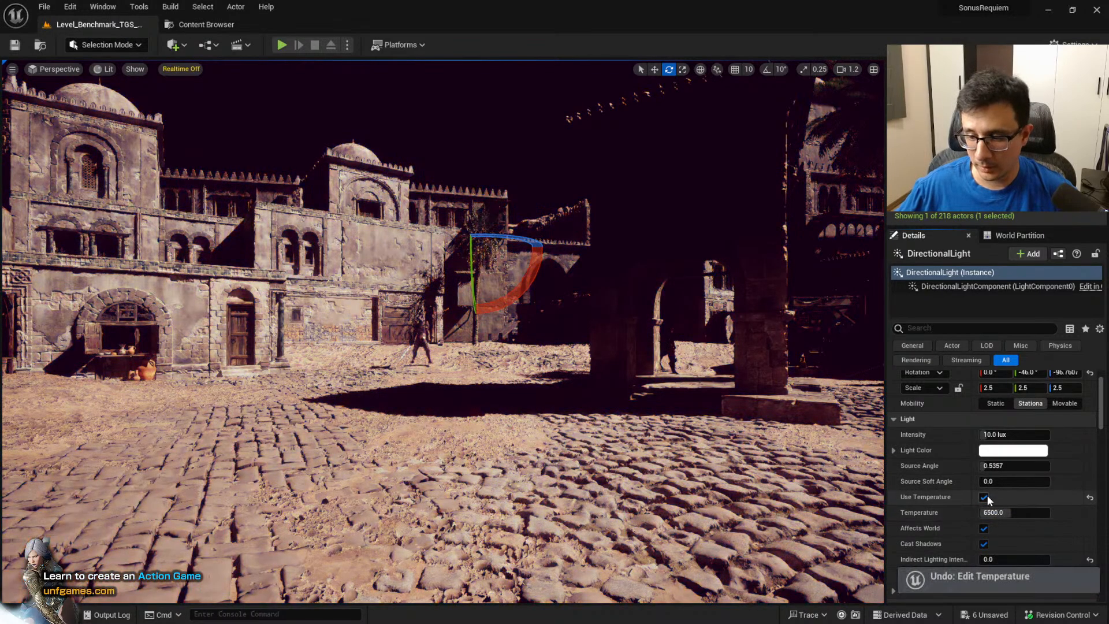
{"action": "left_click", "coordinate": [984, 497]}
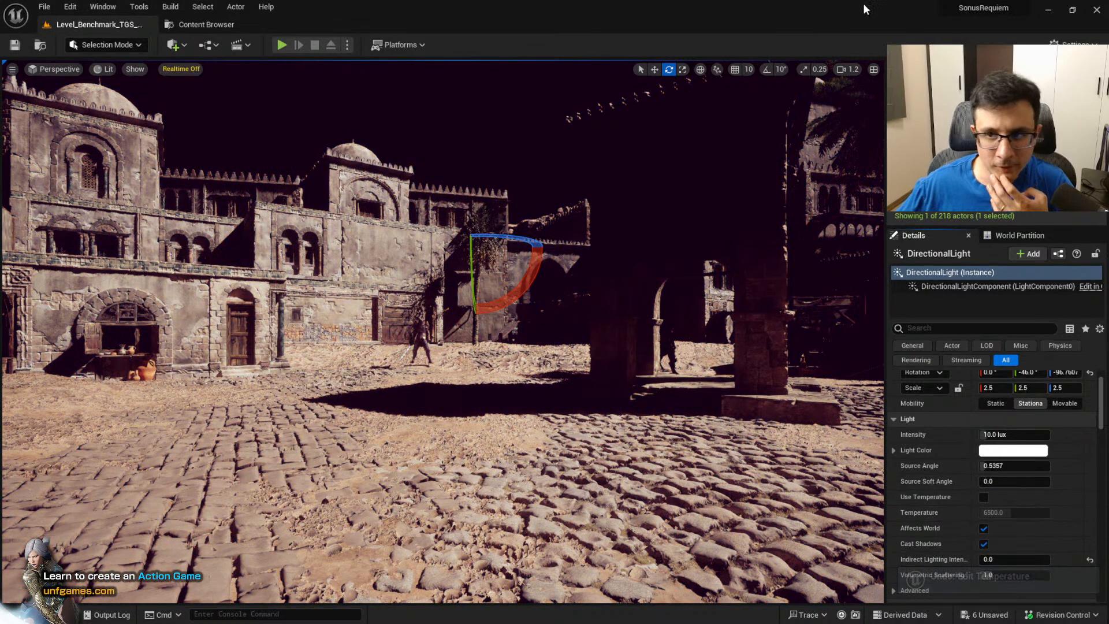
Add a Post Process Volume to the plaza near the standing character
{"action": "left_click", "coordinate": [924, 85]}
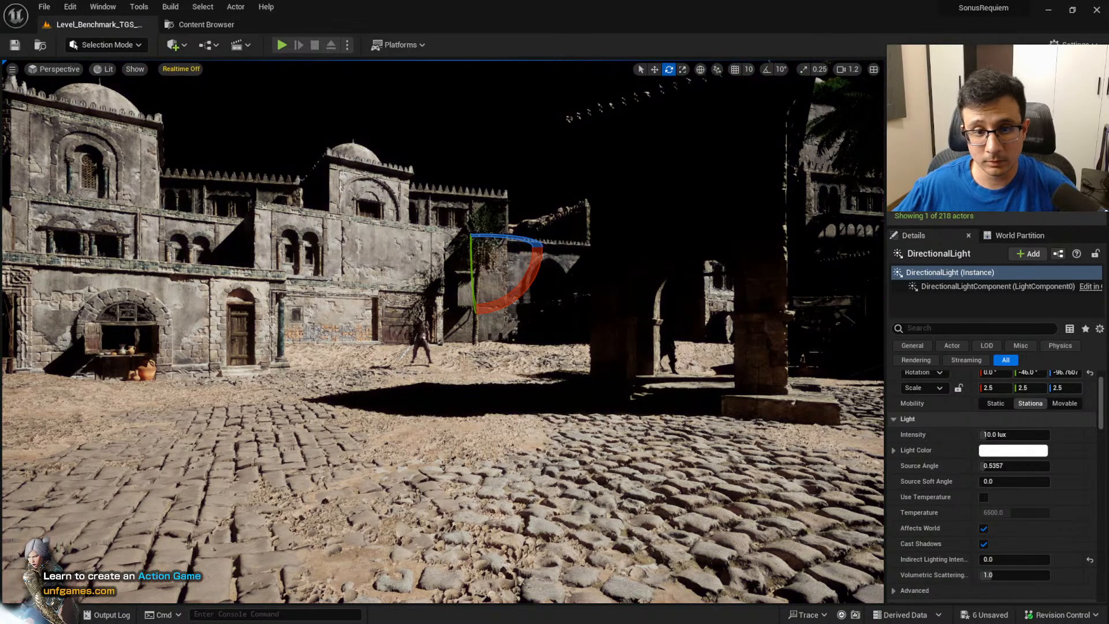
{"action": "right_click_drag", "start_coordinate": [444, 332], "coordinate": [470, 338]}
{"action": "left_click", "coordinate": [172, 45]}
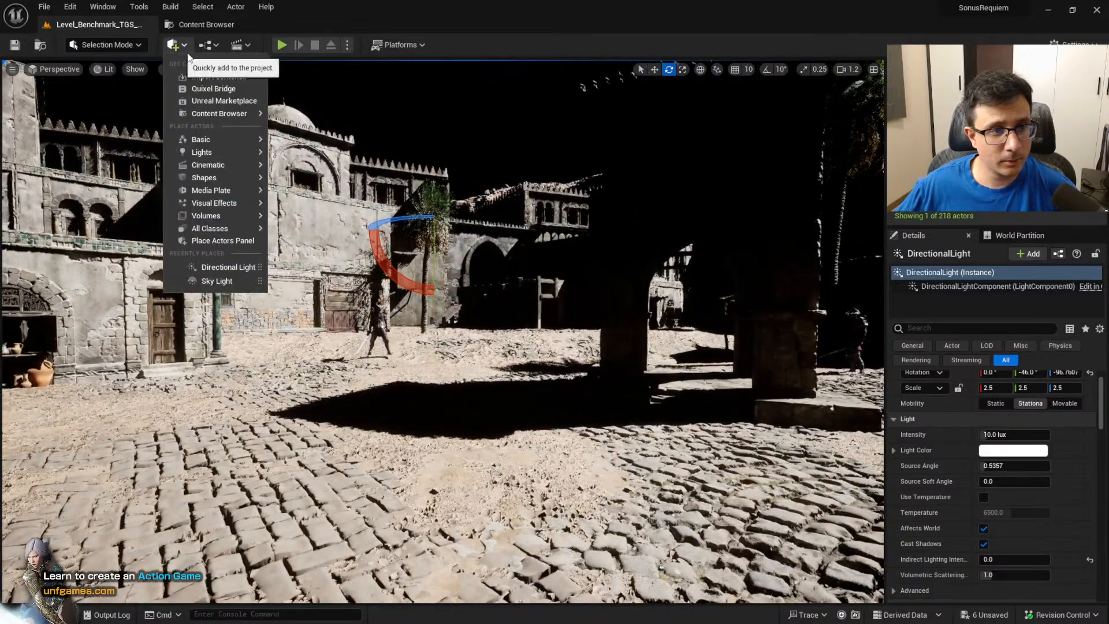
{"action": "mouse_move", "coordinate": [252, 139]}
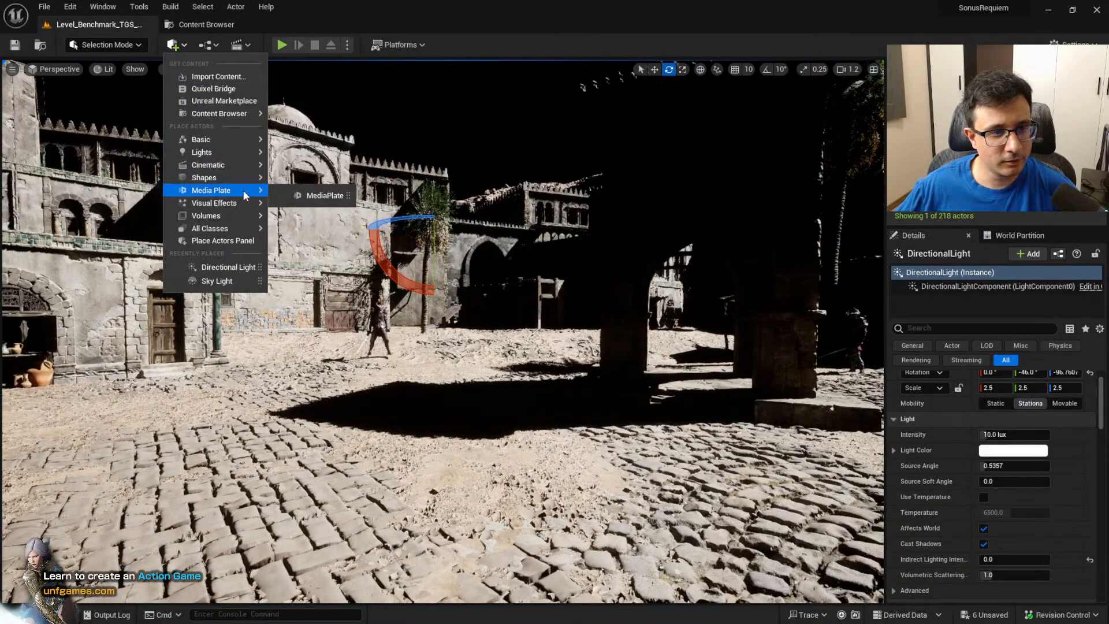
{"action": "mouse_move", "coordinate": [237, 202]}
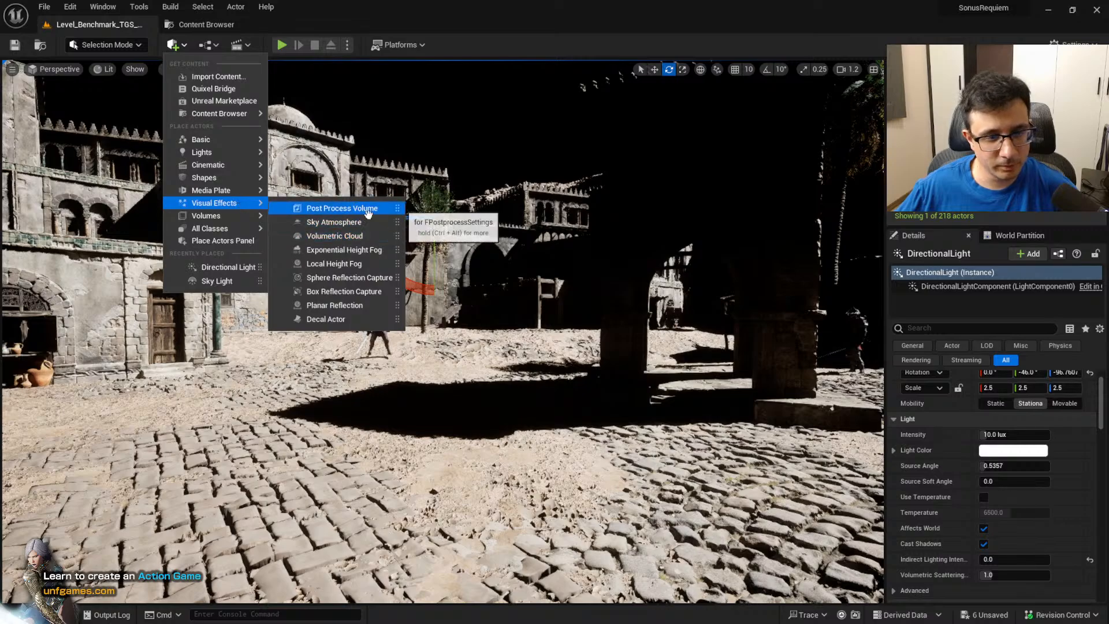
{"action": "left_click_drag", "start_coordinate": [365, 209], "coordinate": [358, 415]}
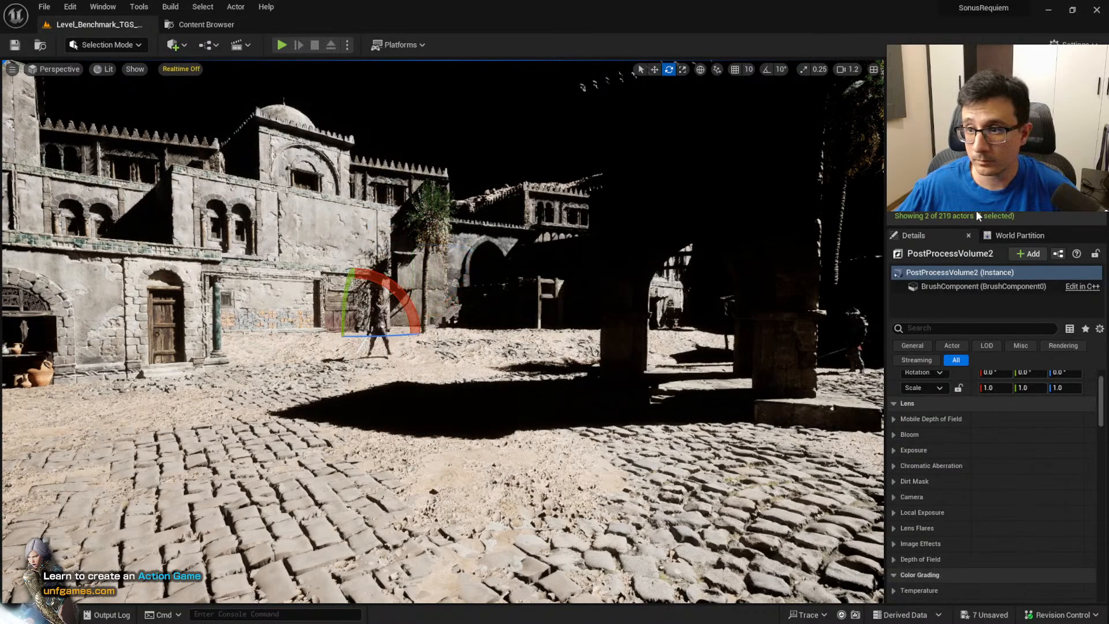
Find the unbound setting of the new post-process volume and enable Infinite Extent
{"action": "key", "text": "w"}
{"action": "left_click", "coordinate": [942, 328]}
{"action": "type", "text": "unb"}
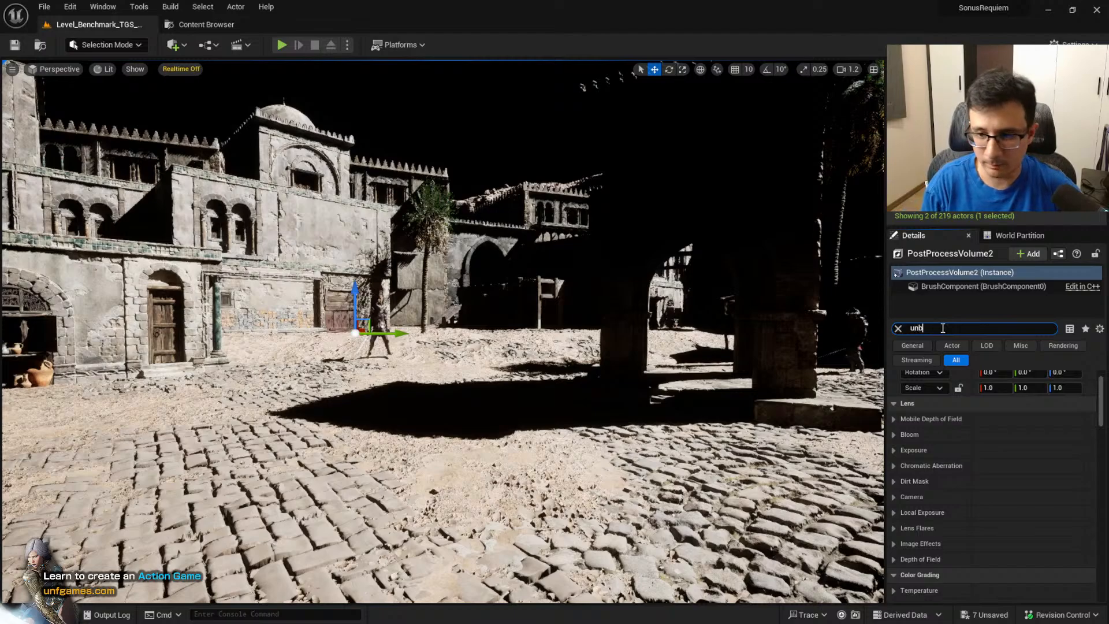
{"action": "left_click", "coordinate": [984, 392]}
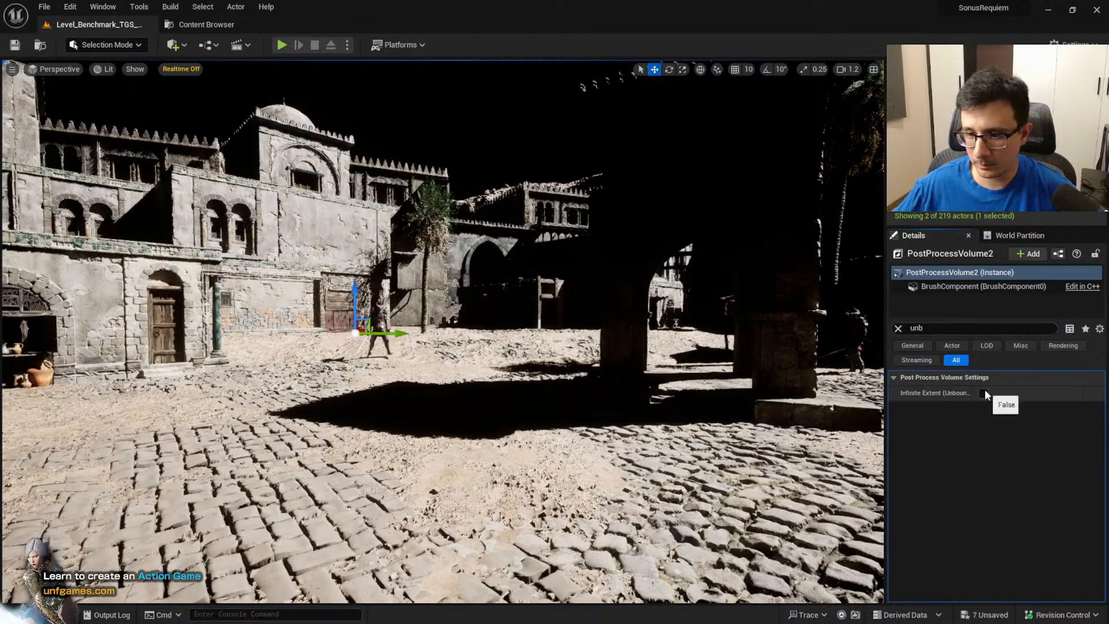
Enable the post-process volume's global color-grading Saturation and set it to 0 to make the scene black and white
{"action": "left_click", "coordinate": [898, 327]}
{"action": "left_click", "coordinate": [919, 329]}
{"action": "type", "text": "satur"}
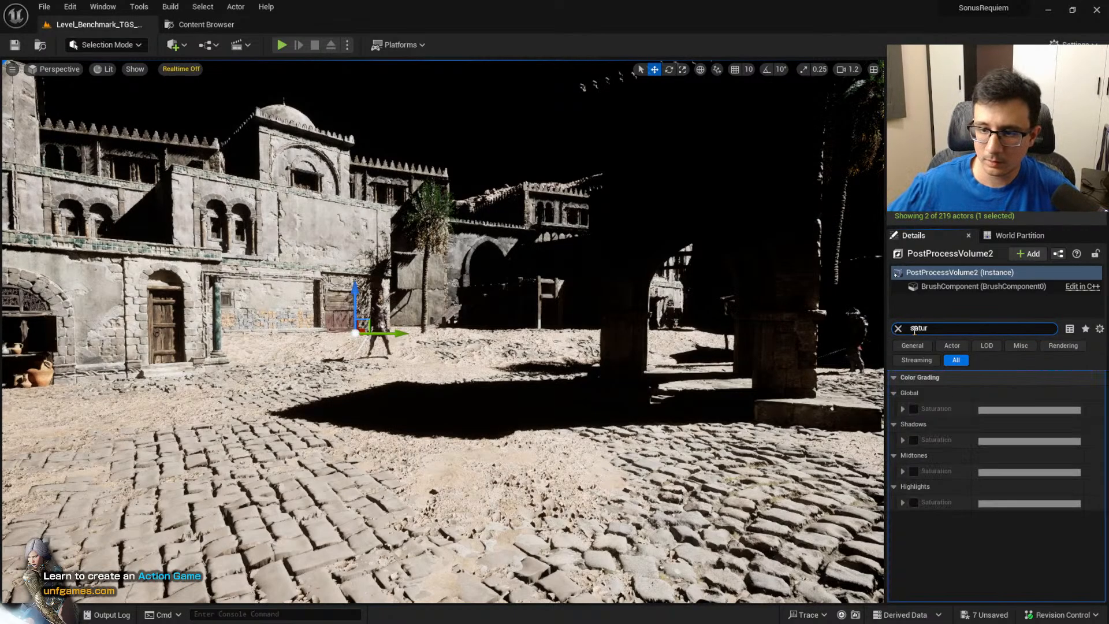
{"action": "left_click", "coordinate": [903, 408]}
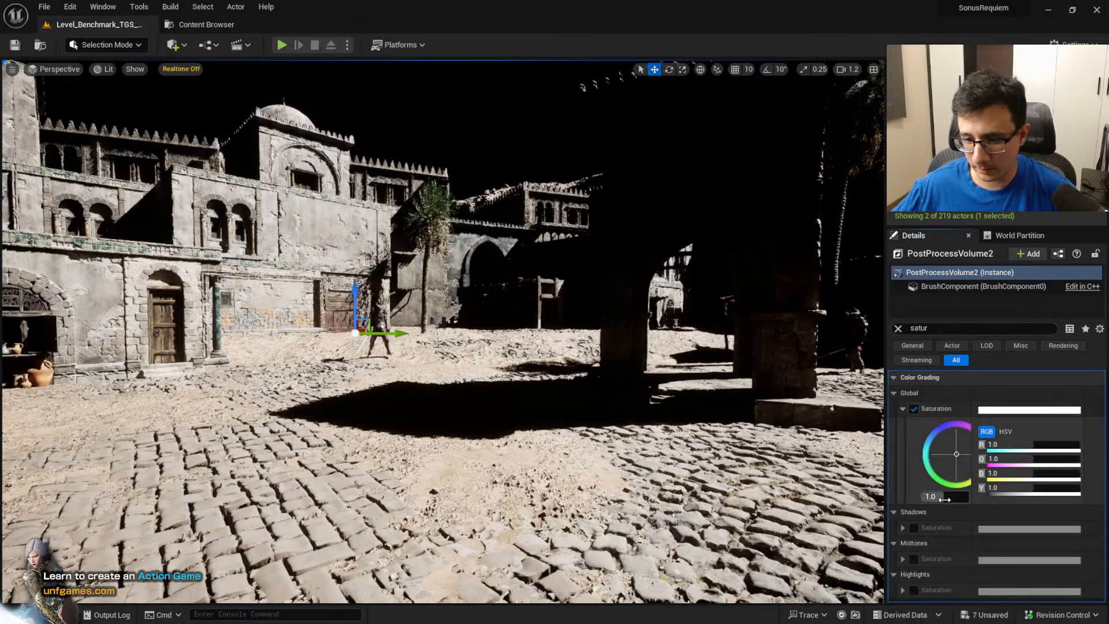
{"action": "left_click", "coordinate": [913, 408]}
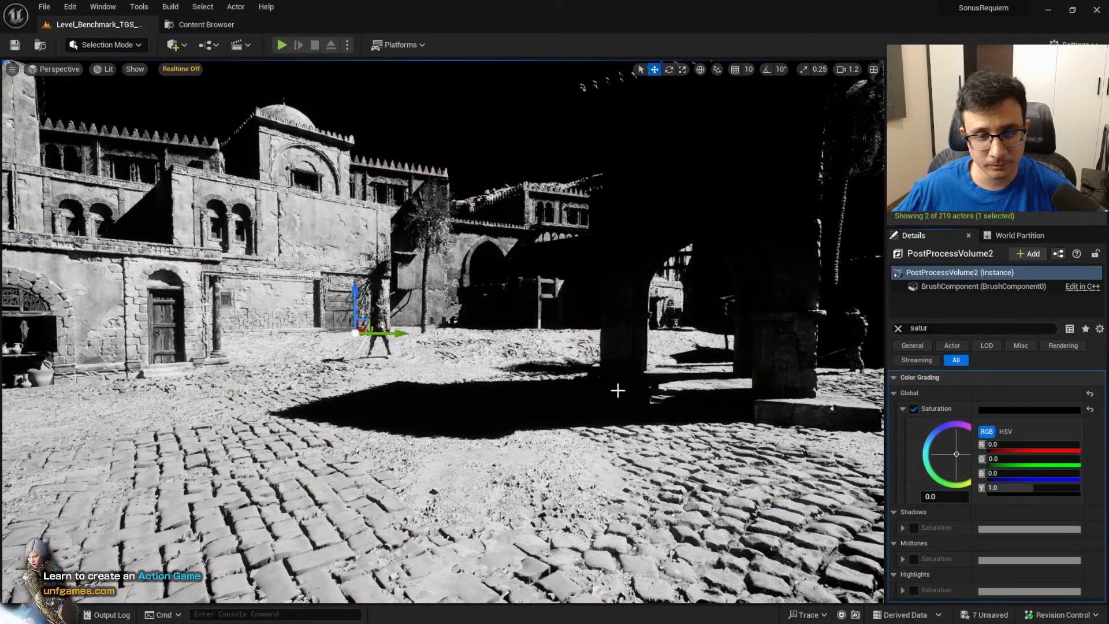
{"action": "right_click_drag", "start_coordinate": [618, 389], "coordinate": [659, 397]}
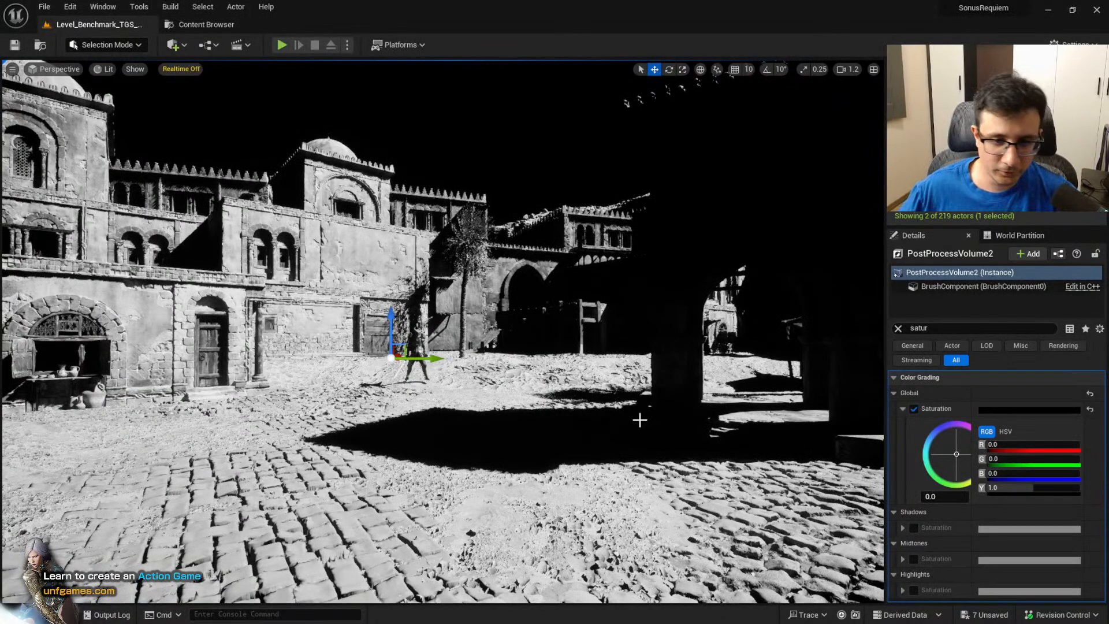
Select the directional light with its property filter cleared and give the actor list more room
{"action": "left_click", "coordinate": [921, 87]}
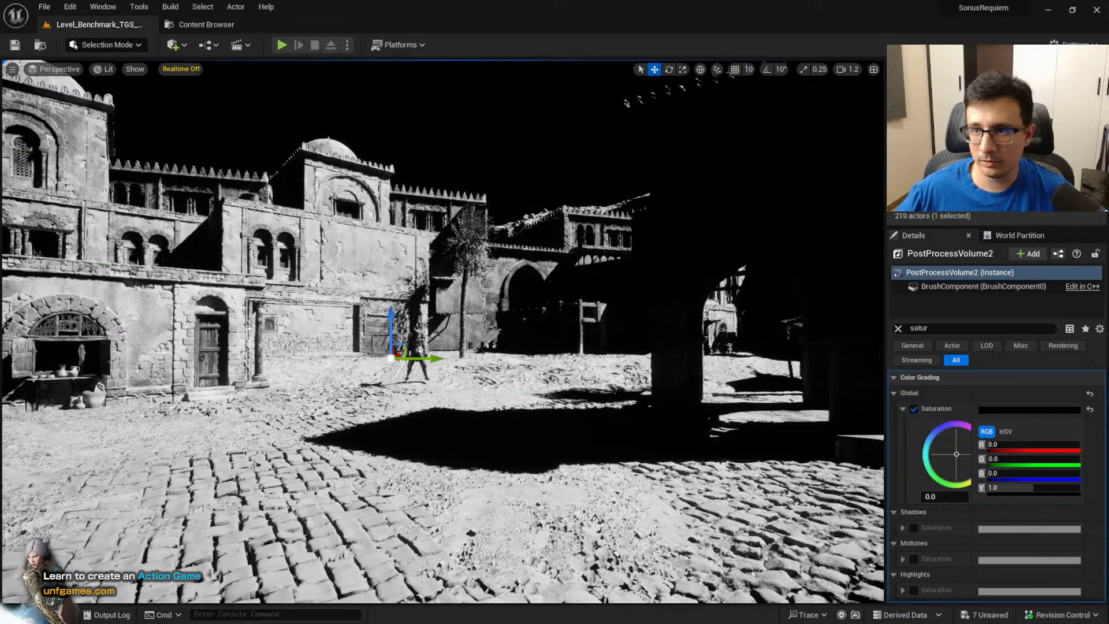
{"action": "type", "text": "sky"}
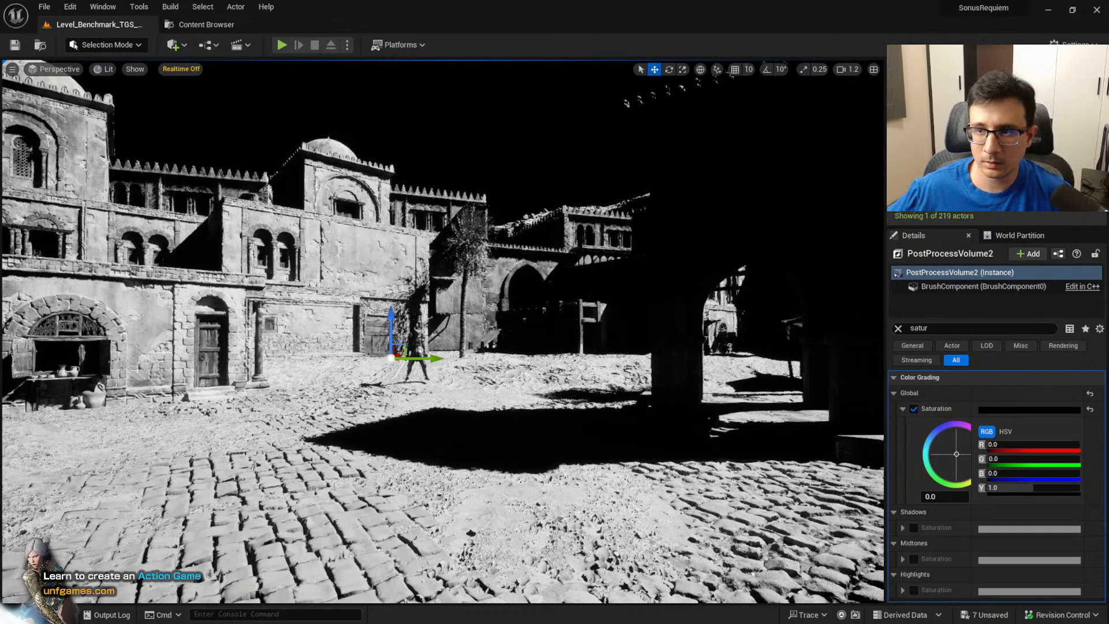
{"action": "left_click", "coordinate": [953, 130]}
{"action": "left_click", "coordinate": [899, 328]}
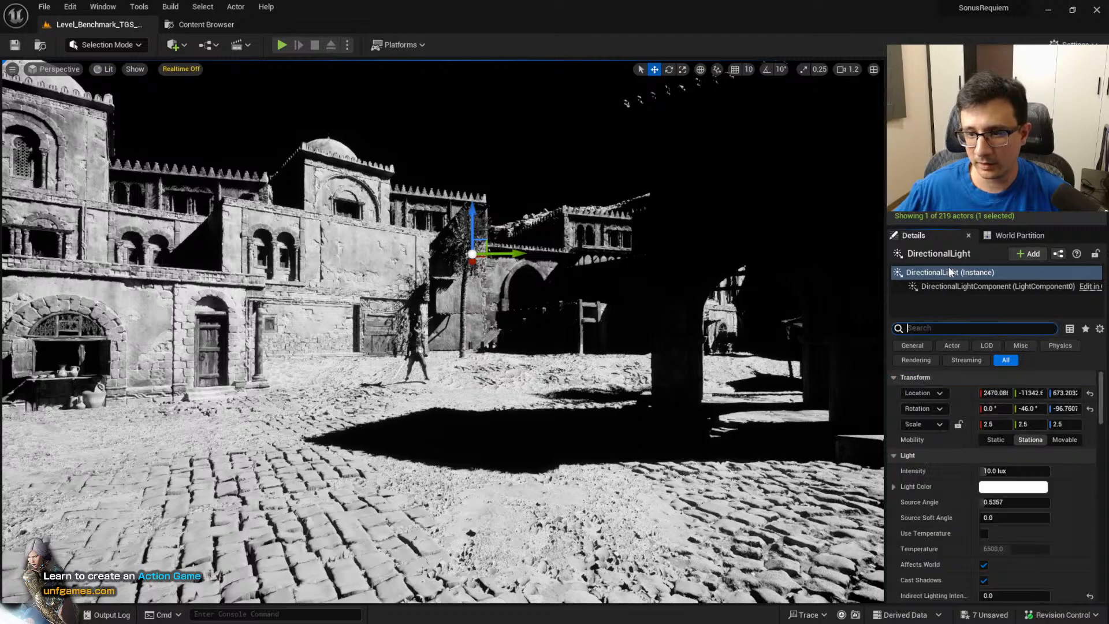
{"action": "left_click_drag", "start_coordinate": [954, 227], "coordinate": [962, 280]}
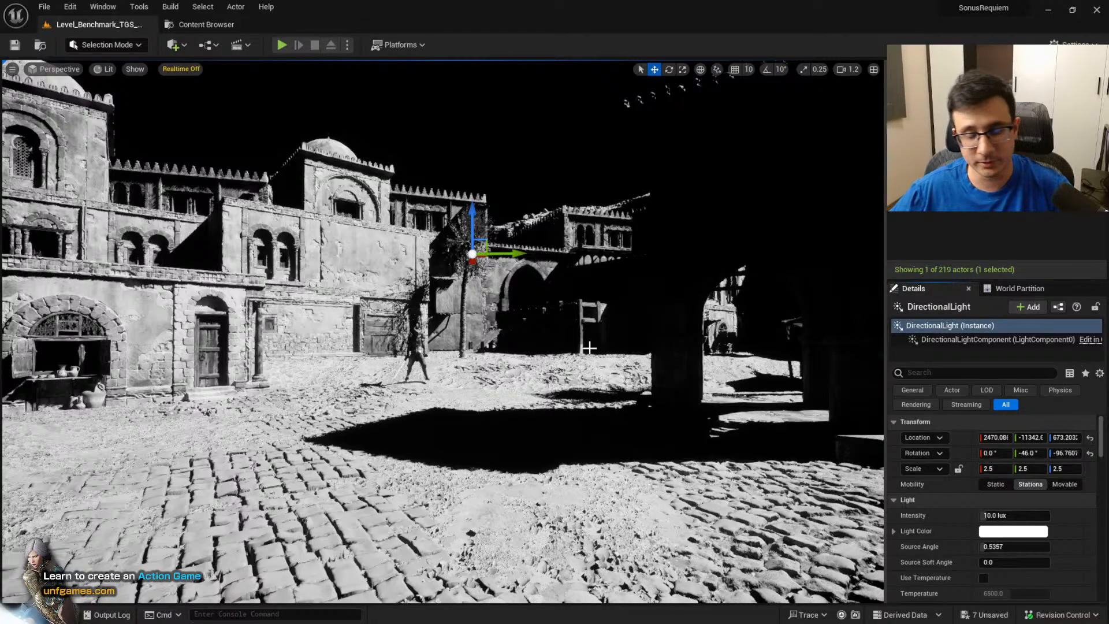
{"action": "right_click_drag", "start_coordinate": [443, 332], "coordinate": [615, 404]}
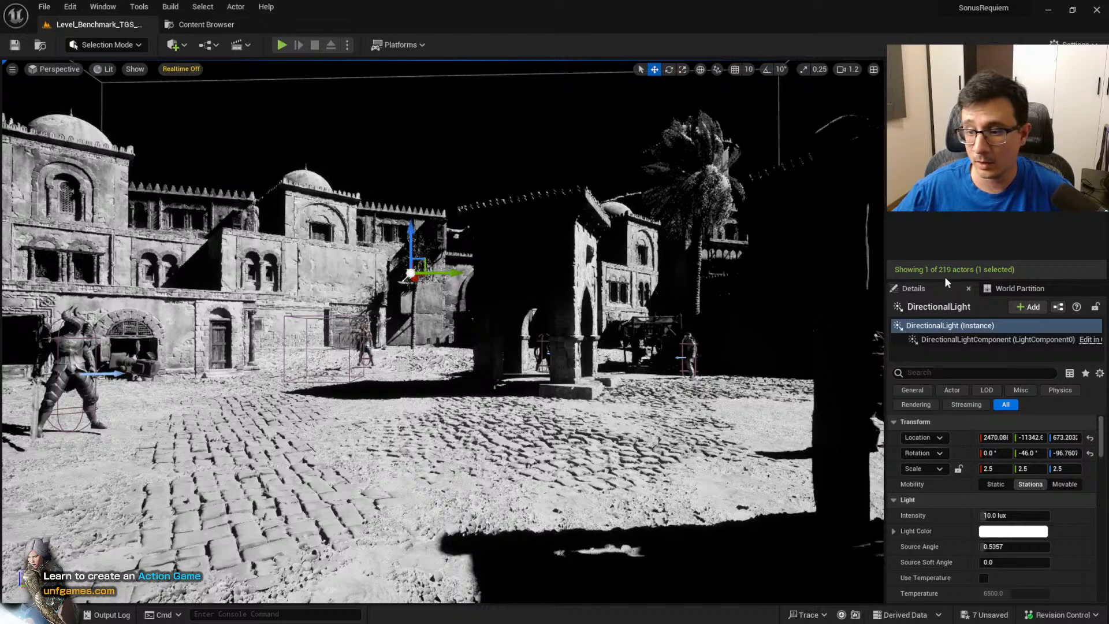
Select the new post-process volume again and set its global color-grading Contrast to 2
{"action": "left_click_drag", "start_coordinate": [947, 82], "coordinate": [861, 82]}
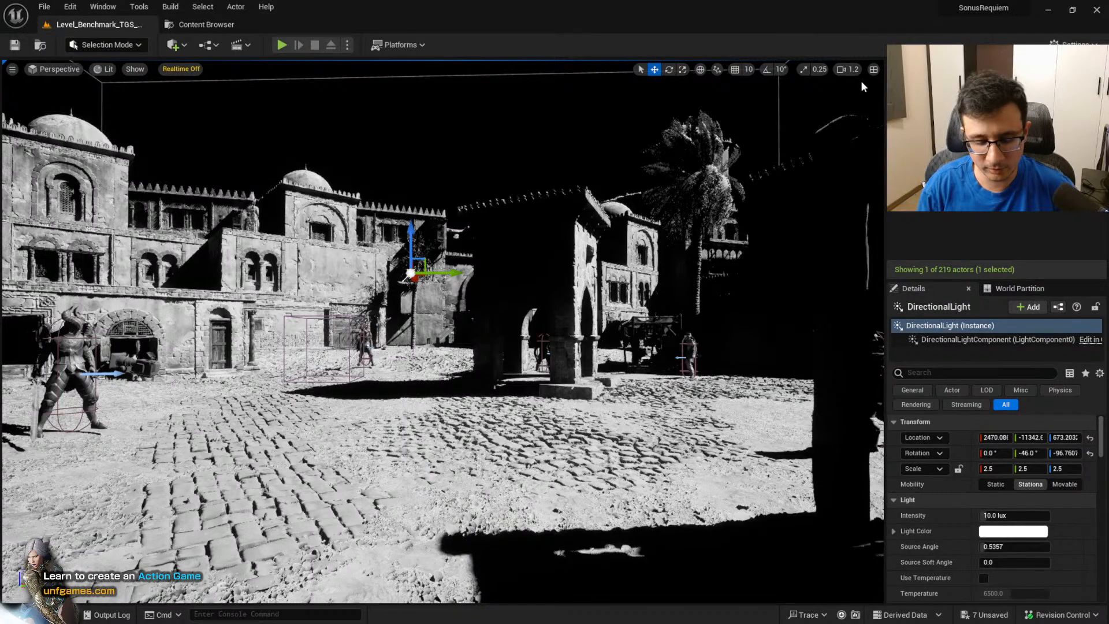
{"action": "type", "text": "sky"}
{"action": "left_click", "coordinate": [985, 247]}
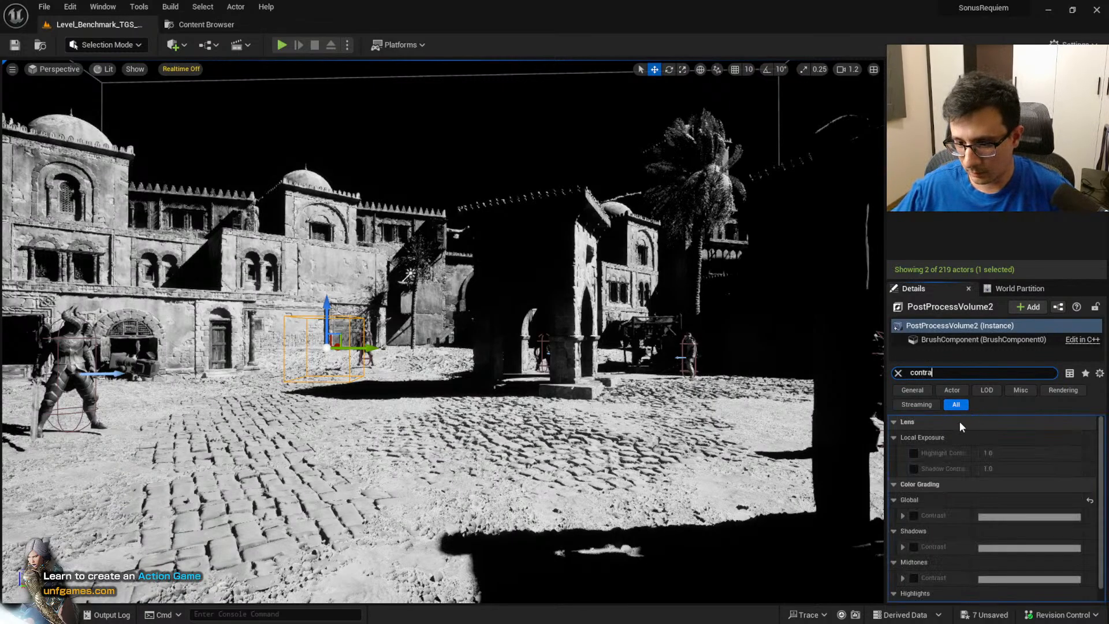
{"action": "type", "text": "st"}
{"action": "left_click", "coordinate": [902, 517]}
{"action": "left_click", "coordinate": [913, 516]}
{"action": "scroll", "coordinate": [905, 519], "scroll_direction": "down", "scroll_amount": 4}
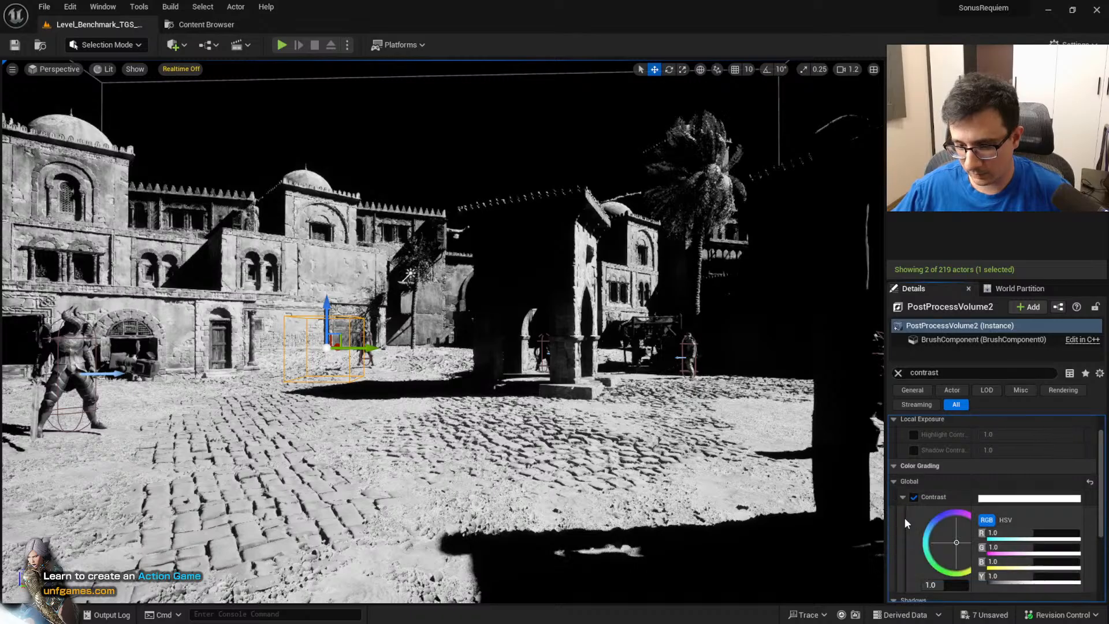
{"action": "left_click", "coordinate": [946, 532]}
{"action": "type", "text": "2"}
{"action": "key", "text": "Return"}
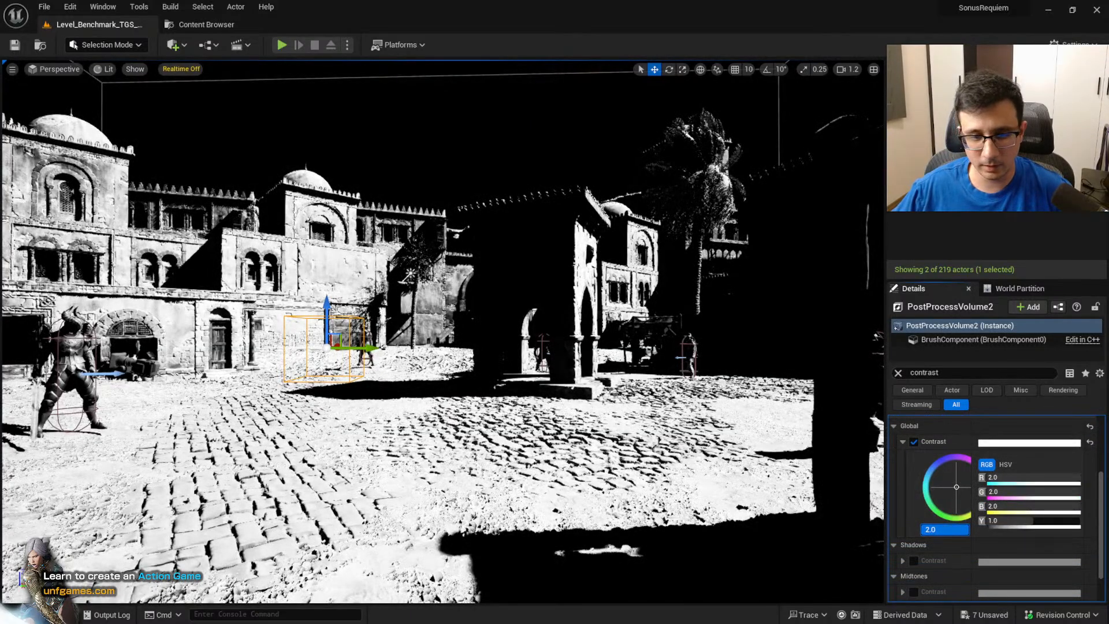
Fly around the plaza and examine the distribution of light and shadow on the buildings, arcade and characters
{"action": "mouse_move", "coordinate": [442, 333]}
{"action": "right_mouse_down"}
{"action": "mouse_move", "coordinate": [399, 335]}
{"action": "mouse_move", "coordinate": [462, 330]}
{"action": "mouse_move", "coordinate": [433, 330]}
{"action": "right_mouse_up"}
{"action": "key", "text": "w"}
{"action": "key", "text": "s"}
{"action": "key", "text": "w"}
{"action": "key", "text": "s"}
{"action": "key", "text": "a"}
{"action": "right_click_drag", "start_coordinate": [529, 398], "coordinate": [549, 398]}
{"action": "key", "text": "e"}
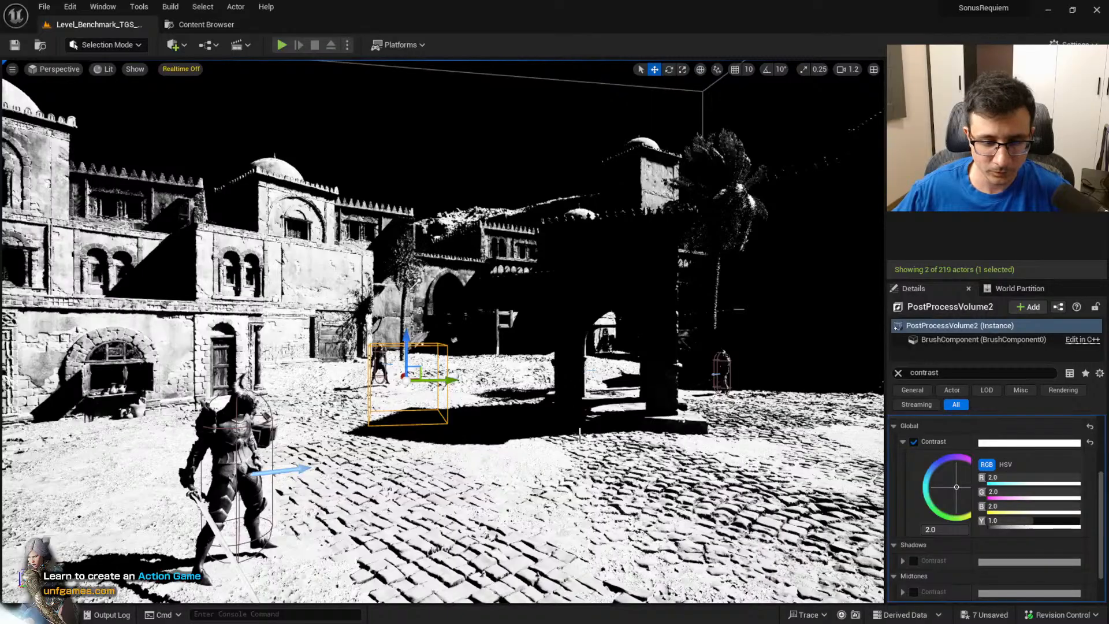
{"action": "key", "text": "d"}
{"action": "right_click_drag", "start_coordinate": [774, 170], "coordinate": [442, 338]}
{"action": "key", "text": "d"}
{"action": "key", "text": "e"}
{"action": "key", "text": "a"}
{"action": "key", "text": "w"}
{"action": "key", "text": "w"}
{"action": "scroll", "coordinate": [791, 156], "scroll_direction": "down", "scroll_amount": 3}
{"action": "key", "text": "s"}
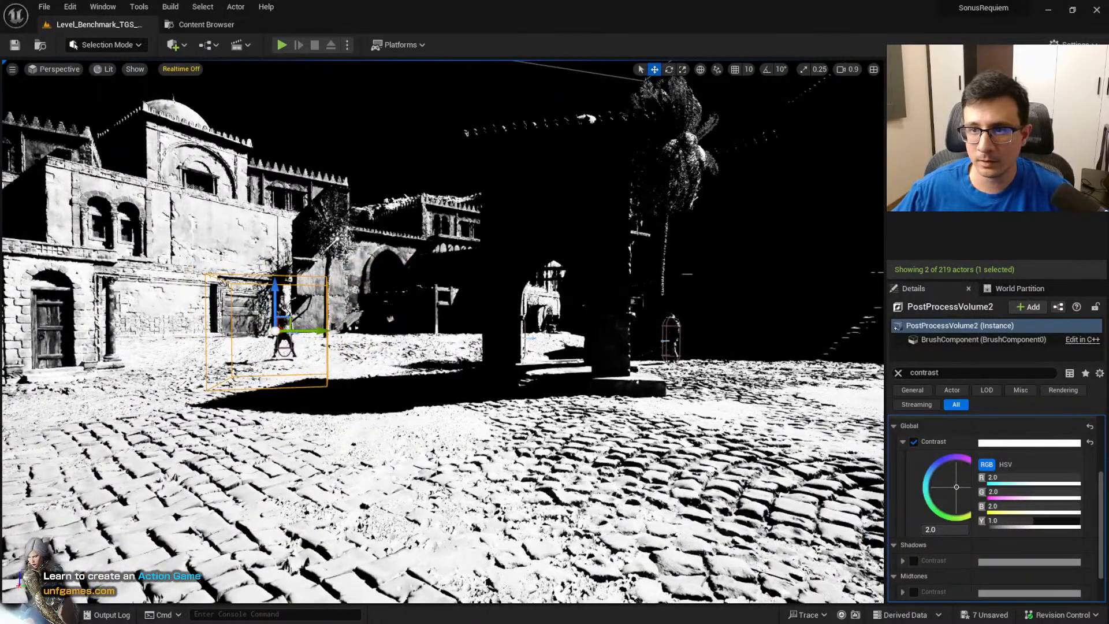
Filter the actor list for "dir" and select the directional light
{"action": "left_click", "coordinate": [920, 85]}
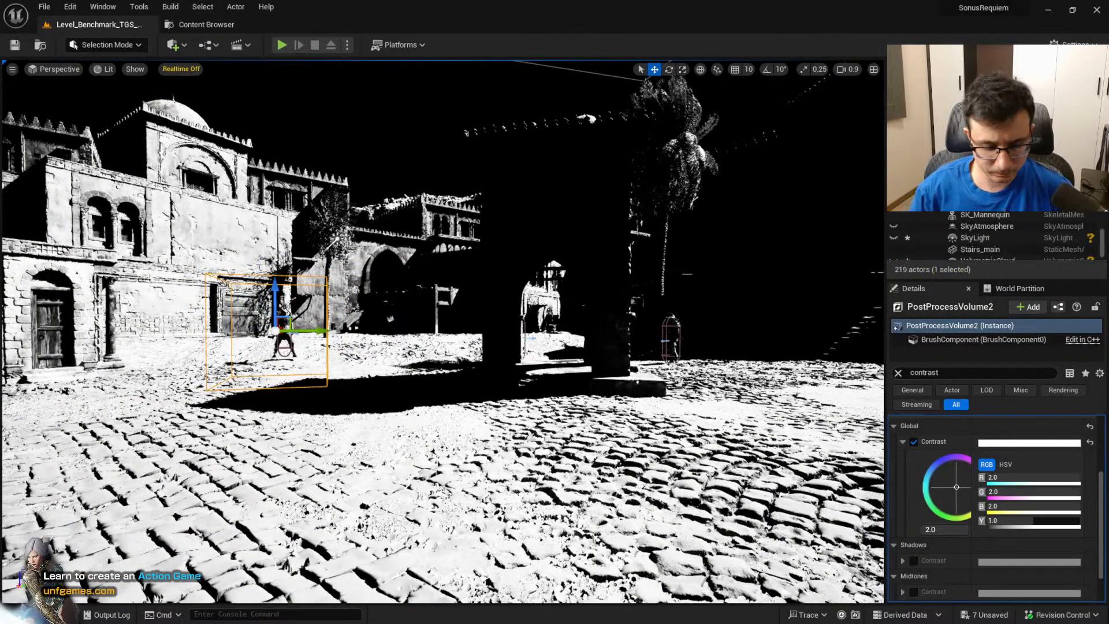
{"action": "type", "text": "dir"}
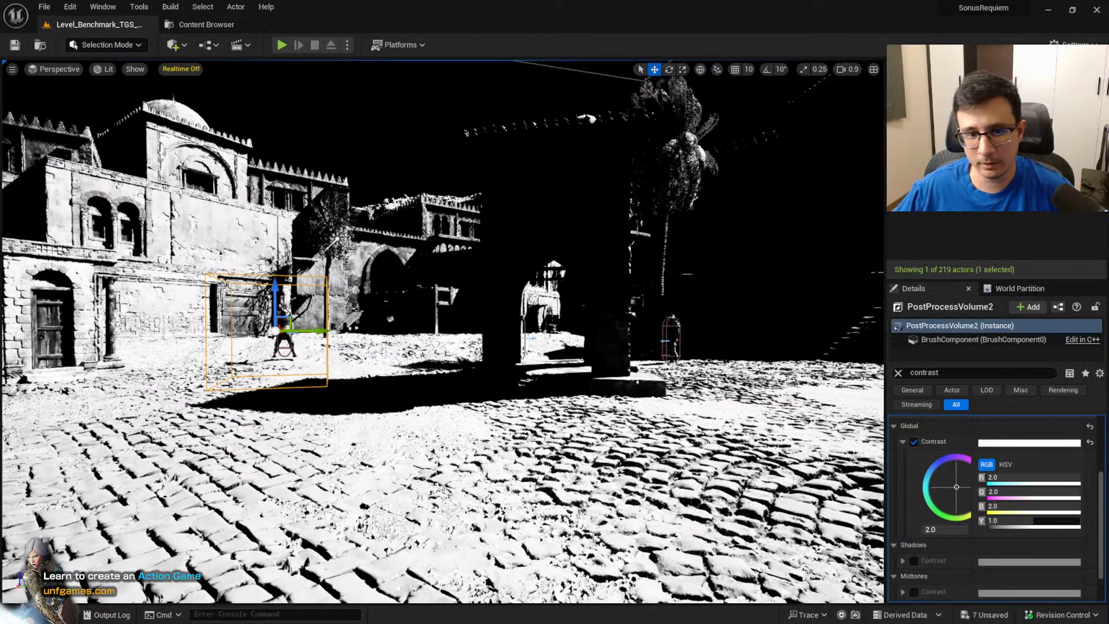
{"action": "left_click", "coordinate": [953, 134]}
{"action": "right_click_drag", "start_coordinate": [520, 312], "coordinate": [451, 319]}
{"action": "key", "text": "s"}
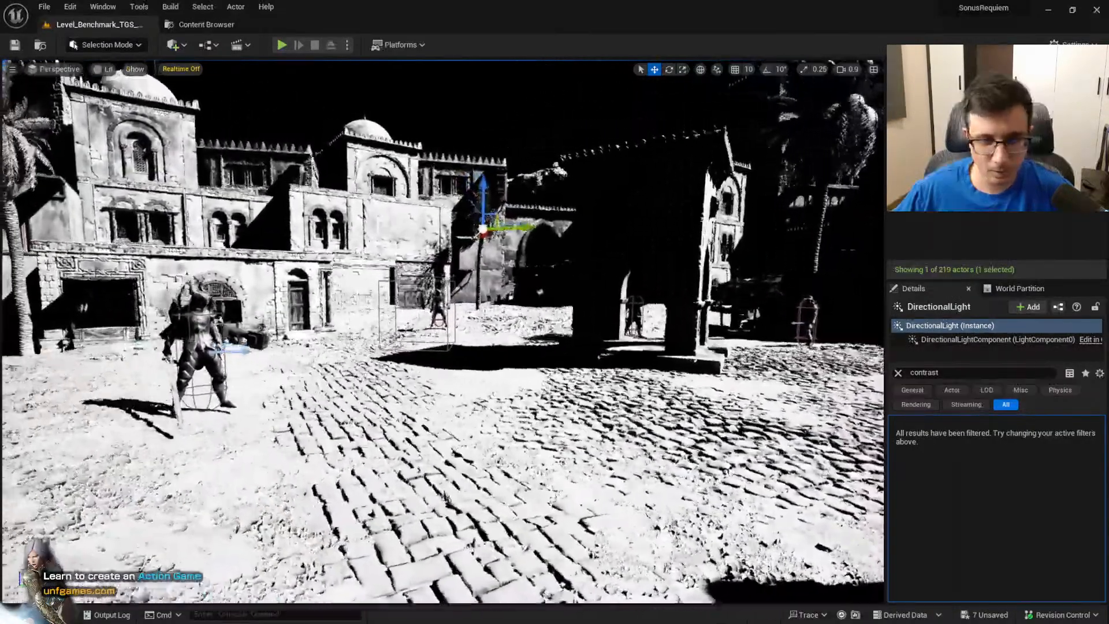
Switch the viewport to game view and examine the high-contrast light and shadow on the knight, pavilion and surrounding buildings
{"action": "right_click_drag", "start_coordinate": [529, 398], "coordinate": [549, 358]}
{"action": "key", "text": "g"}
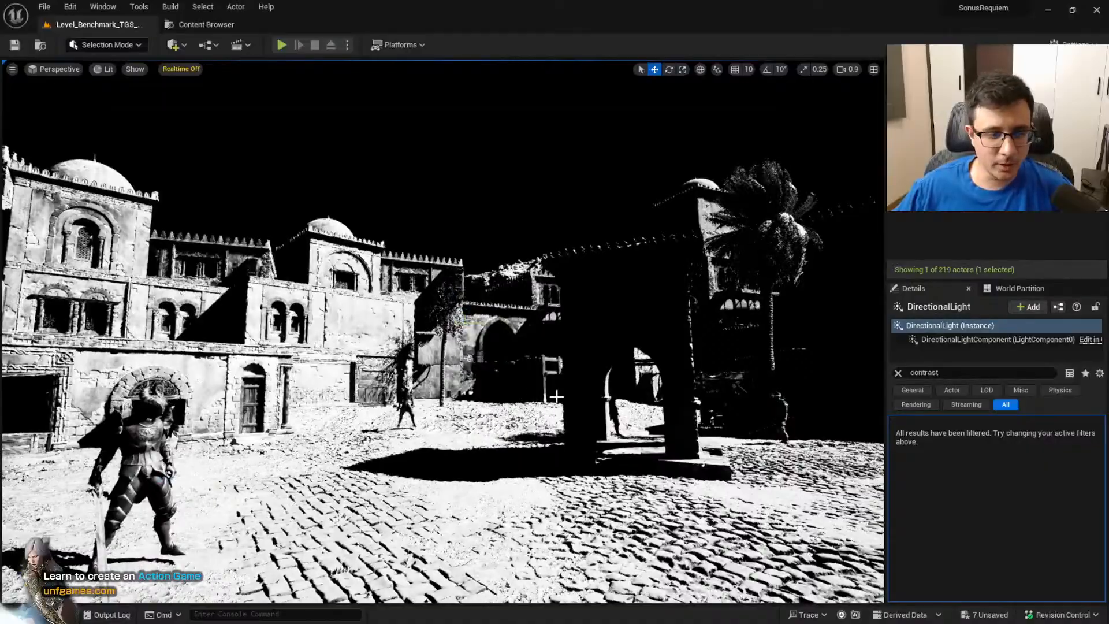
{"action": "key", "text": "s"}
{"action": "mouse_move", "coordinate": [557, 396]}
{"action": "right_mouse_down"}
{"action": "mouse_move", "coordinate": [581, 394]}
{"action": "mouse_move", "coordinate": [553, 395]}
{"action": "right_mouse_up"}
{"action": "key", "text": "w"}
{"action": "key", "text": "s"}
{"action": "key", "text": "w"}
{"action": "key", "text": "a"}
{"action": "key", "text": "s"}
{"action": "key", "text": "d"}
{"action": "key", "text": "s"}
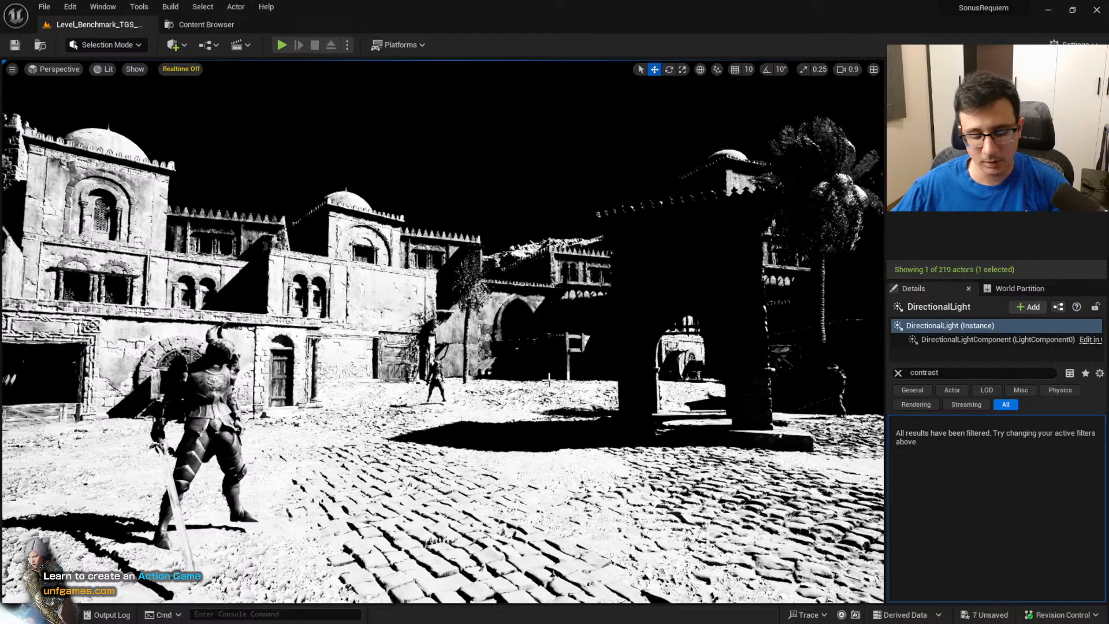
Rotate the directional light to about 2.1° Y and -49.8° Z, and clear its property filter
{"action": "key", "text": "ctrl+l"}
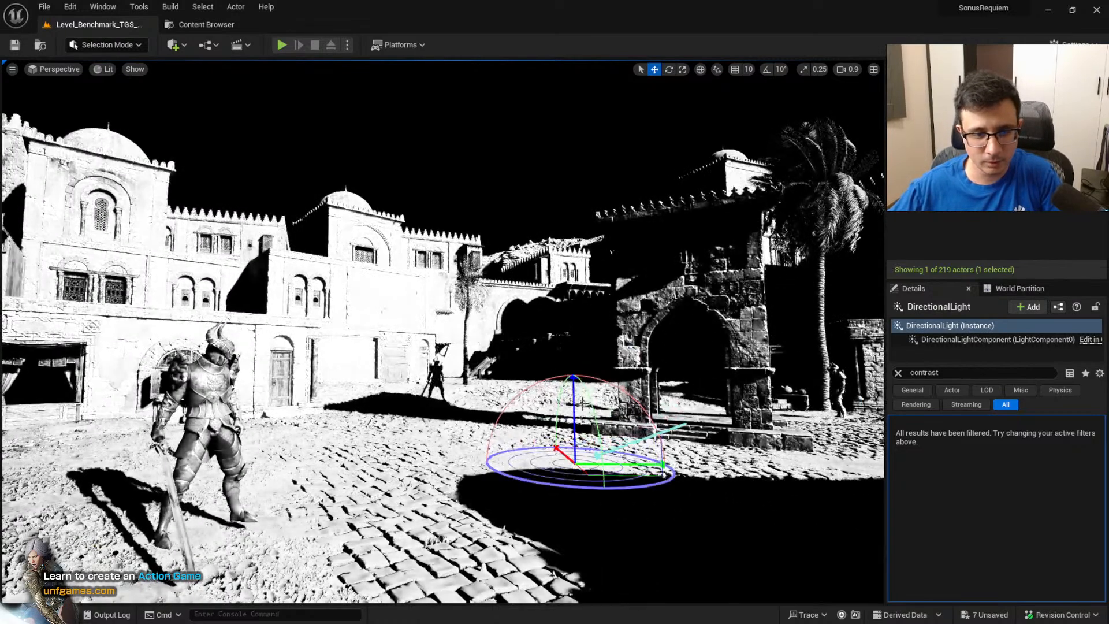
{"action": "key", "text": "ctrl+l"}
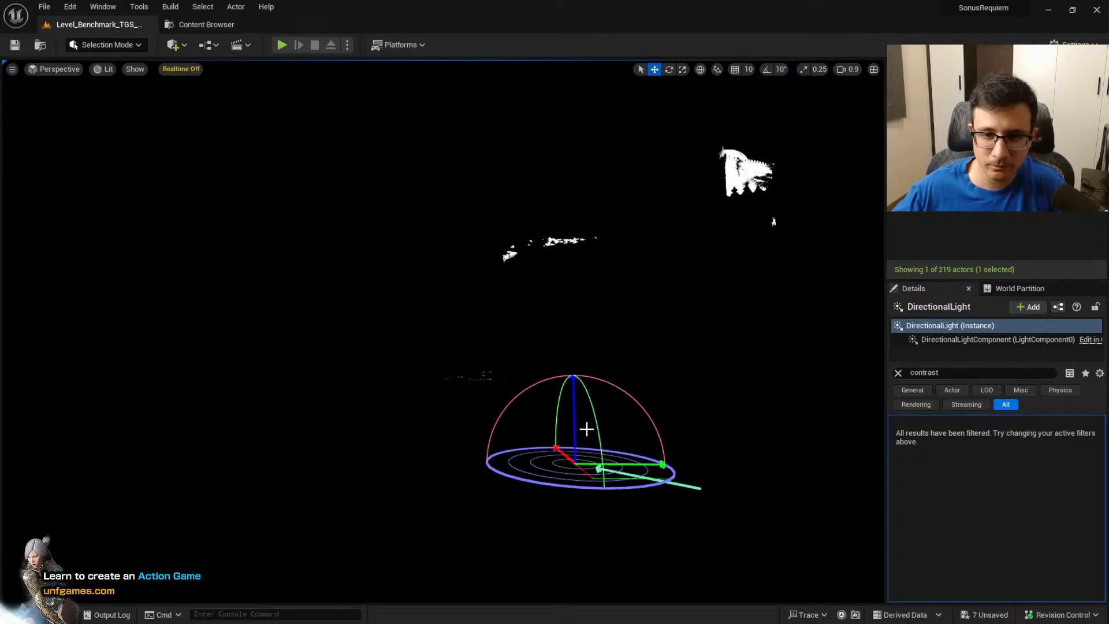
{"action": "left_click", "coordinate": [899, 374]}
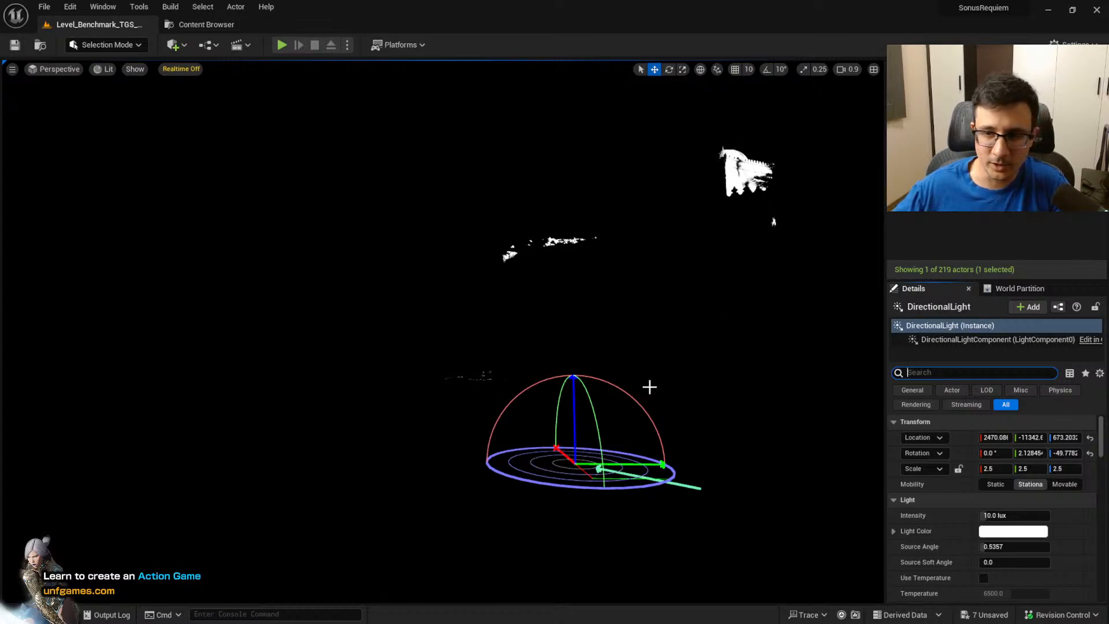
Filter the actor list for "sky" and "post" to show the sky actors again and hide the black-and-white post-process volume
{"action": "left_click", "coordinate": [925, 87]}
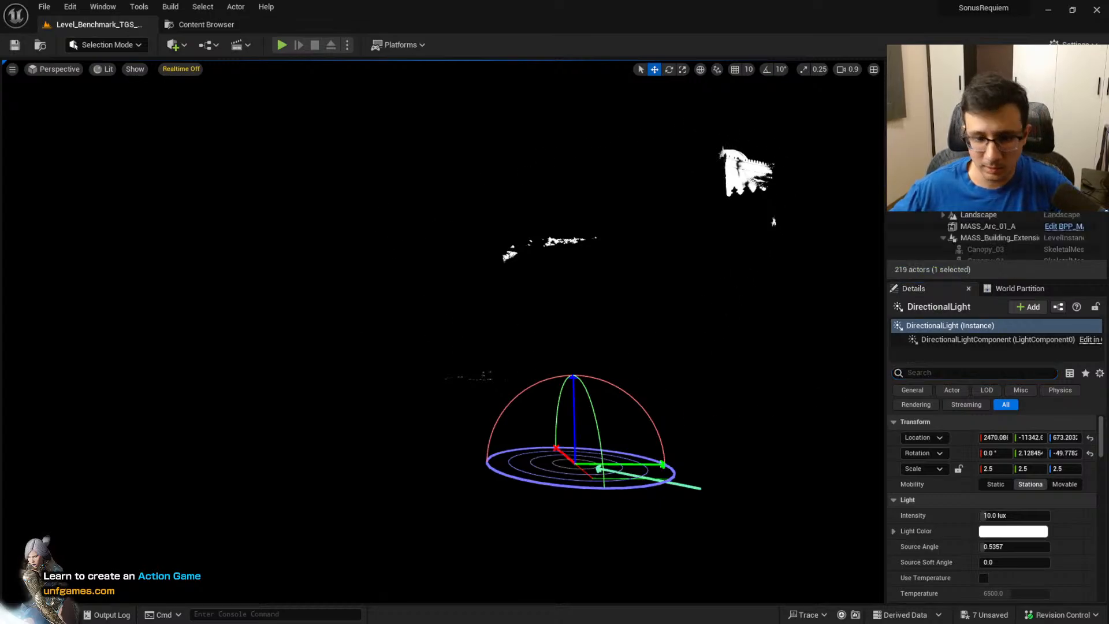
{"action": "type", "text": "sky"}
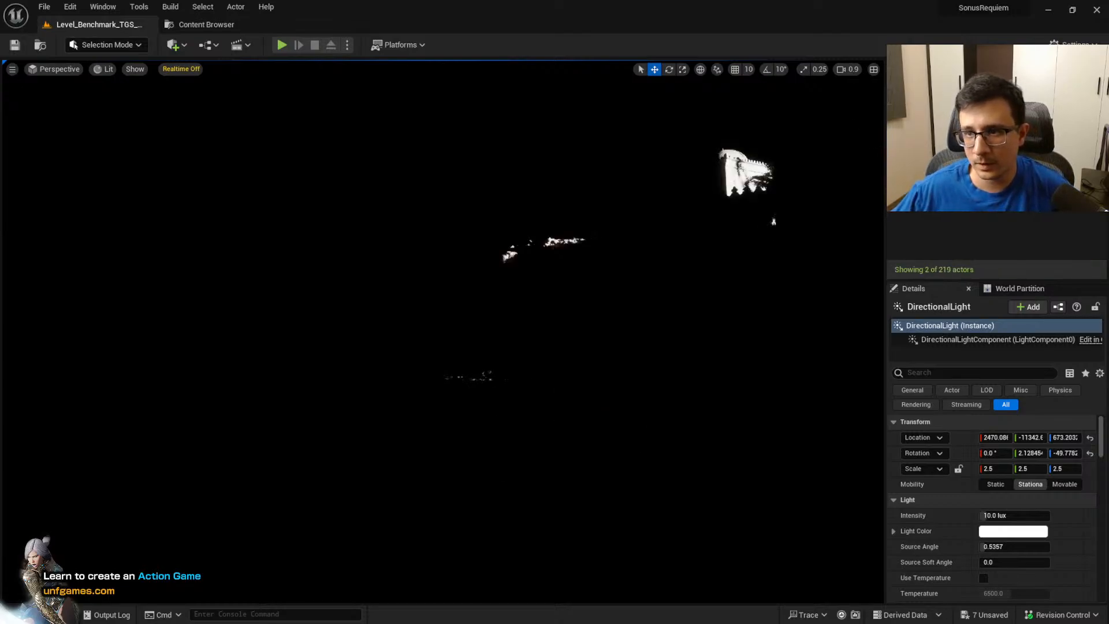
{"action": "left_click", "coordinate": [924, 87]}
{"action": "type", "text": "post"}
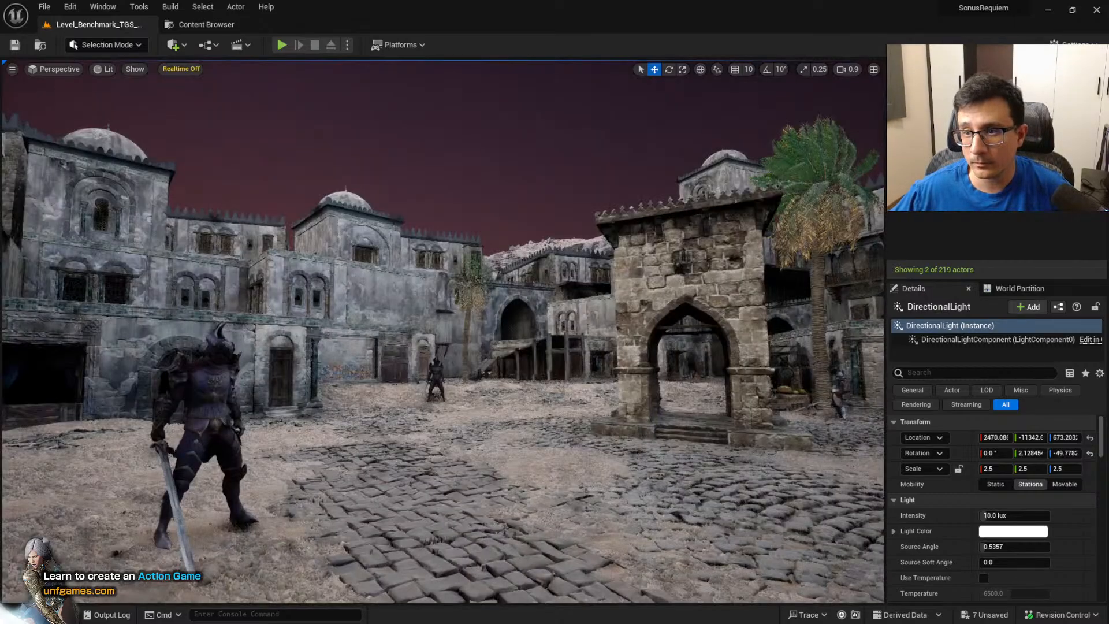
Filter the actor list for "expo" and make the exponential height fog visible again
{"action": "type", "text": "dire"}
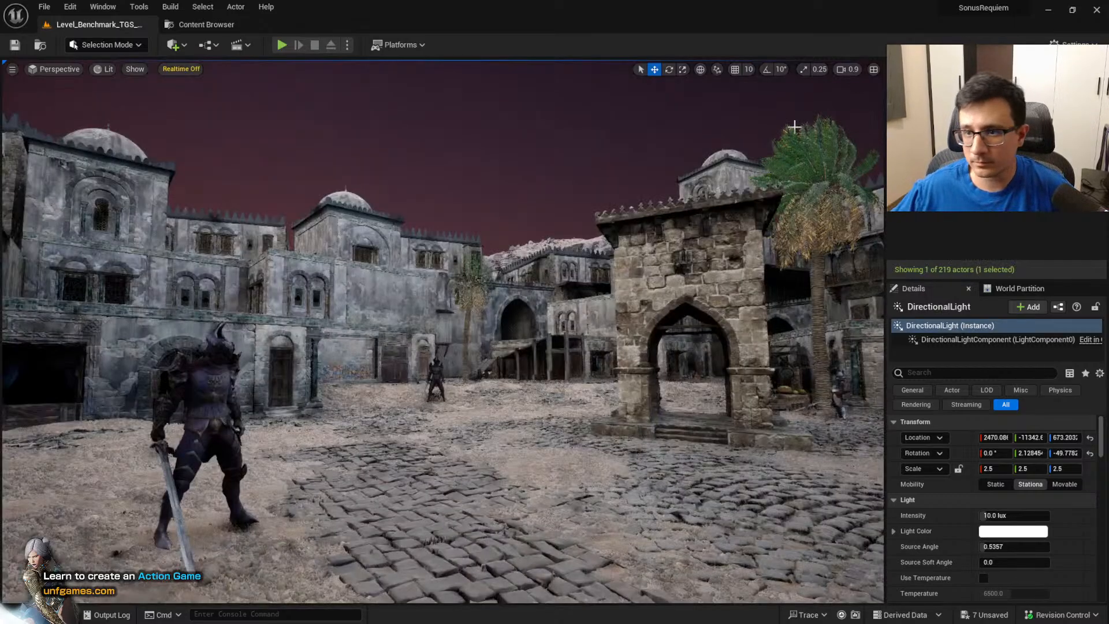
{"action": "type", "text": "sky"}
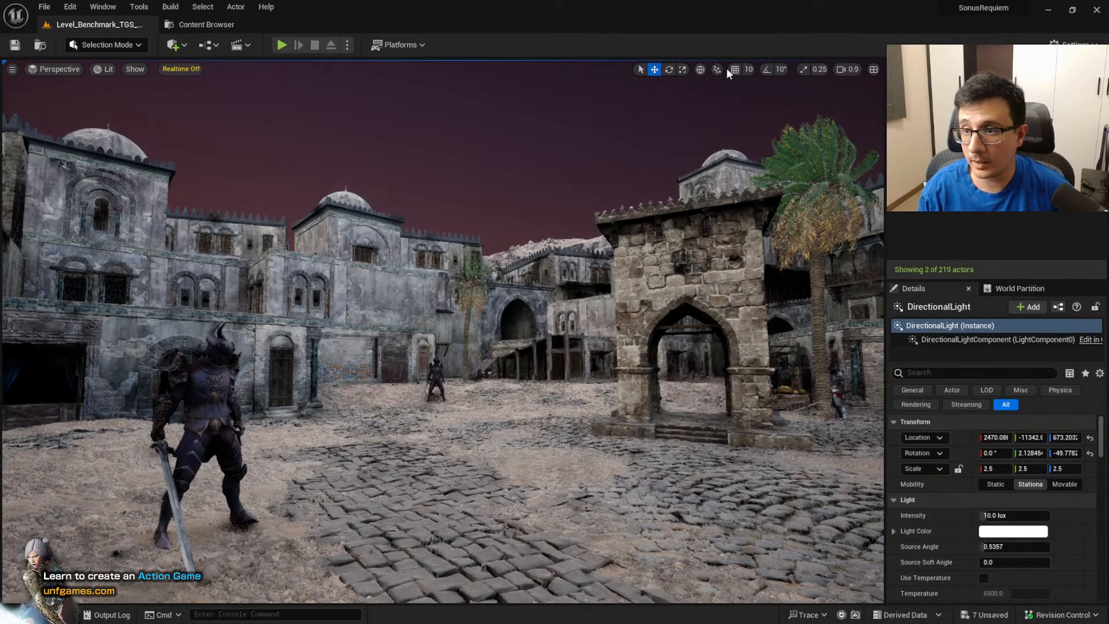
{"action": "key", "text": "BackSpace"}
{"action": "key", "text": "BackSpace"}
{"action": "key", "text": "BackSpace"}
{"action": "type", "text": "expo"}
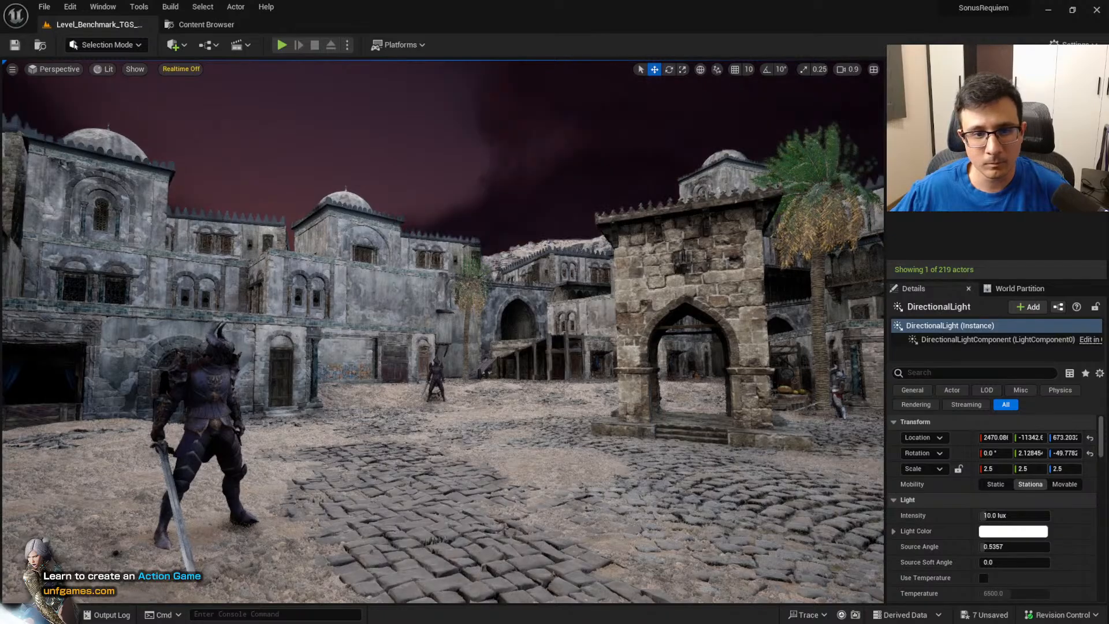
Rotate the directional light to a daytime angle of about -25.4° Y and -36.6° Z over the full-colour plaza
{"action": "mouse_move", "coordinate": [682, 312]}
{"action": "right_mouse_down"}
{"action": "mouse_move", "coordinate": [739, 311]}
{"action": "mouse_move", "coordinate": [653, 345]}
{"action": "mouse_move", "coordinate": [709, 329]}
{"action": "mouse_move", "coordinate": [636, 318]}
{"action": "mouse_move", "coordinate": [709, 315]}
{"action": "mouse_move", "coordinate": [681, 305]}
{"action": "right_mouse_up"}
{"action": "key", "text": "w"}
{"action": "key", "text": "a"}
{"action": "key", "text": "s"}
{"action": "key", "text": "d"}
{"action": "key", "text": "a"}
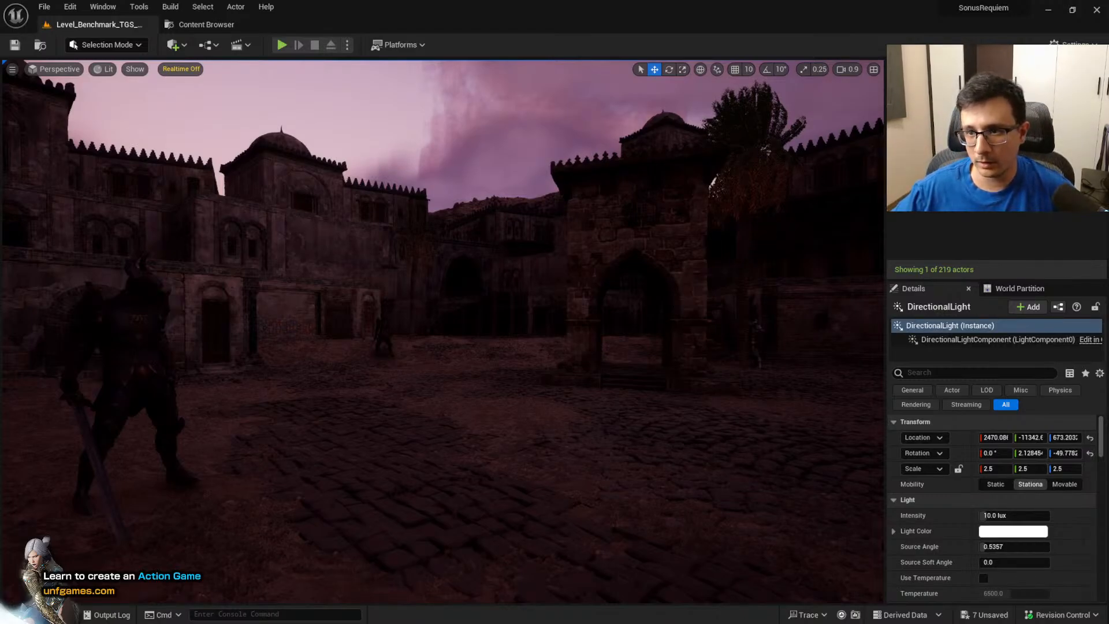
{"action": "key", "text": "ctrl+l"}
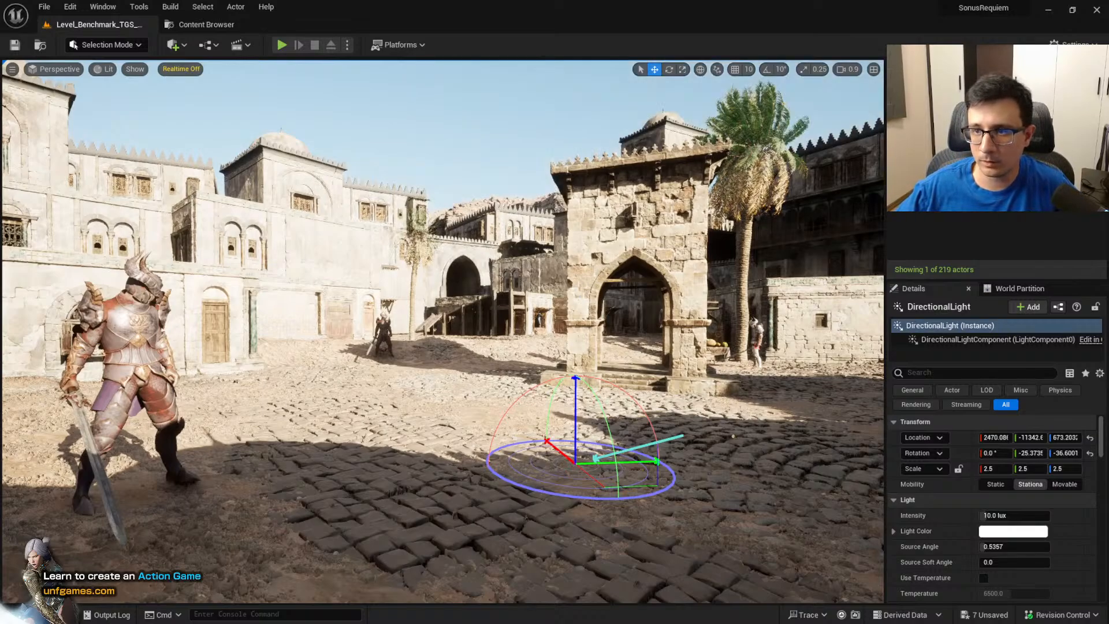
Filter the actor list for "sky" and hide the sky actors to remove the indirect light
{"action": "left_click", "coordinate": [921, 86]}
{"action": "type", "text": "sky"}
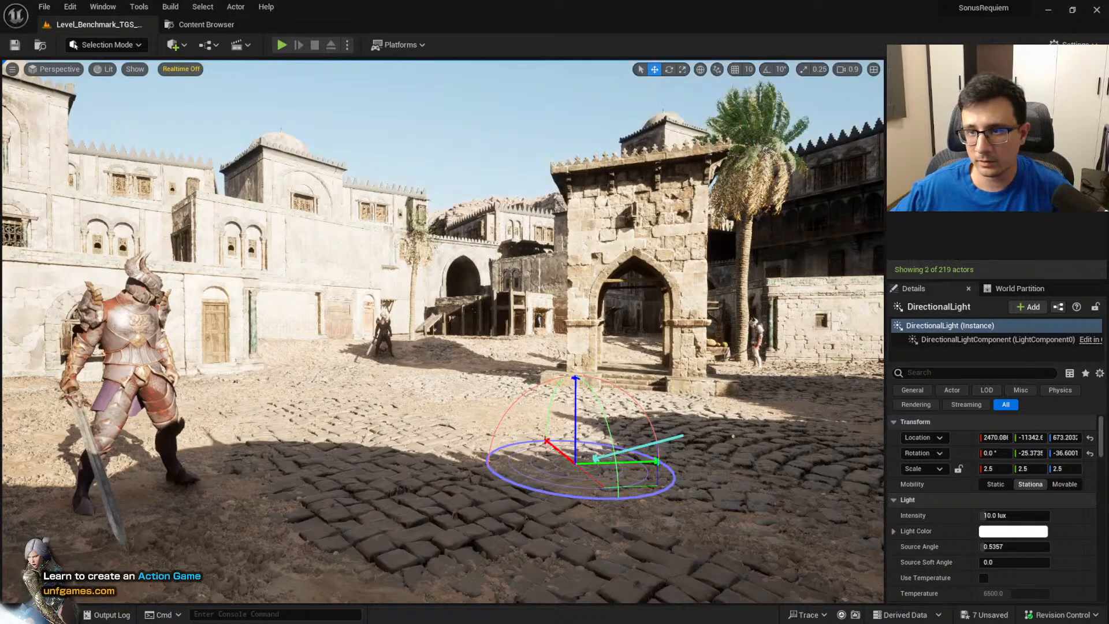
{"action": "left_click", "coordinate": [948, 134]}
{"action": "left_click", "coordinate": [897, 134]}
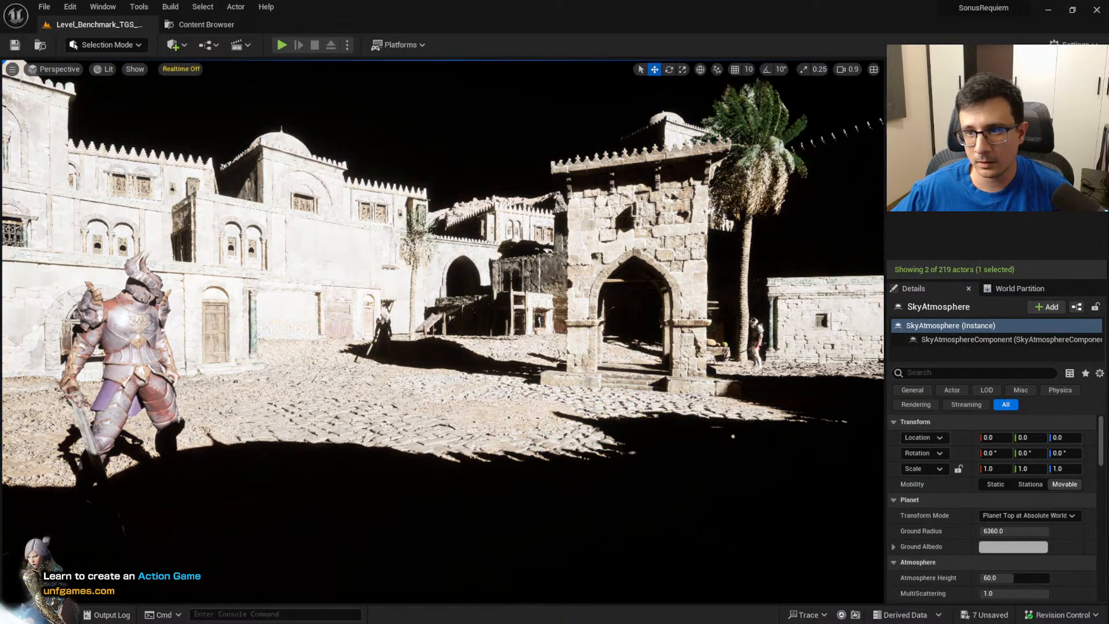
Make the post-process volume visible again to return the plaza to the high-contrast black-and-white view
{"action": "left_click", "coordinate": [921, 86]}
{"action": "type", "text": "fog"}
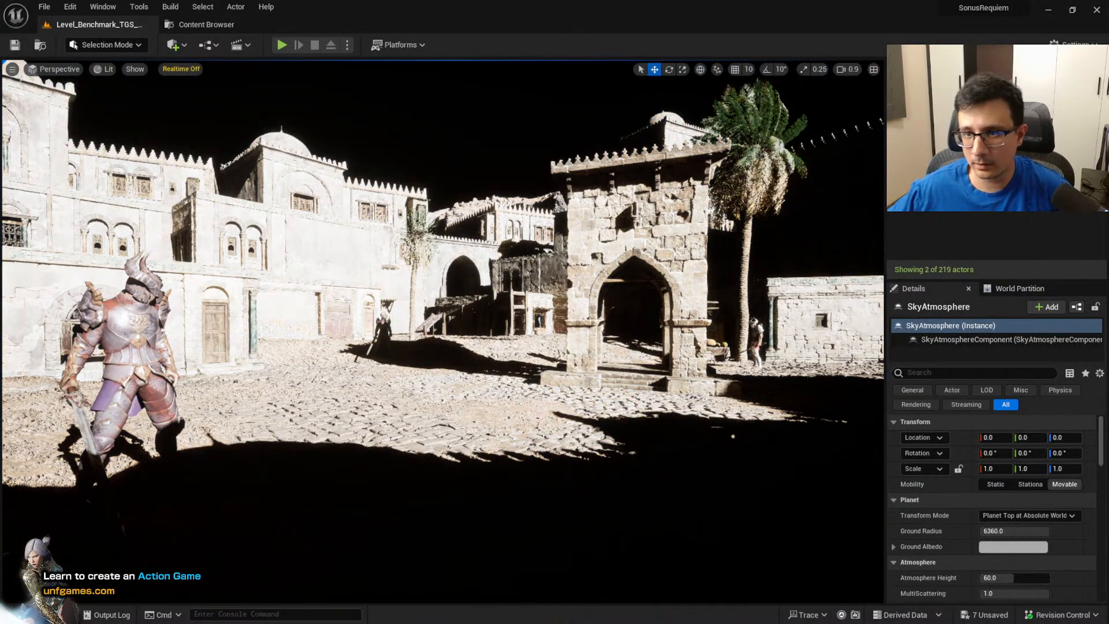
{"action": "left_click", "coordinate": [897, 134]}
{"action": "right_click_drag", "start_coordinate": [443, 331], "coordinate": [407, 338]}
{"action": "key", "text": "s"}
{"action": "key", "text": "w"}
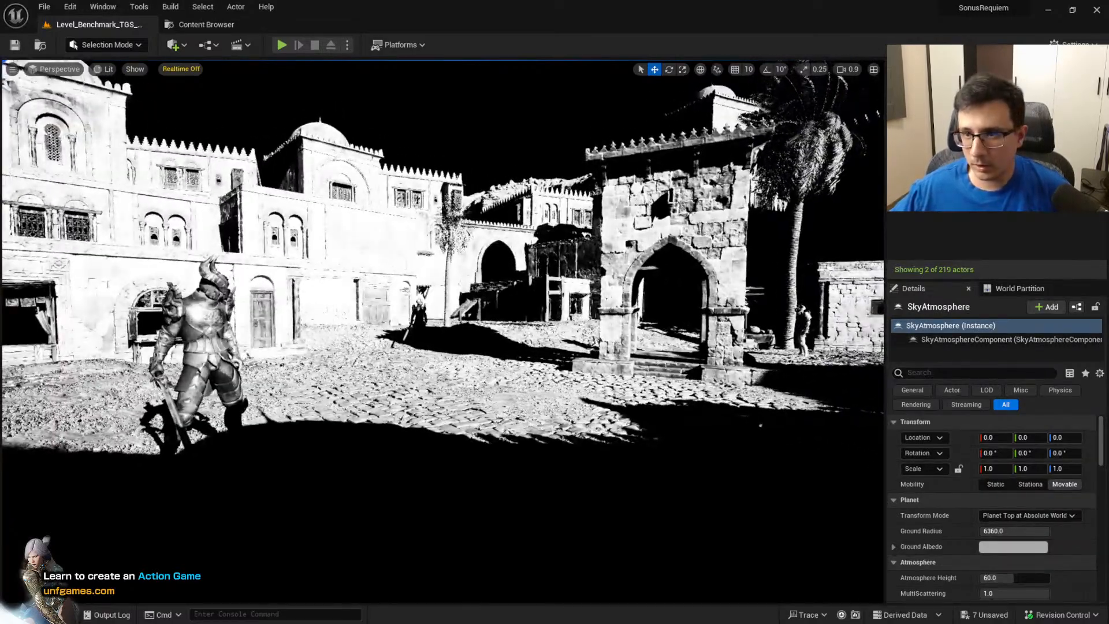
Select the directional light in the actor list and rotate it to about -35.7° Y and -38° Z
{"action": "left_click", "coordinate": [921, 86]}
{"action": "type", "text": "post"}
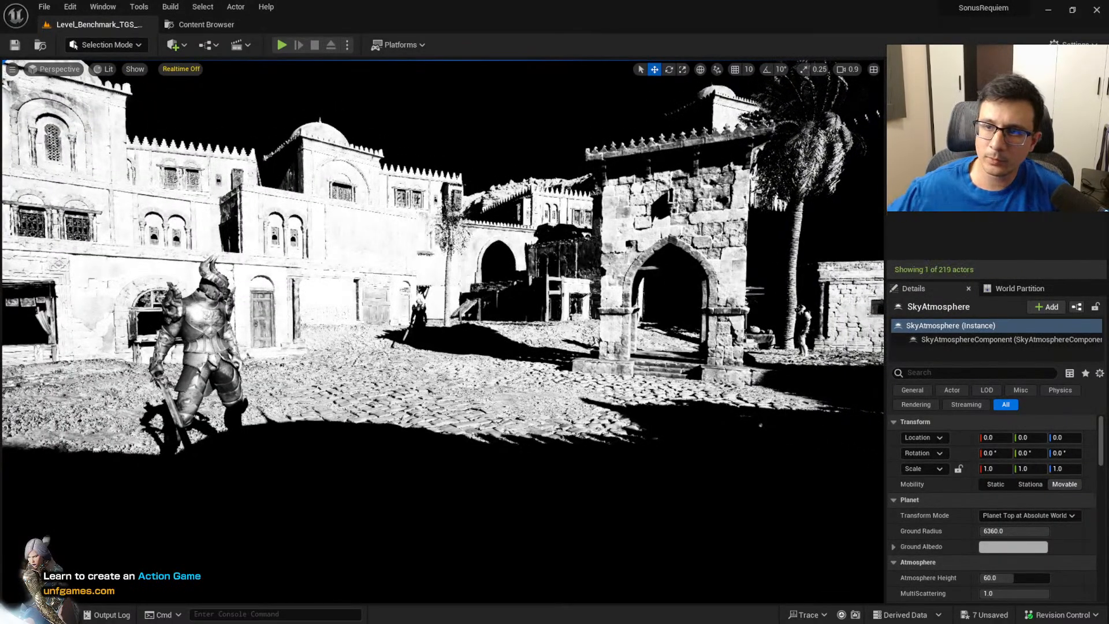
{"action": "left_click", "coordinate": [950, 133]}
{"action": "key", "text": "s"}
{"action": "right_click_drag", "start_coordinate": [729, 434], "coordinate": [735, 440]}
{"action": "key", "text": "w"}
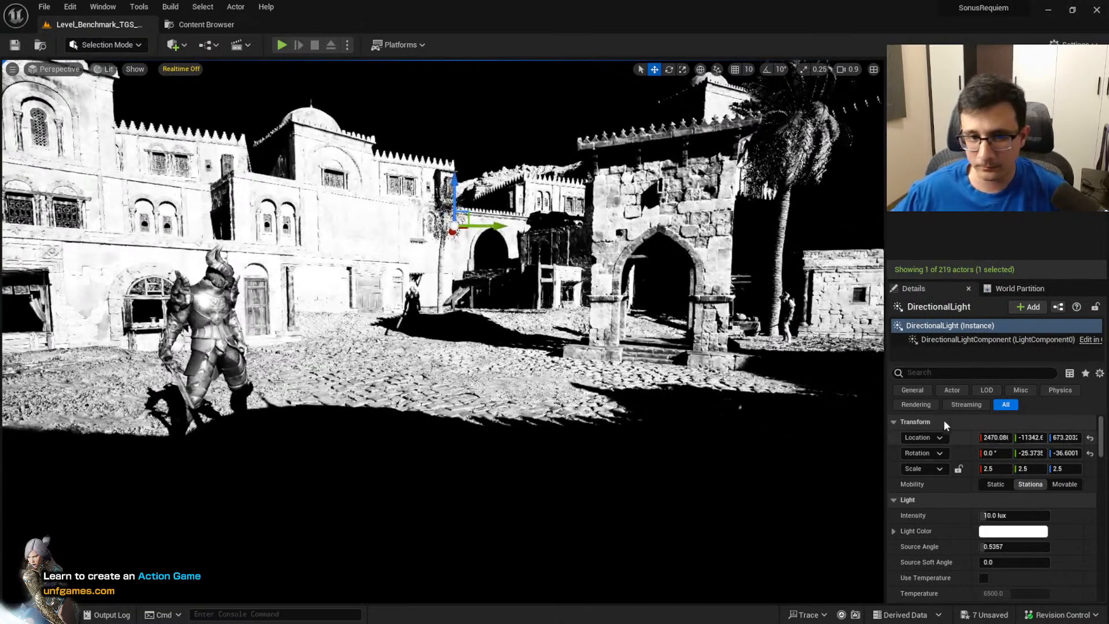
{"action": "left_click_drag", "start_coordinate": [447, 213], "coordinate": [419, 287]}
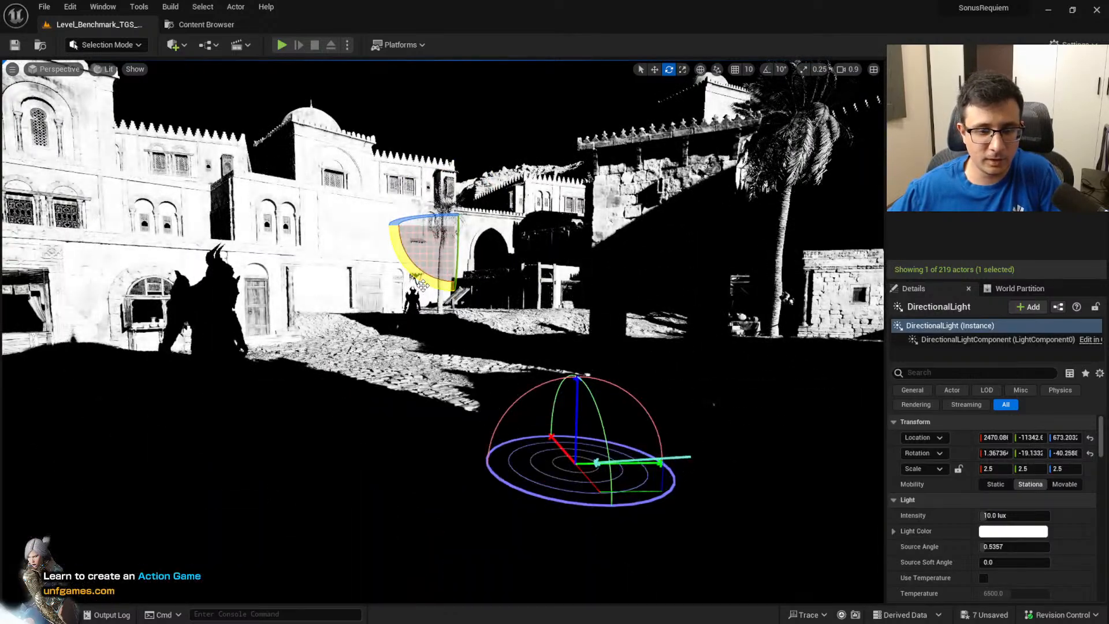
{"action": "right_click_drag", "start_coordinate": [428, 283], "coordinate": [423, 321]}
{"action": "key", "text": "ctrl+l"}
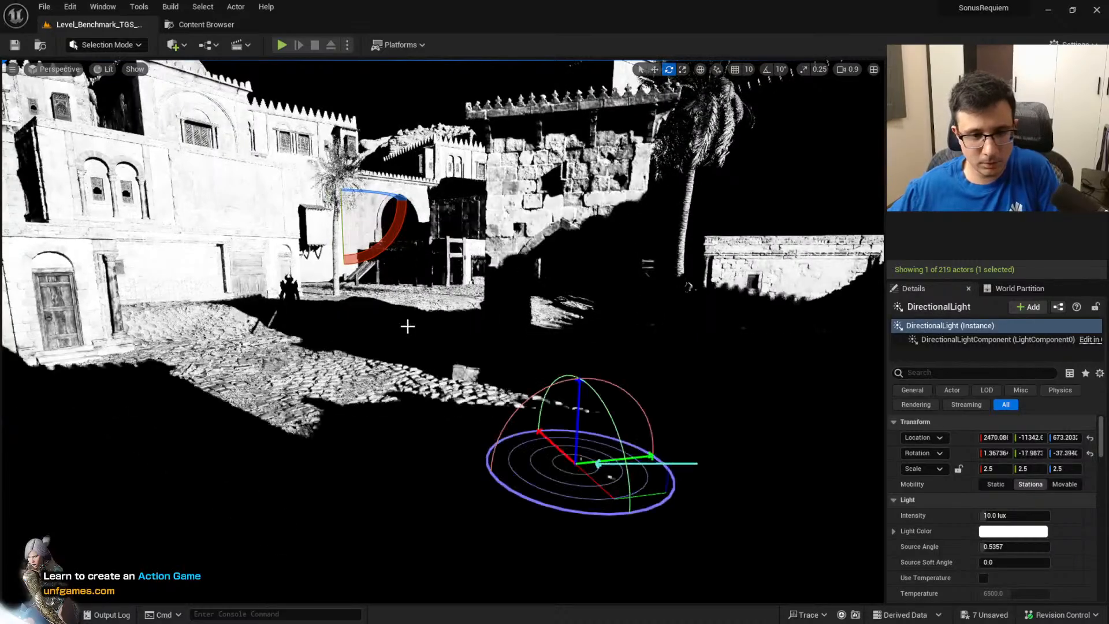
{"action": "key", "text": "ctrl+l"}
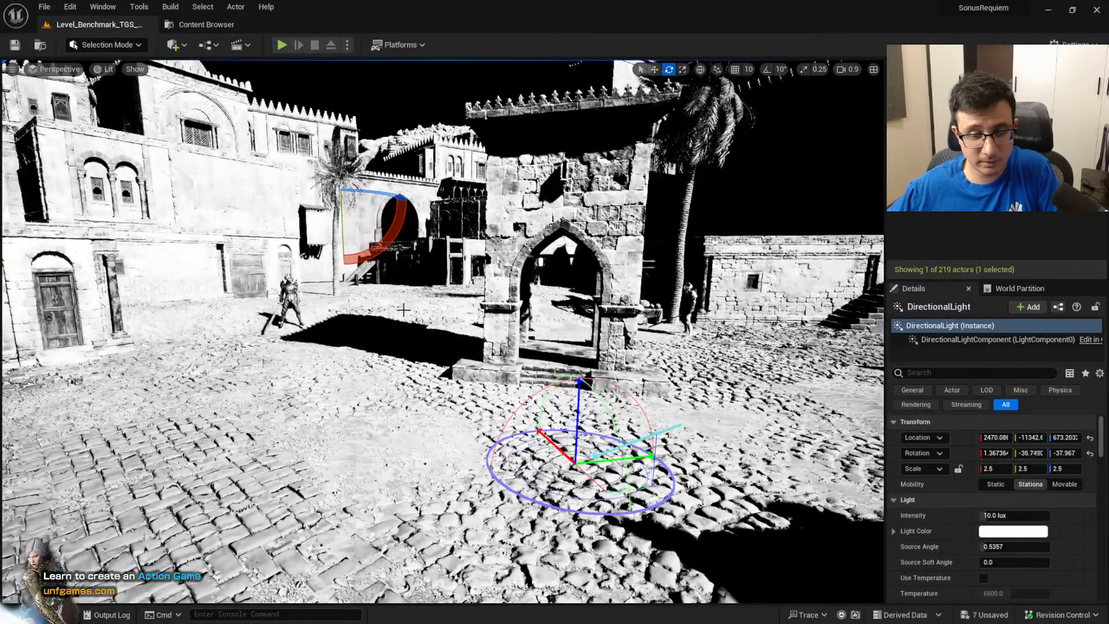
Swing the directional light around the pavilion to about -30° Y and -54° Z
{"action": "left_click_drag", "start_coordinate": [400, 316], "coordinate": [436, 317], "text": "alt"}
{"action": "key", "text": "ctrl+l"}
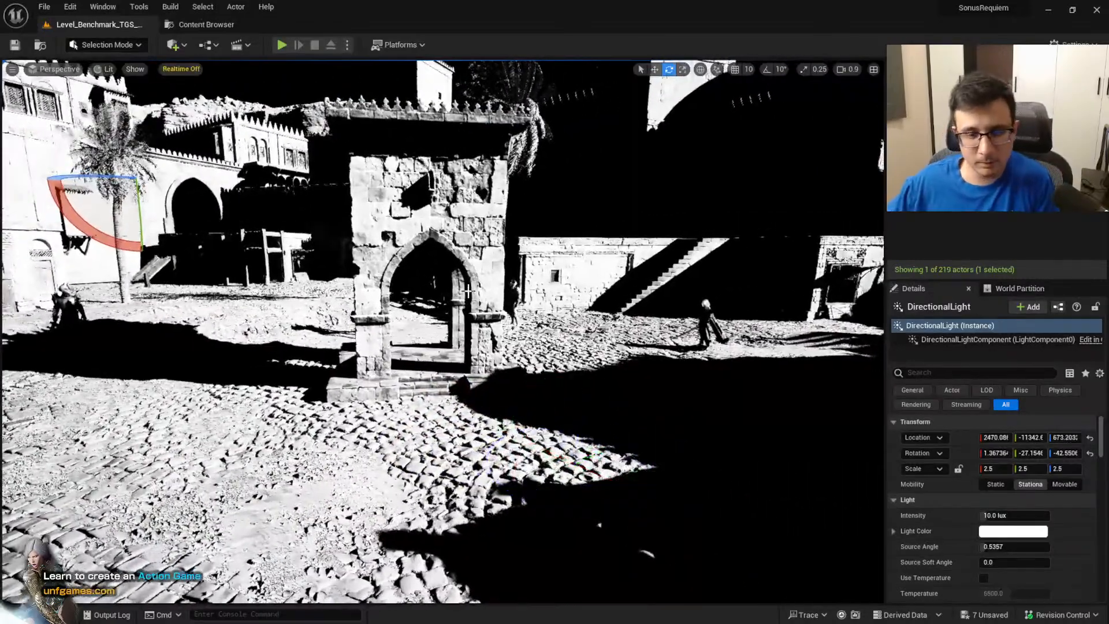
{"action": "key", "text": "ctrl+l"}
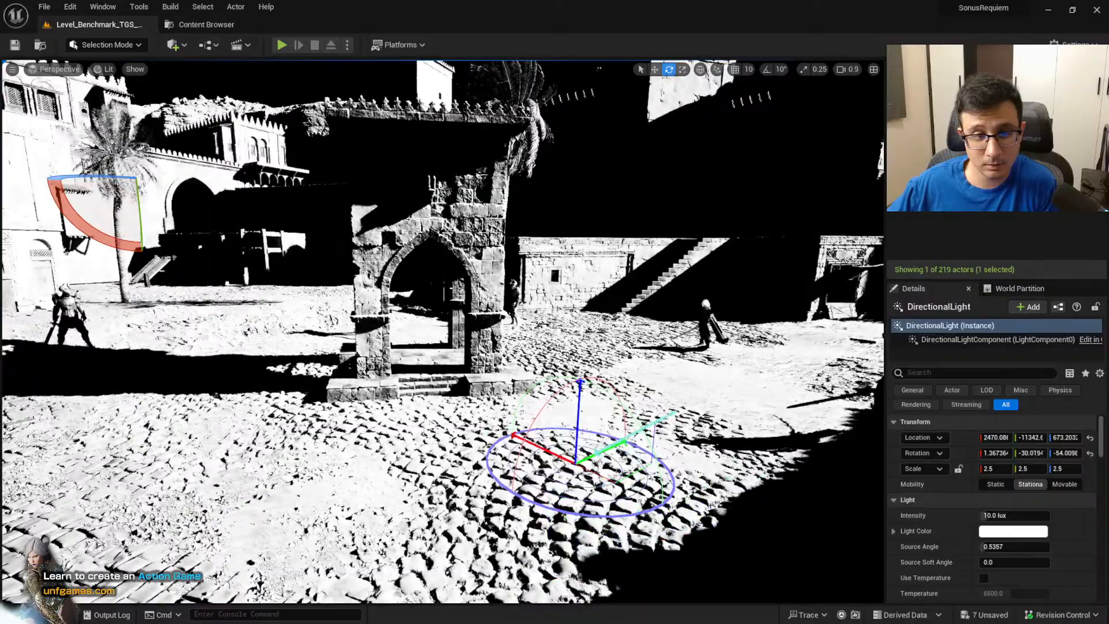
{"action": "key", "text": "ctrl+r"}
Compare the pavilion in the Lighting Only, Detail Lighting and Lit view modes
{"action": "right_click_drag", "start_coordinate": [442, 333], "coordinate": [415, 358]}
{"action": "left_click", "coordinate": [110, 69]}
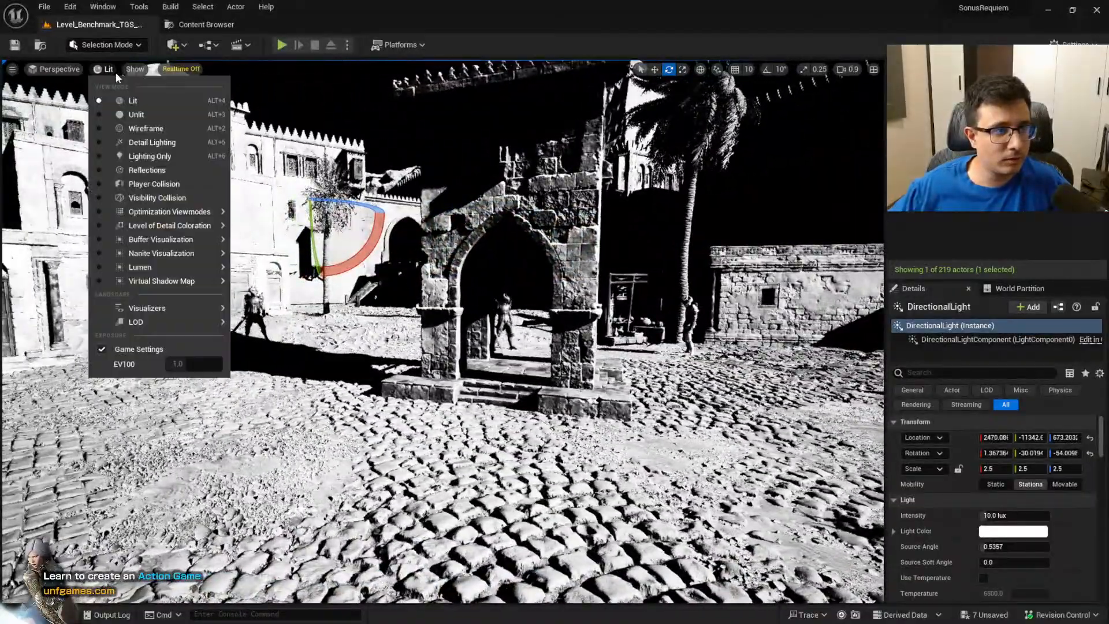
{"action": "left_click", "coordinate": [168, 154]}
{"action": "right_click_drag", "start_coordinate": [167, 152], "coordinate": [99, 113]}
{"action": "left_click", "coordinate": [136, 70]}
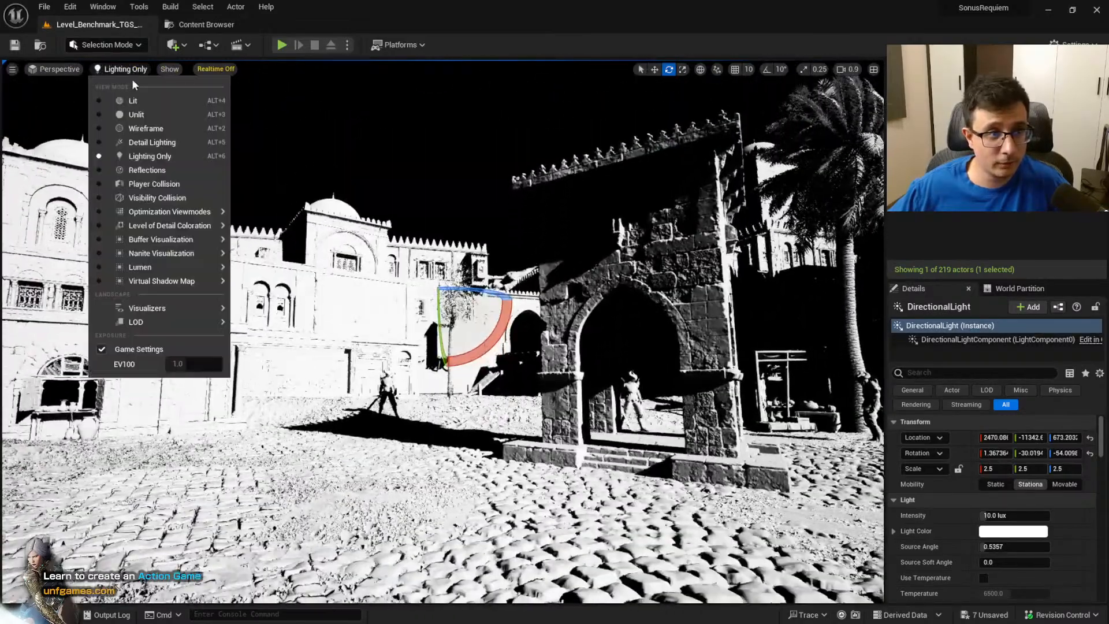
{"action": "left_click", "coordinate": [148, 142]}
{"action": "left_click", "coordinate": [133, 70]}
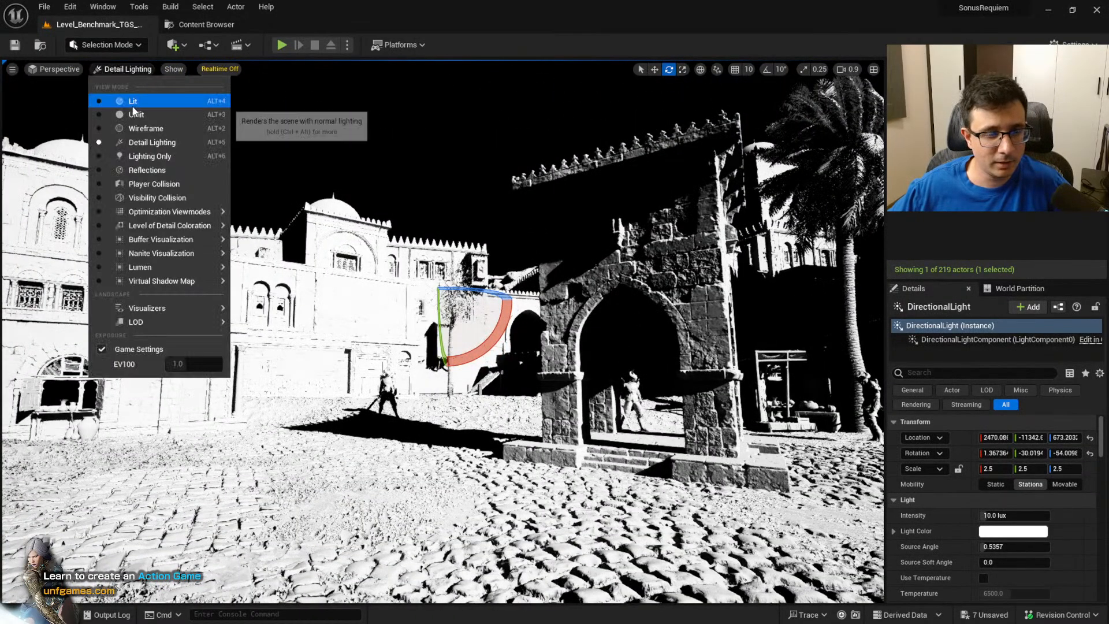
{"action": "left_click", "coordinate": [133, 100]}
Set the viewport to Lighting Only mode and frame the plaza with the knight and pavilion
{"action": "left_click", "coordinate": [106, 69]}
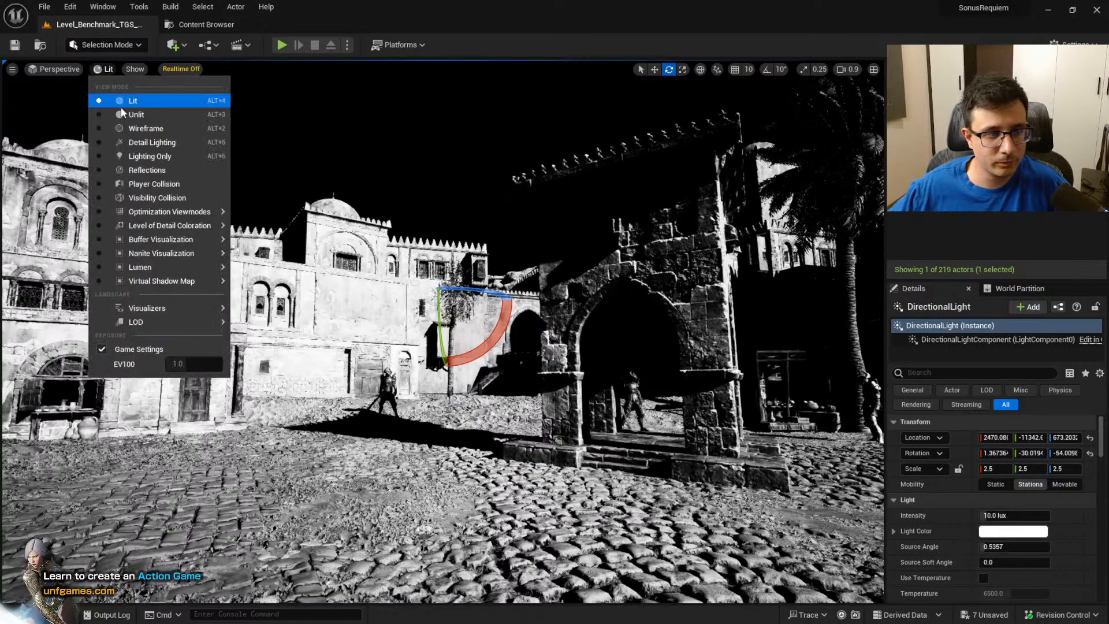
{"action": "left_click", "coordinate": [208, 160]}
{"action": "right_click_drag", "start_coordinate": [208, 160], "coordinate": [218, 179]}
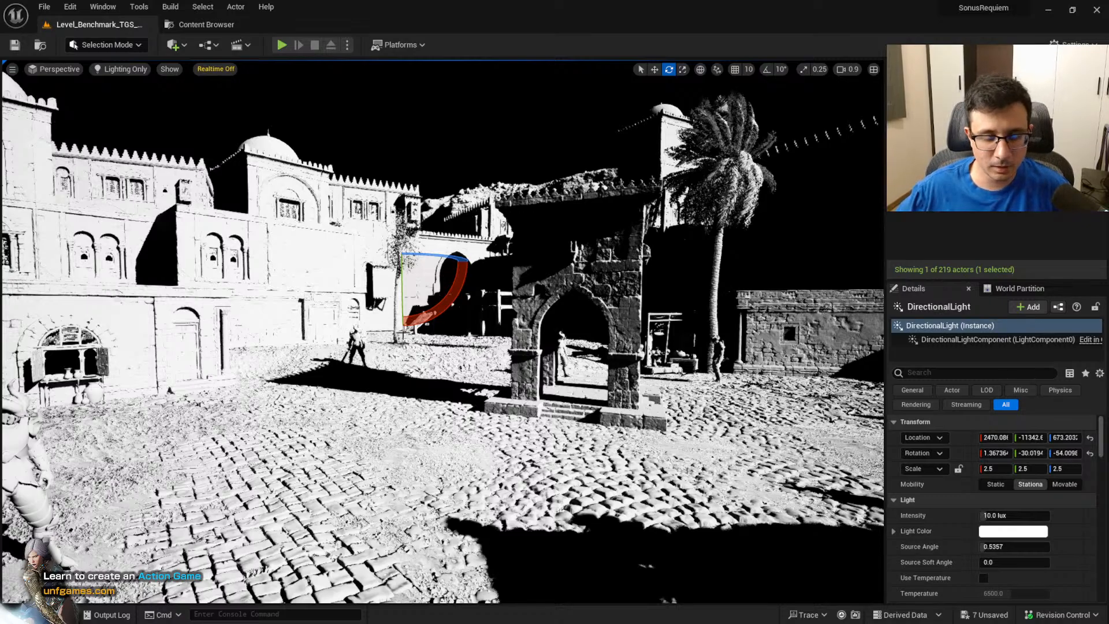
{"action": "right_click_drag", "start_coordinate": [592, 396], "coordinate": [598, 379]}
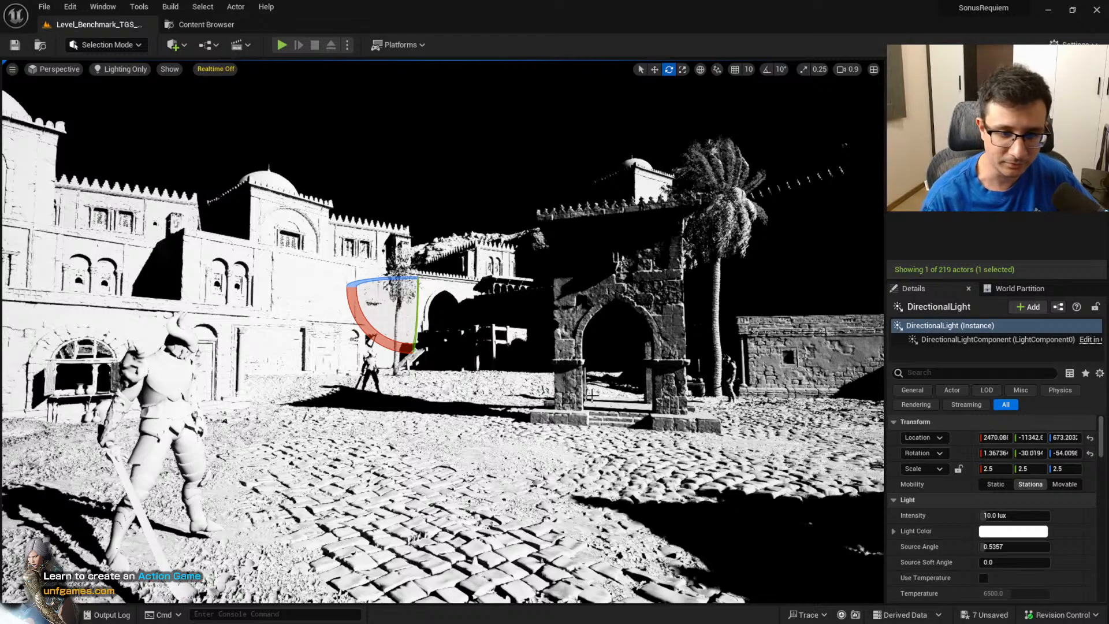
Deselect the light, examine the shadow shapes across the plaza, and cancel the pending autosave
{"action": "key", "text": "Escape"}
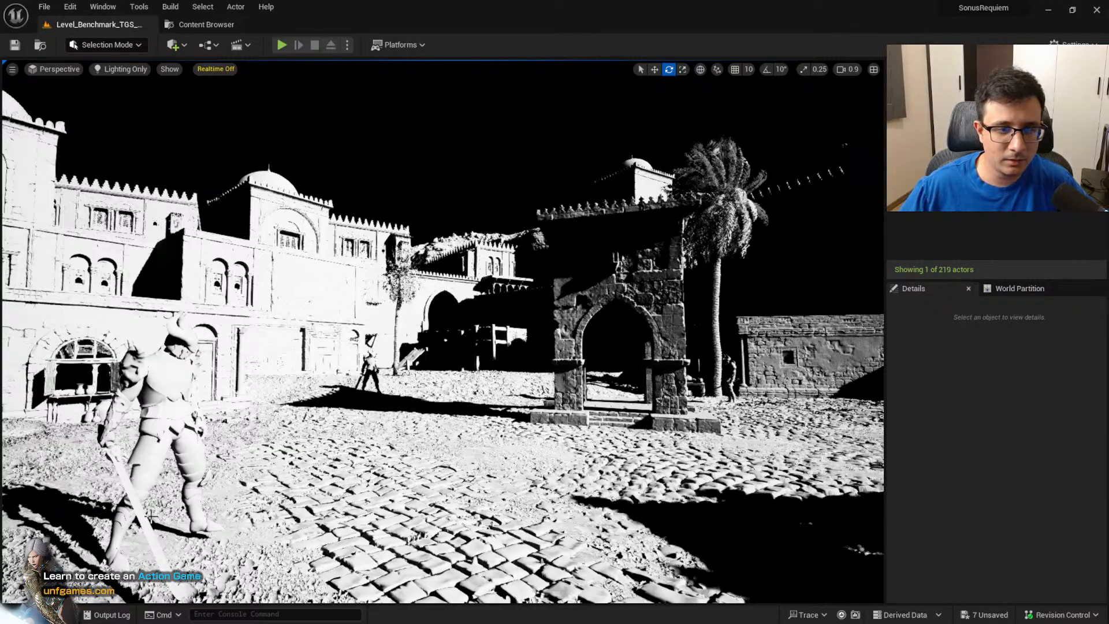
{"action": "right_click_drag", "start_coordinate": [588, 246], "coordinate": [640, 231]}
{"action": "key", "text": "w"}
{"action": "key", "text": "a"}
{"action": "key", "text": "s"}
{"action": "key", "text": "s"}
{"action": "scroll", "coordinate": [623, 251], "scroll_direction": "down", "scroll_amount": 3}
{"action": "key", "text": "d"}
{"action": "key", "text": "w"}
{"action": "key", "text": "s"}
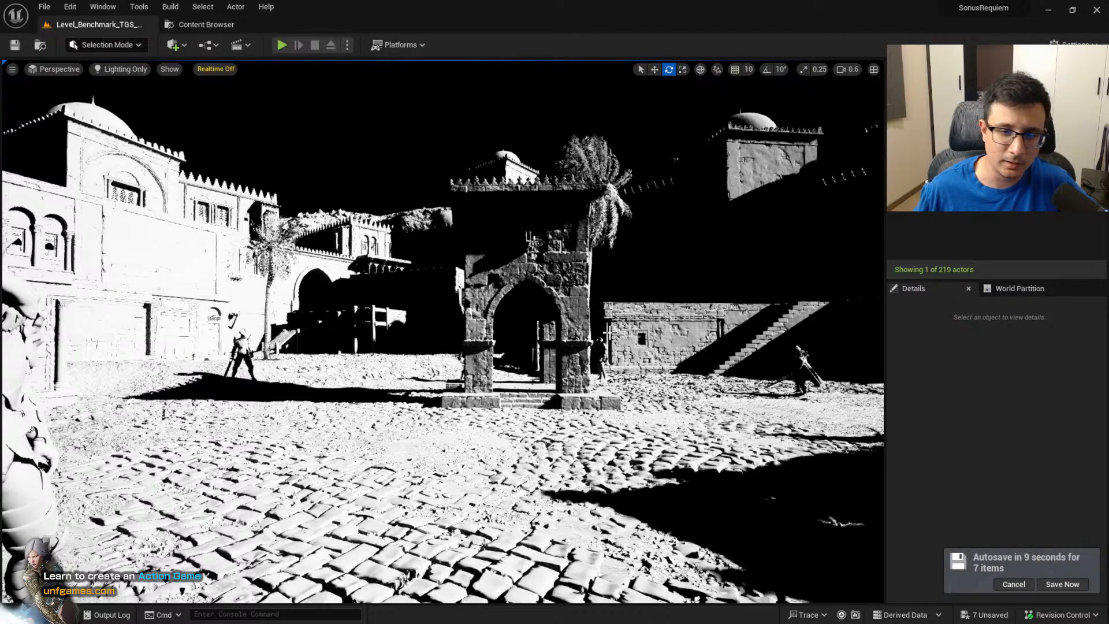
{"action": "left_click", "coordinate": [1016, 585]}
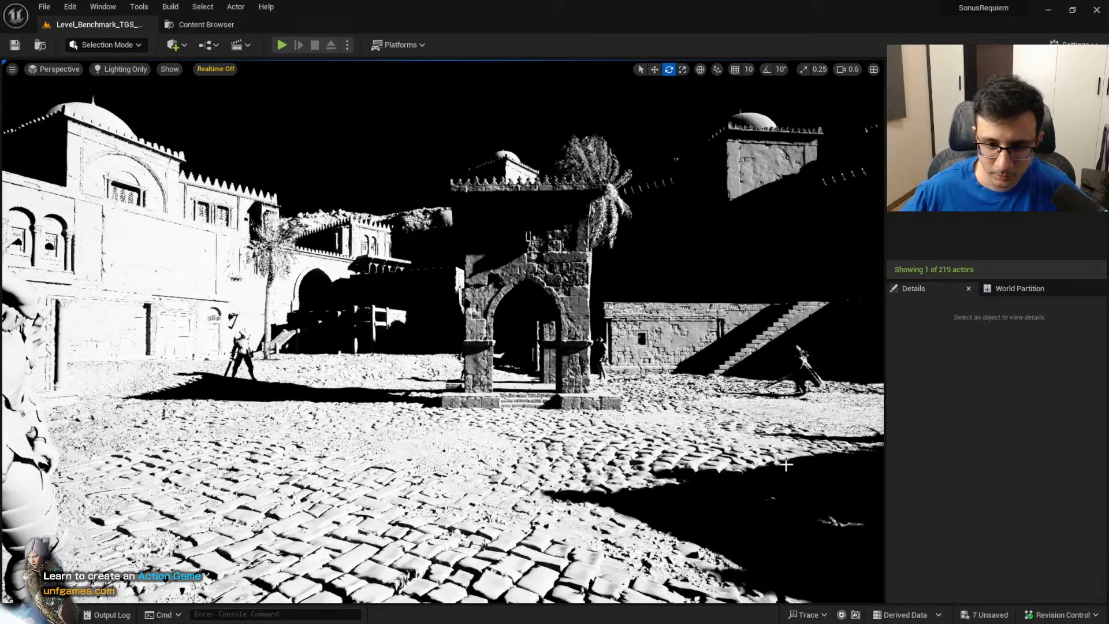
Examine how light and shadow fall on the shopfronts, palm tree and ground along the sunlit side of the plaza
{"action": "right_click_drag", "start_coordinate": [340, 477], "coordinate": [237, 524]}
{"action": "key", "text": "d"}
{"action": "key", "text": "w"}
{"action": "key", "text": "a"}
{"action": "key", "text": "e"}
{"action": "key", "text": "w"}
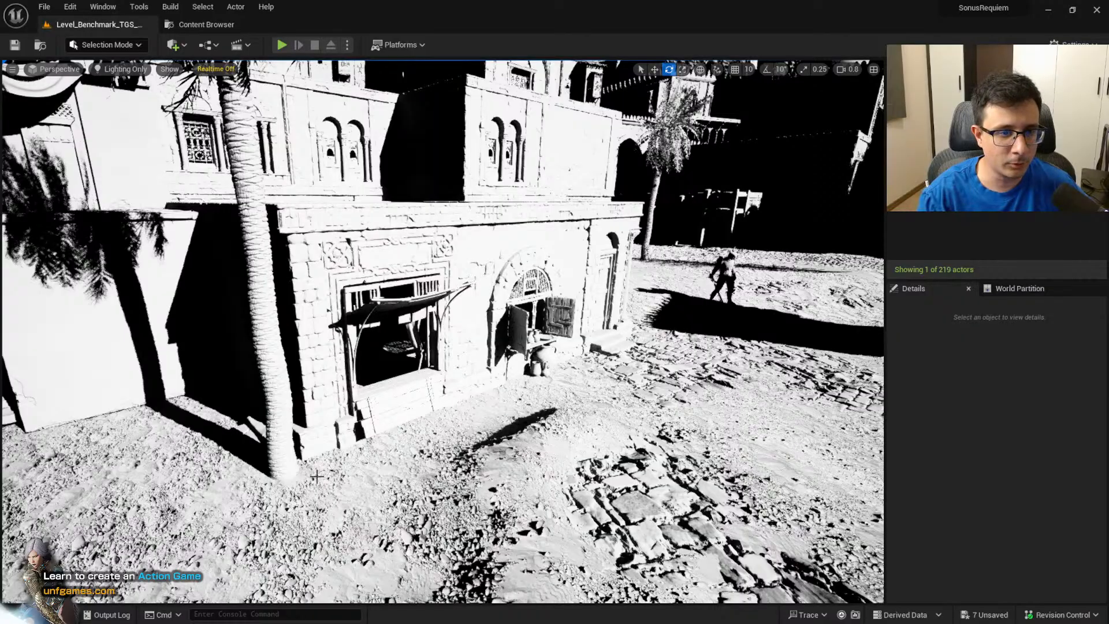
{"action": "right_click_drag", "start_coordinate": [545, 580], "coordinate": [569, 575]}
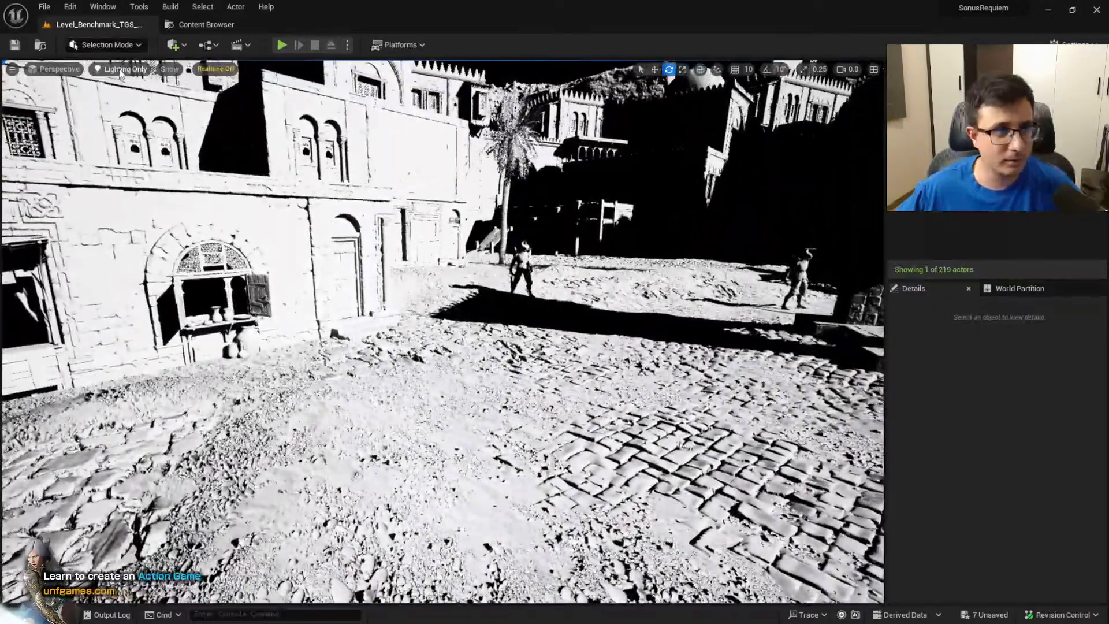
Place a basic Cube shape in the plaza in front of the sunlit shopfronts and deselect it
{"action": "left_click", "coordinate": [176, 45]}
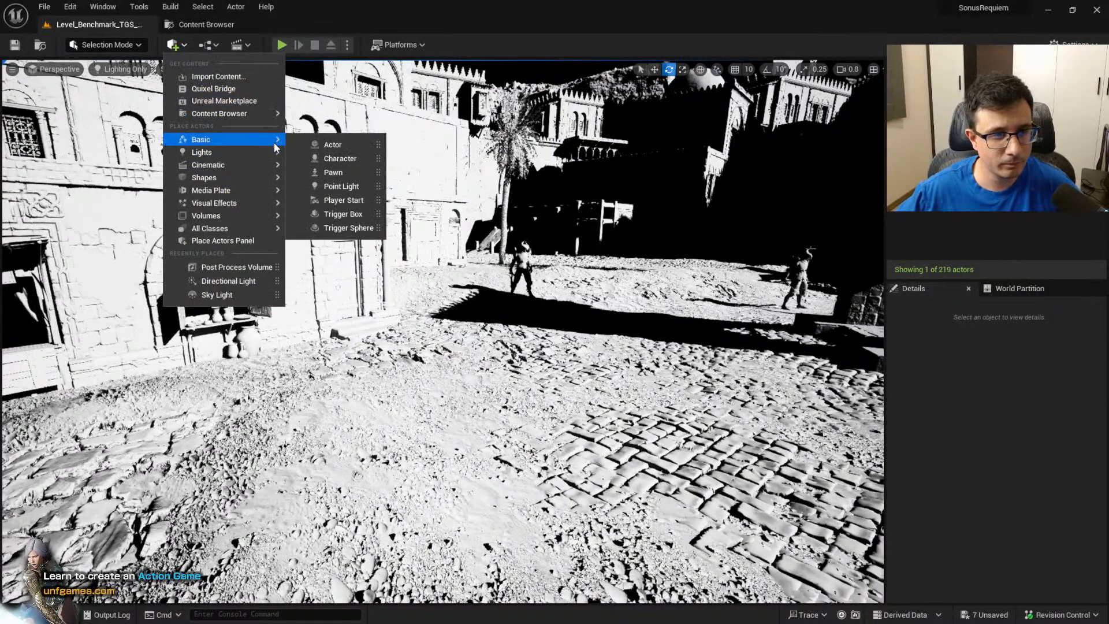
{"action": "mouse_move", "coordinate": [272, 164]}
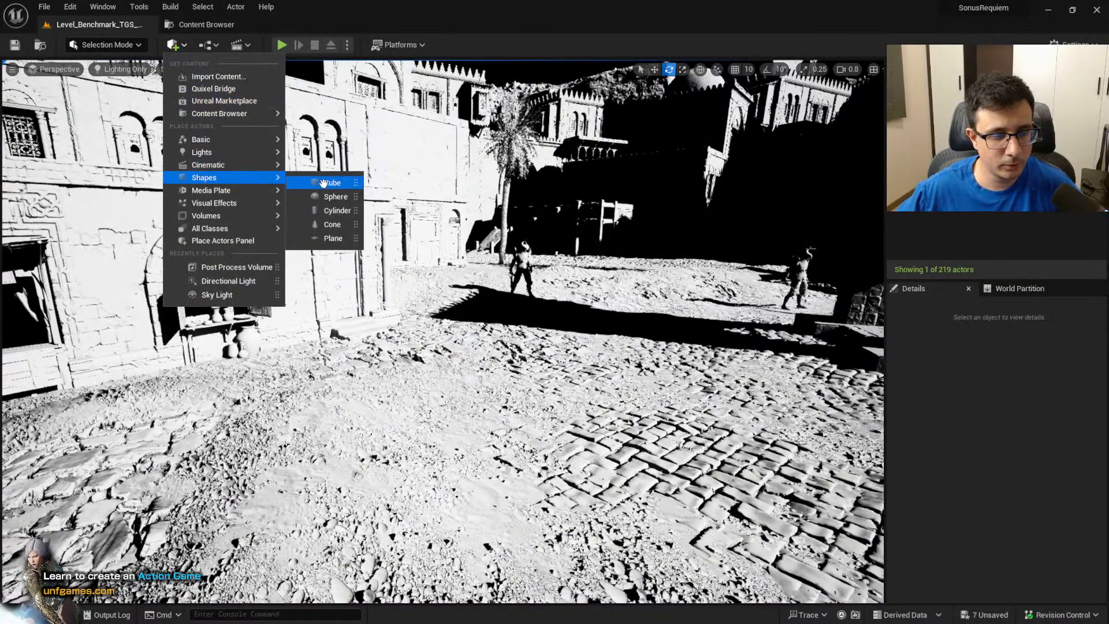
{"action": "left_click_drag", "start_coordinate": [321, 182], "coordinate": [529, 368]}
{"action": "key", "text": "w"}
{"action": "key", "text": "e"}
{"action": "right_click_drag", "start_coordinate": [530, 369], "coordinate": [526, 367]}
{"action": "key", "text": "w"}
{"action": "key", "text": "s"}
{"action": "key", "text": "Escape"}
Capture the screen area around the cube, outline the cube's silhouette in red, and discard the capture
{"action": "key", "text": "Print"}
{"action": "left_click_drag", "start_coordinate": [184, 114], "coordinate": [781, 532]}
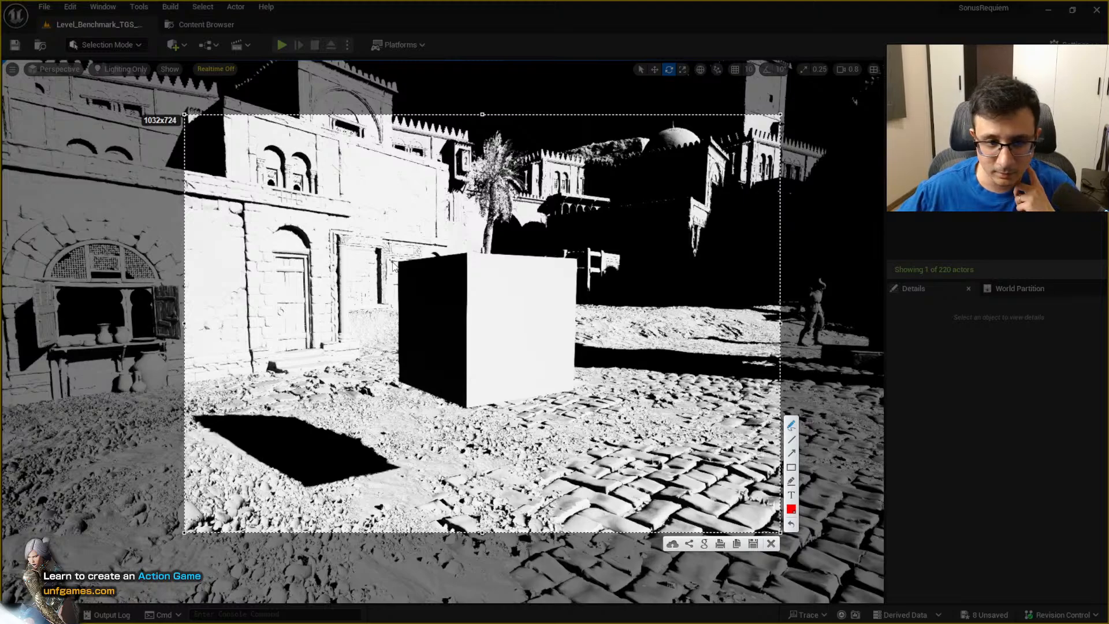
{"action": "mouse_move", "coordinate": [392, 263]}
{"action": "left_mouse_down"}
{"action": "mouse_move", "coordinate": [398, 395]}
{"action": "mouse_move", "coordinate": [399, 378]}
{"action": "mouse_move", "coordinate": [467, 419]}
{"action": "mouse_move", "coordinate": [582, 393]}
{"action": "mouse_move", "coordinate": [579, 257]}
{"action": "mouse_move", "coordinate": [471, 257]}
{"action": "left_mouse_up"}
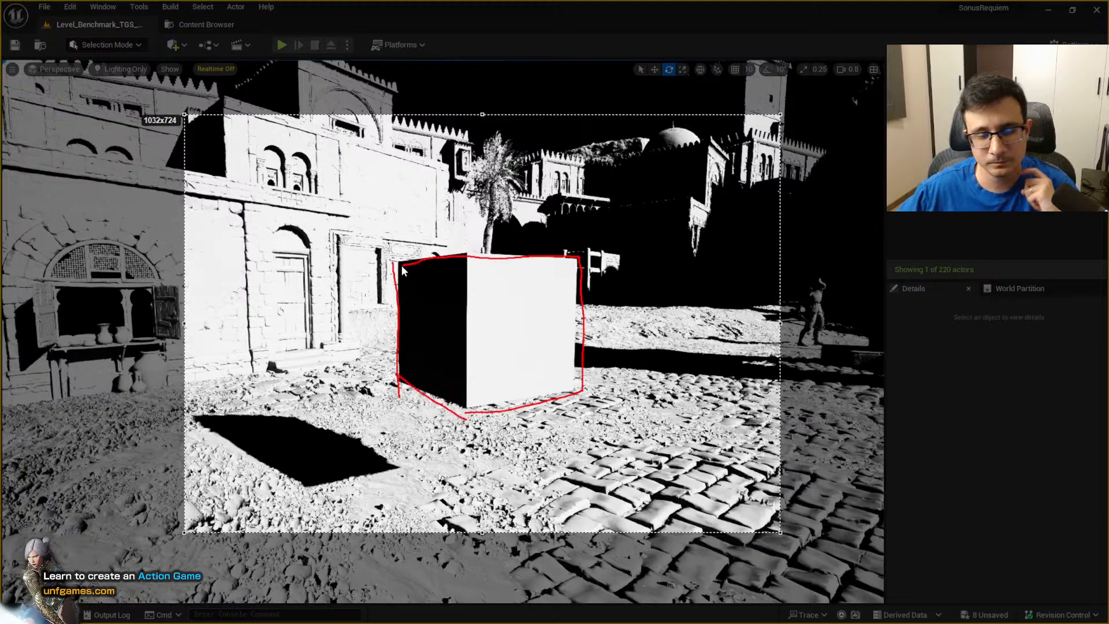
{"action": "left_click_drag", "start_coordinate": [402, 270], "coordinate": [402, 268]}
{"action": "left_click", "coordinate": [770, 542]}
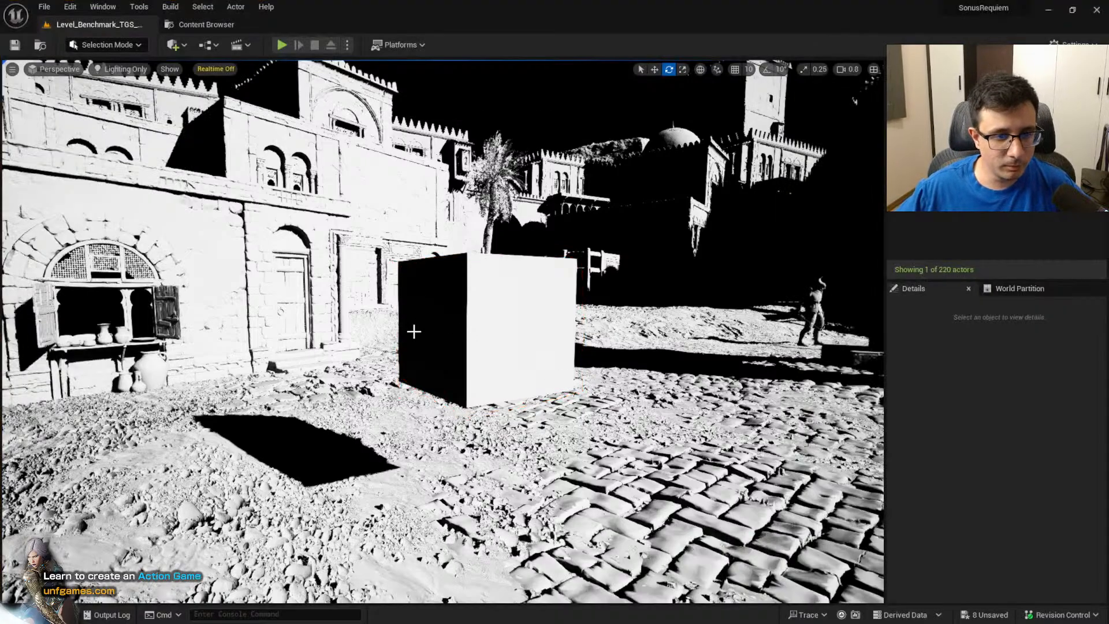
Capture the arched doorway up close, trace the dark wall seam beside it in red, and discard the capture
{"action": "mouse_move", "coordinate": [335, 295]}
{"action": "right_mouse_down"}
{"action": "mouse_move", "coordinate": [330, 305]}
{"action": "mouse_move", "coordinate": [295, 292]}
{"action": "mouse_move", "coordinate": [319, 276]}
{"action": "mouse_move", "coordinate": [343, 296]}
{"action": "right_mouse_up"}
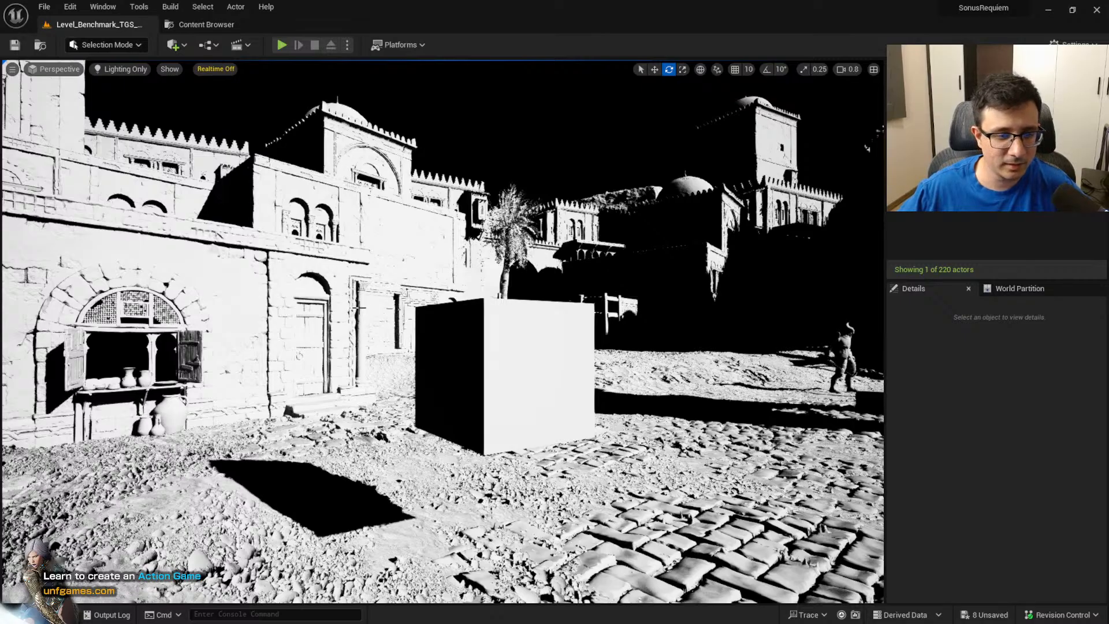
{"action": "right_click_drag", "start_coordinate": [340, 371], "coordinate": [262, 374]}
{"action": "key", "text": "w"}
{"action": "key", "text": "e"}
{"action": "key", "text": "s"}
{"action": "key", "text": "Print"}
{"action": "mouse_move", "coordinate": [250, 46]}
{"action": "left_mouse_down"}
{"action": "mouse_move", "coordinate": [687, 565]}
{"action": "mouse_move", "coordinate": [699, 611]}
{"action": "left_mouse_up"}
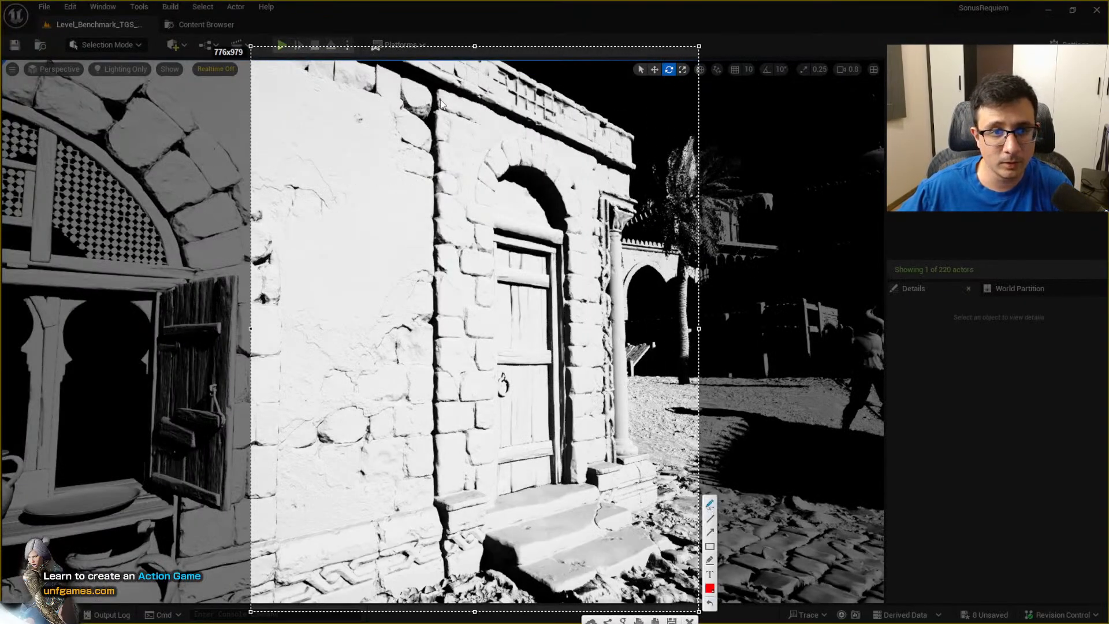
{"action": "left_click_drag", "start_coordinate": [438, 90], "coordinate": [434, 129]}
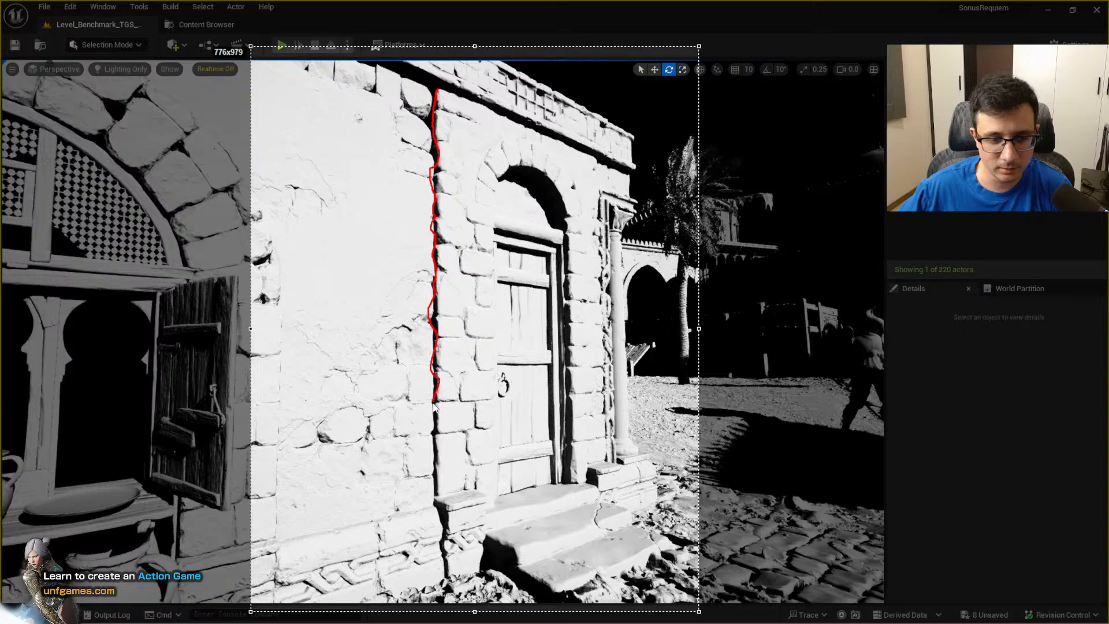
{"action": "left_click_drag", "start_coordinate": [437, 513], "coordinate": [448, 582]}
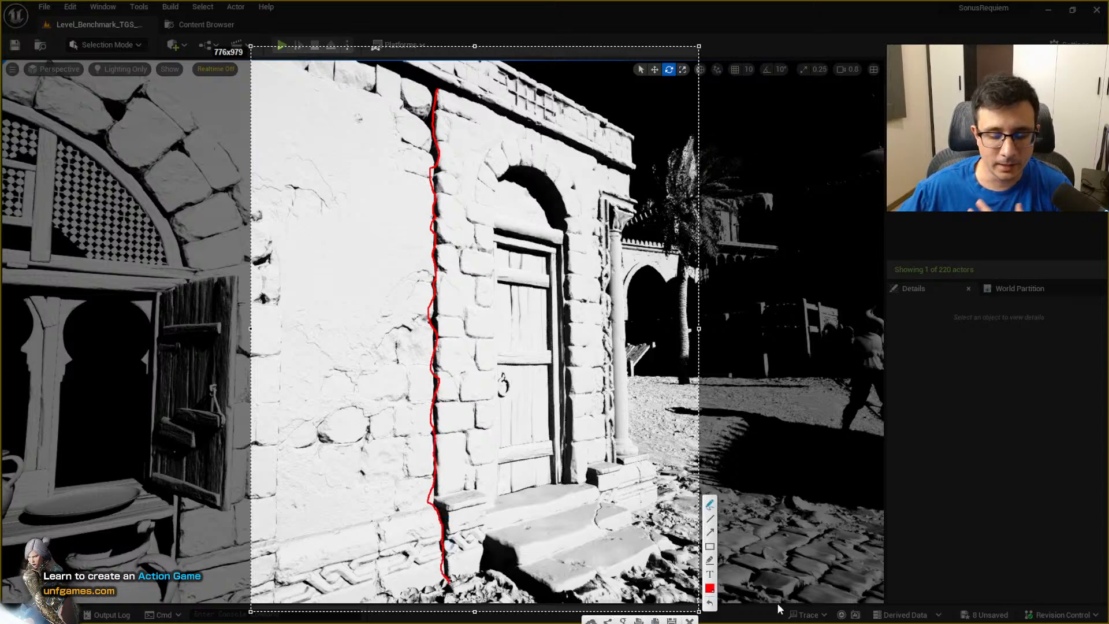
{"action": "left_click", "coordinate": [691, 621]}
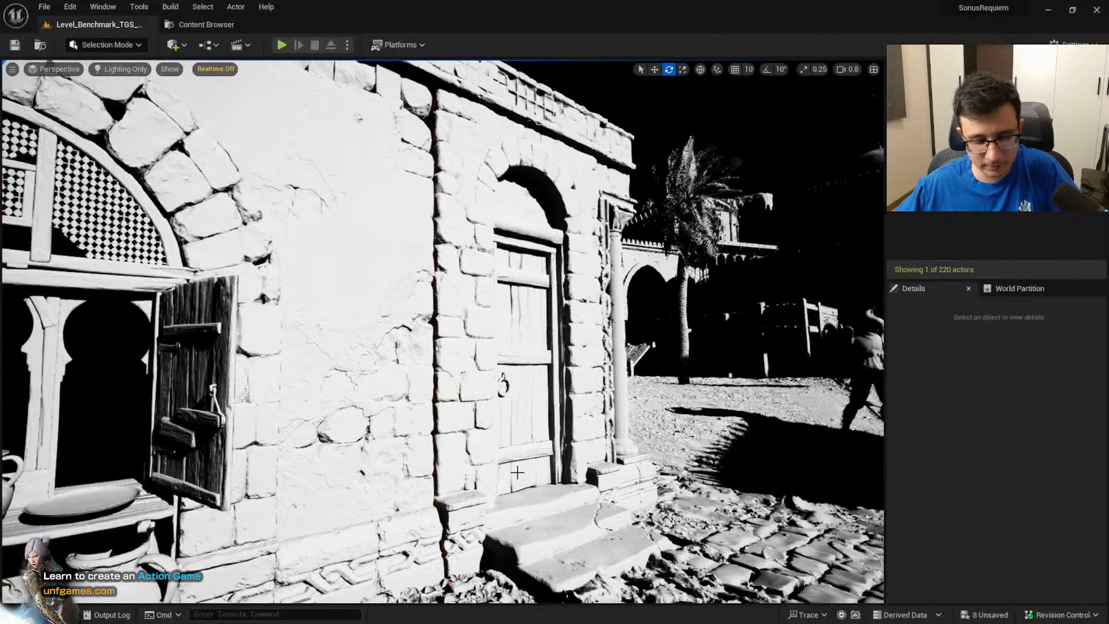
Try several directional light rotations on the arched doorway and undo the light rotation
{"action": "key", "text": "ctrl+l"}
{"action": "key", "text": "ctrl+l"}
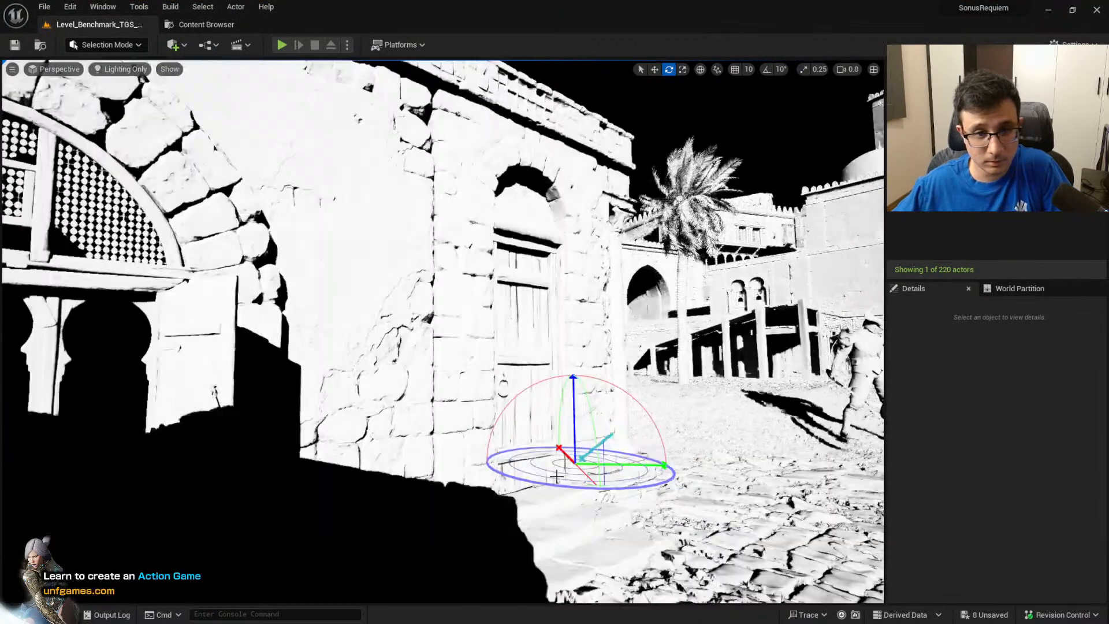
{"action": "key", "text": "ctrl+l"}
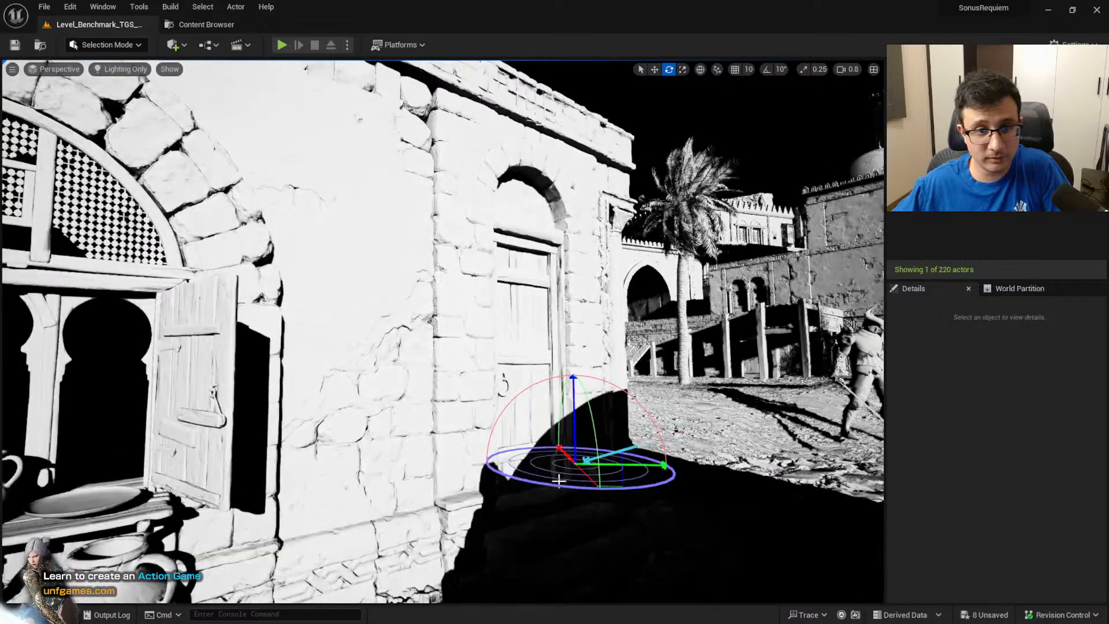
{"action": "key", "text": "ctrl+l"}
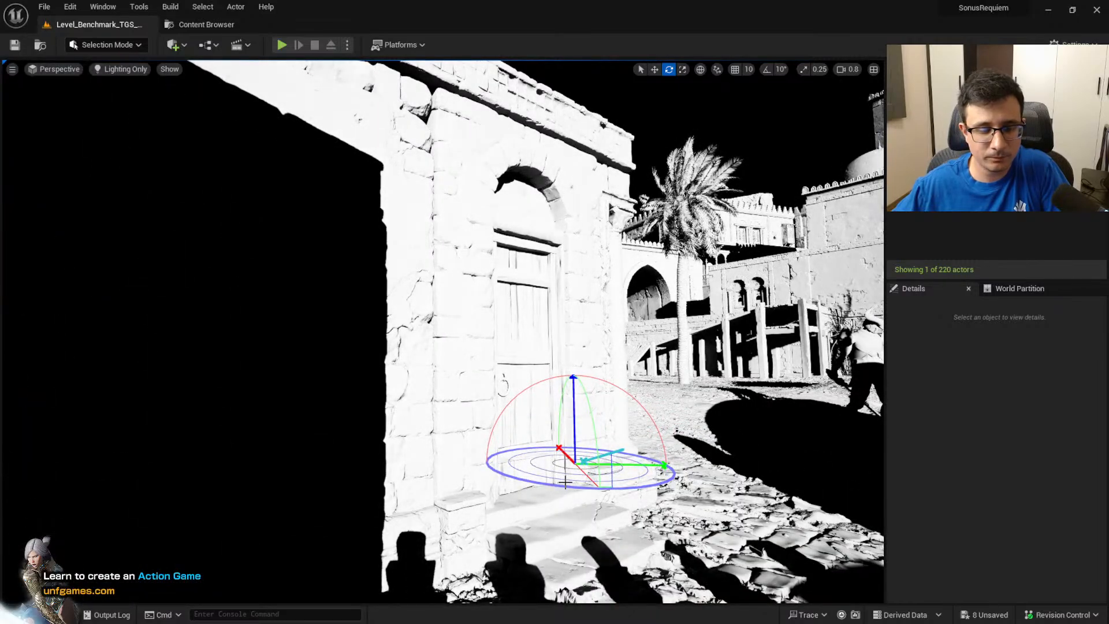
{"action": "key", "text": "ctrl+l"}
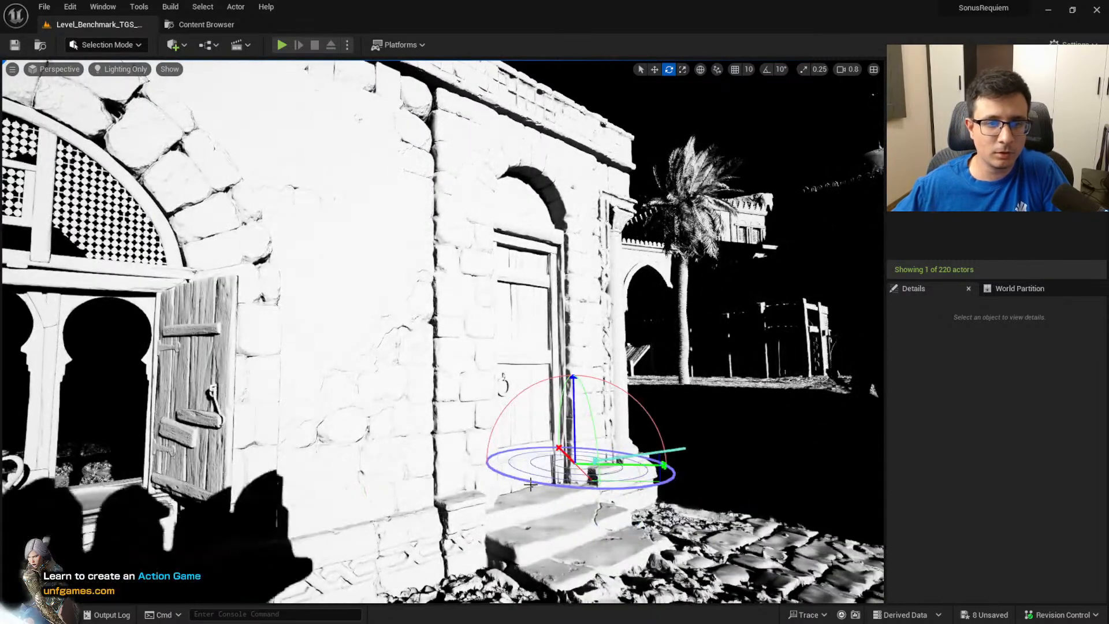
{"action": "key", "text": "ctrl+l"}
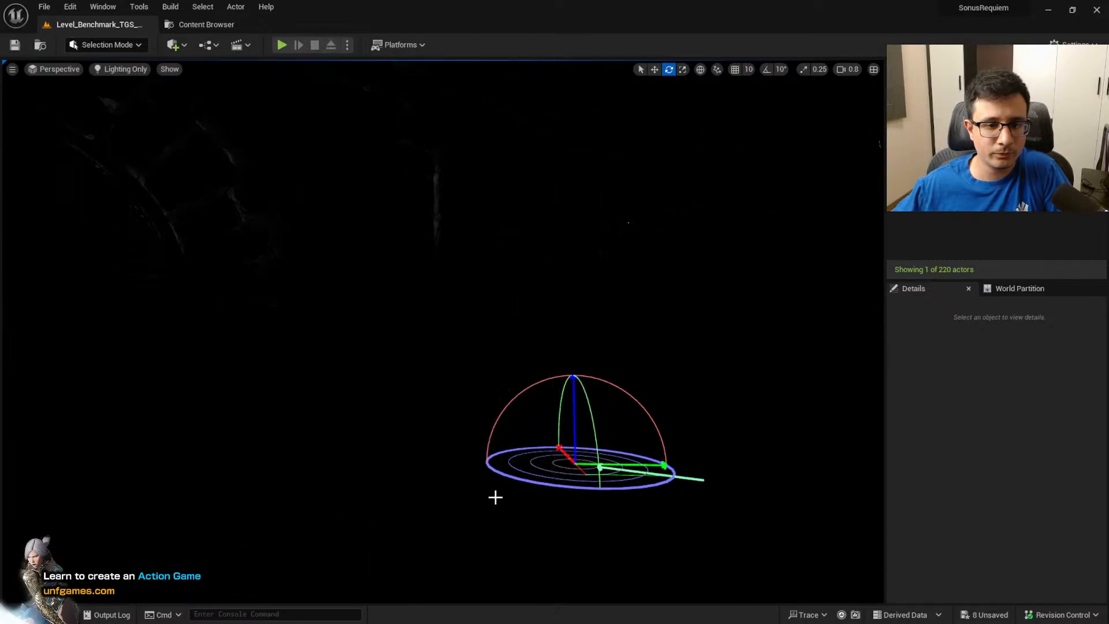
{"action": "key", "text": "ctrl+l"}
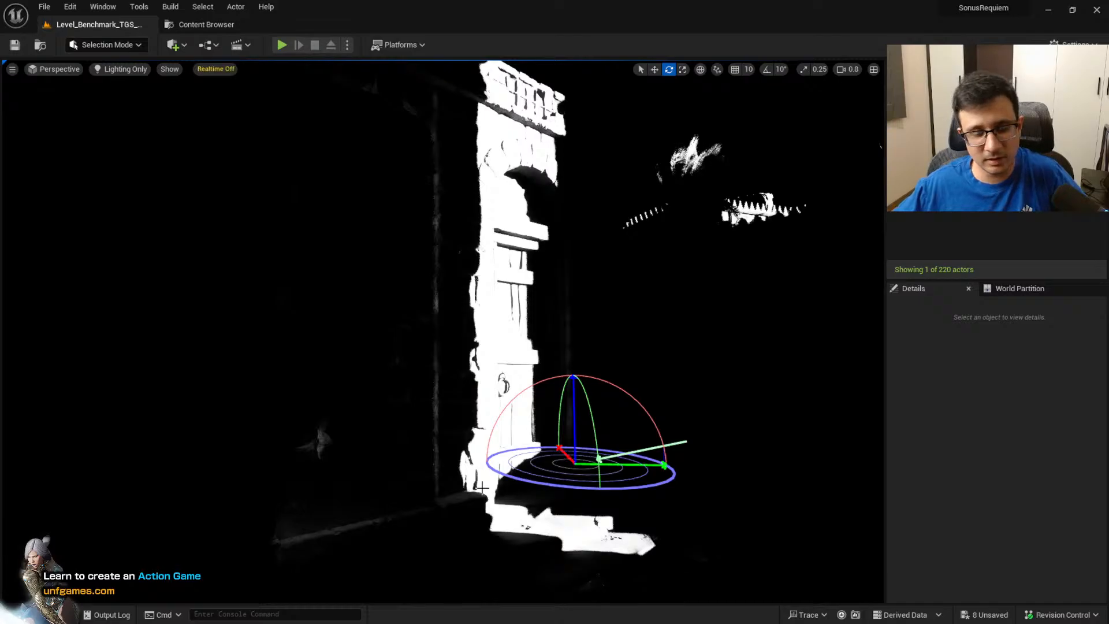
{"action": "key", "text": "ctrl+z"}
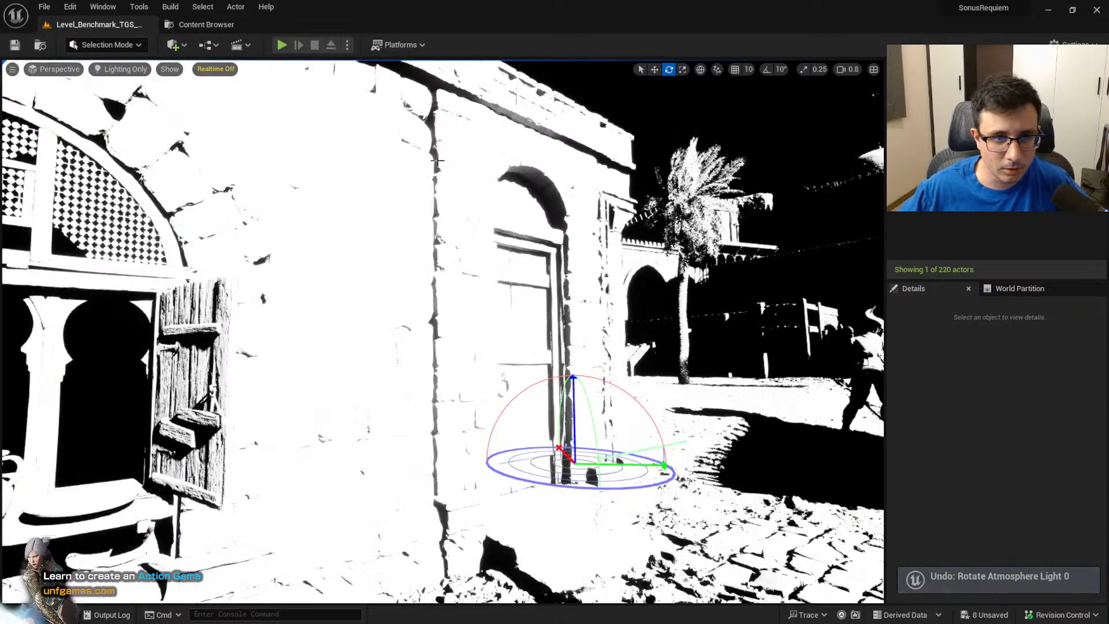
Examine how the stone edges, doorway and window shutters read in light and shadow along the sunlit facade
{"action": "right_click_drag", "start_coordinate": [470, 305], "coordinate": [549, 332]}
{"action": "key", "text": "s"}
{"action": "right_click_drag", "start_coordinate": [471, 231], "coordinate": [420, 164]}
{"action": "key", "text": "w"}
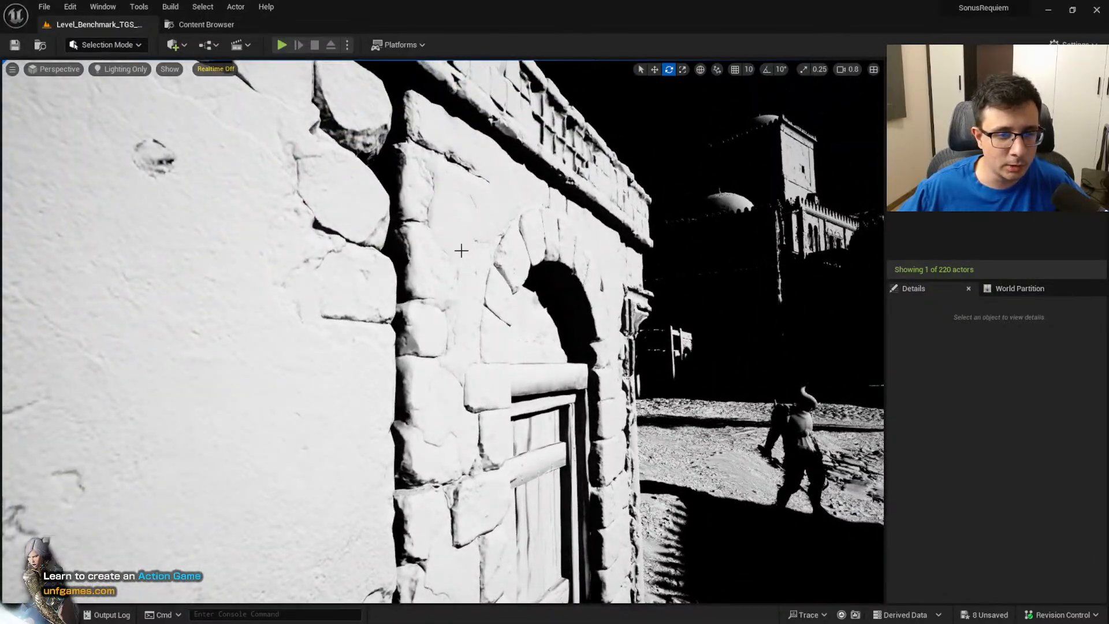
{"action": "key", "text": "s"}
{"action": "mouse_move", "coordinate": [461, 251]}
{"action": "right_mouse_down"}
{"action": "mouse_move", "coordinate": [473, 254]}
{"action": "mouse_move", "coordinate": [440, 251]}
{"action": "right_mouse_up"}
{"action": "key", "text": "w"}
{"action": "key", "text": "s"}
{"action": "key", "text": "w"}
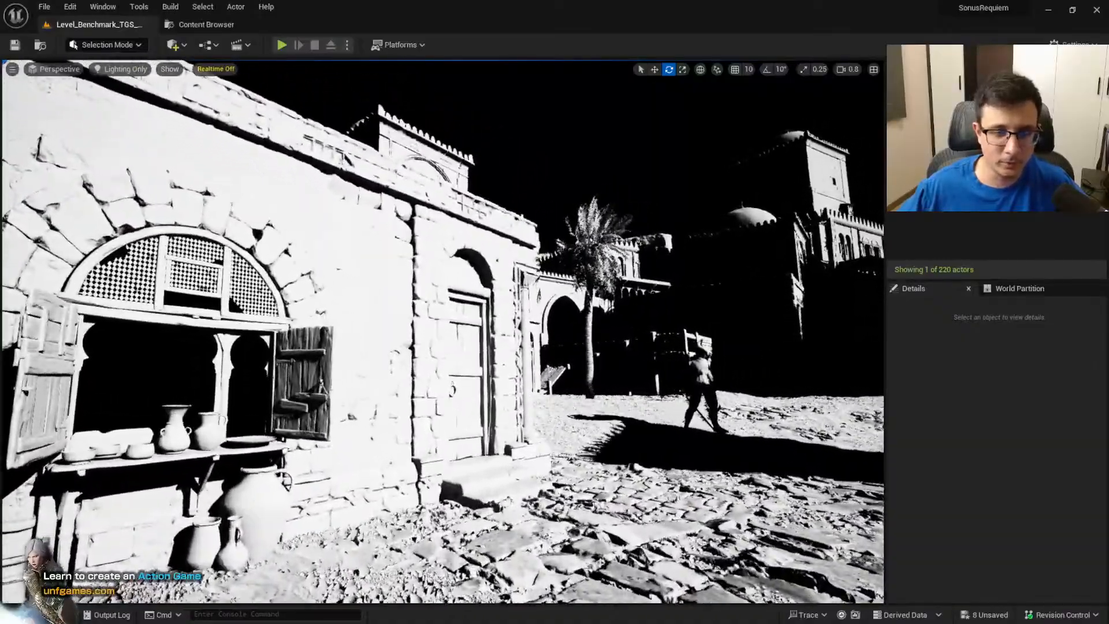
{"action": "key", "text": "w"}
{"action": "mouse_move", "coordinate": [512, 421]}
{"action": "right_mouse_down"}
{"action": "mouse_move", "coordinate": [491, 421]}
{"action": "mouse_move", "coordinate": [512, 421]}
{"action": "right_mouse_up"}
{"action": "key", "text": "s"}
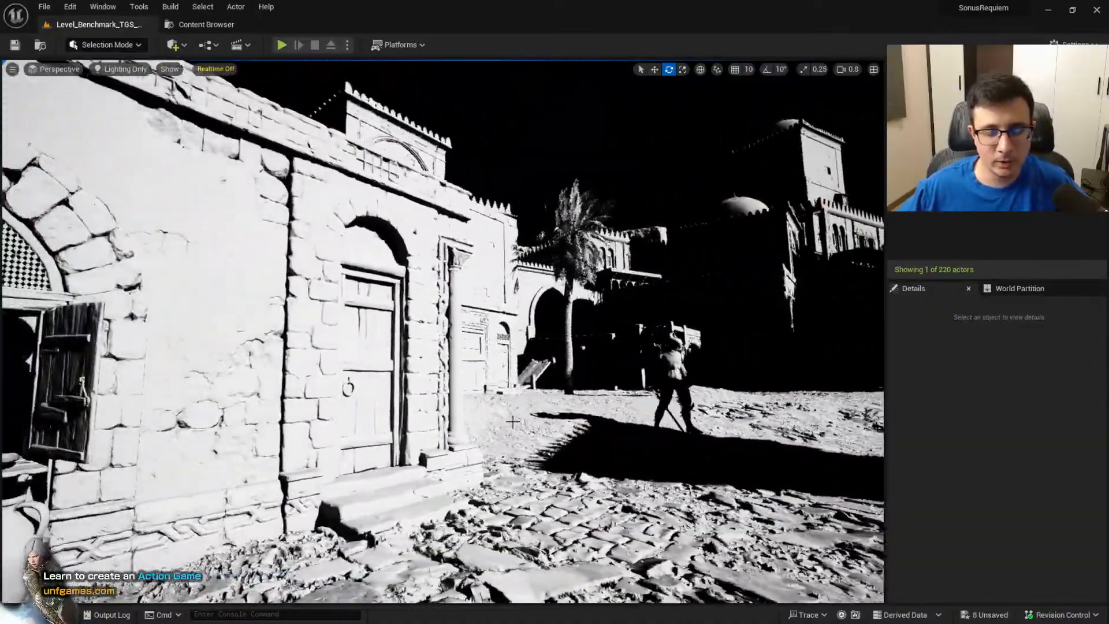
Switch to Photoshop and examine the black cartoon character silhouettes in the Untitled-2 document for comparison
{"action": "key", "text": "alt+Tab"}
{"action": "left_click", "coordinate": [84, 44]}
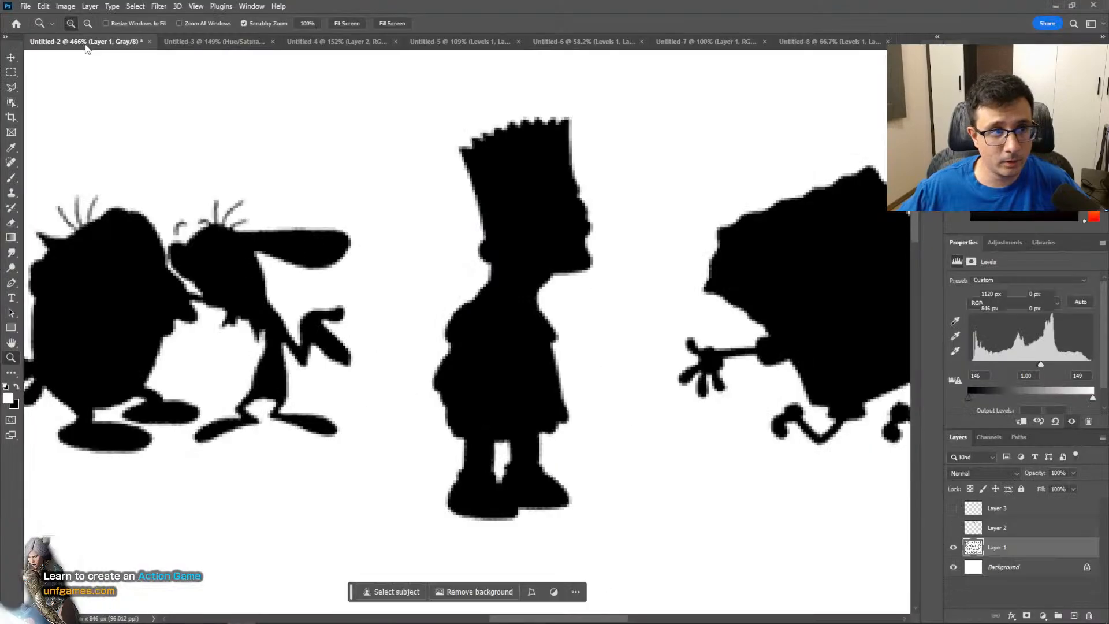
{"action": "left_click_drag", "start_coordinate": [505, 317], "coordinate": [305, 382]}
{"action": "key", "text": "space"}
{"action": "left_click_drag", "start_coordinate": [304, 382], "coordinate": [725, 82]}
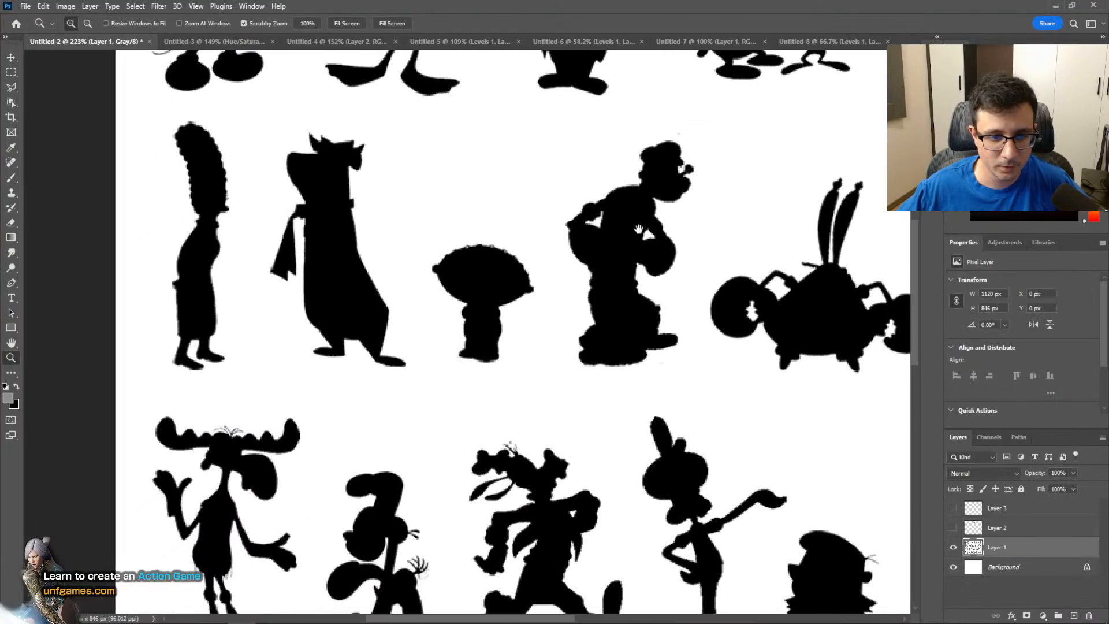
{"action": "left_click_drag", "start_coordinate": [754, 428], "coordinate": [470, 294]}
{"action": "left_click_drag", "start_coordinate": [456, 302], "coordinate": [469, 295]}
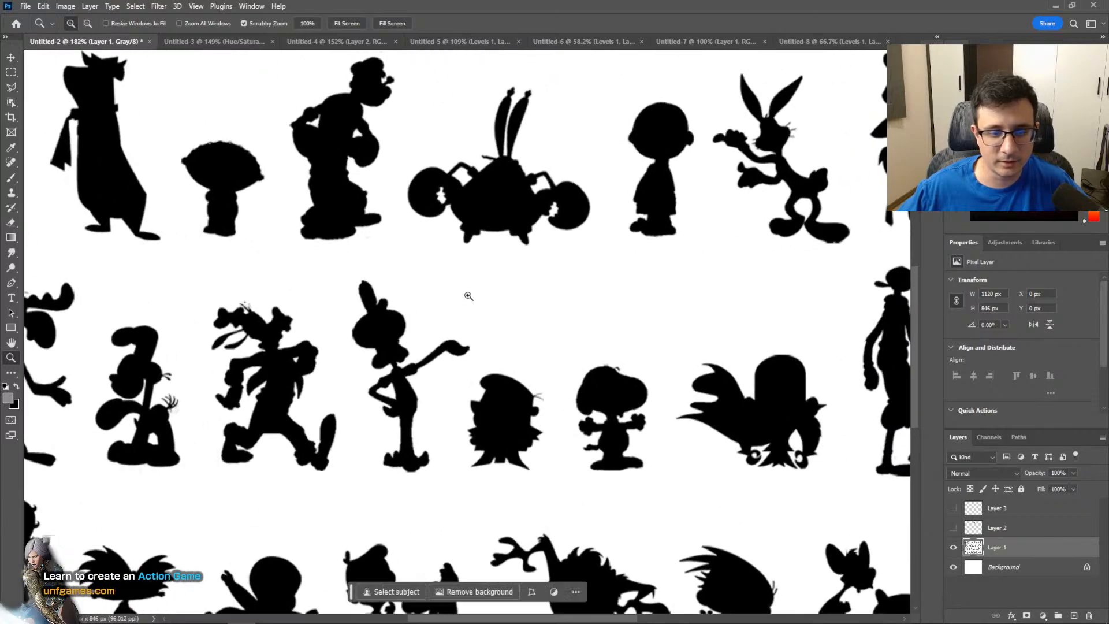
{"action": "left_click_drag", "start_coordinate": [396, 391], "coordinate": [481, 376]}
{"action": "left_click_drag", "start_coordinate": [598, 365], "coordinate": [193, 323]}
{"action": "left_click_drag", "start_coordinate": [544, 300], "coordinate": [69, 502]}
{"action": "left_click_drag", "start_coordinate": [415, 308], "coordinate": [513, 478]}
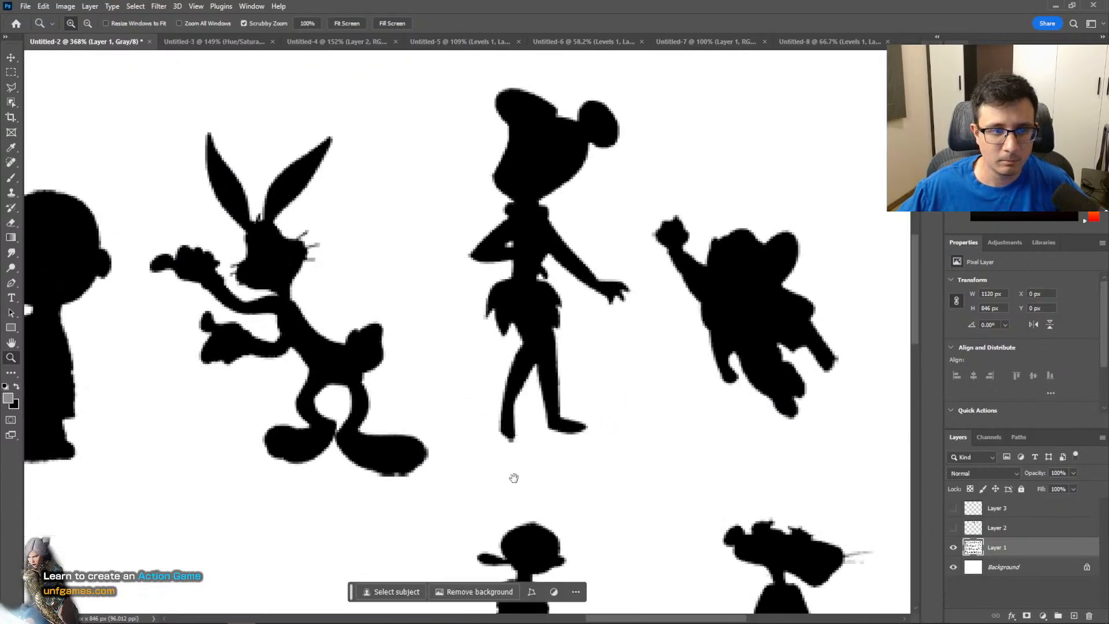
{"action": "left_click_drag", "start_coordinate": [364, 433], "coordinate": [730, 462]}
{"action": "left_click_drag", "start_coordinate": [404, 421], "coordinate": [655, 462]}
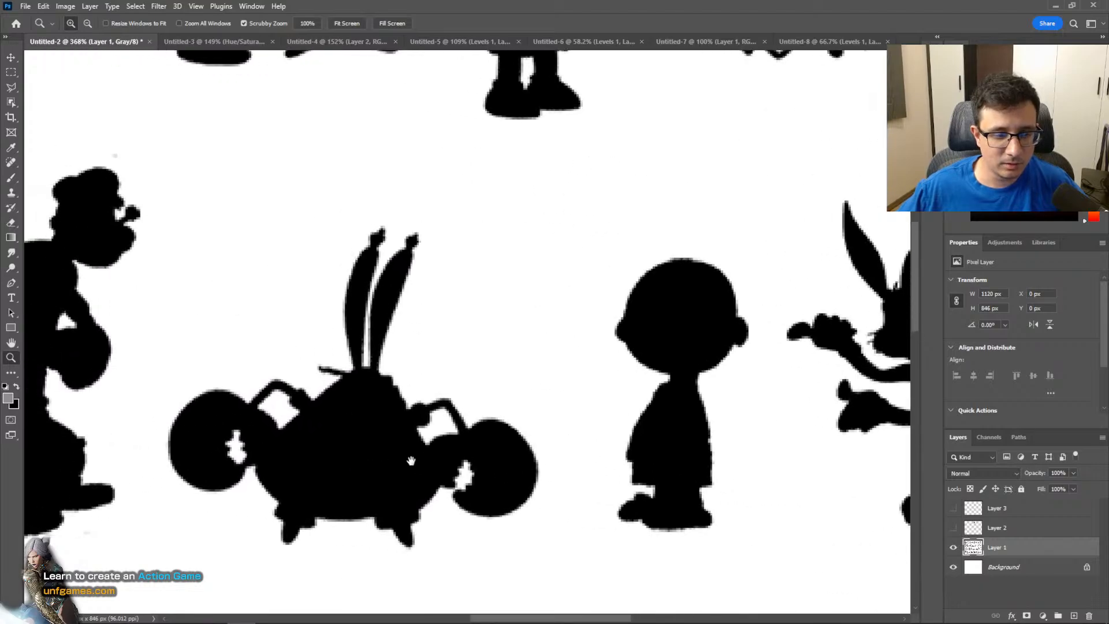
{"action": "left_click_drag", "start_coordinate": [326, 442], "coordinate": [488, 455]}
{"action": "left_click_drag", "start_coordinate": [403, 313], "coordinate": [696, 310]}
Switch back to Unreal Editor and examine the silhouette of the crenellated roofline on the outer wall building
{"action": "key", "text": "alt+Tab"}
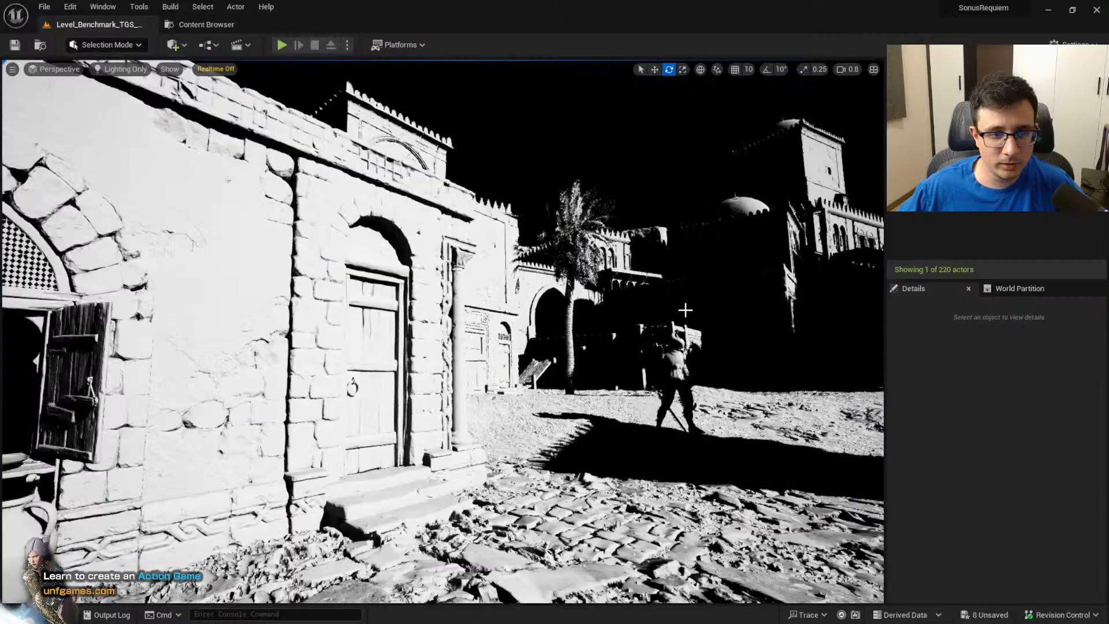
{"action": "right_click_drag", "start_coordinate": [693, 312], "coordinate": [586, 265]}
{"action": "scroll", "coordinate": [661, 260], "scroll_direction": "up", "scroll_amount": 3}
{"action": "left_click", "coordinate": [491, 323]}
{"action": "right_click_drag", "start_coordinate": [491, 324], "coordinate": [494, 289]}
{"action": "key", "text": "Escape"}
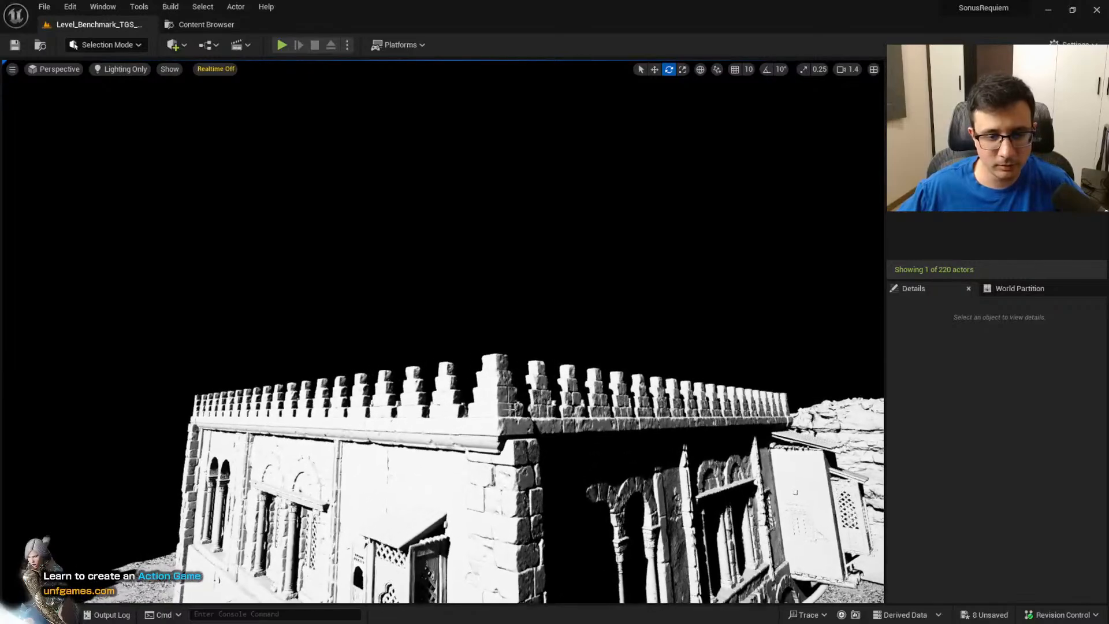
{"action": "left_click", "coordinate": [509, 373]}
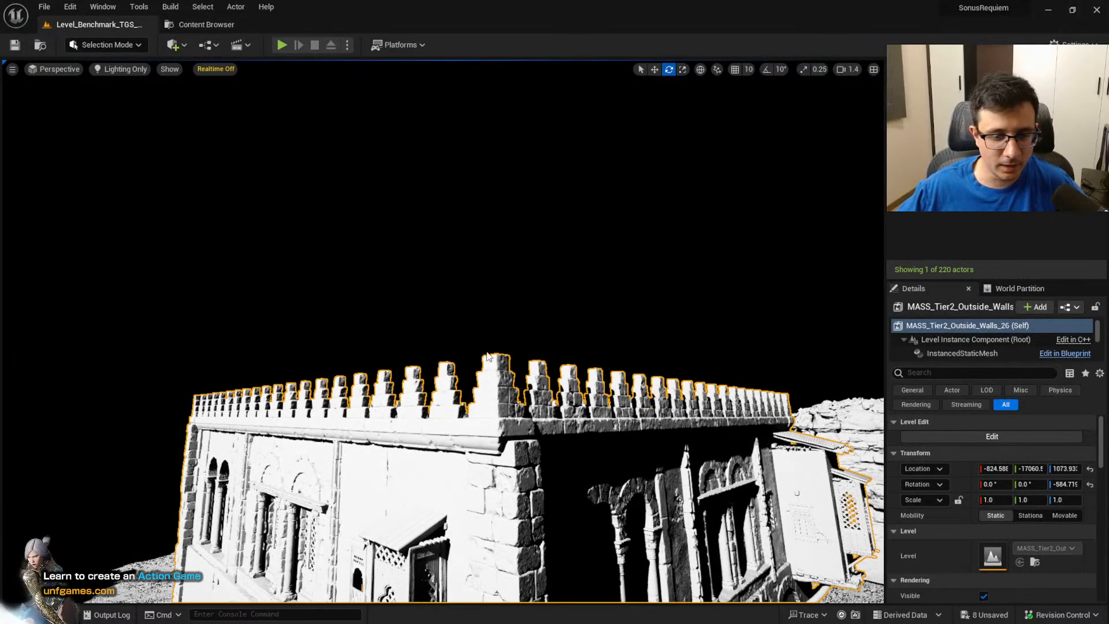
{"action": "mouse_move", "coordinate": [477, 407]}
{"action": "right_mouse_down"}
{"action": "mouse_move", "coordinate": [491, 415]}
{"action": "mouse_move", "coordinate": [480, 421]}
{"action": "mouse_move", "coordinate": [463, 408]}
{"action": "right_mouse_up"}
{"action": "key", "text": "Escape"}
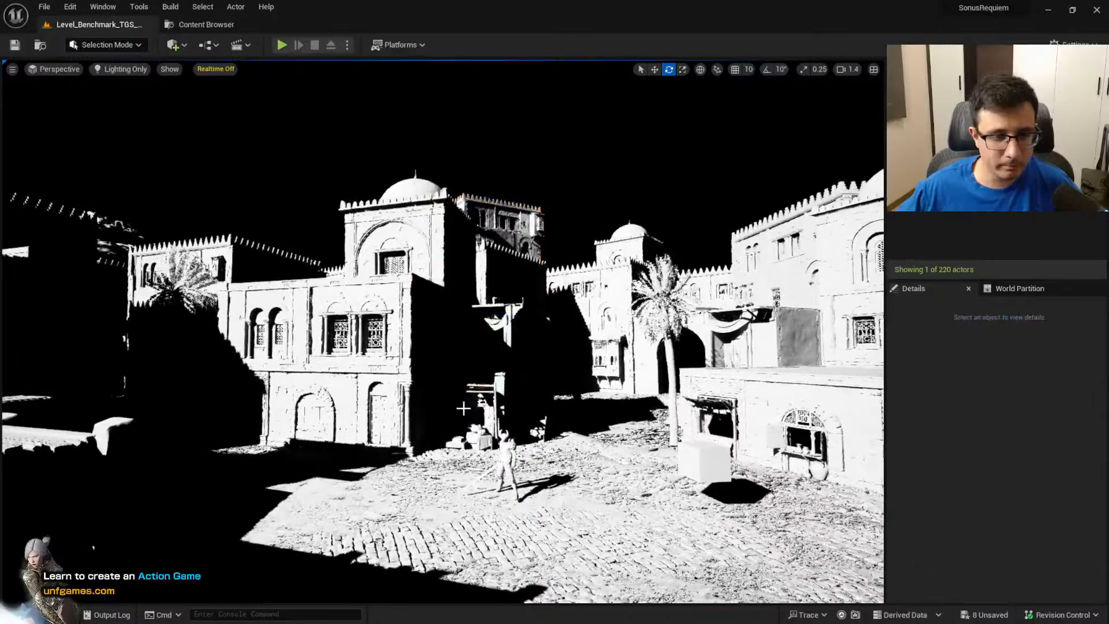
Try hiding the outer wall section beside the domed building, and undo both the unhiding and the hiding
{"action": "left_click", "coordinate": [381, 333]}
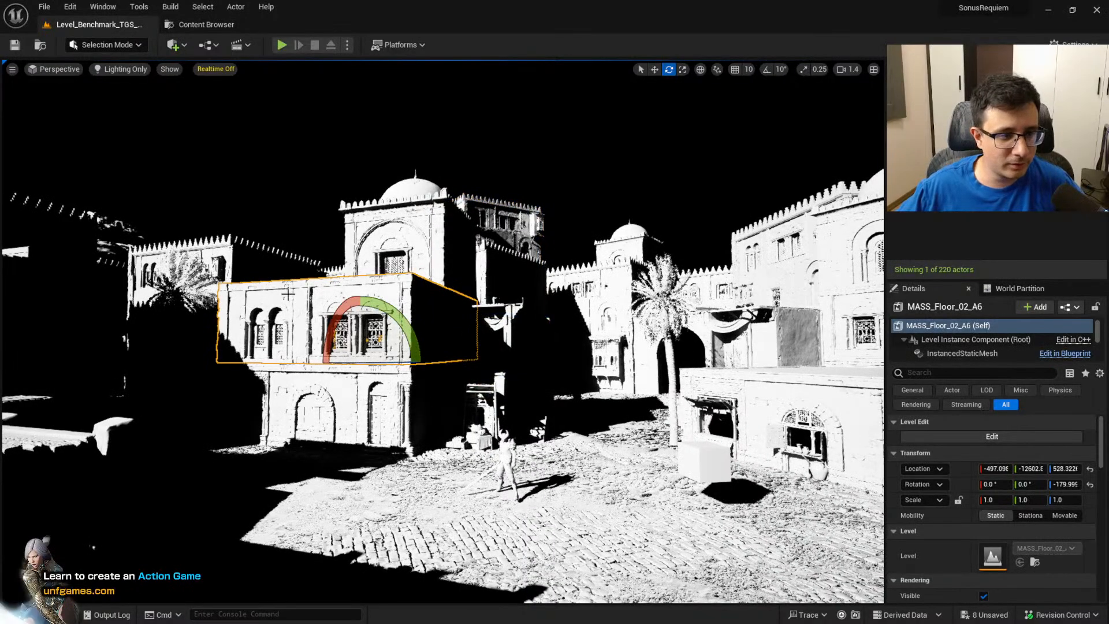
{"action": "left_click", "coordinate": [260, 265]}
{"action": "key", "text": "Delete"}
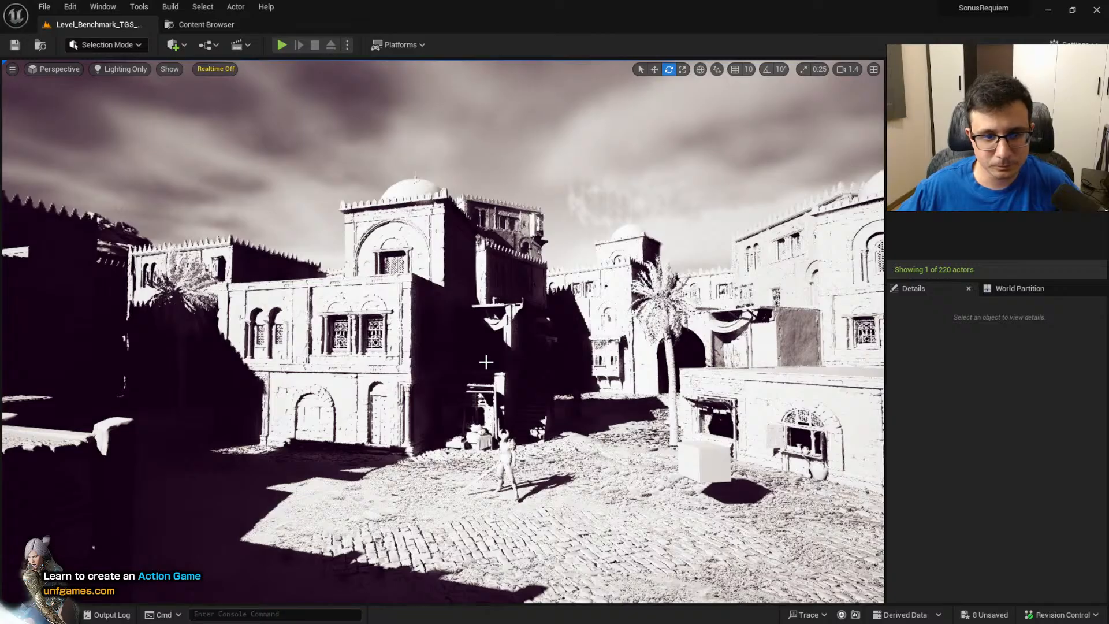
{"action": "right_click_drag", "start_coordinate": [488, 366], "coordinate": [635, 265]}
{"action": "key", "text": "ctrl+z"}
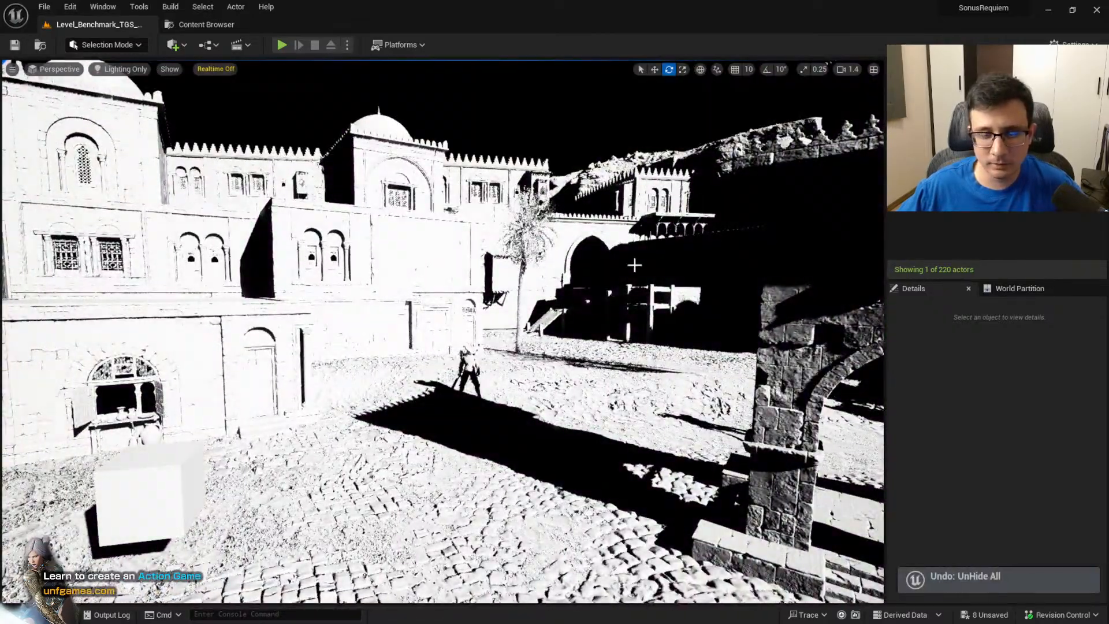
{"action": "right_click_drag", "start_coordinate": [584, 309], "coordinate": [497, 306]}
{"action": "key", "text": "ctrl+z"}
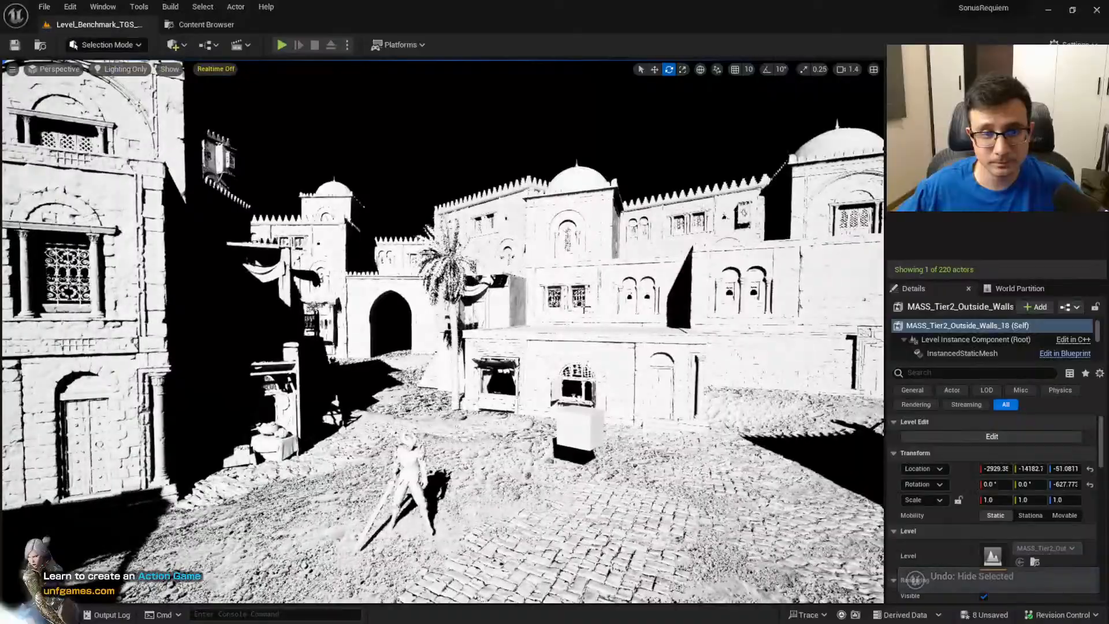
Select the test cube in the plaza and examine the hard division between its lit and shadowed faces
{"action": "right_click_drag", "start_coordinate": [601, 348], "coordinate": [648, 318]}
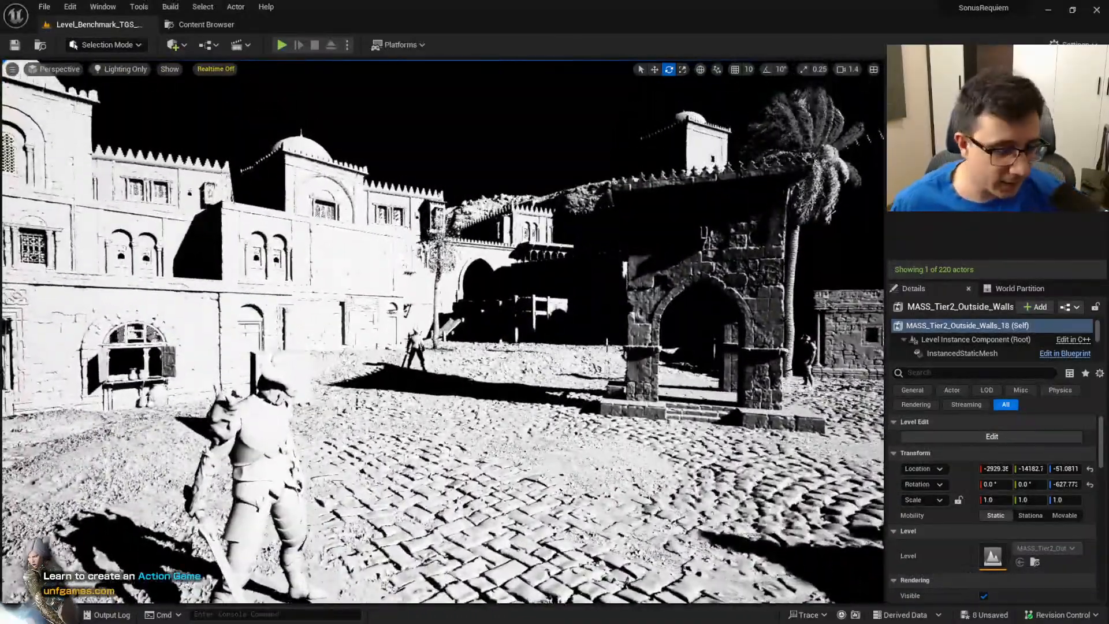
{"action": "right_click_drag", "start_coordinate": [602, 348], "coordinate": [665, 363]}
{"action": "left_click", "coordinate": [482, 355]}
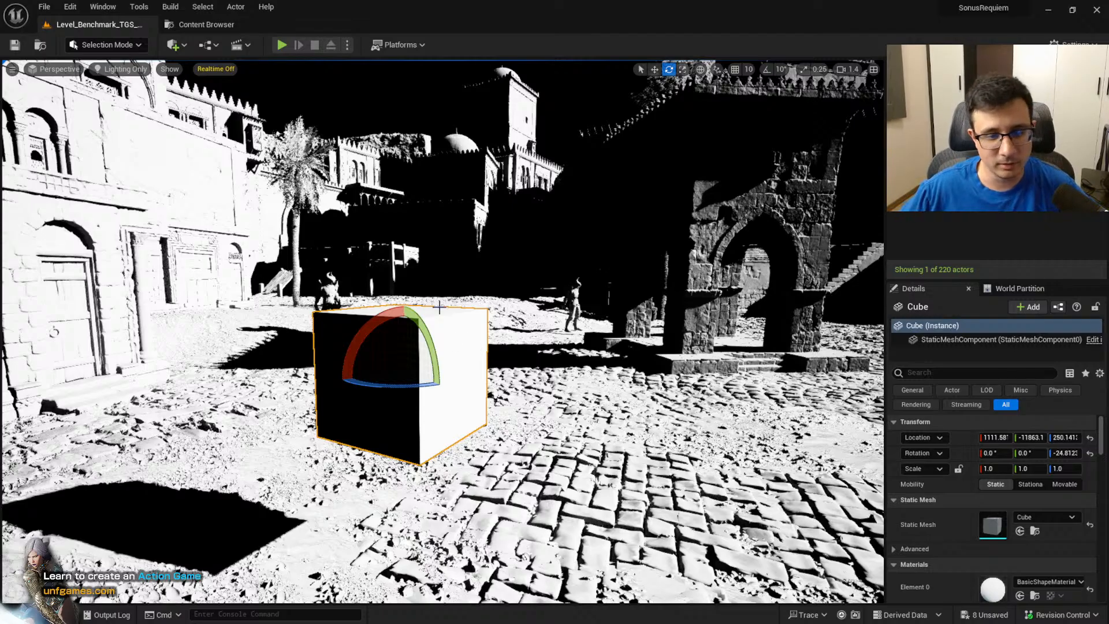
{"action": "right_click_drag", "start_coordinate": [440, 308], "coordinate": [380, 275]}
{"action": "key", "text": "w"}
{"action": "key", "text": "s"}
{"action": "key", "text": "e"}
{"action": "key", "text": "q"}
{"action": "scroll", "coordinate": [414, 355], "scroll_direction": "down", "scroll_amount": 3}
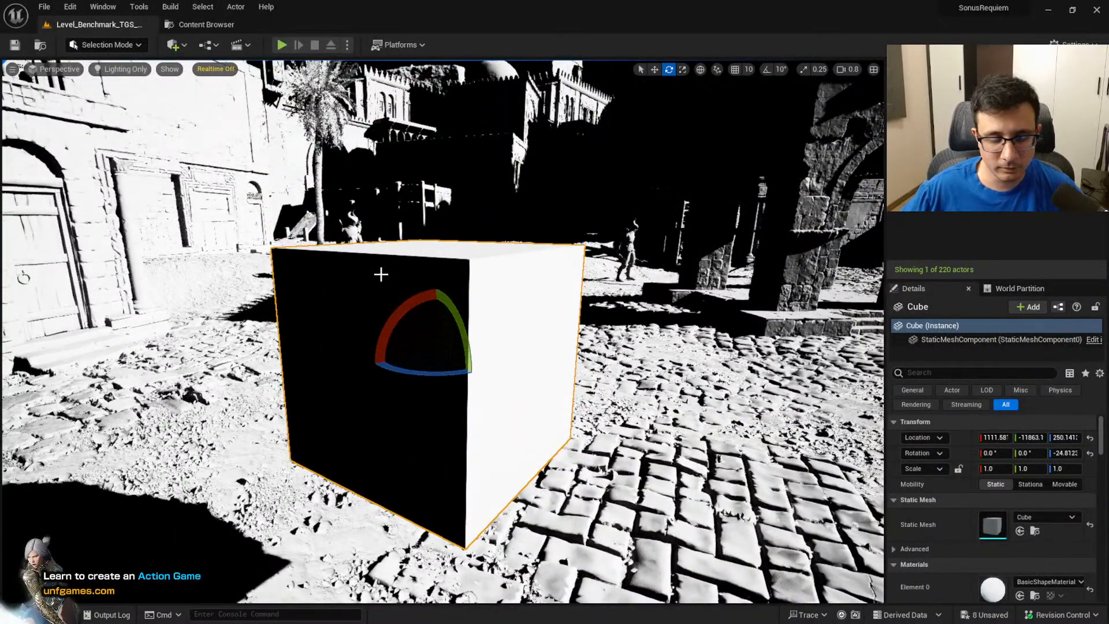
{"action": "key", "text": "w"}
{"action": "right_click_drag", "start_coordinate": [391, 329], "coordinate": [363, 330]}
{"action": "key", "text": "e"}
{"action": "right_click_drag", "start_coordinate": [425, 376], "coordinate": [423, 398]}
{"action": "key", "text": "s"}
{"action": "key", "text": "q"}
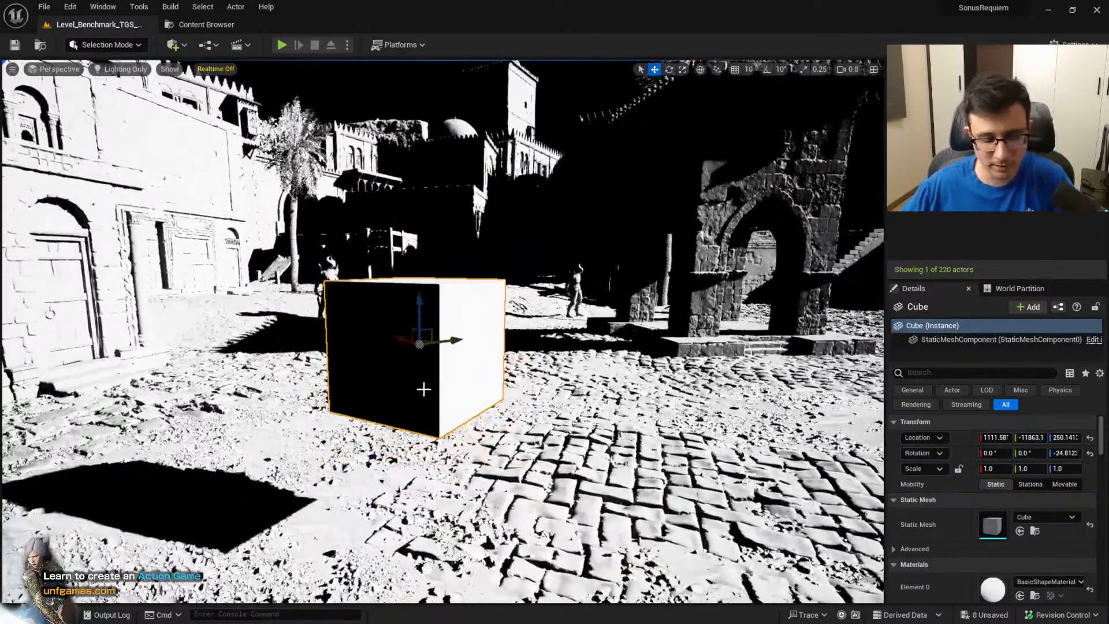
Rotate the atmosphere sun light so the test cube's dark face becomes lit and its shadow falls onto the cobblestones
{"action": "key", "text": "ctrl+l"}
{"action": "key", "text": "ctrl+l"}
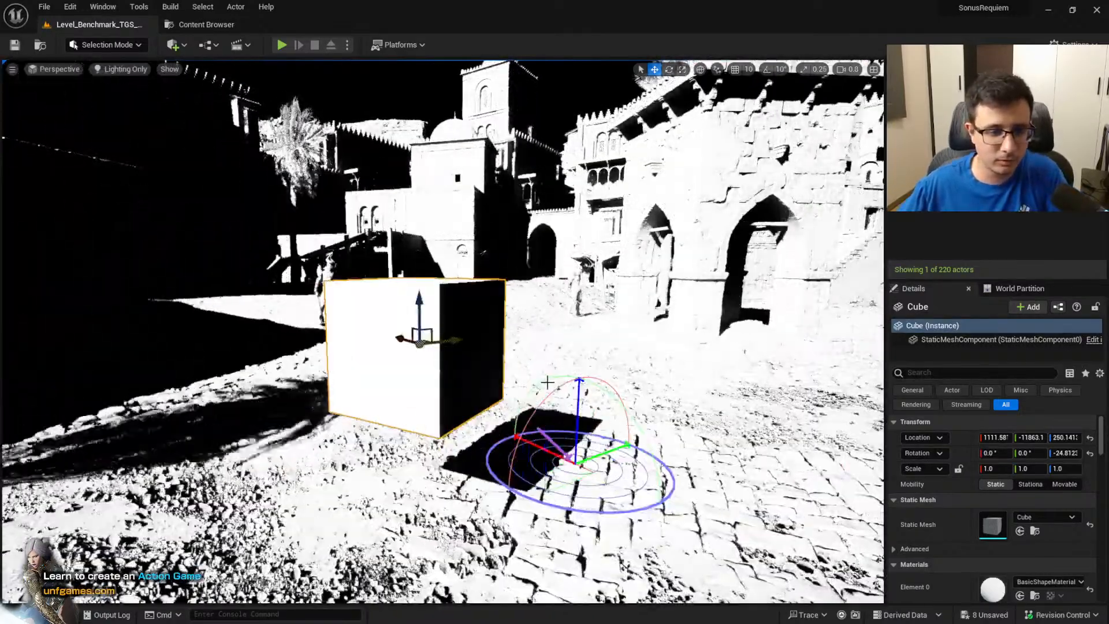
{"action": "key", "text": "ctrl+l"}
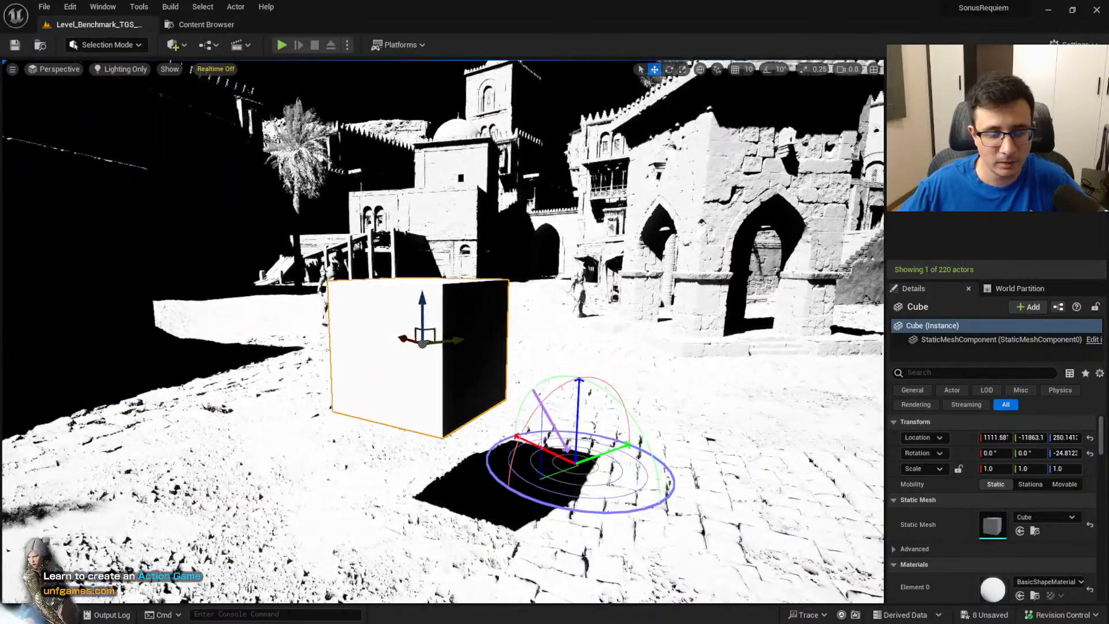
Review the relit test cube and its cast shadow, and delete the cube from the plaza
{"action": "key", "text": "f"}
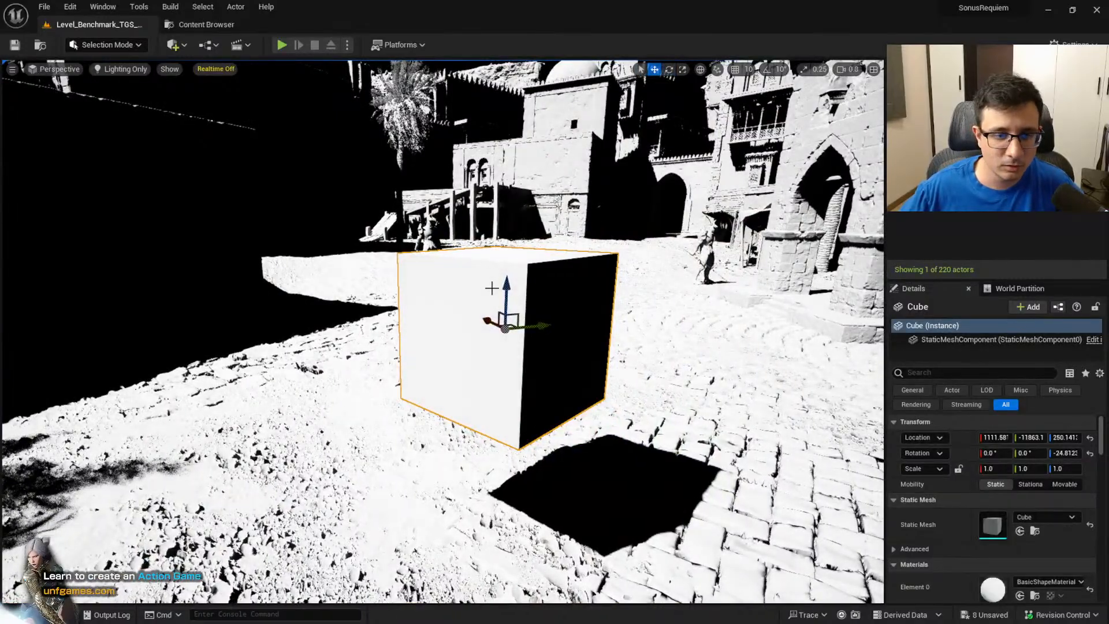
{"action": "right_click_drag", "start_coordinate": [493, 333], "coordinate": [504, 313]}
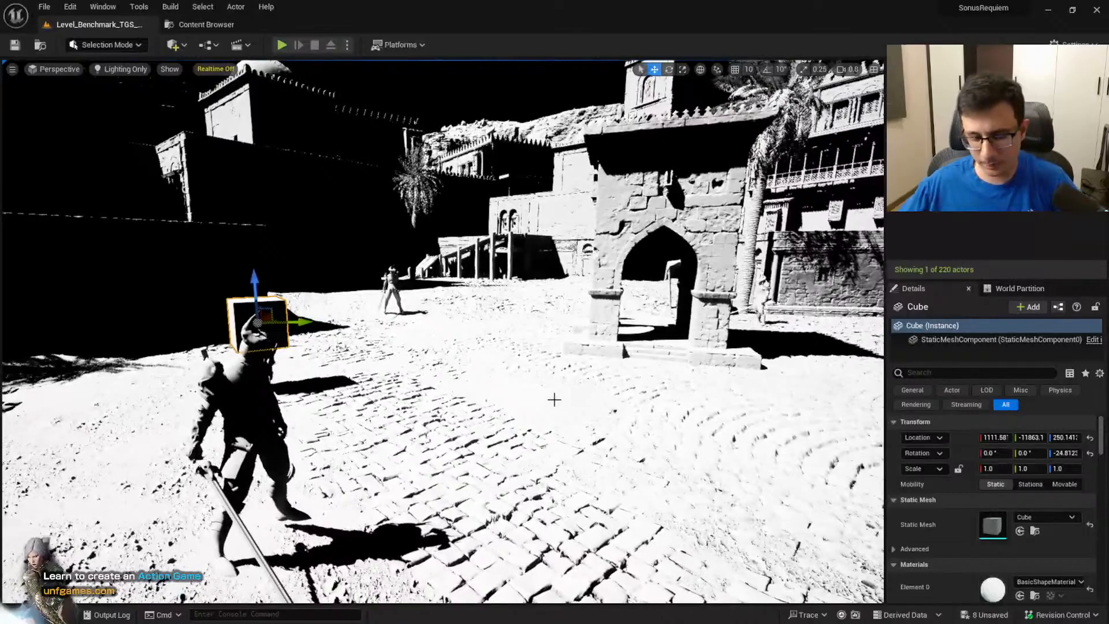
{"action": "key", "text": "Delete"}
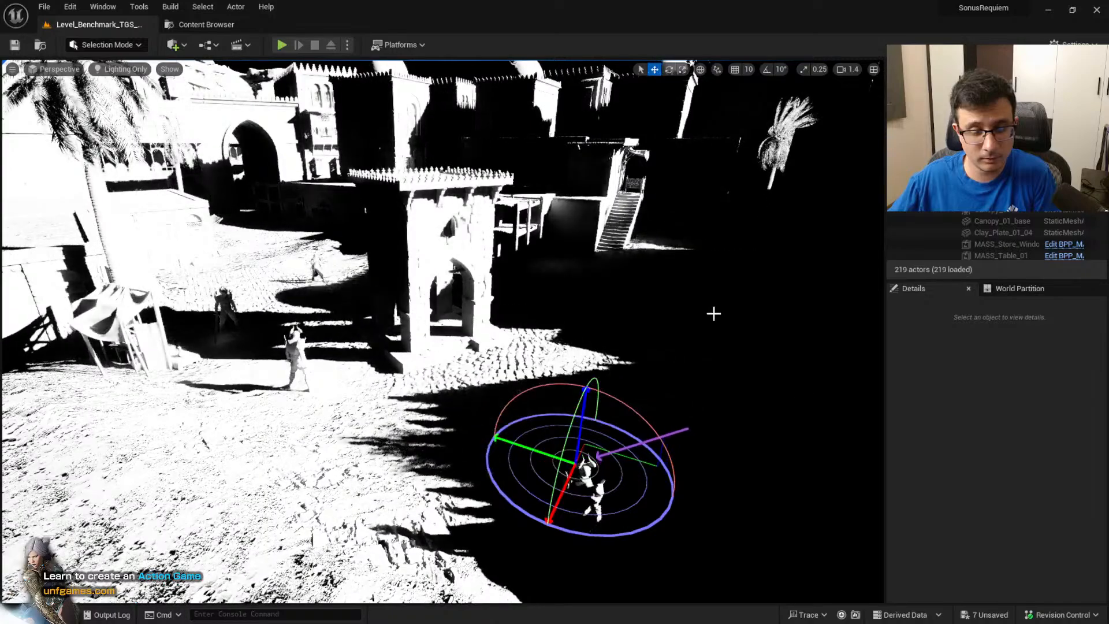
Adjust the atmosphere sun direction so the domed buildings' fronts fall into shadow while the arch and plaza ground stay lit
{"action": "key", "text": "ctrl+l"}
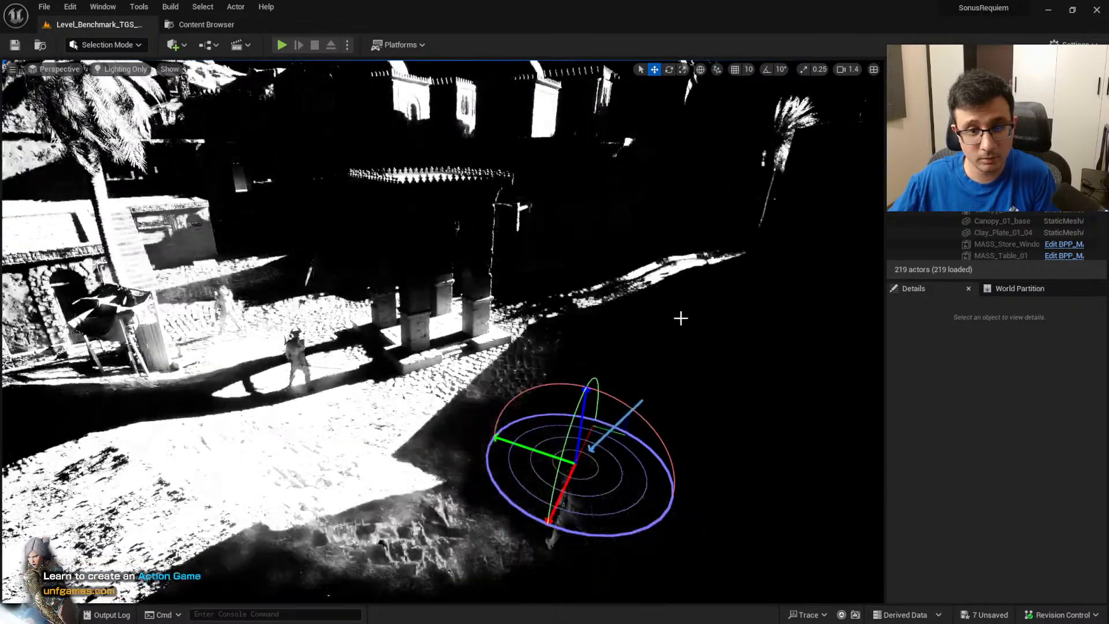
{"action": "key", "text": "ctrl+r"}
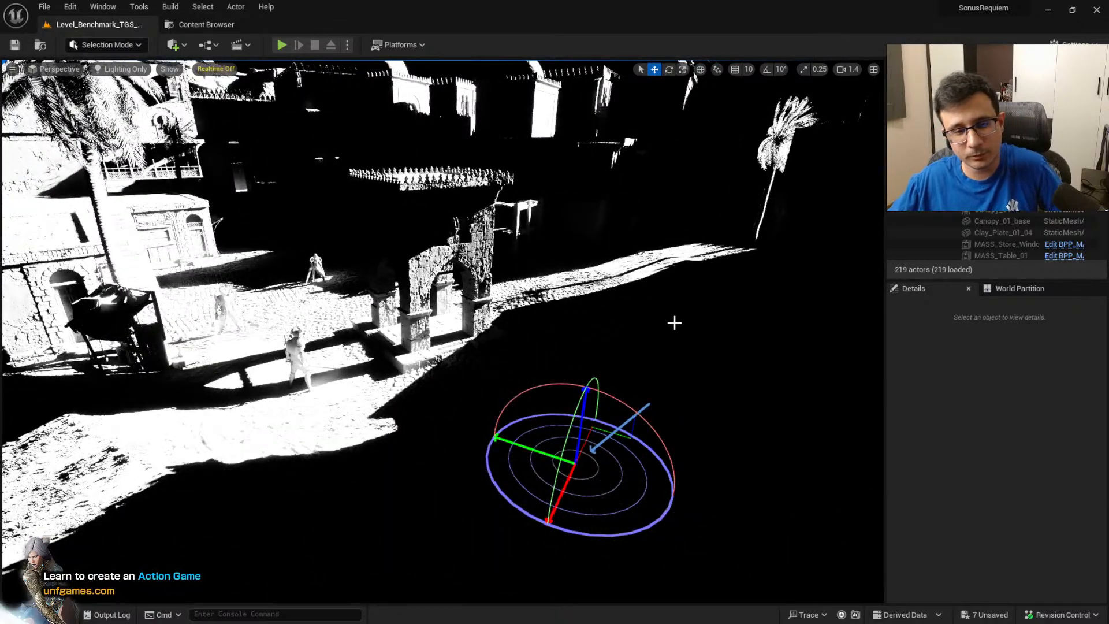
{"action": "key", "text": "ctrl+z"}
{"action": "key", "text": "ctrl+r"}
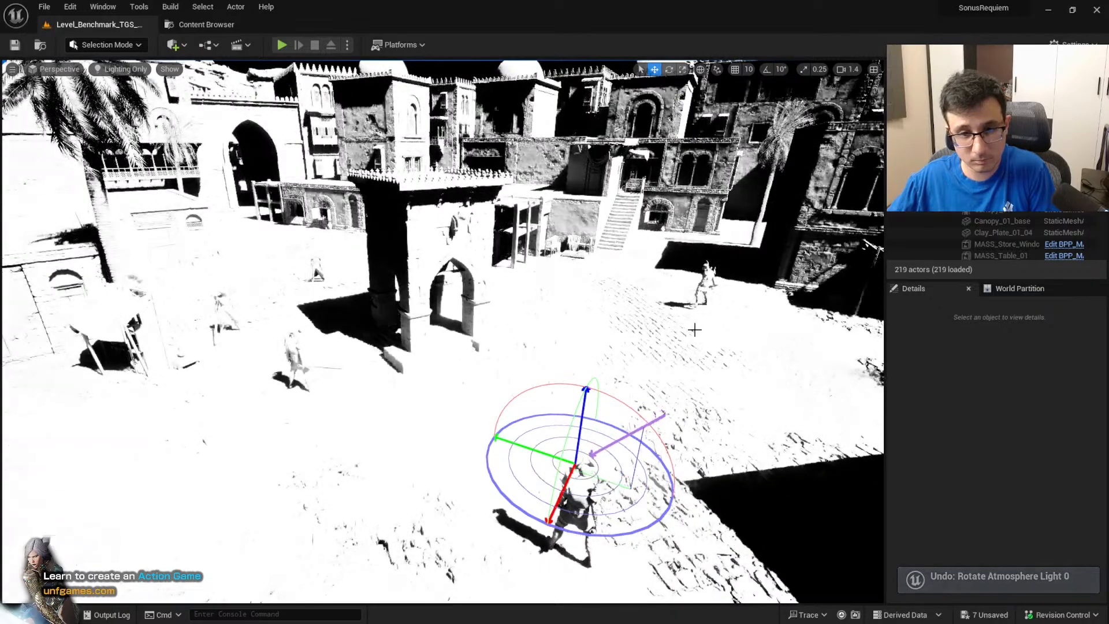
{"action": "key", "text": "ctrl+l"}
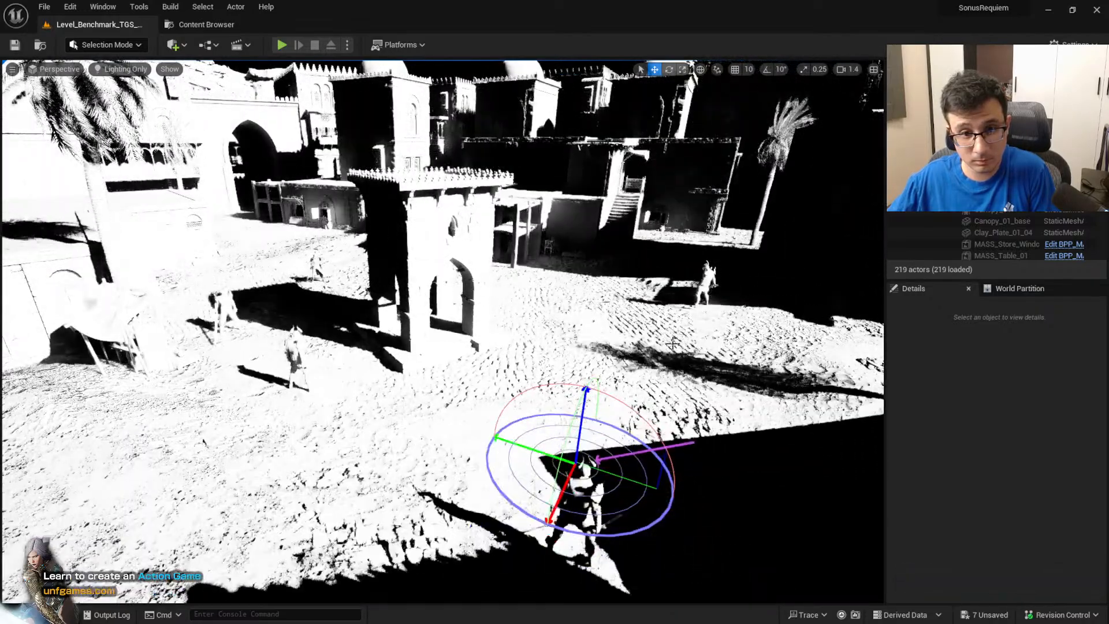
{"action": "key", "text": "ctrl+r"}
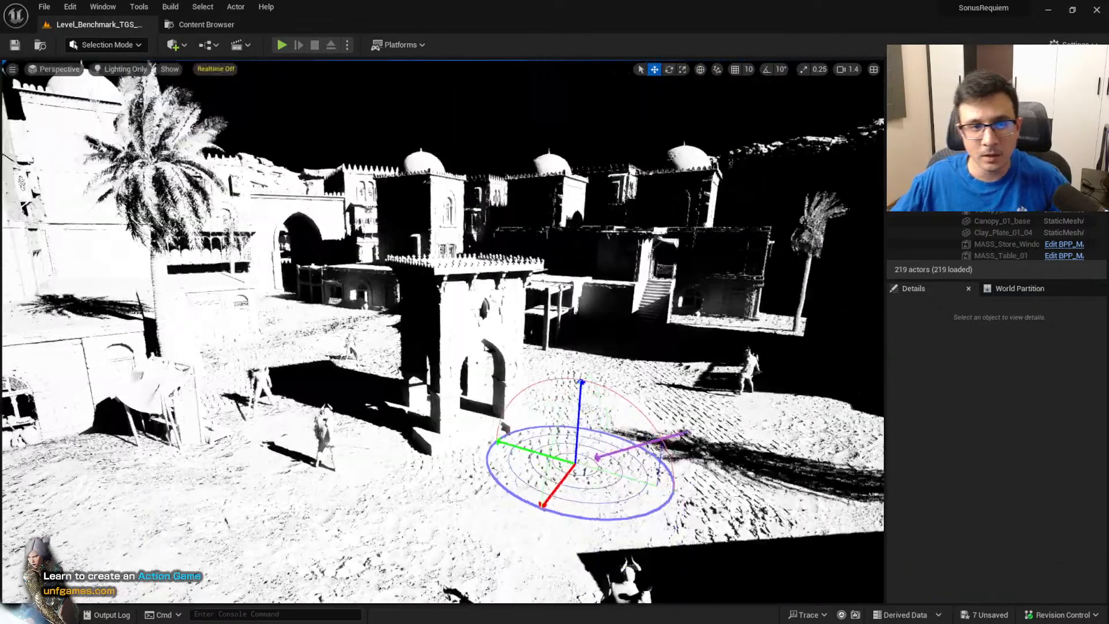
Capture a 1285x770 region of the viewport showing the three domed buildings for annotation
{"action": "key", "text": "w"}
{"action": "mouse_move", "coordinate": [617, 350]}
{"action": "right_mouse_down"}
{"action": "mouse_move", "coordinate": [614, 335]}
{"action": "mouse_move", "coordinate": [616, 351]}
{"action": "right_mouse_up"}
{"action": "key", "text": "e"}
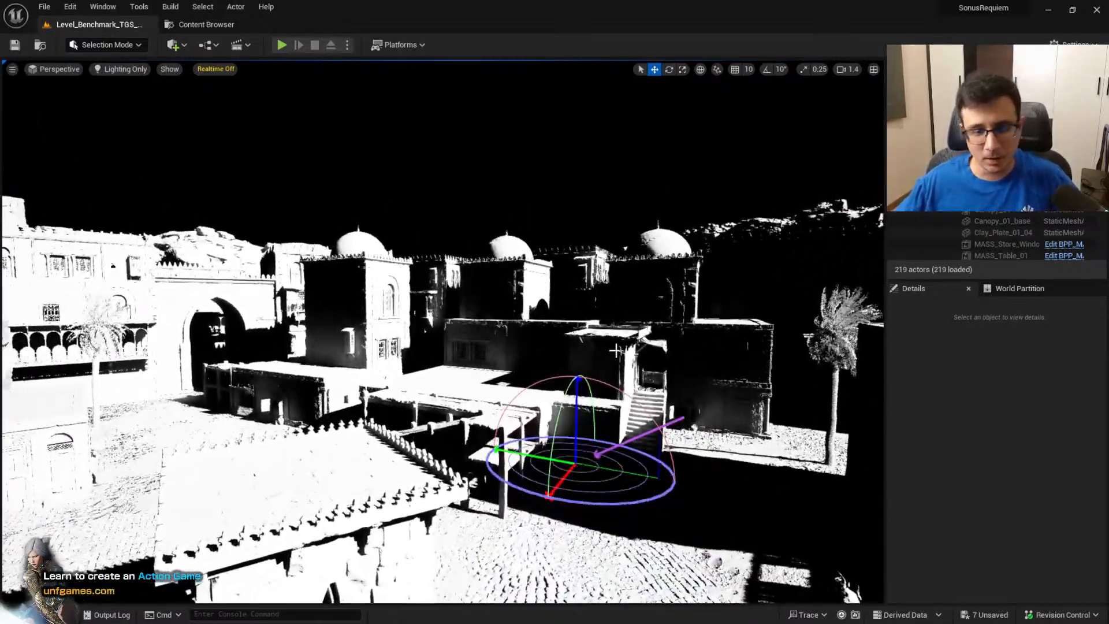
{"action": "key", "text": "Print"}
{"action": "left_click_drag", "start_coordinate": [125, 109], "coordinate": [867, 555]}
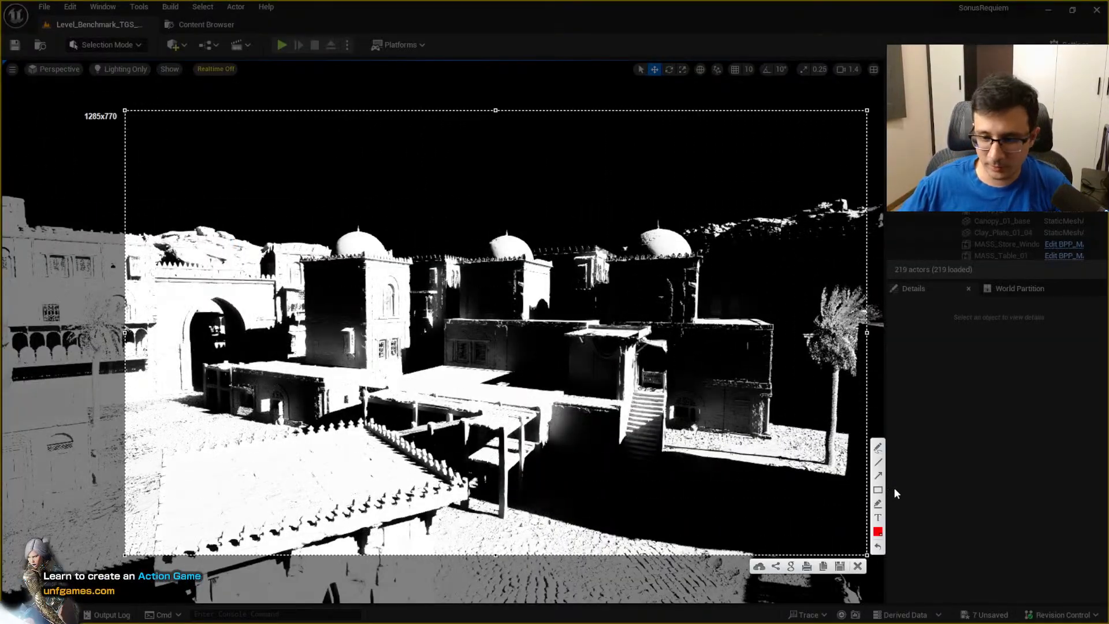
Outline the lit and shadowed faces of the domed towers and the archway in red, and close the capture
{"action": "left_click_drag", "start_coordinate": [301, 253], "coordinate": [312, 353]}
{"action": "mouse_move", "coordinate": [307, 260]}
{"action": "left_mouse_down"}
{"action": "mouse_move", "coordinate": [363, 261]}
{"action": "mouse_move", "coordinate": [365, 361]}
{"action": "left_mouse_up"}
{"action": "mouse_move", "coordinate": [367, 264]}
{"action": "left_mouse_down"}
{"action": "mouse_move", "coordinate": [388, 362]}
{"action": "mouse_move", "coordinate": [370, 361]}
{"action": "left_mouse_up"}
{"action": "left_click_drag", "start_coordinate": [468, 254], "coordinate": [467, 321]}
{"action": "left_click_drag", "start_coordinate": [469, 257], "coordinate": [523, 323]}
{"action": "left_click_drag", "start_coordinate": [523, 260], "coordinate": [548, 315]}
{"action": "mouse_move", "coordinate": [610, 266]}
{"action": "left_mouse_down"}
{"action": "mouse_move", "coordinate": [610, 321]}
{"action": "mouse_move", "coordinate": [700, 266]}
{"action": "mouse_move", "coordinate": [691, 318]}
{"action": "left_mouse_up"}
{"action": "left_click_drag", "start_coordinate": [695, 257], "coordinate": [706, 273]}
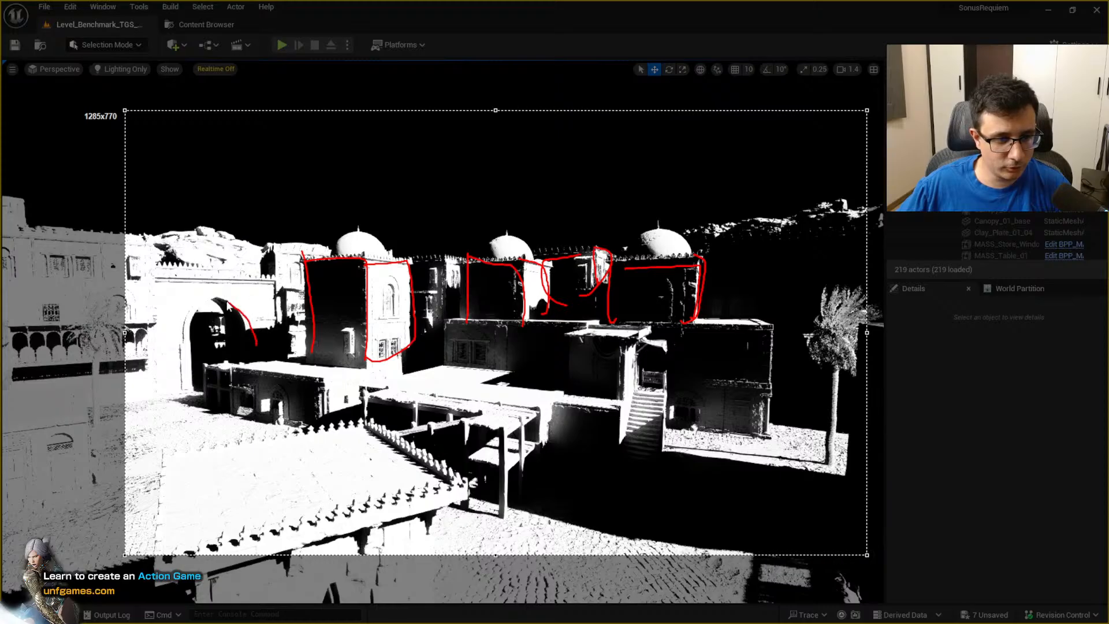
{"action": "left_click_drag", "start_coordinate": [258, 348], "coordinate": [224, 339]}
{"action": "left_click", "coordinate": [857, 567]}
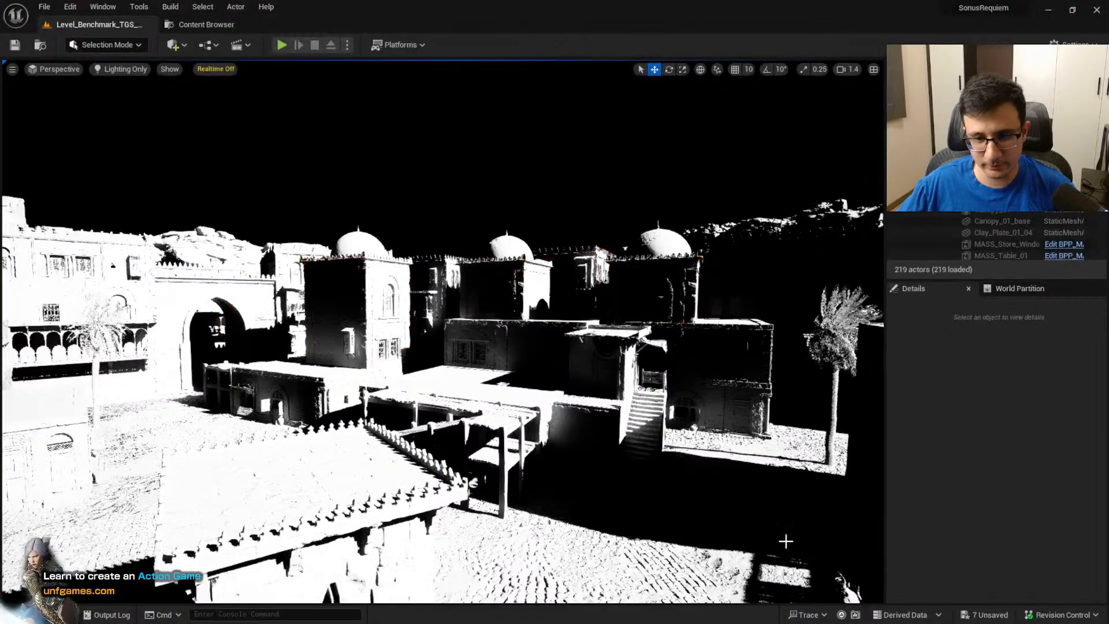
Examine how the bright stone arch separates from the shadowed domed buildings at ground level
{"action": "key", "text": "s"}
{"action": "mouse_move", "coordinate": [787, 539]}
{"action": "right_mouse_down"}
{"action": "mouse_move", "coordinate": [675, 528]}
{"action": "mouse_move", "coordinate": [748, 522]}
{"action": "mouse_move", "coordinate": [335, 519]}
{"action": "mouse_move", "coordinate": [338, 549]}
{"action": "mouse_move", "coordinate": [343, 520]}
{"action": "mouse_move", "coordinate": [399, 531]}
{"action": "mouse_move", "coordinate": [411, 514]}
{"action": "mouse_move", "coordinate": [468, 511]}
{"action": "mouse_move", "coordinate": [445, 517]}
{"action": "mouse_move", "coordinate": [515, 526]}
{"action": "mouse_move", "coordinate": [543, 555]}
{"action": "mouse_move", "coordinate": [529, 523]}
{"action": "mouse_move", "coordinate": [511, 523]}
{"action": "mouse_move", "coordinate": [528, 511]}
{"action": "mouse_move", "coordinate": [525, 497]}
{"action": "right_mouse_up"}
{"action": "key", "text": "w"}
{"action": "key", "text": "s"}
{"action": "key", "text": "w"}
{"action": "key", "text": "w"}
{"action": "key", "text": "s"}
{"action": "key", "text": "q"}
{"action": "key", "text": "w"}
{"action": "key", "text": "d"}
{"action": "right_click_drag", "start_coordinate": [643, 339], "coordinate": [627, 314]}
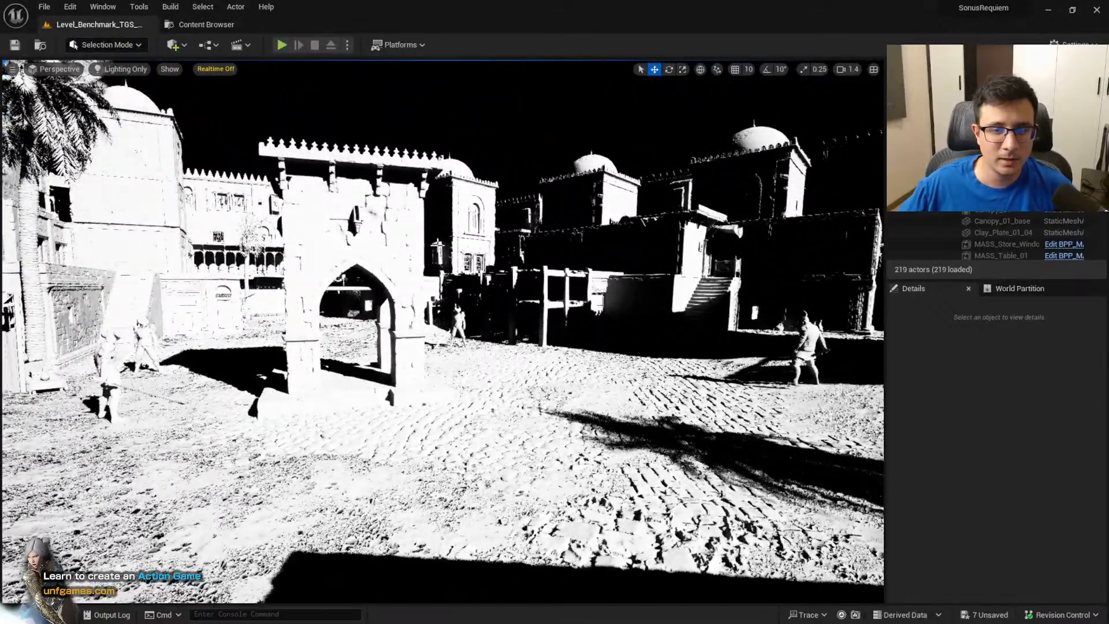
Examine the palm tree's cast shadow and the large building shadow across the plaza's cobblestones
{"action": "key", "text": "s"}
{"action": "right_click_drag", "start_coordinate": [518, 183], "coordinate": [559, 203]}
{"action": "key", "text": "a"}
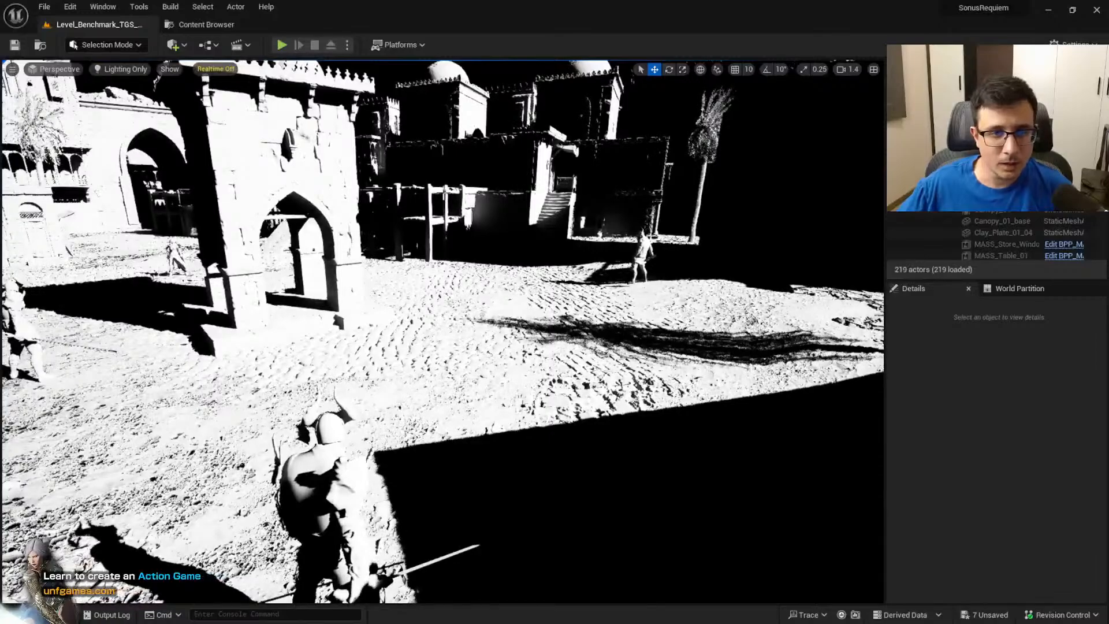
{"action": "right_click_drag", "start_coordinate": [674, 248], "coordinate": [760, 283]}
{"action": "key", "text": "w"}
{"action": "key", "text": "a"}
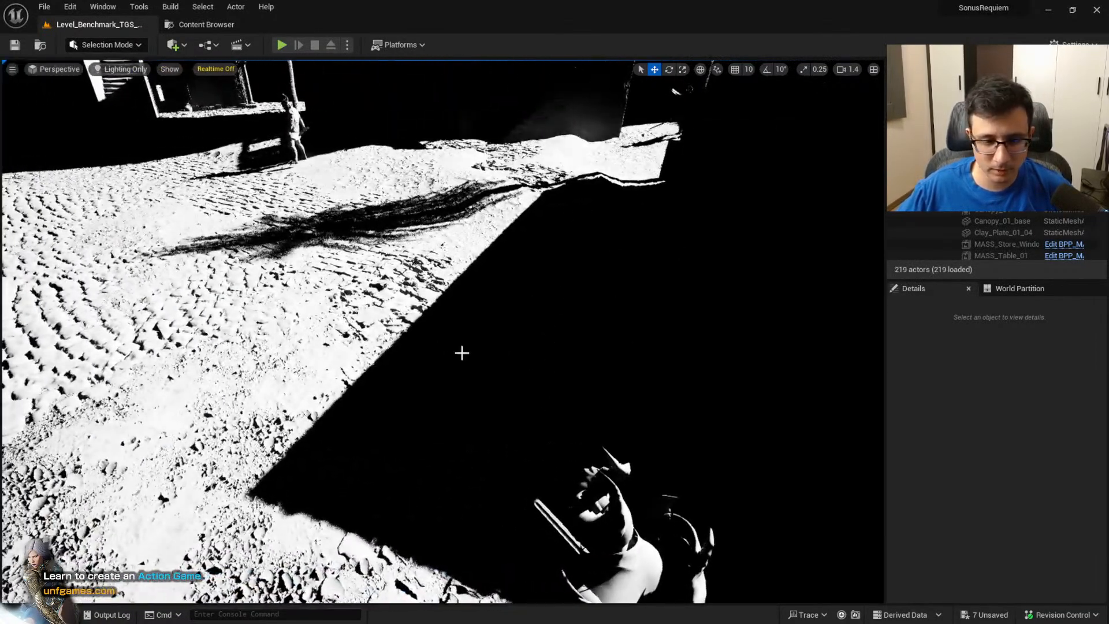
{"action": "key", "text": "w"}
{"action": "right_click_drag", "start_coordinate": [462, 353], "coordinate": [238, 300]}
{"action": "key", "text": "d"}
{"action": "key", "text": "s"}
{"action": "key", "text": "d"}
{"action": "key", "text": "w"}
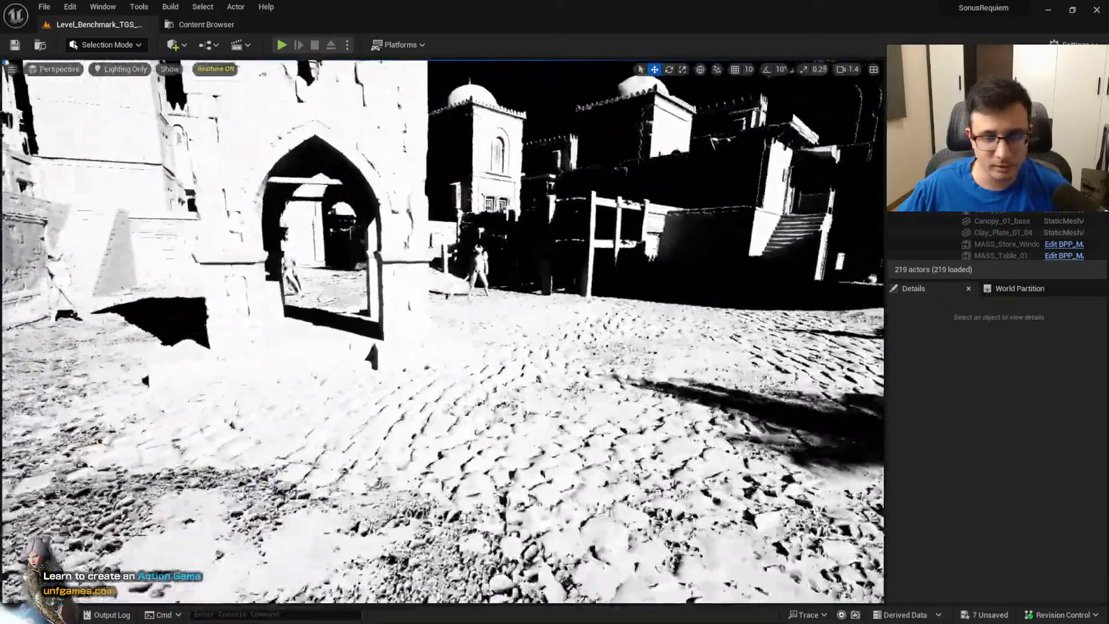
{"action": "right_click_drag", "start_coordinate": [477, 302], "coordinate": [604, 357]}
{"action": "key", "text": "s"}
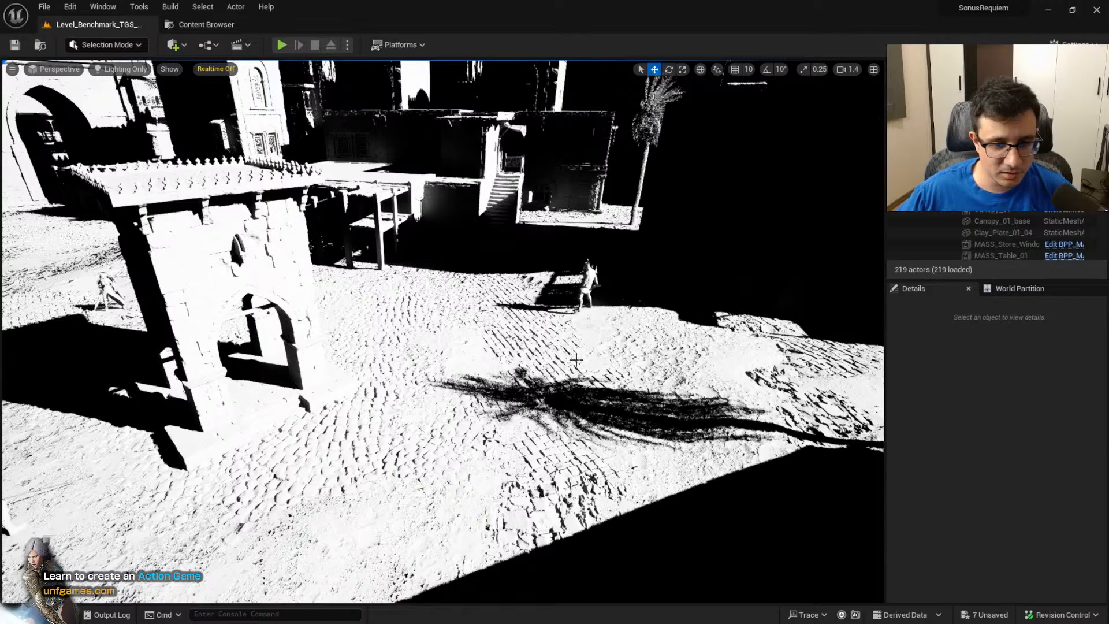
Add a cylinder beside the palm shadow and stretch it into a tall column with a Z scale of about 21.98
{"action": "key", "text": "w"}
{"action": "right_click_drag", "start_coordinate": [576, 359], "coordinate": [593, 376]}
{"action": "left_click", "coordinate": [175, 46]}
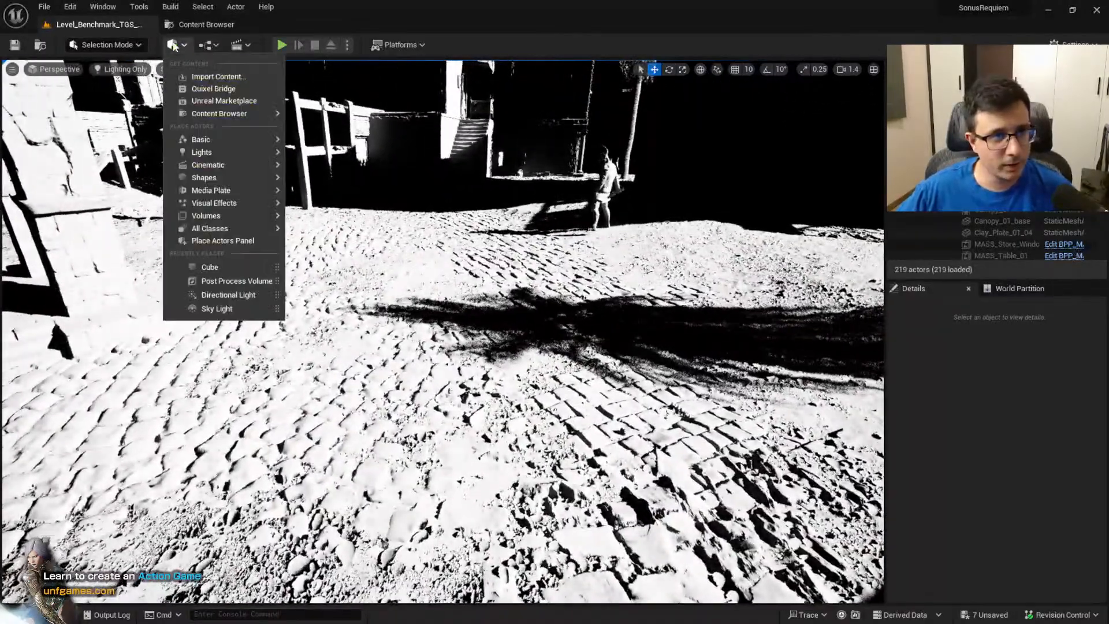
{"action": "mouse_move", "coordinate": [272, 178]}
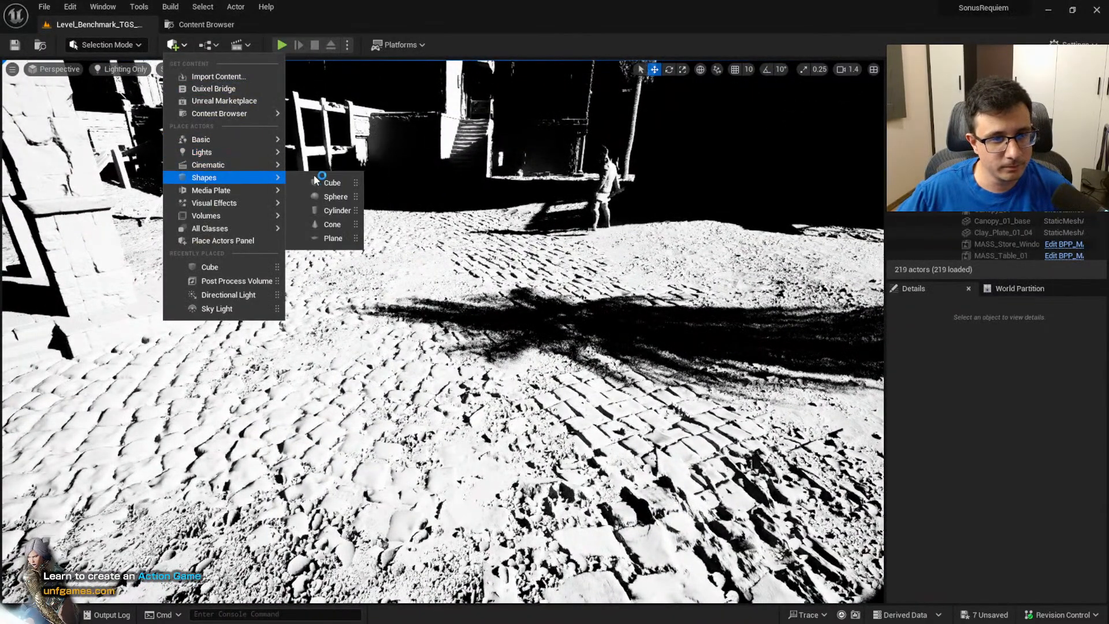
{"action": "left_click_drag", "start_coordinate": [337, 210], "coordinate": [524, 116]}
{"action": "key", "text": "r"}
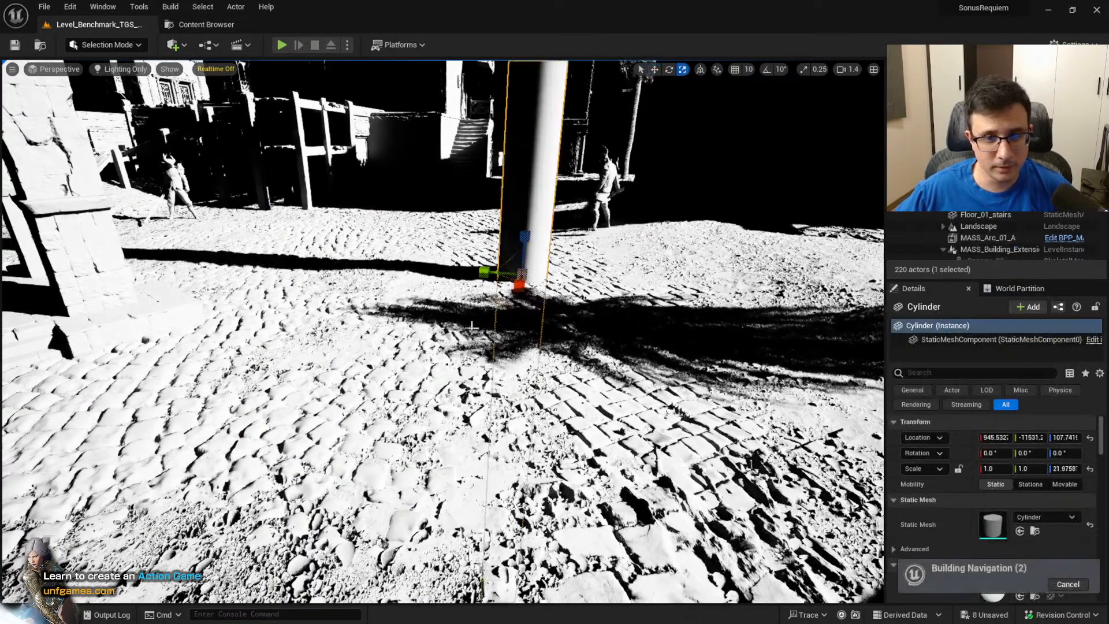
{"action": "right_click_drag", "start_coordinate": [490, 351], "coordinate": [572, 411]}
Try moving the cylinder toward the plaza's edge and tilting it to shape its shadow, and delete it
{"action": "key", "text": "w"}
{"action": "left_click_drag", "start_coordinate": [516, 370], "coordinate": [812, 360]}
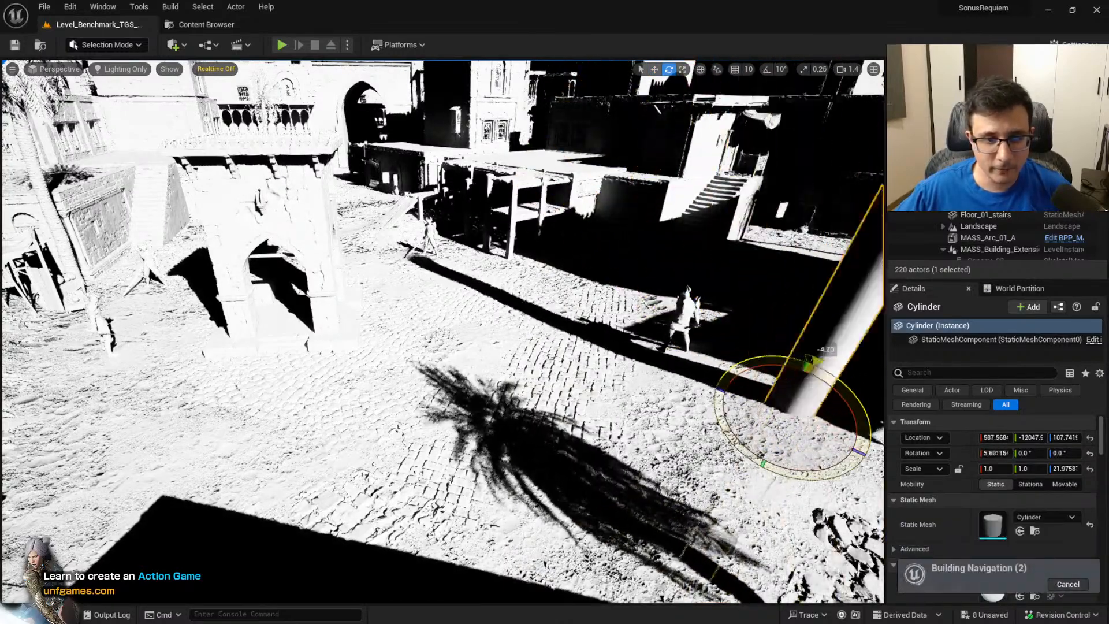
{"action": "left_click_drag", "start_coordinate": [876, 425], "coordinate": [754, 366]}
{"action": "key", "text": "ctrl+z"}
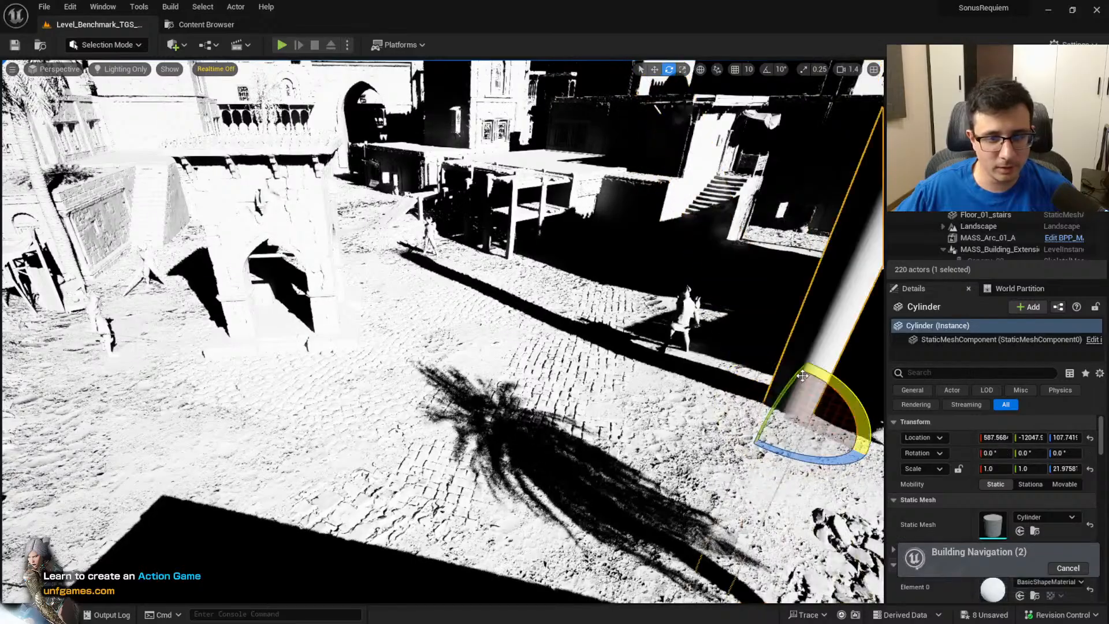
{"action": "key", "text": "Delete"}
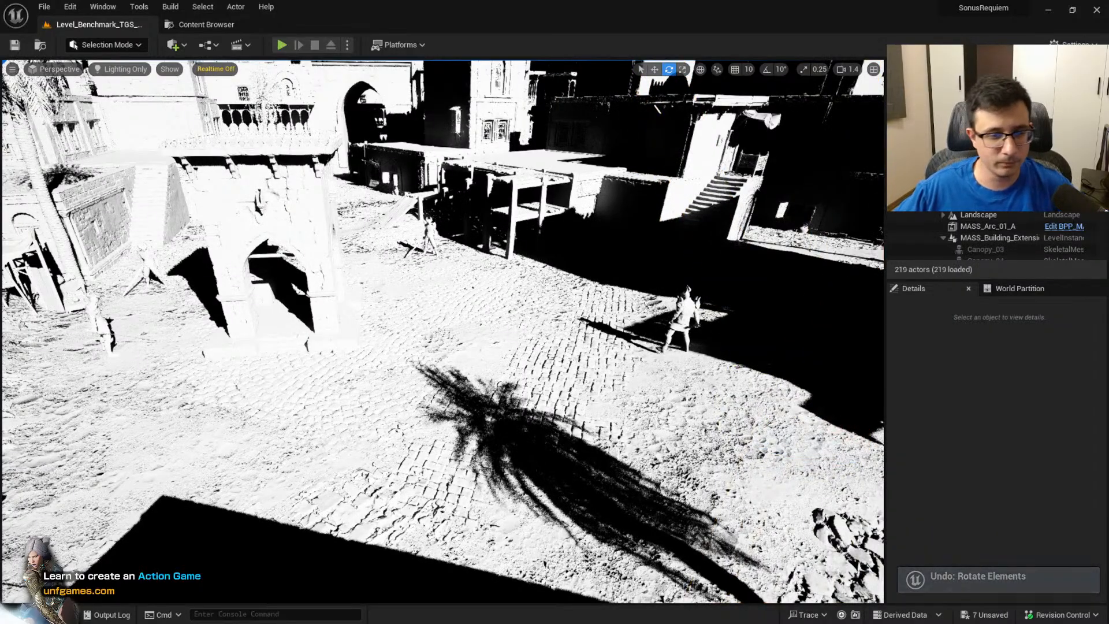
Examine the plaza's shadow shapes around the stone arch and the foreground warrior
{"action": "right_click_drag", "start_coordinate": [443, 332], "coordinate": [335, 345]}
{"action": "key", "text": "w"}
{"action": "key", "text": "e"}
{"action": "key", "text": "s"}
{"action": "key", "text": "w"}
{"action": "key", "text": "s"}
{"action": "key", "text": "s"}
{"action": "key", "text": "q"}
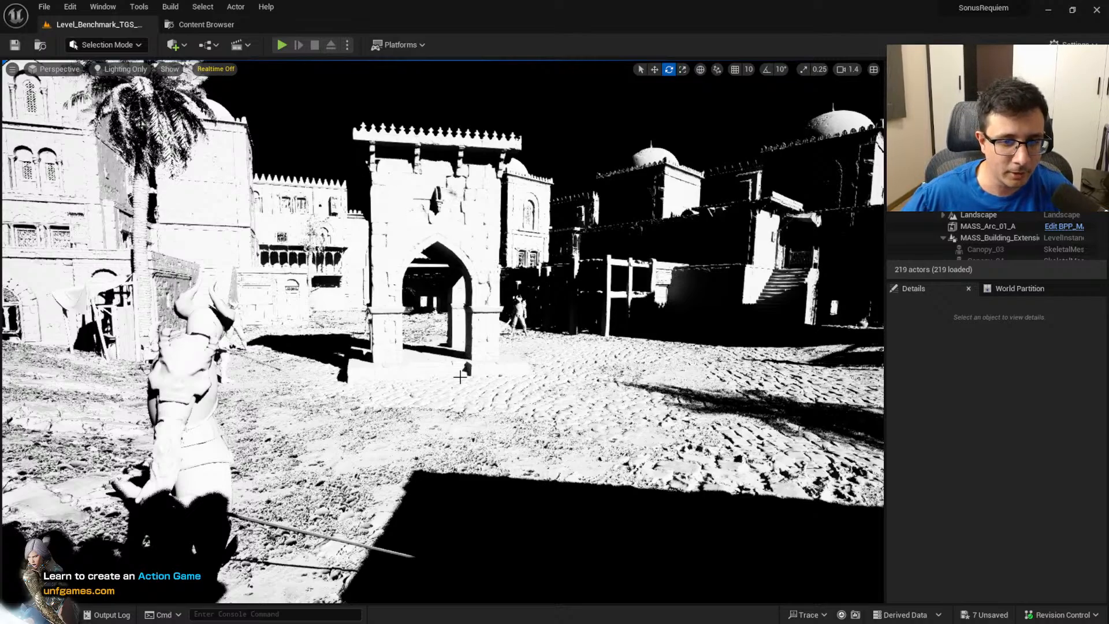
Examine the sunlit facades behind the palm tree and the horned warrior standing in front of the dark shadow
{"action": "key", "text": "w"}
{"action": "right_click_drag", "start_coordinate": [479, 387], "coordinate": [249, 367]}
{"action": "key", "text": "s"}
{"action": "key", "text": "w"}
{"action": "key", "text": "s"}
{"action": "key", "text": "d"}
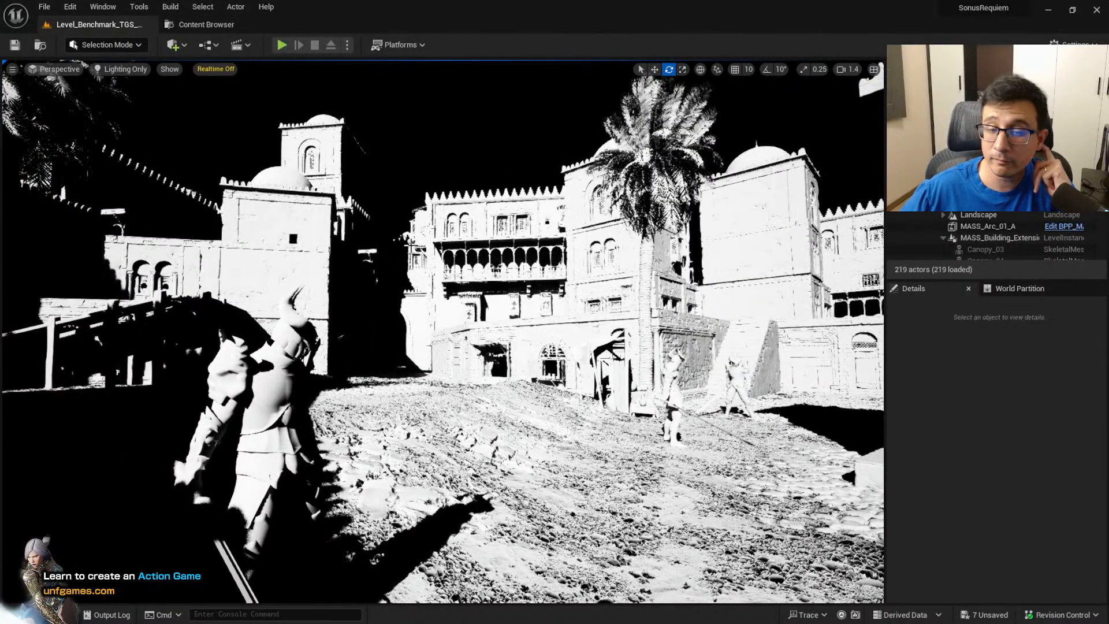
{"action": "right_click_drag", "start_coordinate": [248, 367], "coordinate": [376, 368]}
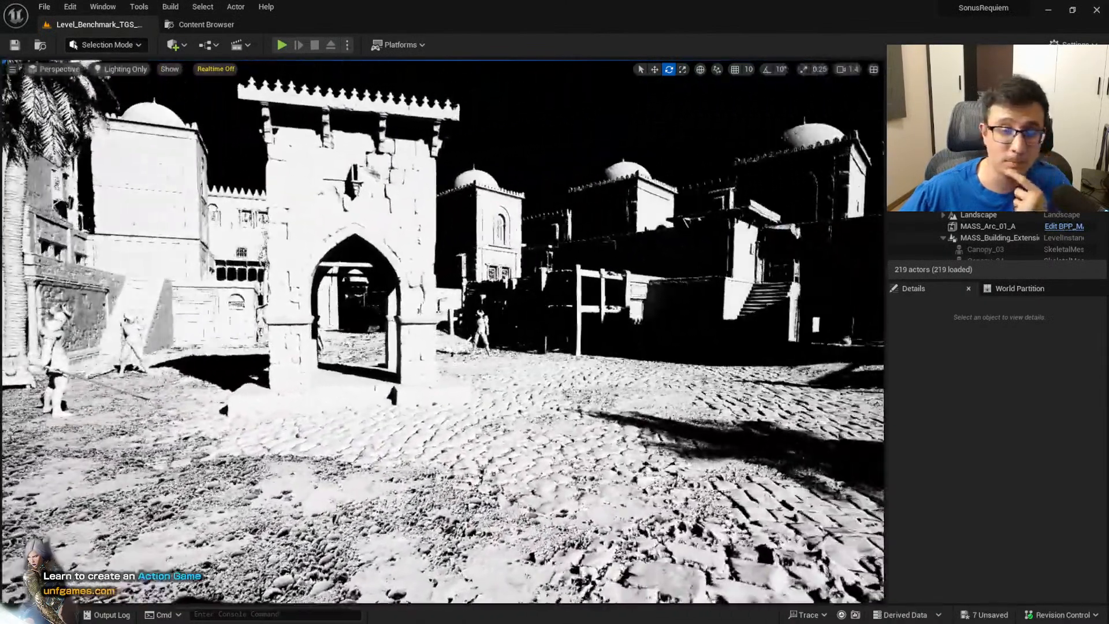
Frame a wide view of the plaza with the arch, palm tree, warrior and domed buildings
{"action": "right_click_drag", "start_coordinate": [529, 252], "coordinate": [509, 258]}
{"action": "key", "text": "s"}
{"action": "right_click_drag", "start_coordinate": [698, 364], "coordinate": [662, 349]}
{"action": "scroll", "coordinate": [662, 363], "scroll_direction": "down", "scroll_amount": 1}
{"action": "key", "text": "w"}
{"action": "key", "text": "d"}
{"action": "scroll", "coordinate": [704, 355], "scroll_direction": "down", "scroll_amount": 1}
{"action": "key", "text": "s"}
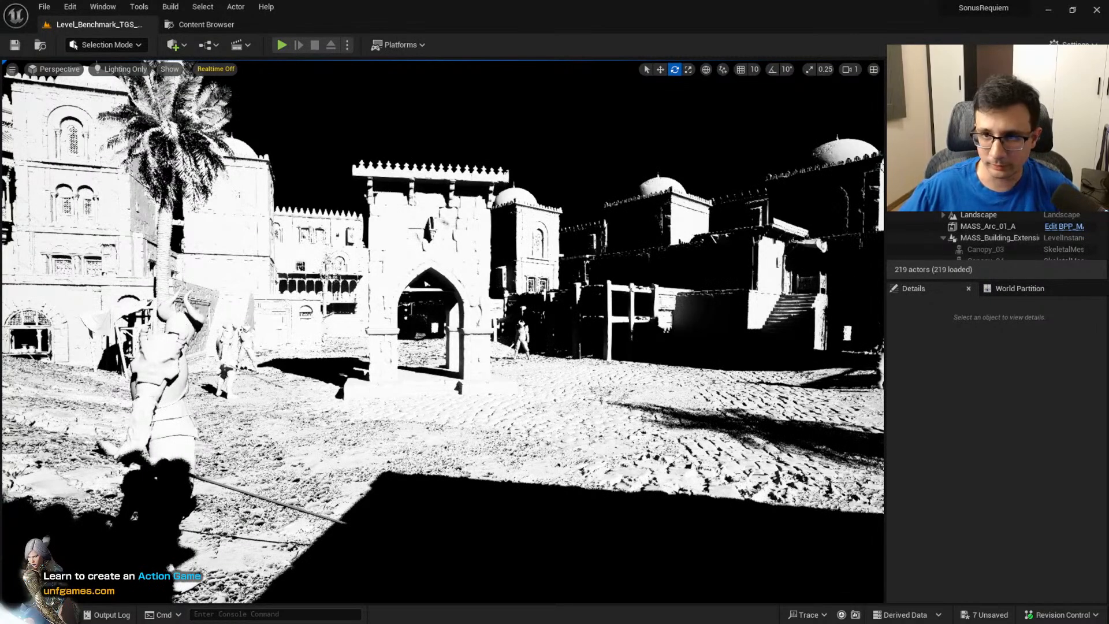
Search the level's actors for "dir" and select the directional light
{"action": "type", "text": "dir"}
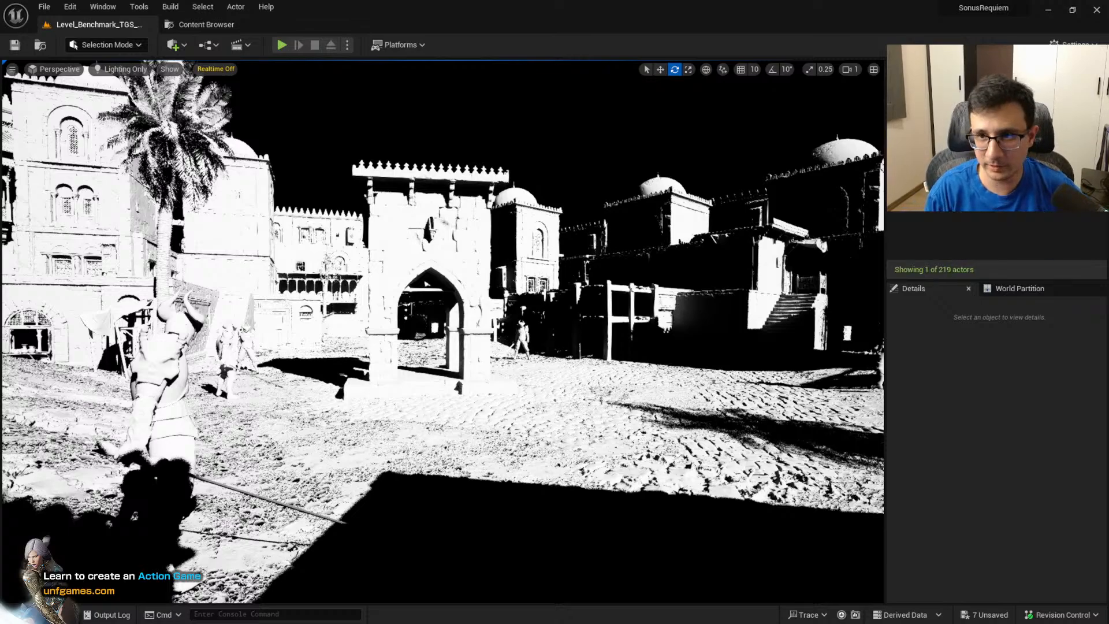
{"action": "left_click", "coordinate": [982, 136]}
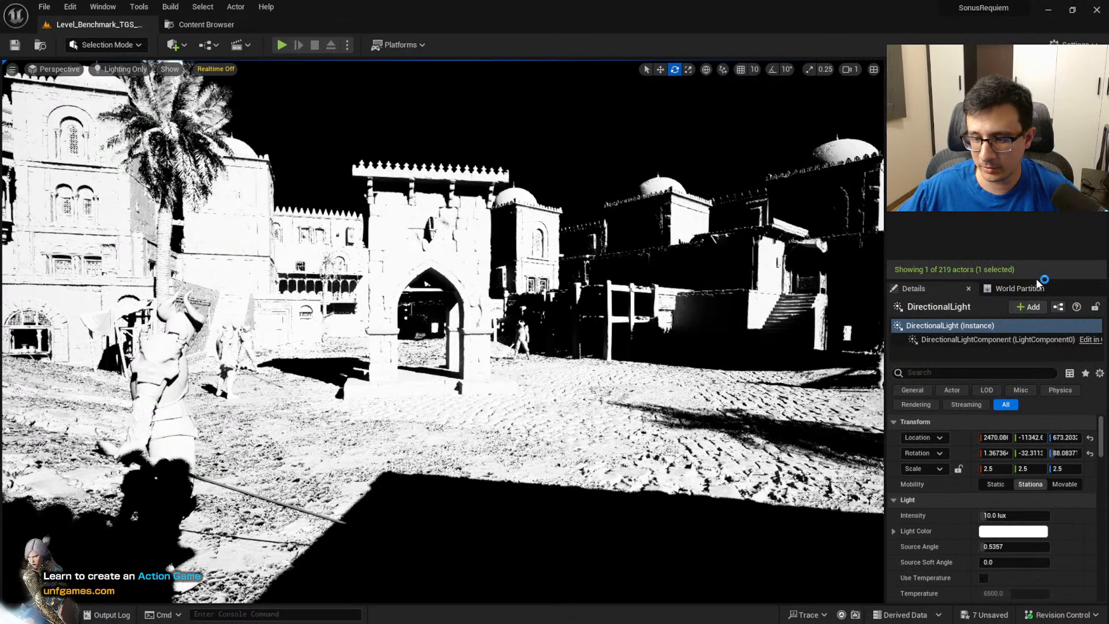
Reset the directional light's Indirect Lighting Intensity to its default and raise it to 10
{"action": "scroll", "coordinate": [1003, 466], "scroll_direction": "down", "scroll_amount": 7}
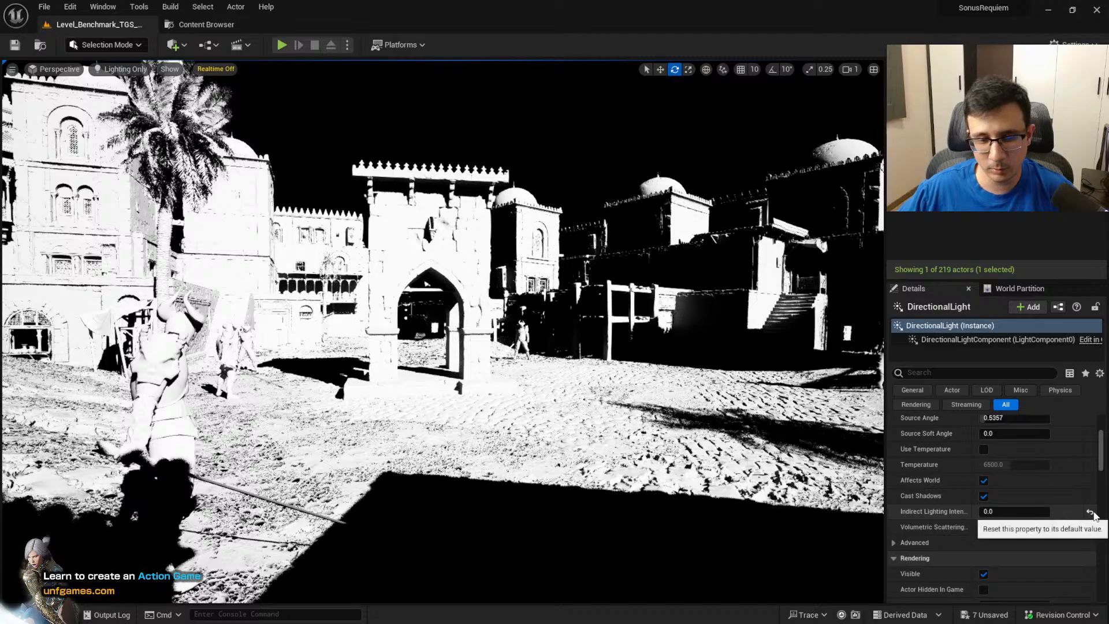
{"action": "left_click", "coordinate": [1091, 512]}
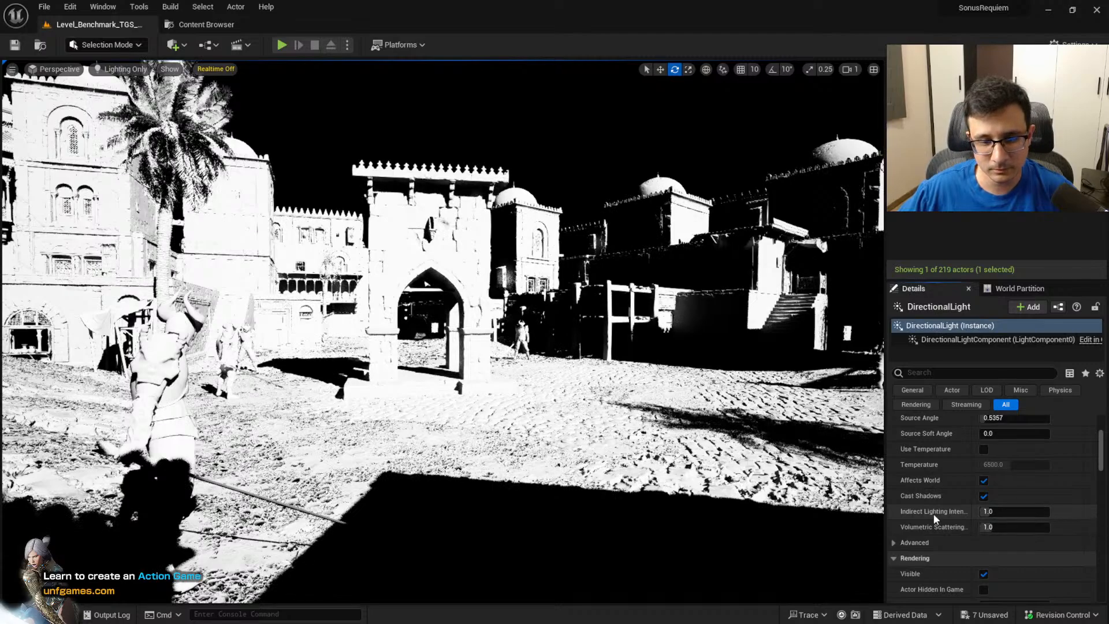
{"action": "left_click", "coordinate": [1015, 514]}
{"action": "type", "text": "10"}
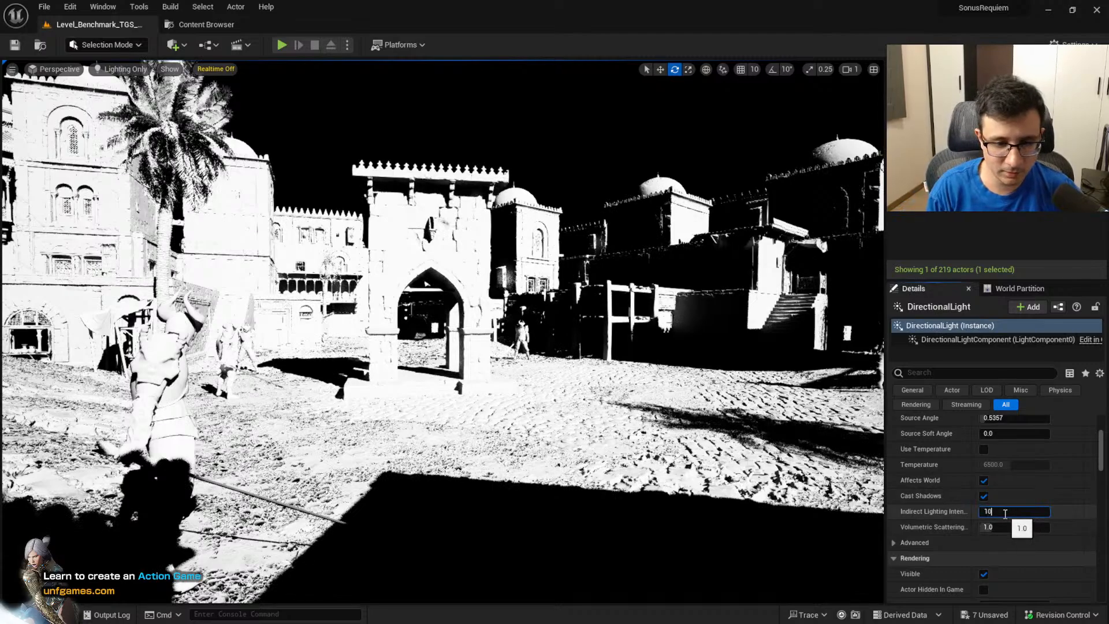
{"action": "key", "text": "Return"}
Examine how the bounced light fills the shadows around the foreground warrior, the arch and the shaded buildings
{"action": "key", "text": "w"}
{"action": "right_click_drag", "start_coordinate": [578, 358], "coordinate": [667, 398]}
{"action": "key", "text": "s"}
{"action": "key", "text": "w"}
{"action": "key", "text": "s"}
{"action": "key", "text": "w"}
{"action": "key", "text": "s"}
{"action": "key", "text": "d"}
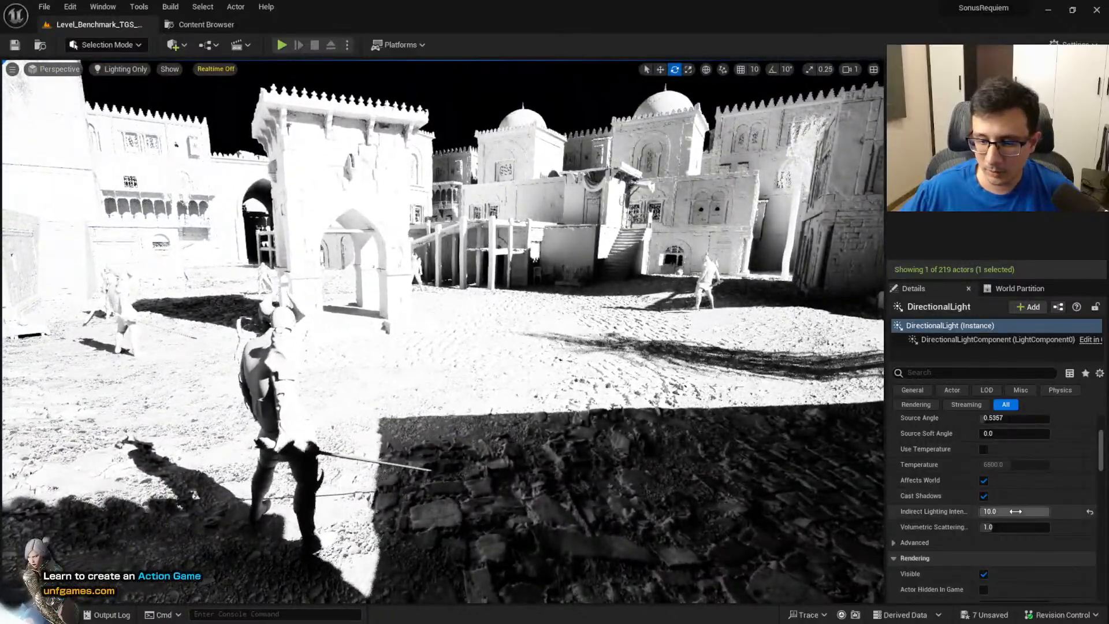
Set the directional light's Indirect Lighting Intensity to 1.0
{"action": "left_click", "coordinate": [1016, 511]}
{"action": "type", "text": "1.0"}
{"action": "key", "text": "Return"}
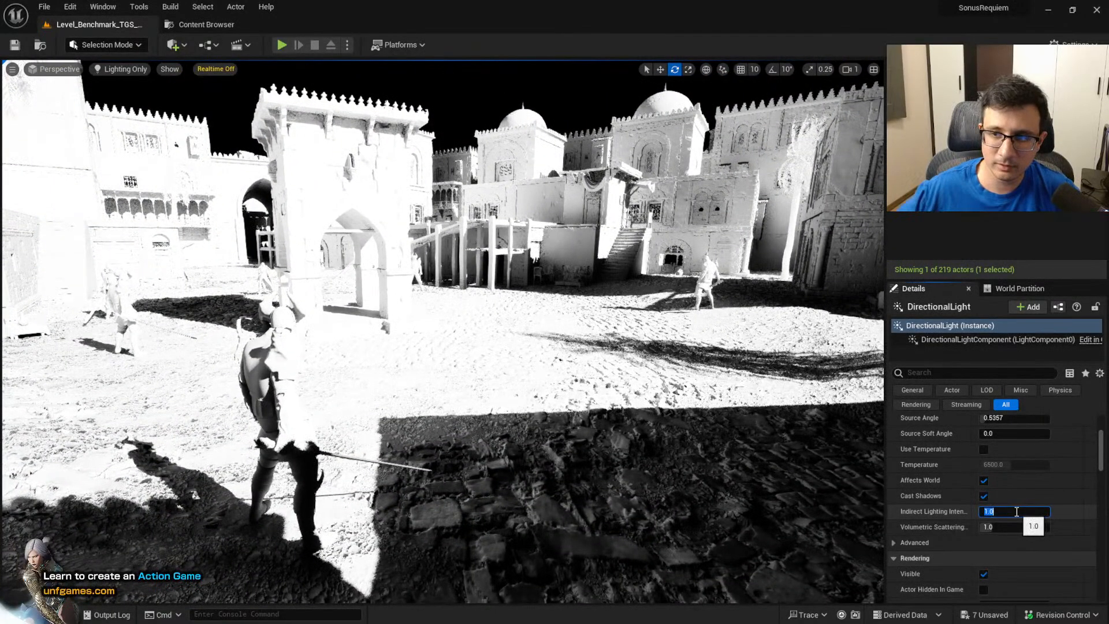
Search the level's actors for "sky", select the sky light and enable its Real Time Capture
{"action": "left_click", "coordinate": [918, 85]}
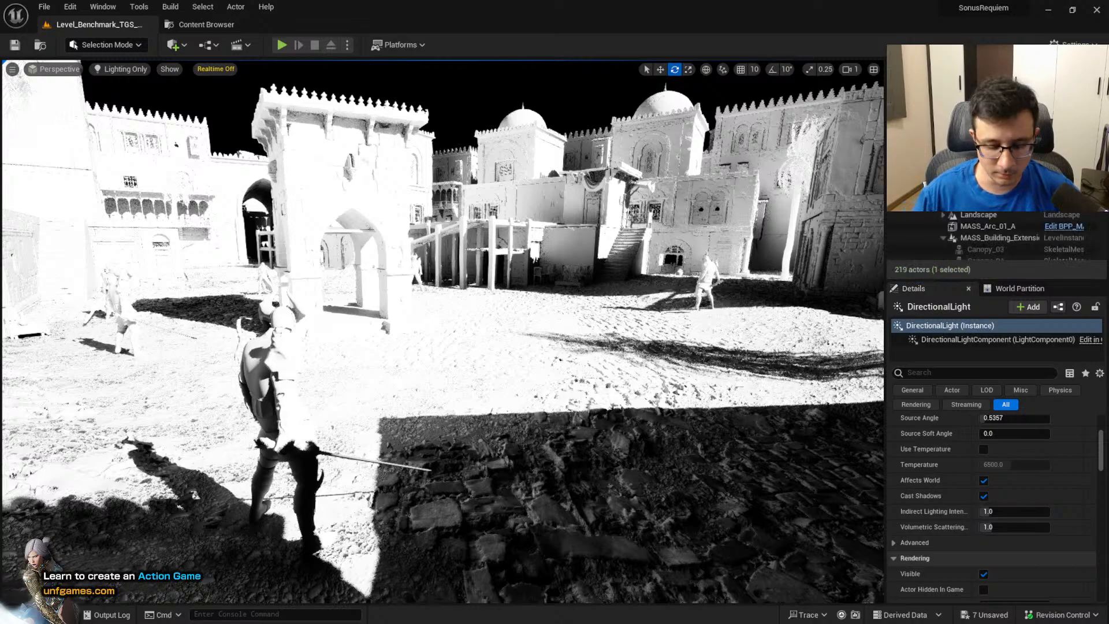
{"action": "type", "text": "sky"}
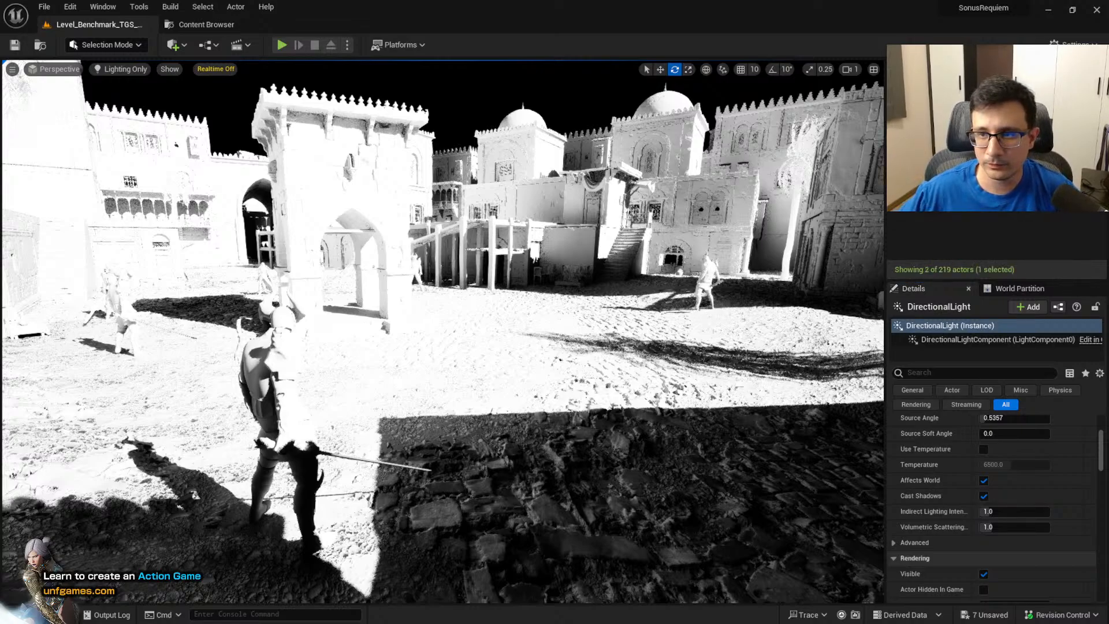
{"action": "left_click", "coordinate": [943, 138]}
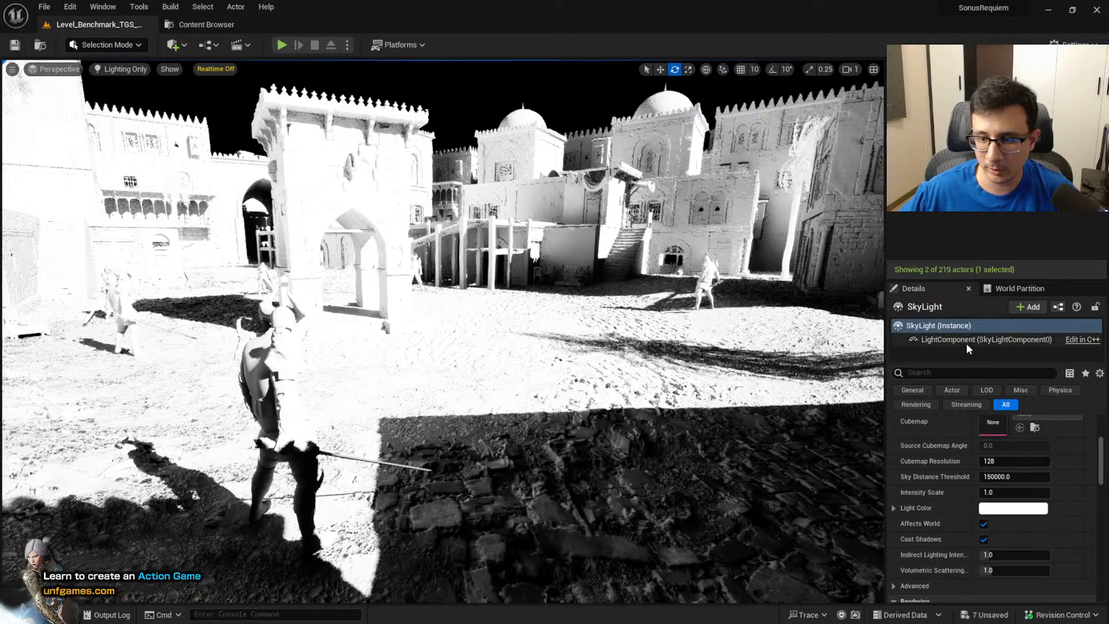
{"action": "scroll", "coordinate": [1021, 504], "scroll_direction": "up", "scroll_amount": 3}
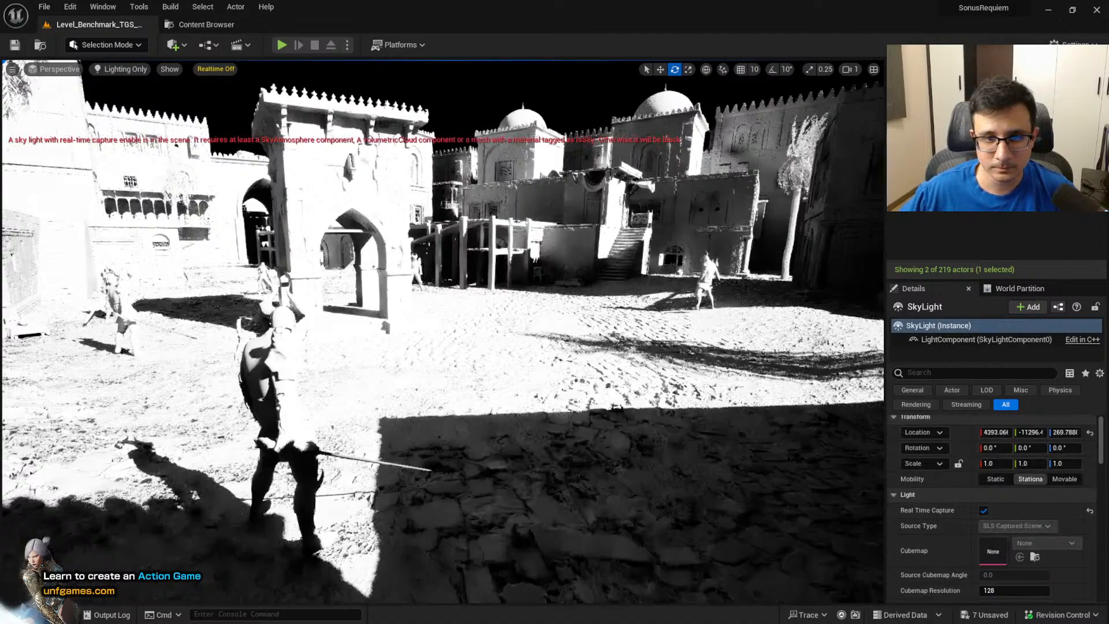
Examine the plaza's shadows under the black sky and undo the sky's removal
{"action": "mouse_move", "coordinate": [673, 276]}
{"action": "right_mouse_down"}
{"action": "mouse_move", "coordinate": [716, 278]}
{"action": "mouse_move", "coordinate": [684, 272]}
{"action": "mouse_move", "coordinate": [682, 286]}
{"action": "mouse_move", "coordinate": [679, 263]}
{"action": "right_mouse_up"}
{"action": "key", "text": "w"}
{"action": "key", "text": "s"}
{"action": "right_click_drag", "start_coordinate": [572, 351], "coordinate": [572, 368]}
{"action": "key", "text": "w"}
{"action": "key", "text": "s"}
{"action": "key", "text": "s"}
{"action": "key", "text": "w"}
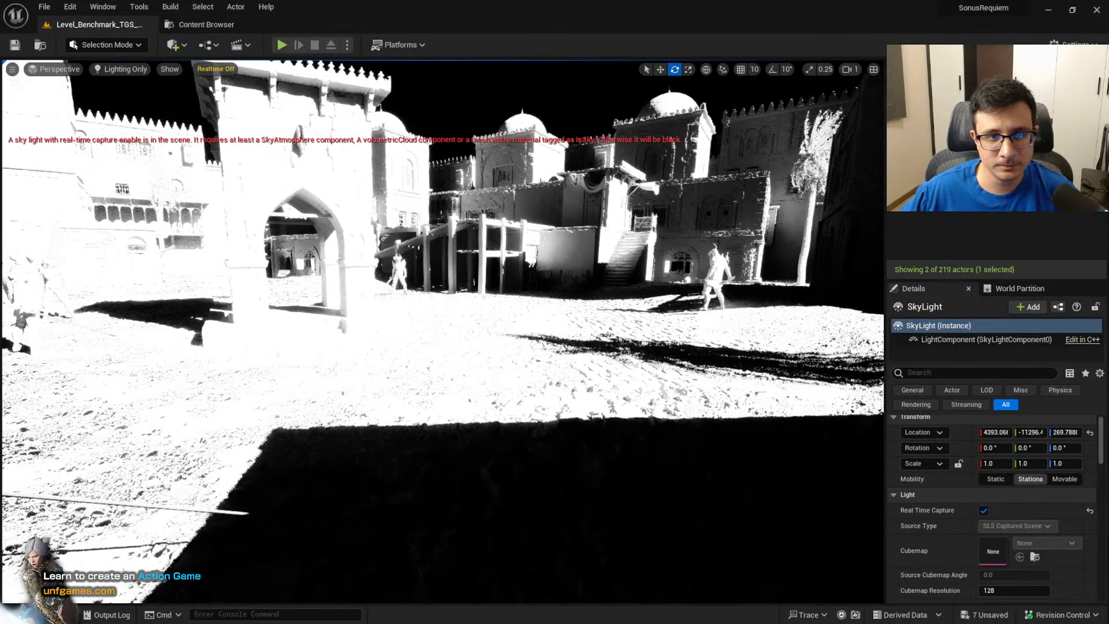
{"action": "key", "text": "ctrl+z"}
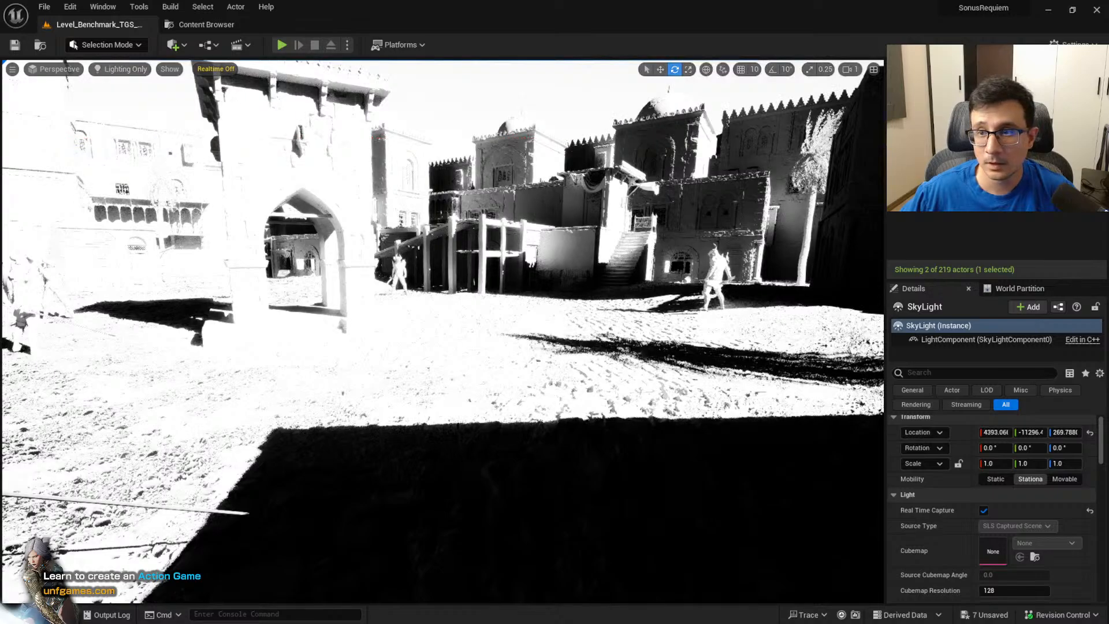
Search the level's actors for "post" and switch off the high-contrast post-process look
{"action": "key", "text": "BackSpace"}
{"action": "type", "text": "post"}
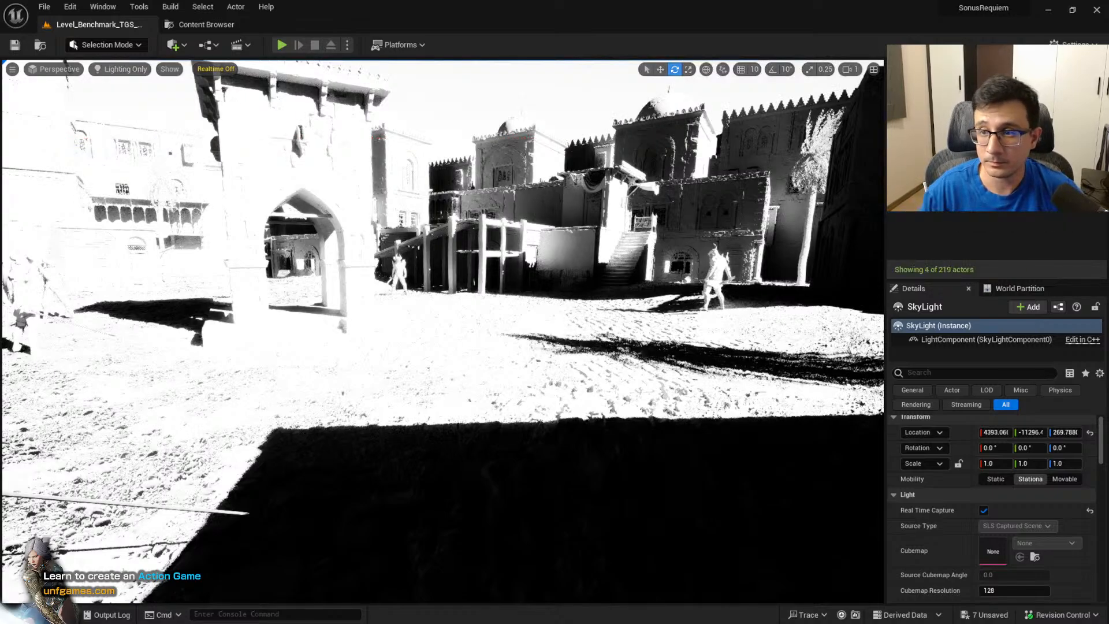
{"action": "left_click", "coordinate": [947, 153]}
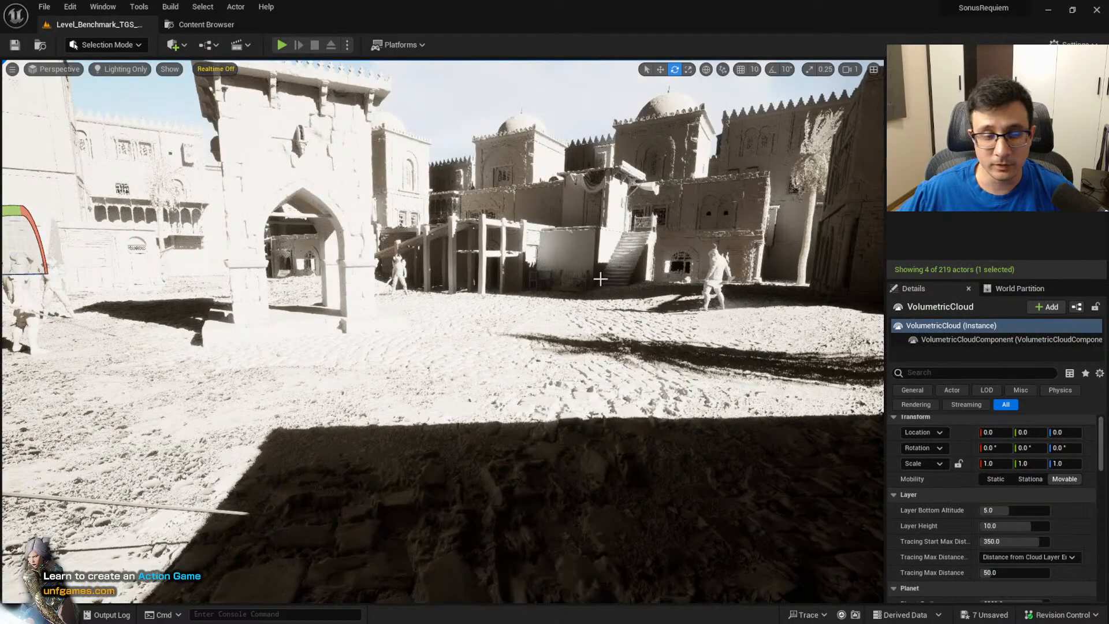
Compare the plaza in the Lit view mode and return to Lighting Only
{"action": "key", "text": "s"}
{"action": "right_click_drag", "start_coordinate": [601, 279], "coordinate": [589, 268]}
{"action": "key", "text": "w"}
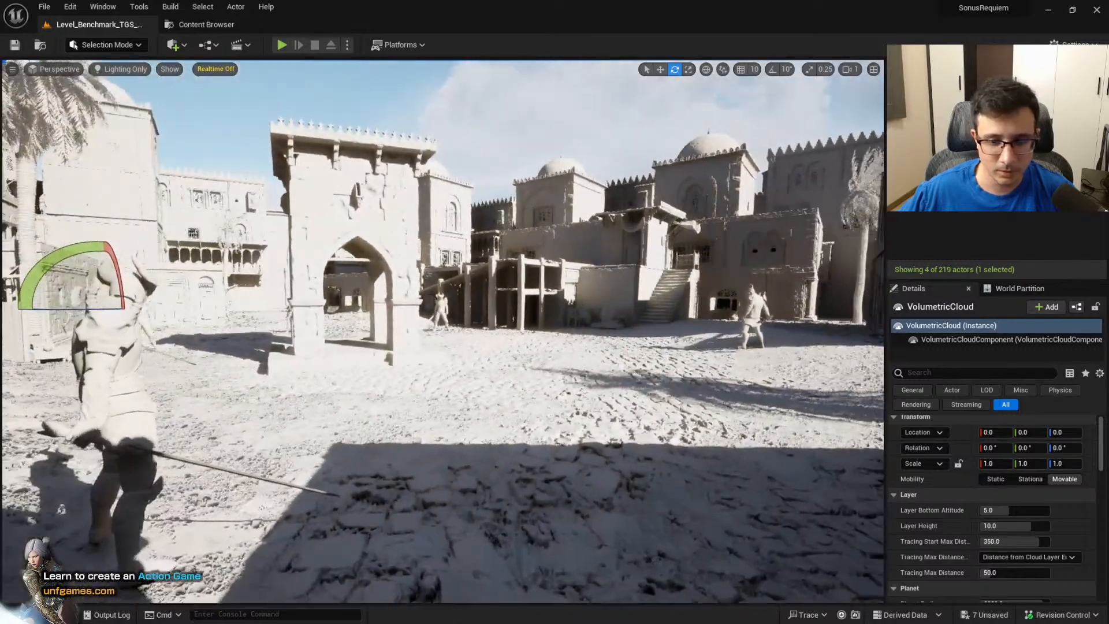
{"action": "key", "text": "alt+4"}
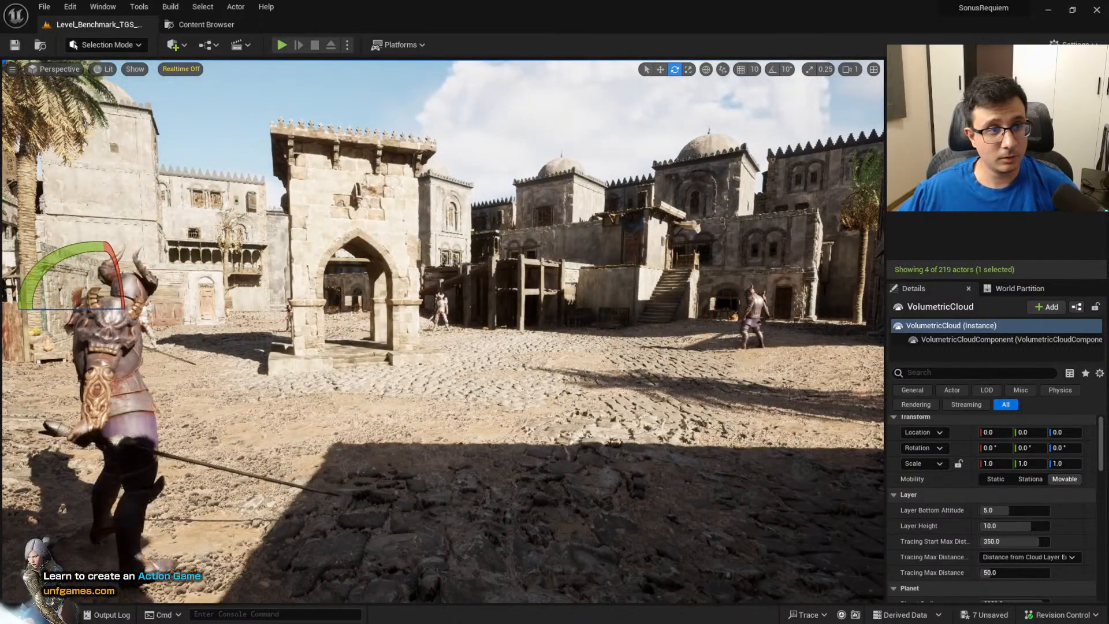
{"action": "key", "text": "alt+6"}
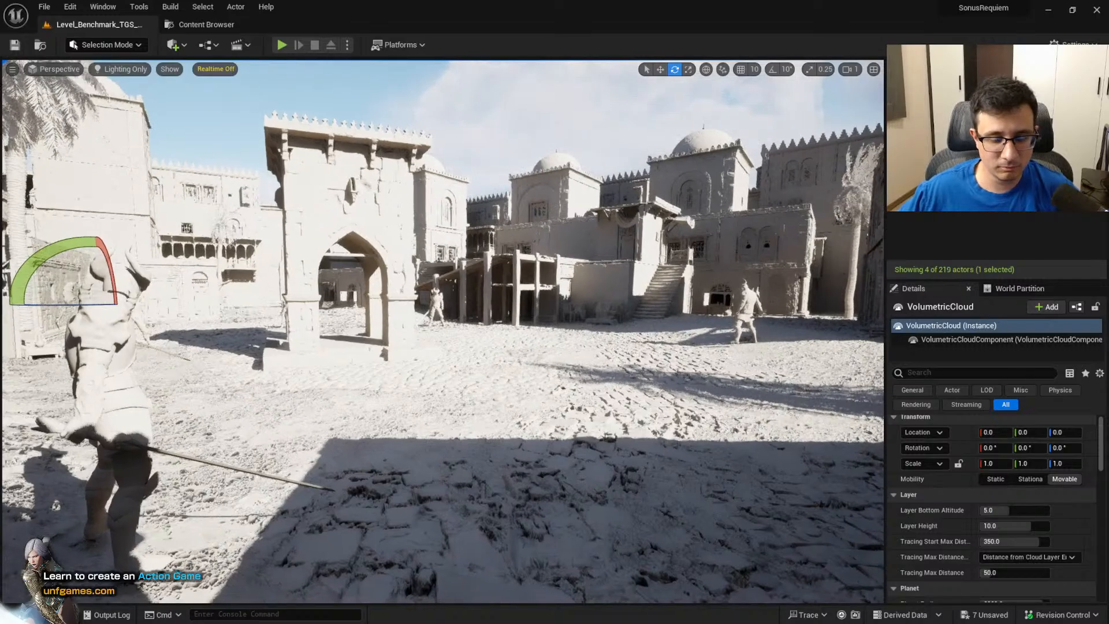
Examine the softer shadows across the plaza from low and high viewpoints, with the volumetric cloud deselected
{"action": "key", "text": "s"}
{"action": "right_click_drag", "start_coordinate": [670, 465], "coordinate": [672, 467]}
{"action": "key", "text": "w"}
{"action": "key", "text": "q"}
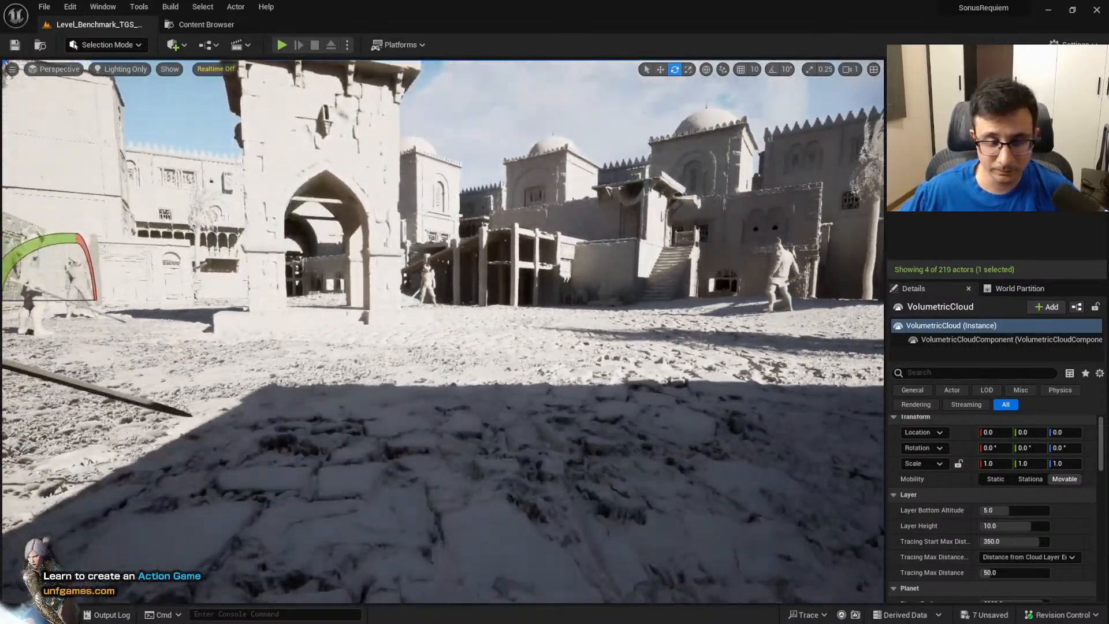
{"action": "key", "text": "e"}
{"action": "key", "text": "s"}
{"action": "key", "text": "e"}
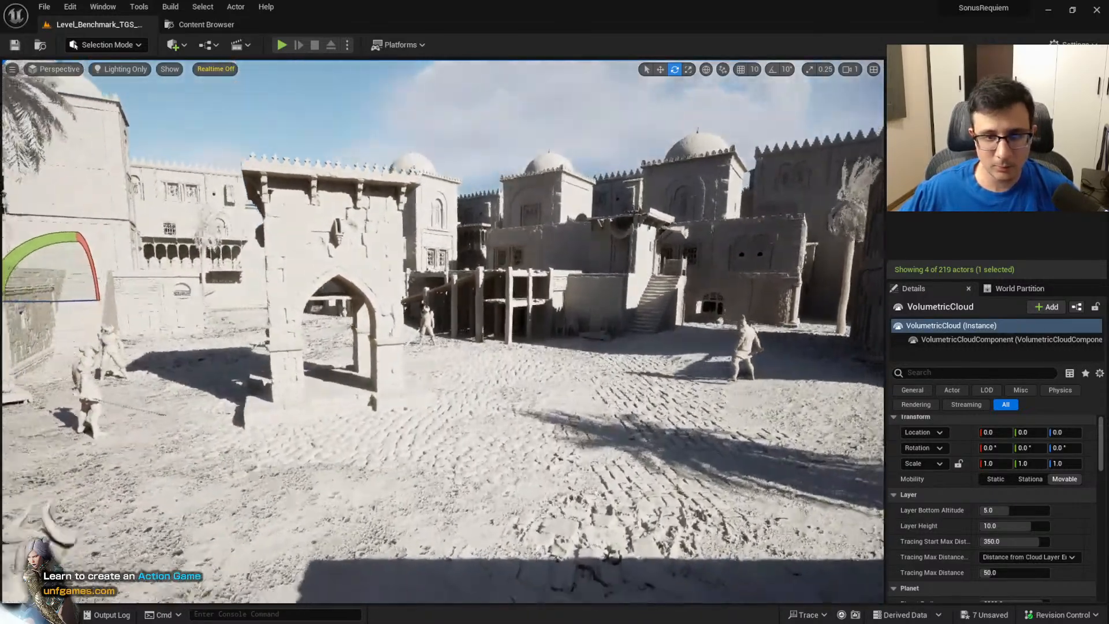
{"action": "key", "text": "s"}
{"action": "key", "text": "w"}
{"action": "key", "text": "Escape"}
{"action": "right_click_drag", "start_coordinate": [672, 466], "coordinate": [650, 466]}
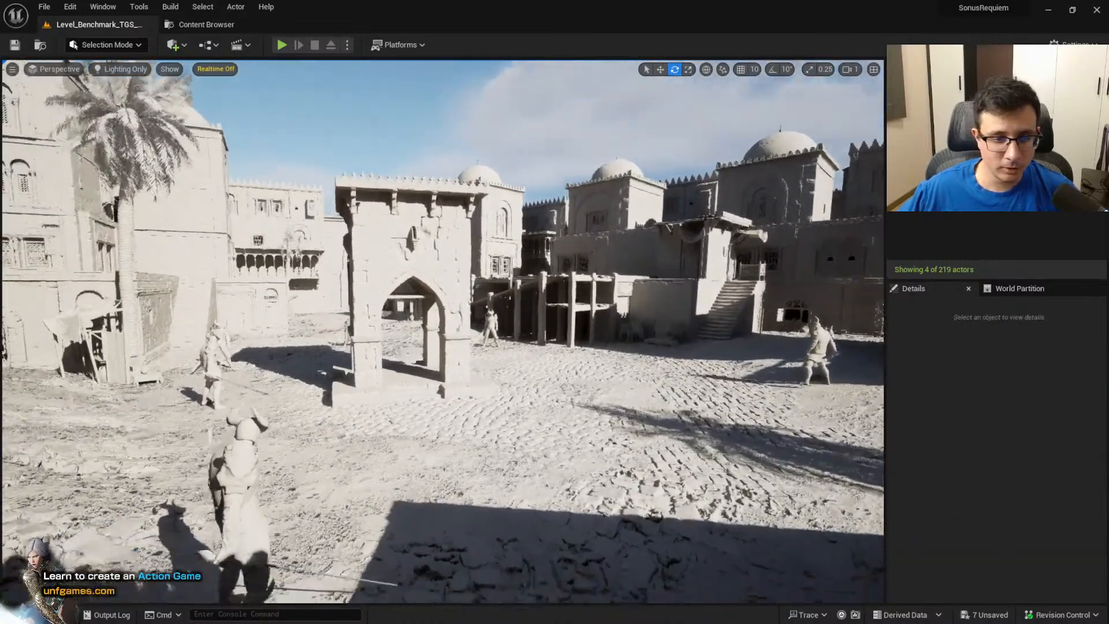
{"action": "right_click_drag", "start_coordinate": [737, 266], "coordinate": [751, 265]}
{"action": "key", "text": "q"}
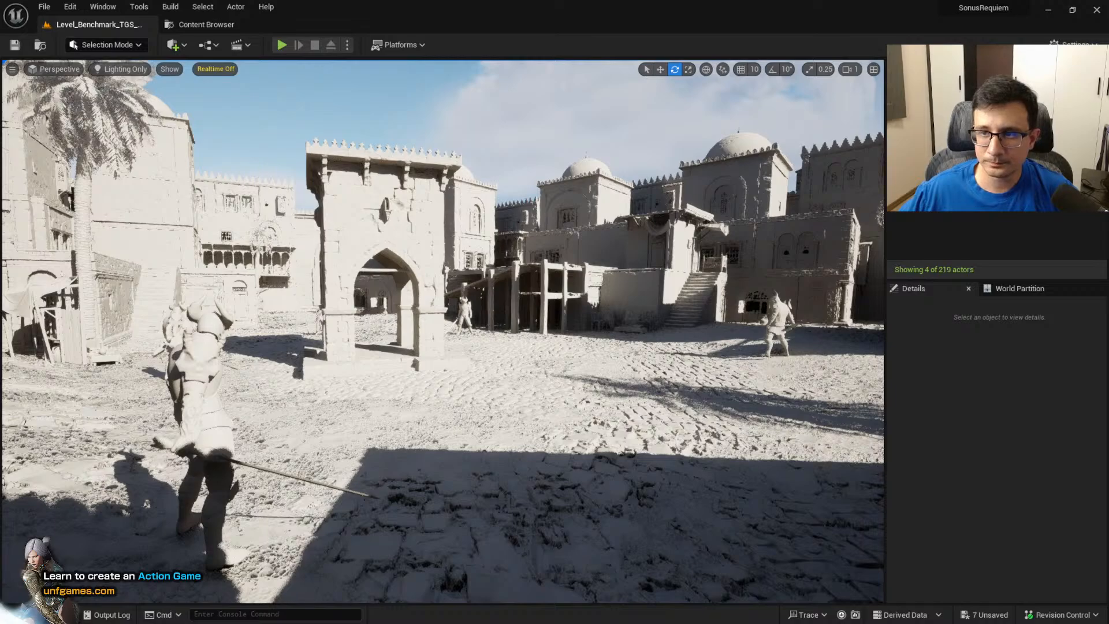
Search the level's actors for "dir" and select the directional light again
{"action": "left_click", "coordinate": [920, 86]}
{"action": "type", "text": "dir"}
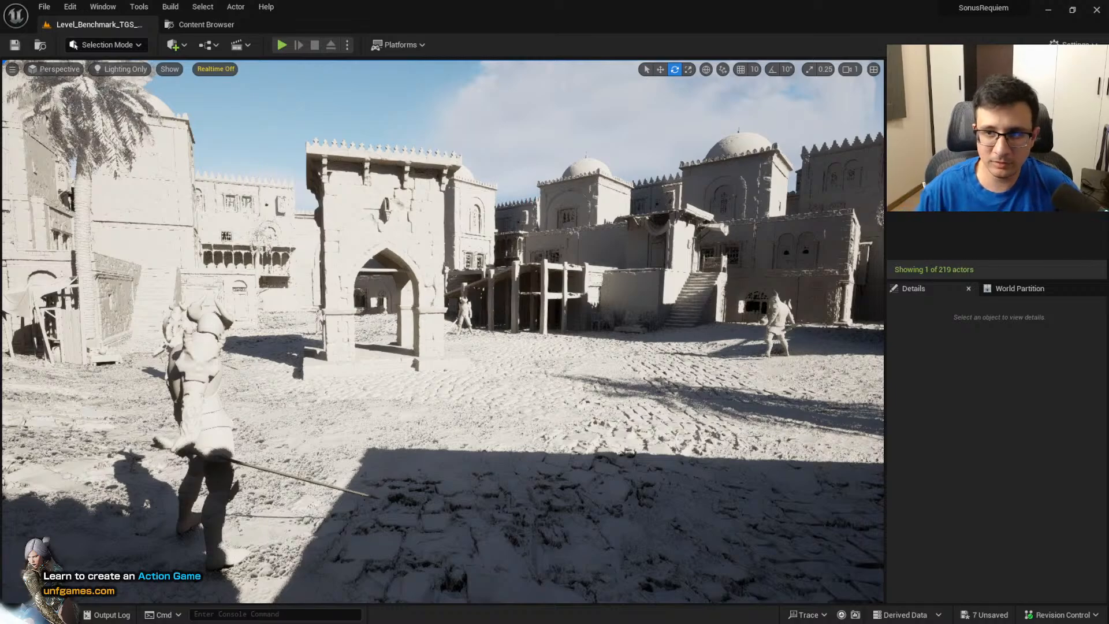
{"action": "left_click", "coordinate": [953, 139]}
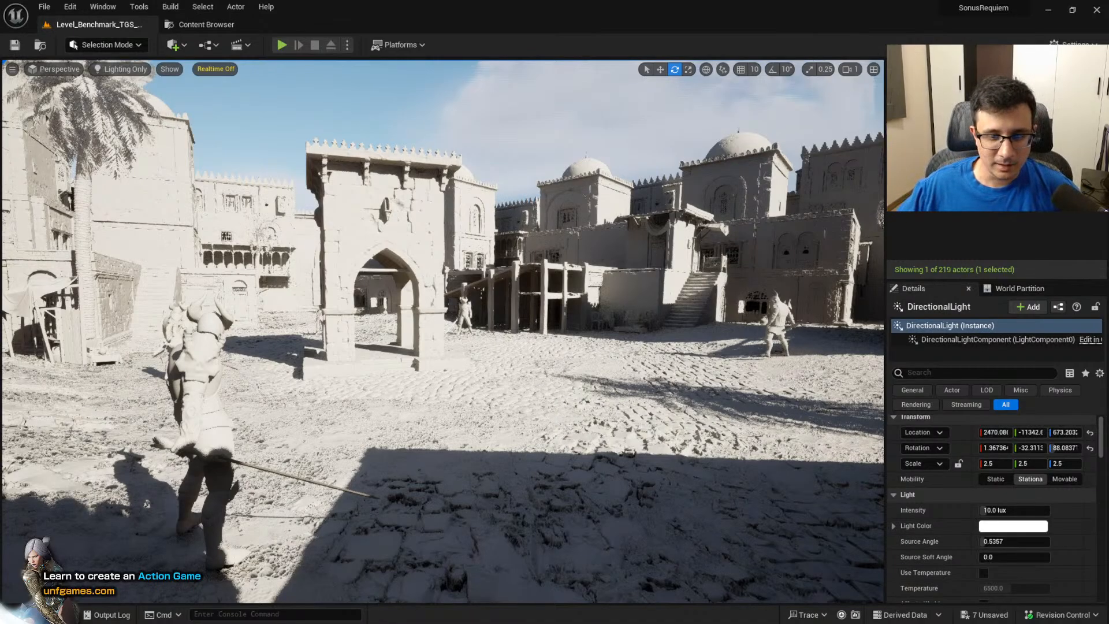
Try an intensity of 5 lux on the directional light and settle on 3 lux
{"action": "right_click_drag", "start_coordinate": [444, 332], "coordinate": [586, 322]}
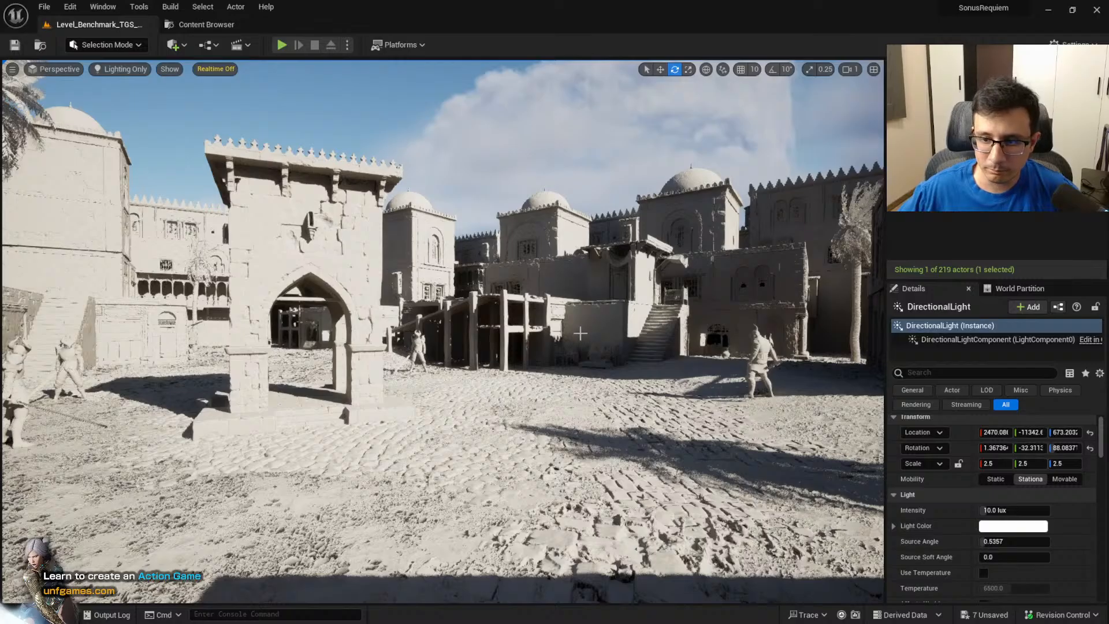
{"action": "right_click_drag", "start_coordinate": [580, 333], "coordinate": [611, 388]}
{"action": "key", "text": "s"}
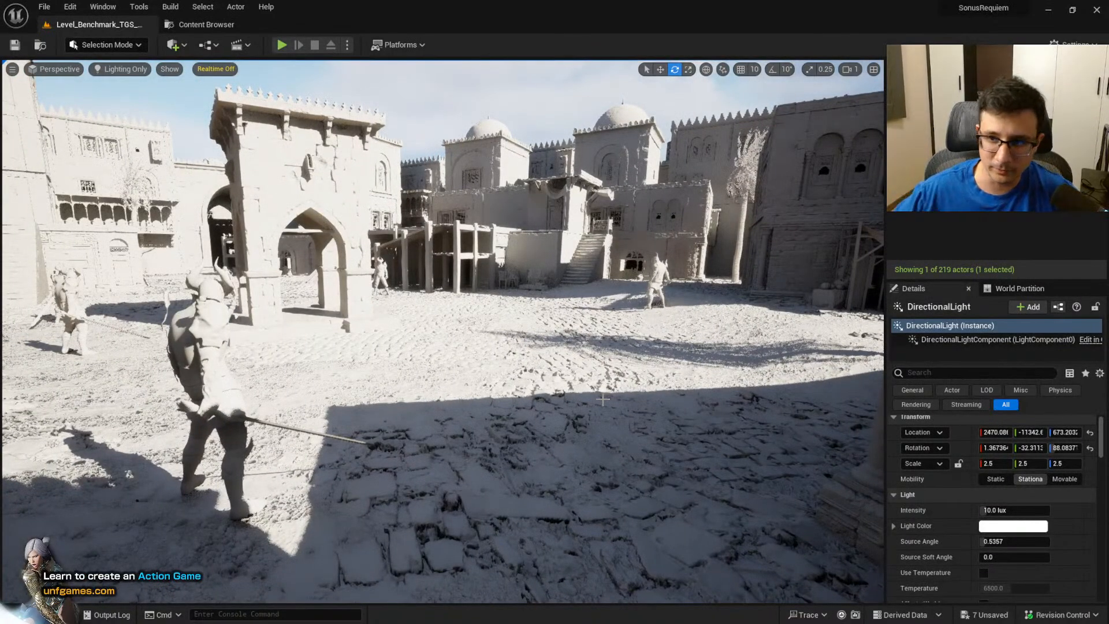
{"action": "right_click_drag", "start_coordinate": [550, 473], "coordinate": [529, 448]}
{"action": "key", "text": "w"}
{"action": "scroll", "coordinate": [1055, 460], "scroll_direction": "down", "scroll_amount": 1}
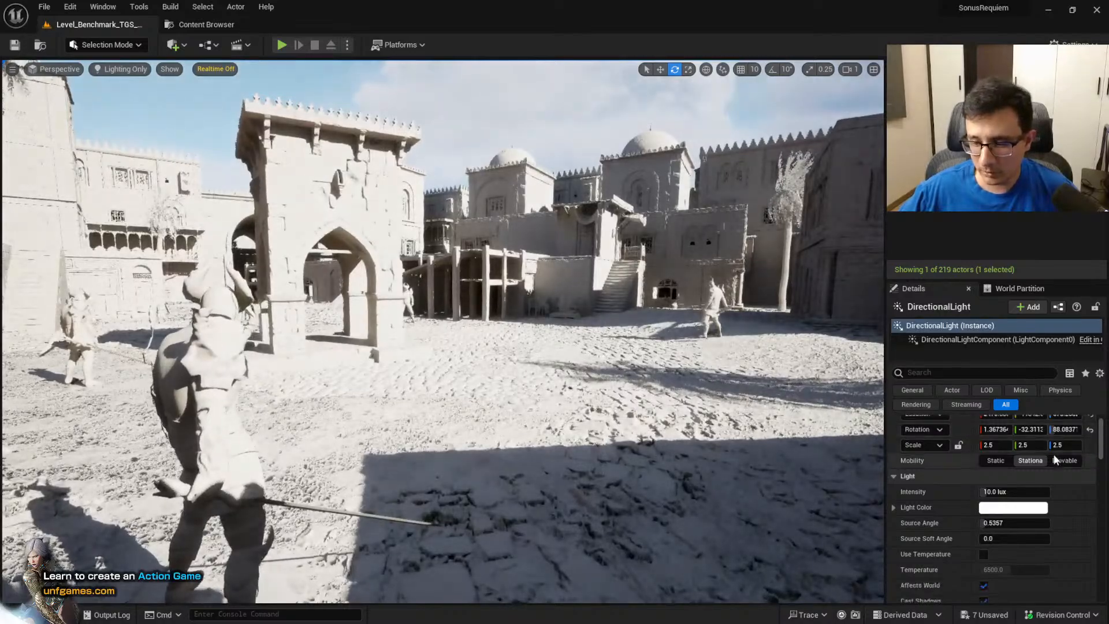
{"action": "scroll", "coordinate": [1054, 454], "scroll_direction": "down", "scroll_amount": 2}
{"action": "scroll", "coordinate": [1054, 454], "scroll_direction": "up", "scroll_amount": 1}
{"action": "left_click", "coordinate": [1030, 437]}
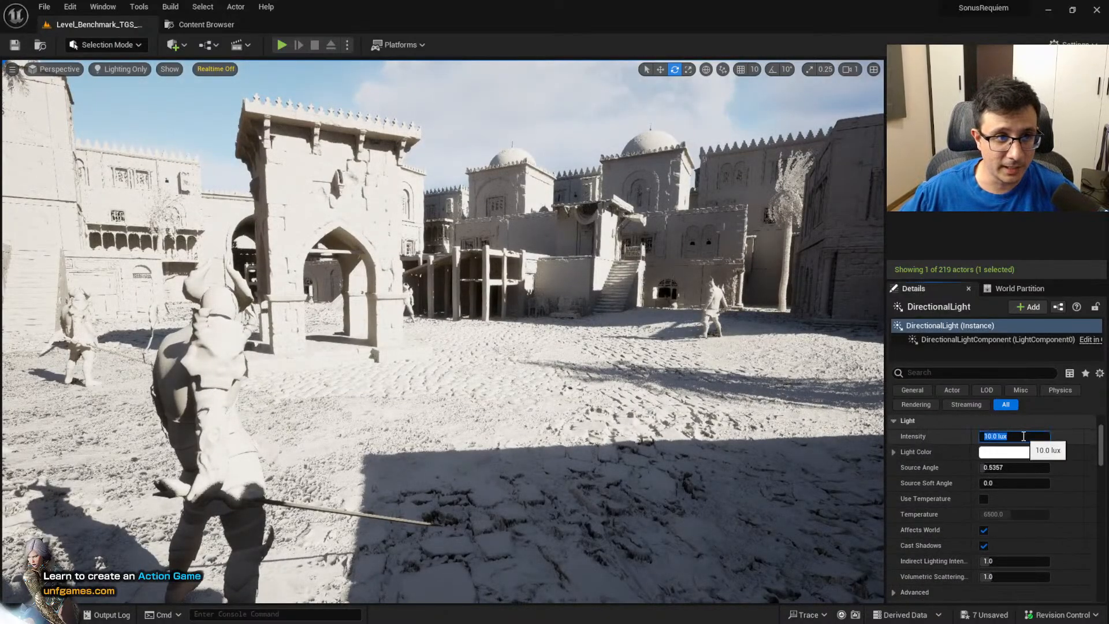
{"action": "type", "text": "5"}
{"action": "key", "text": "Return"}
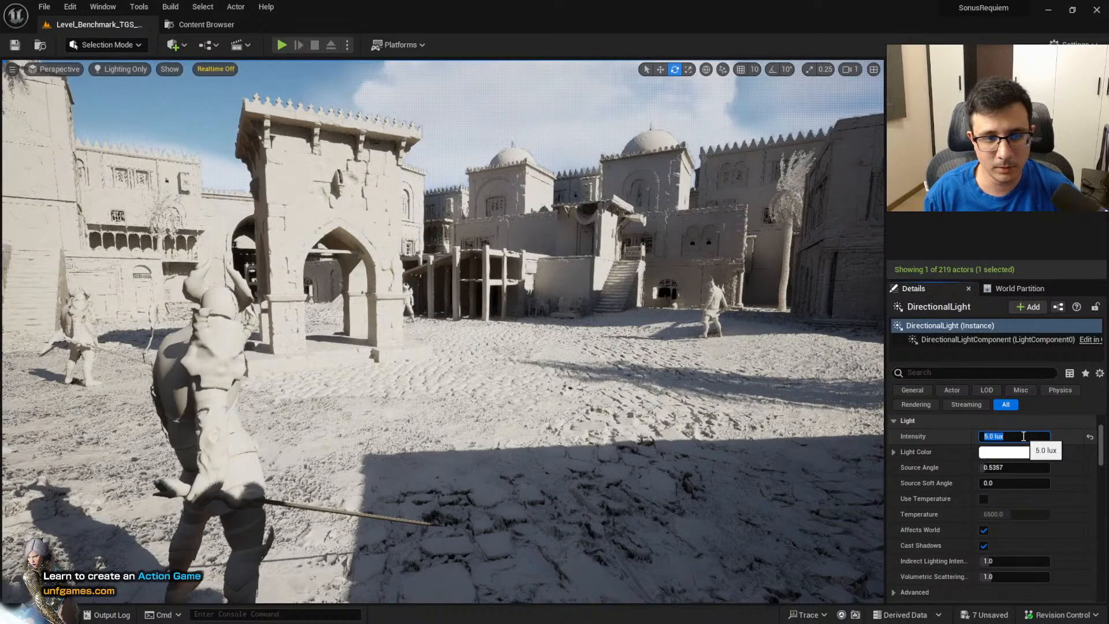
{"action": "type", "text": "3"}
{"action": "key", "text": "Return"}
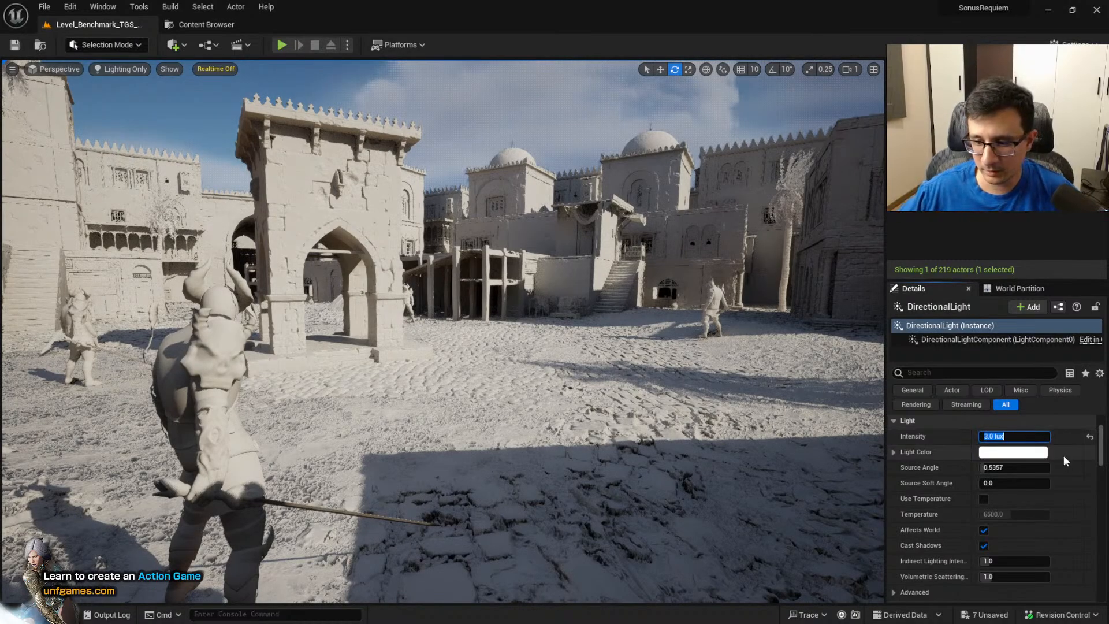
Change the directional light's Light Color to a pale yellow, Hex sRGB FFFEE8FF
{"action": "left_click", "coordinate": [1034, 453]}
{"action": "mouse_move", "coordinate": [849, 421]}
{"action": "left_mouse_down"}
{"action": "mouse_move", "coordinate": [858, 424]}
{"action": "mouse_move", "coordinate": [828, 407]}
{"action": "mouse_move", "coordinate": [854, 423]}
{"action": "left_mouse_up"}
{"action": "left_click_drag", "start_coordinate": [931, 323], "coordinate": [750, 259]}
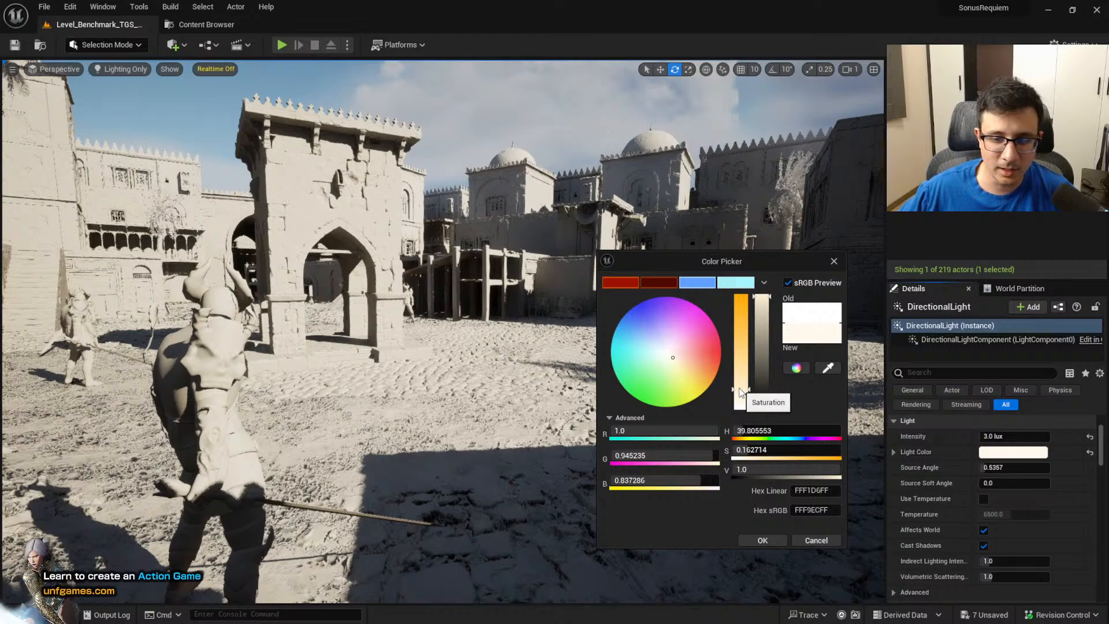
{"action": "left_click_drag", "start_coordinate": [741, 389], "coordinate": [738, 439]}
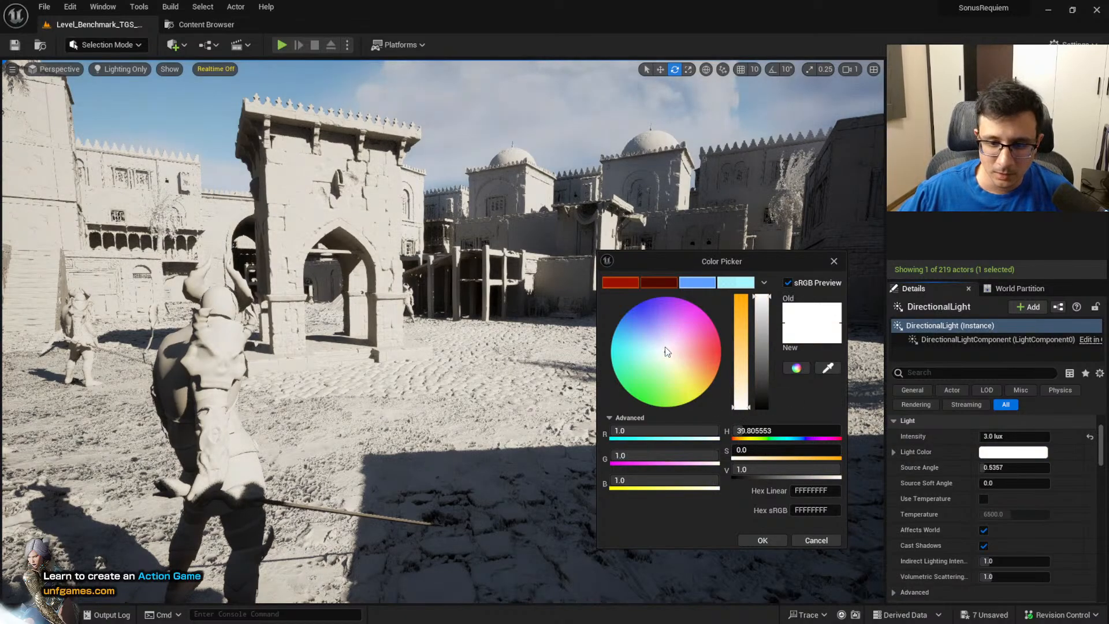
{"action": "left_click_drag", "start_coordinate": [669, 354], "coordinate": [671, 362]}
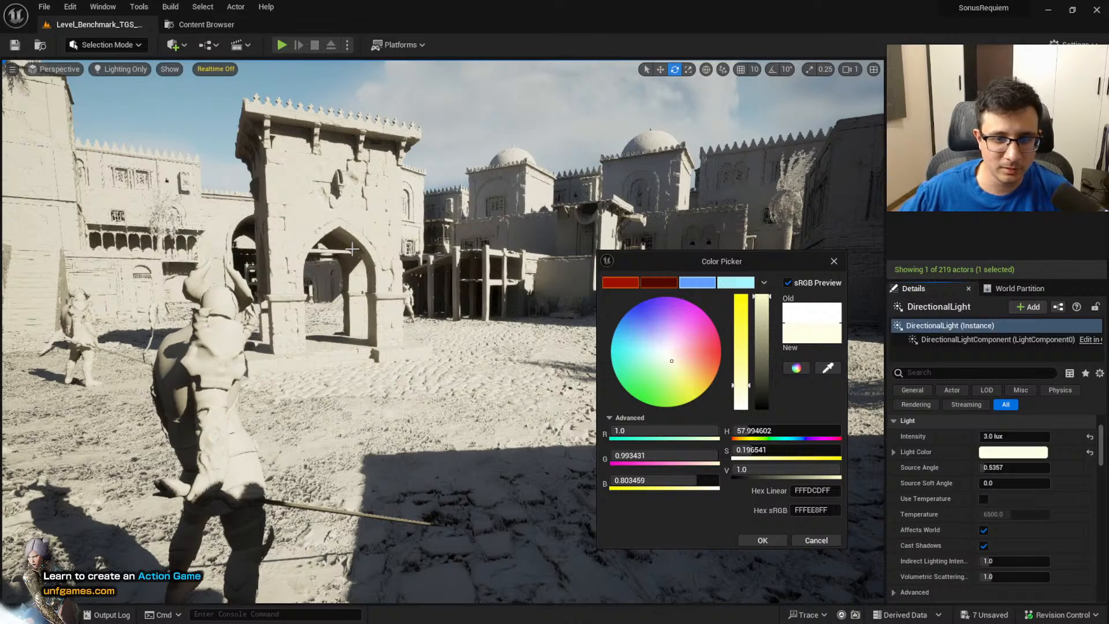
{"action": "left_click", "coordinate": [761, 540]}
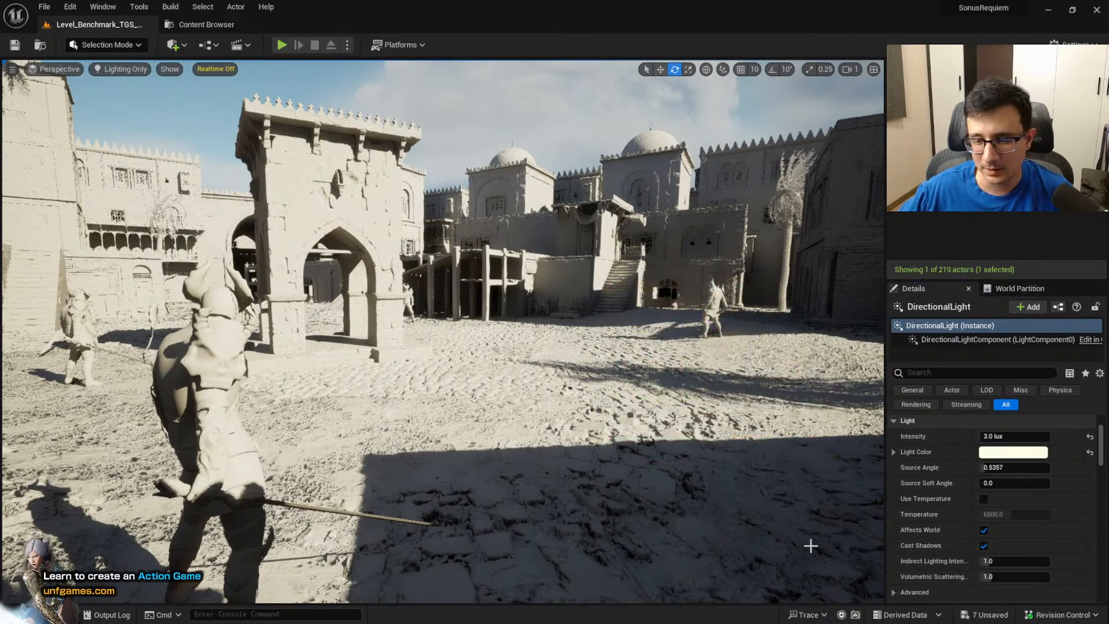
Enable Use Temperature on the directional light, try another temperature and return it to 6500
{"action": "scroll", "coordinate": [954, 510], "scroll_direction": "down", "scroll_amount": 1}
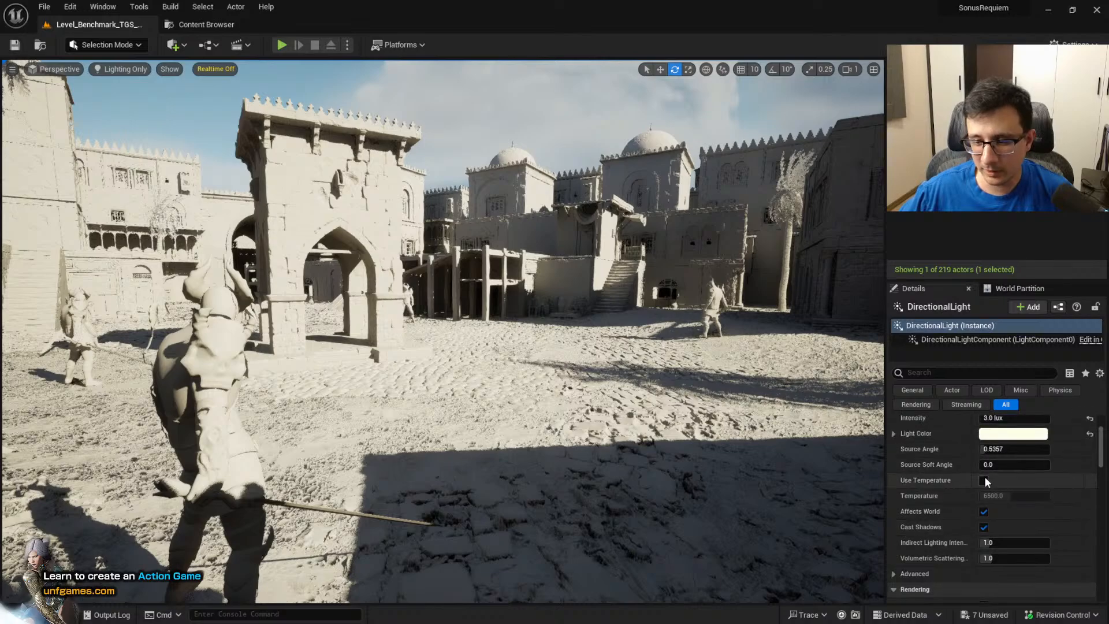
{"action": "left_click", "coordinate": [984, 480]}
{"action": "mouse_move", "coordinate": [1005, 496]}
{"action": "left_mouse_down"}
{"action": "mouse_move", "coordinate": [1036, 495]}
{"action": "mouse_move", "coordinate": [981, 496]}
{"action": "mouse_move", "coordinate": [997, 496]}
{"action": "left_mouse_up"}
{"action": "left_click", "coordinate": [1090, 496]}
{"action": "key", "text": "ctrl+z"}
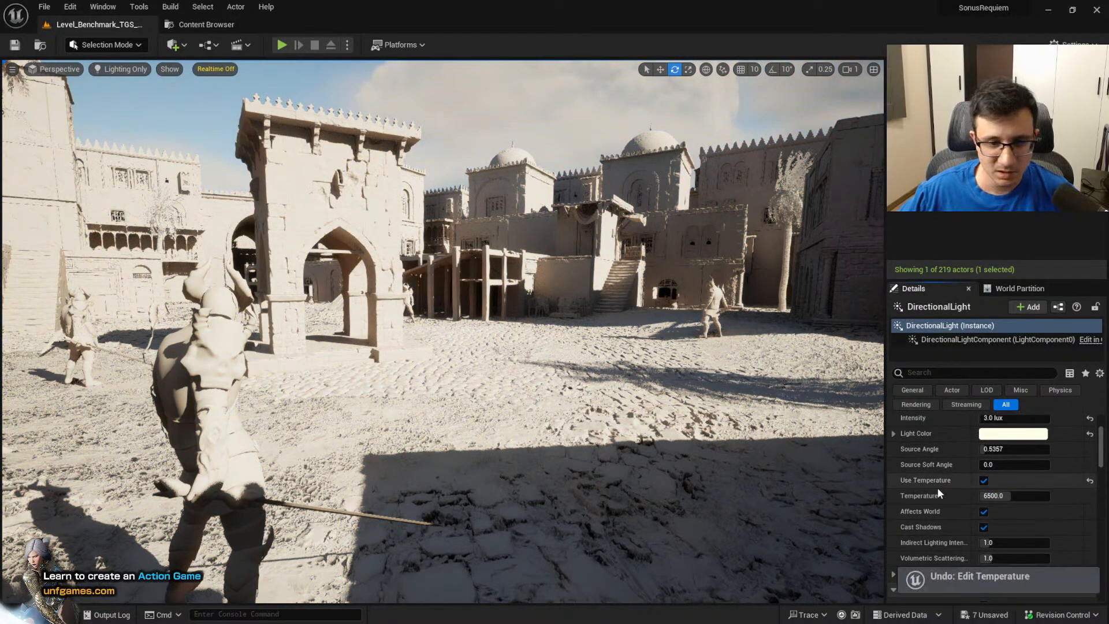
Review the directional light's colour and examine its effect on the plaza around the archway
{"action": "left_click", "coordinate": [1013, 433]}
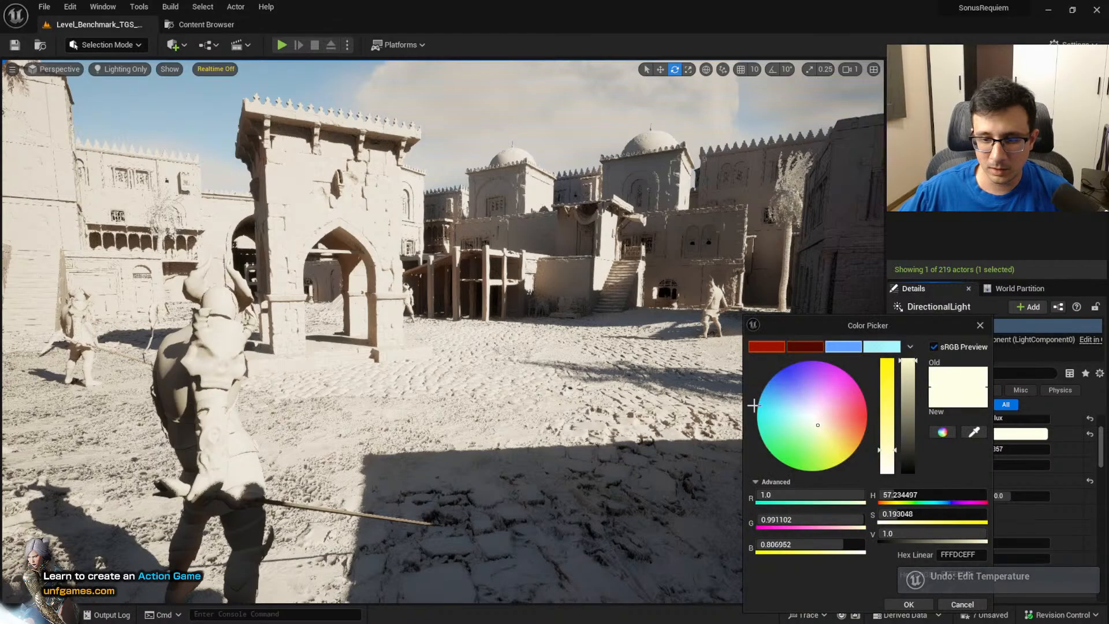
{"action": "left_click", "coordinate": [981, 325]}
{"action": "scroll", "coordinate": [992, 417], "scroll_direction": "up", "scroll_amount": 1}
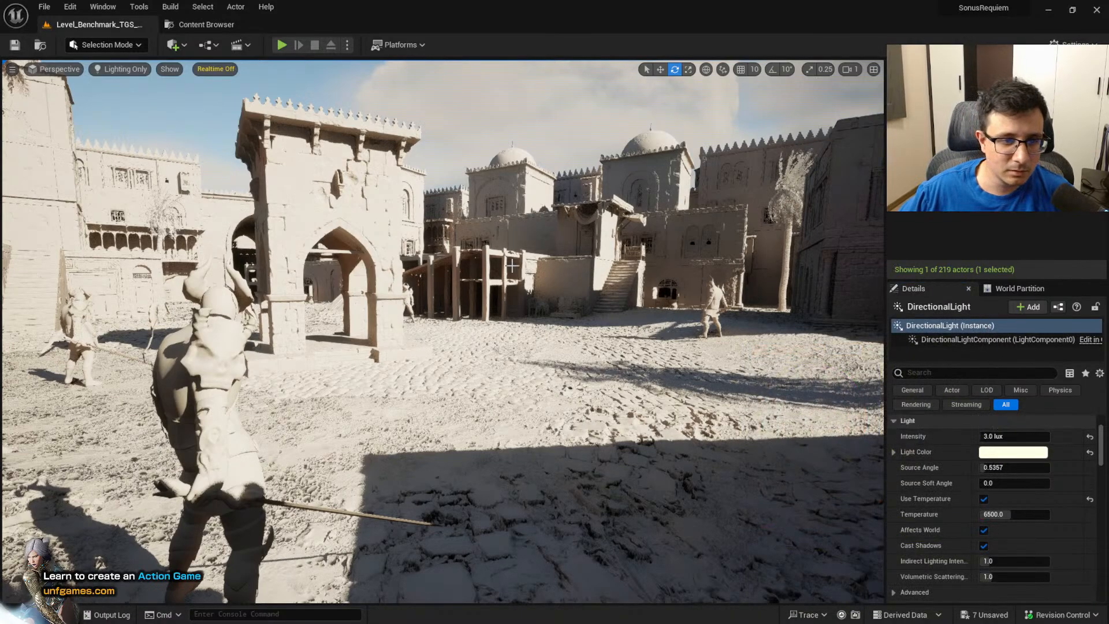
{"action": "right_click_drag", "start_coordinate": [512, 265], "coordinate": [518, 256]}
{"action": "key", "text": "q"}
{"action": "key", "text": "d"}
{"action": "right_click_drag", "start_coordinate": [541, 288], "coordinate": [520, 289]}
{"action": "key", "text": "a"}
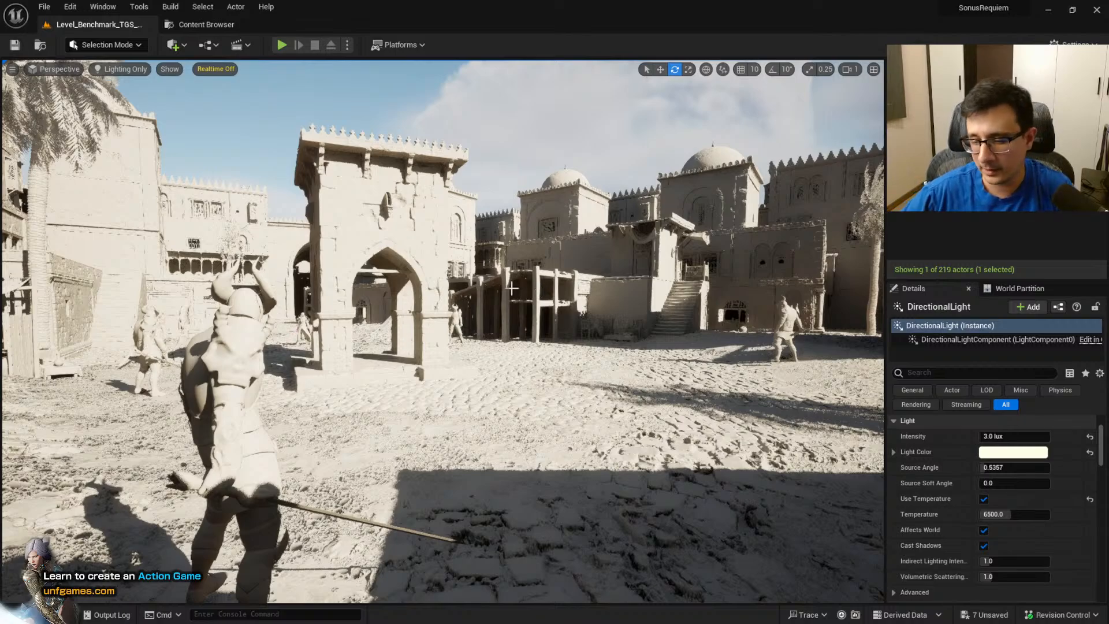
Enable Light Shaft Occlusion and Light Shaft Bloom on the directional light and check the sky above the buildings
{"action": "scroll", "coordinate": [959, 491], "scroll_direction": "down", "scroll_amount": 8}
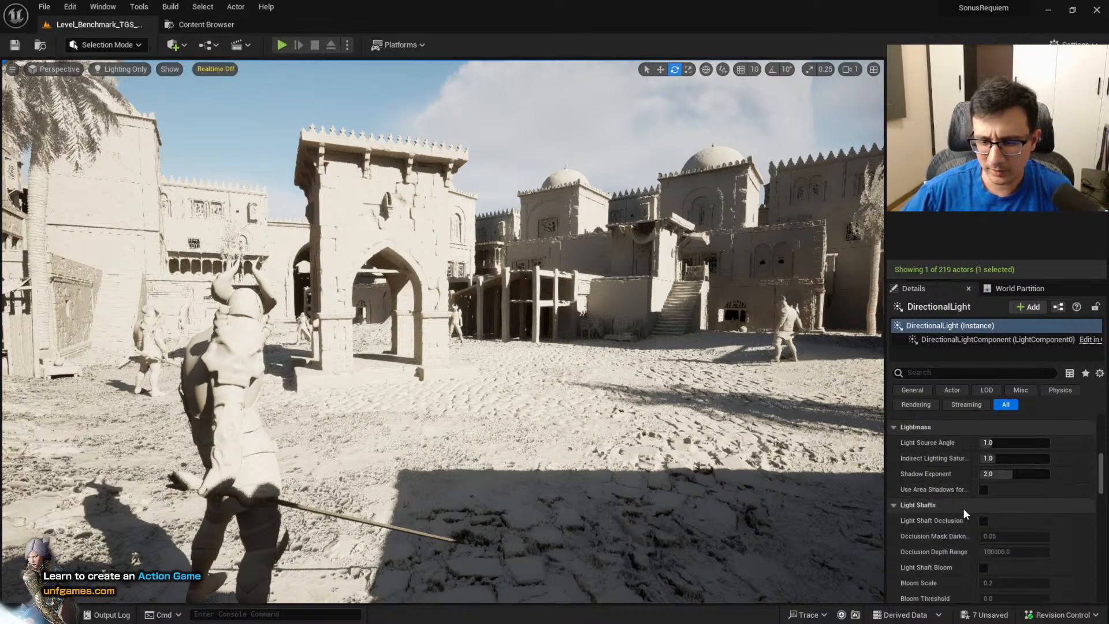
{"action": "left_click", "coordinate": [983, 520]}
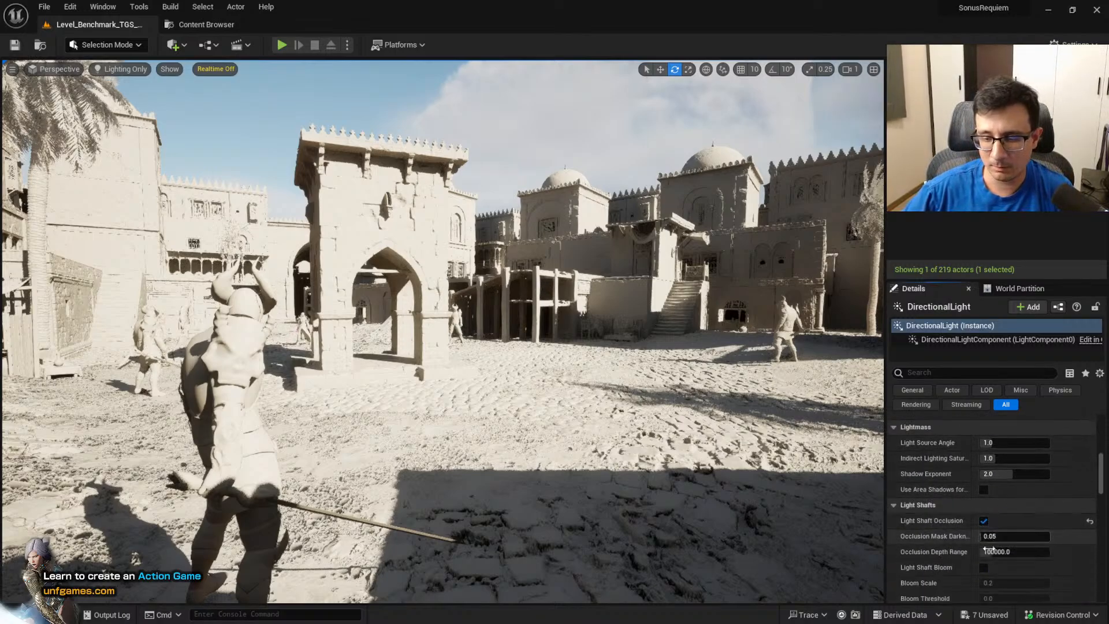
{"action": "left_click", "coordinate": [984, 567]}
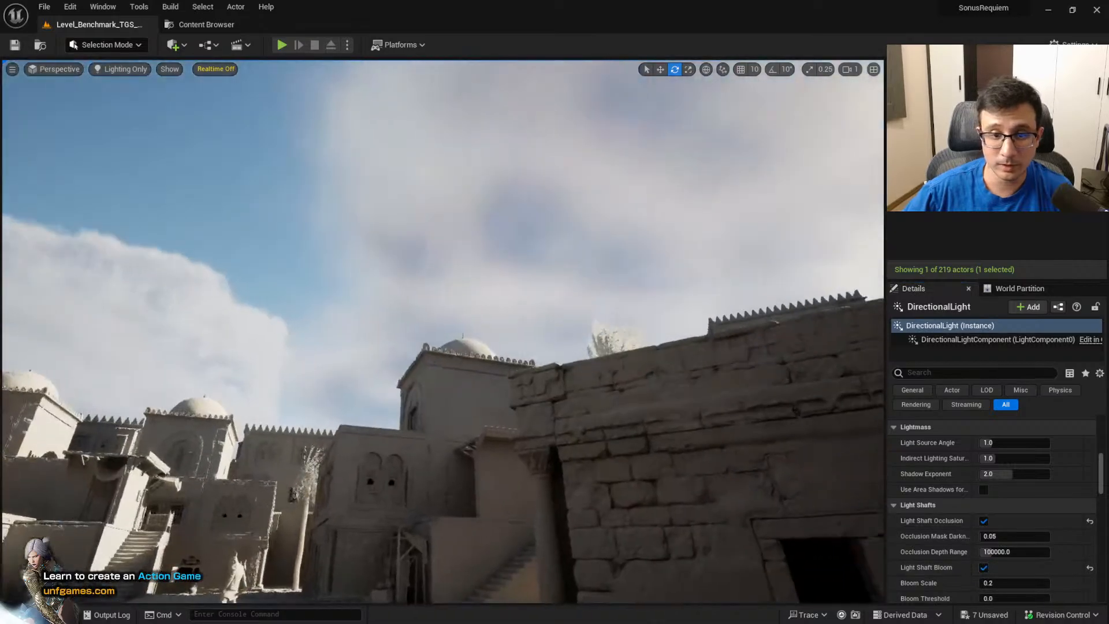
{"action": "mouse_move", "coordinate": [443, 332]}
{"action": "right_mouse_down"}
{"action": "mouse_move", "coordinate": [647, 326]}
{"action": "mouse_move", "coordinate": [376, 399]}
{"action": "mouse_move", "coordinate": [260, 408]}
{"action": "mouse_move", "coordinate": [370, 376]}
{"action": "mouse_move", "coordinate": [427, 333]}
{"action": "mouse_move", "coordinate": [283, 358]}
{"action": "mouse_move", "coordinate": [300, 344]}
{"action": "mouse_move", "coordinate": [442, 332]}
{"action": "right_mouse_up"}
Try an Occlusion Mask Darkness of about 0.45 on the directional light and undo it
{"action": "left_click_drag", "start_coordinate": [991, 536], "coordinate": [1028, 537]}
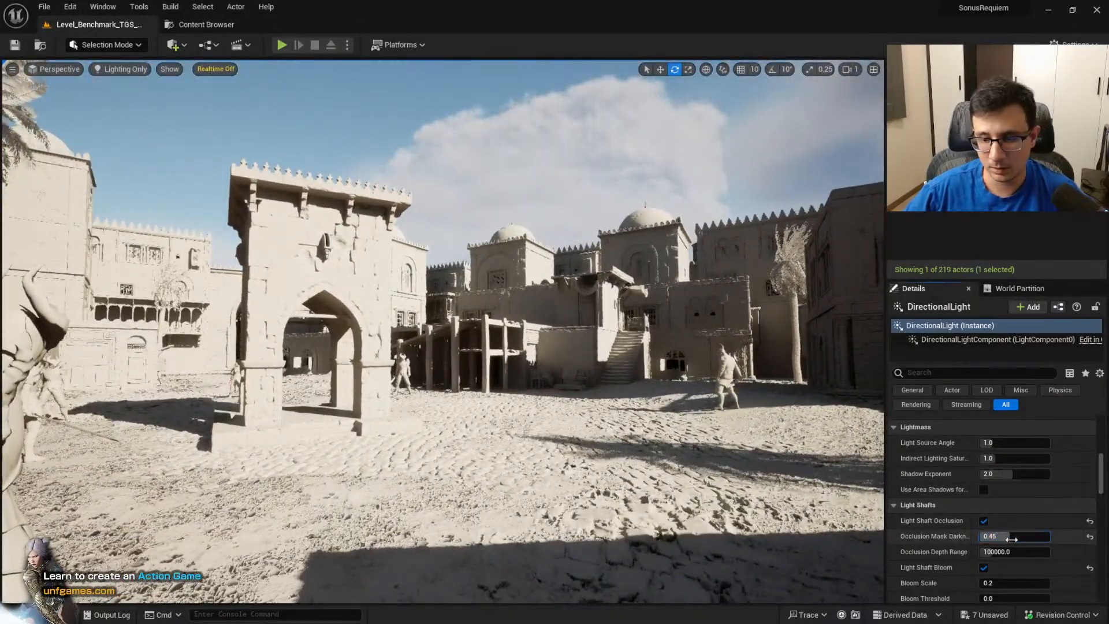
{"action": "key", "text": "ctrl+z"}
{"action": "scroll", "coordinate": [1038, 481], "scroll_direction": "up", "scroll_amount": 2}
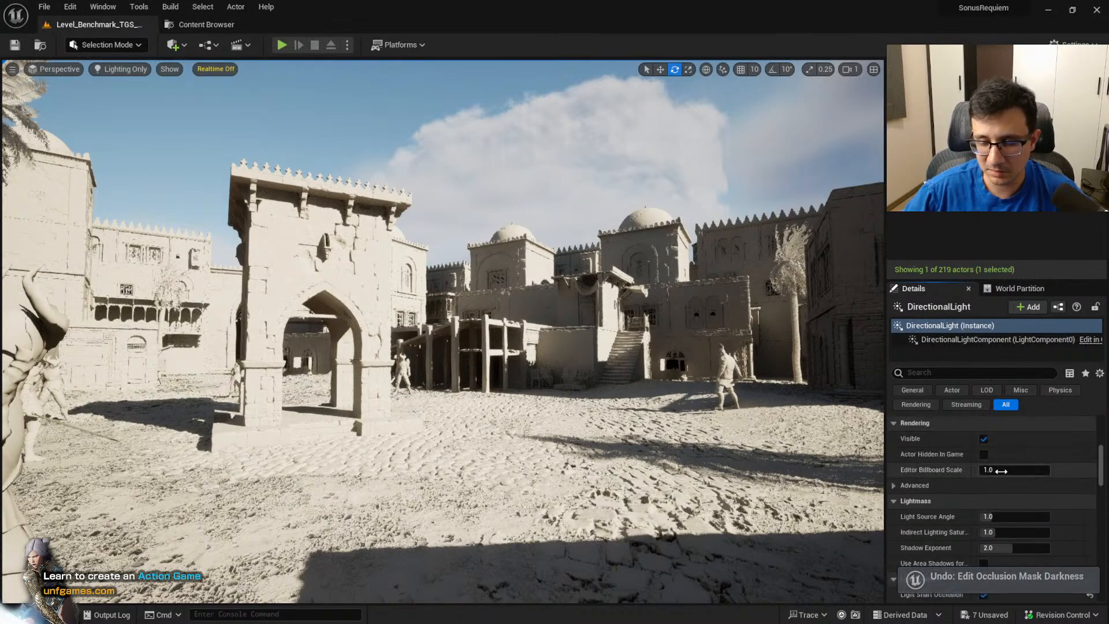
{"action": "scroll", "coordinate": [1014, 477], "scroll_direction": "up", "scroll_amount": 4}
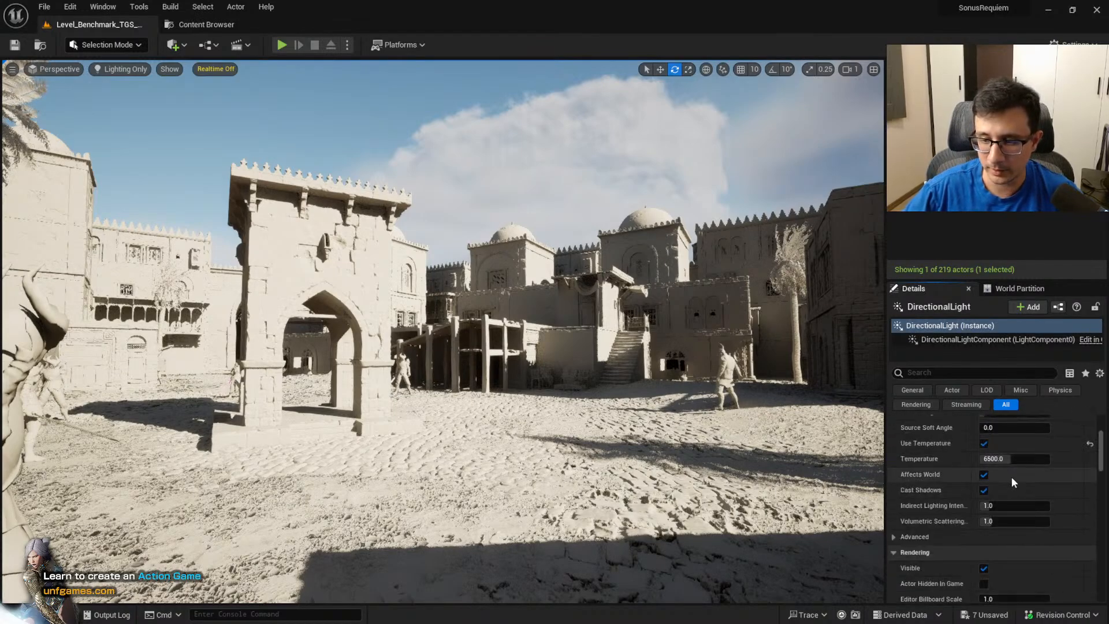
{"action": "scroll", "coordinate": [1011, 476], "scroll_direction": "up", "scroll_amount": 4}
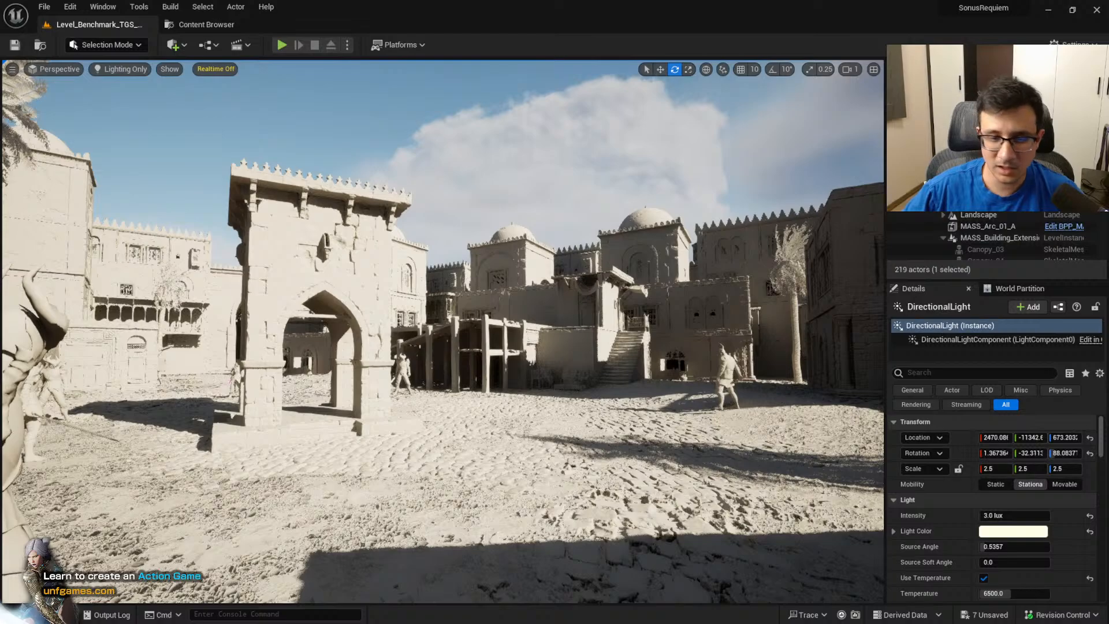
Search the level's actors for "sky" and select the SkyLight
{"action": "type", "text": "sky"}
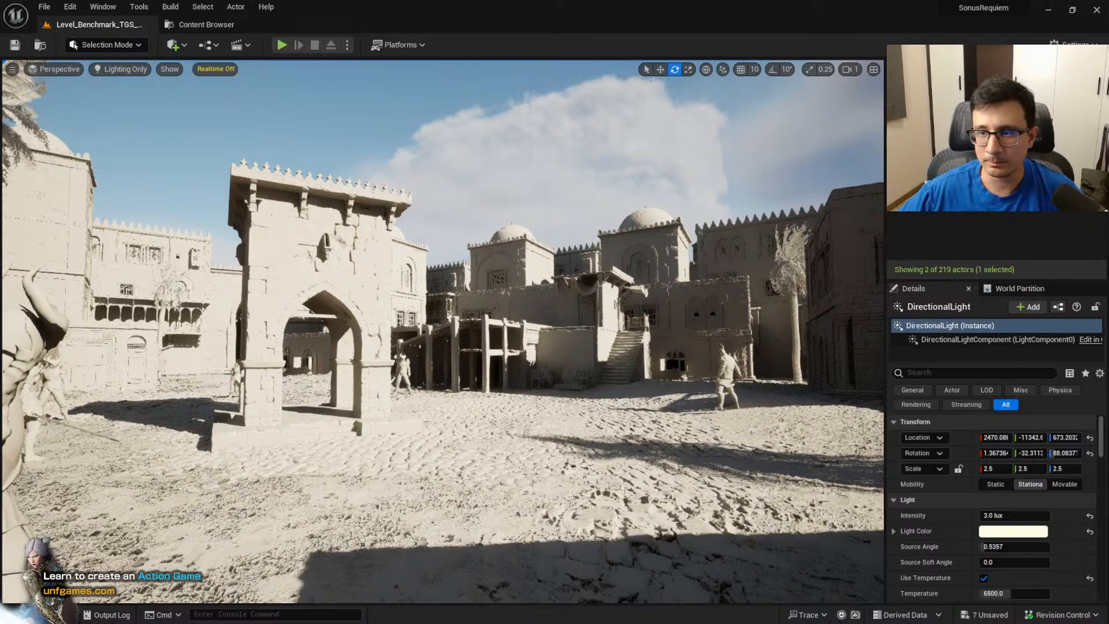
{"action": "left_click", "coordinate": [947, 136]}
{"action": "scroll", "coordinate": [986, 463], "scroll_direction": "down", "scroll_amount": 3}
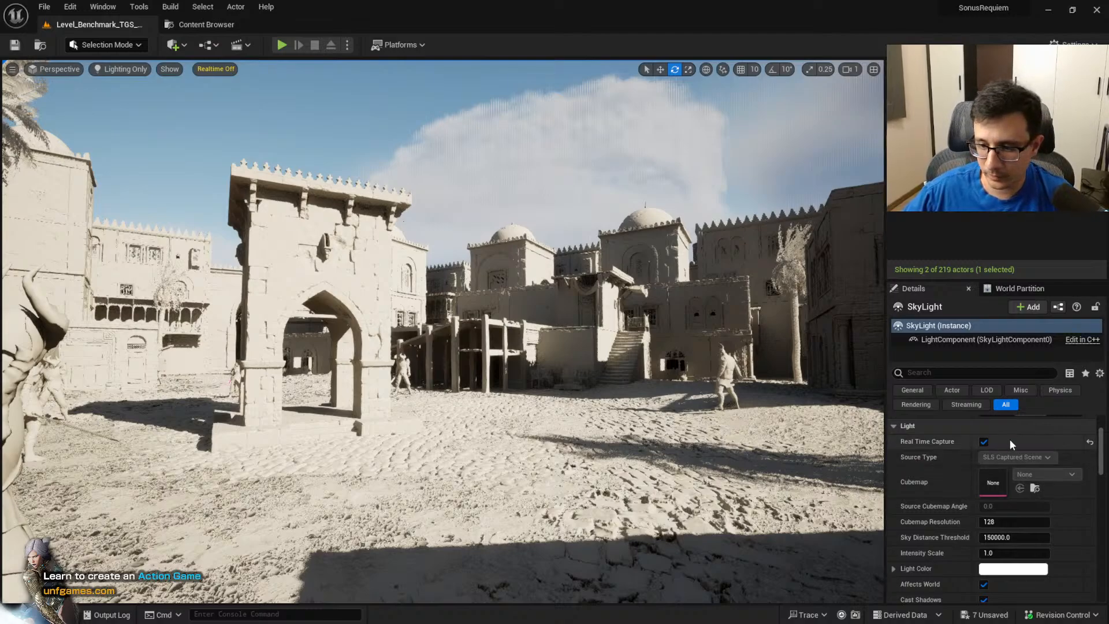
Disable Real Time Capture on the SkyLight and set its Source Type to SLS Specified Cubemap
{"action": "left_click", "coordinate": [983, 441]}
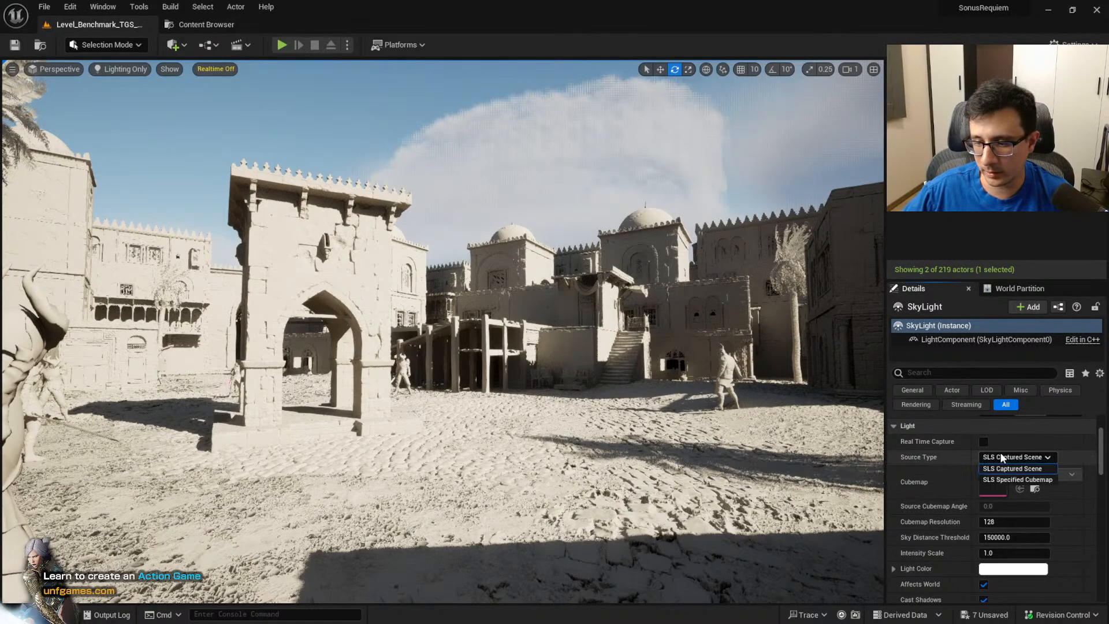
{"action": "left_click", "coordinate": [1020, 458]}
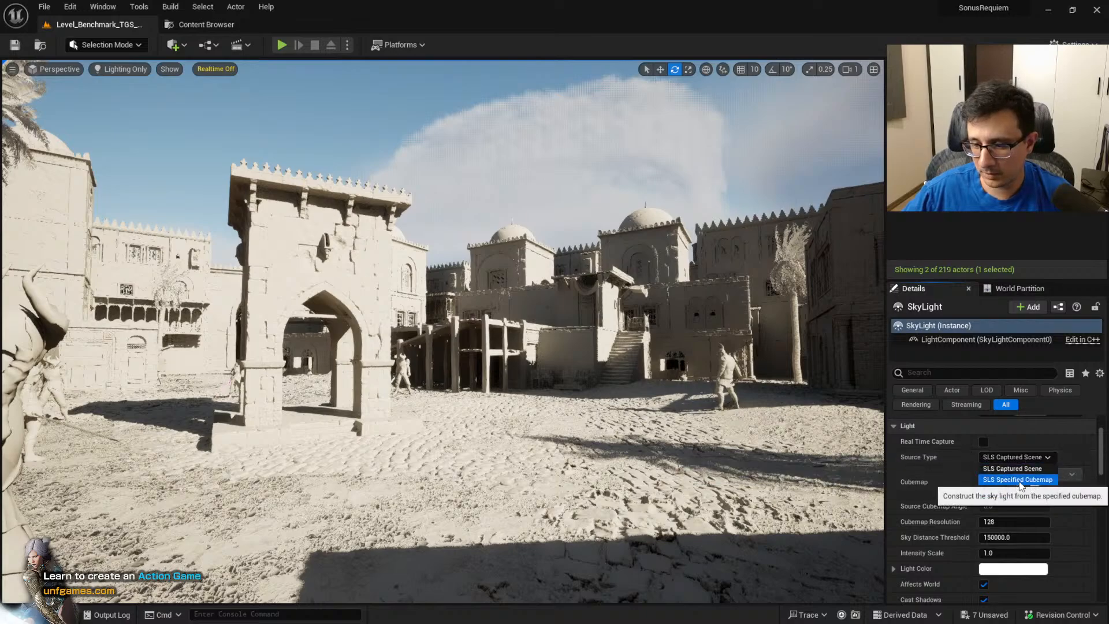
{"action": "left_click", "coordinate": [1018, 479]}
Assign the Desert_Outer_HDR texture as the SkyLight's cubemap and view the plaza under it
{"action": "left_click", "coordinate": [1043, 474]}
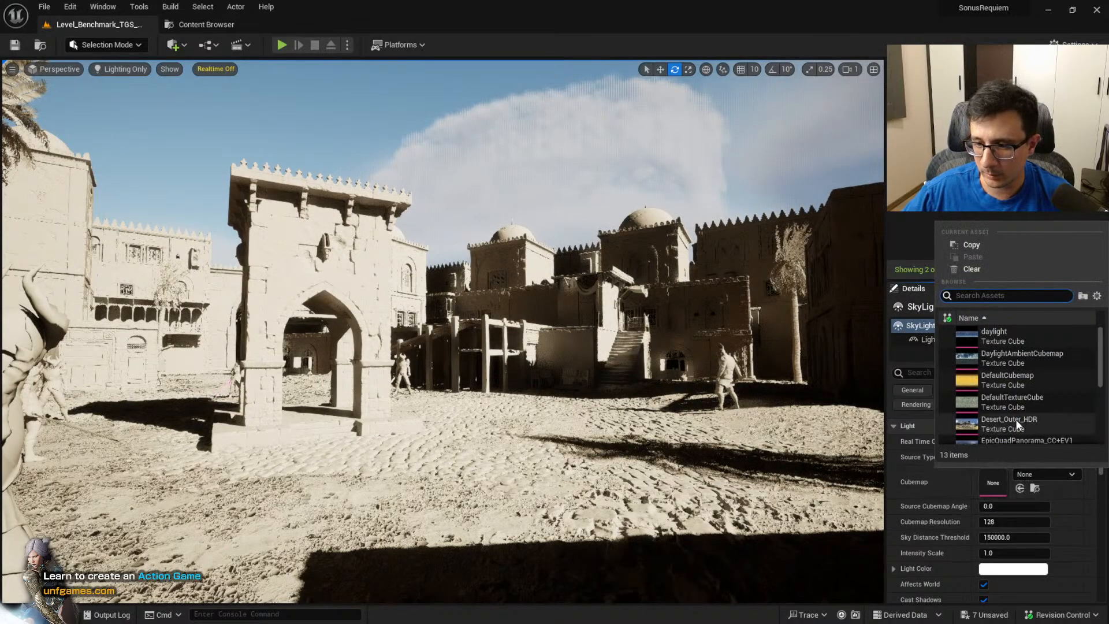
{"action": "scroll", "coordinate": [1020, 419], "scroll_direction": "down", "scroll_amount": 1}
{"action": "left_click", "coordinate": [1016, 404]}
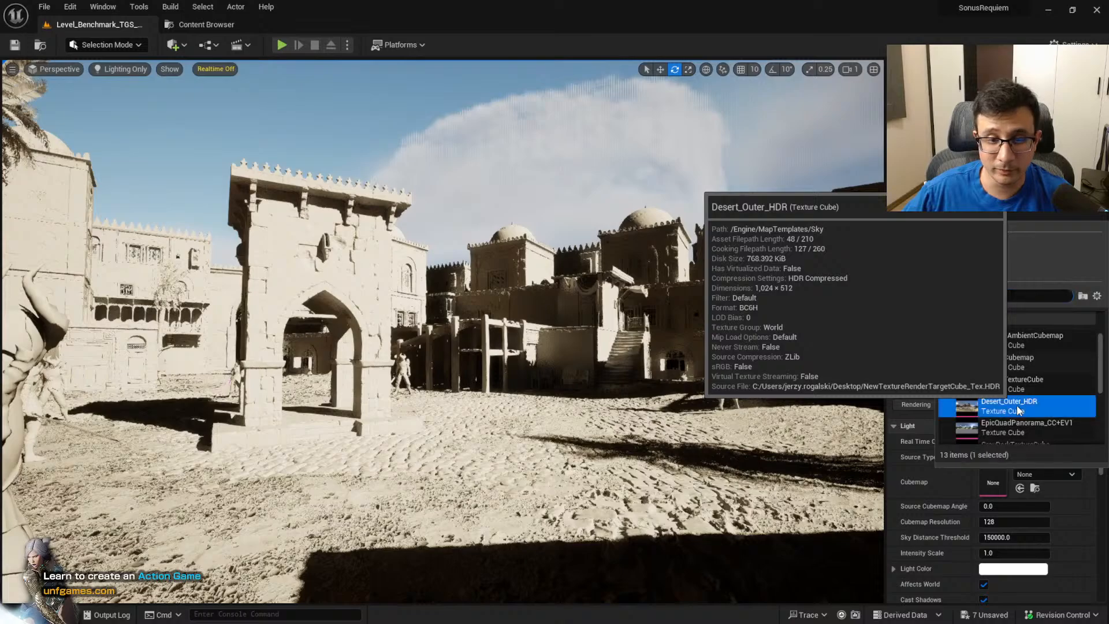
{"action": "mouse_move", "coordinate": [451, 329]}
{"action": "right_mouse_down"}
{"action": "mouse_move", "coordinate": [436, 346]}
{"action": "mouse_move", "coordinate": [598, 335]}
{"action": "mouse_move", "coordinate": [491, 335]}
{"action": "right_mouse_up"}
{"action": "key", "text": "w"}
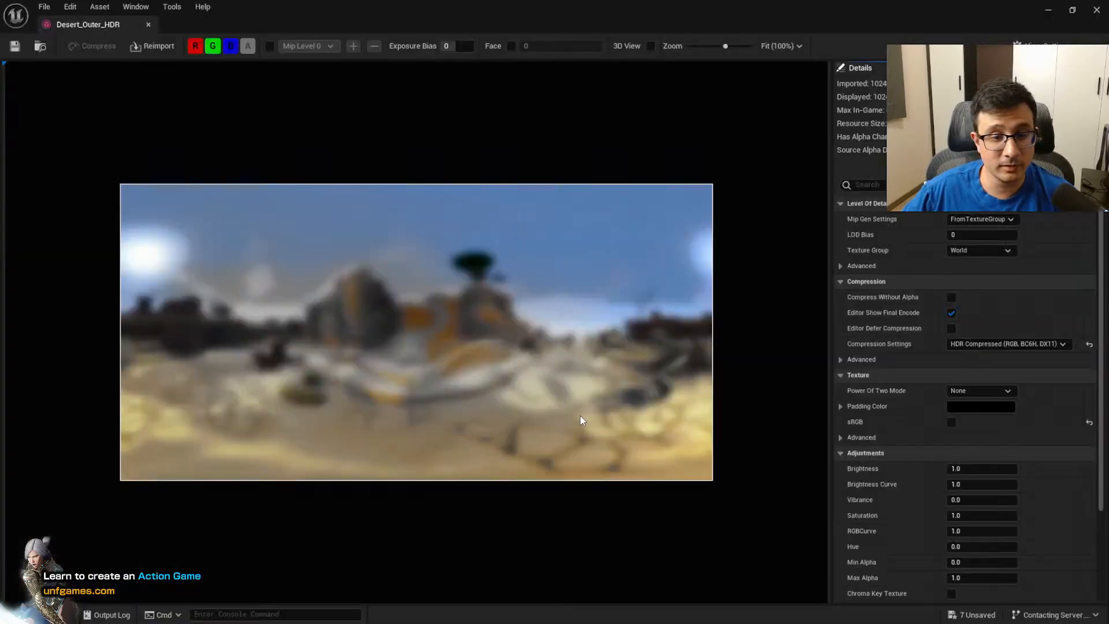
Inspect the Desert_Outer_HDR image up close in the texture editor and close it
{"action": "scroll", "coordinate": [501, 377], "scroll_direction": "down", "scroll_amount": 3}
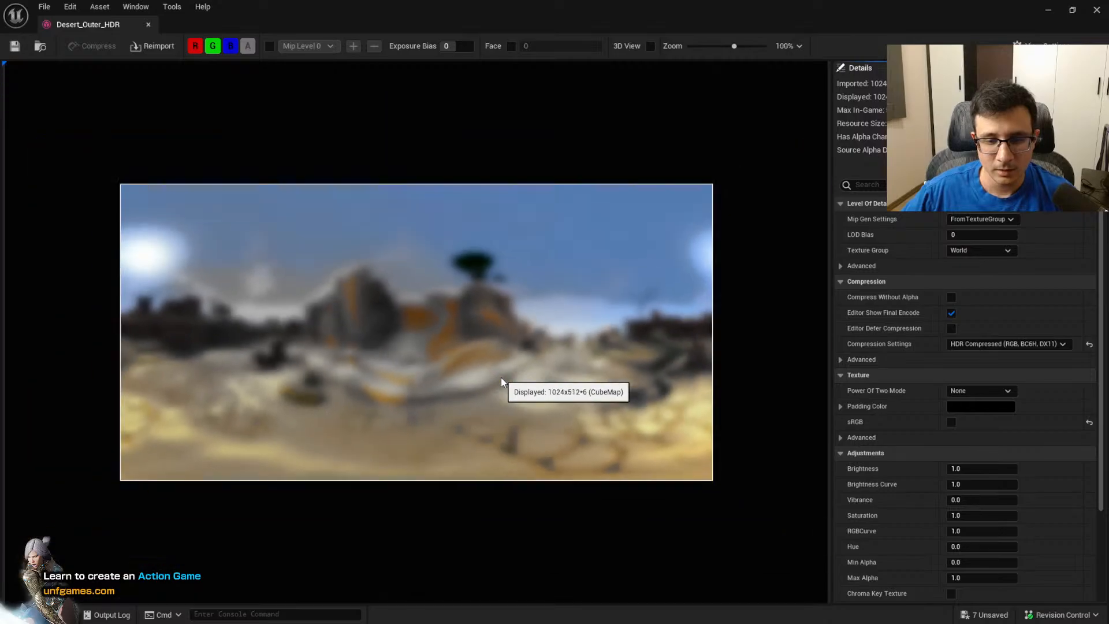
{"action": "scroll", "coordinate": [501, 376], "scroll_direction": "up", "scroll_amount": 7}
{"action": "scroll", "coordinate": [511, 249], "scroll_direction": "down", "scroll_amount": 4}
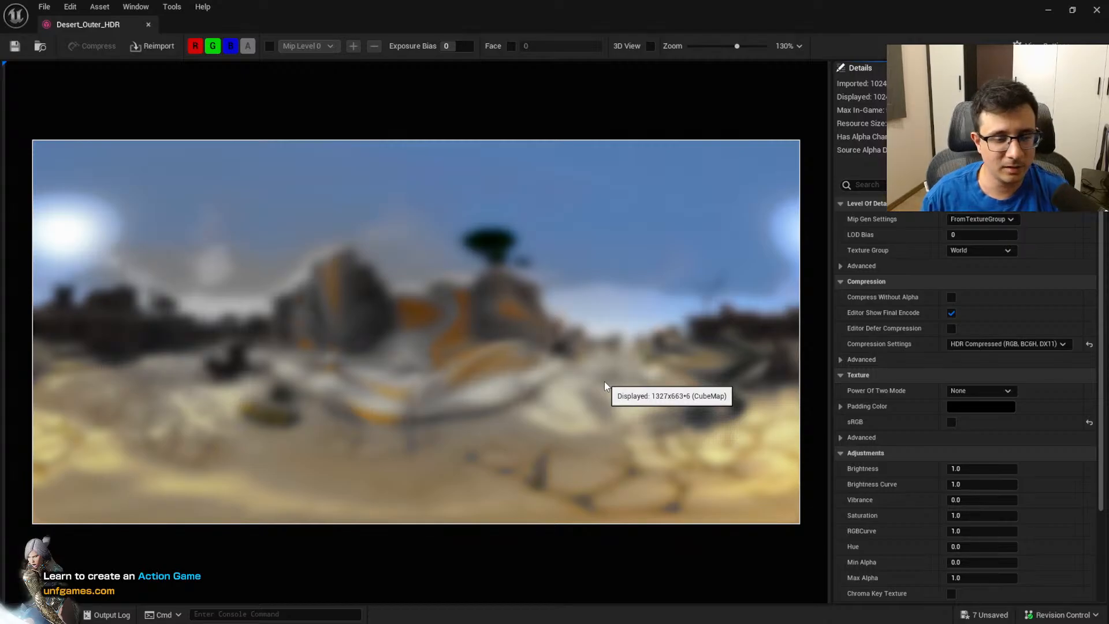
{"action": "left_click", "coordinate": [148, 25]}
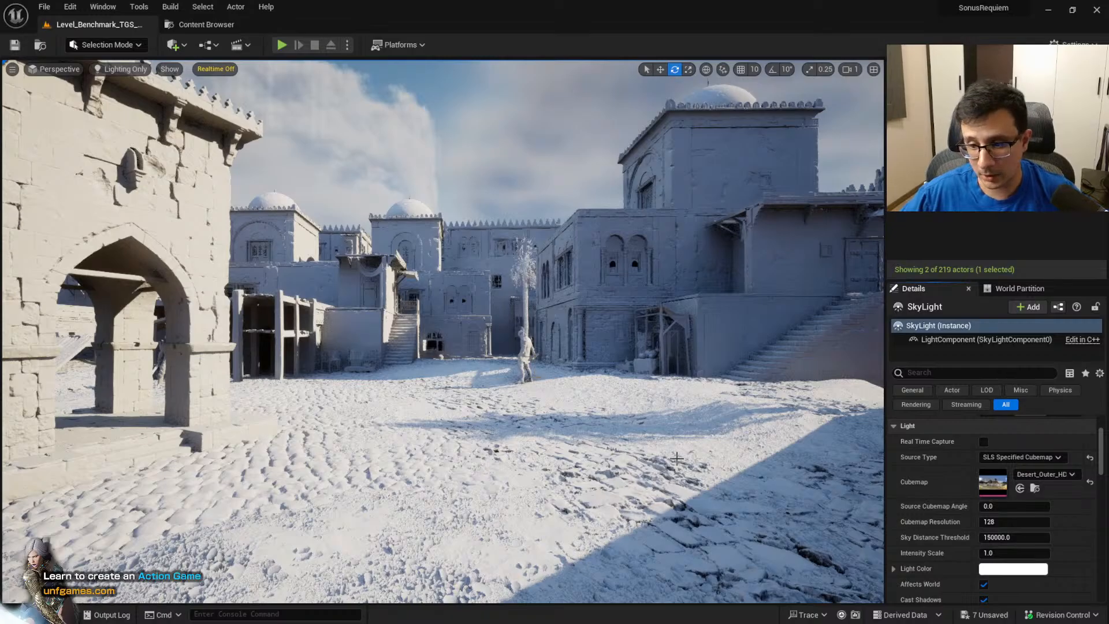
Switch the viewport from Lighting Only to Lit and reframe the plaza
{"action": "key", "text": "s"}
{"action": "right_click_drag", "start_coordinate": [677, 458], "coordinate": [809, 458]}
{"action": "key", "text": "alt+4"}
{"action": "key", "text": "w"}
Try EpicQuadPanorama_CC+EV1 and DefaultCubemap as the SkyLight's cubemap
{"action": "left_click", "coordinate": [1047, 473]}
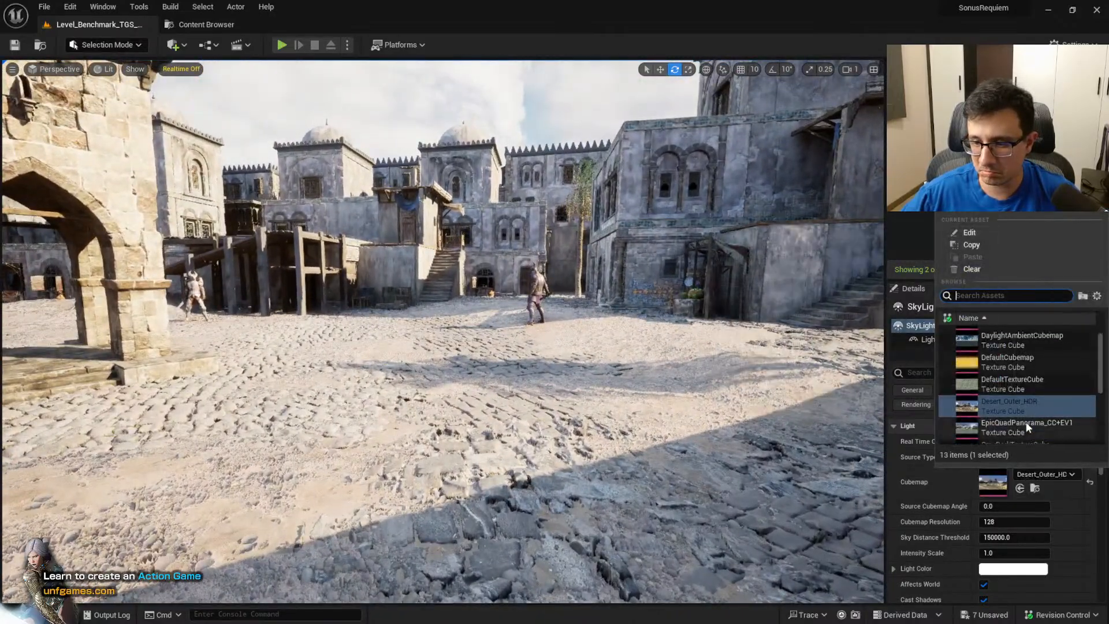
{"action": "left_click", "coordinate": [1026, 424]}
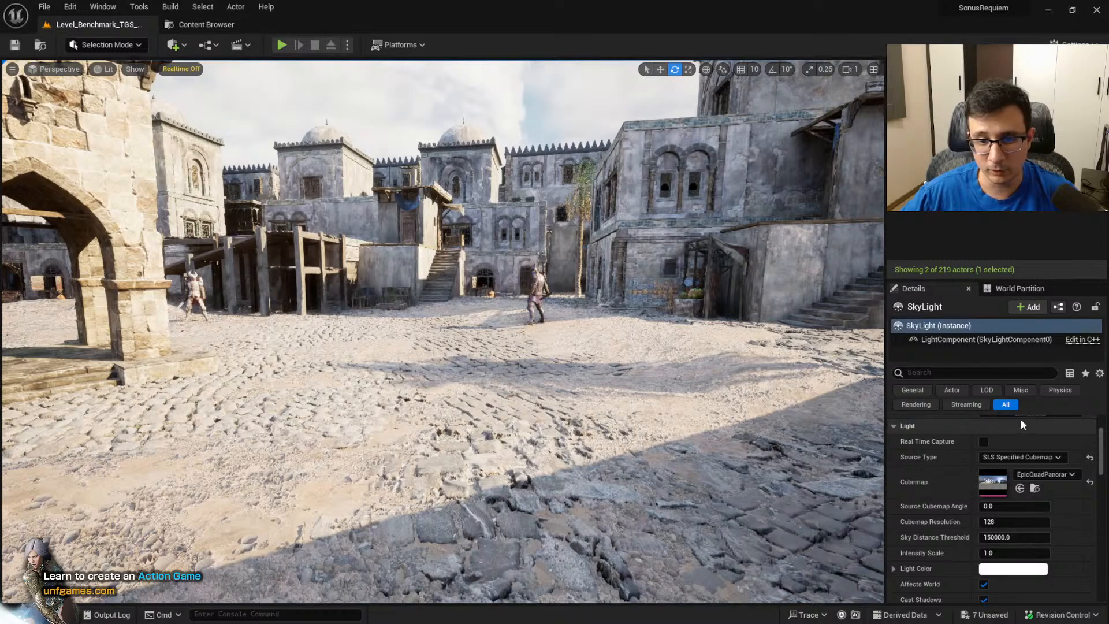
{"action": "left_click", "coordinate": [1034, 474]}
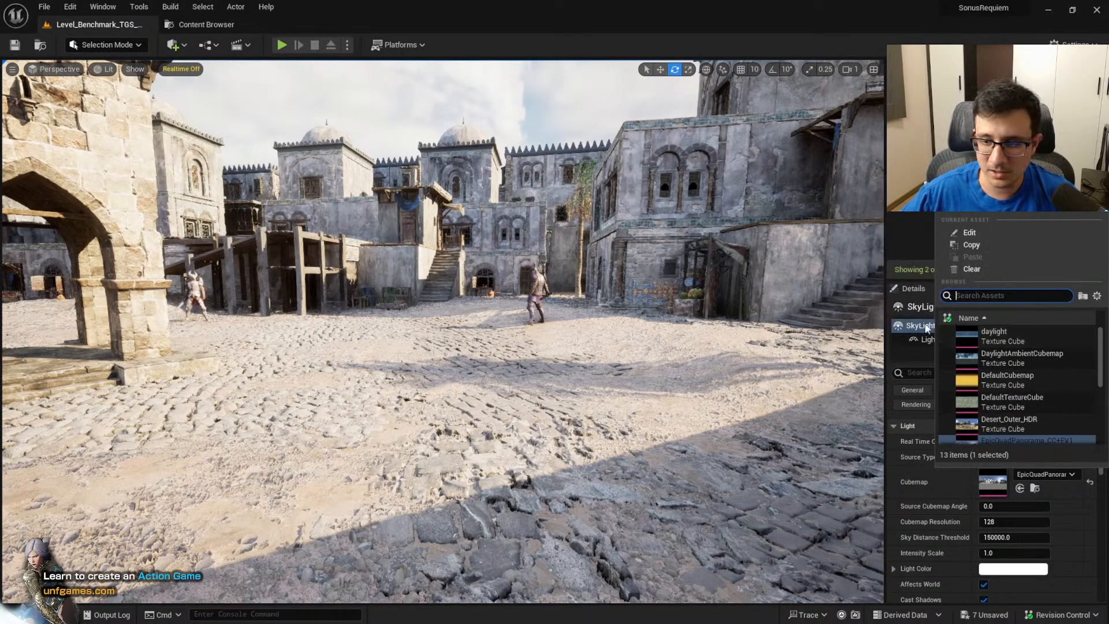
{"action": "left_click", "coordinate": [1033, 359]}
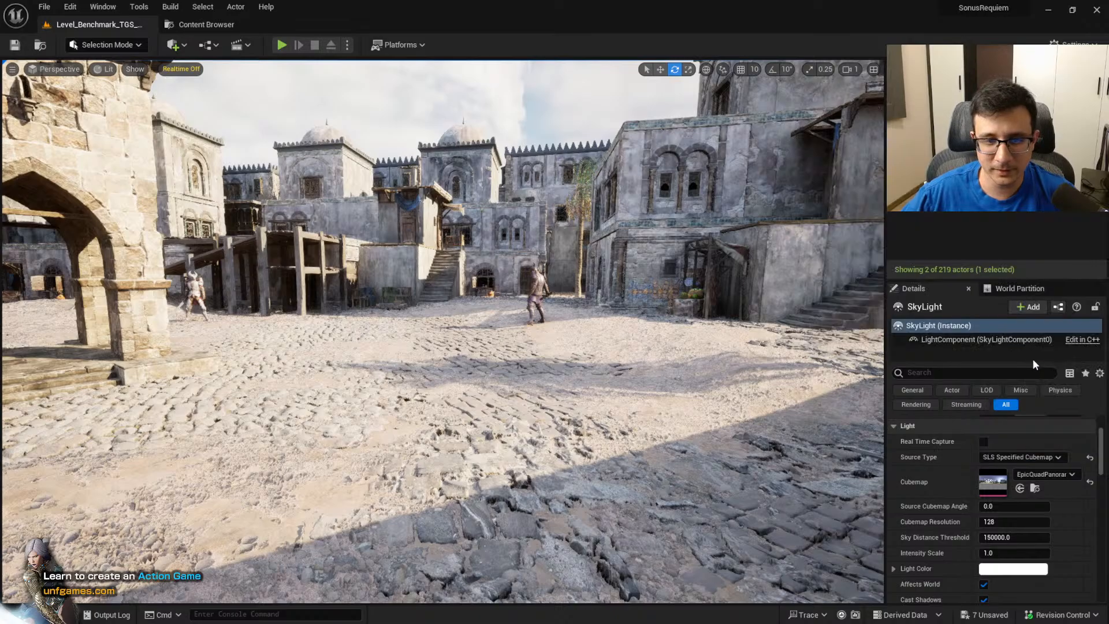
{"action": "left_click", "coordinate": [1027, 472]}
{"action": "left_click", "coordinate": [1018, 387]}
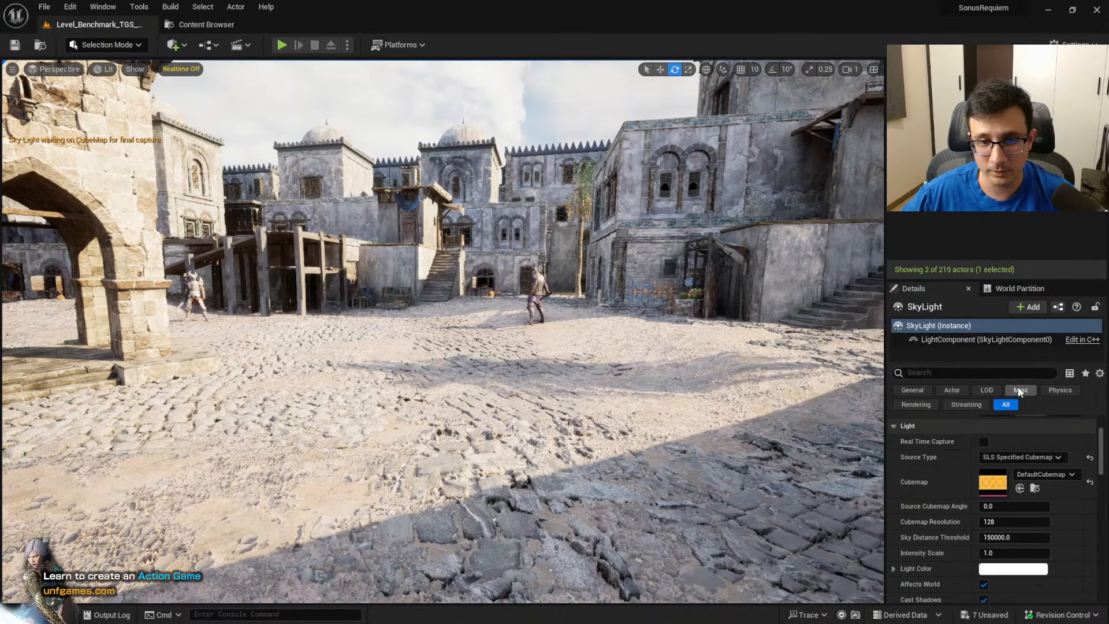
{"action": "right_click_drag", "start_coordinate": [734, 402], "coordinate": [692, 390]}
Set the SkyLight's cubemap back to Desert_Outer_HDR and reframe the plaza behind the horned warrior
{"action": "left_click", "coordinate": [1046, 474]}
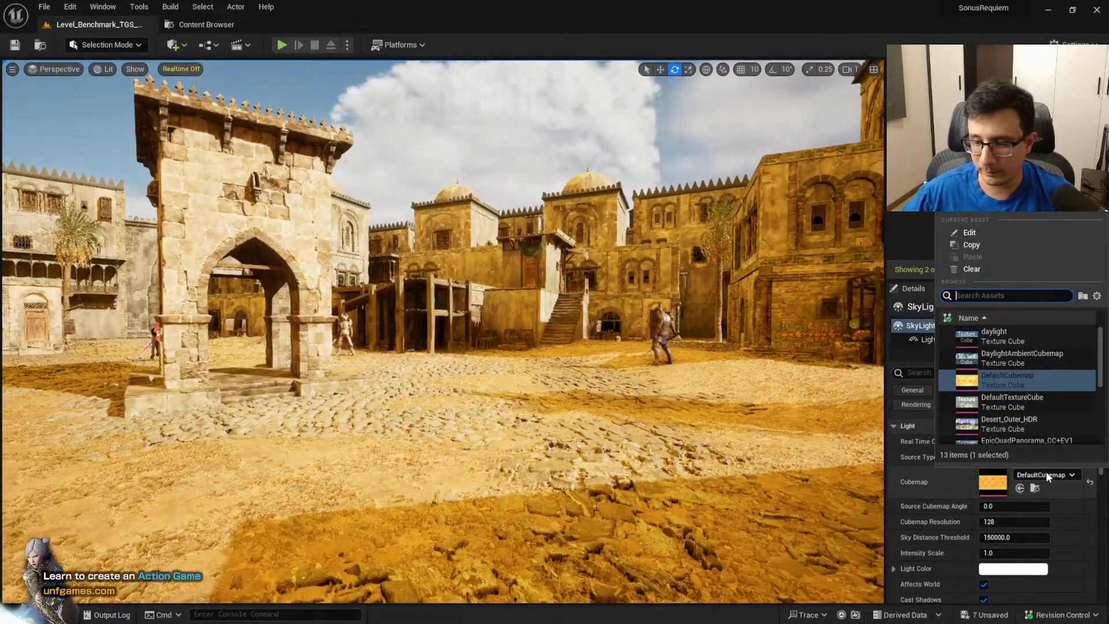
{"action": "scroll", "coordinate": [1008, 424], "scroll_direction": "down", "scroll_amount": 2}
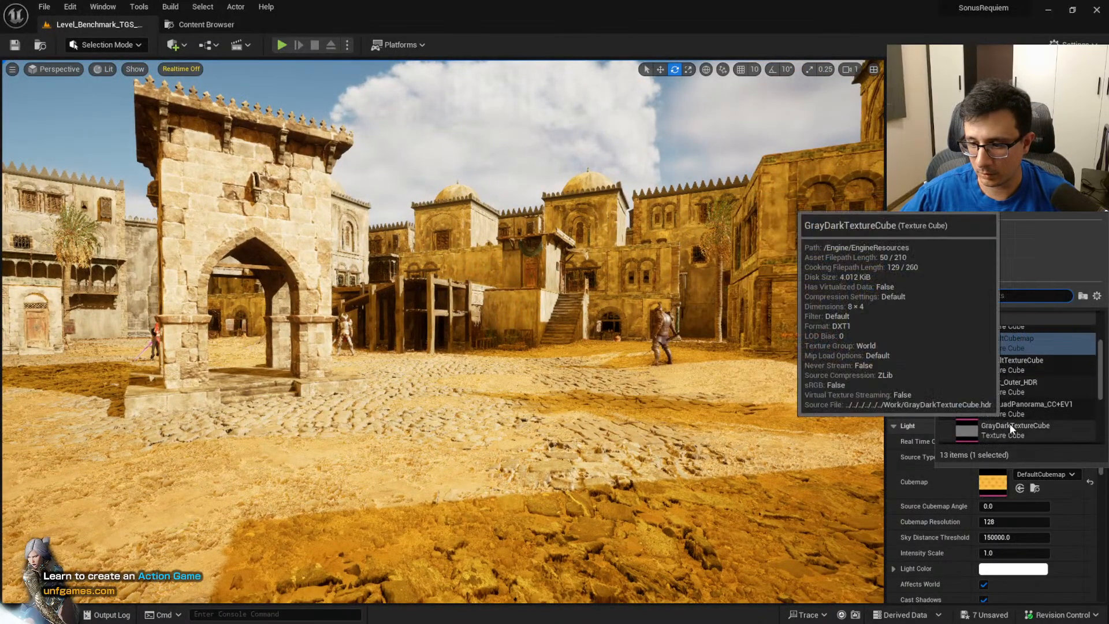
{"action": "scroll", "coordinate": [1010, 423], "scroll_direction": "up", "scroll_amount": 2}
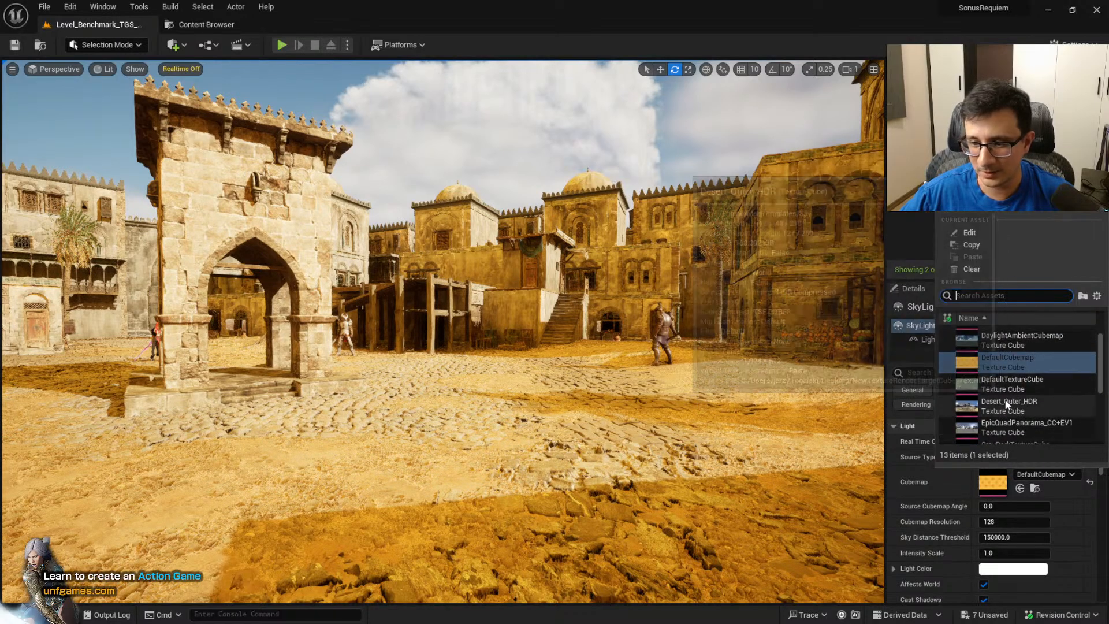
{"action": "left_click", "coordinate": [1006, 405]}
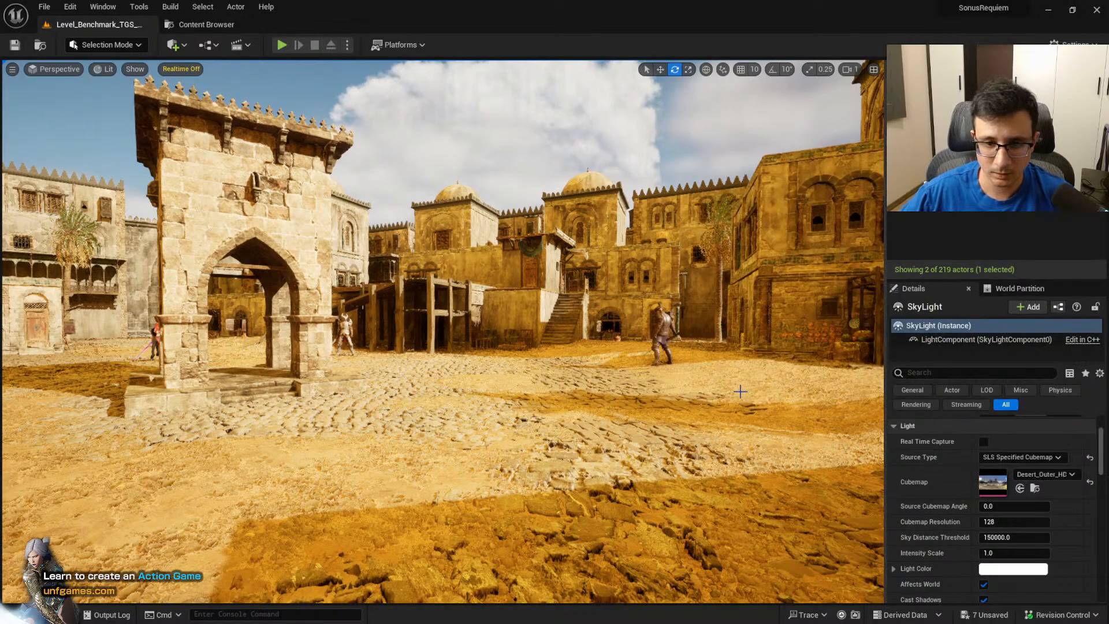
{"action": "key", "text": "s"}
{"action": "right_click_drag", "start_coordinate": [740, 391], "coordinate": [715, 391]}
{"action": "key", "text": "w"}
{"action": "key", "text": "s"}
{"action": "key", "text": "w"}
{"action": "key", "text": "s"}
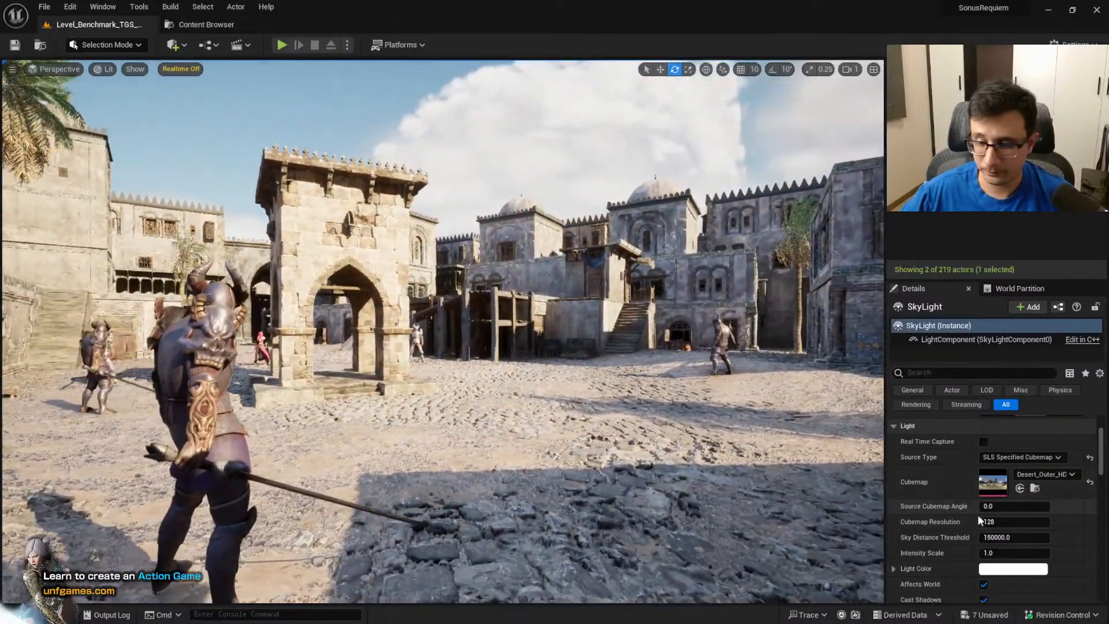
Try intensity scales of 0, 0.5 and 5 on the SkyLight
{"action": "scroll", "coordinate": [1005, 529], "scroll_direction": "down", "scroll_amount": 1}
{"action": "left_click", "coordinate": [1020, 534]}
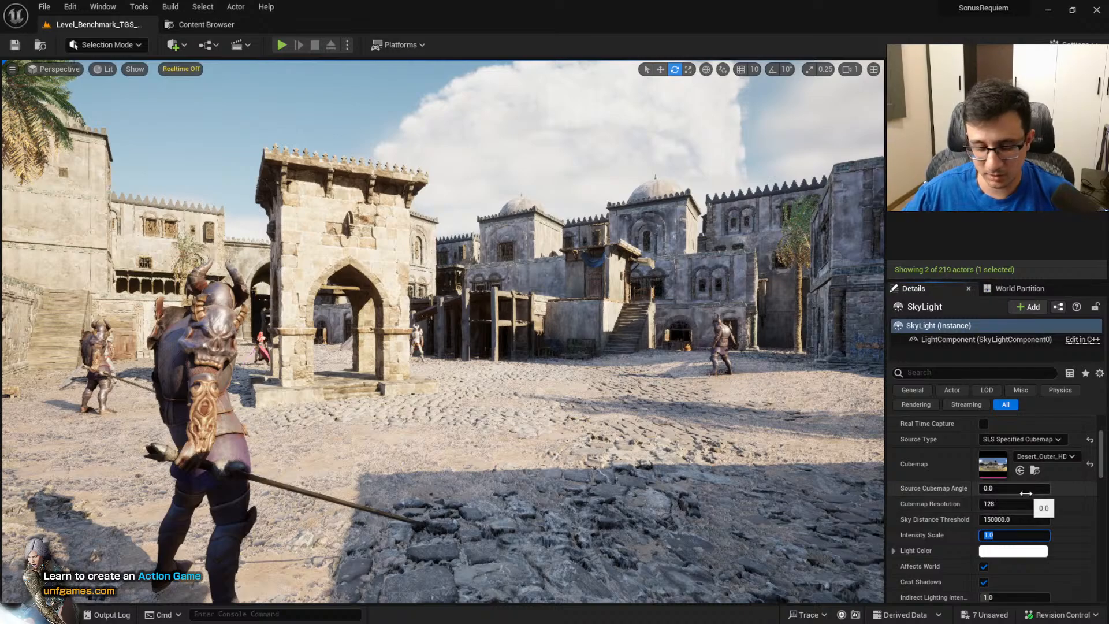
{"action": "type", "text": "0"}
{"action": "key", "text": "Return"}
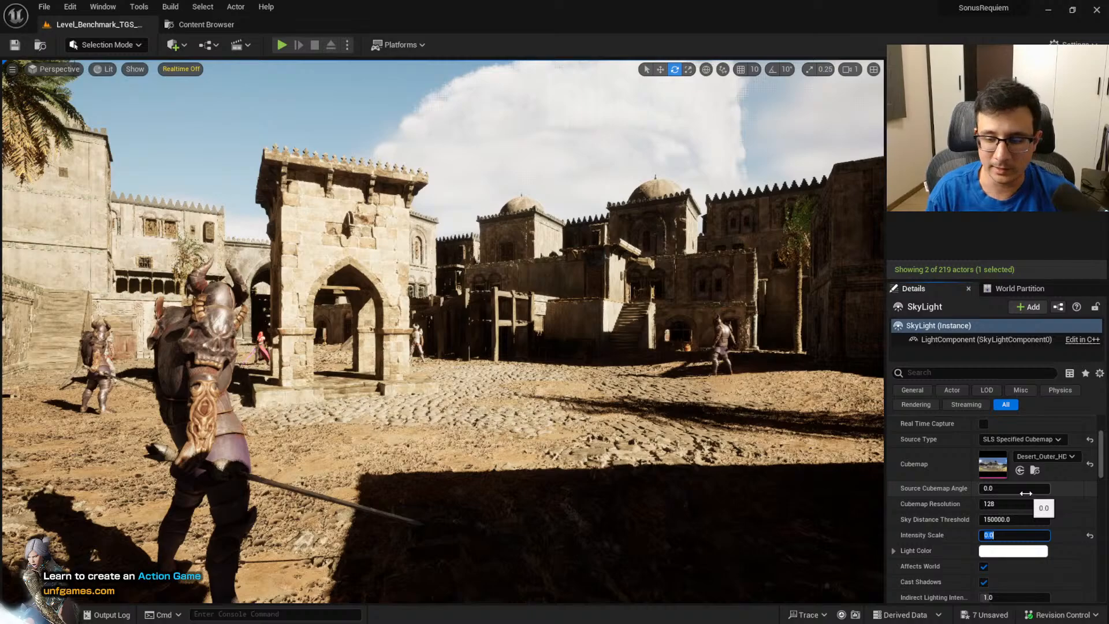
{"action": "type", "text": "0.5"}
{"action": "key", "text": "Return"}
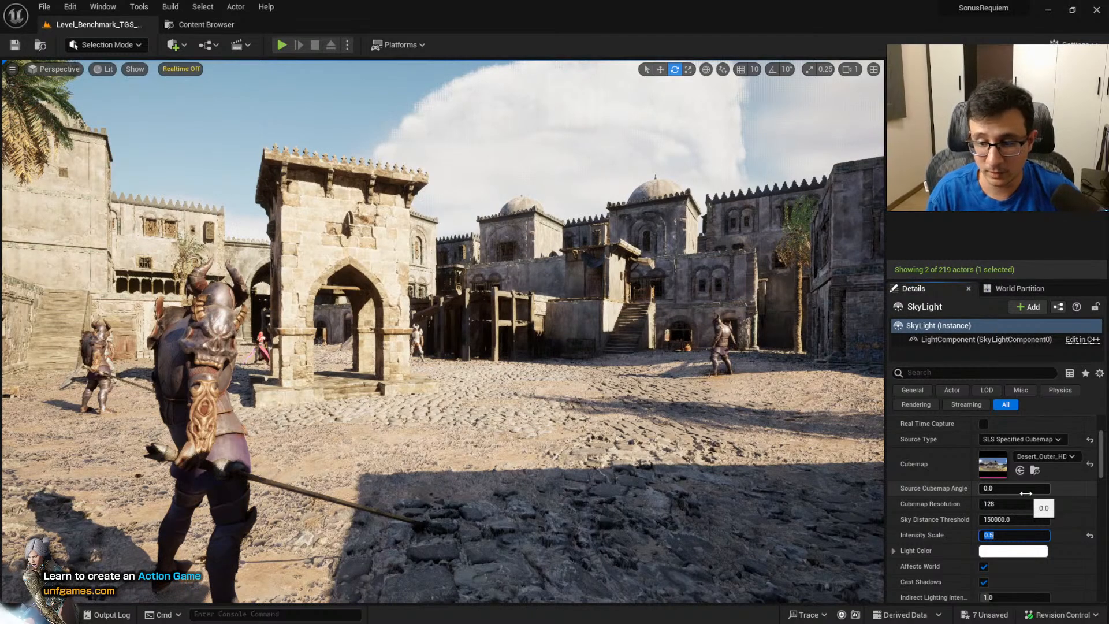
{"action": "type", "text": "1"}
{"action": "key", "text": "Return"}
{"action": "key", "text": "Return"}
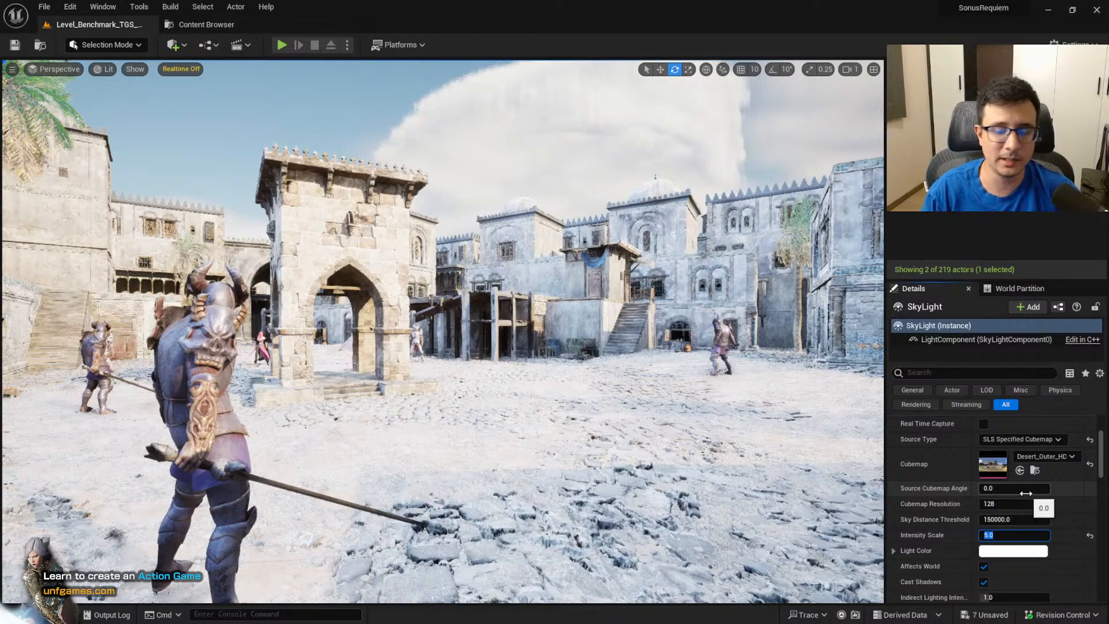
Try the SkyLight's intensity scale at 1 and at 0.3, and view the plaza from behind the warrior
{"action": "type", "text": "1"}
{"action": "key", "text": "Return"}
{"action": "type", "text": "0"}
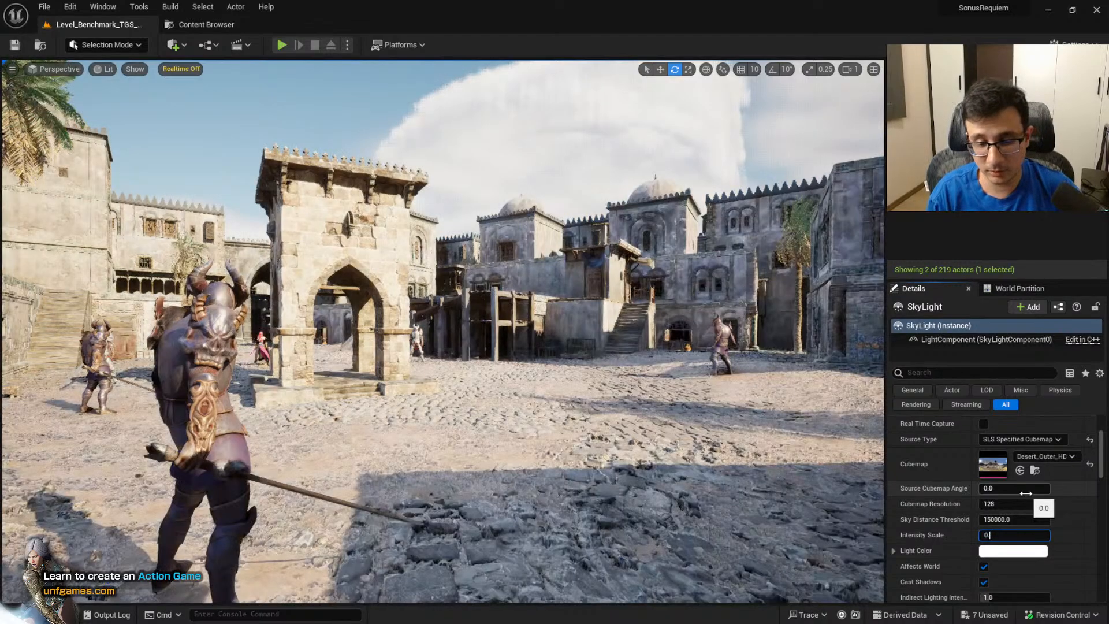
{"action": "type", "text": ".5"}
{"action": "key", "text": "Return"}
{"action": "key", "text": "Return"}
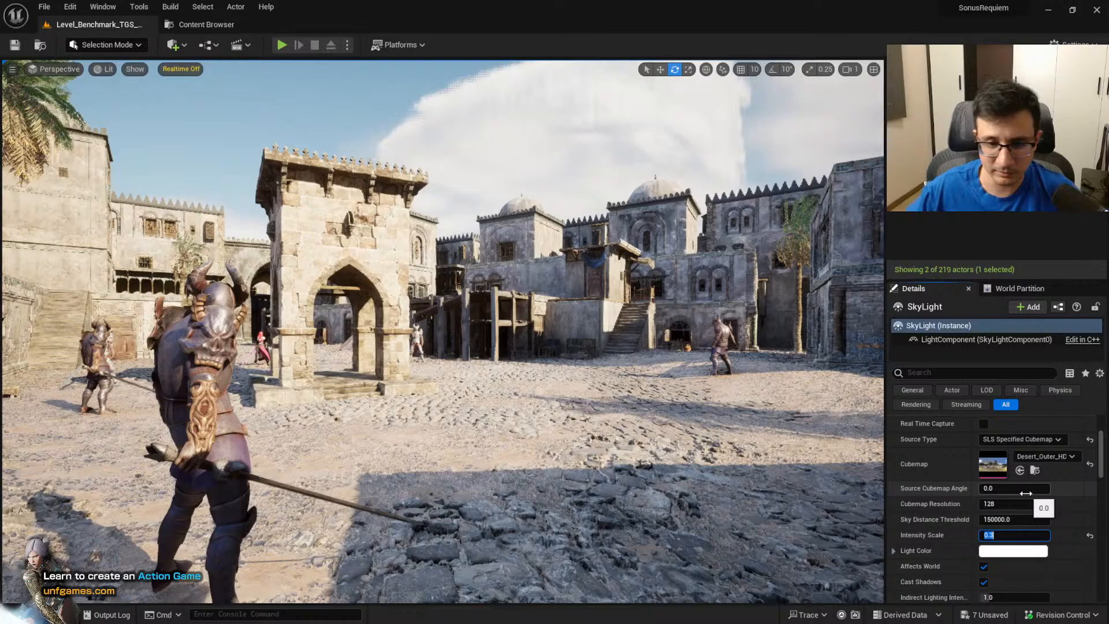
{"action": "right_click_drag", "start_coordinate": [682, 393], "coordinate": [705, 390]}
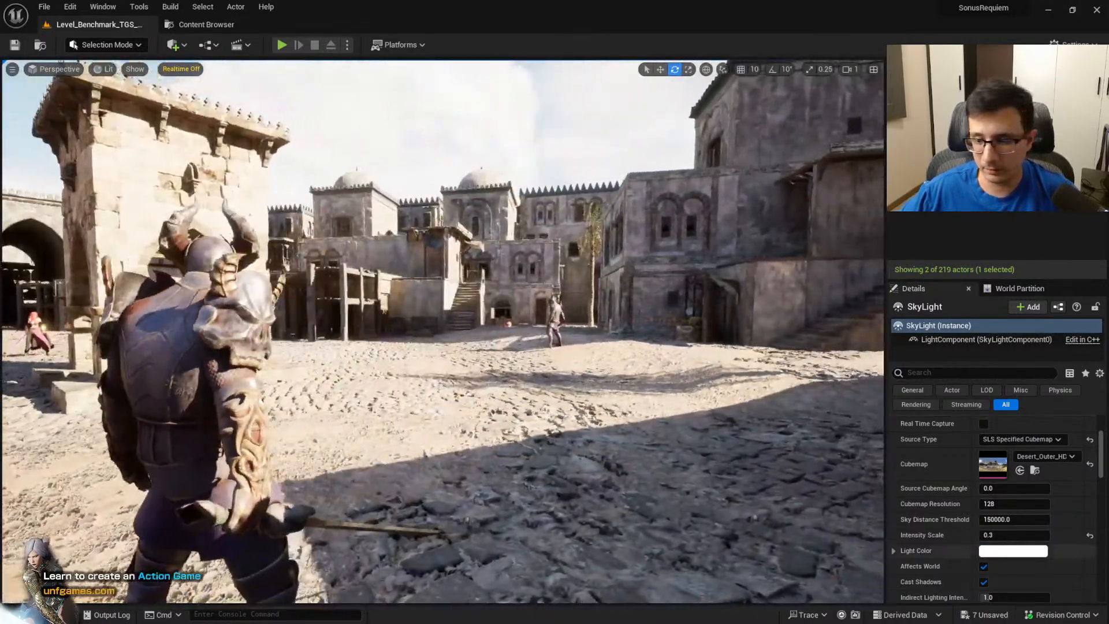
Reset the SkyLight's source type to SLS Captured Scene and enable Real Time Capture
{"action": "left_click", "coordinate": [1090, 440]}
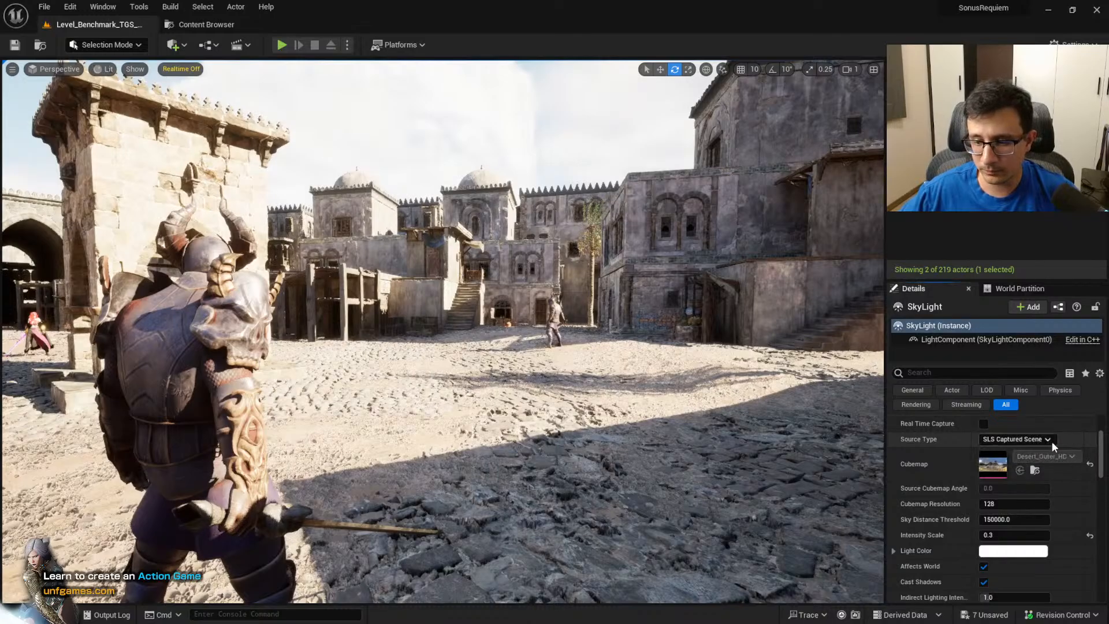
{"action": "left_click", "coordinate": [983, 425]}
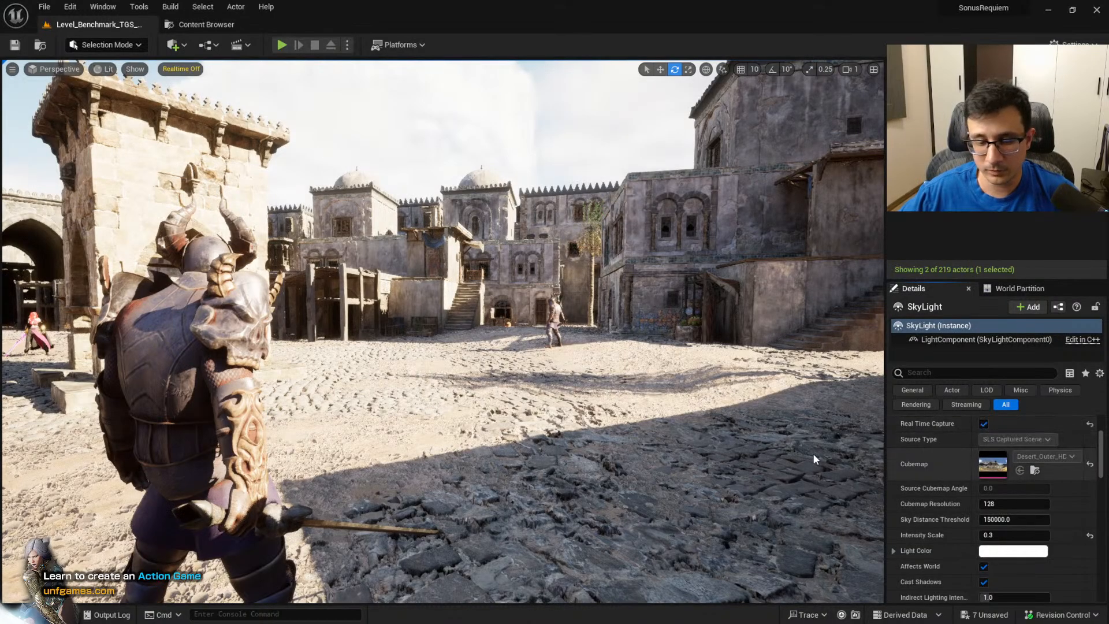
{"action": "right_click_drag", "start_coordinate": [716, 468], "coordinate": [674, 481]}
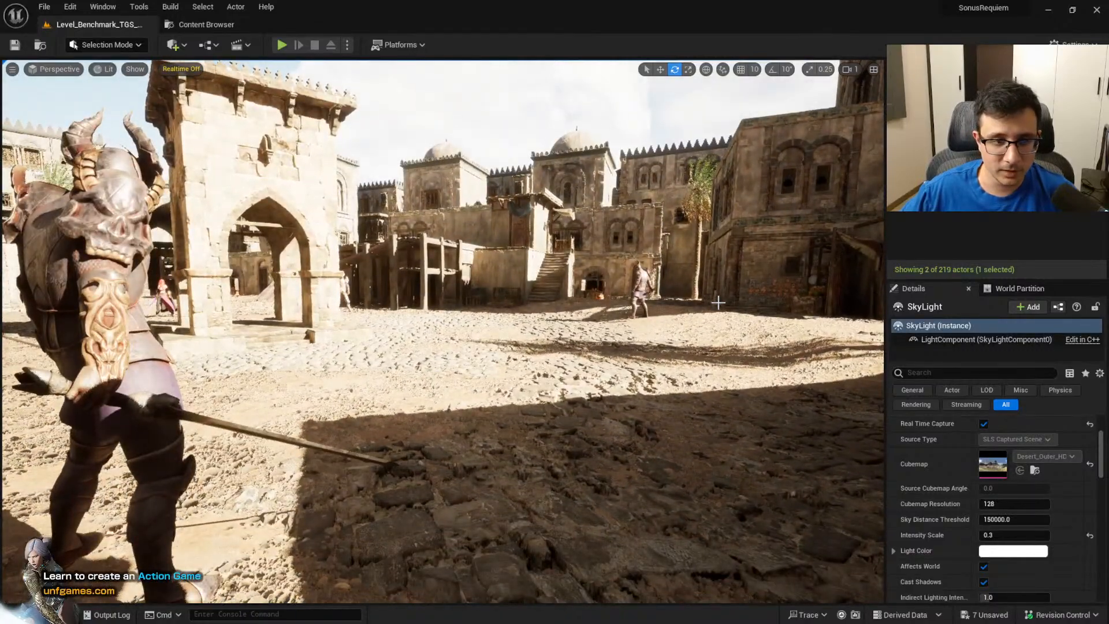
Set the SkyLight's intensity scale to 1 and reframe the plaza with the warrior and the arched tower
{"action": "left_click", "coordinate": [1002, 533]}
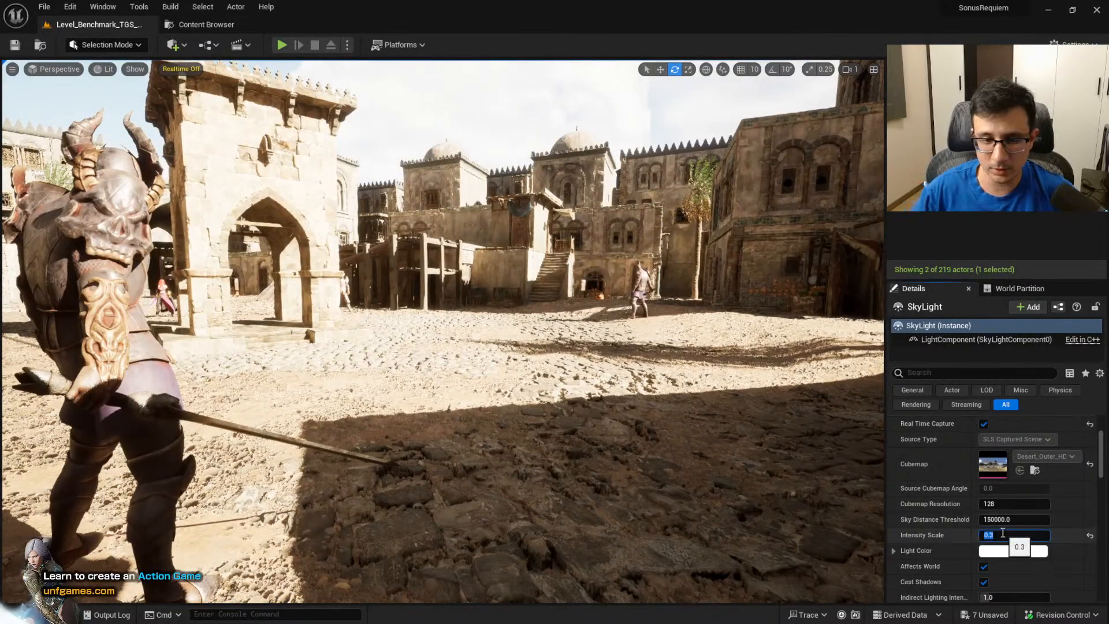
{"action": "type", "text": "1"}
{"action": "key", "text": "Return"}
{"action": "right_click_drag", "start_coordinate": [745, 450], "coordinate": [728, 493]}
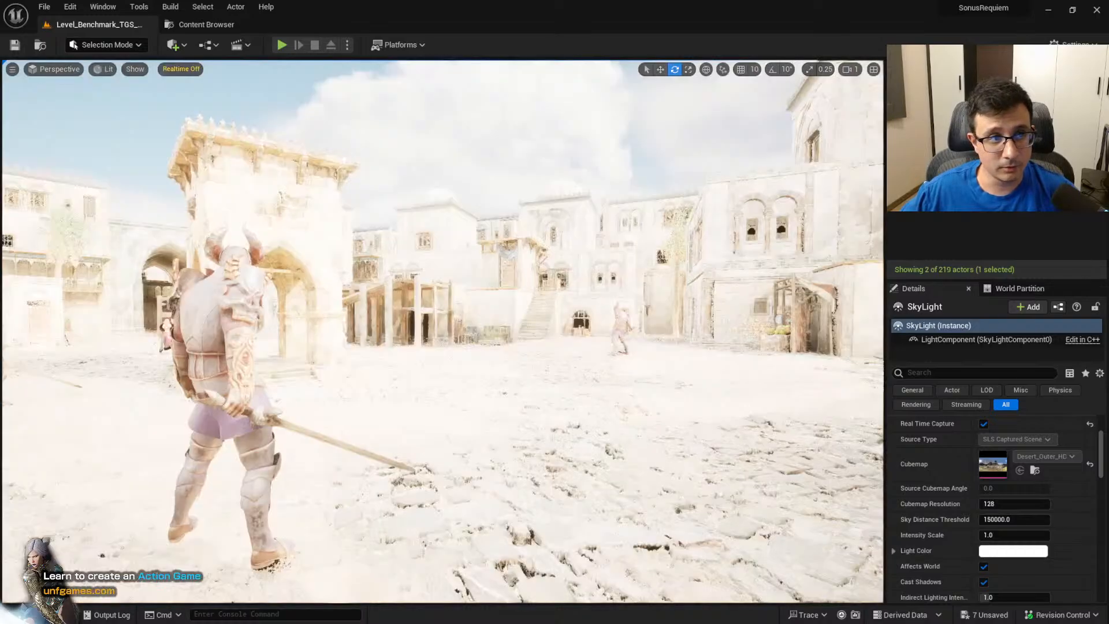
{"action": "right_click_drag", "start_coordinate": [589, 392], "coordinate": [568, 388]}
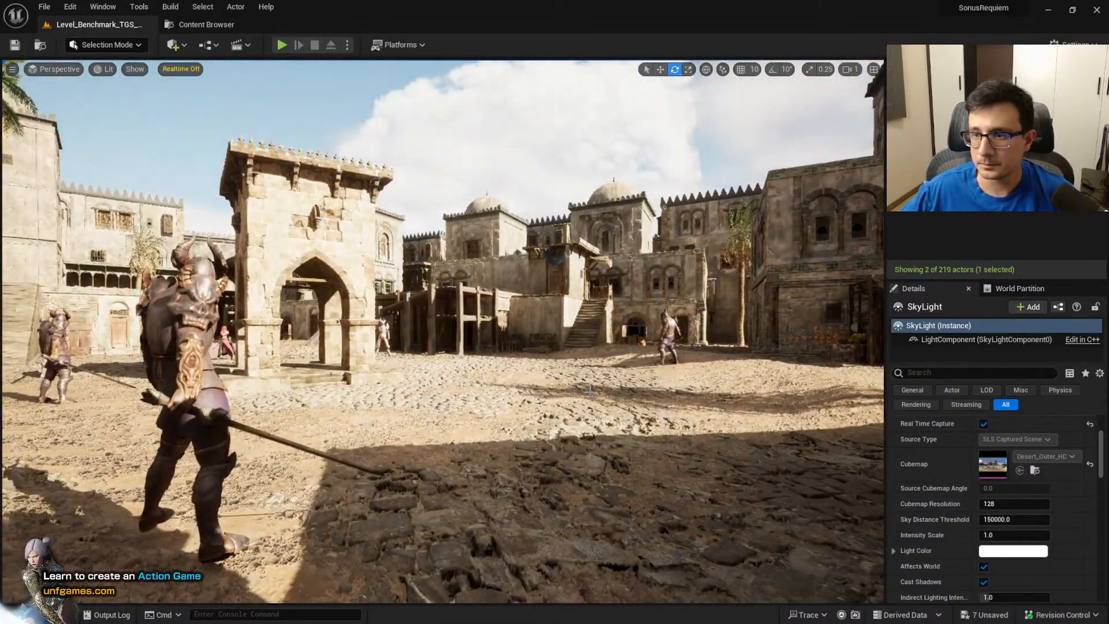
Select the DirectionalLight and try intensities of 1 and 2 lux, settling on 1.5 lux
{"action": "key", "text": "BackSpace"}
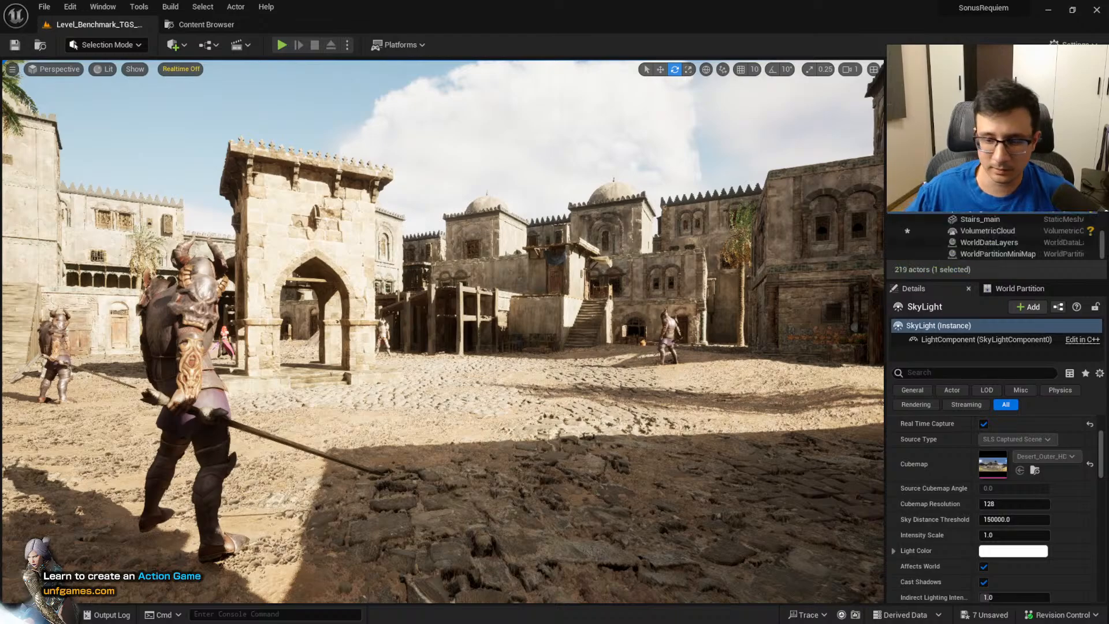
{"action": "type", "text": "post"}
{"action": "left_click", "coordinate": [948, 127]}
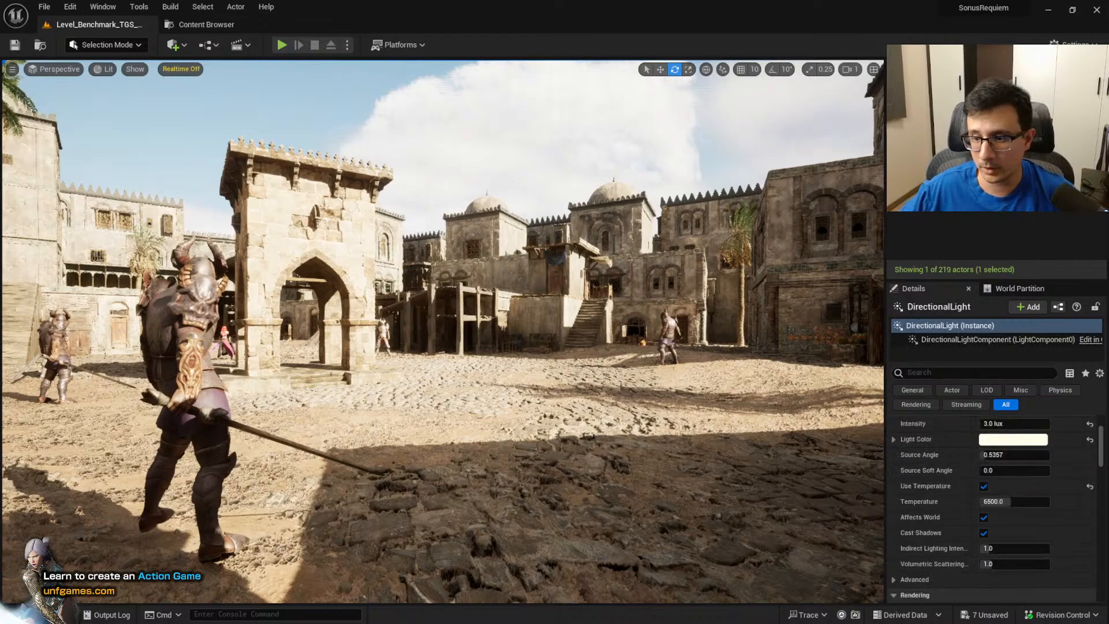
{"action": "left_click", "coordinate": [985, 424]}
{"action": "type", "text": "1"}
{"action": "key", "text": "Return"}
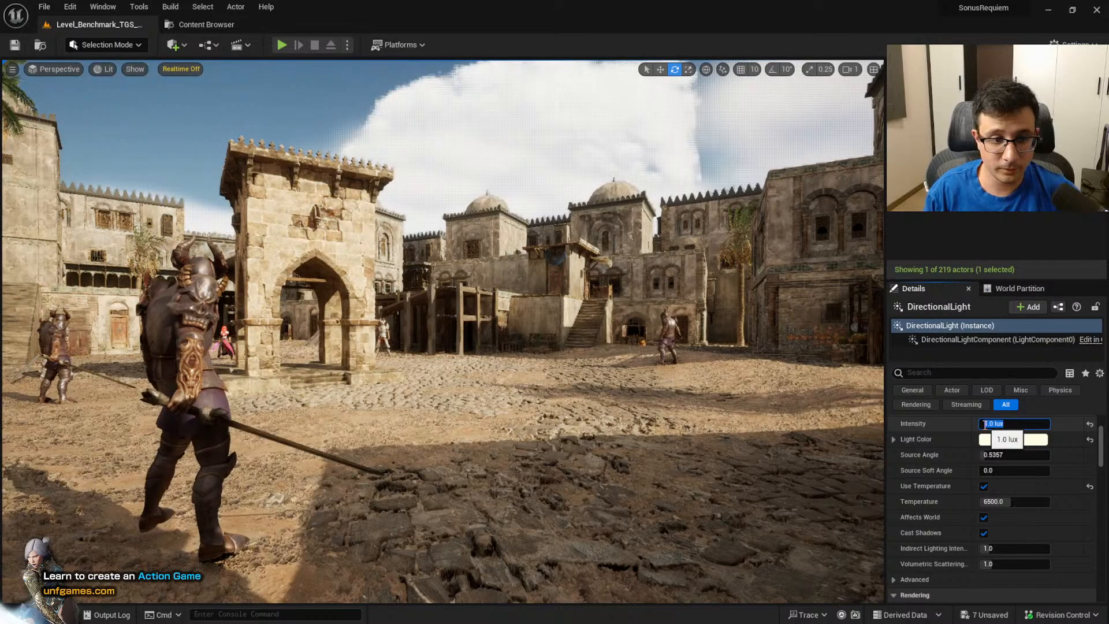
{"action": "type", "text": "2"}
{"action": "key", "text": "Return"}
{"action": "type", "text": "1.5"}
{"action": "key", "text": "Return"}
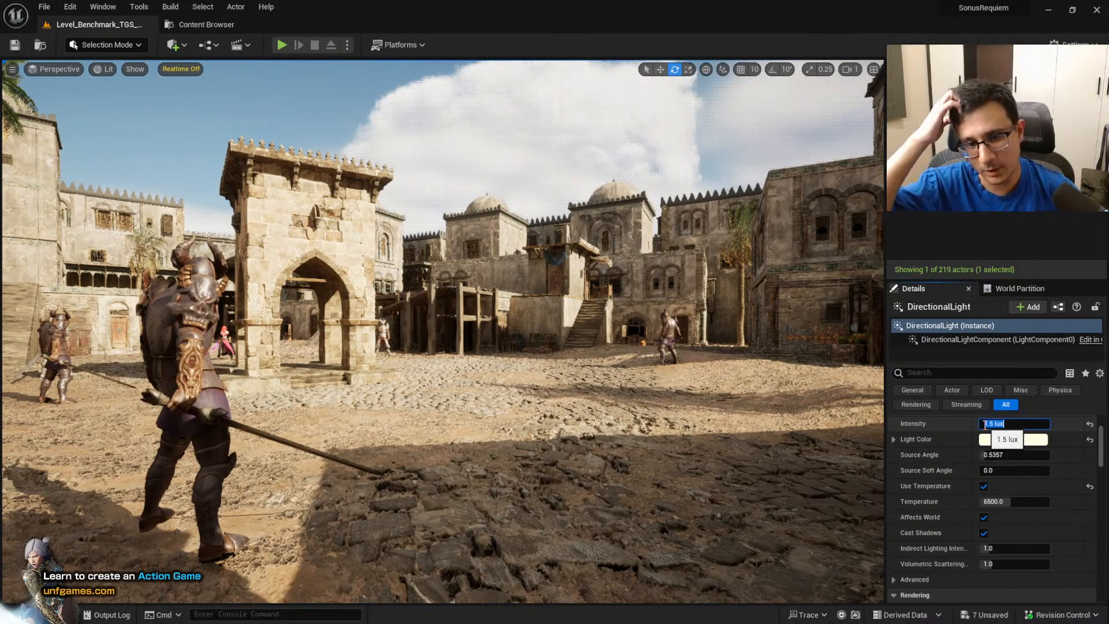
Try a yellow-green light color on the DirectionalLight and discard it
{"action": "left_click", "coordinate": [989, 438]}
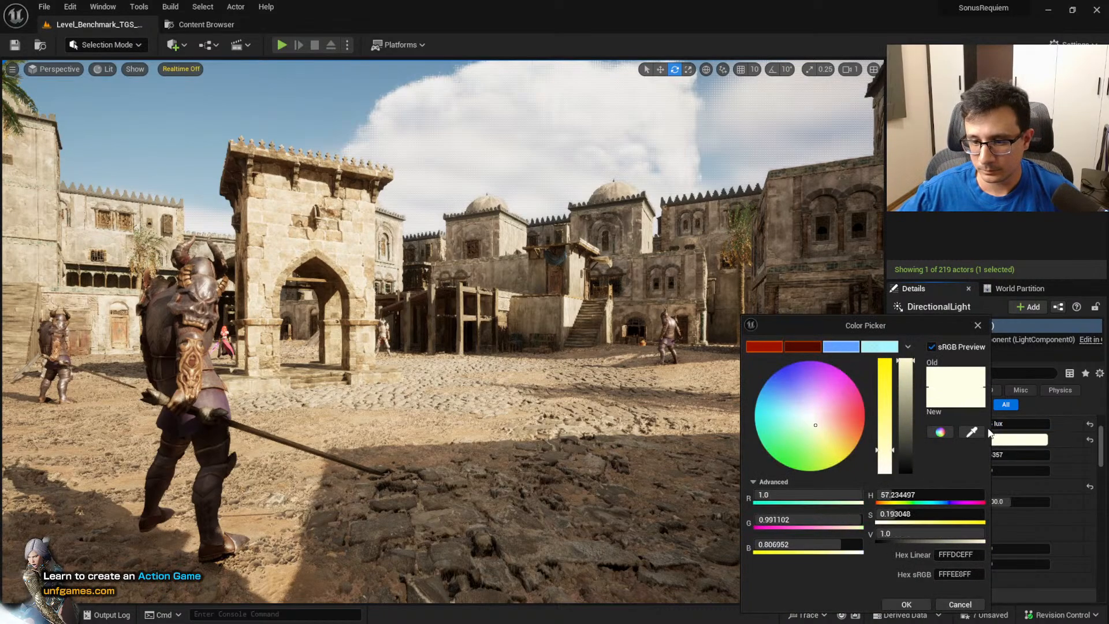
{"action": "left_click_drag", "start_coordinate": [798, 418], "coordinate": [818, 437]}
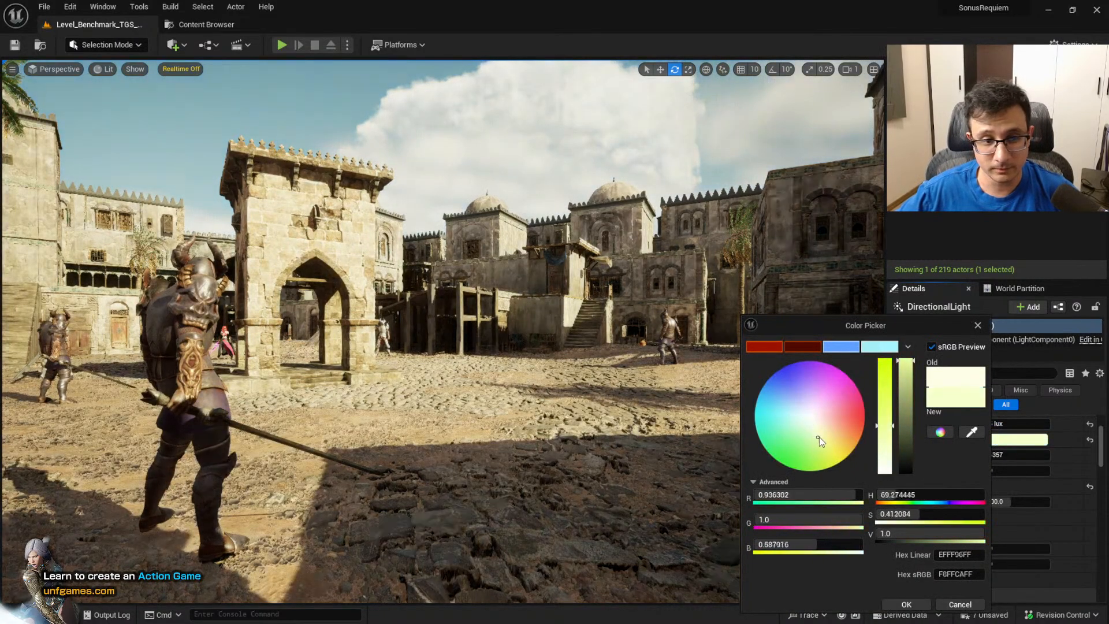
{"action": "left_click", "coordinate": [960, 604]}
Filter the level's actors by "sky" and select the SkyLight
{"action": "left_click", "coordinate": [917, 84]}
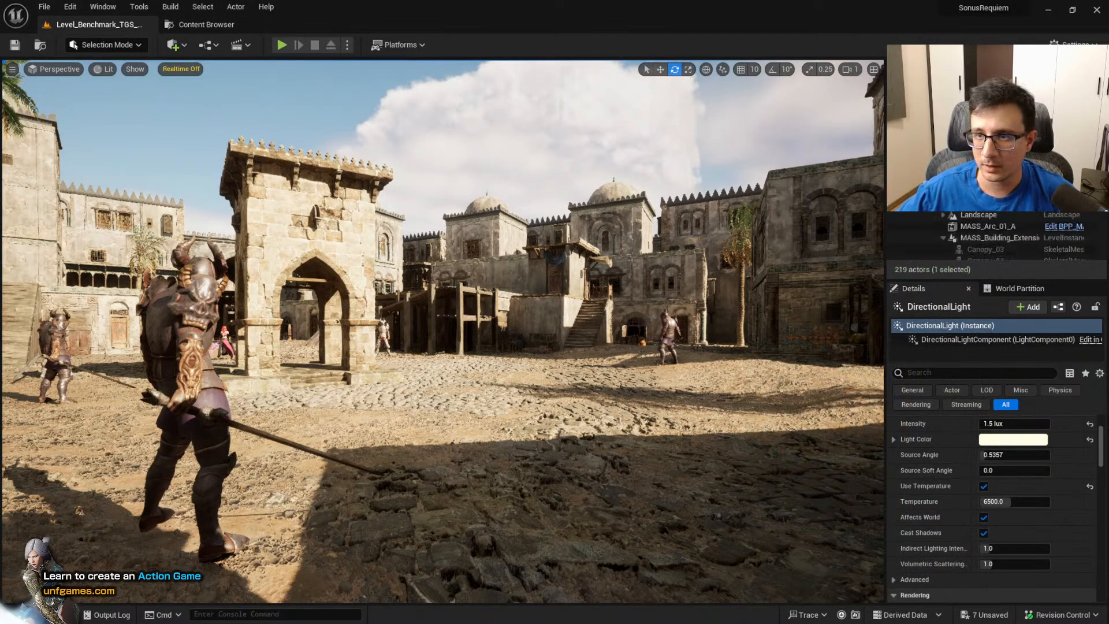
{"action": "type", "text": "sky"}
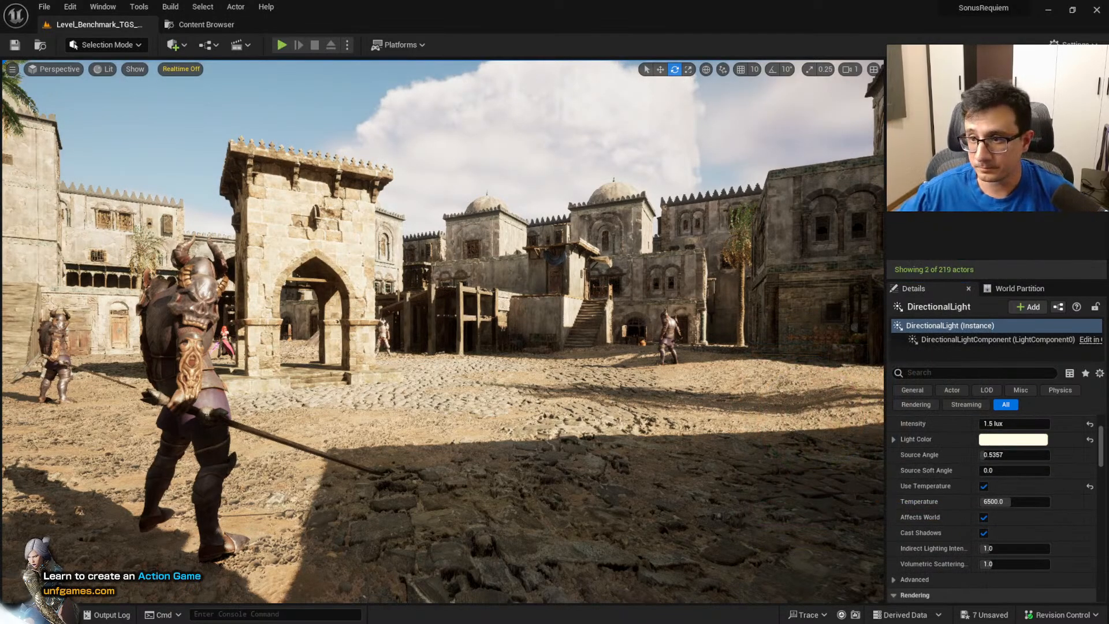
{"action": "left_click", "coordinate": [935, 139]}
{"action": "scroll", "coordinate": [1008, 532], "scroll_direction": "down", "scroll_amount": 1}
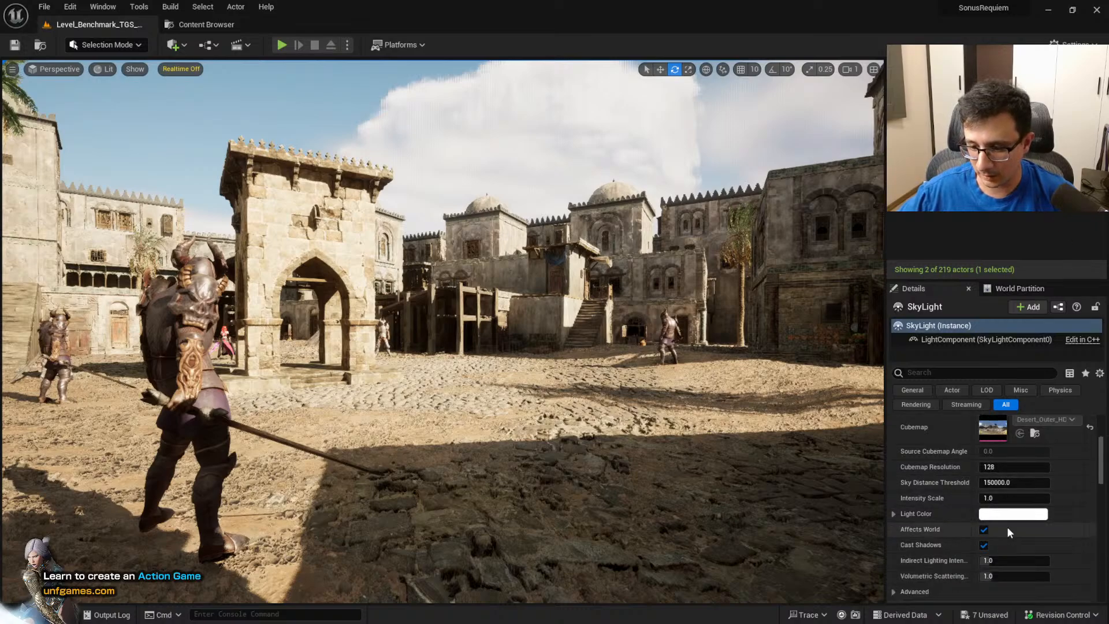
Try an indirect lighting intensity of 5 on the SkyLight and reset it to the default
{"action": "scroll", "coordinate": [1009, 532], "scroll_direction": "down", "scroll_amount": 3}
{"action": "left_click", "coordinate": [1018, 484]}
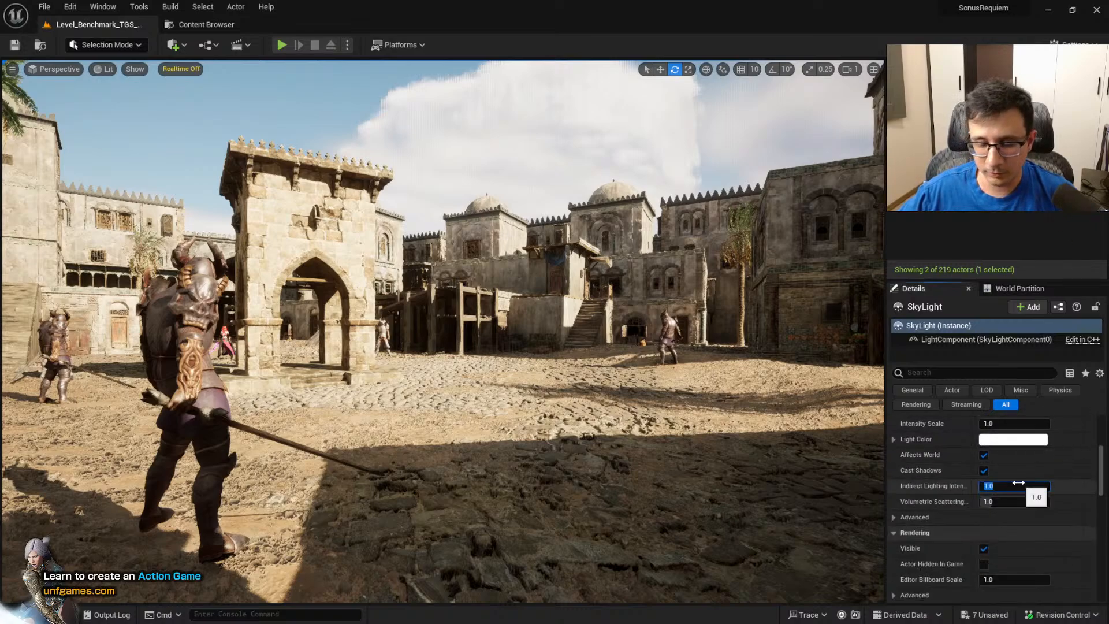
{"action": "key", "text": "Return"}
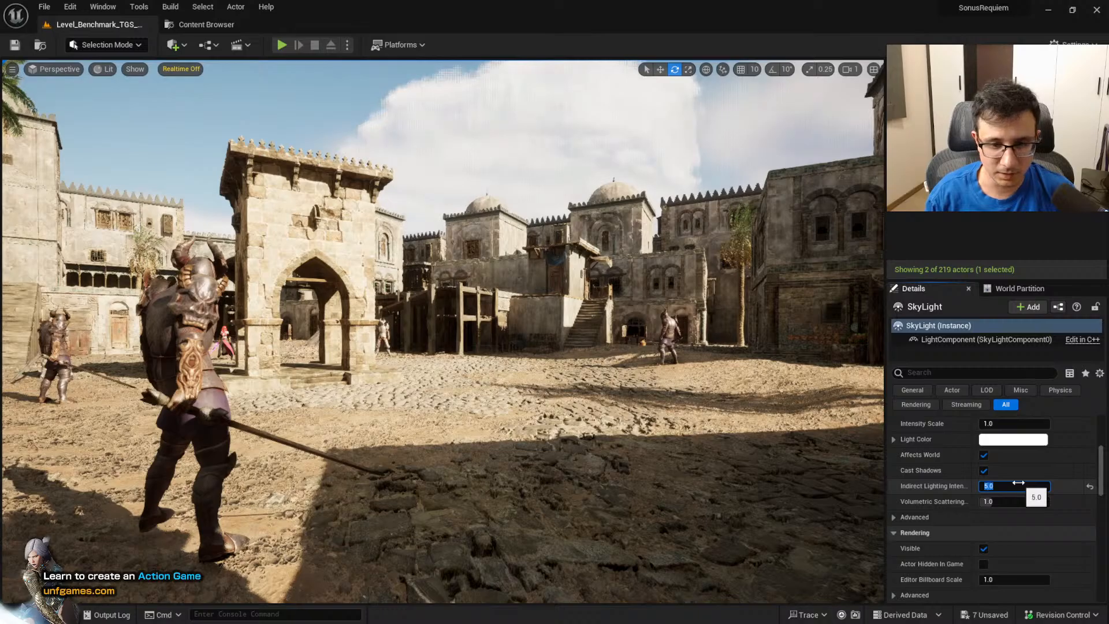
{"action": "right_click_drag", "start_coordinate": [809, 451], "coordinate": [815, 487]}
{"action": "left_click", "coordinate": [1090, 485]}
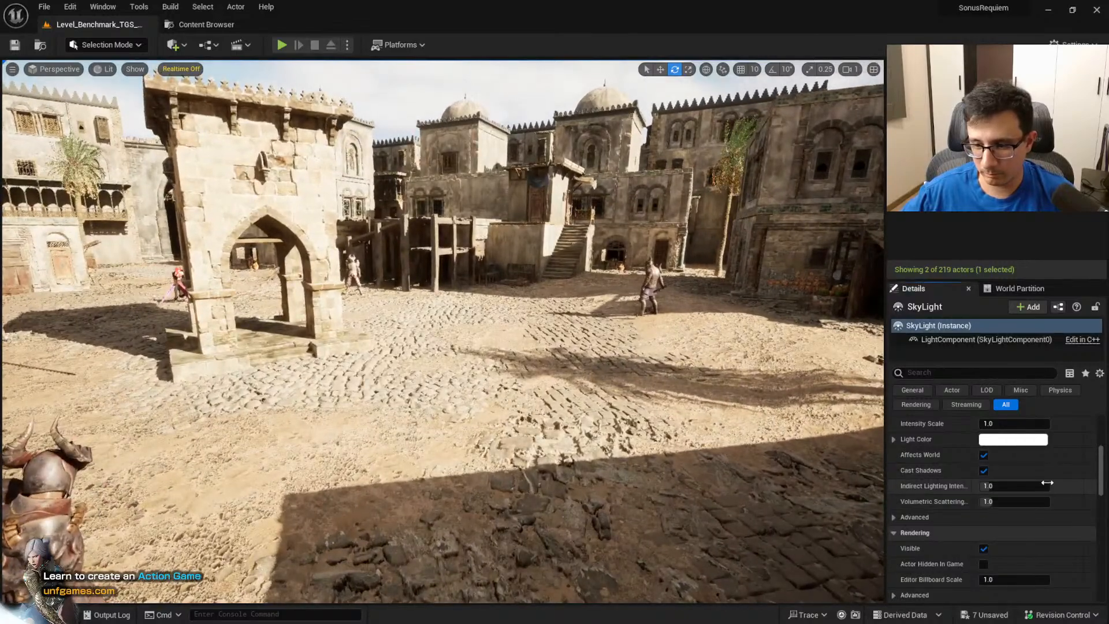
Try a light cyan as the SkyLight's light color
{"action": "scroll", "coordinate": [1020, 501], "scroll_direction": "up", "scroll_amount": 2}
{"action": "left_click", "coordinate": [1019, 496]}
{"action": "left_click_drag", "start_coordinate": [821, 412], "coordinate": [787, 408]}
{"action": "left_click", "coordinate": [924, 604]}
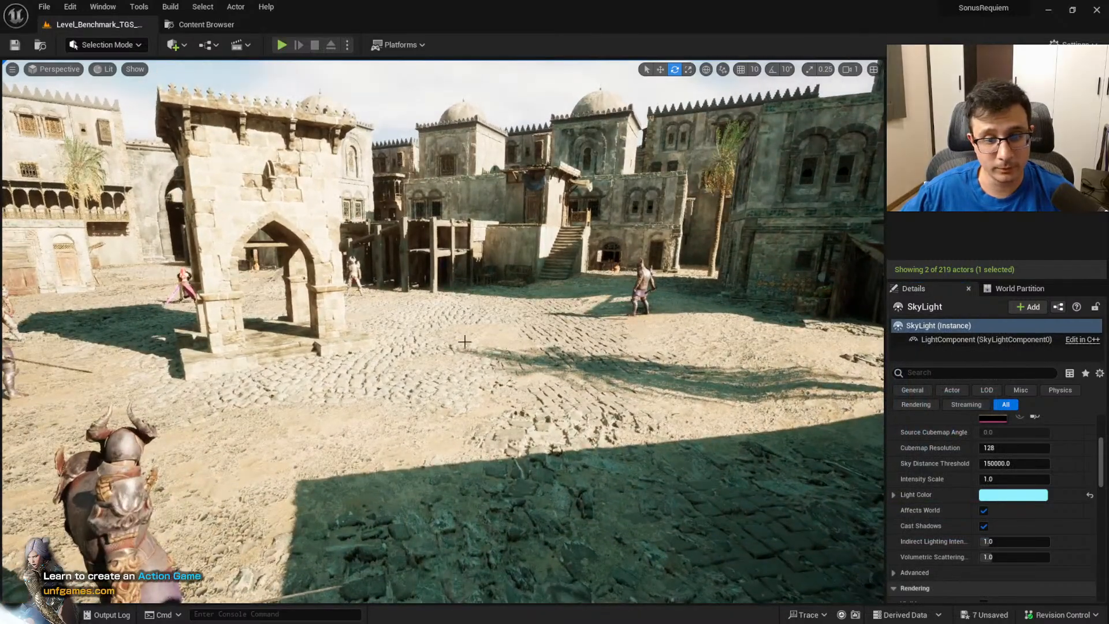
Turn on realtime rendering in the viewport and reset the SkyLight's light color to white
{"action": "left_click", "coordinate": [180, 70]}
{"action": "left_click", "coordinate": [1090, 496]}
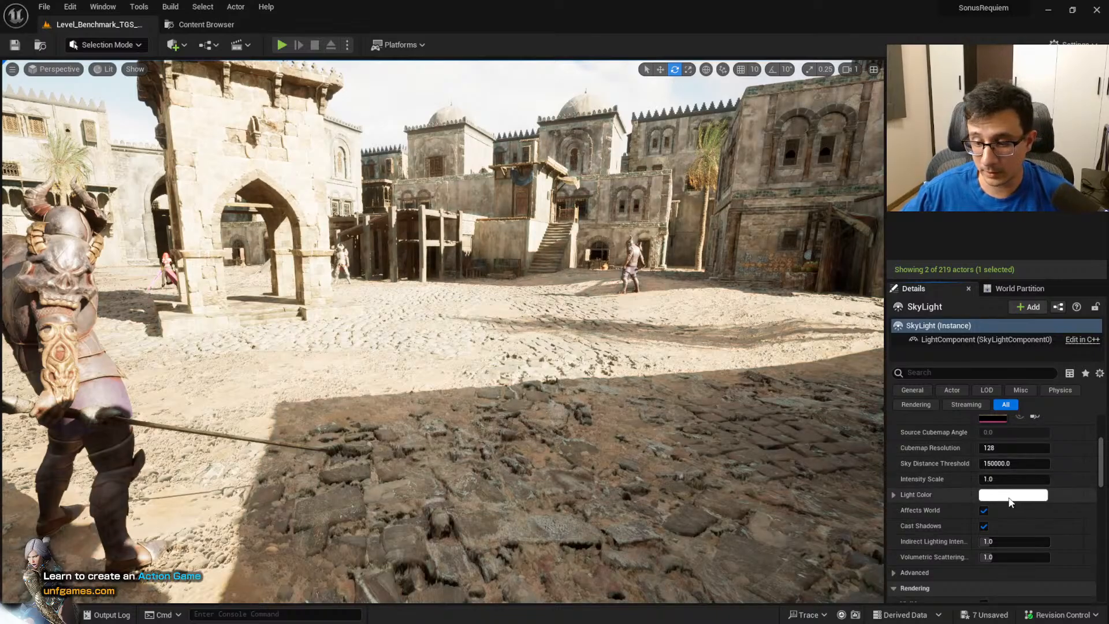
{"action": "right_click_drag", "start_coordinate": [687, 501], "coordinate": [752, 505]}
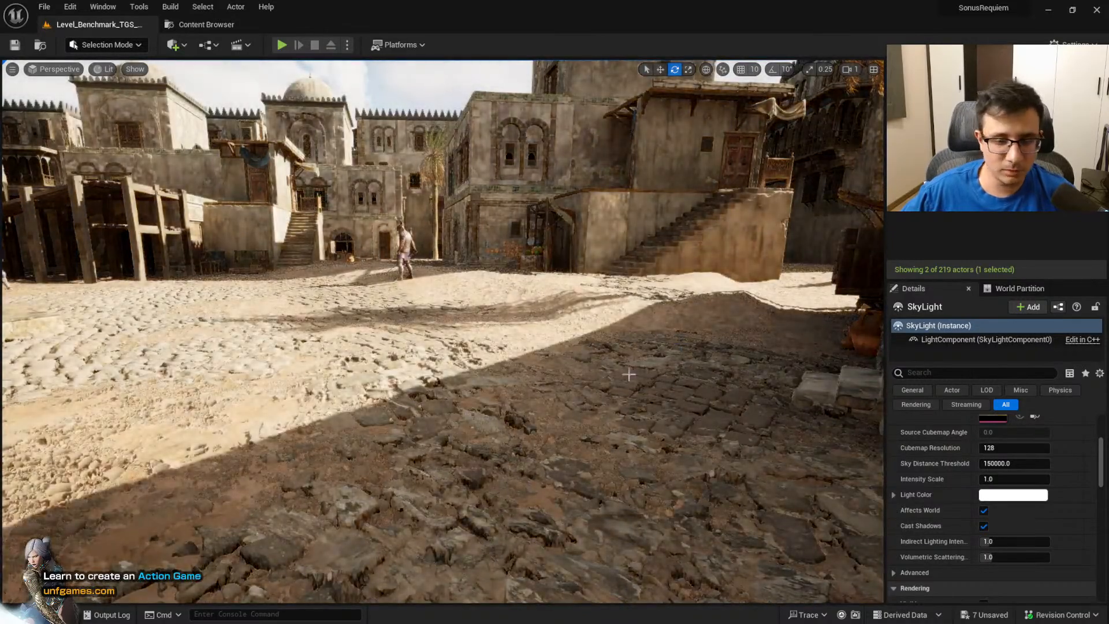
Set the SkyLight's light color to a soft blue, hex sRGB 9AC9FFFF, while checking the plaza's shadows
{"action": "left_click", "coordinate": [1013, 495]}
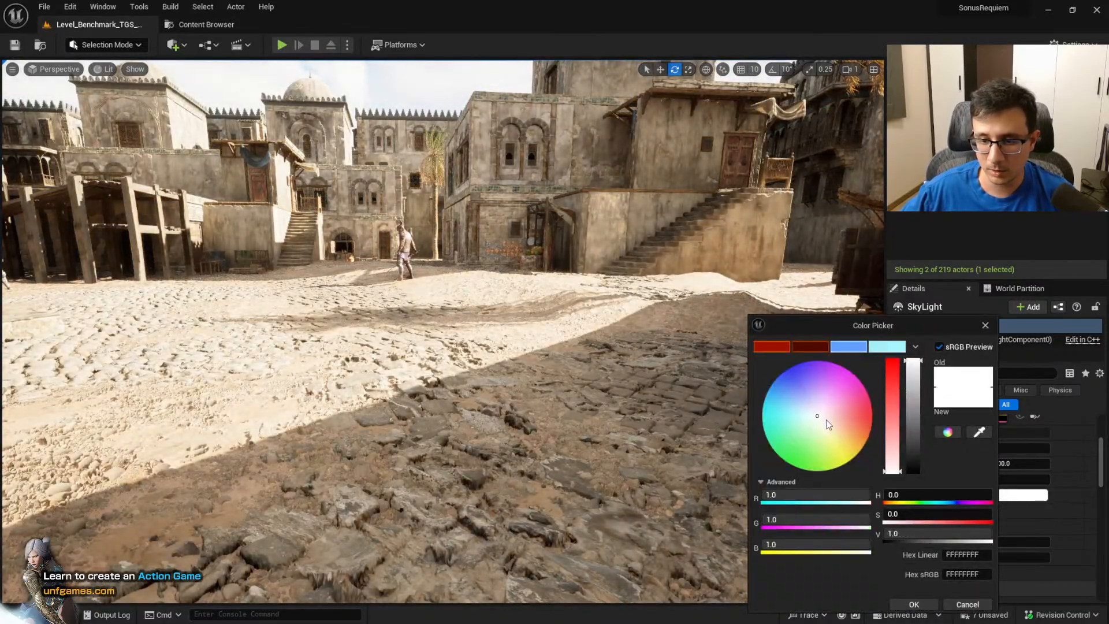
{"action": "left_click_drag", "start_coordinate": [920, 328], "coordinate": [722, 275]}
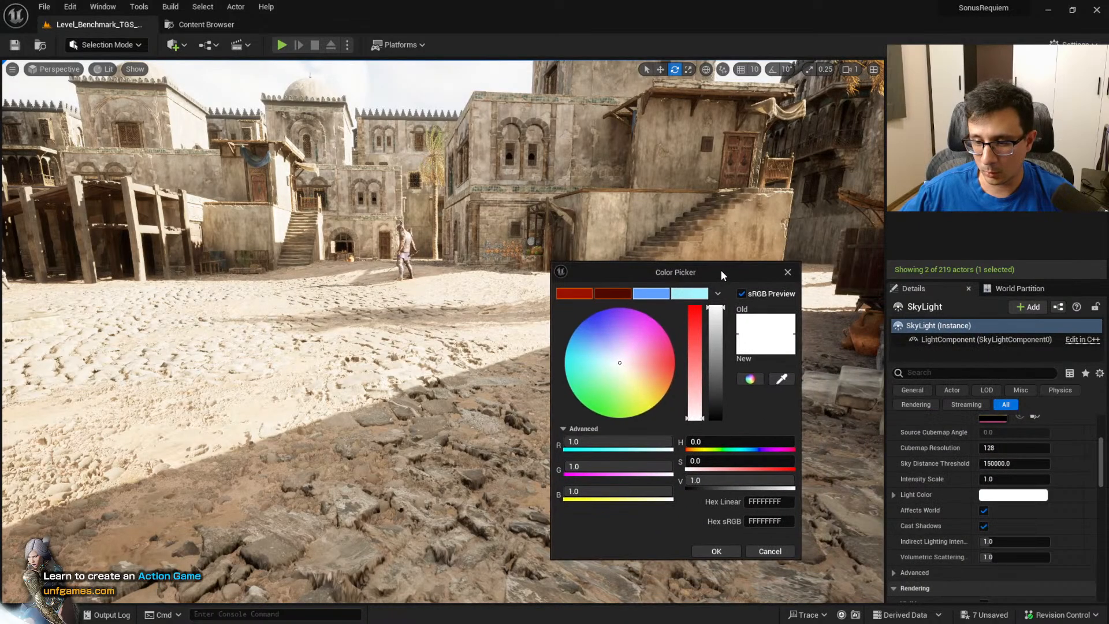
{"action": "left_click", "coordinate": [596, 343]}
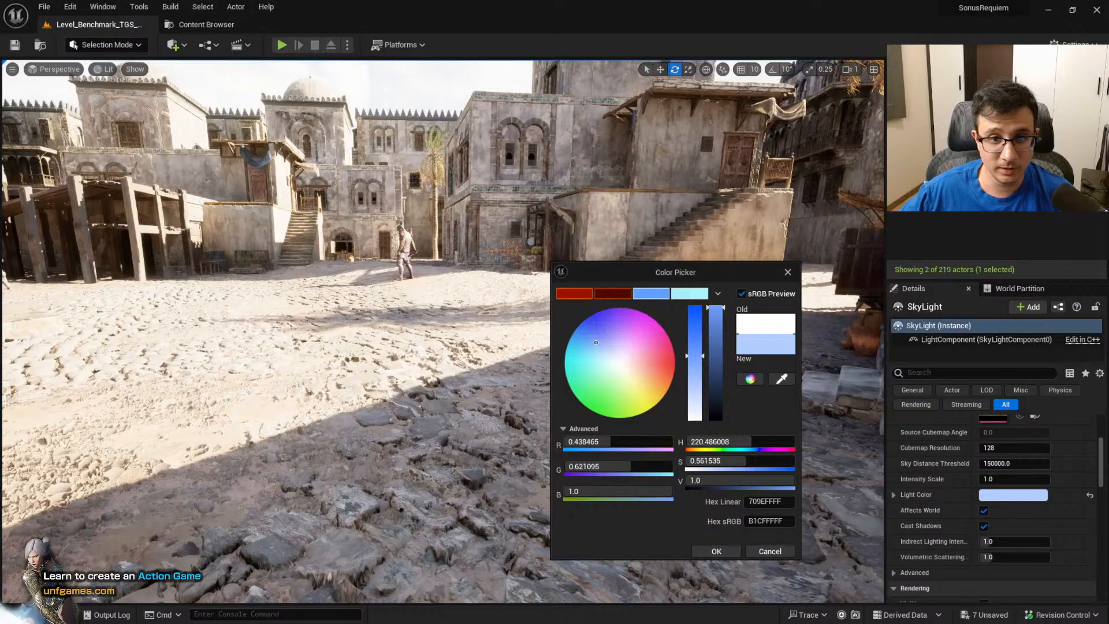
{"action": "right_click_drag", "start_coordinate": [456, 407], "coordinate": [408, 386]}
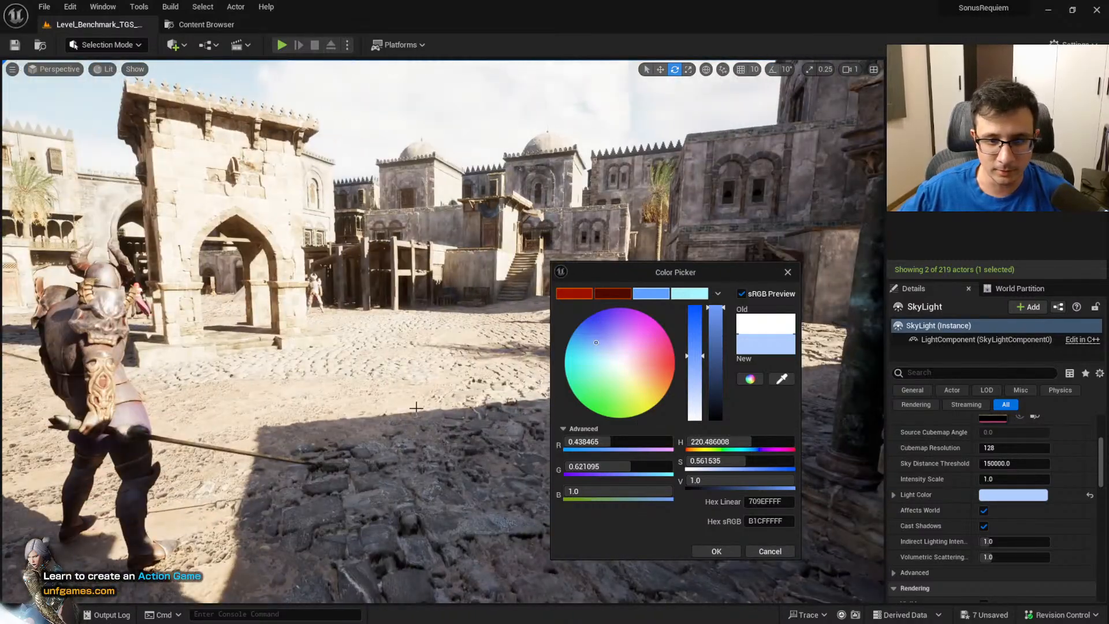
{"action": "right_click_drag", "start_coordinate": [508, 398], "coordinate": [545, 401]}
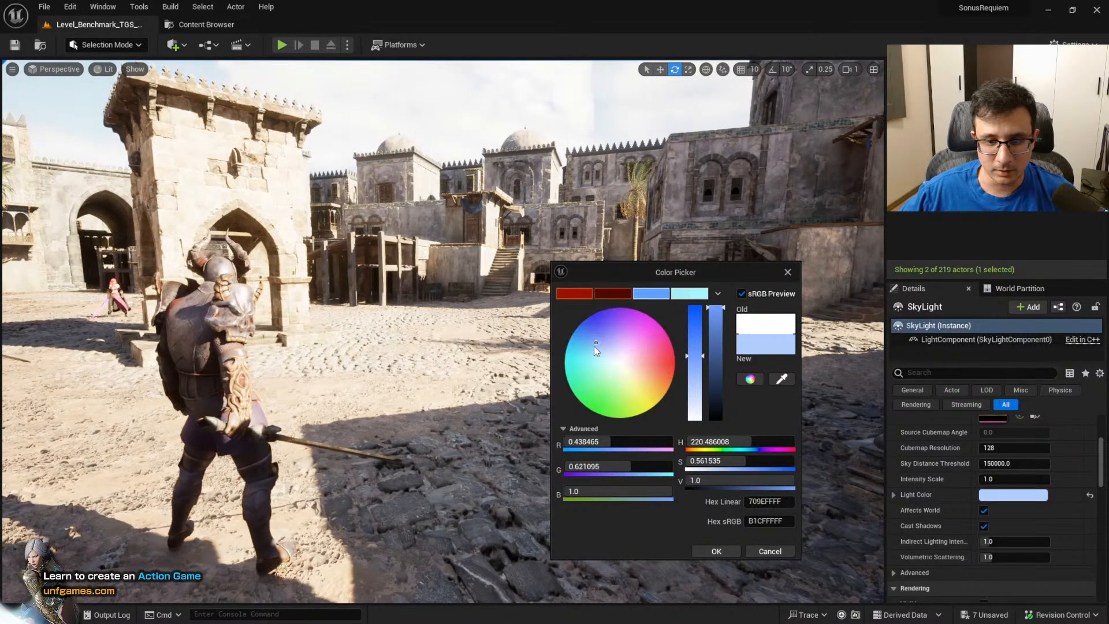
{"action": "mouse_move", "coordinate": [595, 343]}
{"action": "left_mouse_down"}
{"action": "mouse_move", "coordinate": [592, 334]}
{"action": "mouse_move", "coordinate": [657, 380]}
{"action": "mouse_move", "coordinate": [590, 341]}
{"action": "left_mouse_up"}
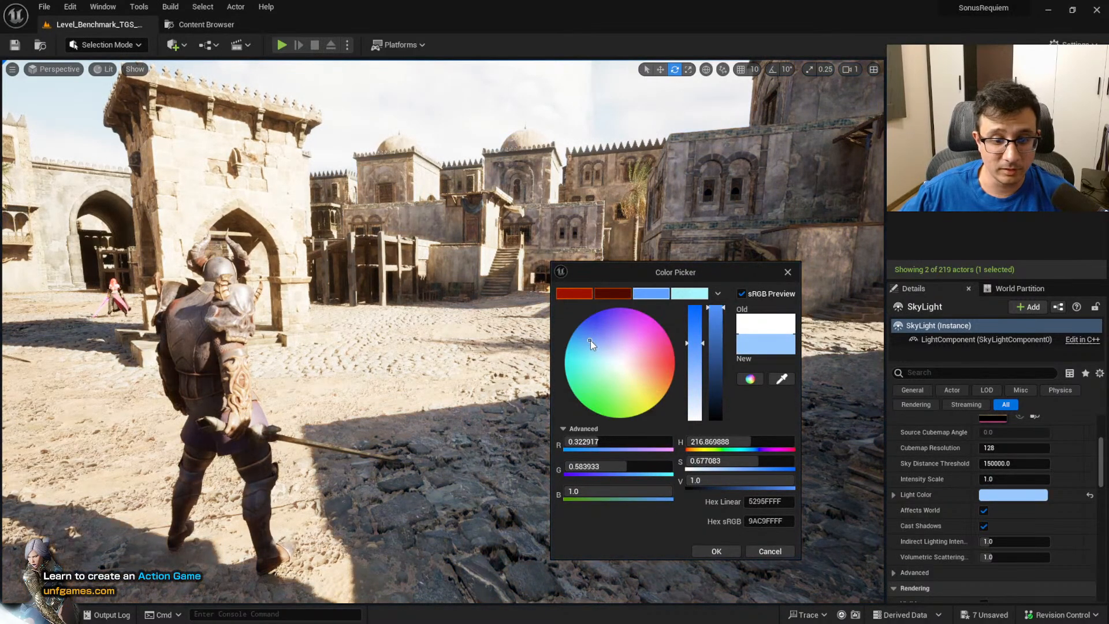
{"action": "left_click", "coordinate": [715, 550]}
{"action": "right_click_drag", "start_coordinate": [685, 476], "coordinate": [698, 475]}
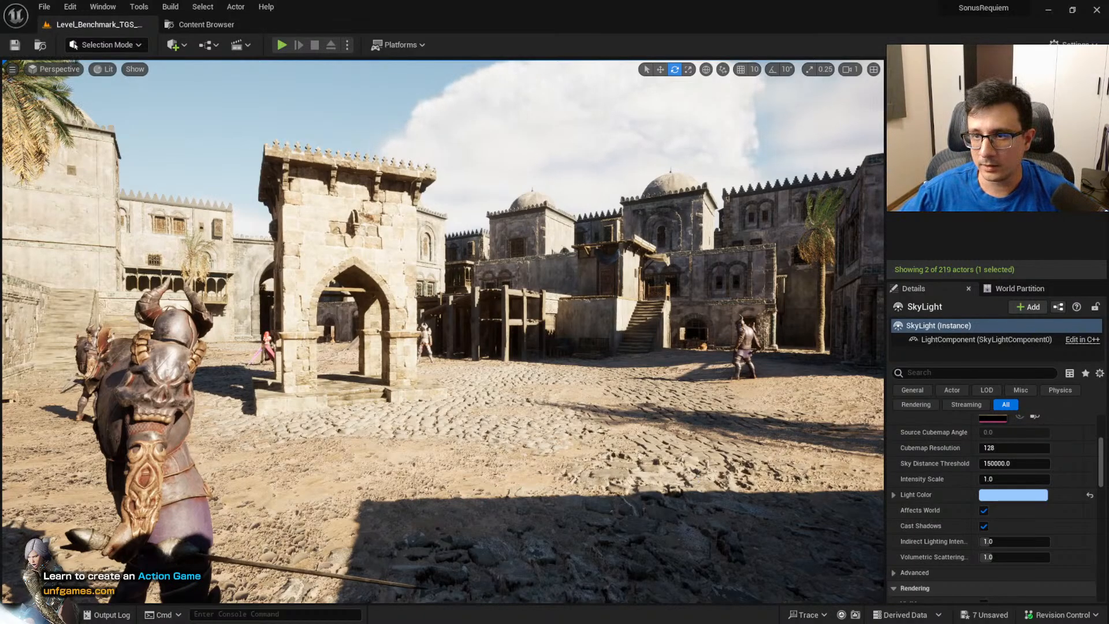
Try a different Rayleigh scattering scale on the SkyAtmosphere and undo the change
{"action": "left_click", "coordinate": [921, 86]}
{"action": "type", "text": "sky"}
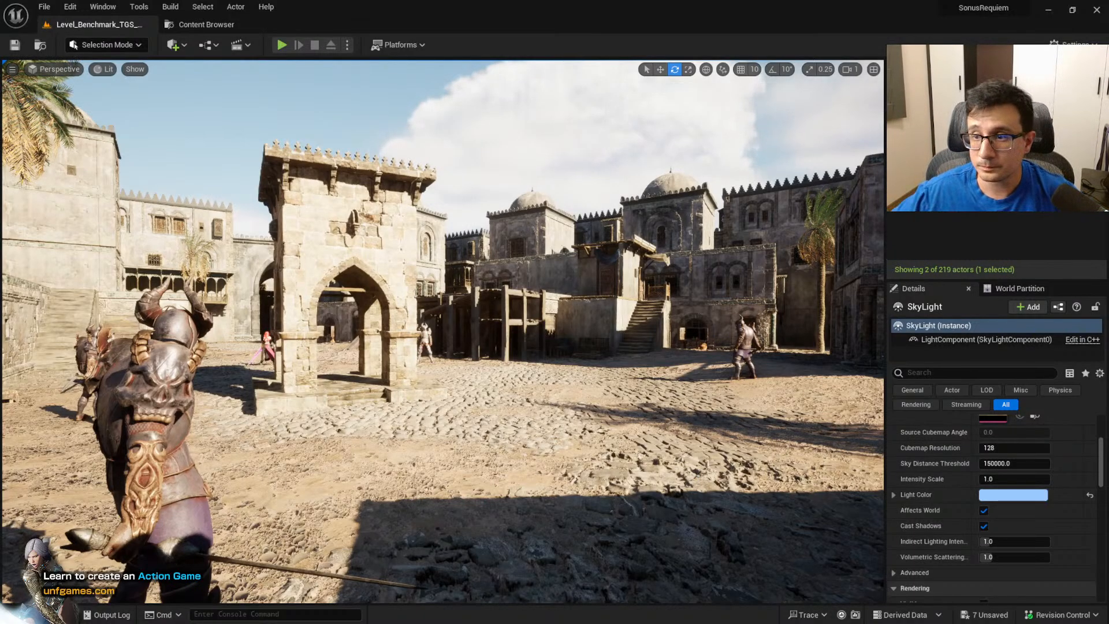
{"action": "left_click", "coordinate": [962, 143]}
{"action": "scroll", "coordinate": [1034, 491], "scroll_direction": "up", "scroll_amount": 4}
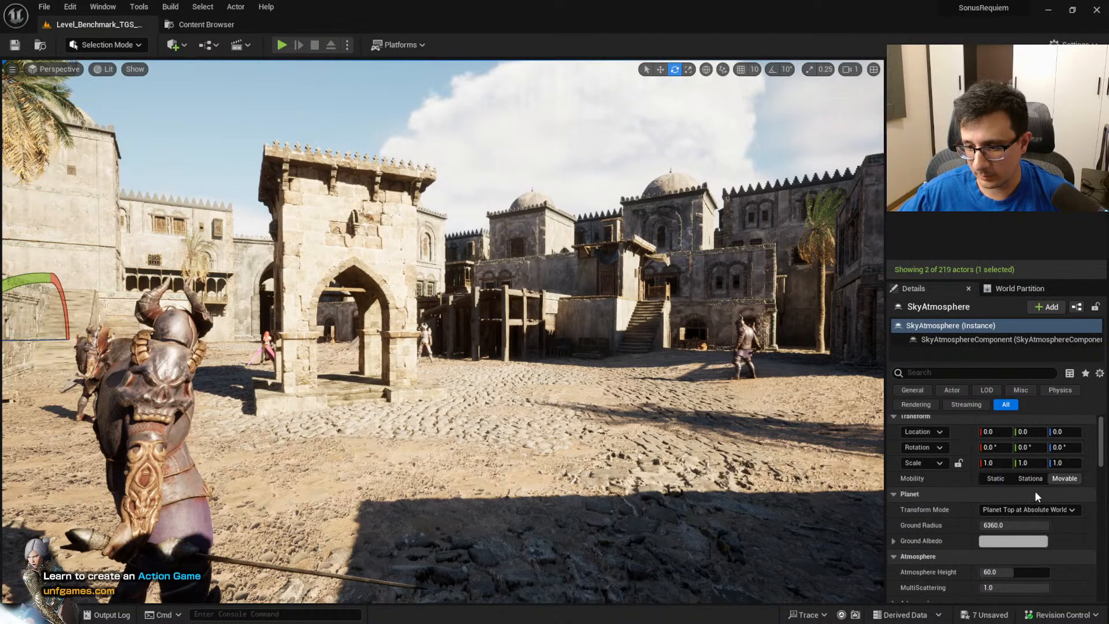
{"action": "scroll", "coordinate": [1037, 491], "scroll_direction": "down", "scroll_amount": 4}
{"action": "scroll", "coordinate": [1038, 490], "scroll_direction": "up", "scroll_amount": 5}
{"action": "scroll", "coordinate": [1048, 488], "scroll_direction": "down", "scroll_amount": 4}
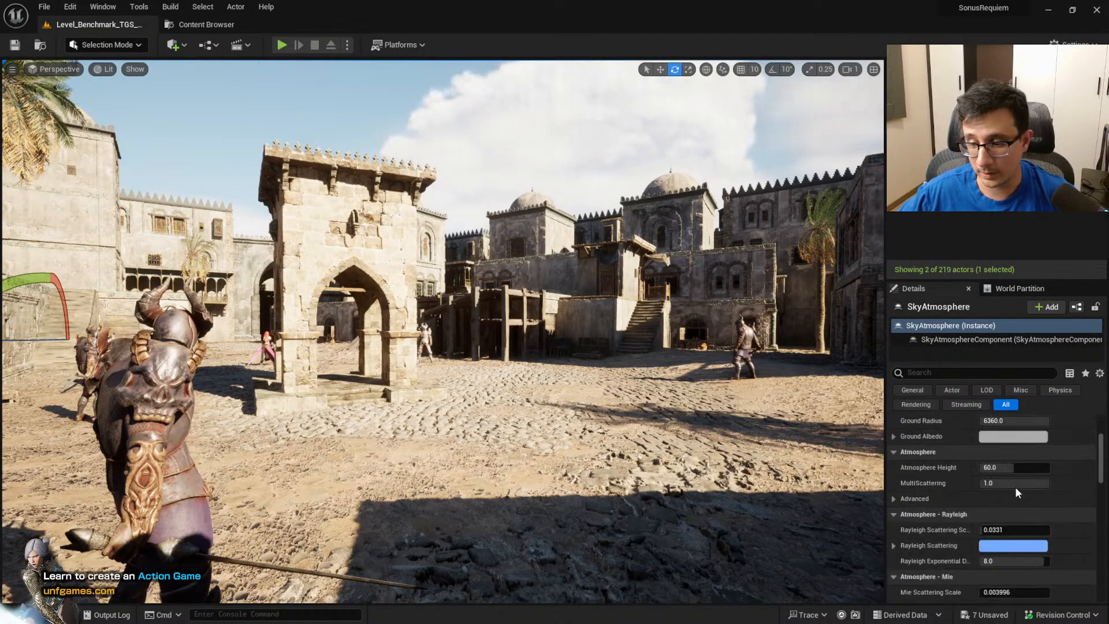
{"action": "left_click_drag", "start_coordinate": [997, 530], "coordinate": [1049, 498]}
{"action": "key", "text": "ctrl+z"}
Try an absorption scale of 0.2 on the SkyAtmosphere and undo it
{"action": "scroll", "coordinate": [1047, 515], "scroll_direction": "down", "scroll_amount": 1}
{"action": "scroll", "coordinate": [1075, 470], "scroll_direction": "down", "scroll_amount": 6}
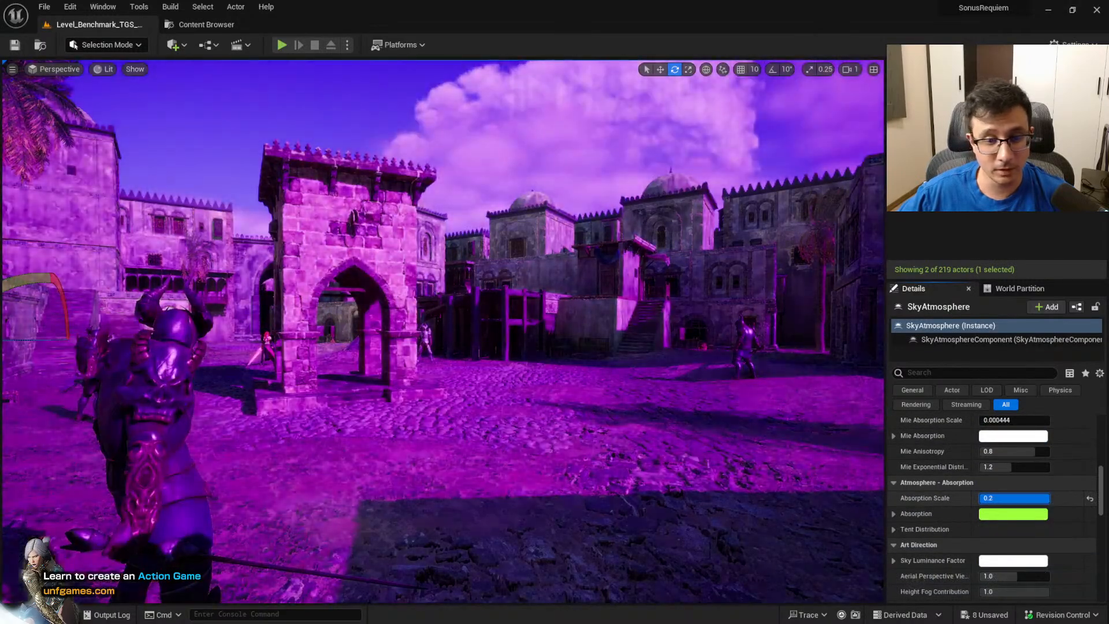
{"action": "key", "text": "ctrl+z"}
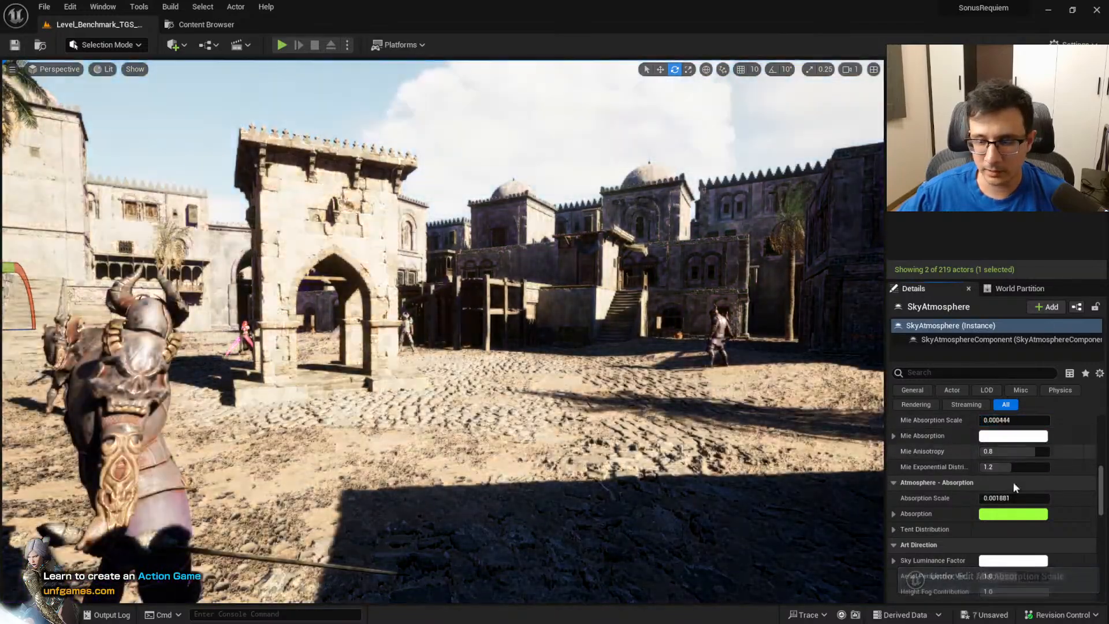
{"action": "scroll", "coordinate": [1020, 483], "scroll_direction": "down", "scroll_amount": 10}
{"action": "scroll", "coordinate": [1023, 485], "scroll_direction": "up", "scroll_amount": 11}
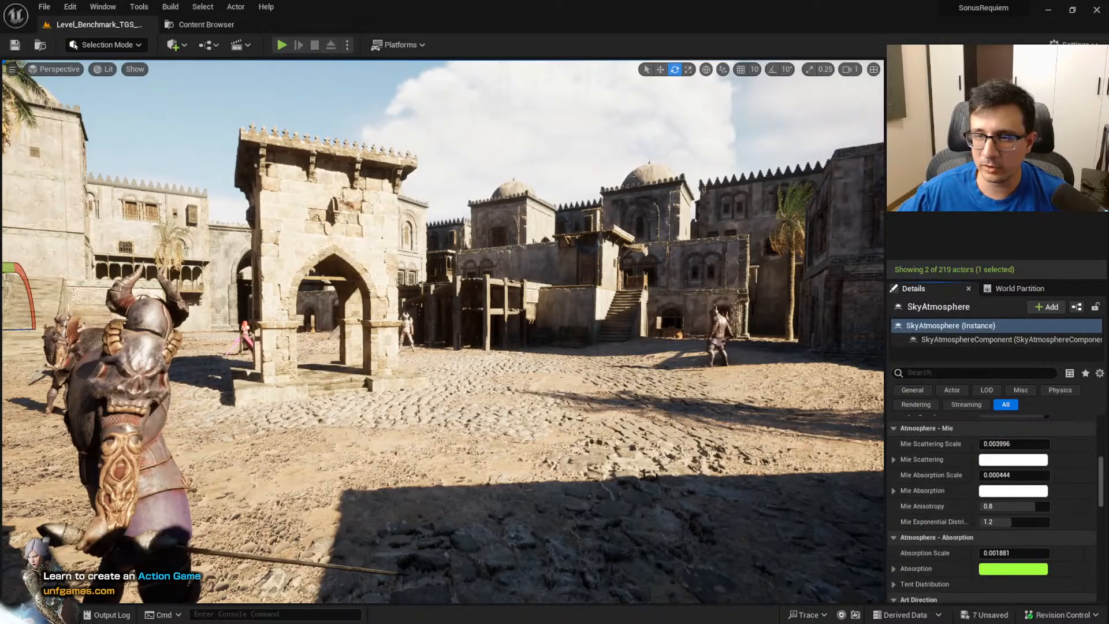
Clear the actor filter and the selection, and inspect the plaza's lighting from other viewpoints
{"action": "left_click", "coordinate": [922, 85]}
{"action": "mouse_move", "coordinate": [445, 329]}
{"action": "right_mouse_down"}
{"action": "mouse_move", "coordinate": [347, 332]}
{"action": "mouse_move", "coordinate": [445, 332]}
{"action": "mouse_move", "coordinate": [433, 329]}
{"action": "right_mouse_up"}
{"action": "key", "text": "Escape"}
{"action": "key", "text": "w"}
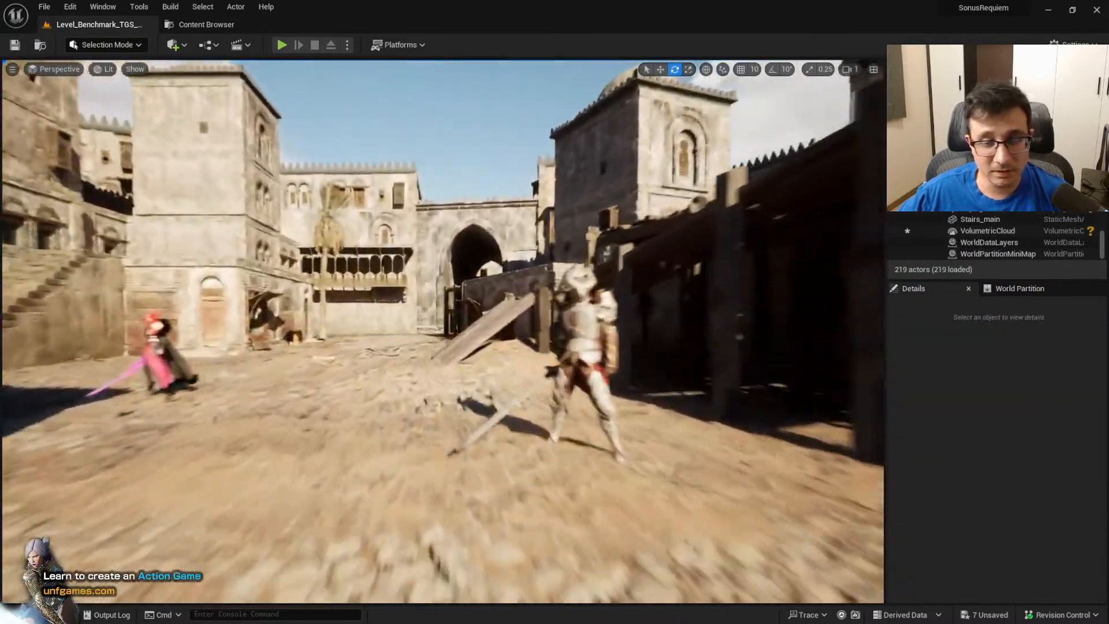
{"action": "right_click_drag", "start_coordinate": [144, 128], "coordinate": [146, 152]}
{"action": "key", "text": "s"}
Check the plaza in another view mode, return to lit shading and frame the archway with the armoured figure in front
{"action": "left_click", "coordinate": [108, 70]}
{"action": "left_click", "coordinate": [148, 156]}
{"action": "key", "text": "s"}
{"action": "scroll", "coordinate": [132, 152], "scroll_direction": "down", "scroll_amount": 1}
{"action": "key", "text": "alt+4"}
{"action": "key", "text": "d"}
Capture the viewport area to the clipboard and switch to Photoshop
{"action": "key", "text": "Print"}
{"action": "left_click_drag", "start_coordinate": [2, 61], "coordinate": [884, 602]}
{"action": "key", "text": "ctrl+c"}
{"action": "key", "text": "alt+Tab"}
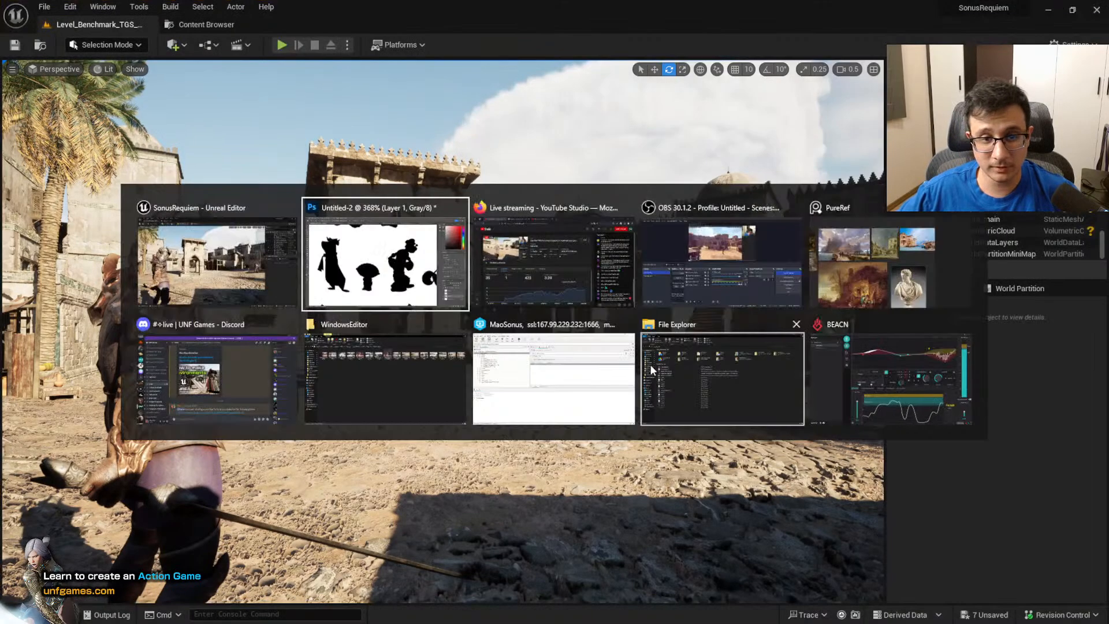
Create a new 1532 by 933 px document, paste the viewport capture into it and choose the Brush tool
{"action": "left_click", "coordinate": [25, 6]}
{"action": "left_click", "coordinate": [34, 20]}
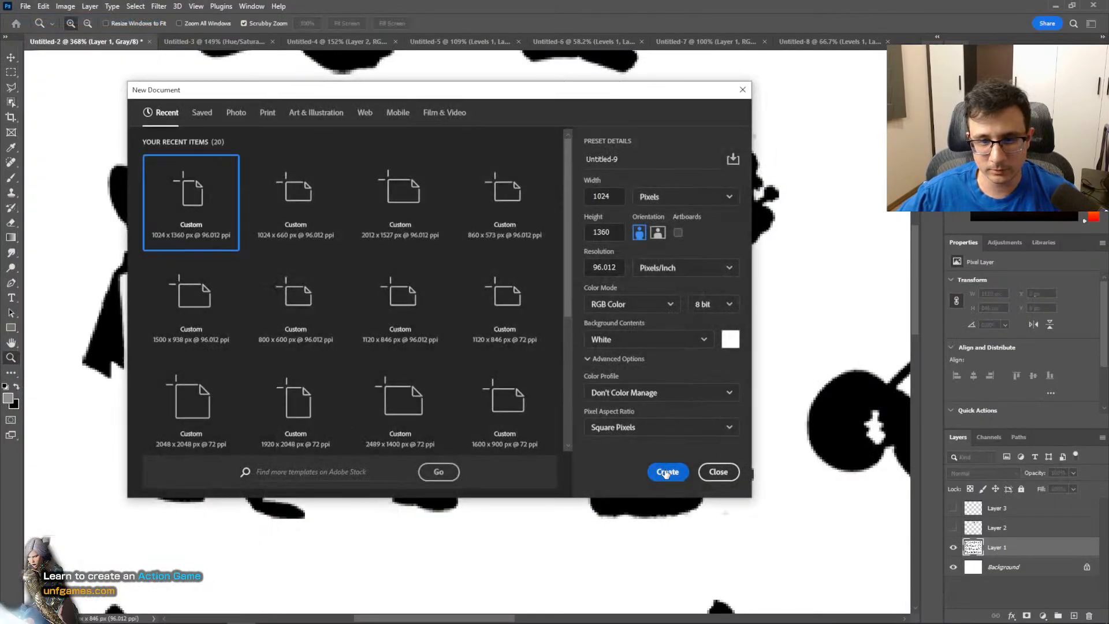
{"action": "left_click", "coordinate": [667, 473]}
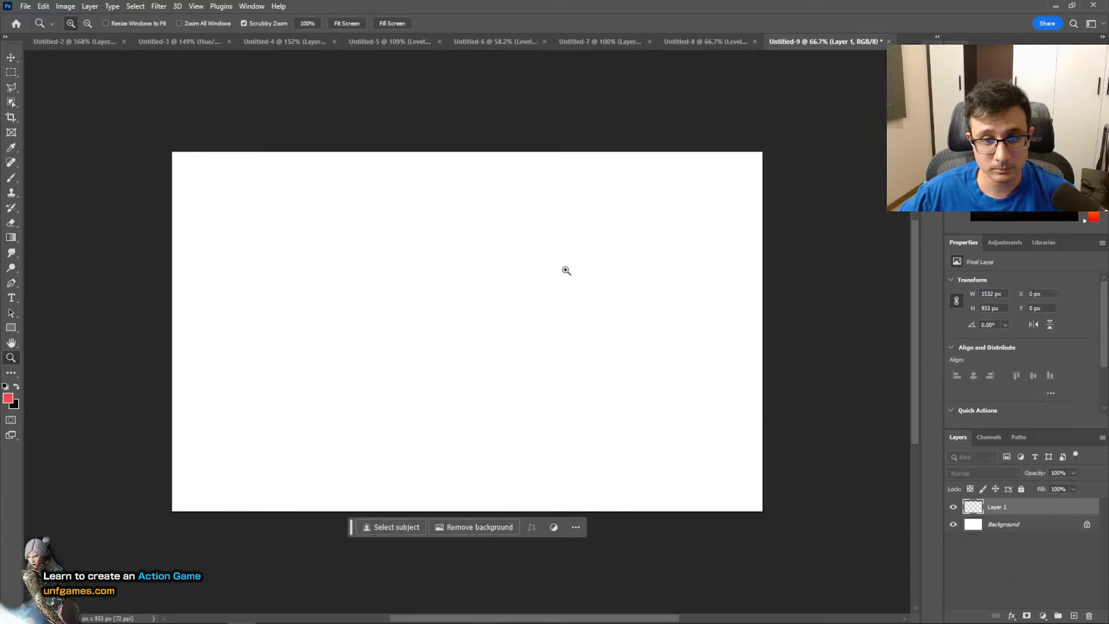
{"action": "key", "text": "ctrl+v"}
{"action": "key", "text": "b"}
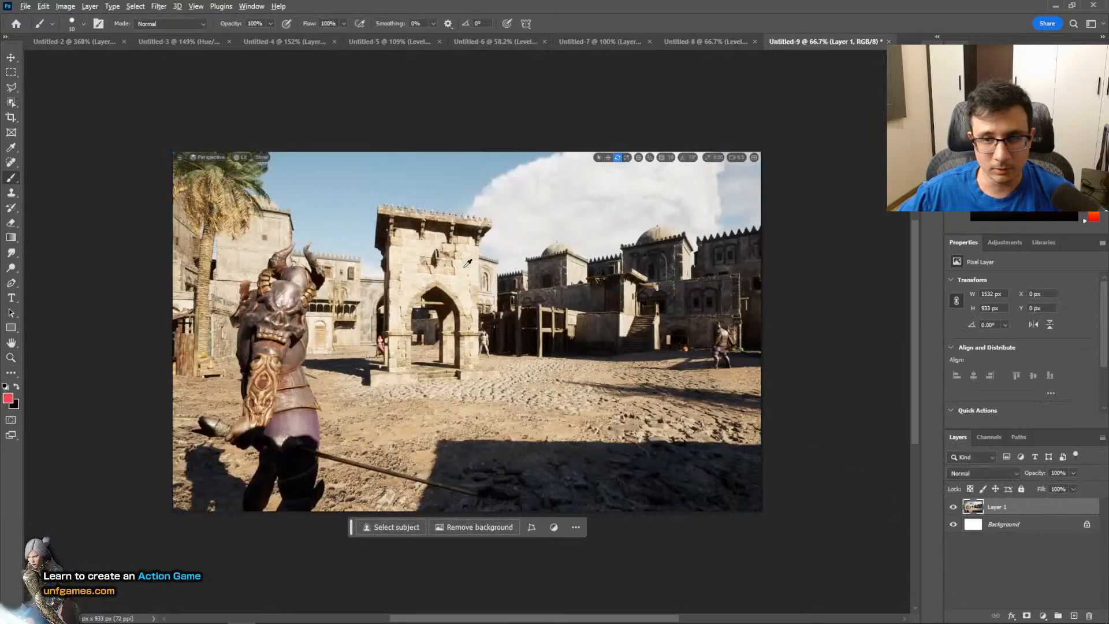
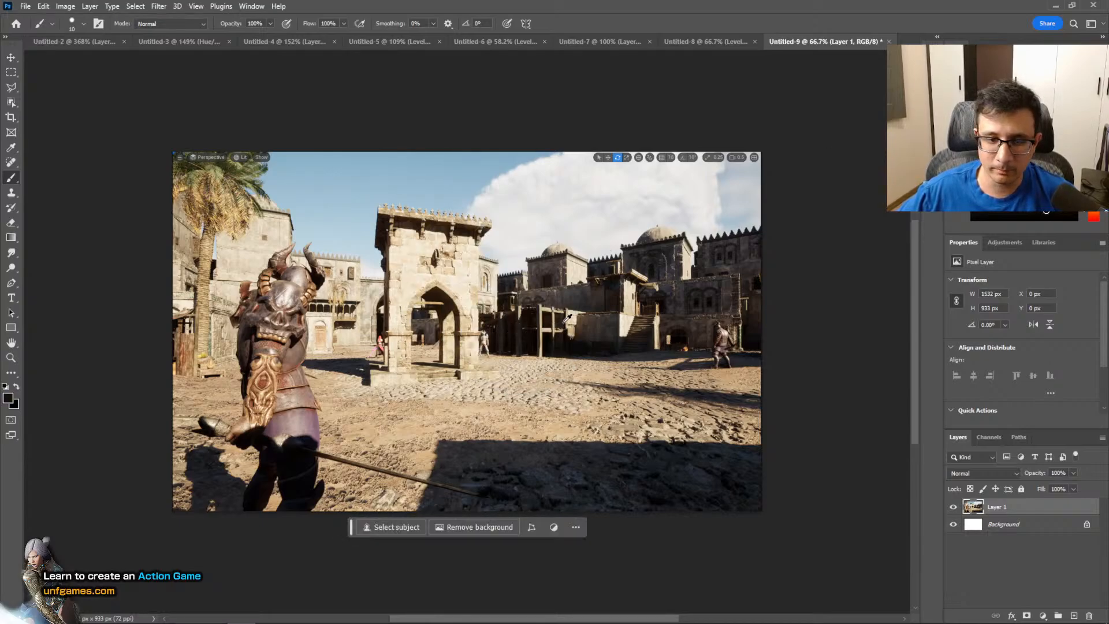
Switch back to Unreal Editor, postpone the autosave and select the DirectionalLight
{"action": "key", "text": "alt+Tab"}
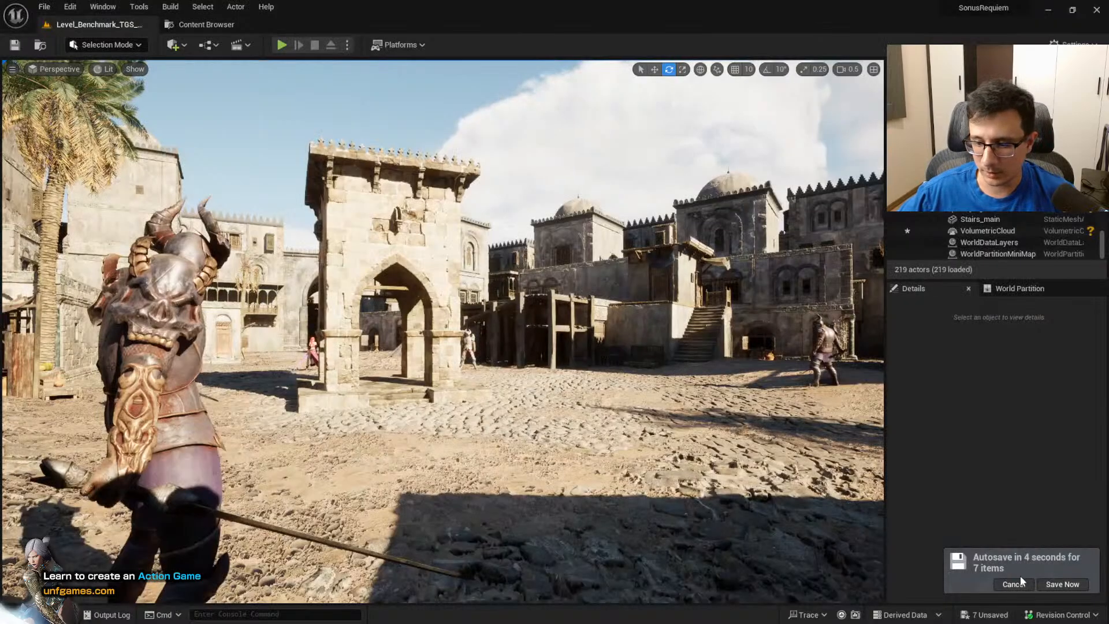
{"action": "left_click", "coordinate": [1014, 584]}
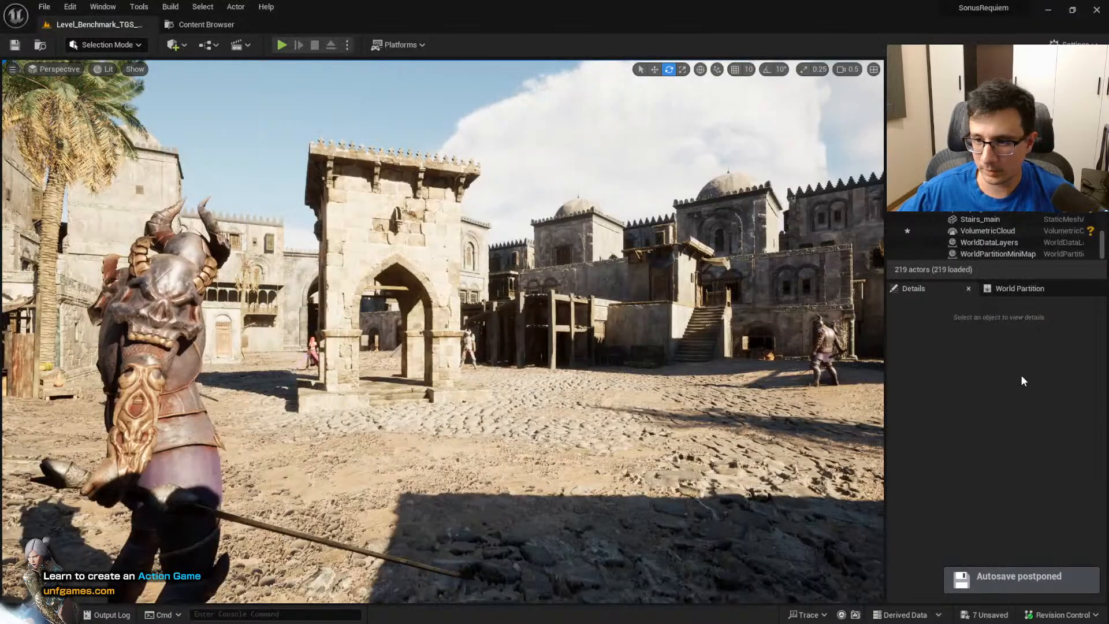
{"action": "type", "text": "dire"}
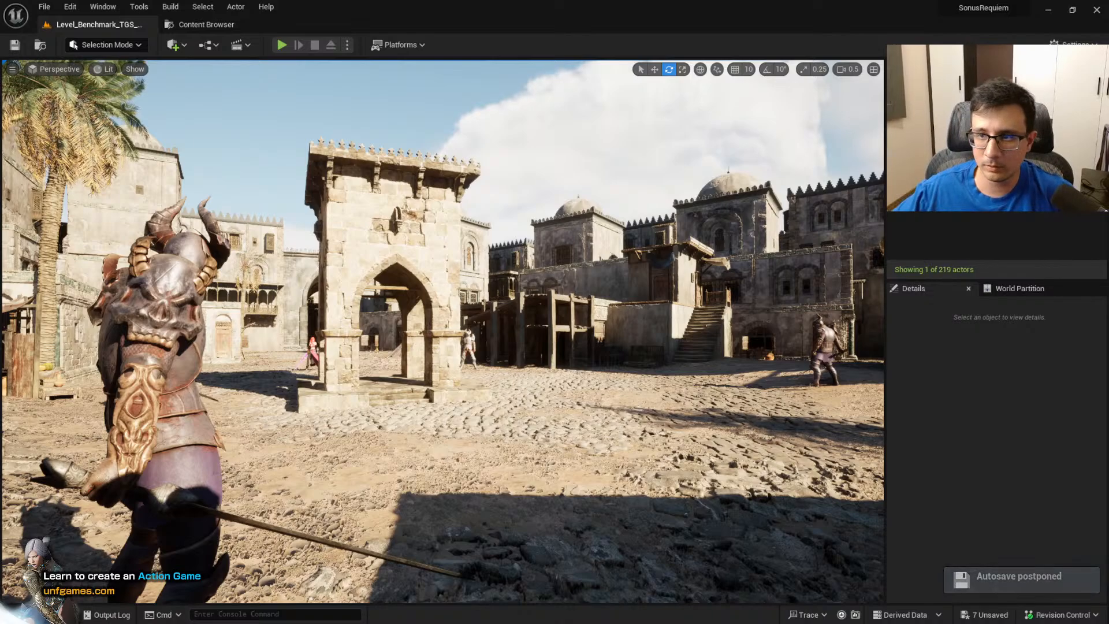
{"action": "left_click", "coordinate": [989, 119]}
{"action": "scroll", "coordinate": [1071, 473], "scroll_direction": "up", "scroll_amount": 5}
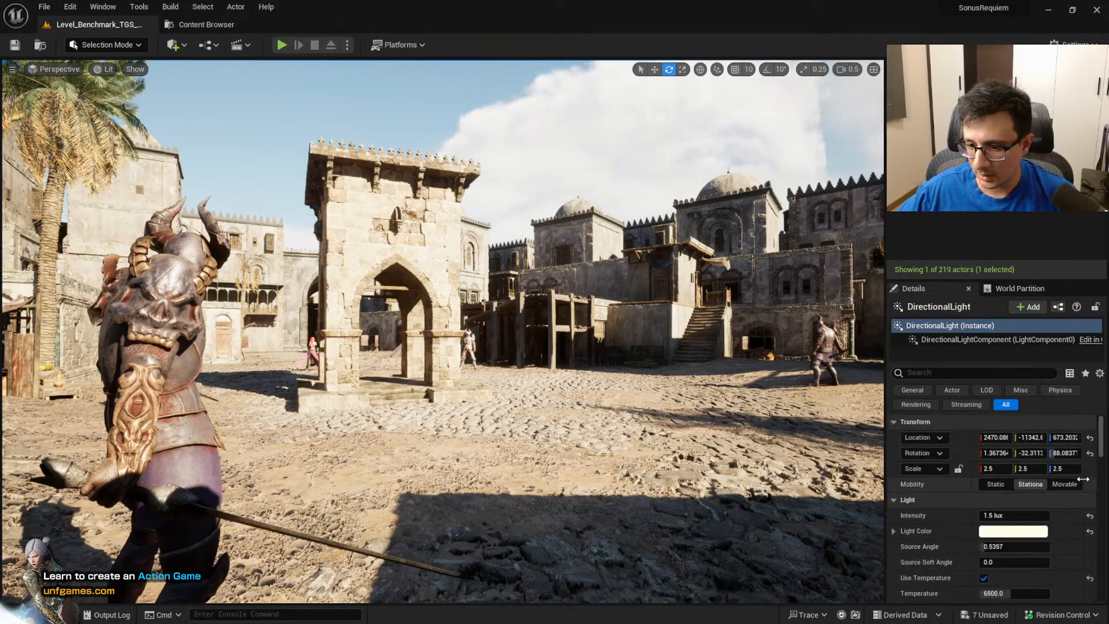
Lower the DirectionalLight's intensity to 1 lux and further to 0.5 lux
{"action": "left_click", "coordinate": [1012, 512]}
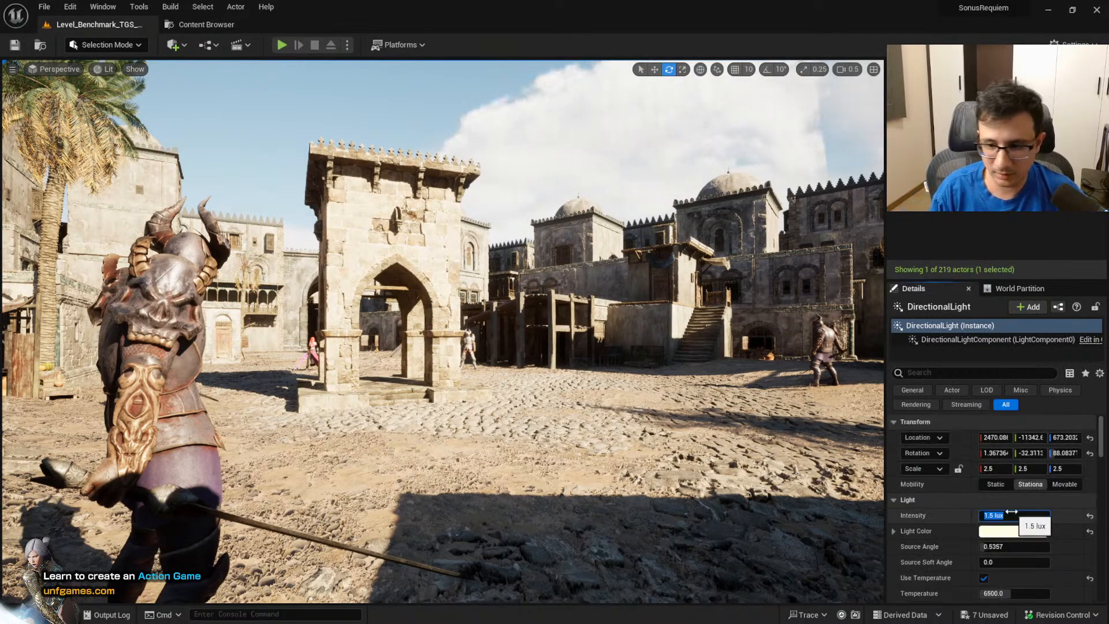
{"action": "type", "text": "1"}
{"action": "key", "text": "Return"}
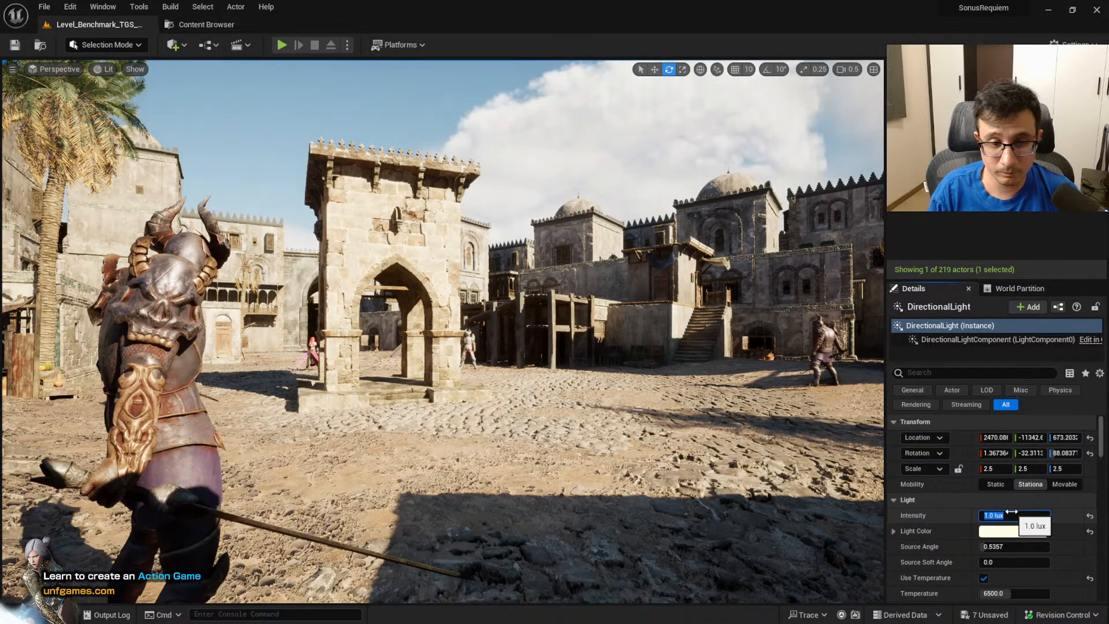
{"action": "type", "text": "0.5"}
{"action": "key", "text": "Return"}
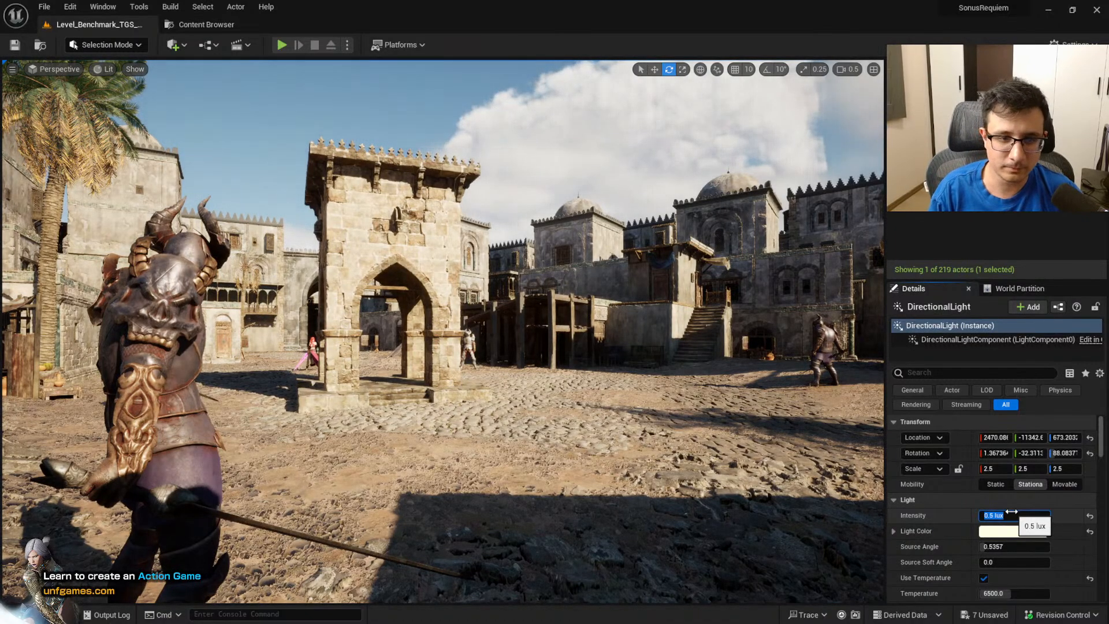
{"action": "key", "text": "Return"}
{"action": "type", "text": "0.5"}
{"action": "key", "text": "Return"}
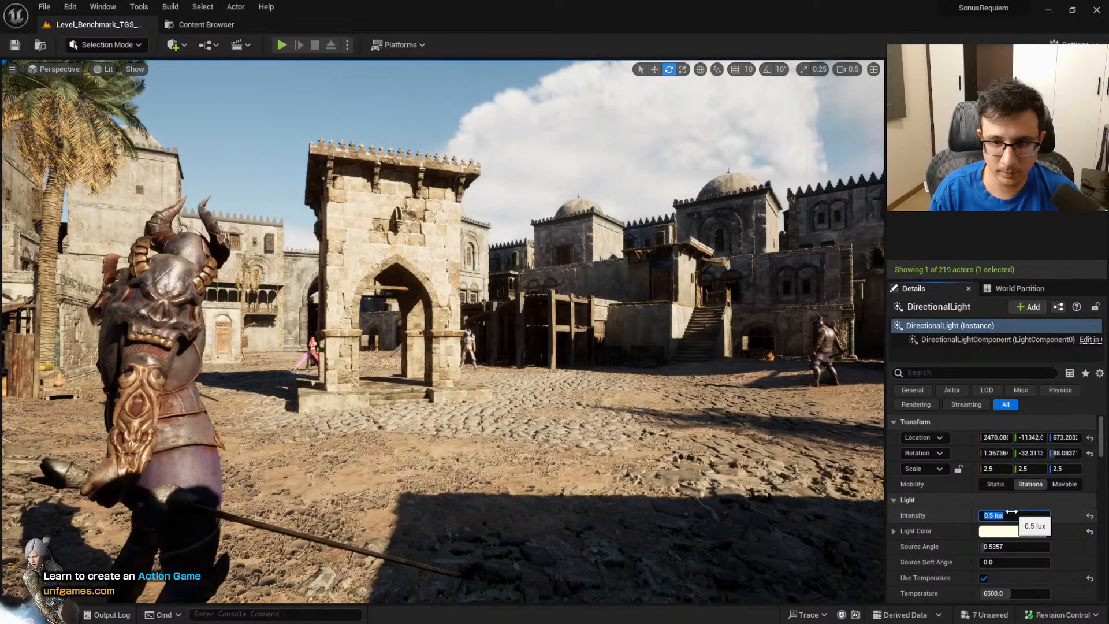
Try an intensity of 0 lux on the DirectionalLight and set it back to 0.5 lux
{"action": "left_click", "coordinate": [993, 515]}
{"action": "key", "text": "BackSpace"}
{"action": "type", "text": "0"}
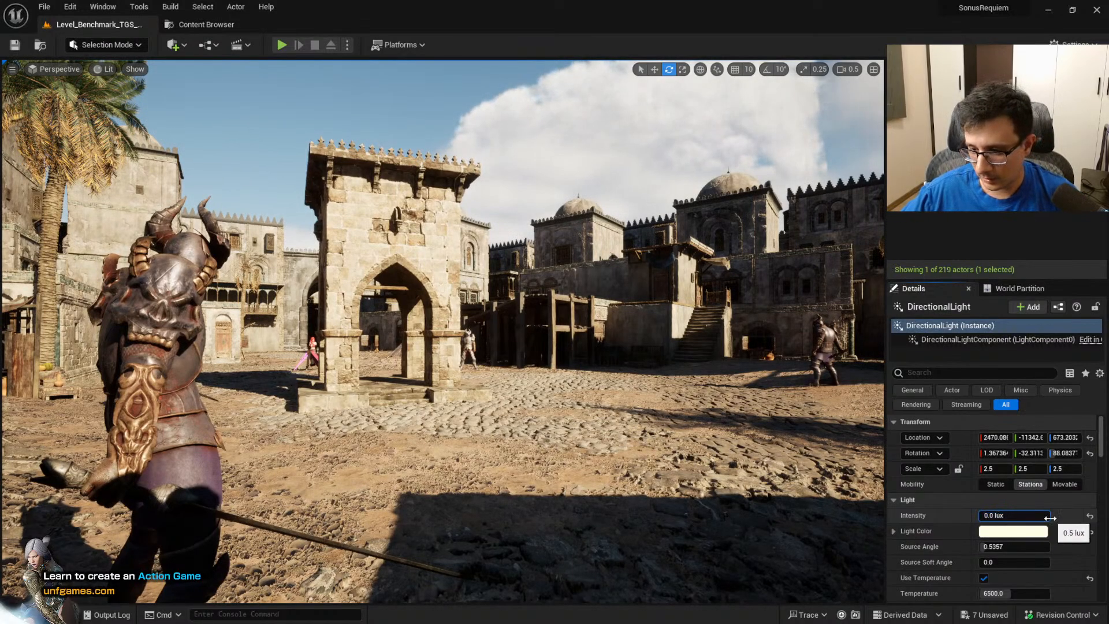
{"action": "key", "text": "BackSpace"}
{"action": "key", "text": "BackSpace"}
{"action": "key", "text": "BackSpace"}
{"action": "key", "text": "BackSpace"}
{"action": "key", "text": "BackSpace"}
{"action": "key", "text": "BackSpace"}
{"action": "key", "text": "BackSpace"}
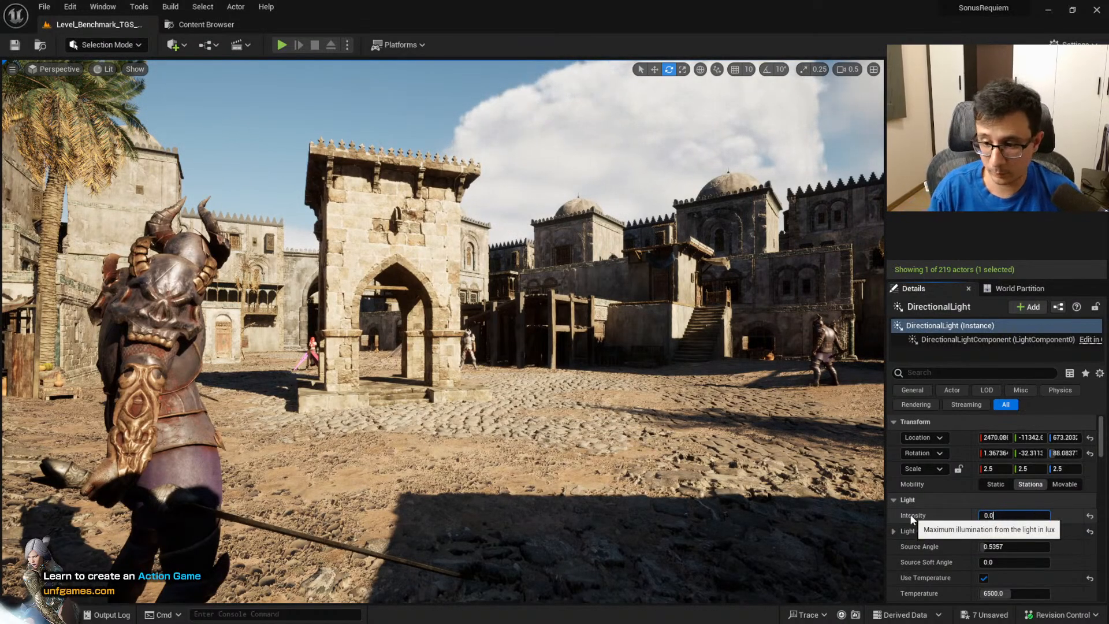
{"action": "type", "text": "0"}
{"action": "key", "text": "Return"}
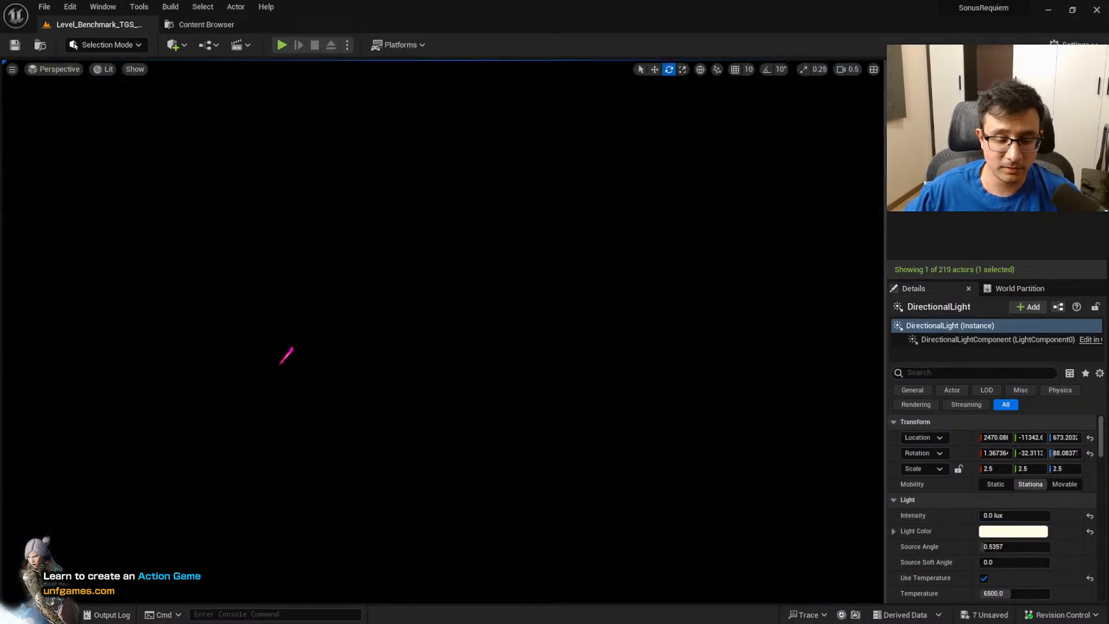
{"action": "left_click", "coordinate": [1007, 515]}
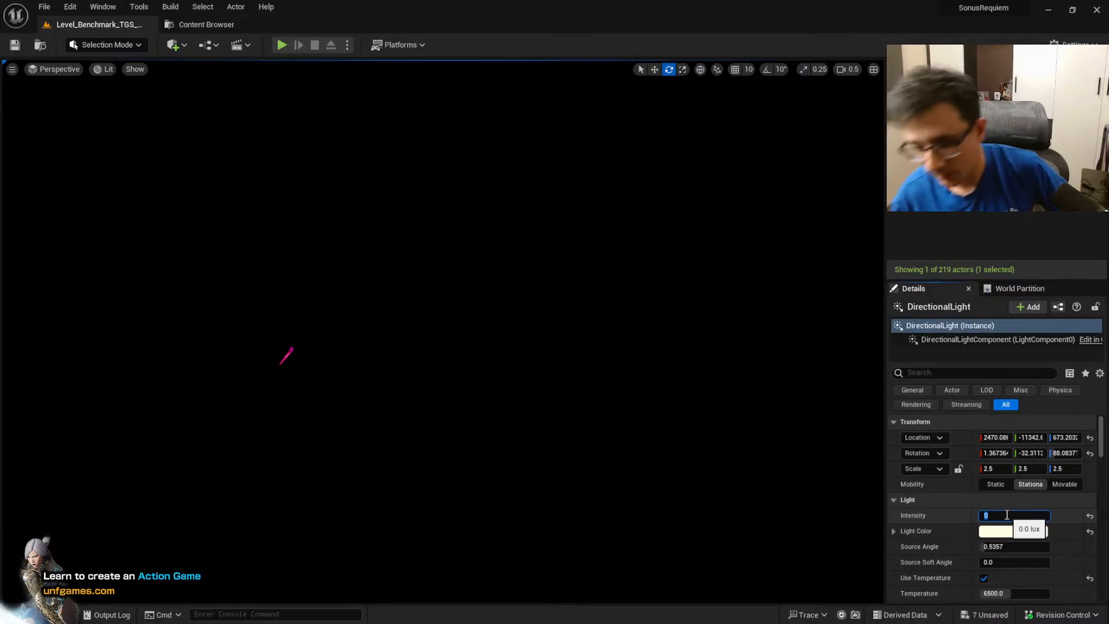
{"action": "key", "text": "Return"}
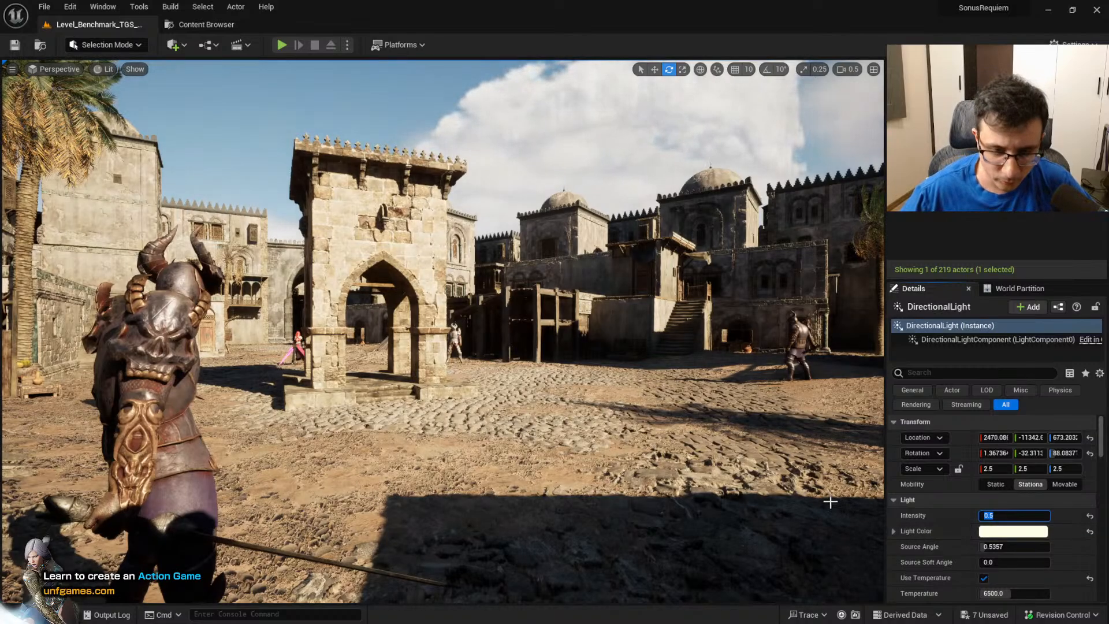
{"action": "mouse_move", "coordinate": [801, 412]}
{"action": "right_mouse_down"}
{"action": "mouse_move", "coordinate": [835, 405]}
{"action": "mouse_move", "coordinate": [815, 405]}
{"action": "mouse_move", "coordinate": [817, 416]}
{"action": "right_mouse_up"}
{"action": "scroll", "coordinate": [1059, 522], "scroll_direction": "down", "scroll_amount": 1}
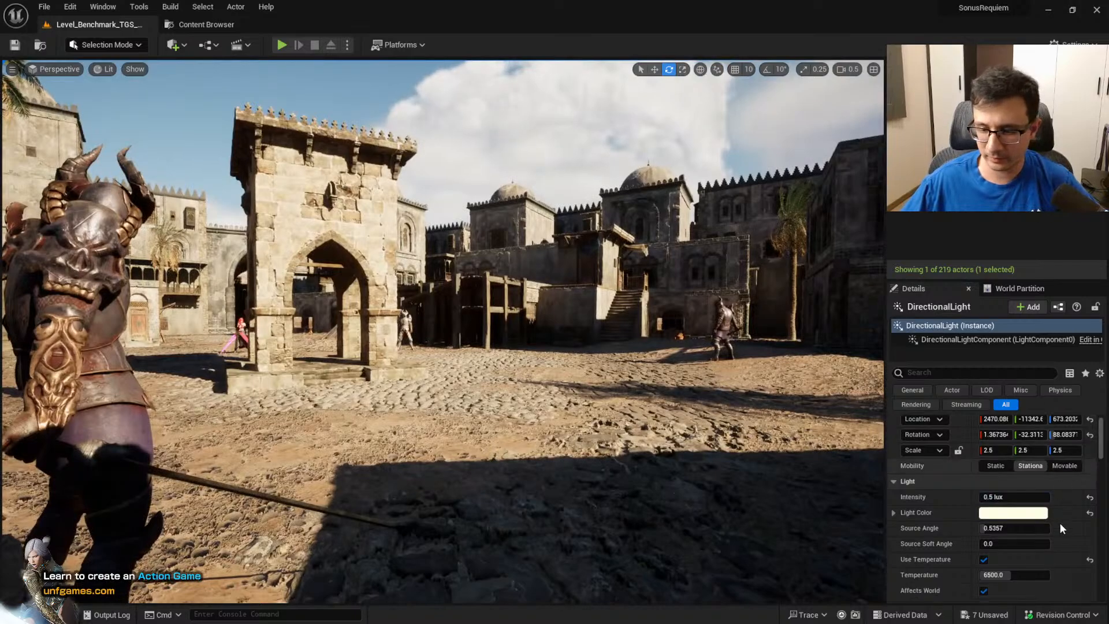
Set the DirectionalLight's light color to pale blue, hex sRGB A8D5FFFF, and turn off its shadow casting
{"action": "left_click", "coordinate": [1022, 514]}
{"action": "left_click", "coordinate": [809, 398]}
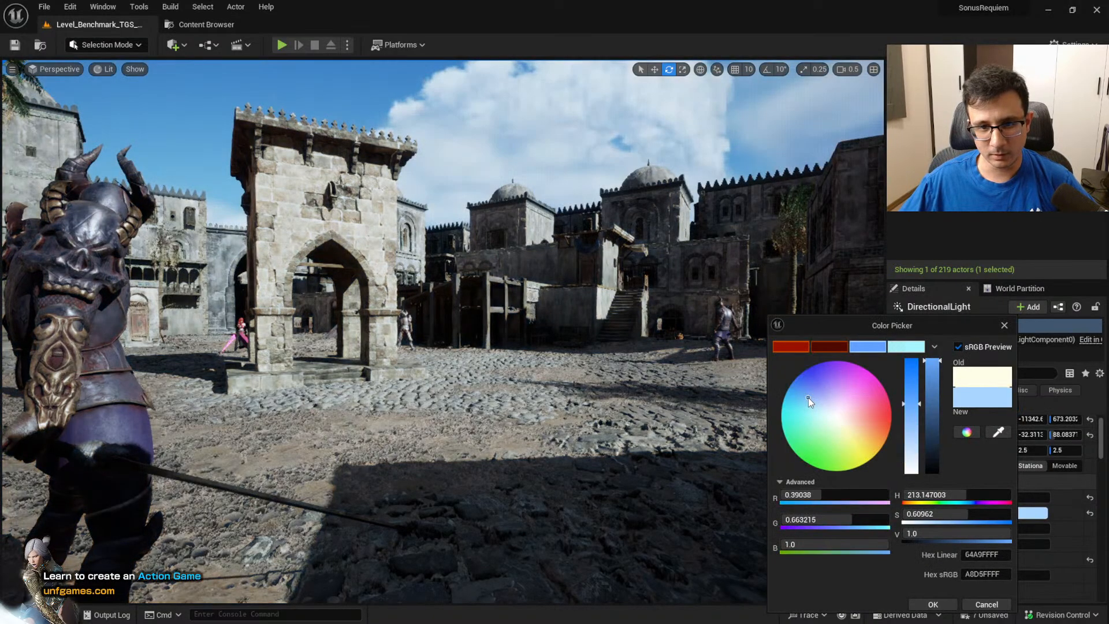
{"action": "left_click", "coordinate": [923, 600]}
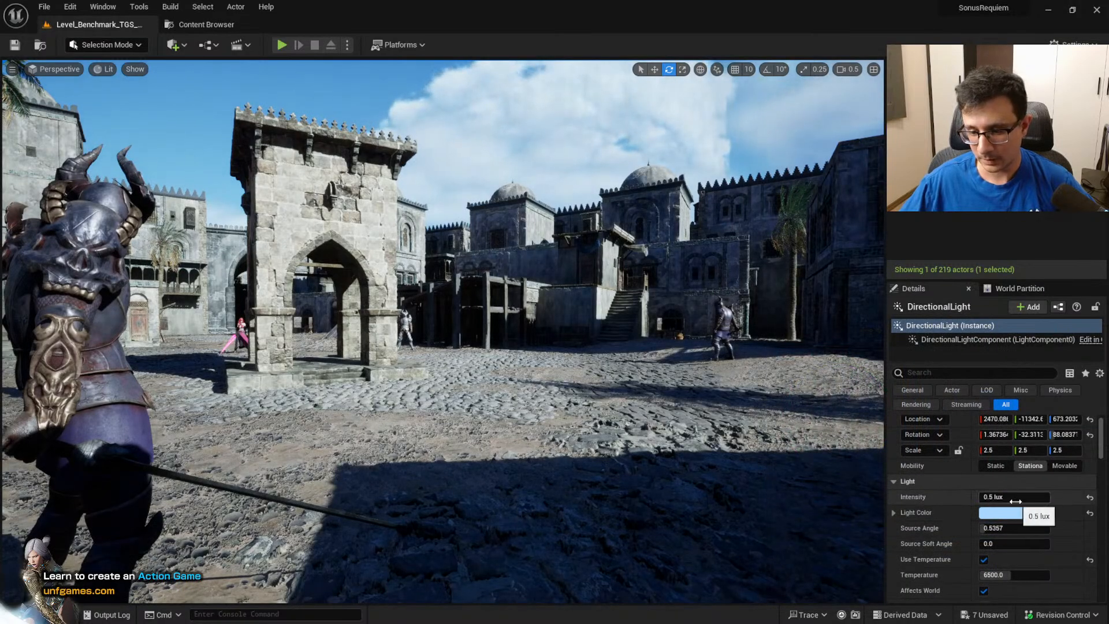
{"action": "scroll", "coordinate": [1015, 501], "scroll_direction": "down", "scroll_amount": 2}
{"action": "left_click", "coordinate": [982, 569]}
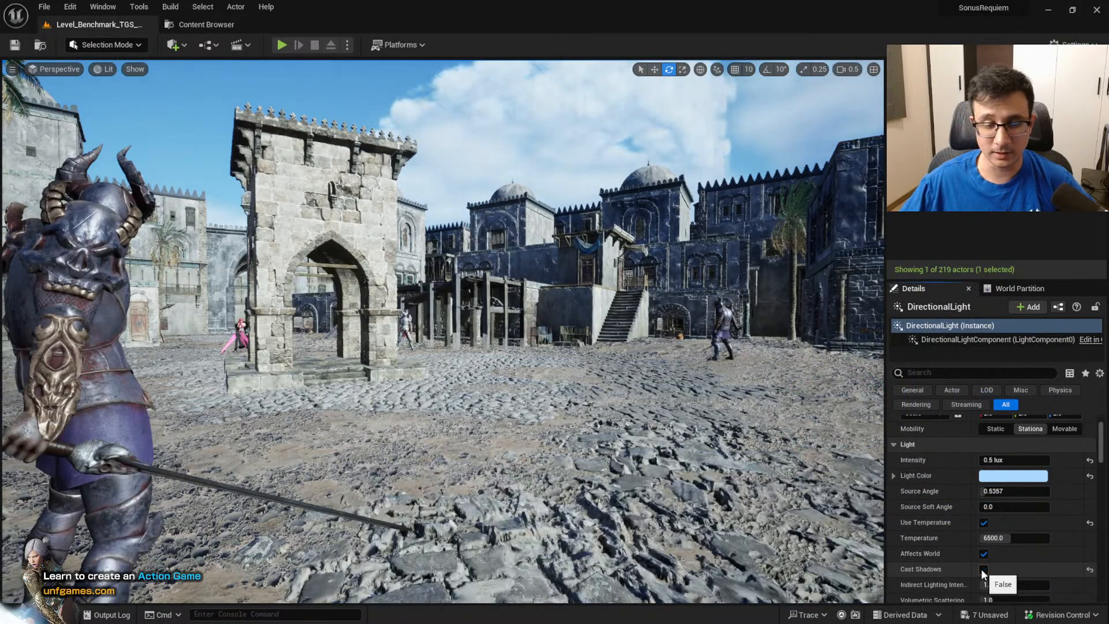
Dim the DirectionalLight's intensity to 0.05 lux and further to 0.005 lux, checking the plaza's darkness
{"action": "scroll", "coordinate": [1019, 505], "scroll_direction": "up", "scroll_amount": 3}
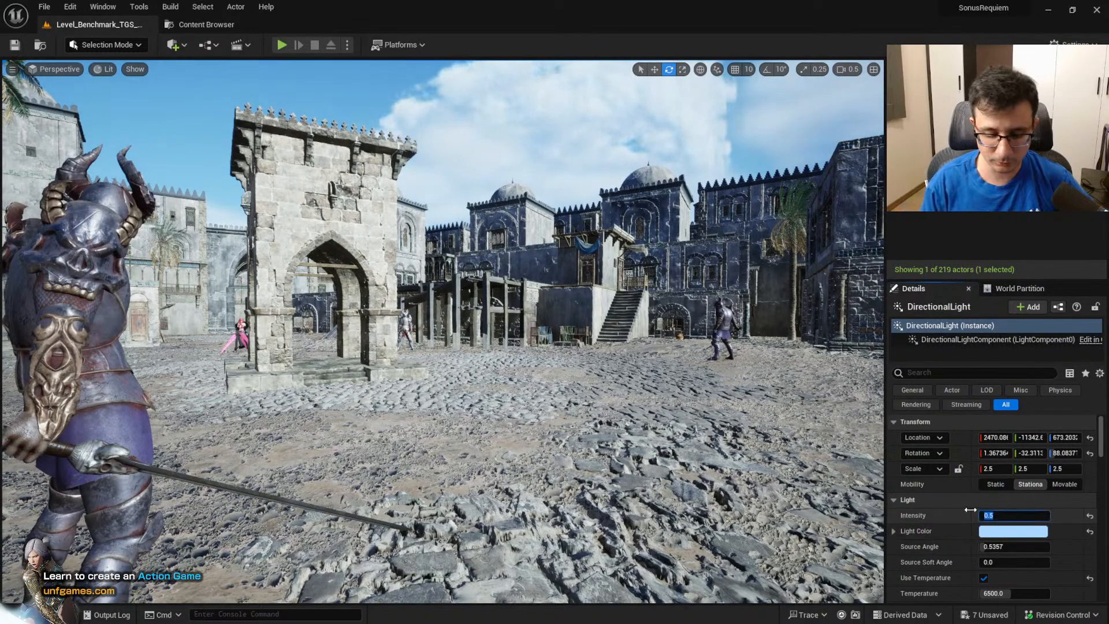
{"action": "key", "text": "Return"}
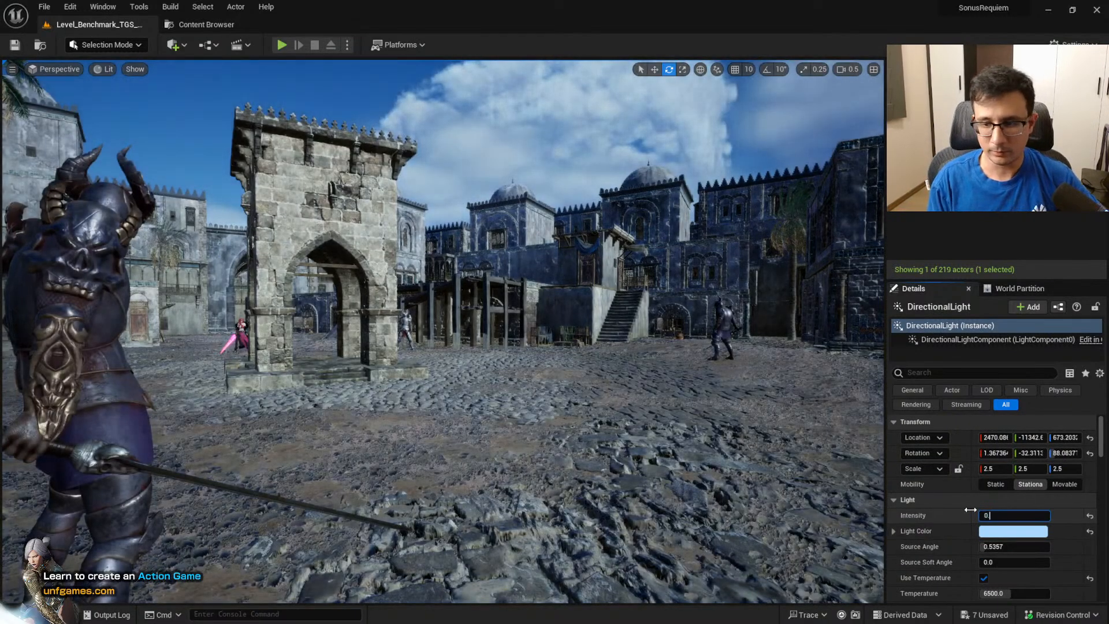
{"action": "type", "text": "0.05"}
{"action": "key", "text": "Return"}
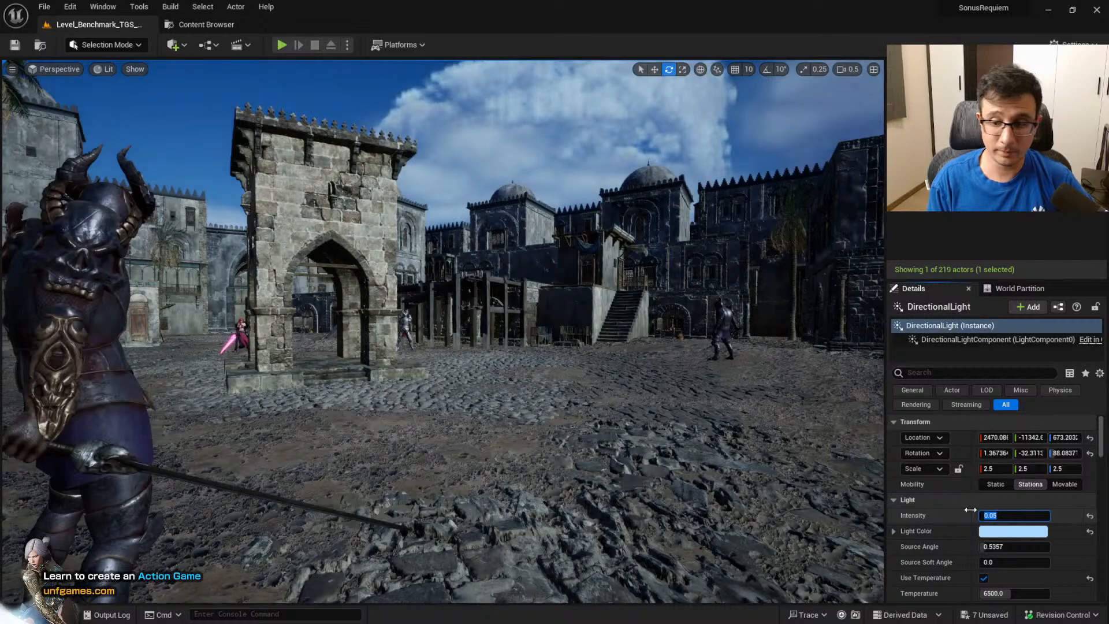
{"action": "type", "text": "0.005"}
{"action": "key", "text": "Return"}
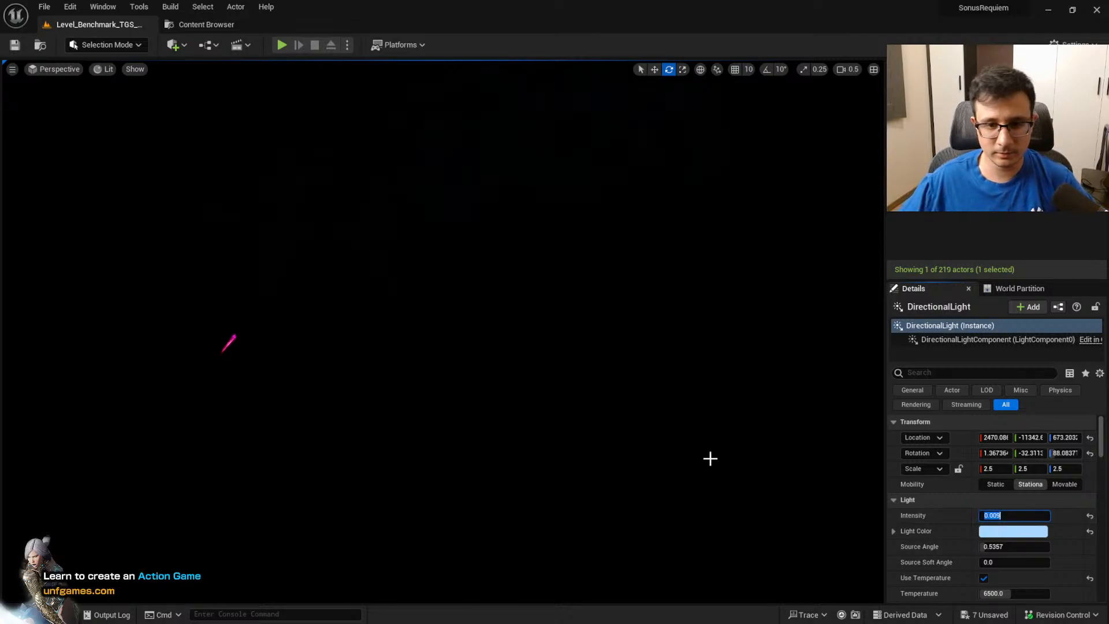
{"action": "right_click_drag", "start_coordinate": [711, 458], "coordinate": [675, 455]}
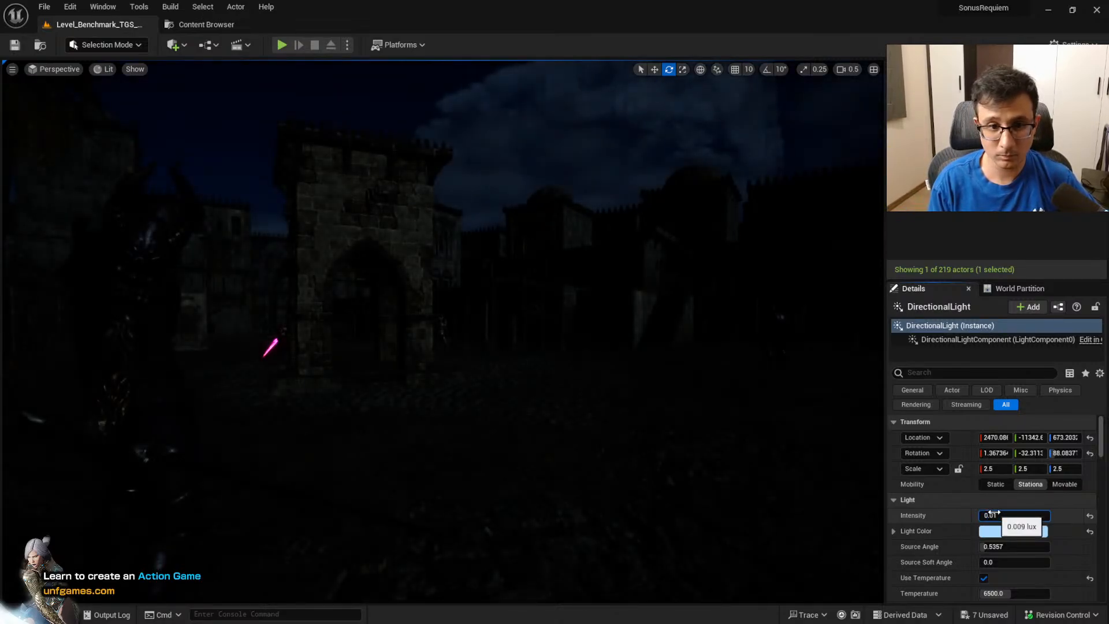
Place a point light on the cobblestones beside the armored character and raise it to a Z location of about 240
{"action": "right_click_drag", "start_coordinate": [623, 404], "coordinate": [506, 402]}
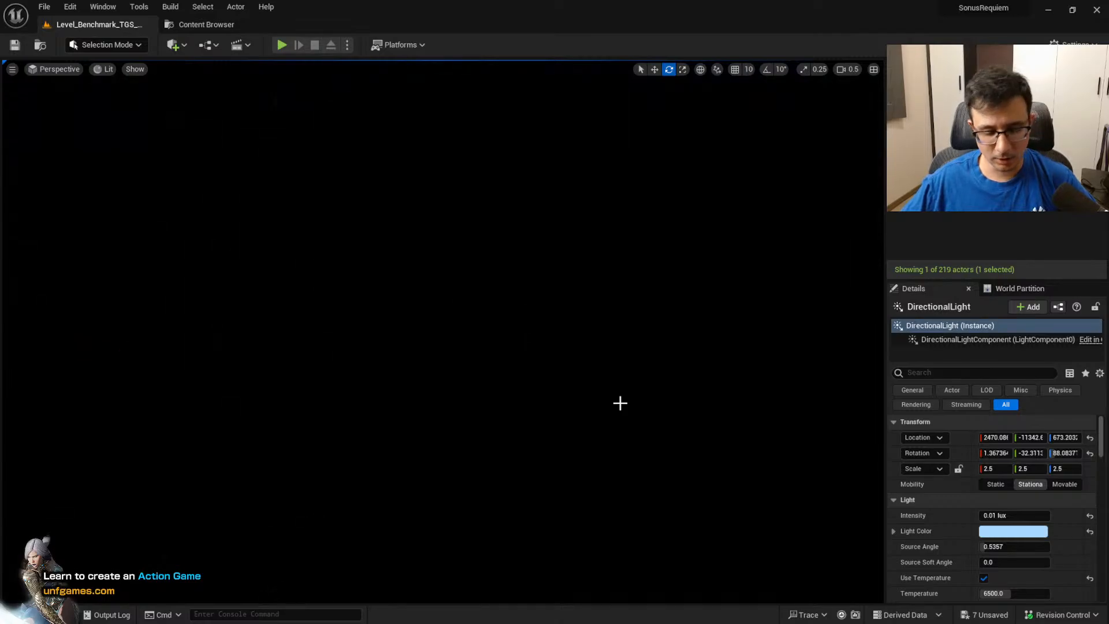
{"action": "left_click", "coordinate": [604, 379]}
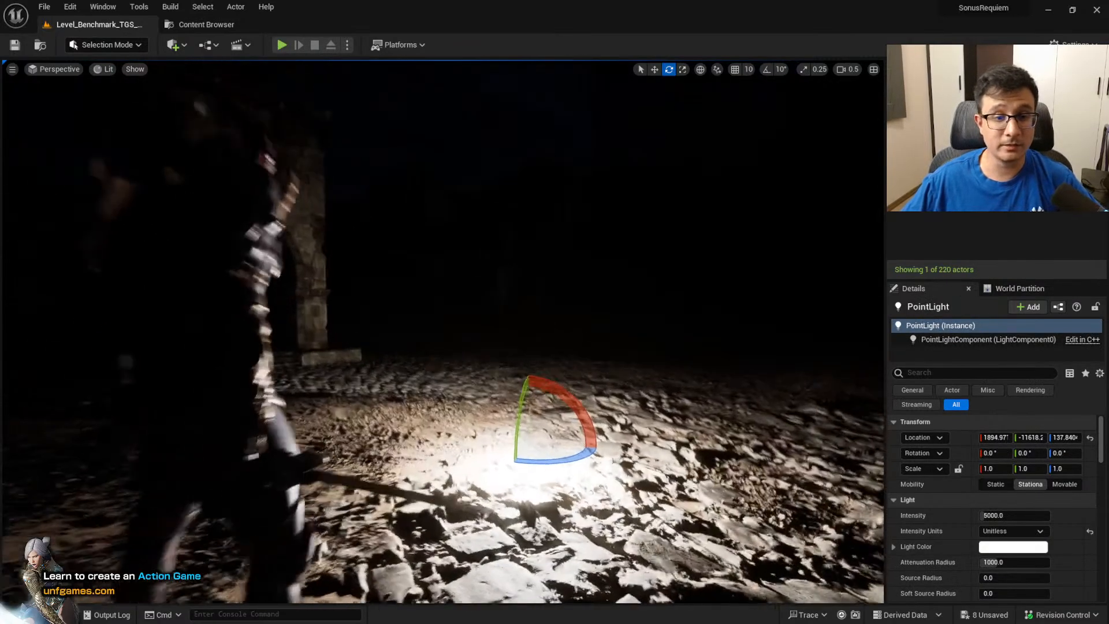
{"action": "key", "text": "w"}
{"action": "left_click_drag", "start_coordinate": [518, 390], "coordinate": [552, 283]}
{"action": "right_click_drag", "start_coordinate": [552, 283], "coordinate": [555, 399]}
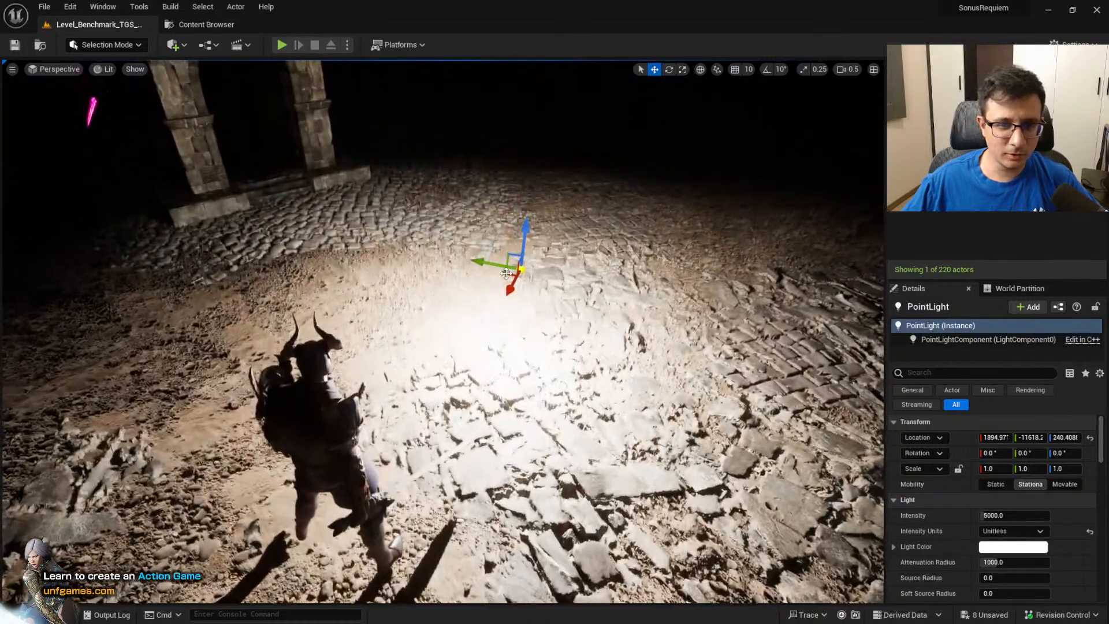
Move the point light across the courtyard to about X 1419, Y -11506, and delete it
{"action": "left_click_drag", "start_coordinate": [502, 272], "coordinate": [516, 156]}
{"action": "key", "text": "q"}
{"action": "right_click_drag", "start_coordinate": [576, 233], "coordinate": [578, 149]}
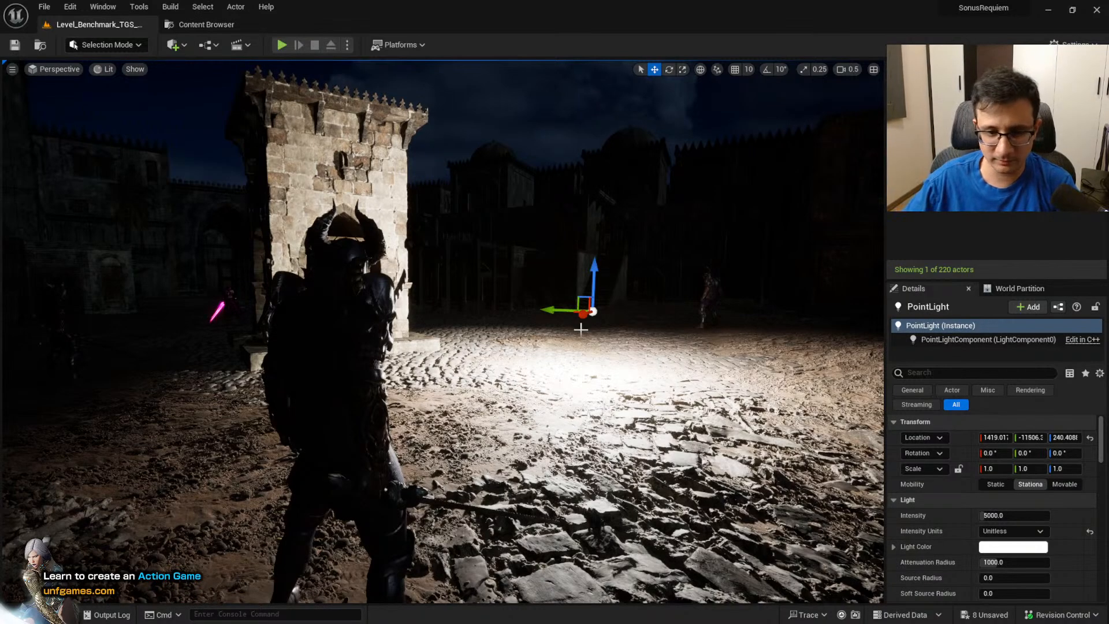
{"action": "right_click_drag", "start_coordinate": [586, 354], "coordinate": [752, 250]}
{"action": "key", "text": "Delete"}
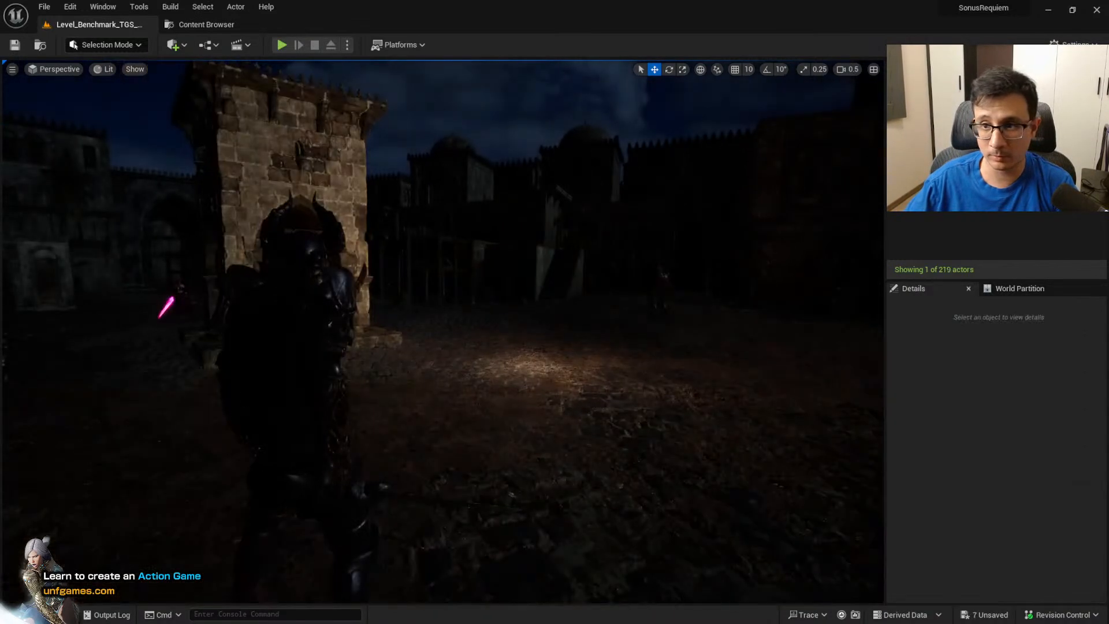
Try the DirectionalLight at an intensity of 1 lux, and settle on 0.5 lux
{"action": "left_click", "coordinate": [963, 132]}
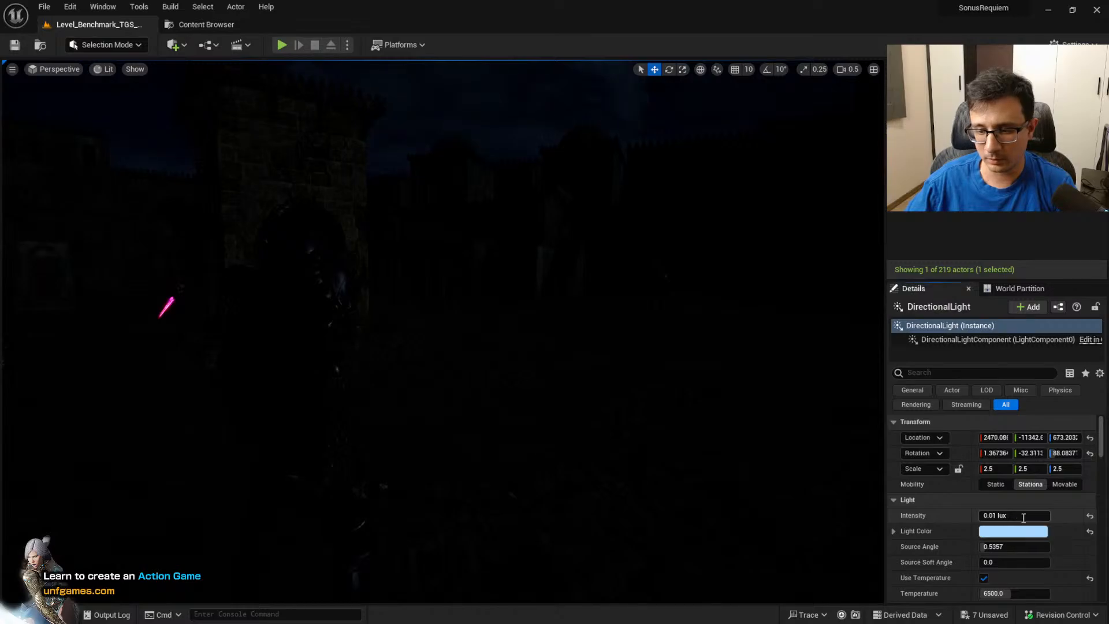
{"action": "type", "text": "1"}
{"action": "key", "text": "Return"}
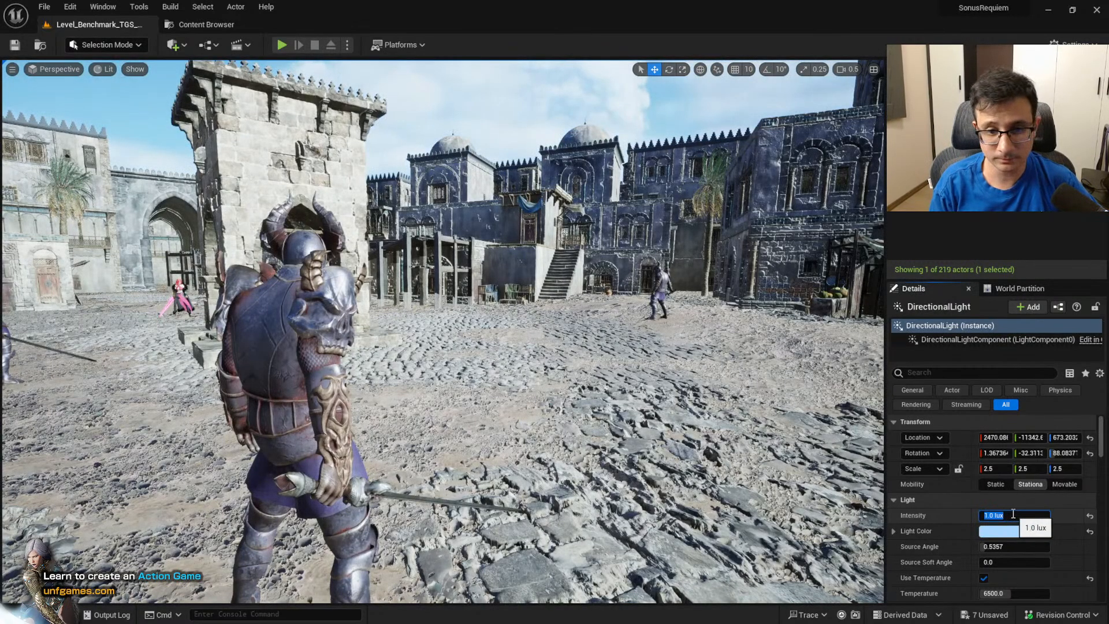
{"action": "type", "text": "0.5"}
{"action": "key", "text": "Return"}
{"action": "key", "text": "s"}
{"action": "mouse_move", "coordinate": [768, 471]}
{"action": "right_mouse_down"}
{"action": "mouse_move", "coordinate": [748, 471]}
{"action": "mouse_move", "coordinate": [855, 471]}
{"action": "mouse_move", "coordinate": [756, 471]}
{"action": "mouse_move", "coordinate": [757, 480]}
{"action": "right_mouse_up"}
{"action": "key", "text": "w"}
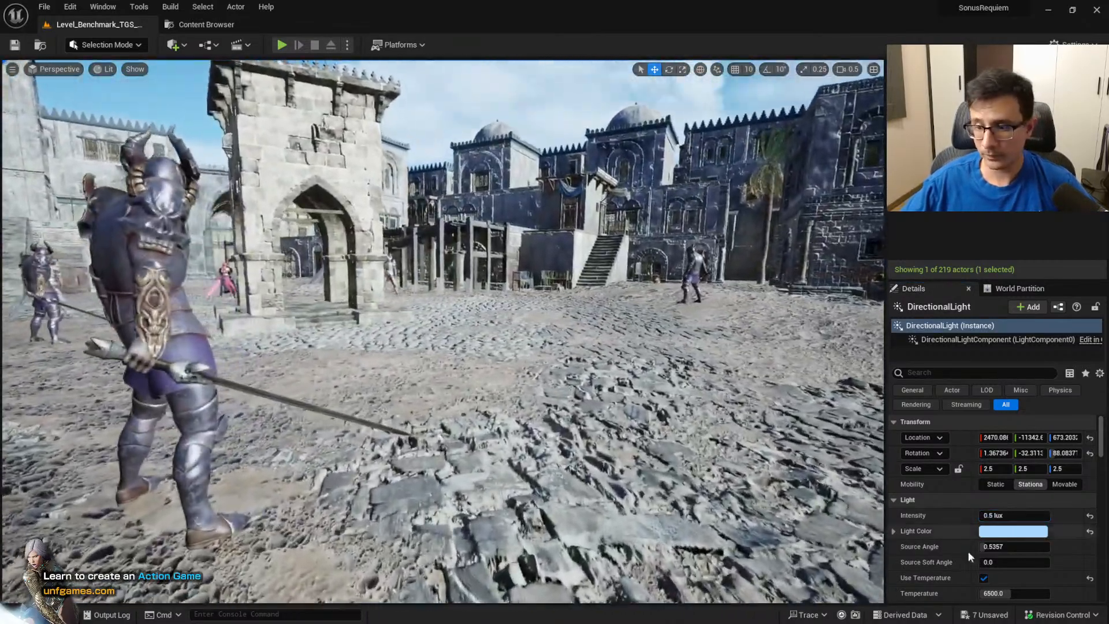
Search the level's actors for "sky", select the SkyLight, and examine its Light Color and Real Time Capture settings
{"action": "scroll", "coordinate": [964, 527], "scroll_direction": "down", "scroll_amount": 4}
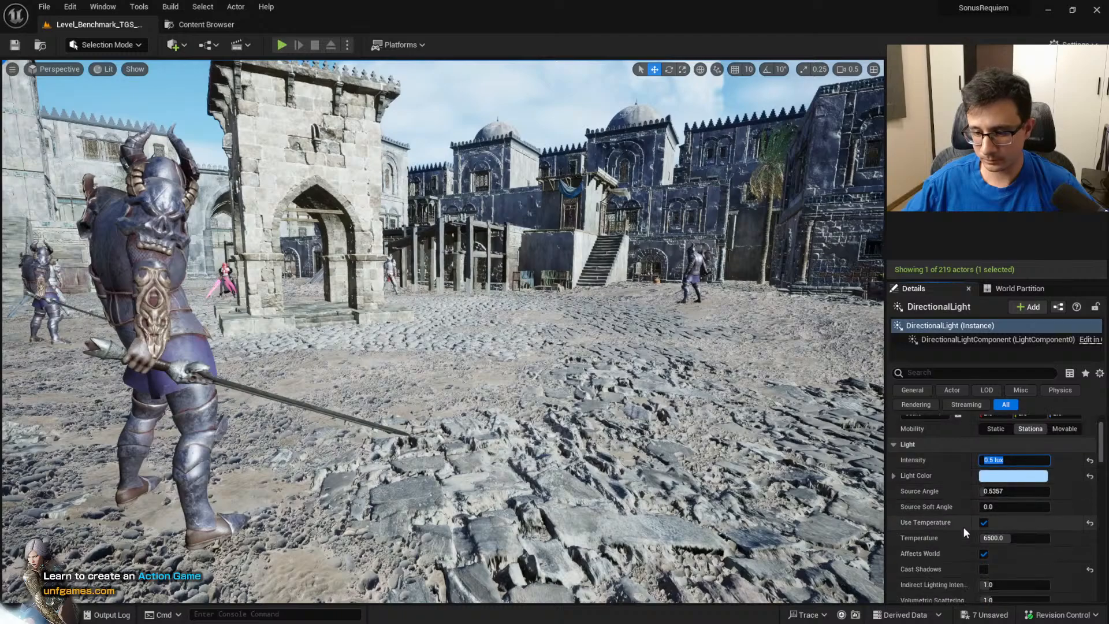
{"action": "left_click", "coordinate": [1022, 547]}
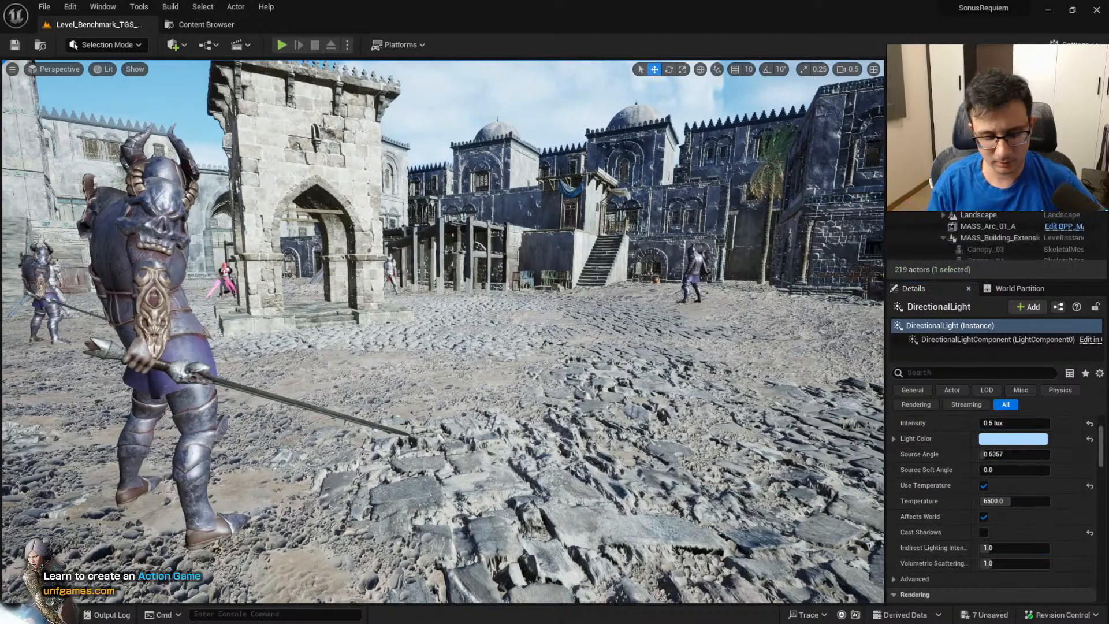
{"action": "type", "text": "sky"}
{"action": "left_click", "coordinate": [962, 141]}
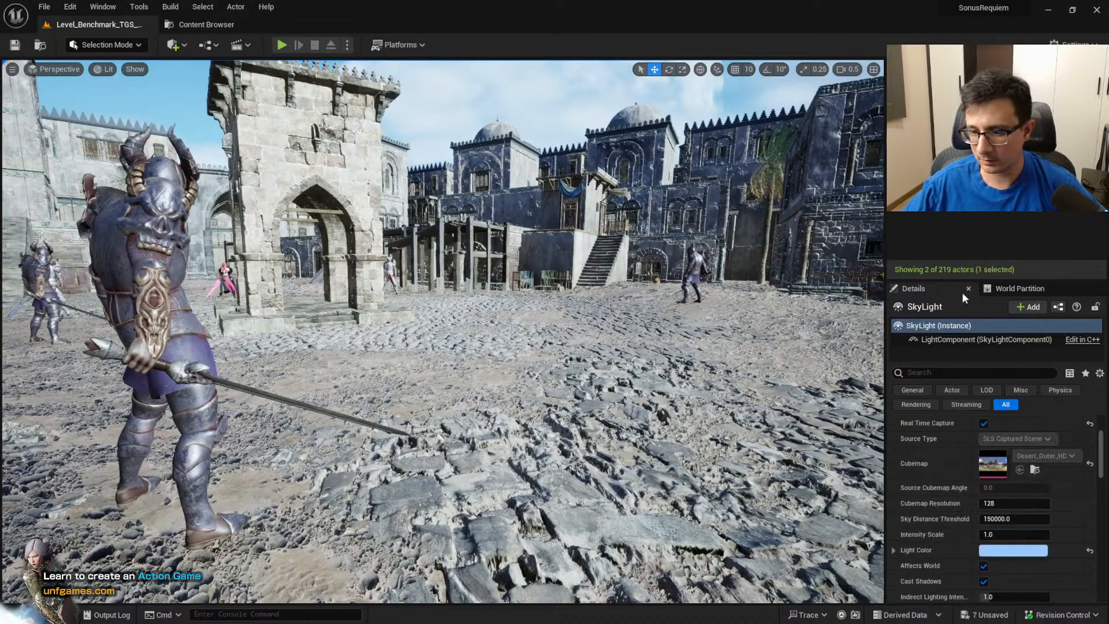
{"action": "scroll", "coordinate": [944, 495], "scroll_direction": "down", "scroll_amount": 1}
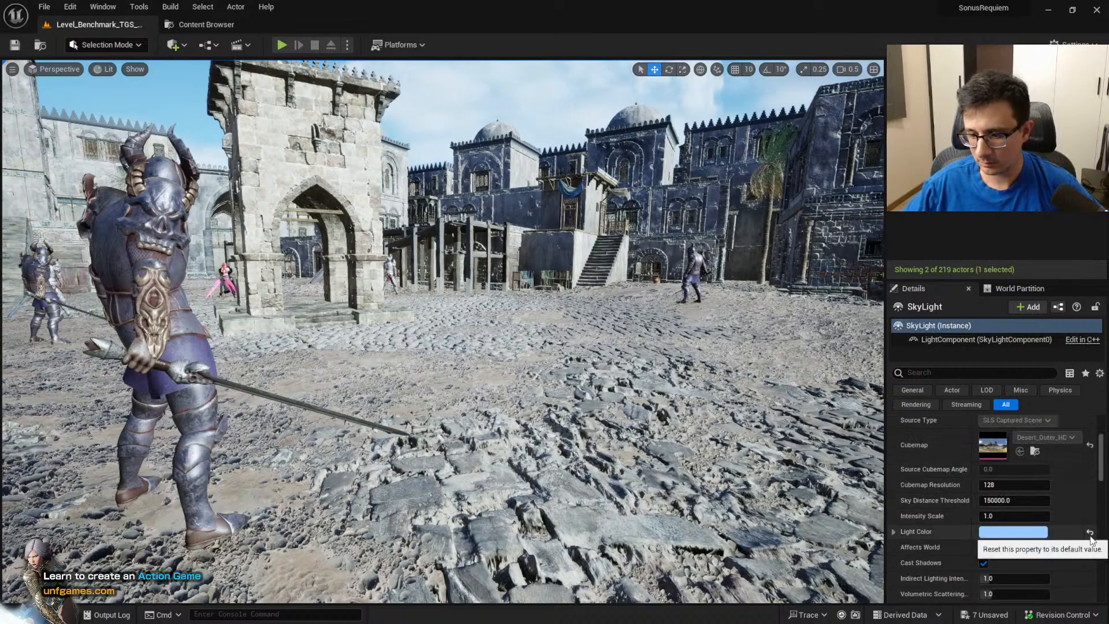
{"action": "scroll", "coordinate": [1048, 505], "scroll_direction": "up", "scroll_amount": 4}
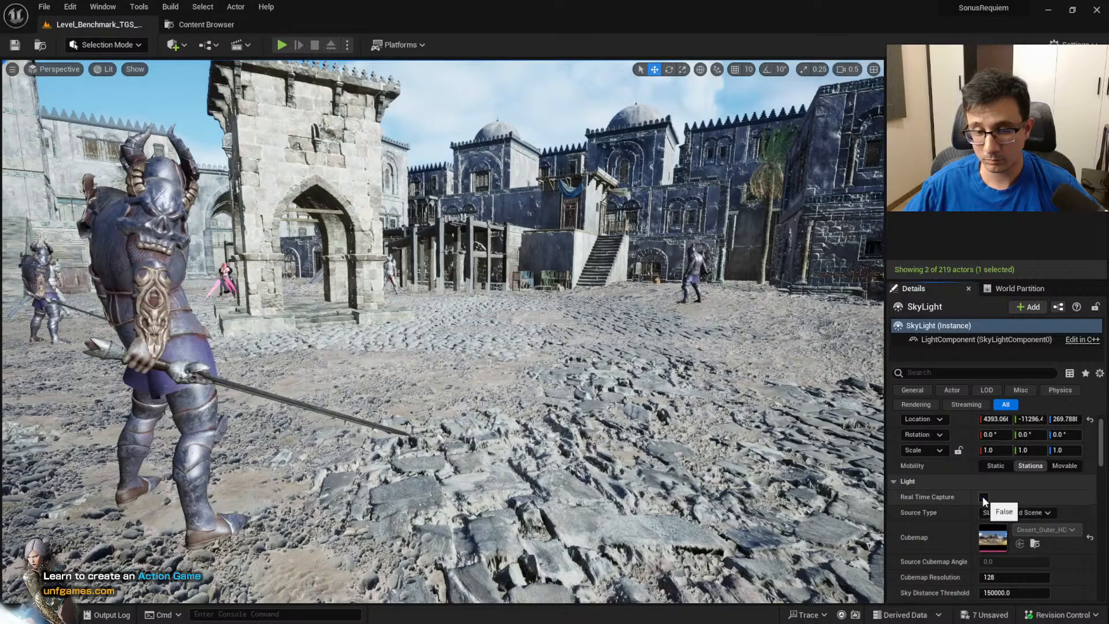
{"action": "right_click_drag", "start_coordinate": [882, 490], "coordinate": [846, 485]}
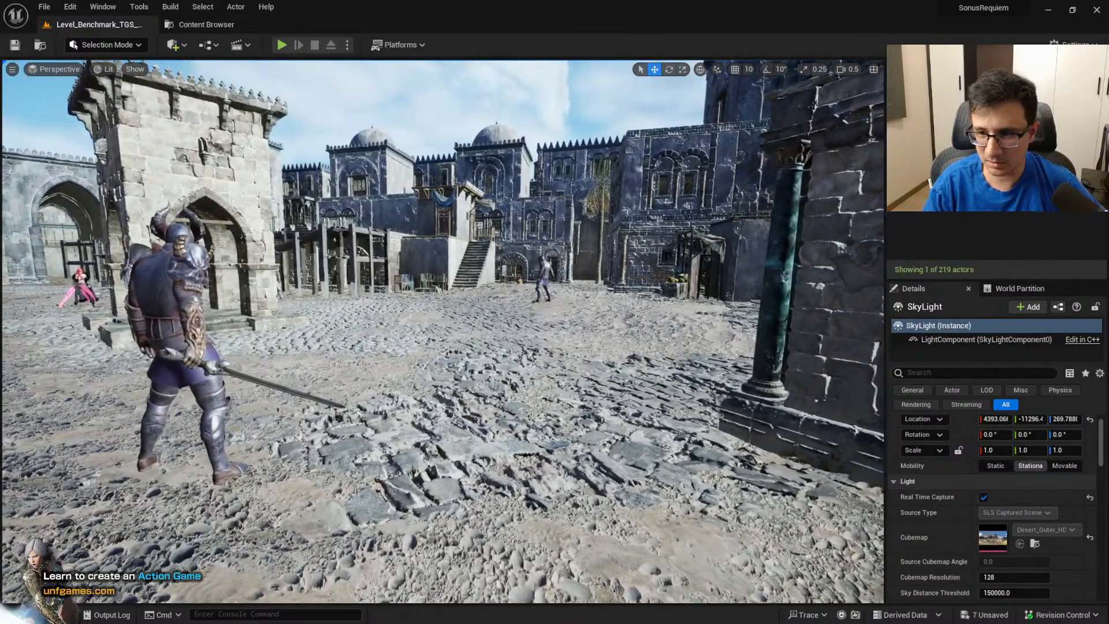
Test the DirectionalLight again at 1 lux intensity and return it to 0.5 lux
{"action": "left_click", "coordinate": [947, 130]}
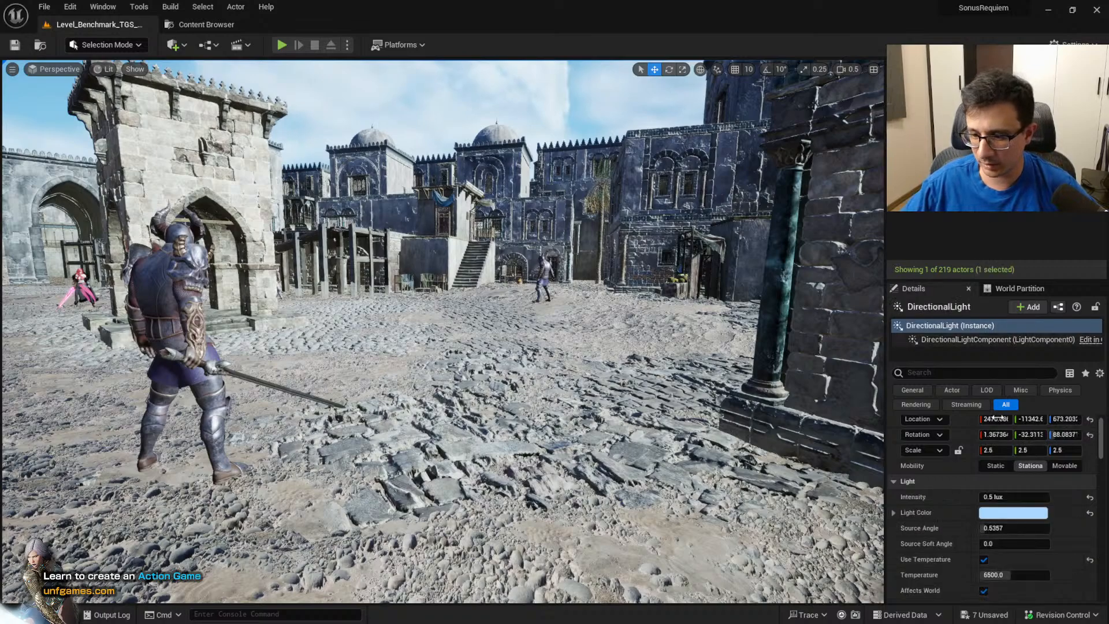
{"action": "left_click", "coordinate": [1012, 497]}
{"action": "type", "text": "1"}
{"action": "key", "text": "Return"}
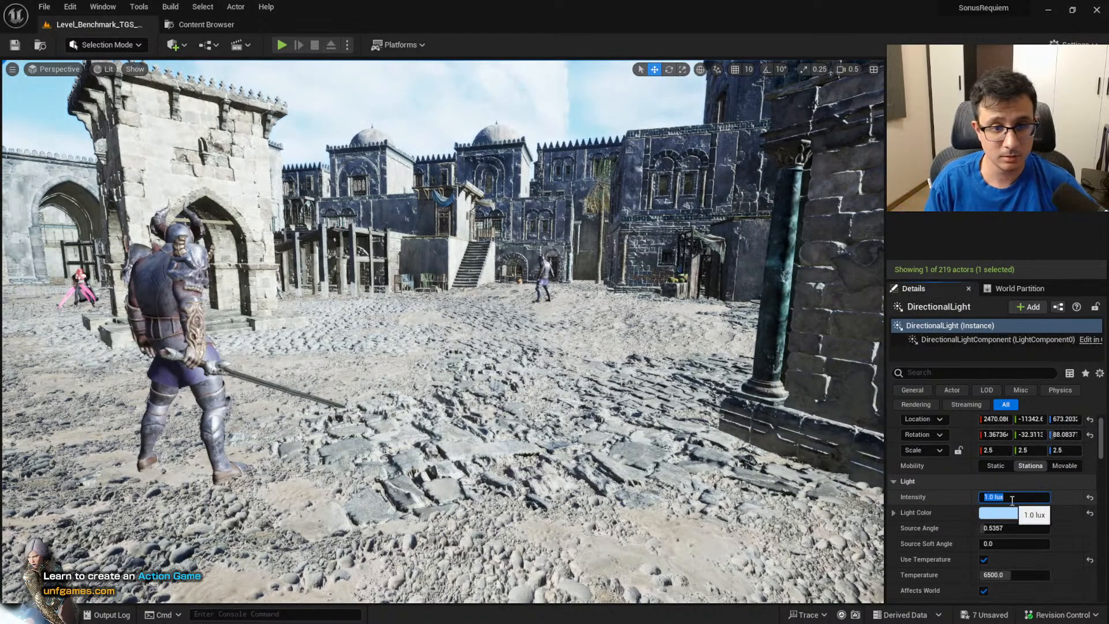
{"action": "type", "text": "0.5"}
{"action": "key", "text": "Return"}
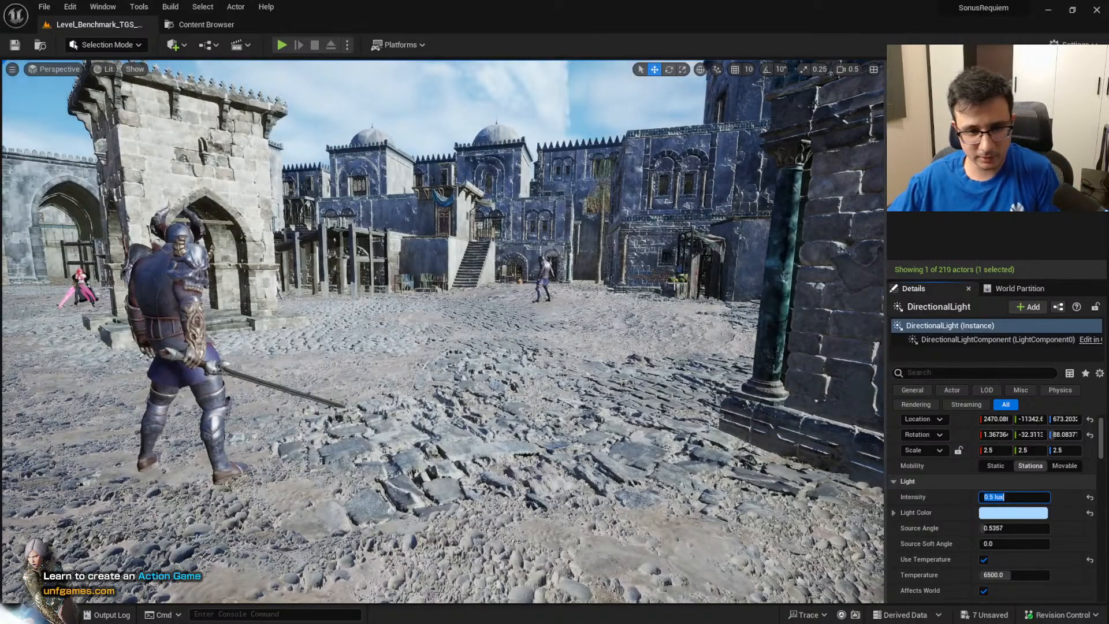
Lower the DirectionalLight's angle over the courtyard to a rotation of about Y -18.6°, Z 88.7°
{"action": "right_click_drag", "start_coordinate": [681, 302], "coordinate": [641, 298]}
{"action": "key", "text": "ctrl+l"}
{"action": "key", "text": "ctrl+l"}
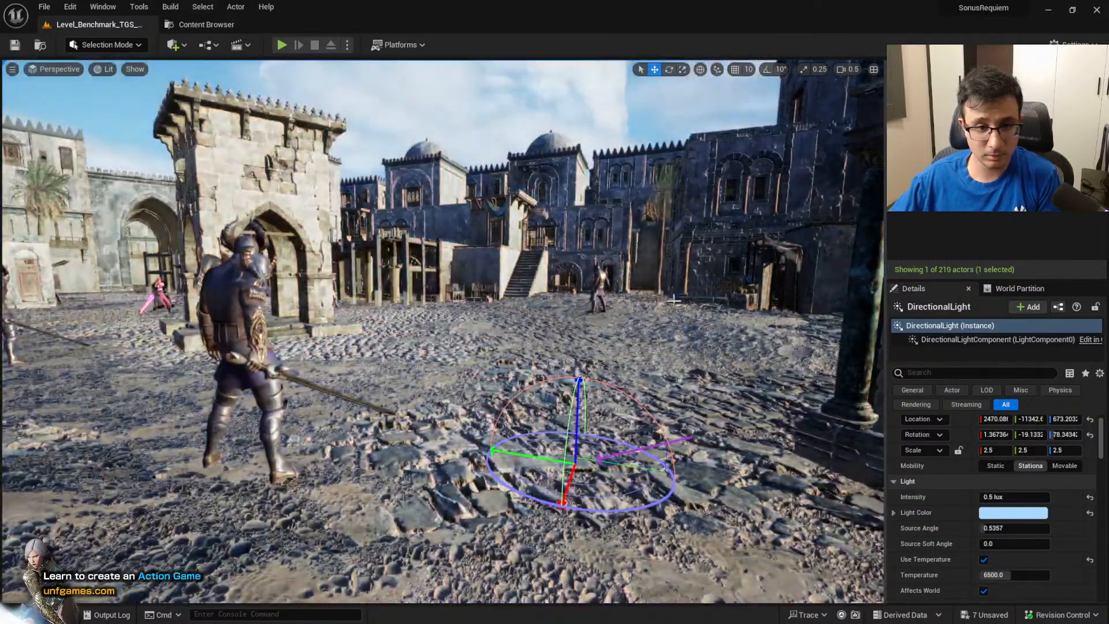
{"action": "key", "text": "ctrl+l"}
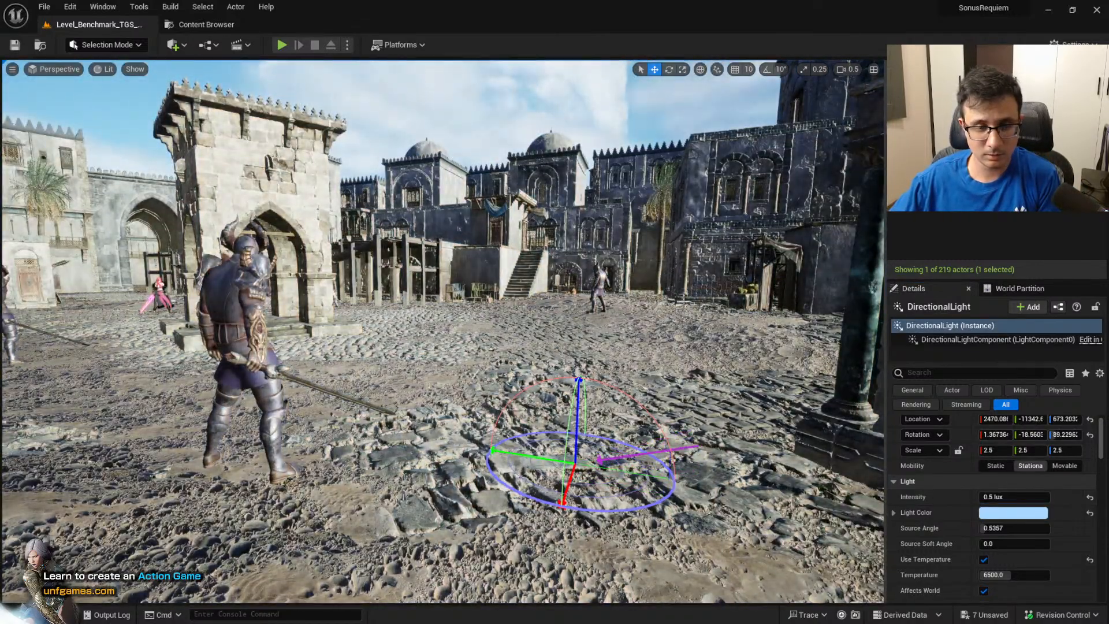
{"action": "mouse_move", "coordinate": [577, 301]}
{"action": "right_mouse_down"}
{"action": "mouse_move", "coordinate": [514, 300]}
{"action": "mouse_move", "coordinate": [572, 308]}
{"action": "right_mouse_up"}
{"action": "key", "text": "alt+3"}
{"action": "key", "text": "alt+4"}
{"action": "key", "text": "g"}
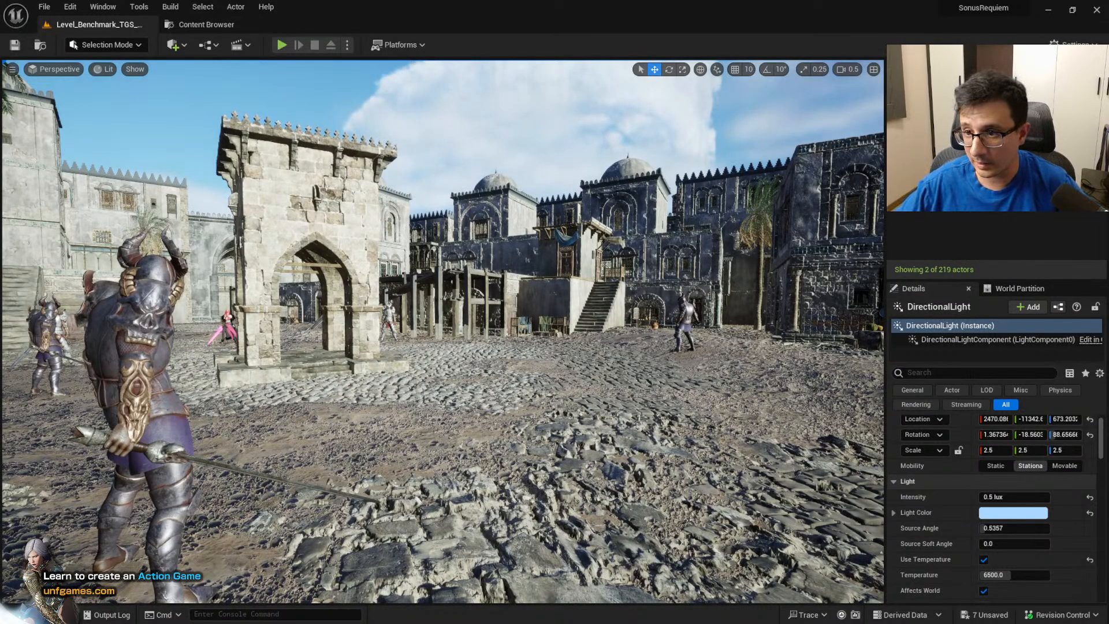
Reset the SkyLight's Light Color to its default white
{"action": "left_click", "coordinate": [953, 139]}
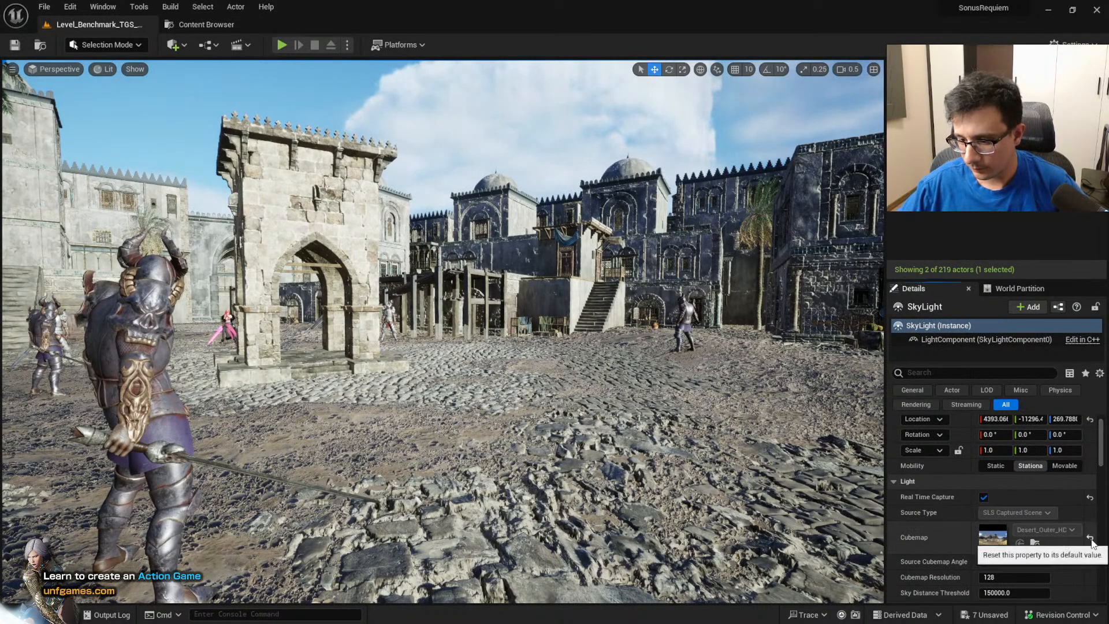
{"action": "scroll", "coordinate": [1092, 537], "scroll_direction": "down", "scroll_amount": 3}
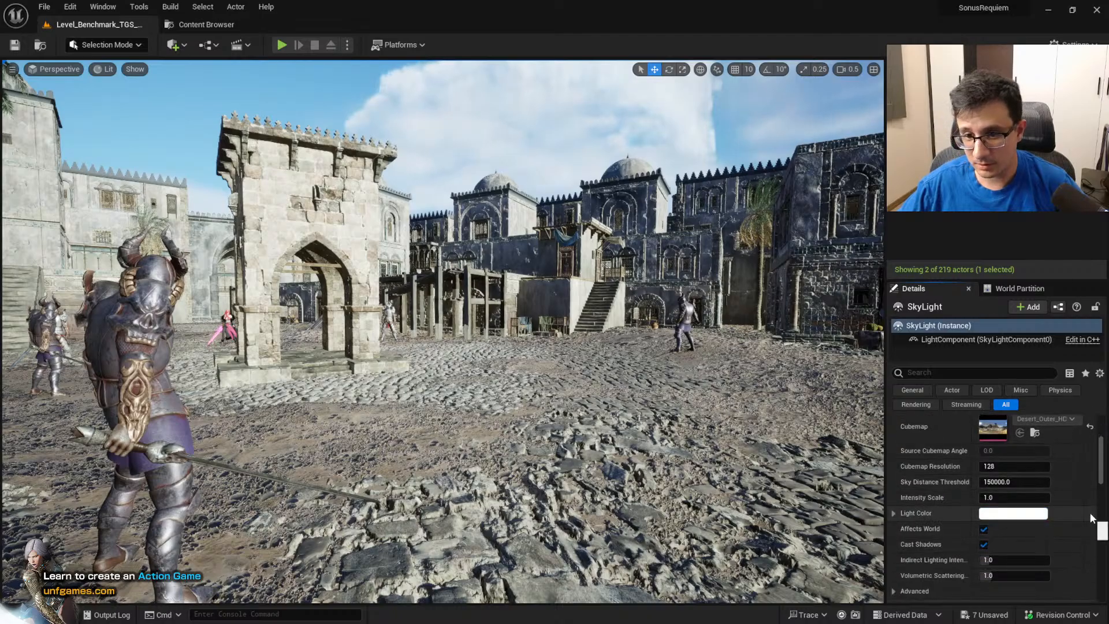
{"action": "left_click", "coordinate": [1089, 513]}
{"action": "key", "text": "w"}
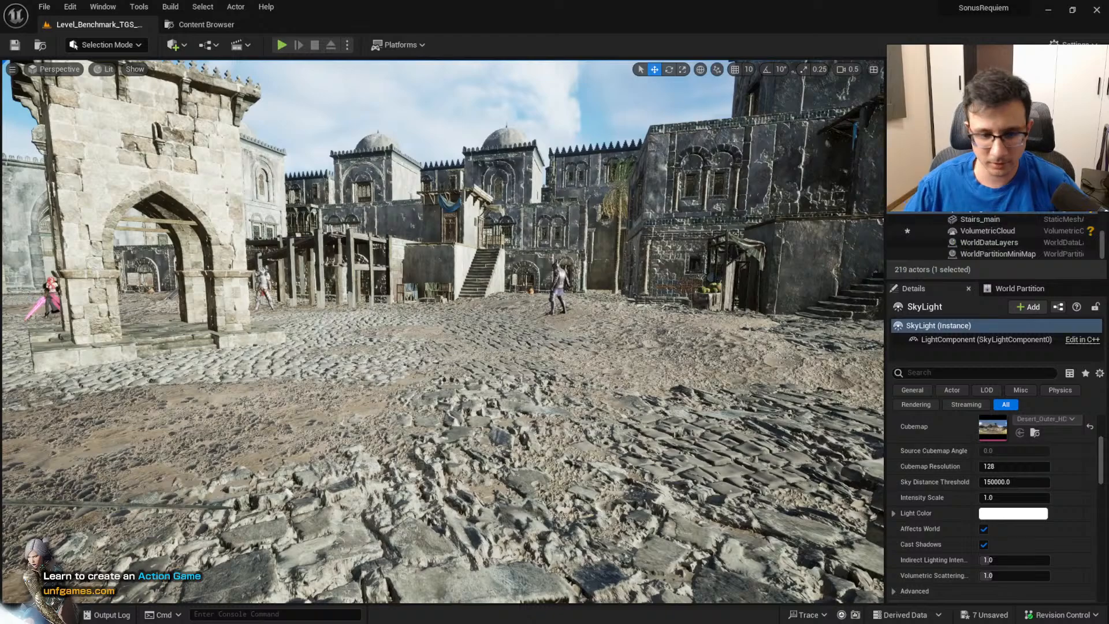
Enable Cast Shadows on the DirectionalLight
{"action": "left_click", "coordinate": [963, 130]}
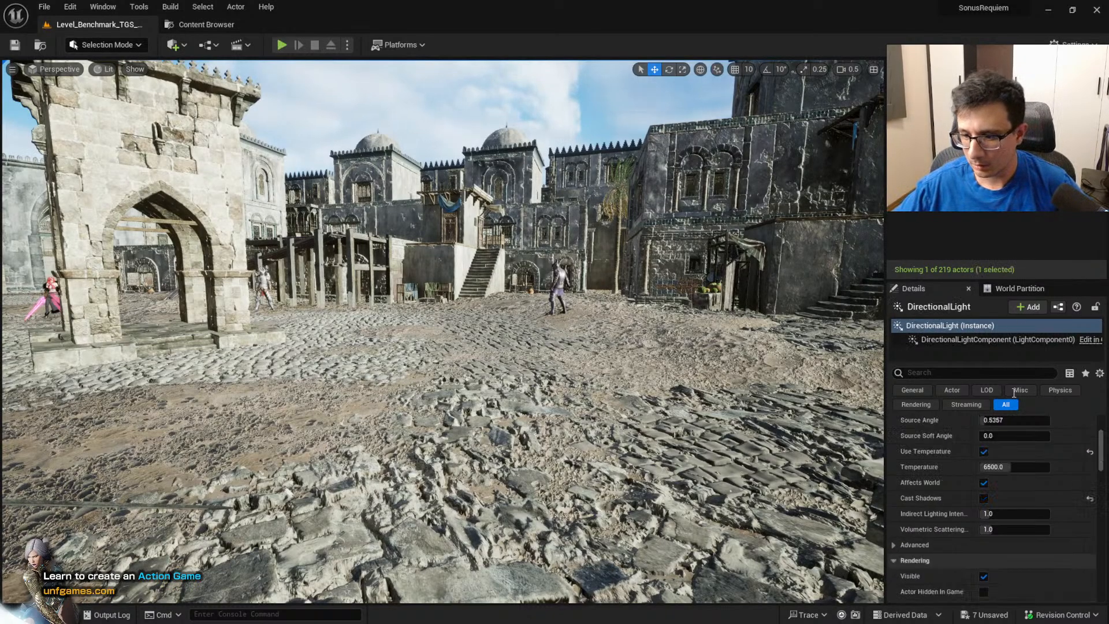
{"action": "left_click", "coordinate": [984, 498]}
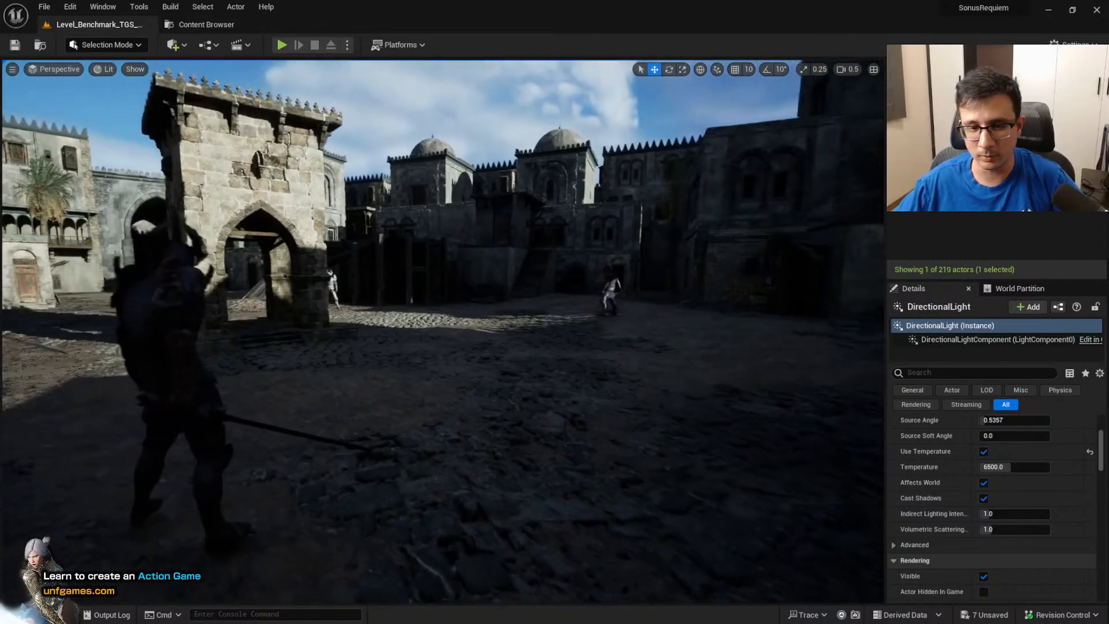
{"action": "scroll", "coordinate": [1054, 478], "scroll_direction": "up", "scroll_amount": 4}
{"action": "mouse_move", "coordinate": [730, 437]}
{"action": "right_mouse_down"}
{"action": "mouse_move", "coordinate": [751, 437]}
{"action": "mouse_move", "coordinate": [730, 437]}
{"action": "right_mouse_up"}
Rotate the DirectionalLight to about Y -25.4°, Z -151.6° so it lights the courtyard buildings from the opposite side
{"action": "key", "text": "ctrl+l"}
{"action": "key", "text": "ctrl+l"}
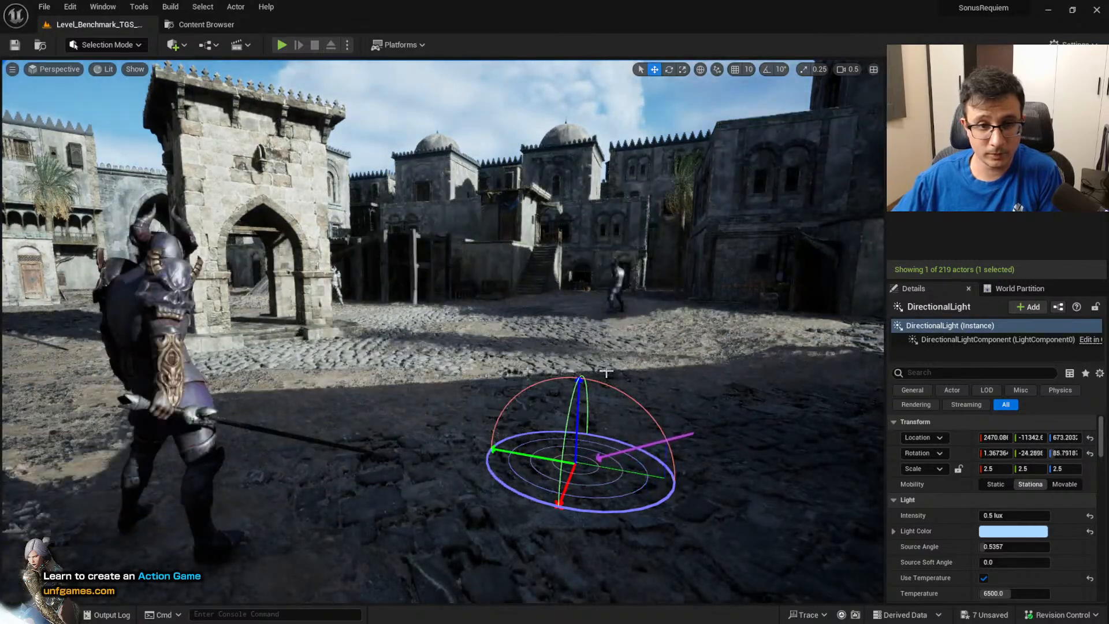
{"action": "key", "text": "ctrl+l"}
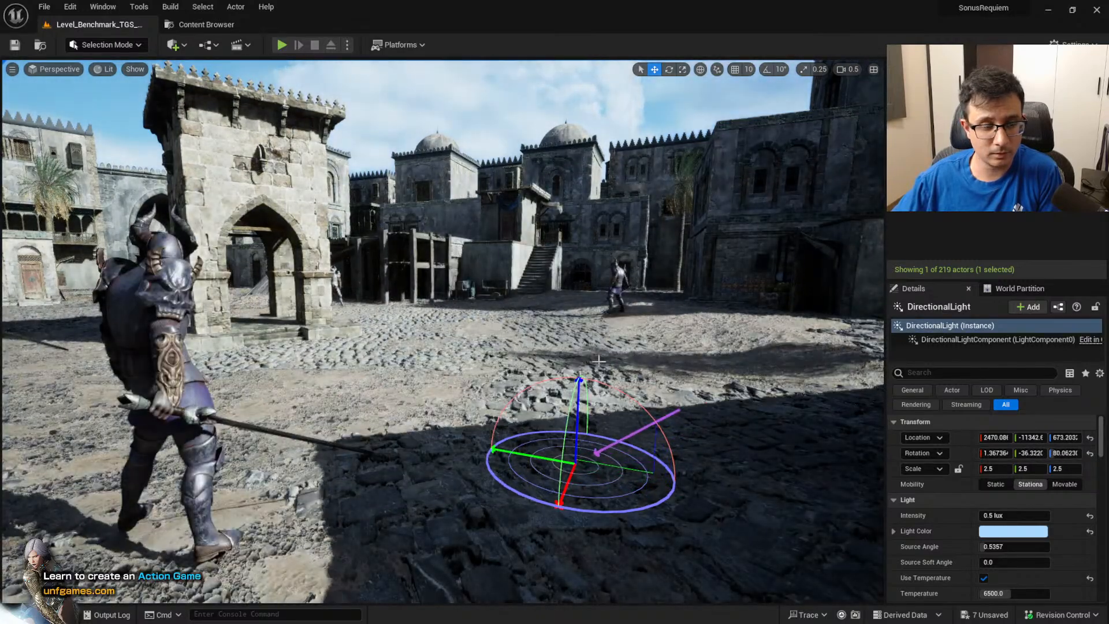
{"action": "key", "text": "ctrl+l"}
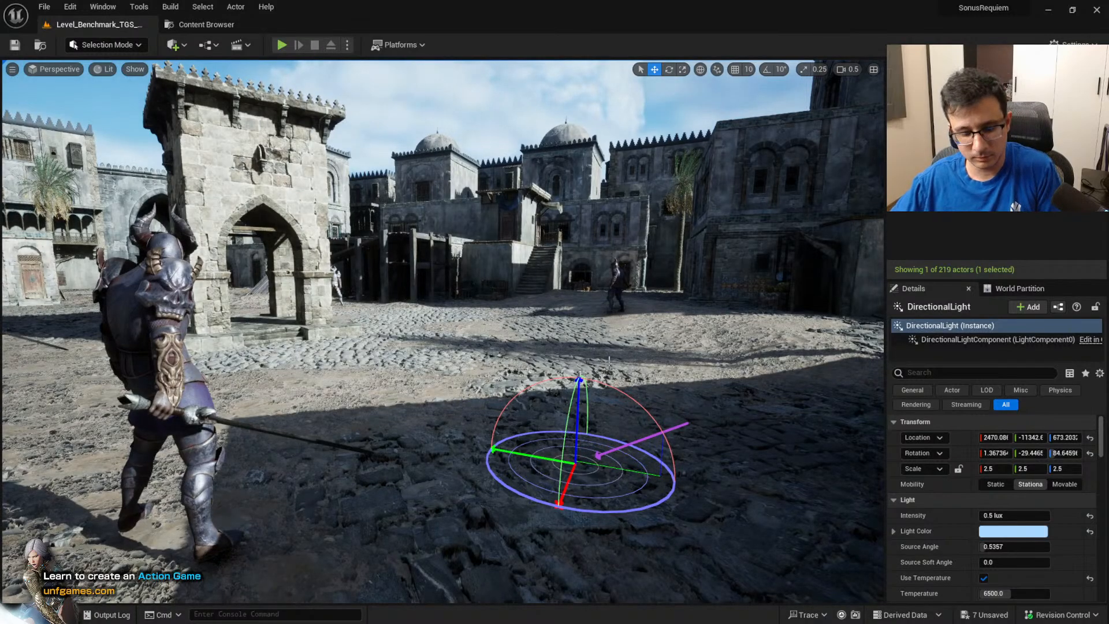
{"action": "key", "text": "ctrl+l"}
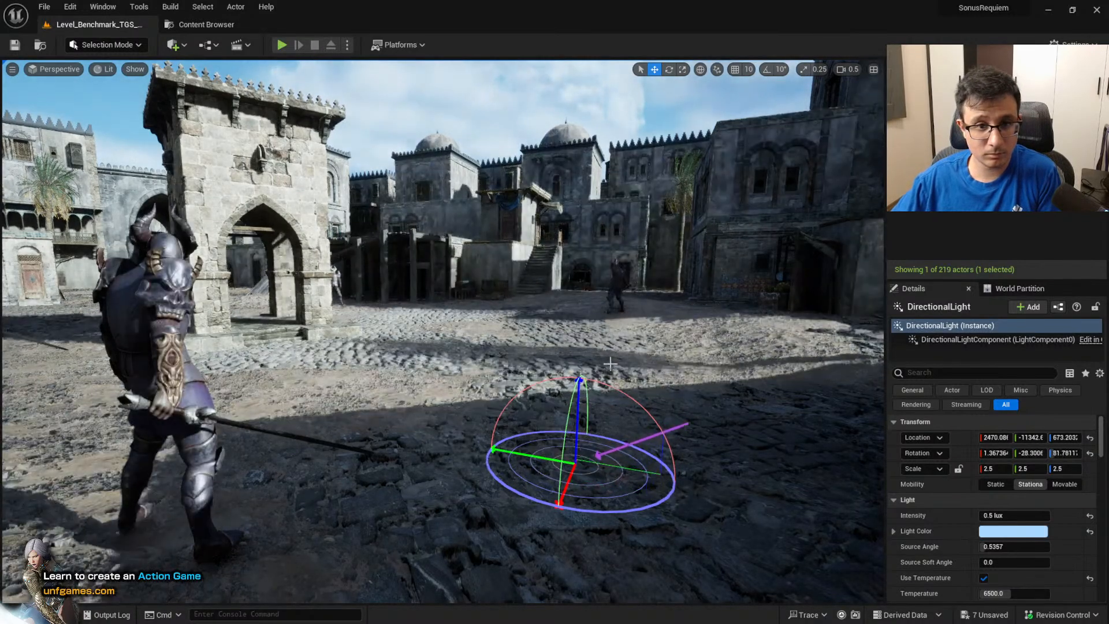
{"action": "key", "text": "ctrl+l"}
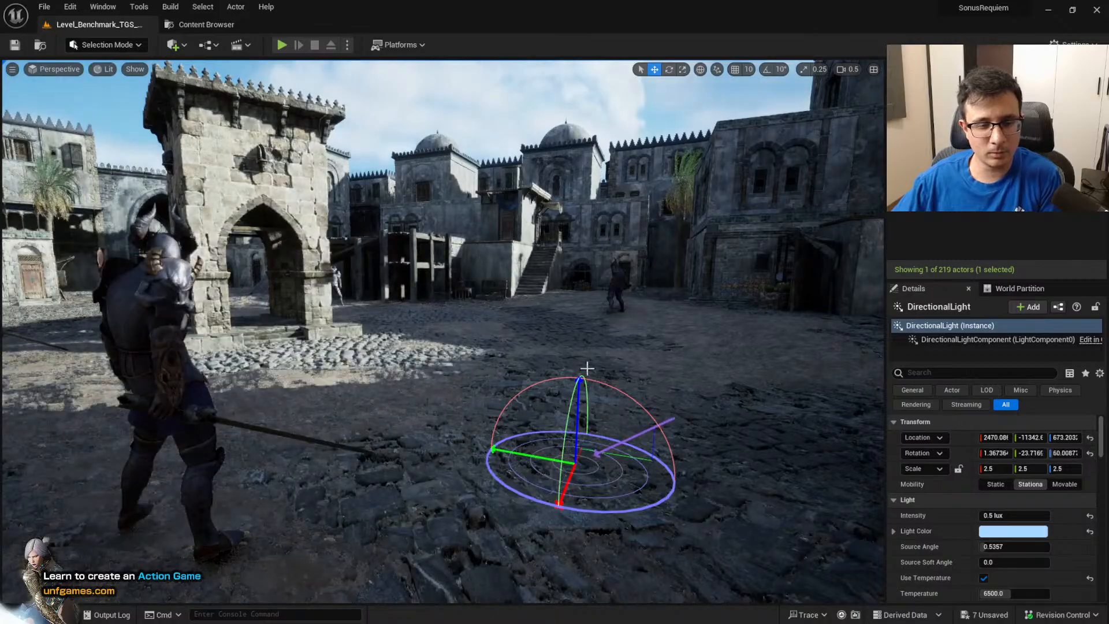
{"action": "key", "text": "ctrl+l"}
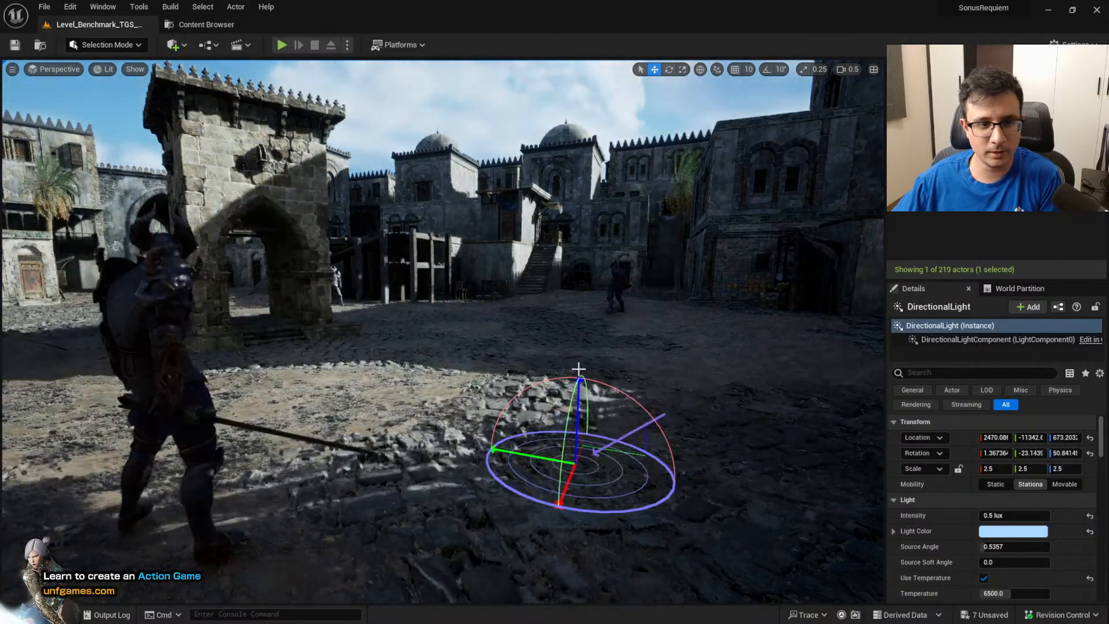
{"action": "key", "text": "ctrl+l"}
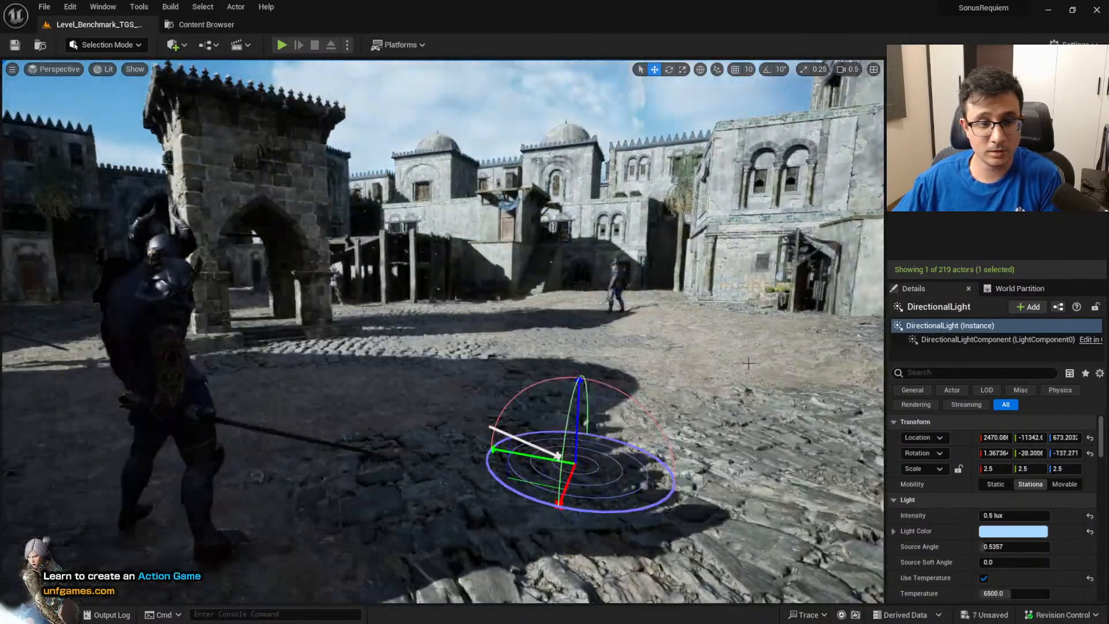
{"action": "key", "text": "ctrl+l"}
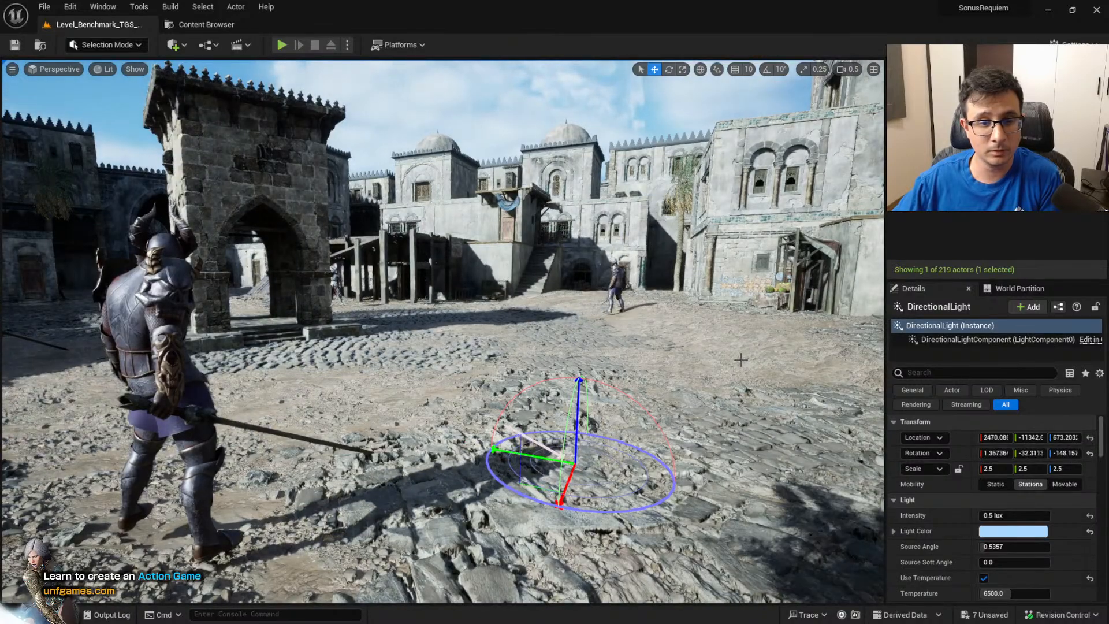
{"action": "key", "text": "ctrl+l"}
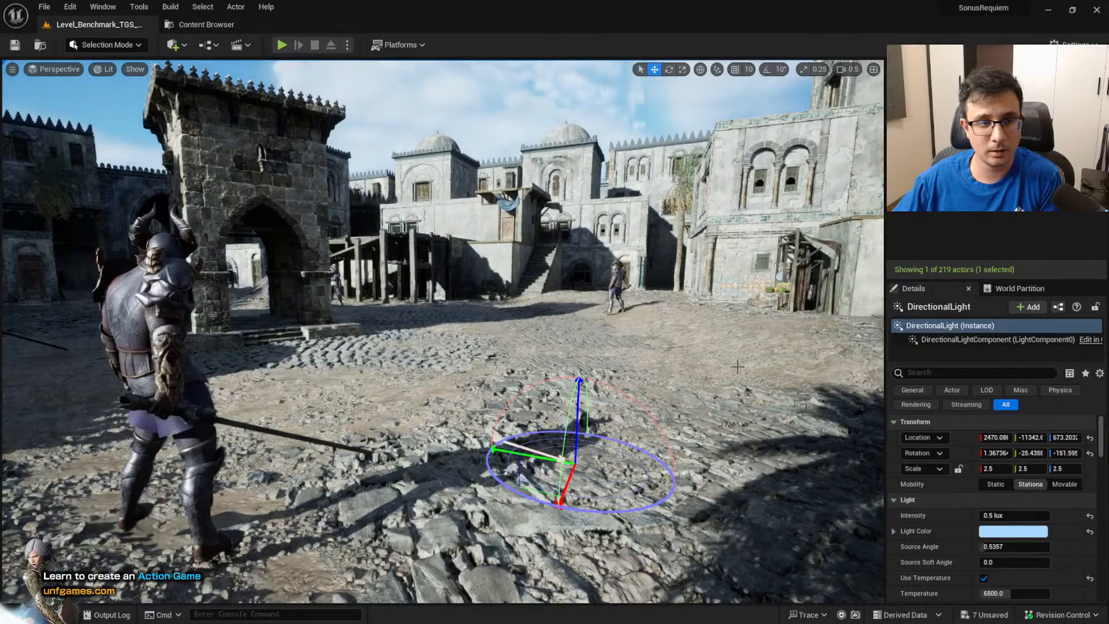
{"action": "left_click_drag", "start_coordinate": [650, 313], "coordinate": [361, 314], "text": "alt"}
{"action": "right_click_drag", "start_coordinate": [444, 331], "coordinate": [656, 314]}
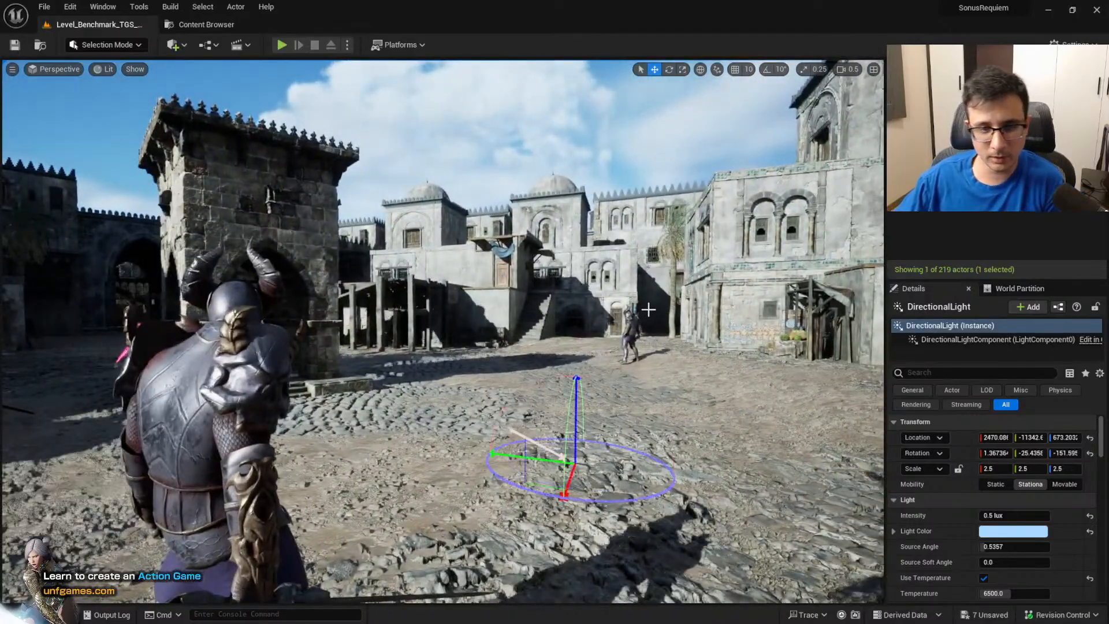
Rotate the DirectionalLight to about Y -29.4°, Z 58.1° so sunlight reaches the stone tower's front
{"action": "key", "text": "ctrl+l"}
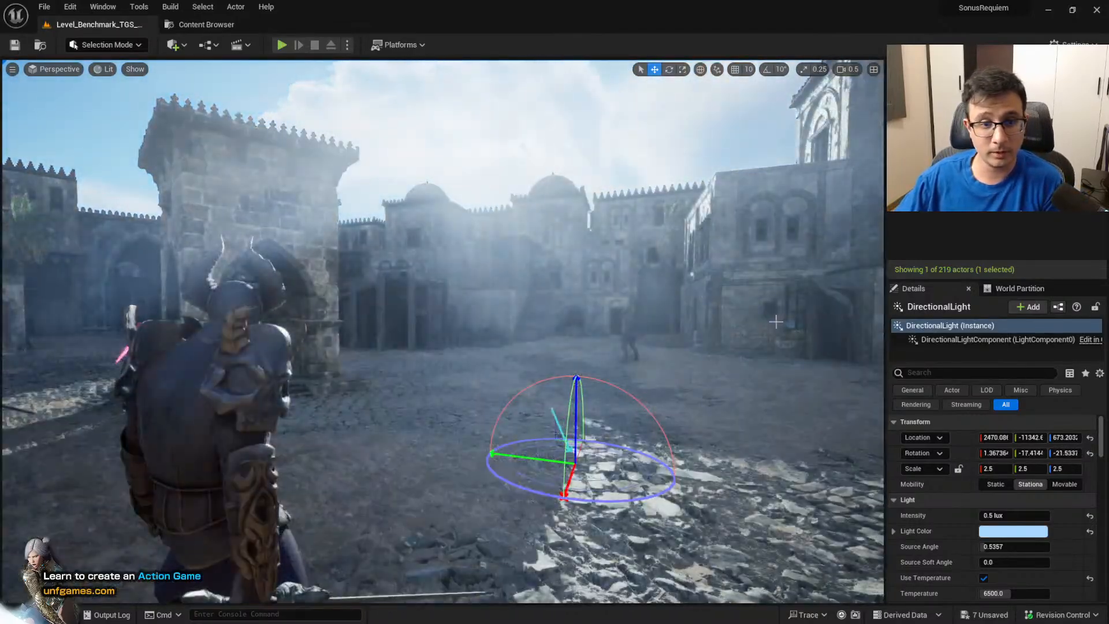
{"action": "key", "text": "ctrl+l"}
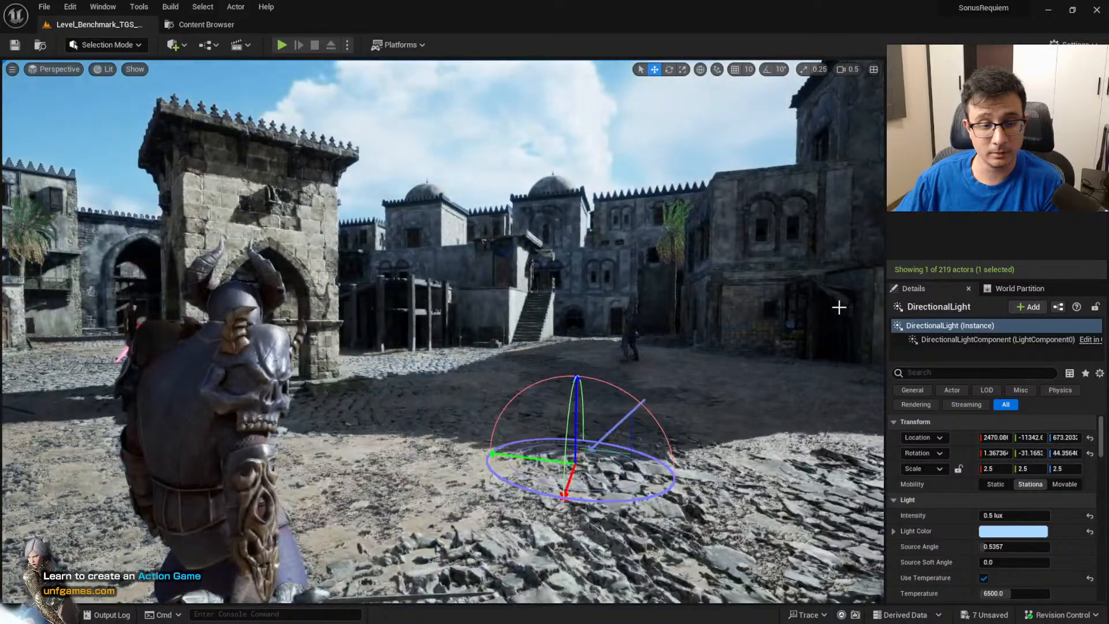
{"action": "key", "text": "ctrl+l"}
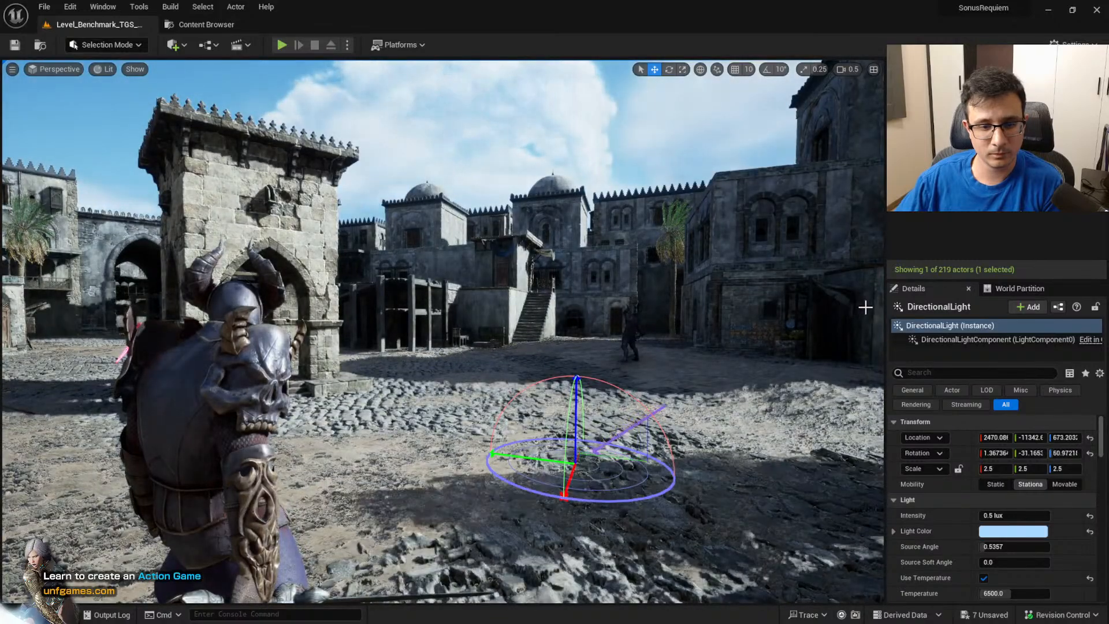
{"action": "key", "text": "ctrl+l"}
{"action": "key", "text": "ctrl+l"}
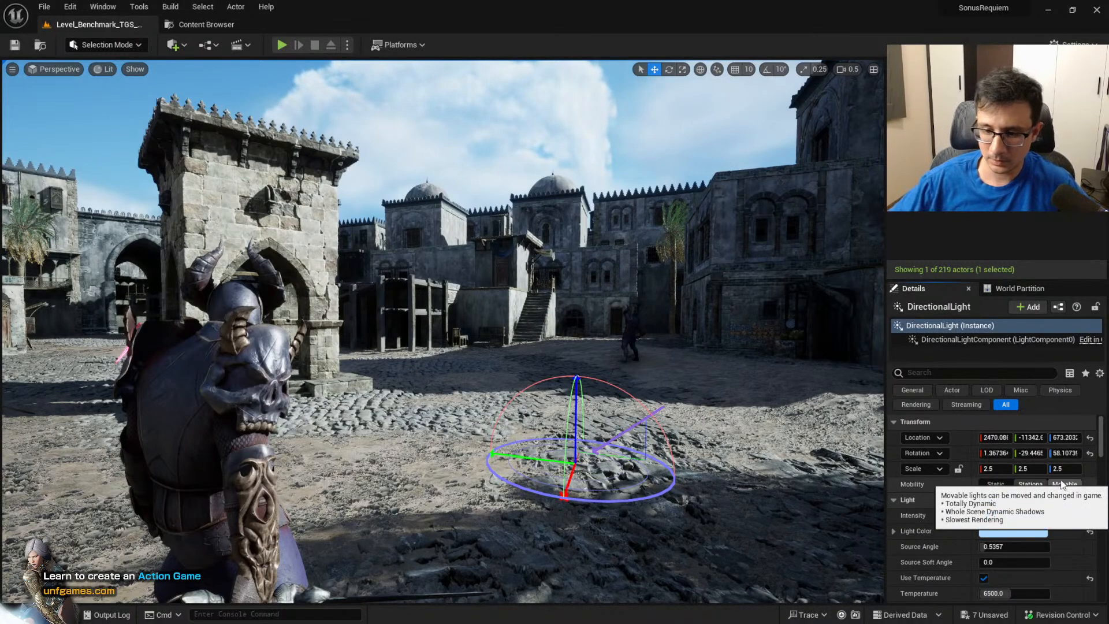
Change the DirectionalLight's Light Color to a warm off-white, hex sRGB FFFAF1FF
{"action": "left_click", "coordinate": [1020, 518]}
{"action": "left_click", "coordinate": [1012, 532]}
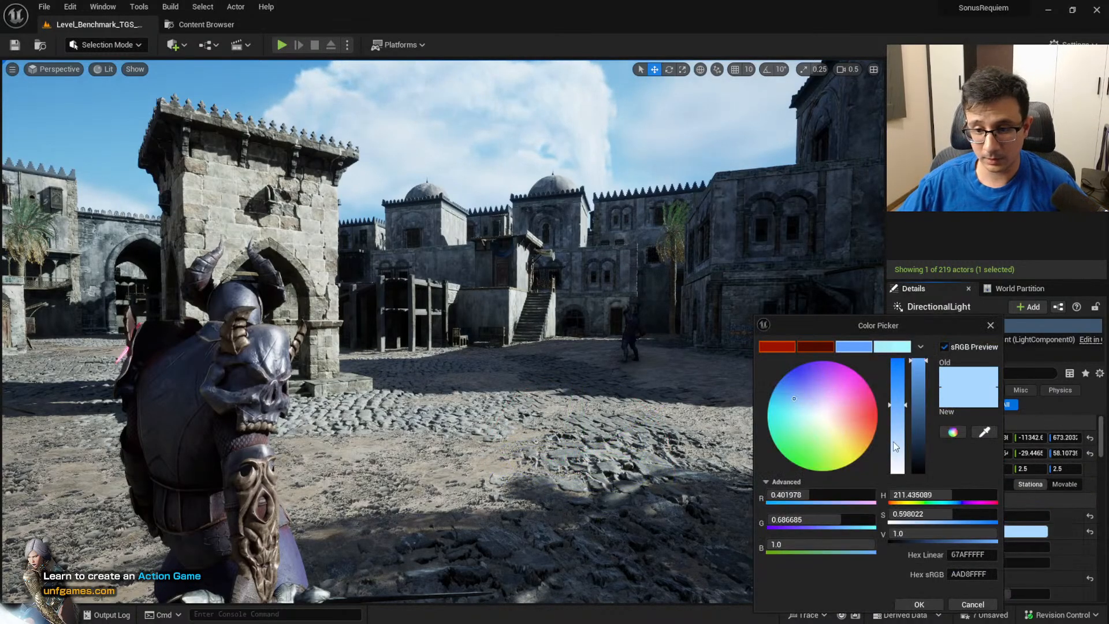
{"action": "left_click", "coordinate": [830, 418]}
{"action": "left_click", "coordinate": [824, 415]}
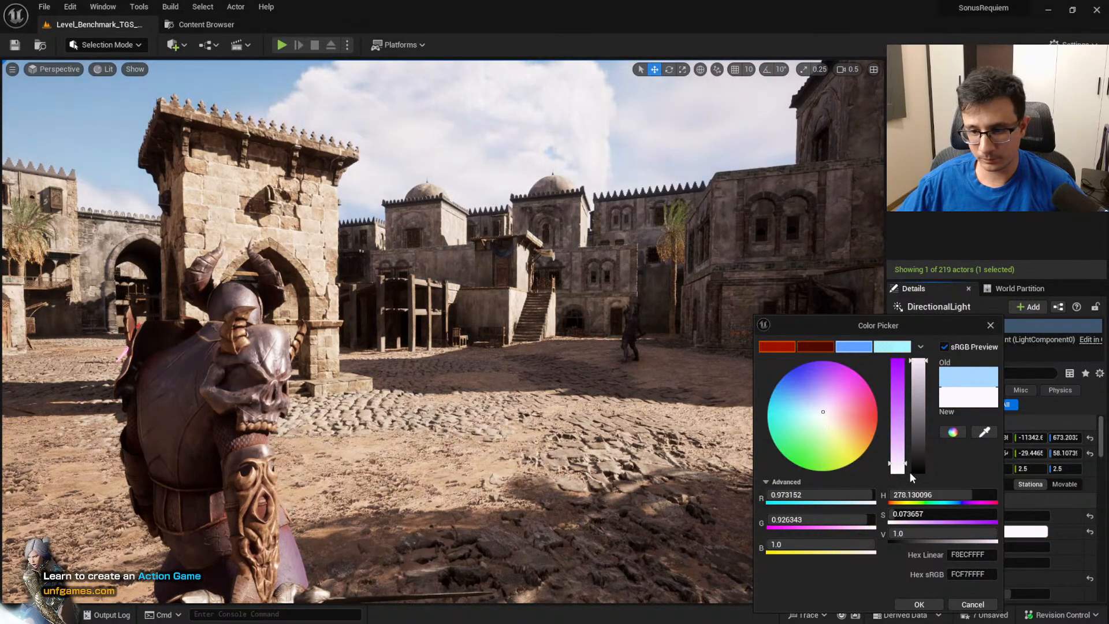
{"action": "left_click", "coordinate": [906, 472]}
{"action": "left_click", "coordinate": [828, 421]}
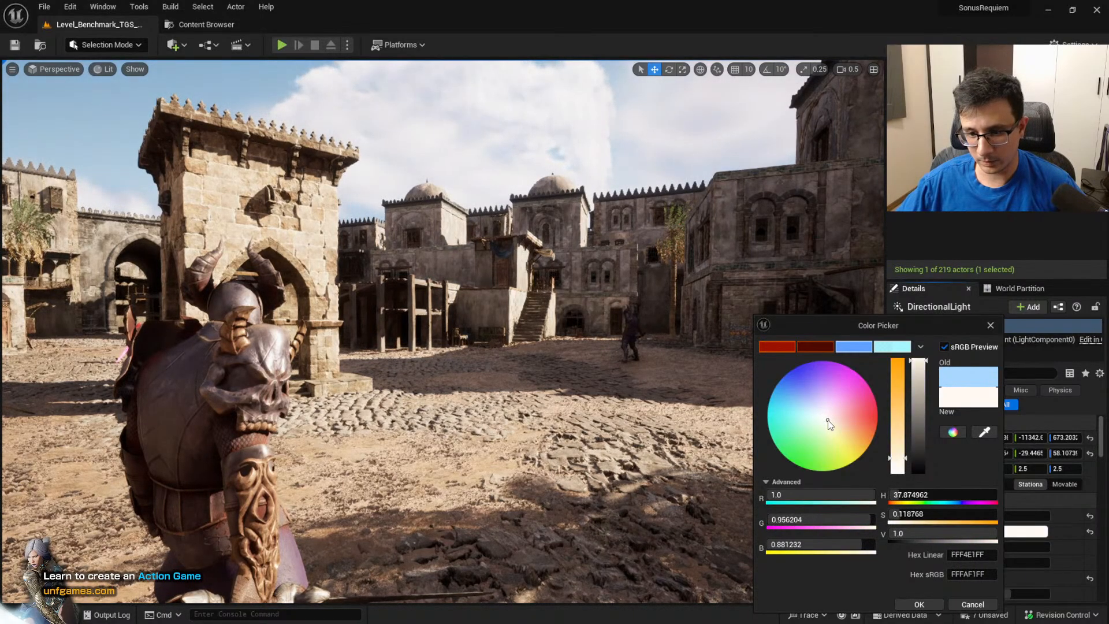
{"action": "left_click", "coordinate": [919, 604]}
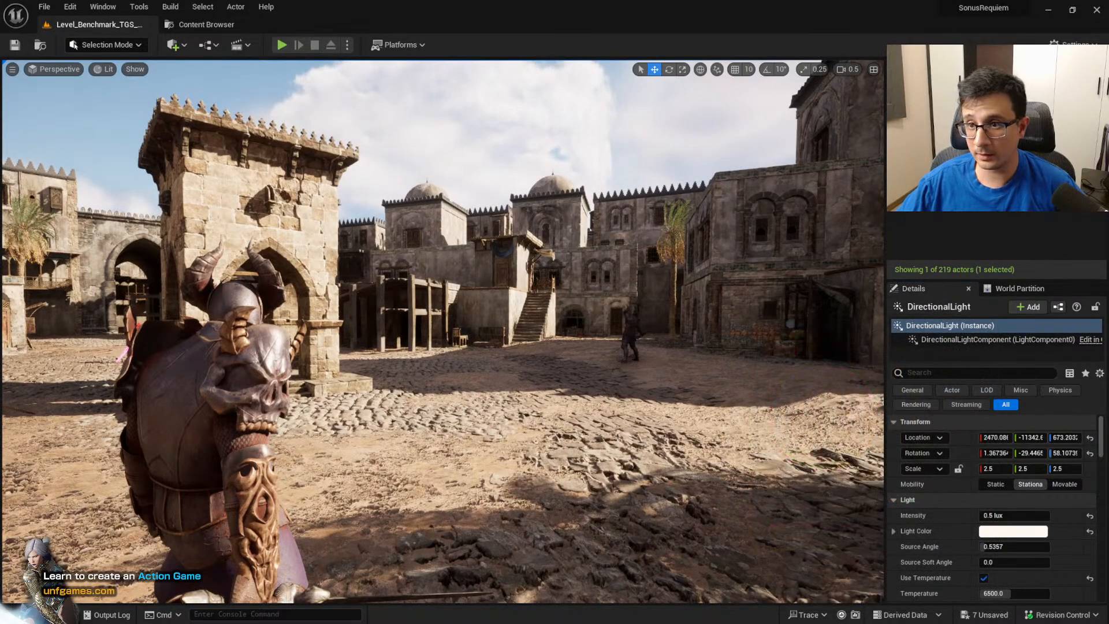
Find the SkyLight, compare a few tints, and set its Light Color to pale blue, hex sRGB CADDFFFF
{"action": "type", "text": "sk"}
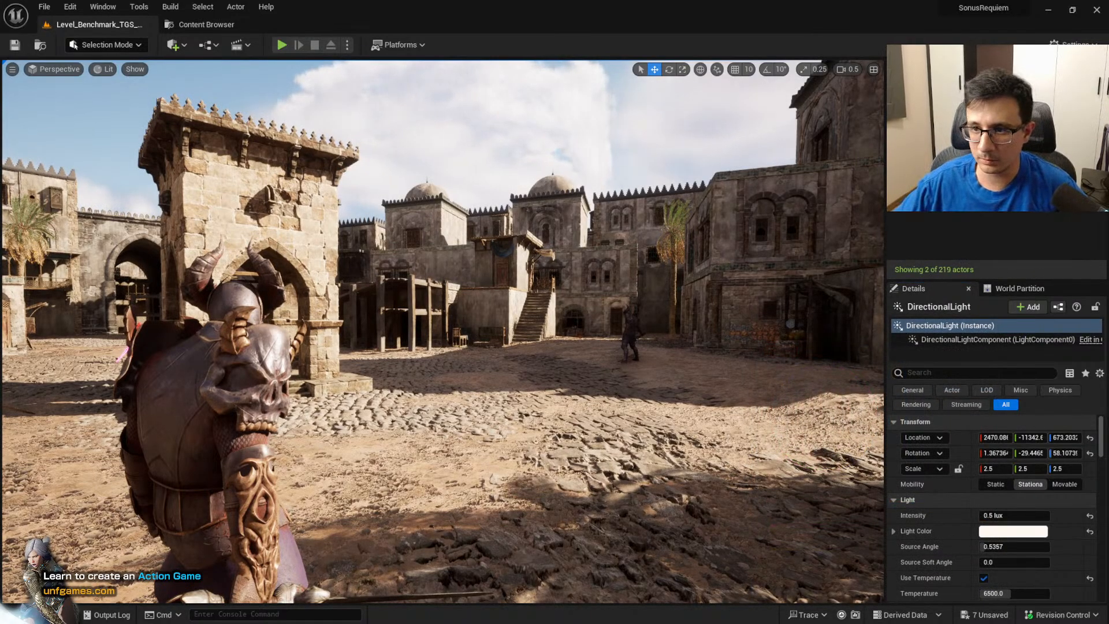
{"action": "left_click", "coordinate": [942, 133]}
{"action": "scroll", "coordinate": [998, 536], "scroll_direction": "down", "scroll_amount": 6}
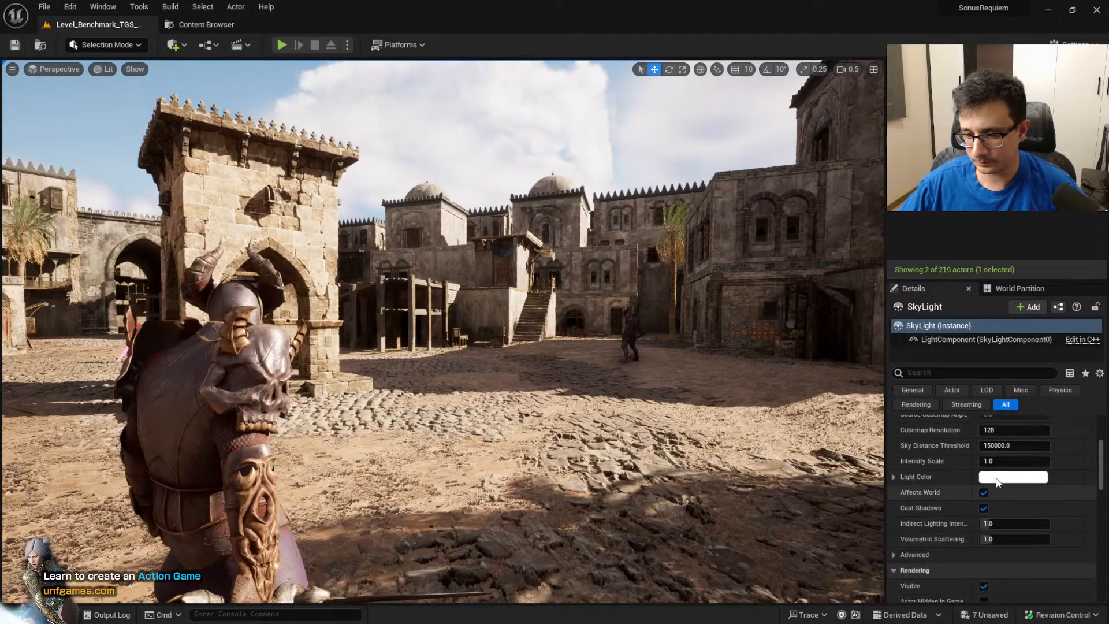
{"action": "left_click", "coordinate": [997, 478]}
{"action": "left_click", "coordinate": [784, 398]}
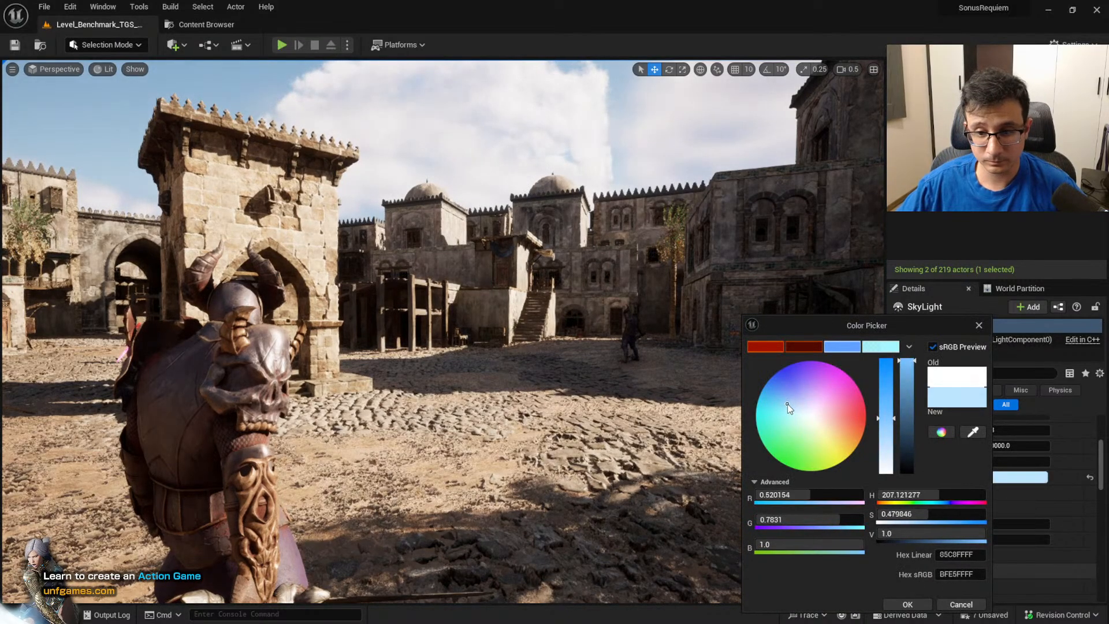
{"action": "left_click_drag", "start_coordinate": [783, 438], "coordinate": [781, 446]}
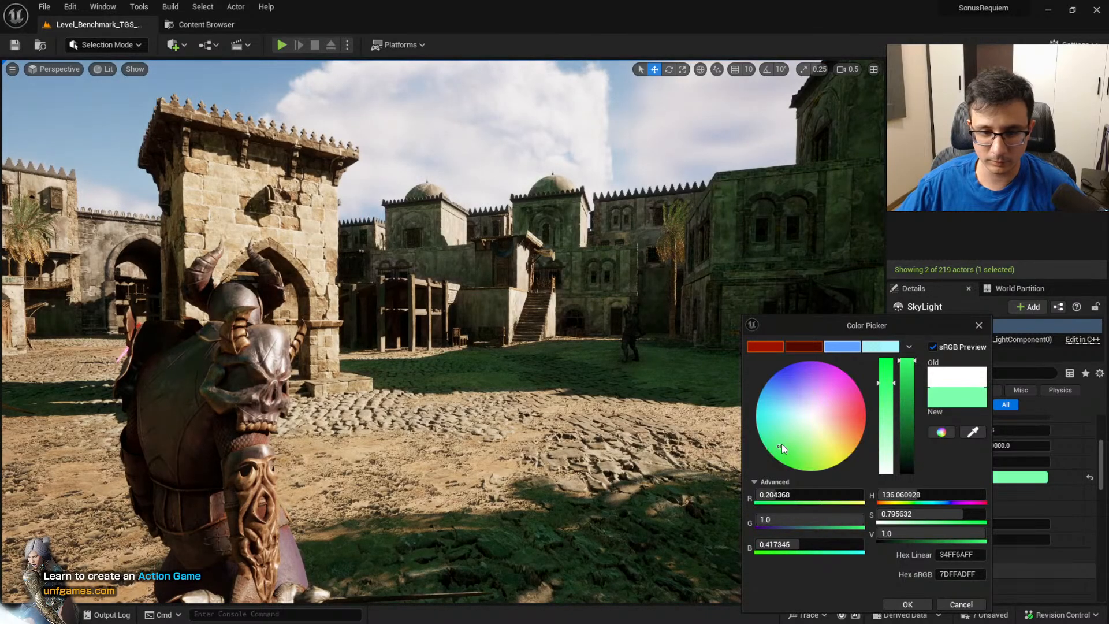
{"action": "left_click", "coordinate": [838, 401]}
{"action": "left_click", "coordinate": [795, 410]}
{"action": "left_click", "coordinate": [790, 402]}
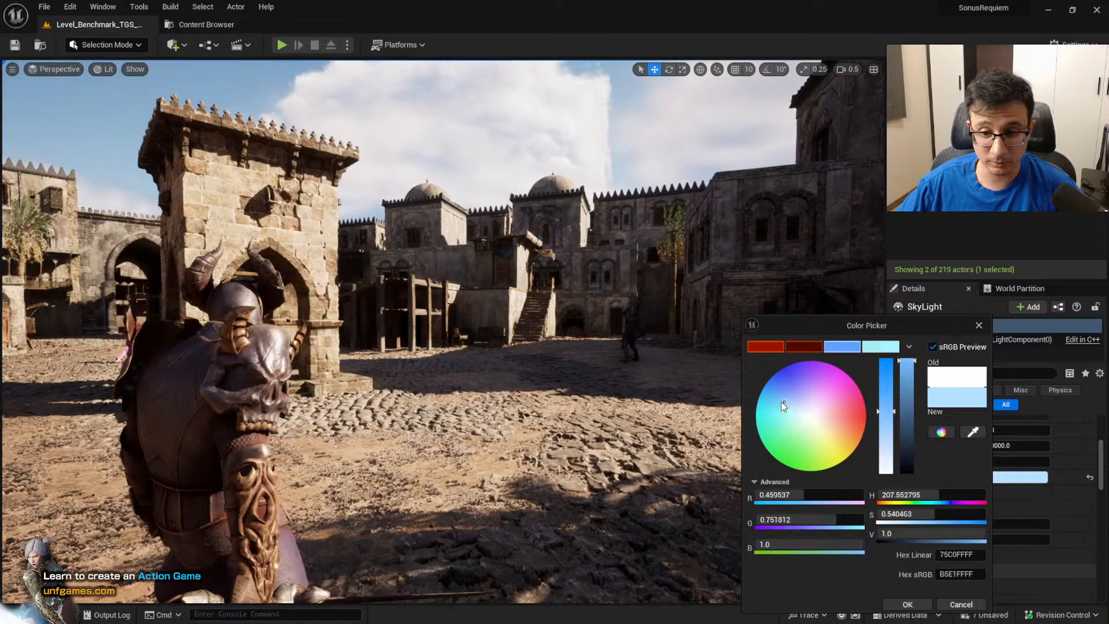
{"action": "left_click", "coordinate": [778, 400]}
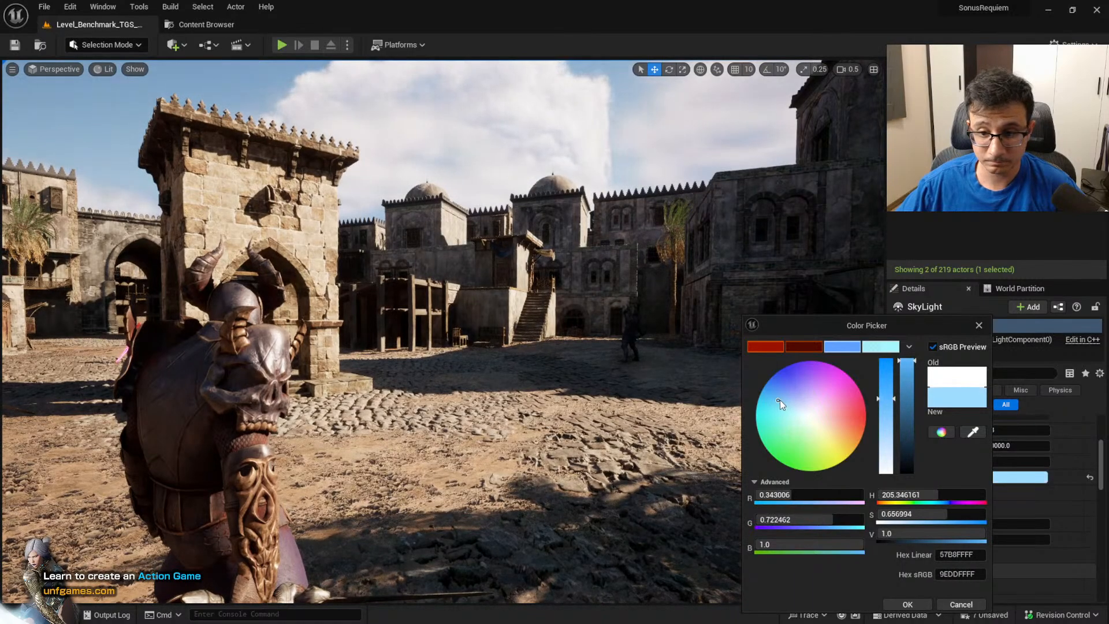
{"action": "left_click", "coordinate": [785, 395]}
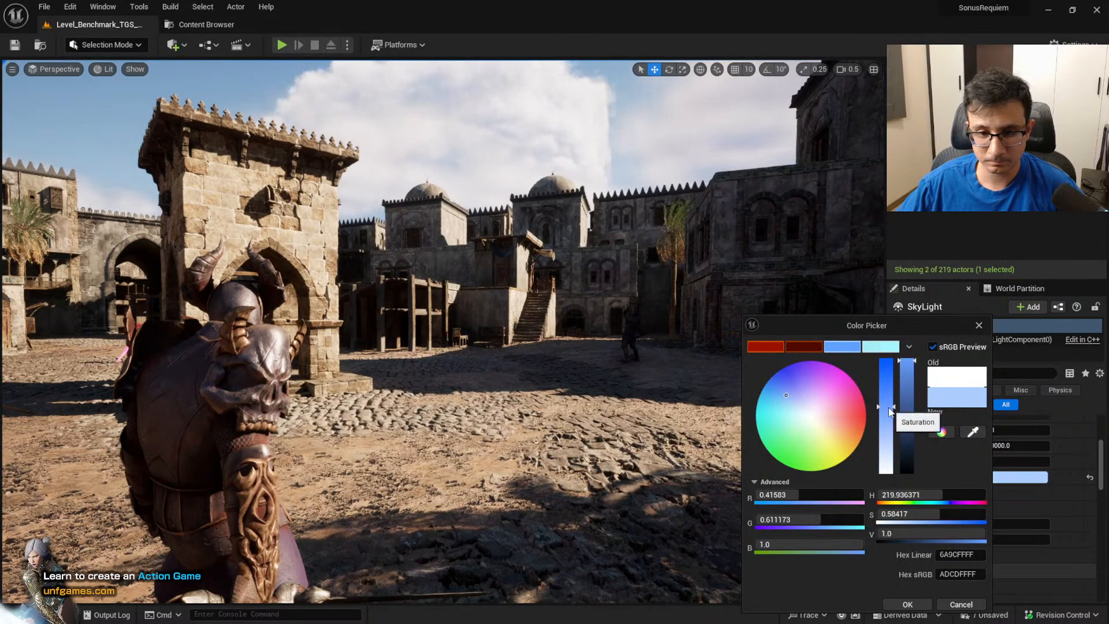
{"action": "mouse_move", "coordinate": [890, 410]}
{"action": "left_mouse_down"}
{"action": "mouse_move", "coordinate": [889, 442]}
{"action": "mouse_move", "coordinate": [889, 429]}
{"action": "left_mouse_up"}
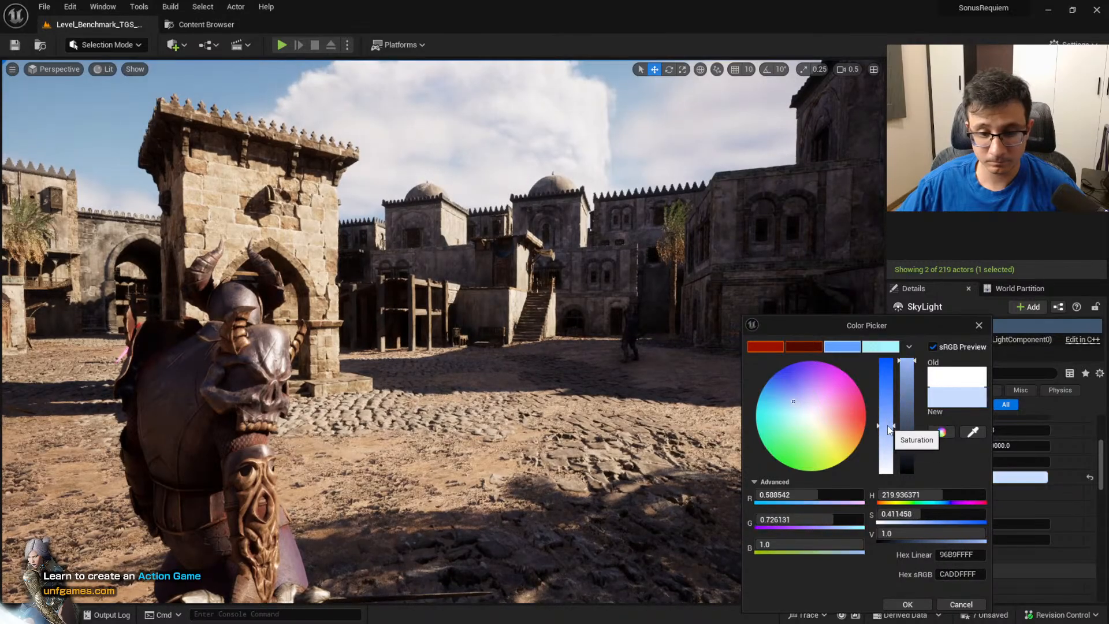
{"action": "left_click", "coordinate": [923, 606]}
Play the level in the editor to check the lighting in game, stop it, and close the Message Log
{"action": "right_click_drag", "start_coordinate": [636, 370], "coordinate": [559, 396]}
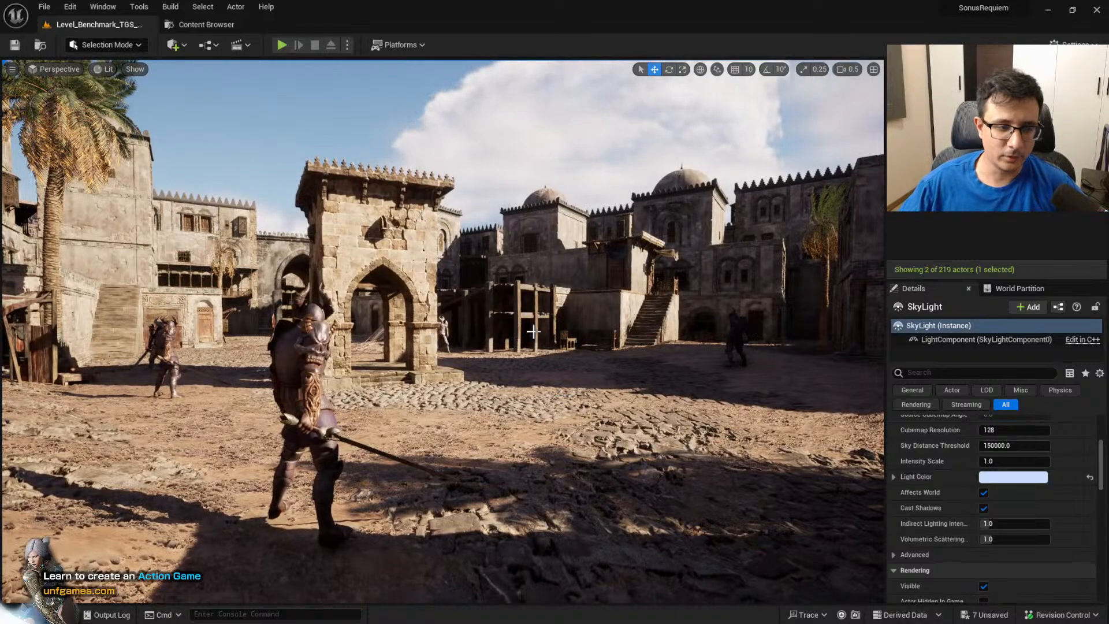
{"action": "right_click_drag", "start_coordinate": [518, 337], "coordinate": [404, 363]}
{"action": "key", "text": "w"}
{"action": "key", "text": "e"}
{"action": "scroll", "coordinate": [399, 353], "scroll_direction": "up", "scroll_amount": 4}
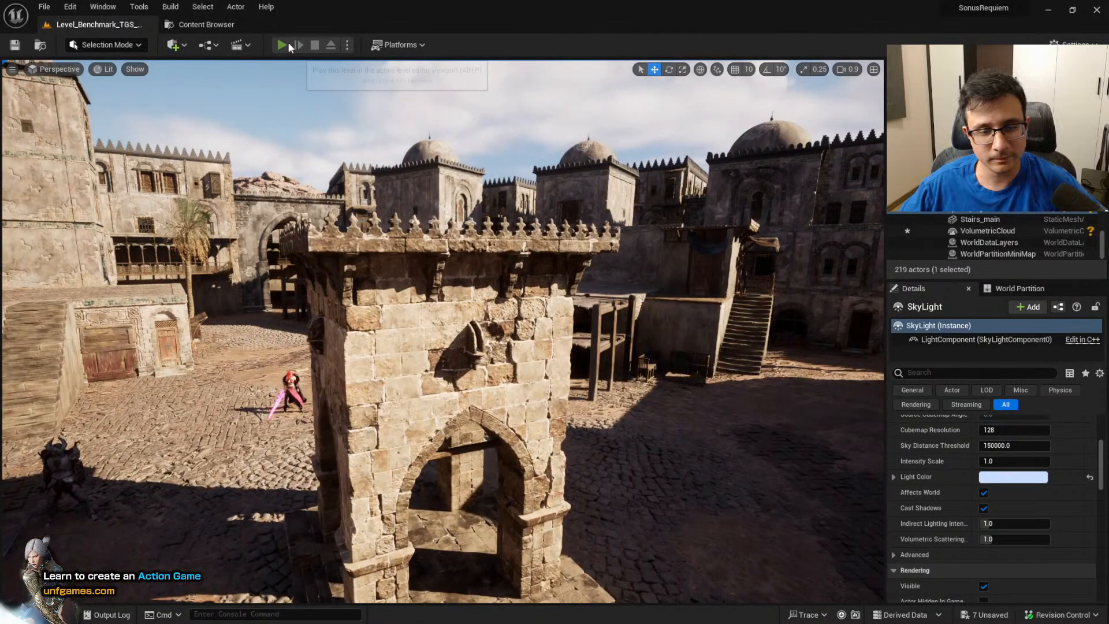
{"action": "left_click", "coordinate": [288, 44]}
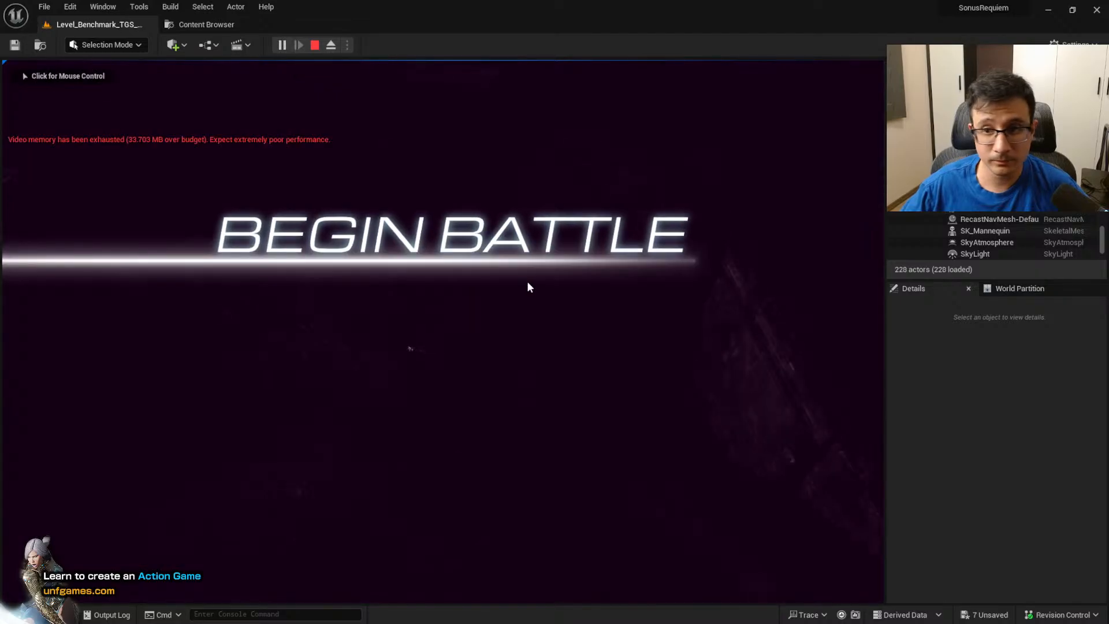
{"action": "left_click", "coordinate": [527, 283]}
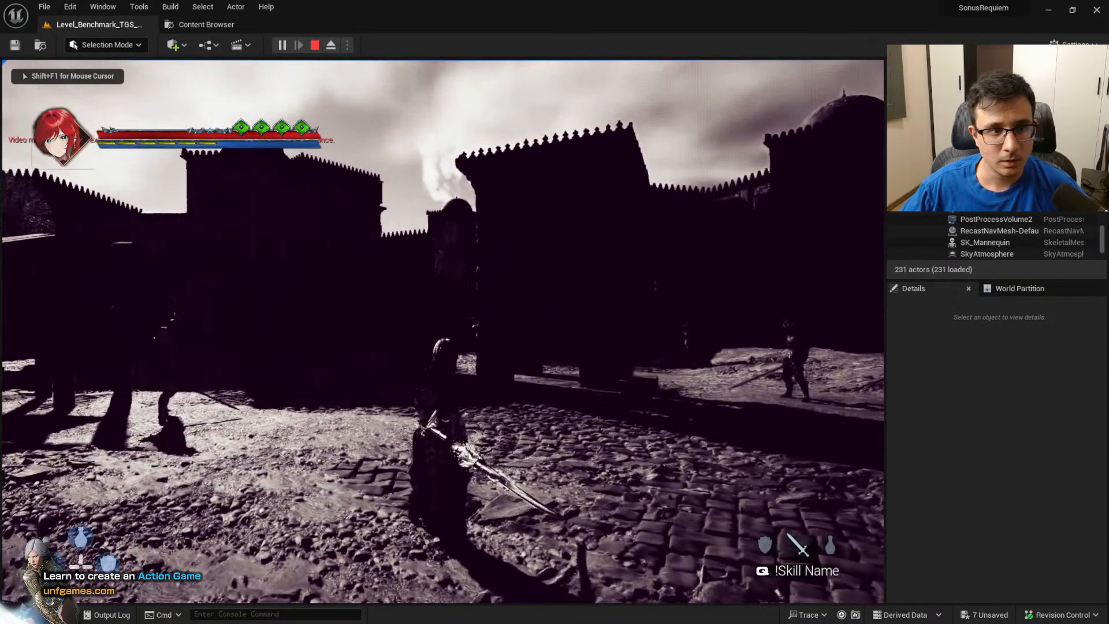
{"action": "key", "text": "Escape"}
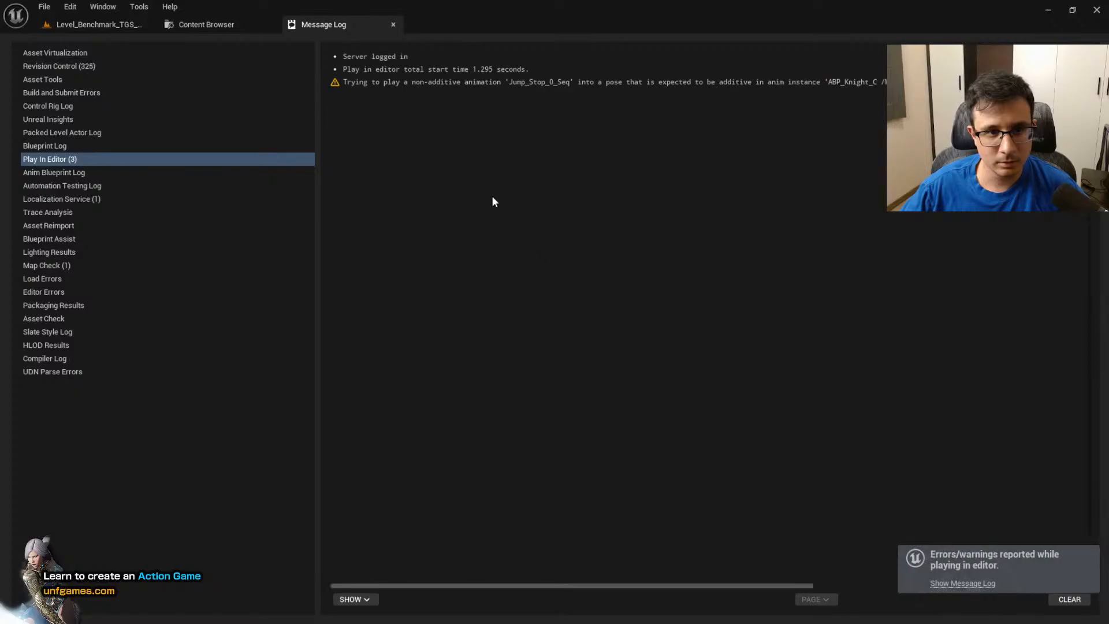
{"action": "middle_click", "coordinate": [365, 29]}
{"action": "left_click", "coordinate": [91, 22]}
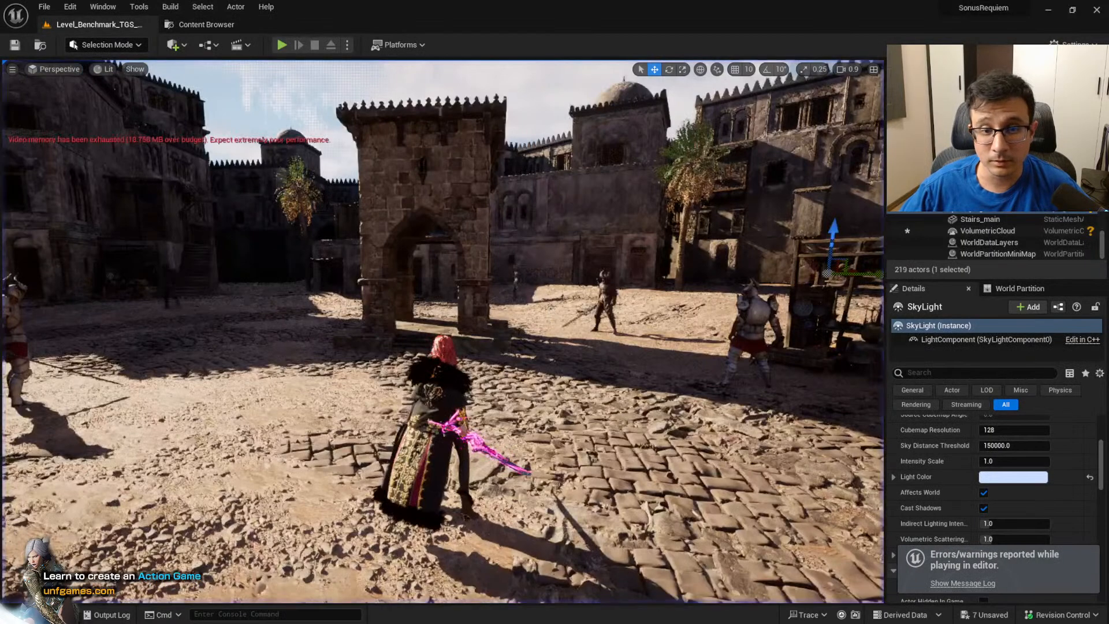
Examine the sunlight and shadows on the stone tower, palm tree and surrounding courtyard buildings from several viewpoints
{"action": "right_click_drag", "start_coordinate": [323, 242], "coordinate": [418, 237]}
{"action": "scroll", "coordinate": [498, 241], "scroll_direction": "up", "scroll_amount": 4}
{"action": "scroll", "coordinate": [503, 241], "scroll_direction": "down", "scroll_amount": 1}
{"action": "scroll", "coordinate": [592, 243], "scroll_direction": "down", "scroll_amount": 2}
{"action": "right_click_drag", "start_coordinate": [496, 221], "coordinate": [543, 234]}
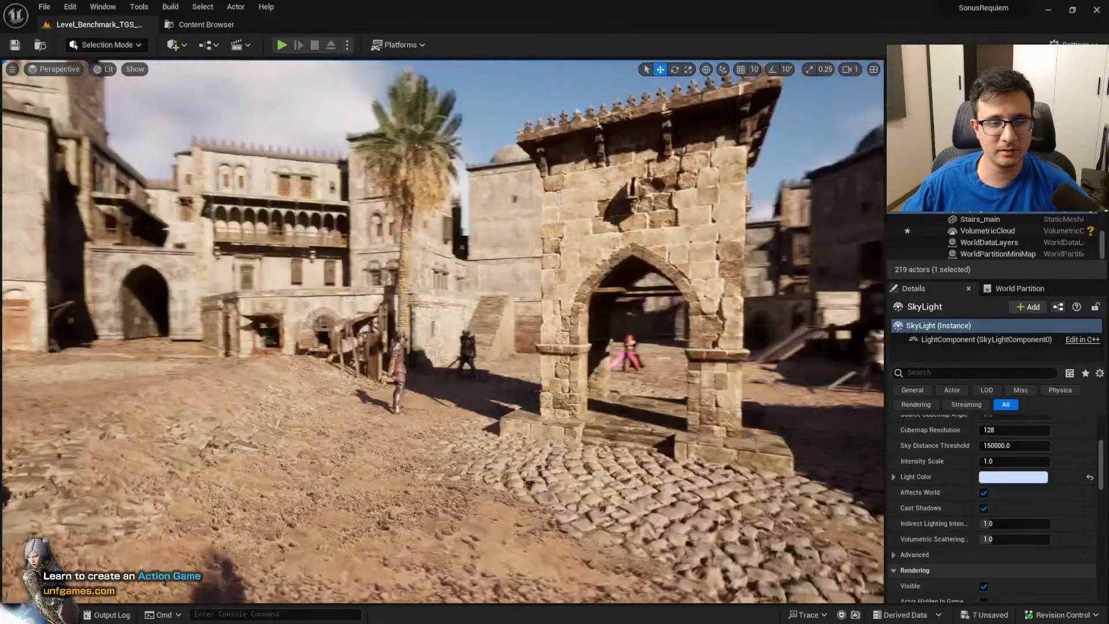
{"action": "key", "text": "w"}
{"action": "scroll", "coordinate": [330, 204], "scroll_direction": "up", "scroll_amount": 5}
{"action": "right_click_drag", "start_coordinate": [331, 204], "coordinate": [317, 186]}
{"action": "key", "text": "s"}
{"action": "key", "text": "q"}
{"action": "key", "text": "w"}
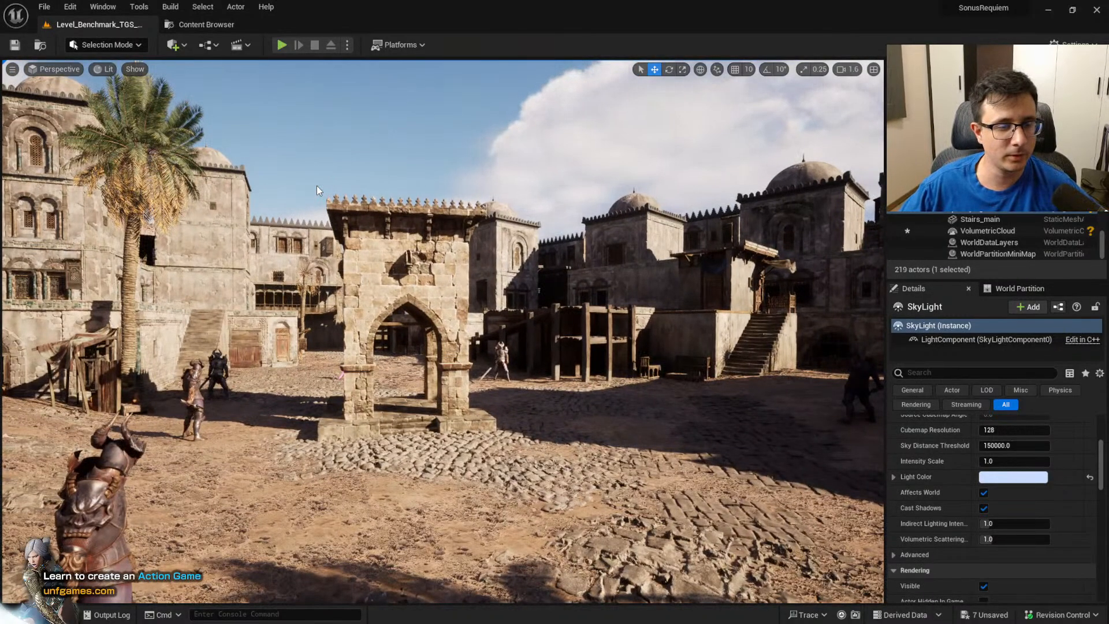
{"action": "mouse_move", "coordinate": [317, 186]}
{"action": "right_mouse_down"}
{"action": "mouse_move", "coordinate": [393, 189]}
{"action": "mouse_move", "coordinate": [321, 186]}
{"action": "right_mouse_up"}
{"action": "key", "text": "q"}
{"action": "key", "text": "e"}
{"action": "scroll", "coordinate": [393, 188], "scroll_direction": "down", "scroll_amount": 1}
Try rotating the DirectionalLight to a low angle that shades the tower and courtyard floor, and undo the rotation
{"action": "key", "text": "ctrl+l"}
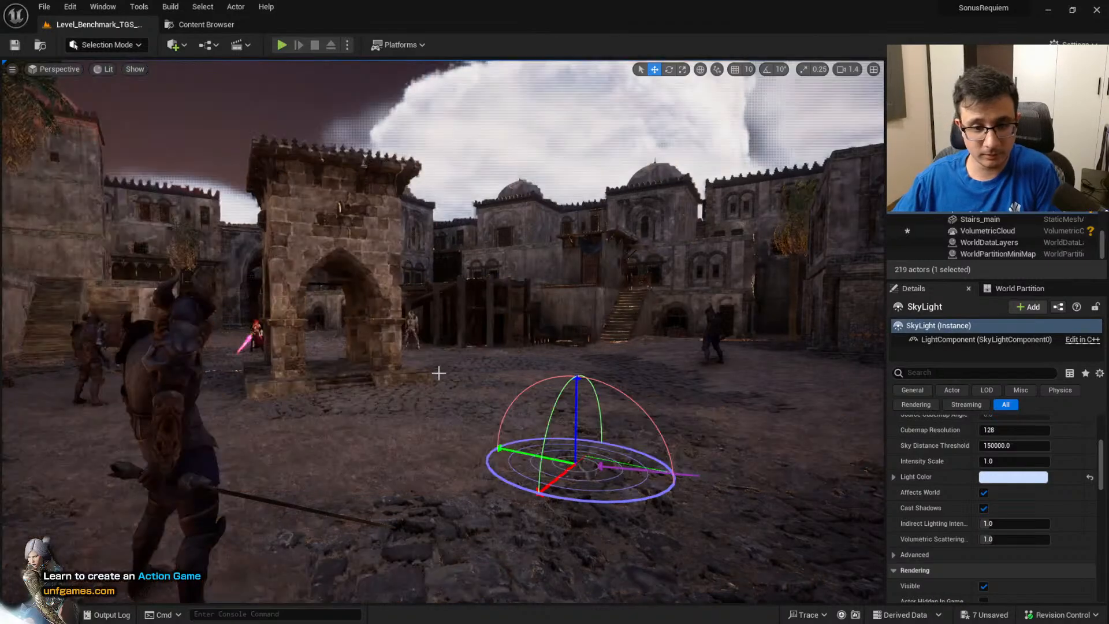
{"action": "key", "text": "ctrl+l"}
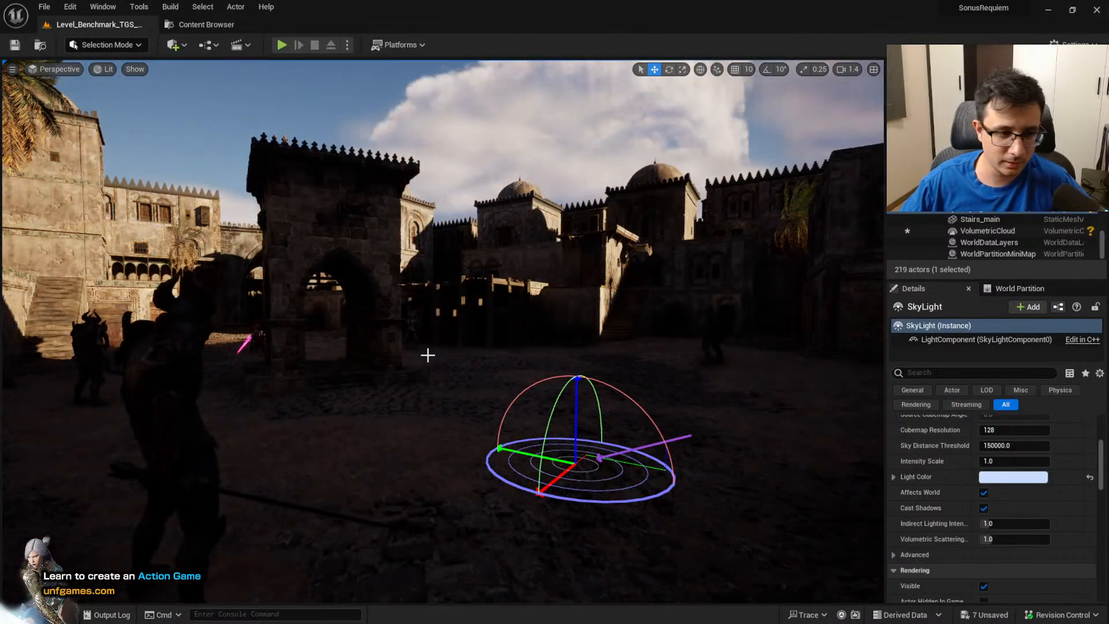
{"action": "right_click_drag", "start_coordinate": [427, 355], "coordinate": [390, 354]}
{"action": "key", "text": "w"}
{"action": "key", "text": "d"}
{"action": "scroll", "coordinate": [389, 354], "scroll_direction": "down", "scroll_amount": 3}
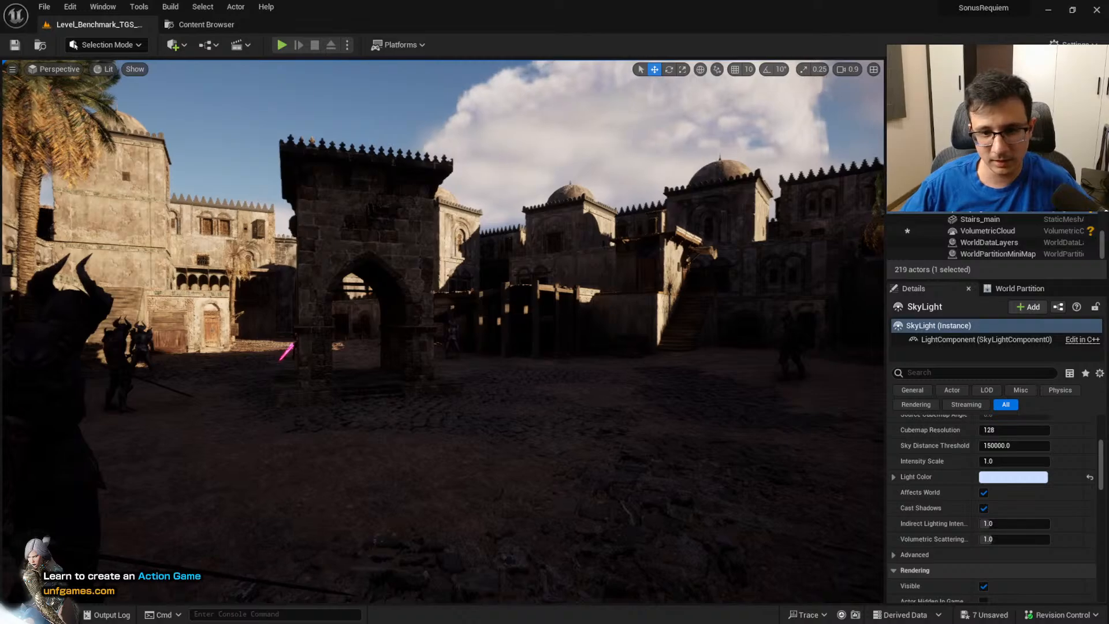
{"action": "right_click_drag", "start_coordinate": [381, 327], "coordinate": [491, 344]}
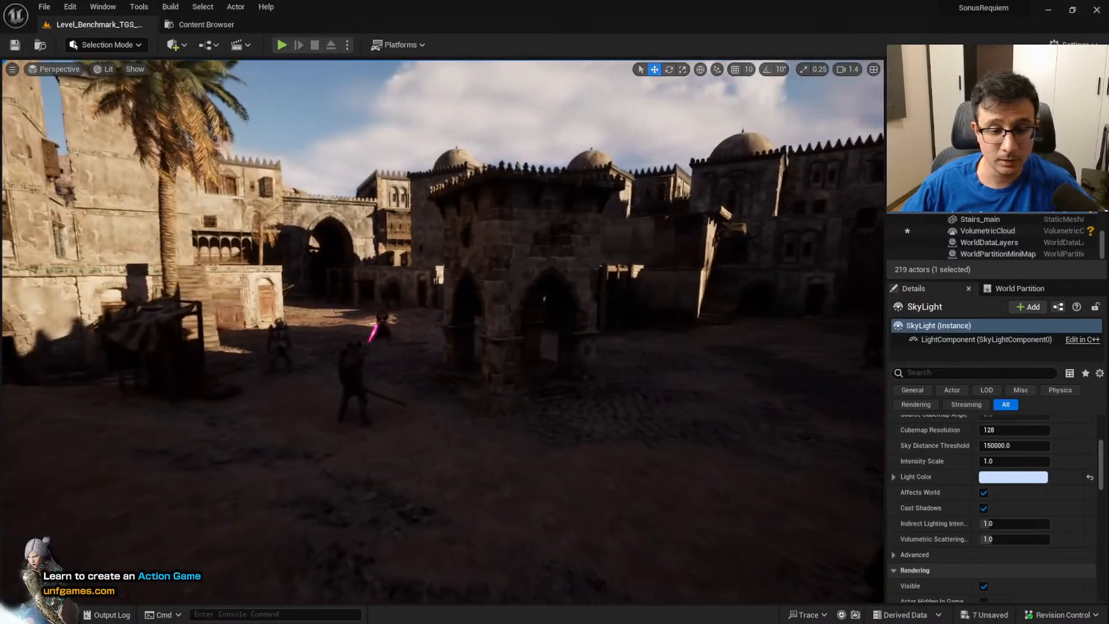
{"action": "key", "text": "ctrl+z"}
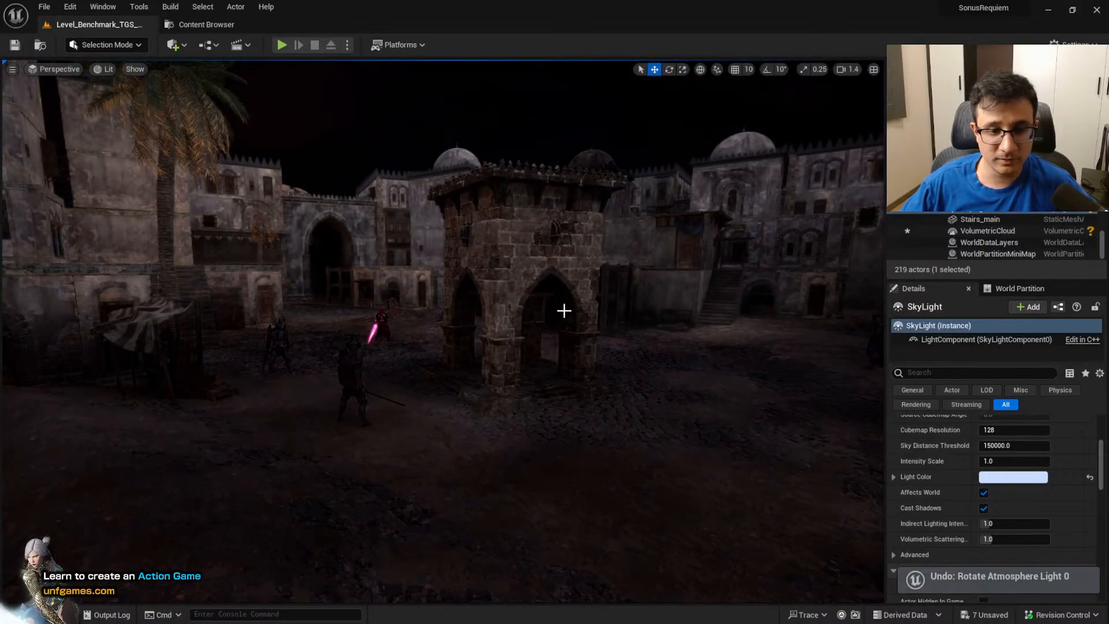
{"action": "key", "text": "ctrl+y"}
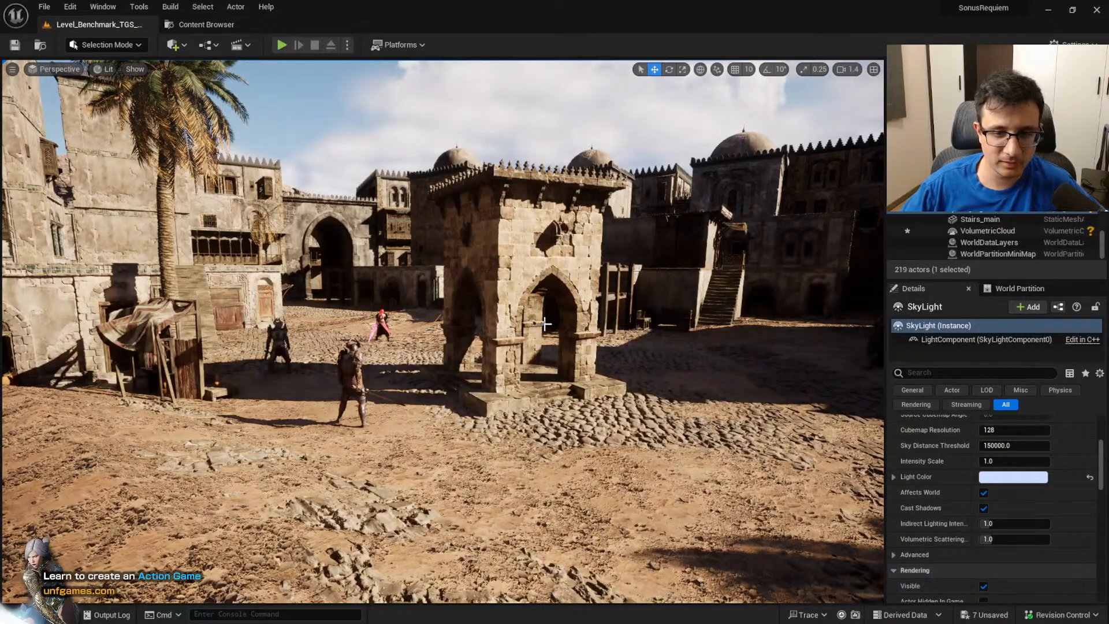
Examine the courtyard lighting around the tower's arches and the armored knights at close range
{"action": "right_click_drag", "start_coordinate": [544, 324], "coordinate": [352, 324]}
{"action": "key", "text": "w"}
{"action": "key", "text": "w"}
{"action": "scroll", "coordinate": [421, 324], "scroll_direction": "down", "scroll_amount": 4}
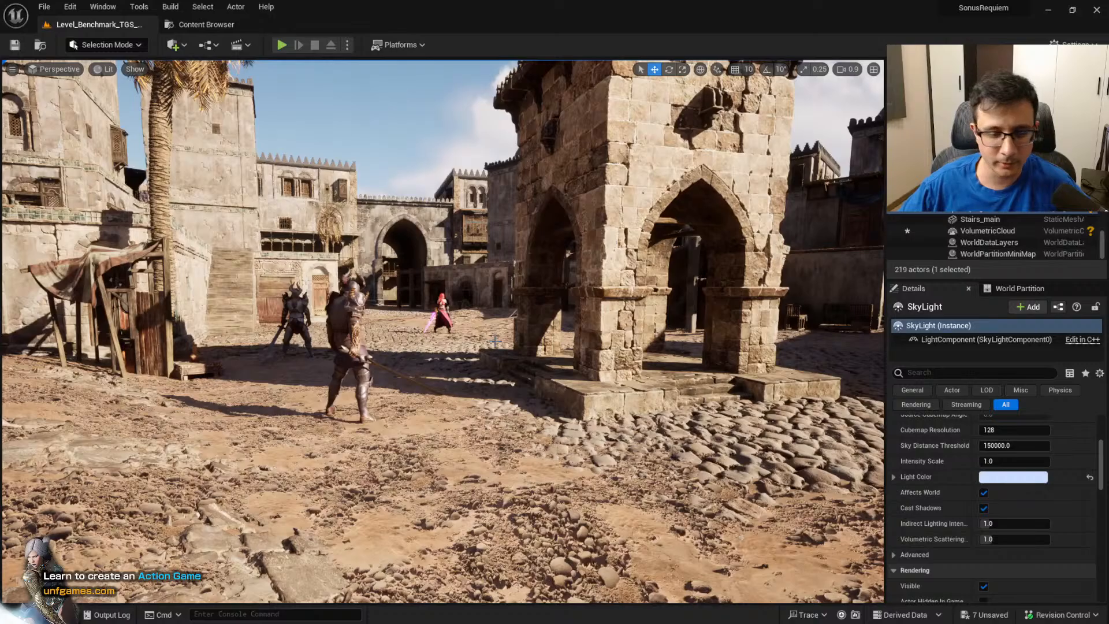
{"action": "key", "text": "s"}
{"action": "right_click_drag", "start_coordinate": [531, 410], "coordinate": [603, 420]}
{"action": "key", "text": "w"}
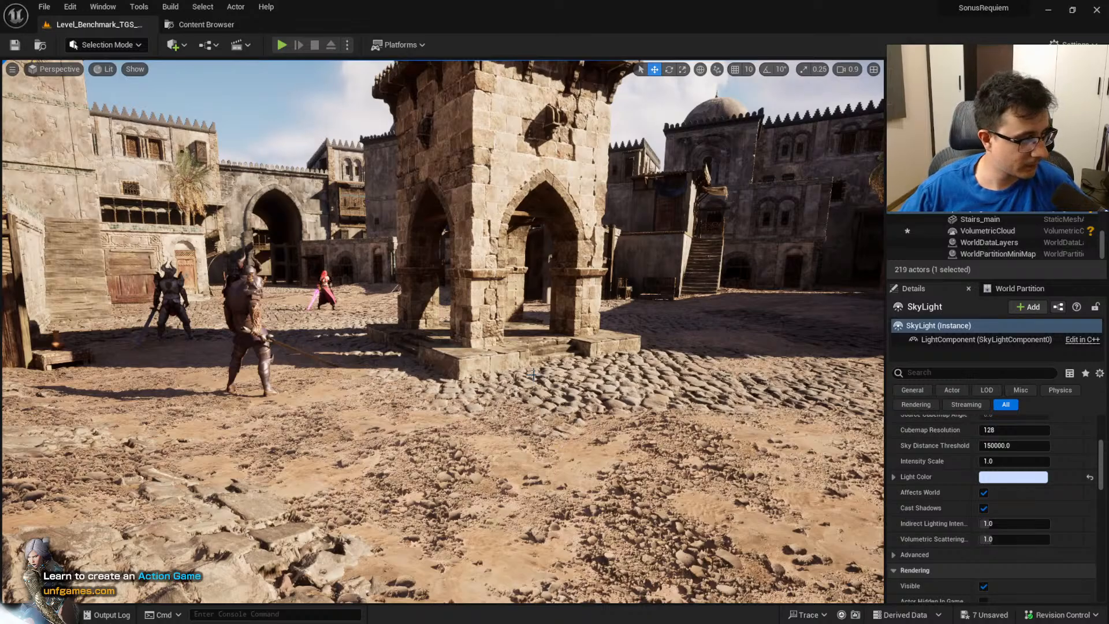
{"action": "right_click_drag", "start_coordinate": [443, 331], "coordinate": [397, 302]}
{"action": "key", "text": "w"}
{"action": "right_click_drag", "start_coordinate": [574, 453], "coordinate": [563, 453]}
{"action": "key", "text": "s"}
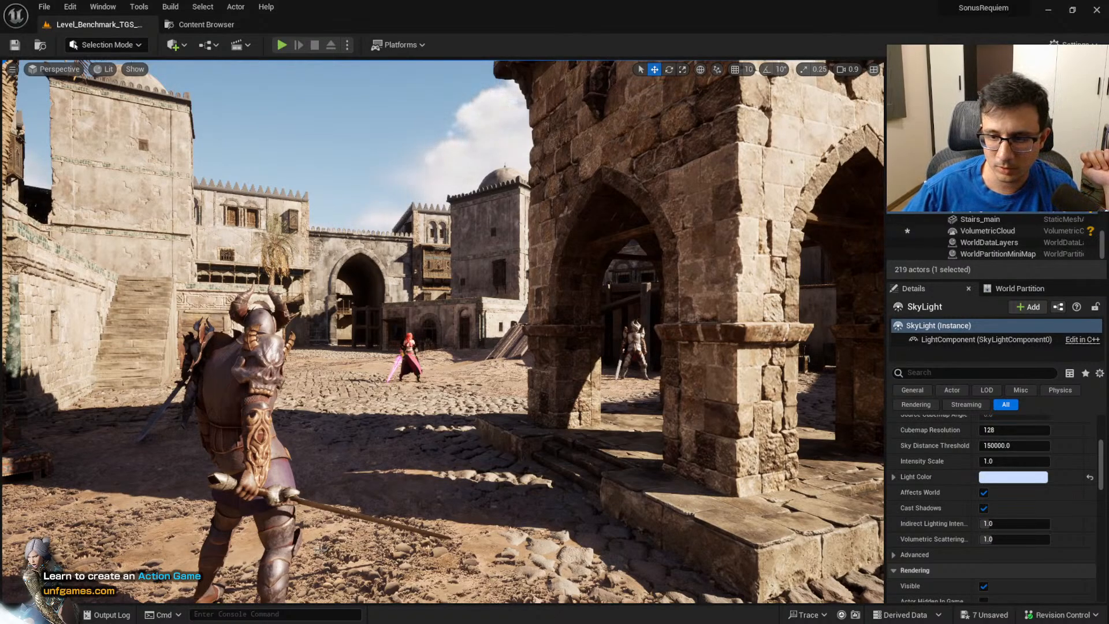
Select PostProcessVolume2 and filter its details for the contrast settings
{"action": "scroll", "coordinate": [920, 485], "scroll_direction": "down", "scroll_amount": 1}
{"action": "scroll", "coordinate": [920, 480], "scroll_direction": "up", "scroll_amount": 3}
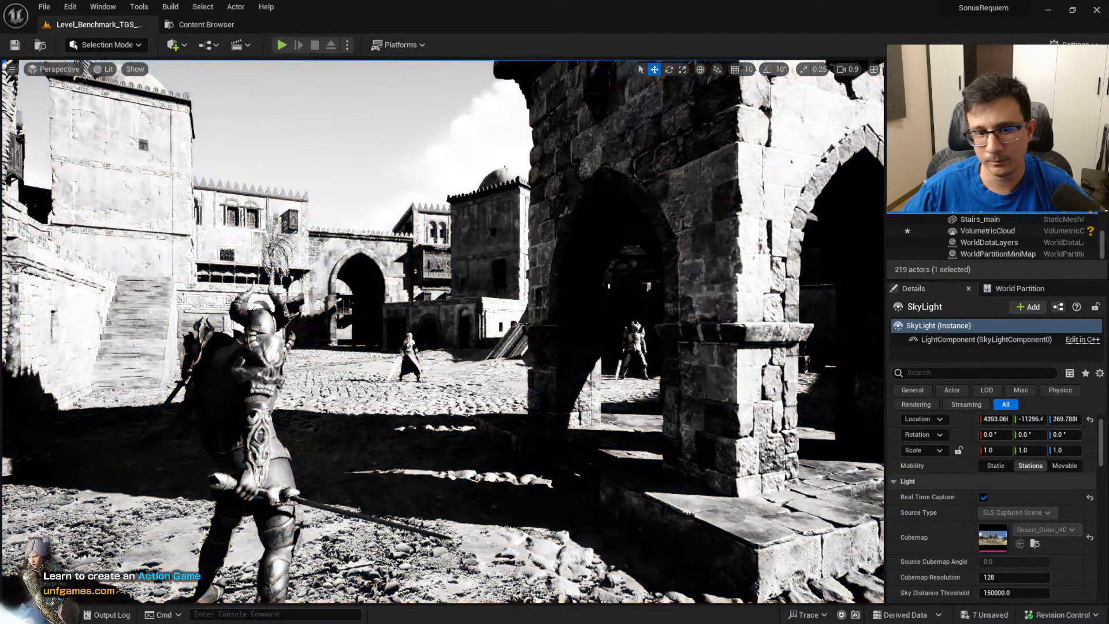
{"action": "left_click", "coordinate": [982, 185]}
{"action": "scroll", "coordinate": [908, 518], "scroll_direction": "up", "scroll_amount": 1}
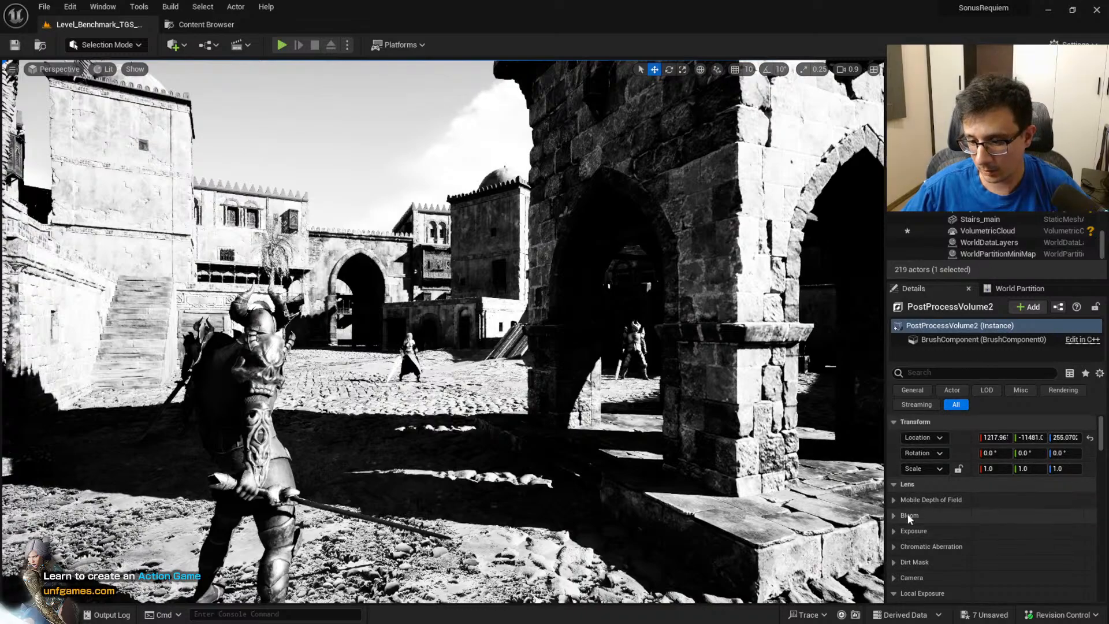
{"action": "left_click", "coordinate": [924, 372]}
{"action": "type", "text": "contr"}
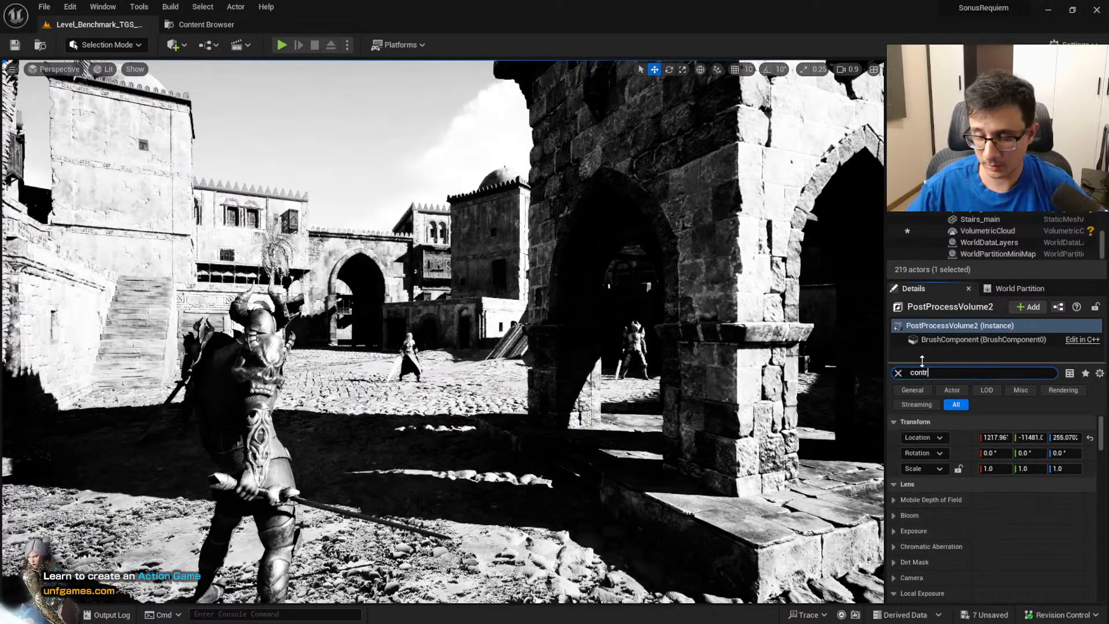
{"action": "type", "text": "as"}
Compare the image with the global Contrast override off and on, and set the global Contrast to 1.0
{"action": "left_click", "coordinate": [914, 515]}
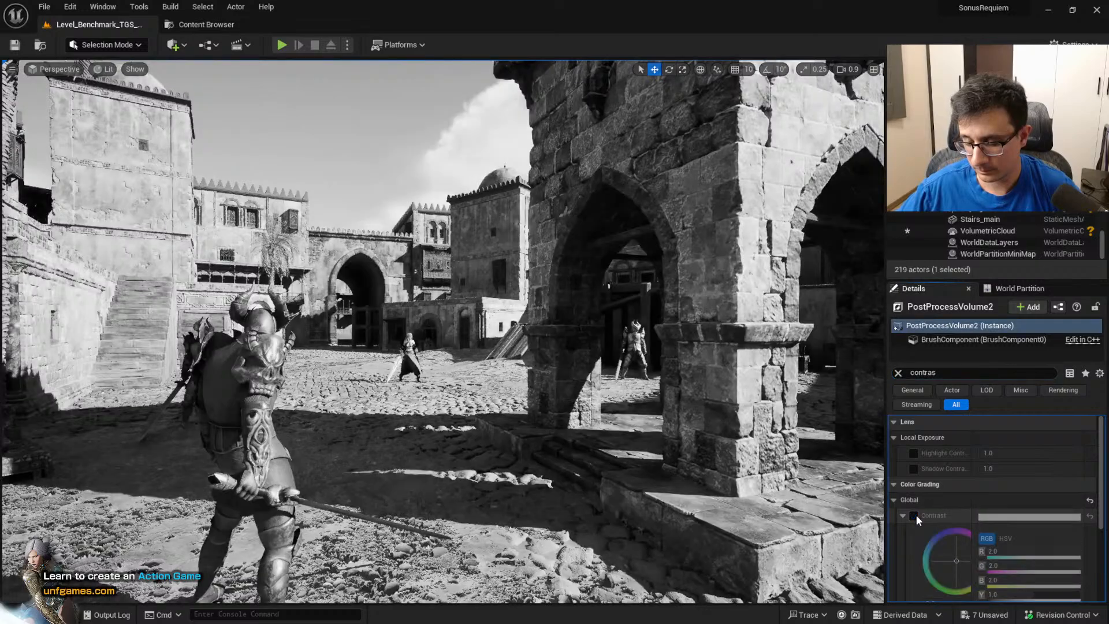
{"action": "scroll", "coordinate": [916, 514], "scroll_direction": "down", "scroll_amount": 1}
{"action": "left_click", "coordinate": [914, 442]}
{"action": "left_click", "coordinate": [947, 528]}
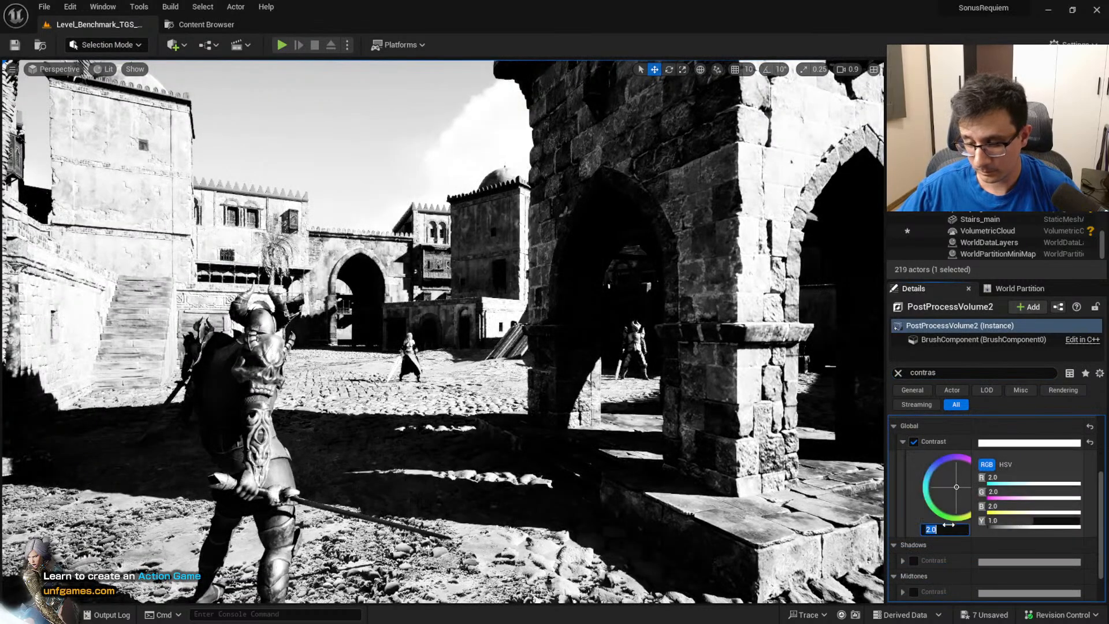
{"action": "type", "text": "1"}
{"action": "key", "text": "Return"}
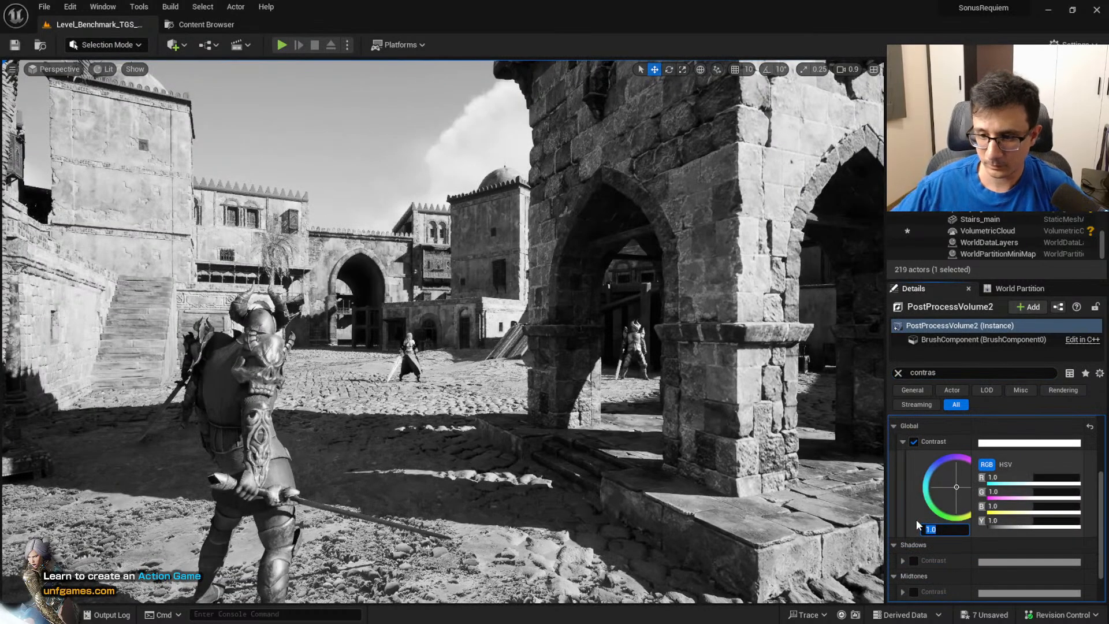
Filter the post-process volume's details for saturation and set the global Saturation to 1.0
{"action": "double_click", "coordinate": [938, 370]}
{"action": "type", "text": "satura"}
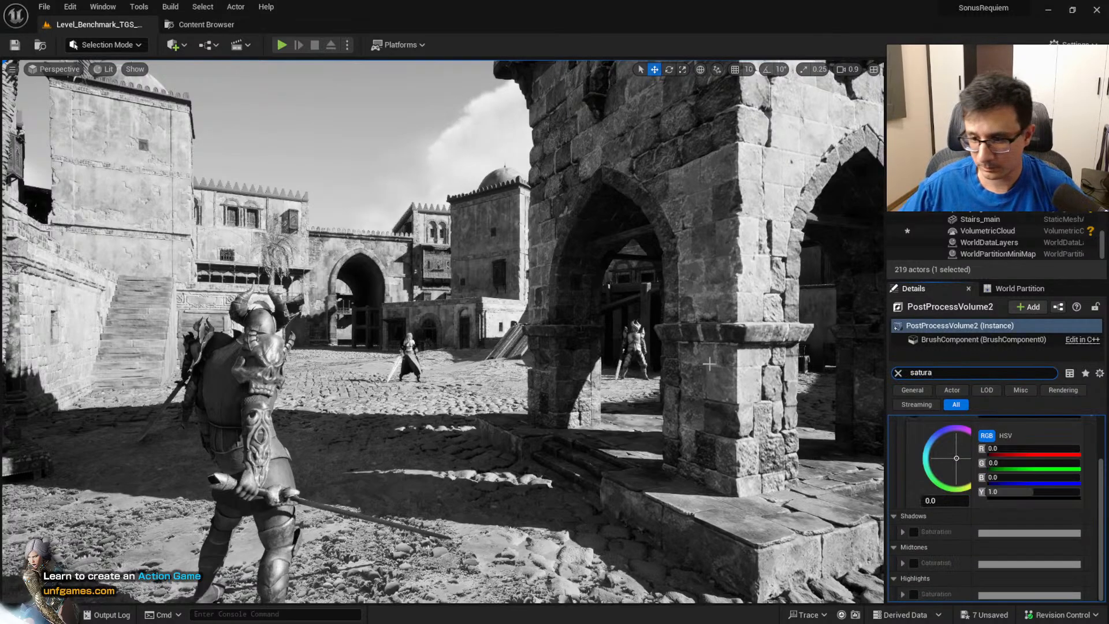
{"action": "left_click_drag", "start_coordinate": [958, 502], "coordinate": [922, 499]}
{"action": "type", "text": "1"}
{"action": "key", "text": "Return"}
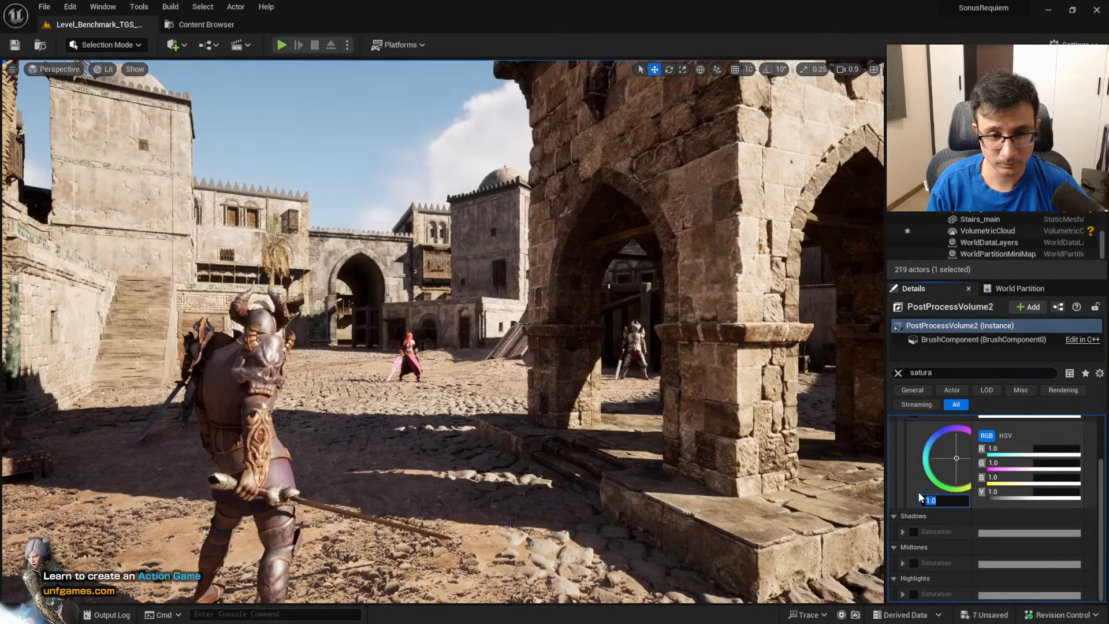
Try global Saturation values of 1.5, 1.2 and 1.1 on the courtyard
{"action": "type", "text": ".5"}
{"action": "key", "text": "Return"}
{"action": "type", "text": "1"}
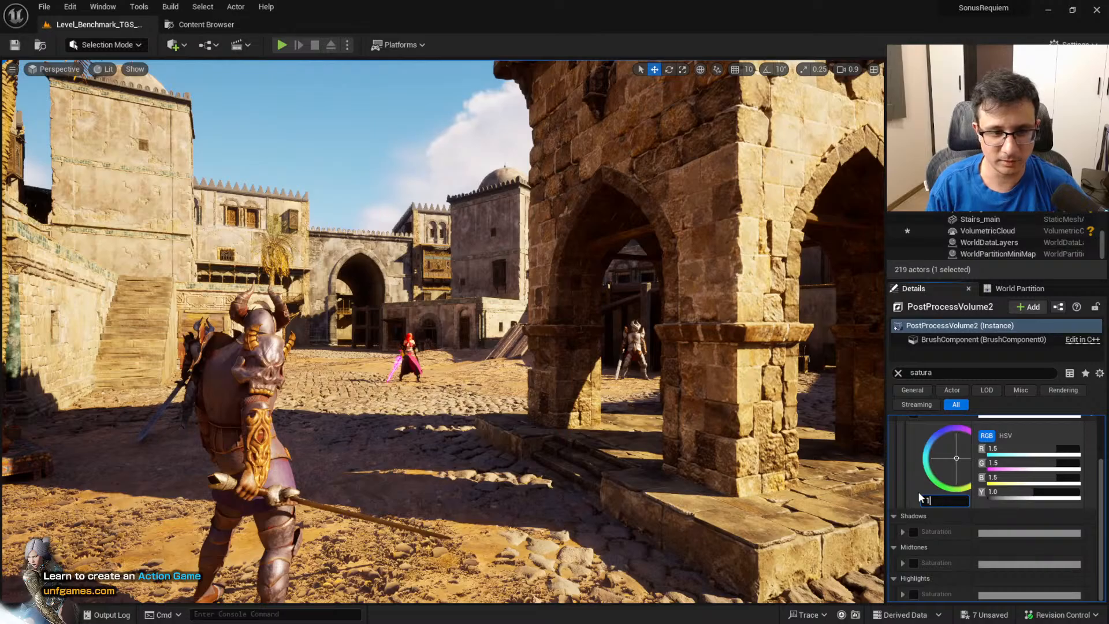
{"action": "type", "text": ".2"}
{"action": "key", "text": "Return"}
{"action": "type", "text": "1.1"}
{"action": "key", "text": "Return"}
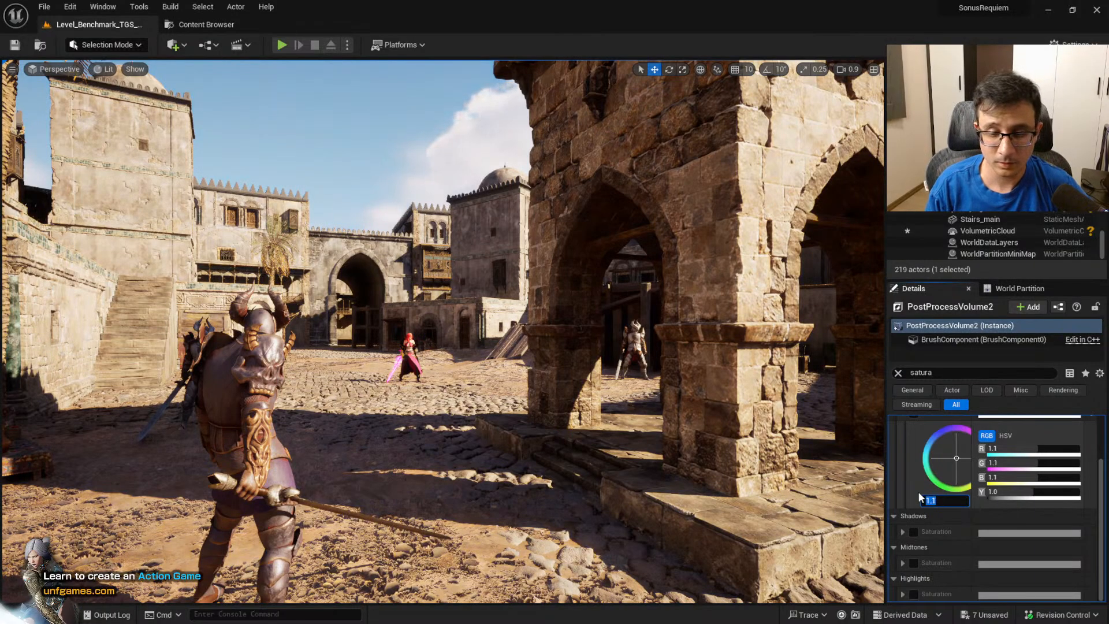
Try raising the global Saturation to about 1.68 and examine the courtyard and tower from several viewpoints
{"action": "key", "text": "s"}
{"action": "right_click_drag", "start_coordinate": [615, 458], "coordinate": [673, 459]}
{"action": "key", "text": "d"}
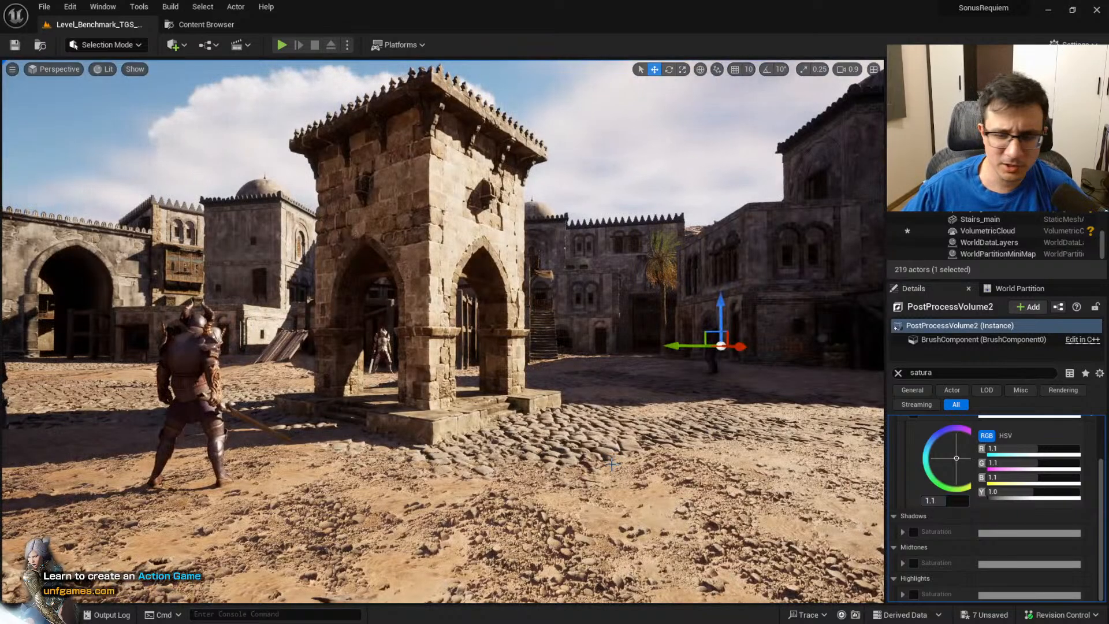
{"action": "mouse_move", "coordinate": [939, 500]}
{"action": "left_mouse_down"}
{"action": "mouse_move", "coordinate": [976, 501]}
{"action": "mouse_move", "coordinate": [961, 500]}
{"action": "left_mouse_up"}
{"action": "right_click_drag", "start_coordinate": [612, 370], "coordinate": [933, 343]}
{"action": "key", "text": "w"}
{"action": "key", "text": "s"}
{"action": "key", "text": "w"}
{"action": "key", "text": "s"}
Lower the global Saturation to 1.1 and refine it to 1.05
{"action": "left_click", "coordinate": [935, 500]}
{"action": "type", "text": "1"}
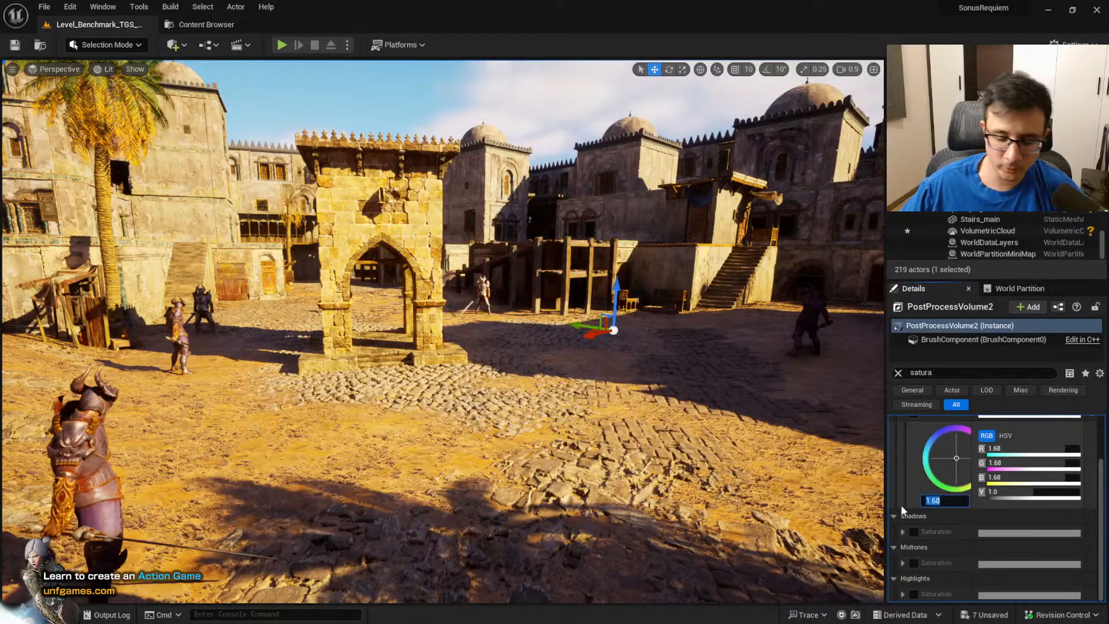
{"action": "type", "text": ".1"}
{"action": "key", "text": "Return"}
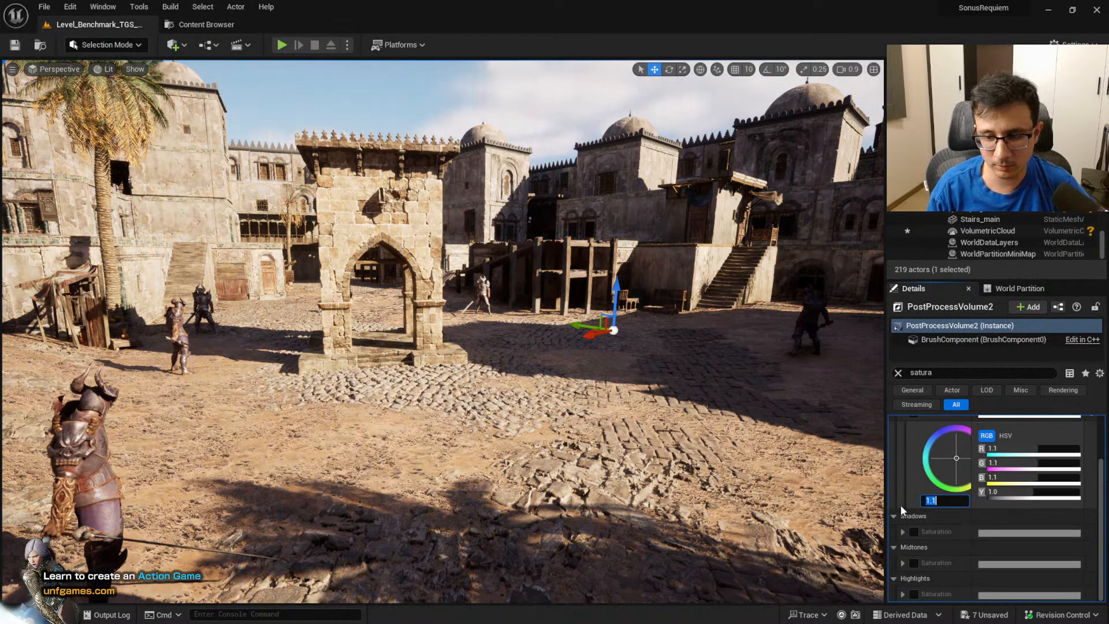
{"action": "type", "text": "1.05"}
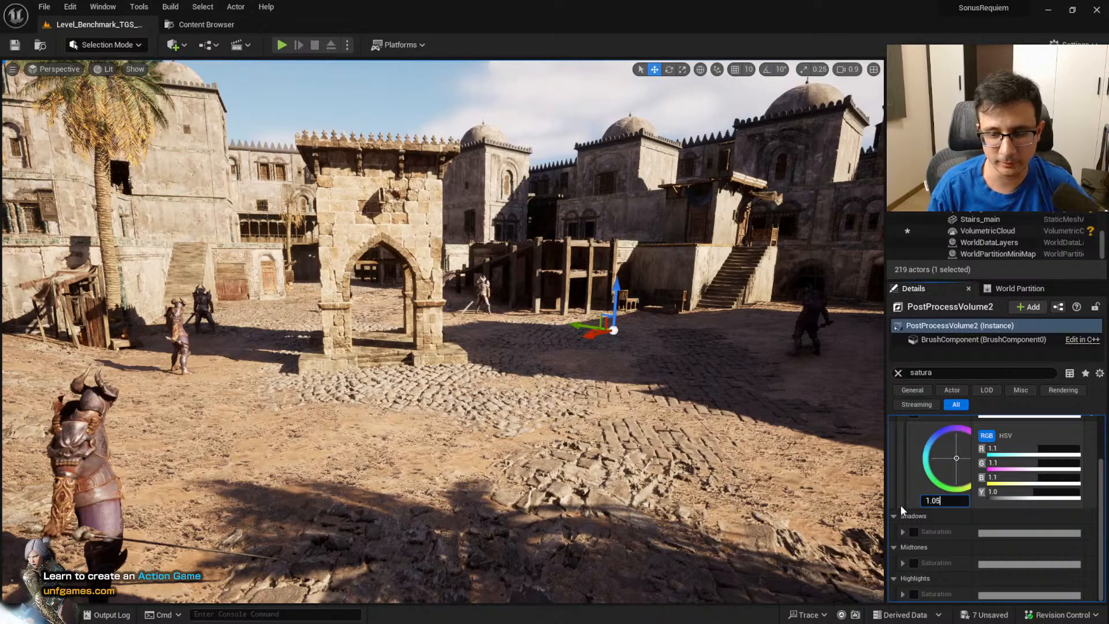
{"action": "key", "text": "Return"}
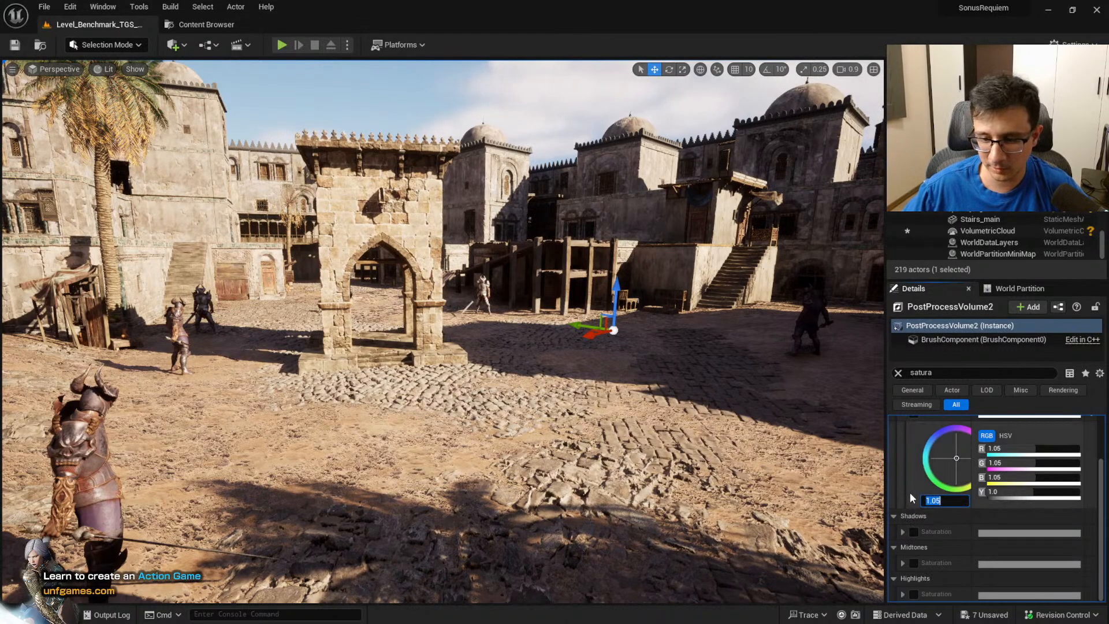
Enable the Shadows Saturation override and raise it to 2.0 while viewing the shaded courtyard ground
{"action": "left_click", "coordinate": [913, 531]}
{"action": "left_click", "coordinate": [903, 532]}
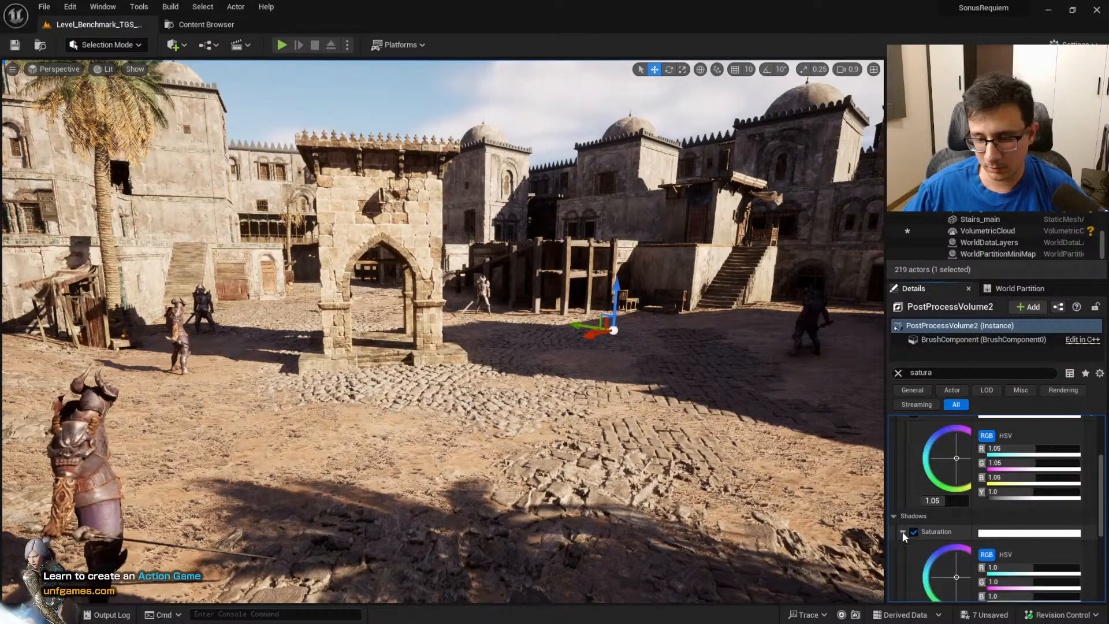
{"action": "scroll", "coordinate": [906, 532], "scroll_direction": "down", "scroll_amount": 3}
{"action": "left_click_drag", "start_coordinate": [949, 534], "coordinate": [967, 534]}
{"action": "mouse_move", "coordinate": [665, 375]}
{"action": "right_mouse_down"}
{"action": "mouse_move", "coordinate": [763, 462]}
{"action": "mouse_move", "coordinate": [664, 384]}
{"action": "right_mouse_up"}
{"action": "key", "text": "w"}
{"action": "key", "text": "s"}
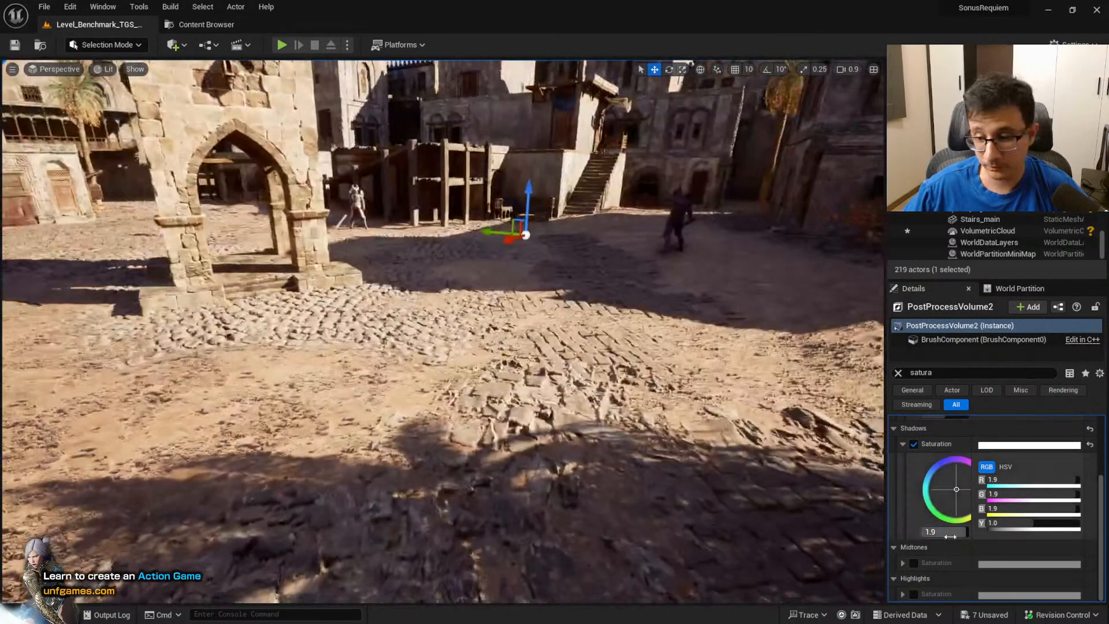
{"action": "left_click_drag", "start_coordinate": [951, 535], "coordinate": [968, 537]}
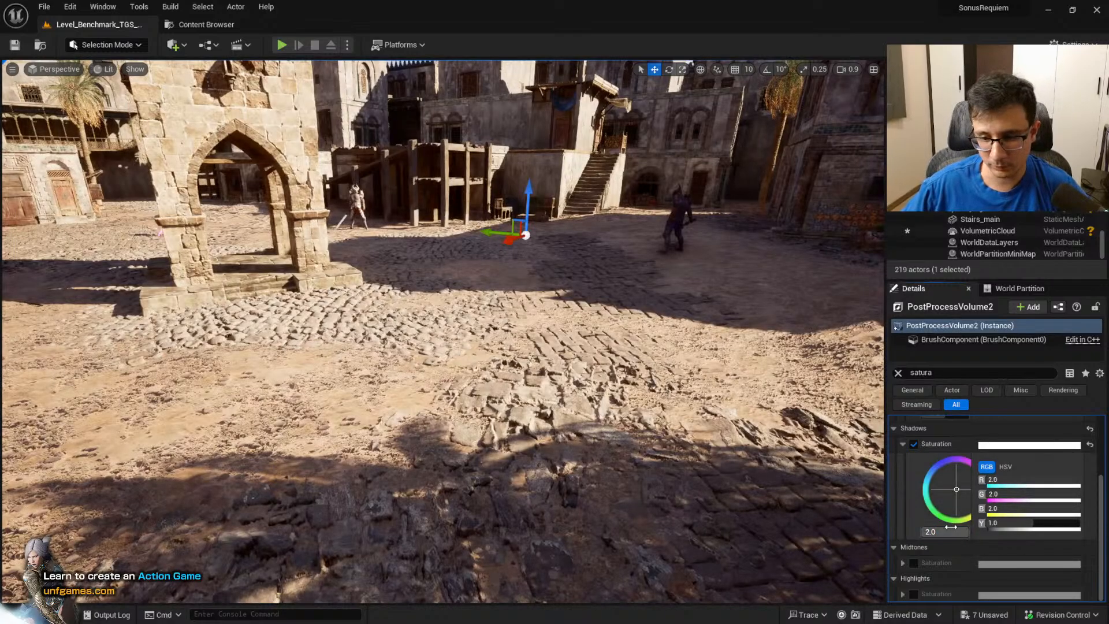
Try exaggerated Shadows Saturation values of 5 and 50 and examine the shaded areas of the courtyard
{"action": "left_click", "coordinate": [941, 532]}
{"action": "type", "text": "5"}
{"action": "key", "text": "Return"}
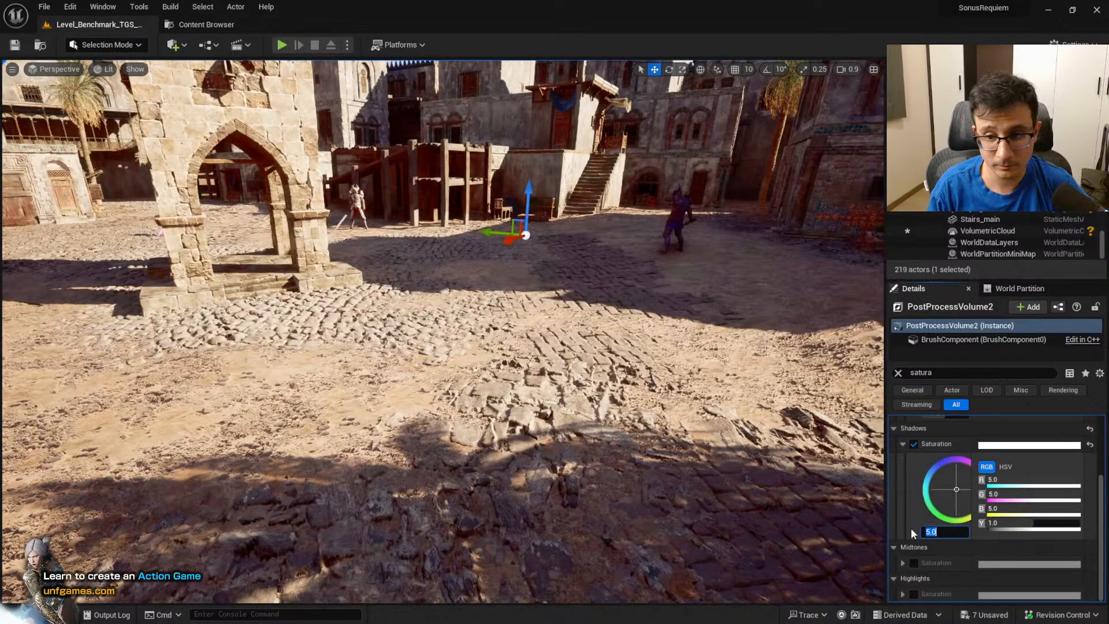
{"action": "type", "text": "50"}
{"action": "key", "text": "Return"}
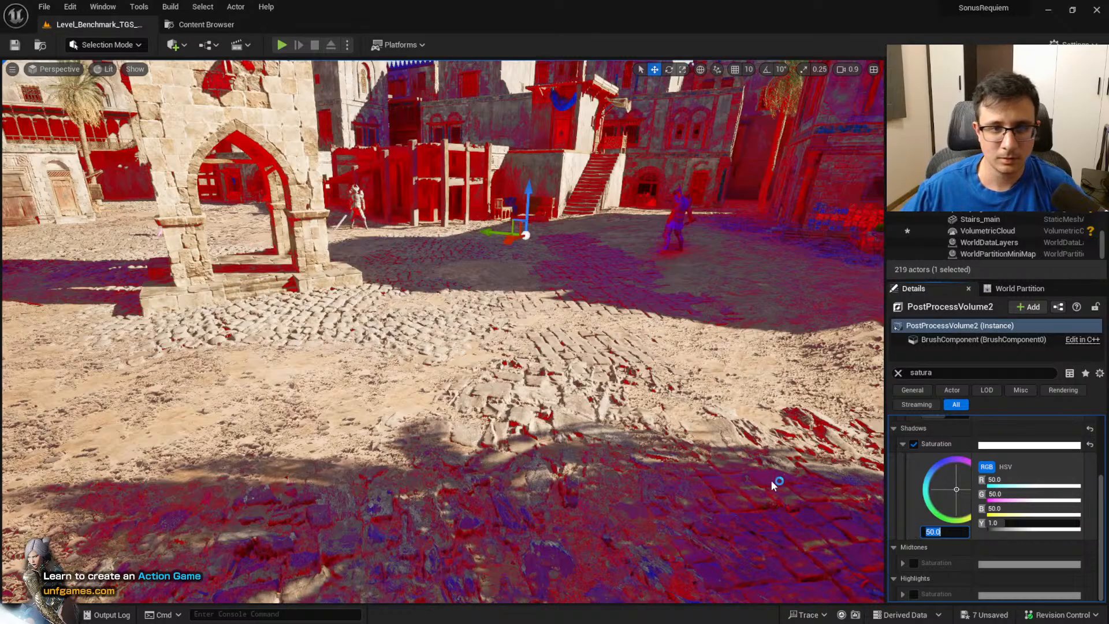
{"action": "right_click_drag", "start_coordinate": [771, 480], "coordinate": [800, 438]}
{"action": "key", "text": "s"}
{"action": "key", "text": "w"}
{"action": "left_click", "coordinate": [928, 532]}
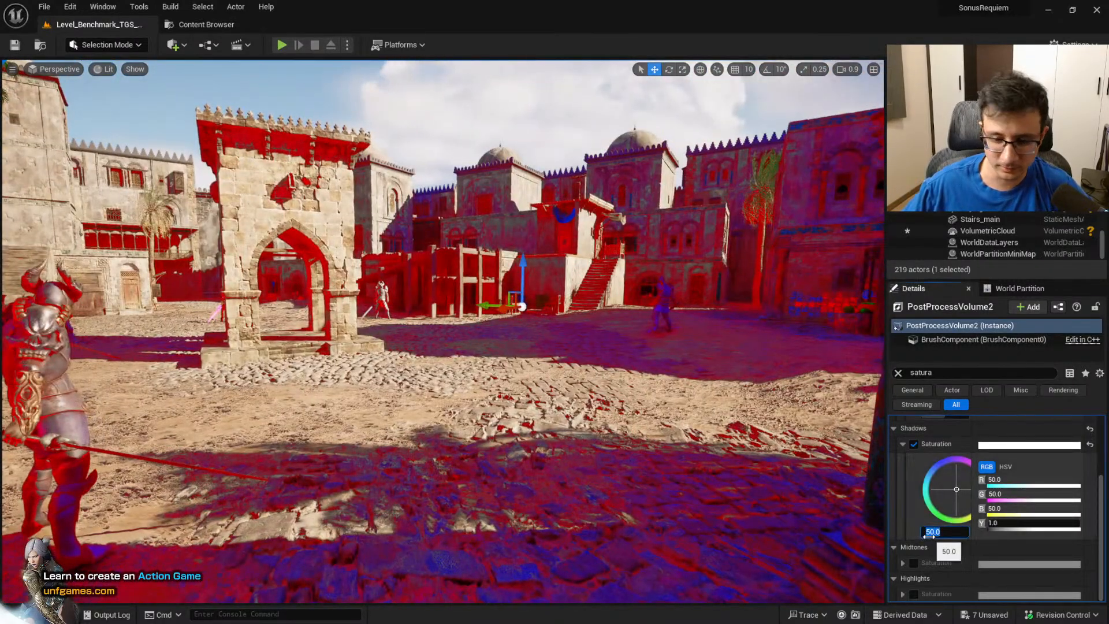
Compare Shadows Saturation values of 0, 1 and 5, and leave it at 1.0
{"action": "type", "text": "1"}
{"action": "key", "text": "Return"}
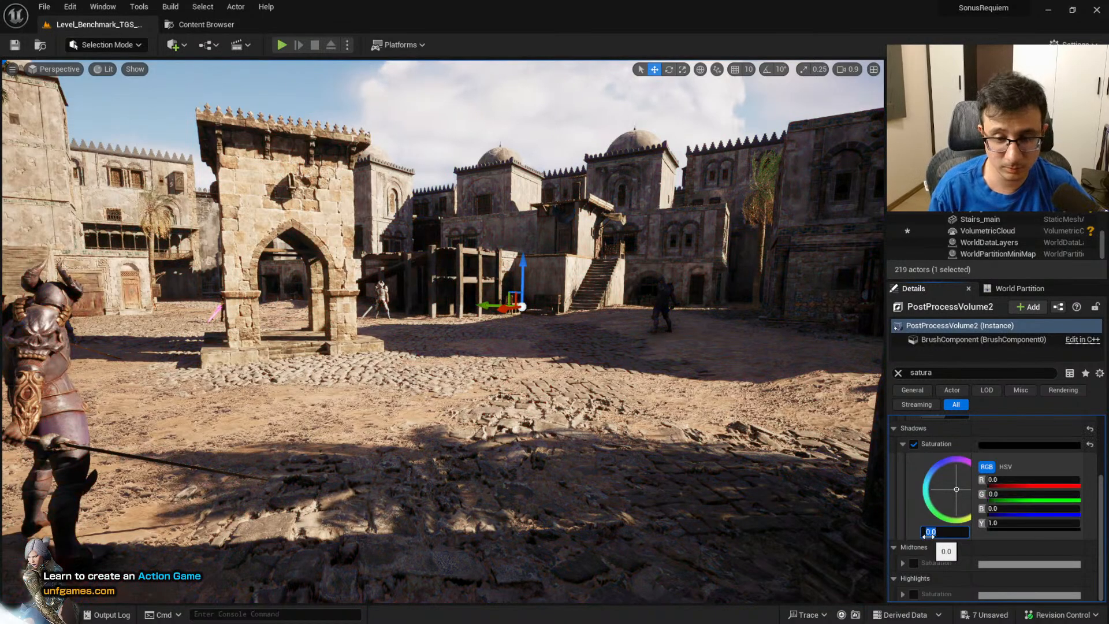
{"action": "type", "text": "1"}
{"action": "key", "text": "Return"}
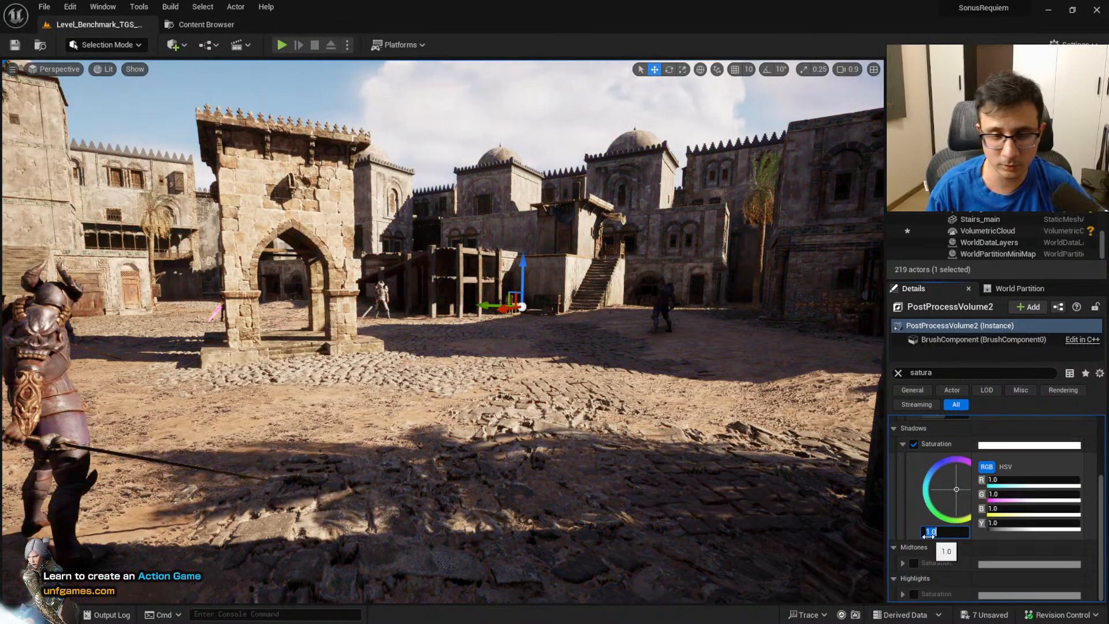
{"action": "type", "text": "5"}
{"action": "key", "text": "Return"}
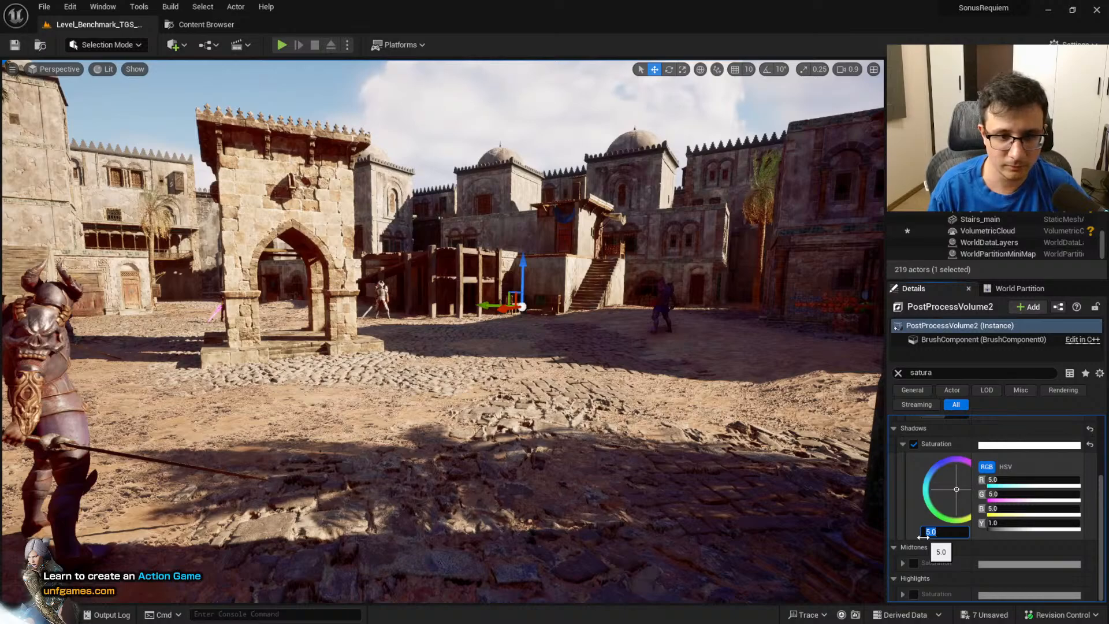
{"action": "type", "text": "2"}
{"action": "key", "text": "Return"}
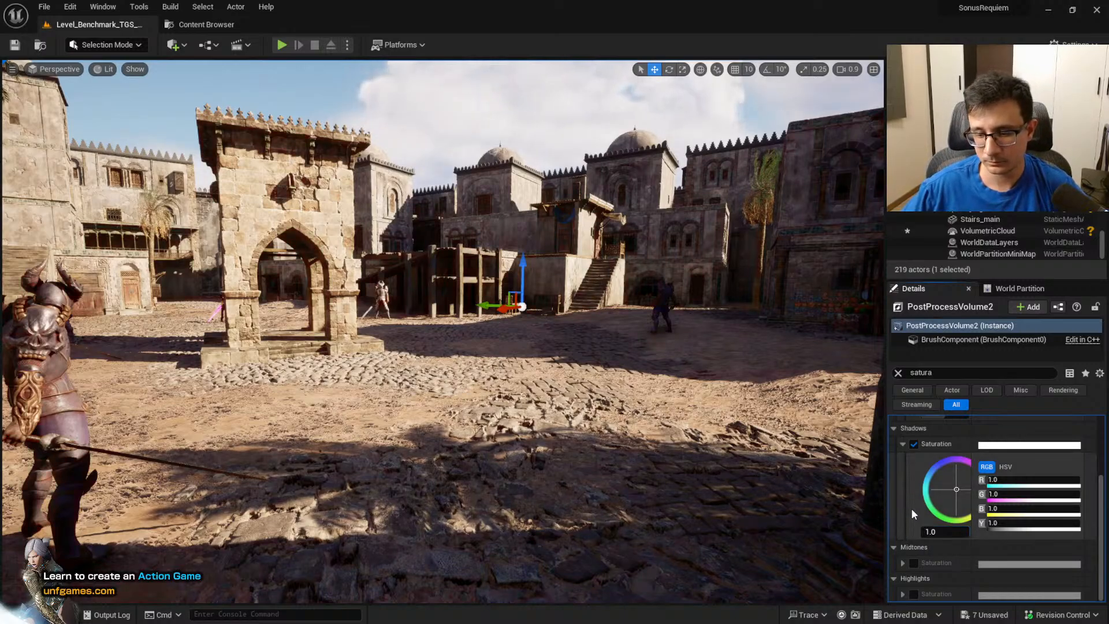
Enable the Midtones Saturation override, try values of 0.22, 0 and 0.64, and disable the override again
{"action": "left_click", "coordinate": [902, 563]}
{"action": "left_click", "coordinate": [913, 562]}
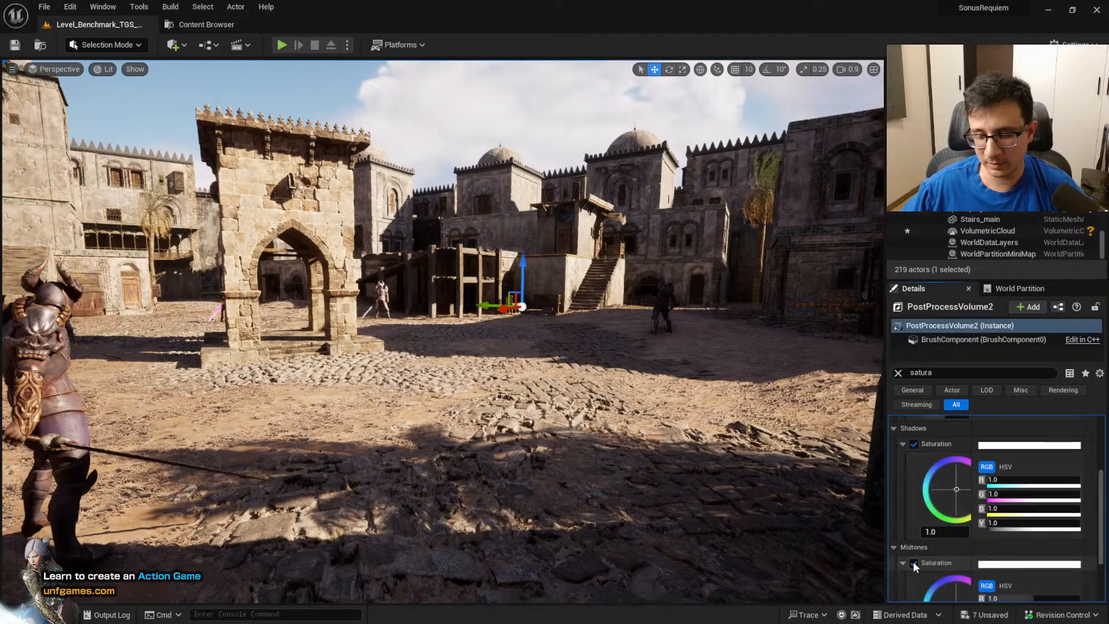
{"action": "scroll", "coordinate": [910, 558], "scroll_direction": "down", "scroll_amount": 3}
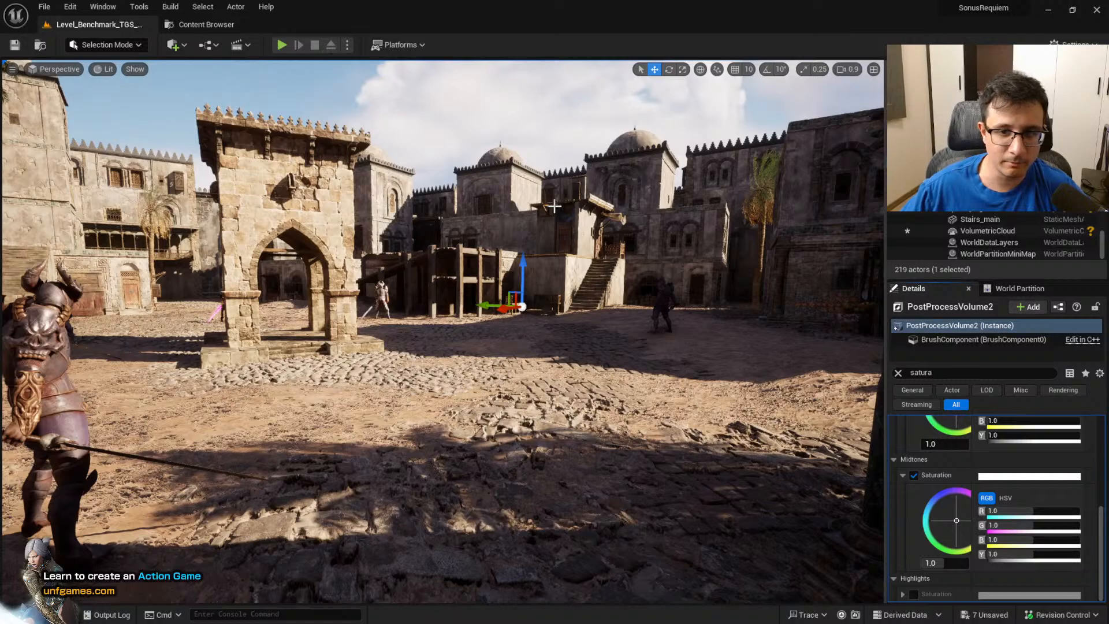
{"action": "left_click", "coordinate": [944, 563]}
{"action": "type", "text": "0.22"}
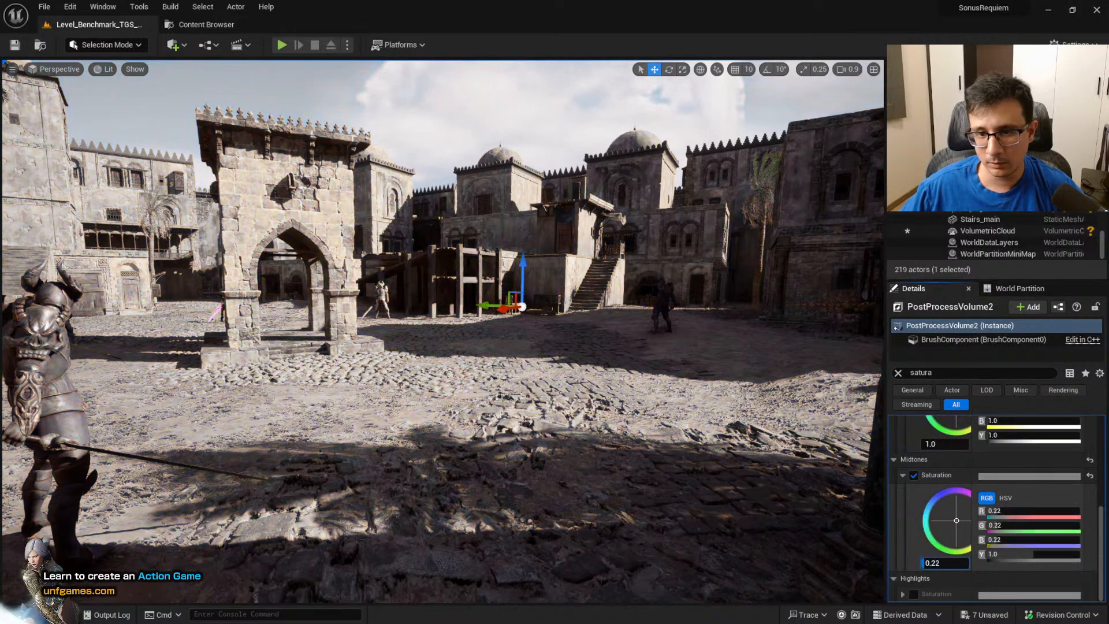
{"action": "mouse_move", "coordinate": [925, 563]}
{"action": "left_mouse_down"}
{"action": "mouse_move", "coordinate": [946, 564]}
{"action": "mouse_move", "coordinate": [921, 563]}
{"action": "left_mouse_up"}
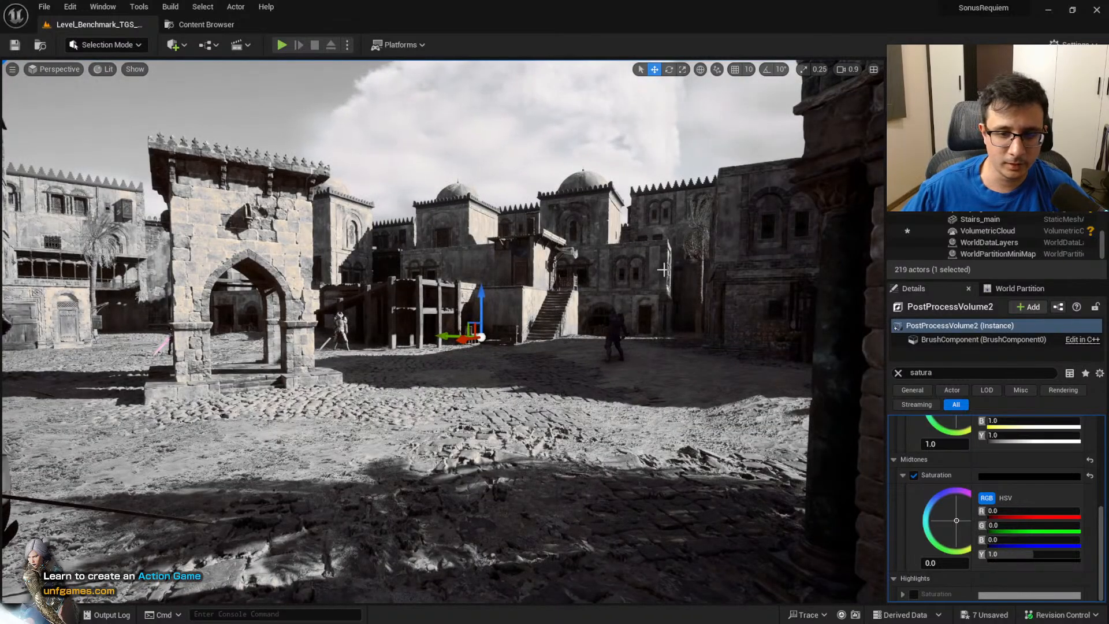
{"action": "key", "text": "ctrl+z"}
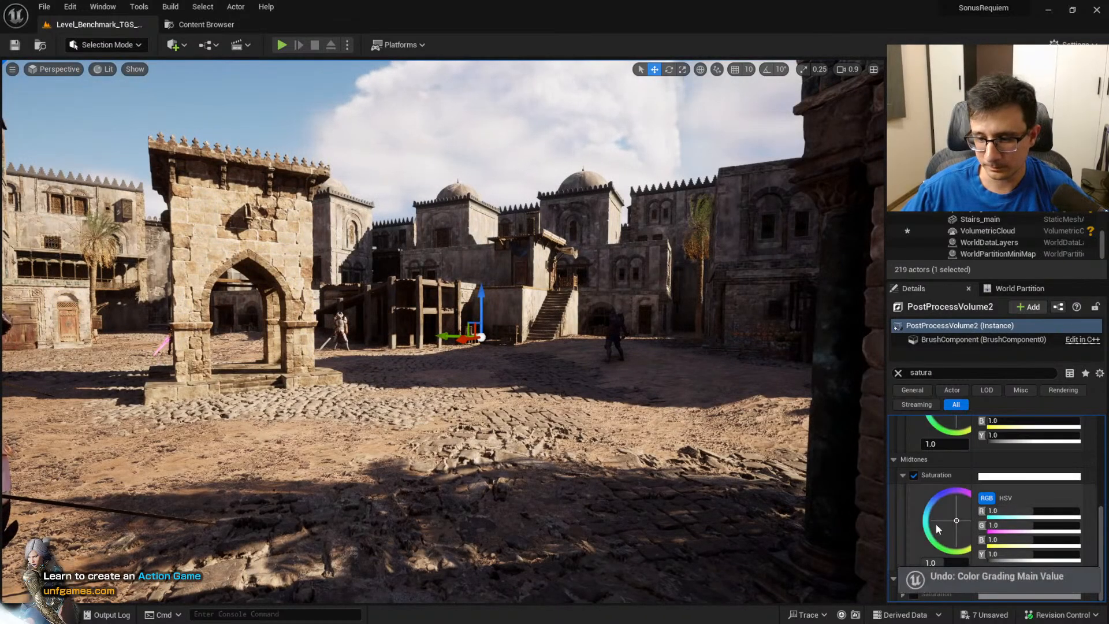
{"action": "mouse_move", "coordinate": [944, 563]}
{"action": "left_mouse_down"}
{"action": "mouse_move", "coordinate": [960, 563]}
{"action": "mouse_move", "coordinate": [938, 562]}
{"action": "left_mouse_up"}
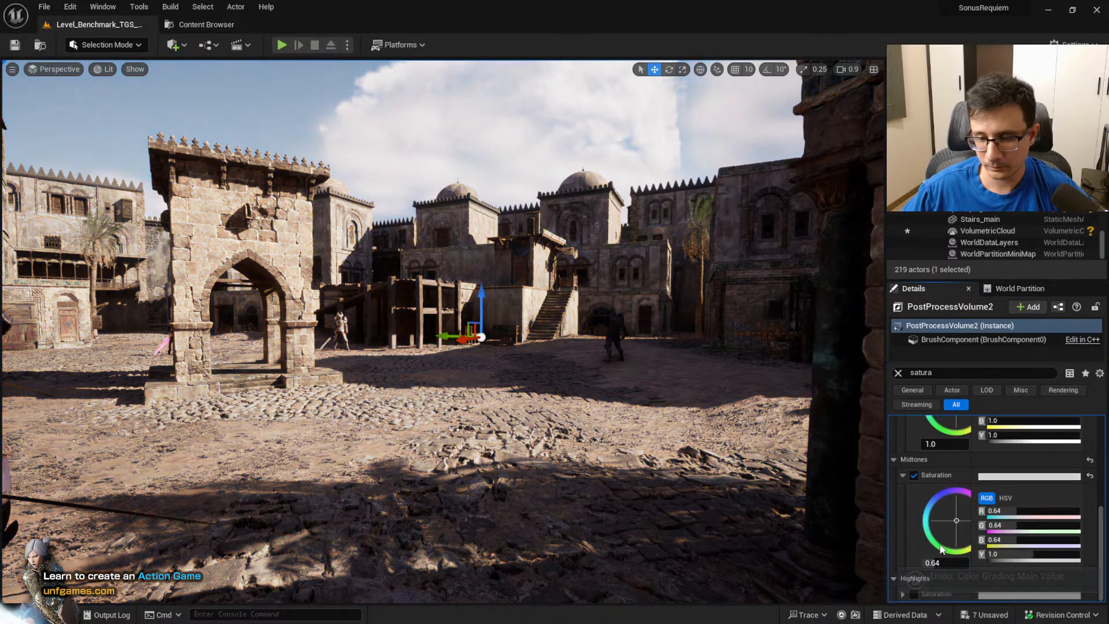
{"action": "left_click", "coordinate": [913, 475]}
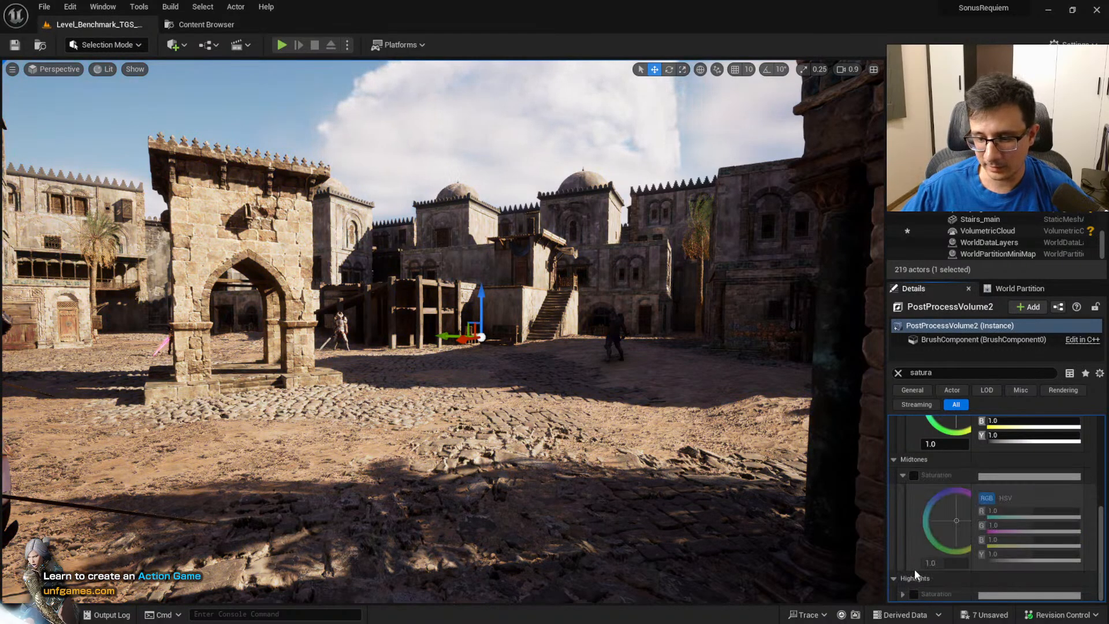
Enable the Highlights Saturation override, raise it to 2.0 and examine the sunlit walls of the courtyard
{"action": "left_click", "coordinate": [912, 593]}
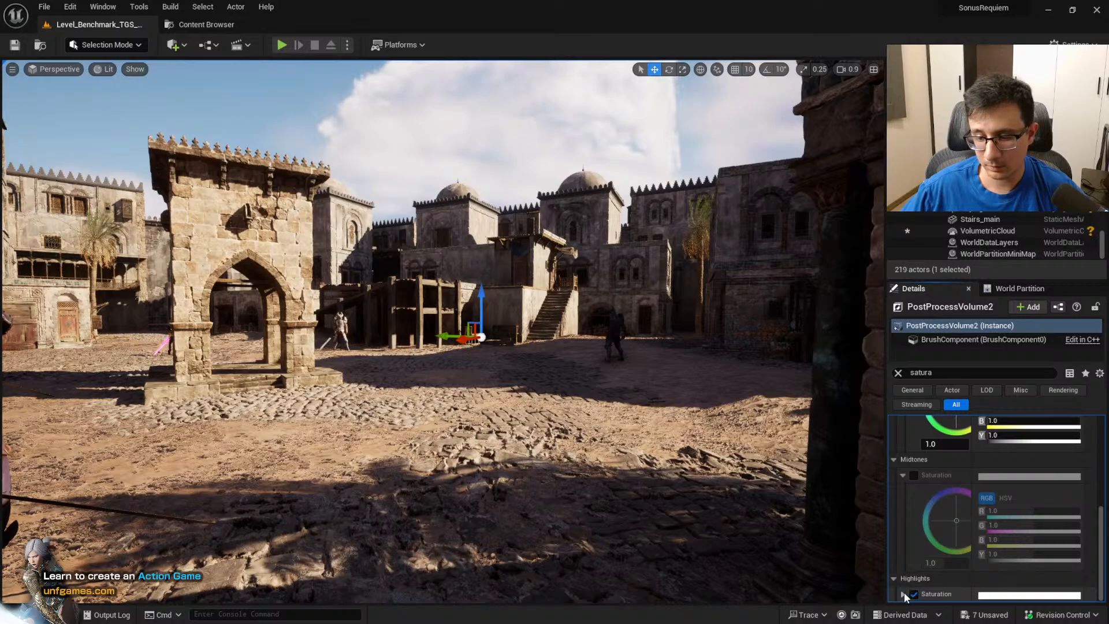
{"action": "left_click", "coordinate": [904, 593]}
{"action": "left_click_drag", "start_coordinate": [948, 594], "coordinate": [969, 594]}
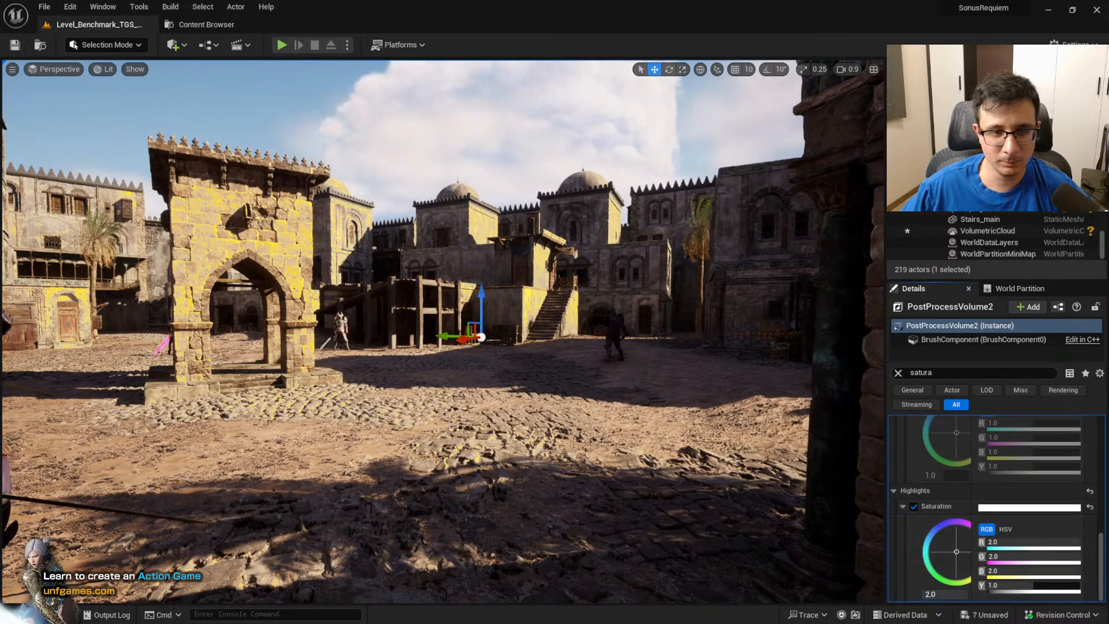
{"action": "right_click_drag", "start_coordinate": [362, 162], "coordinate": [315, 155]}
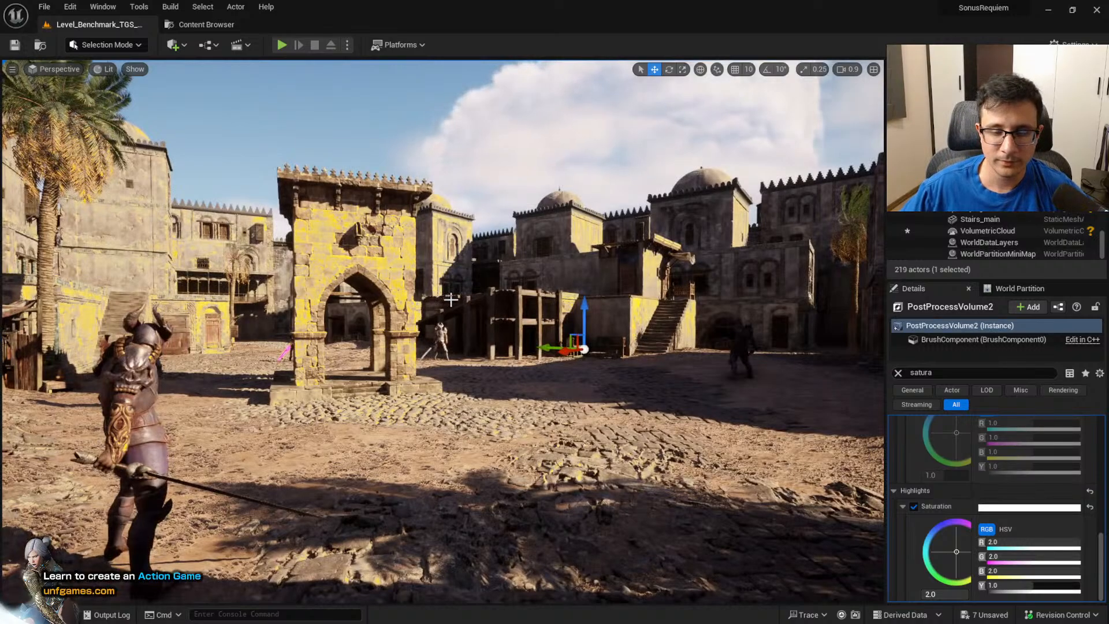
Undo the Highlights Saturation increase, try blue and purple tints on its color wheel, and undo them
{"action": "key", "text": "ctrl+z"}
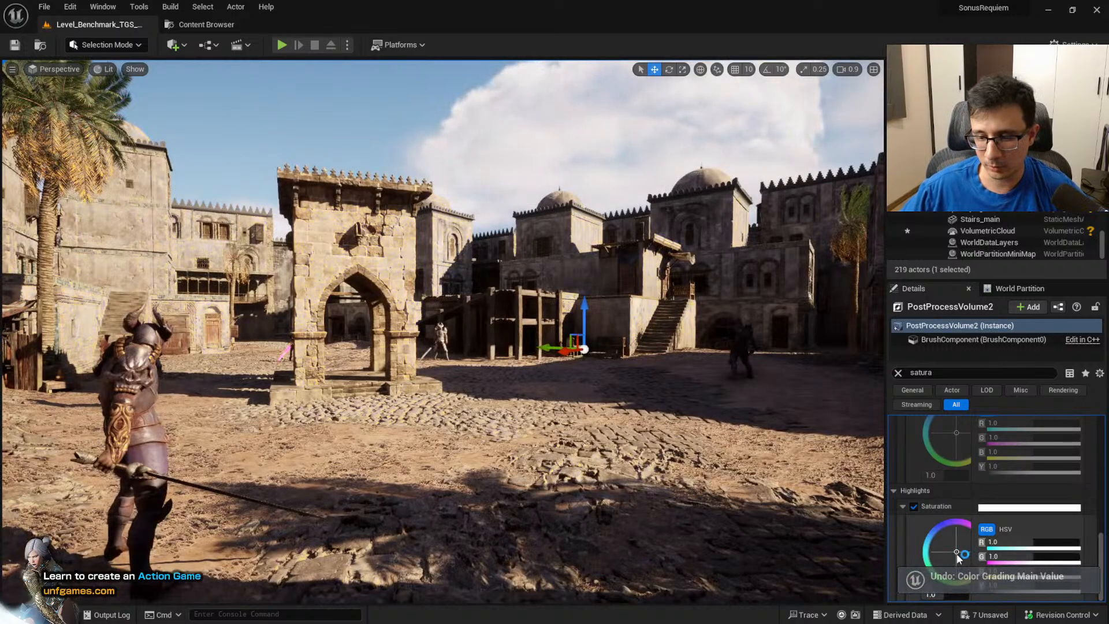
{"action": "left_click_drag", "start_coordinate": [956, 551], "coordinate": [935, 529]}
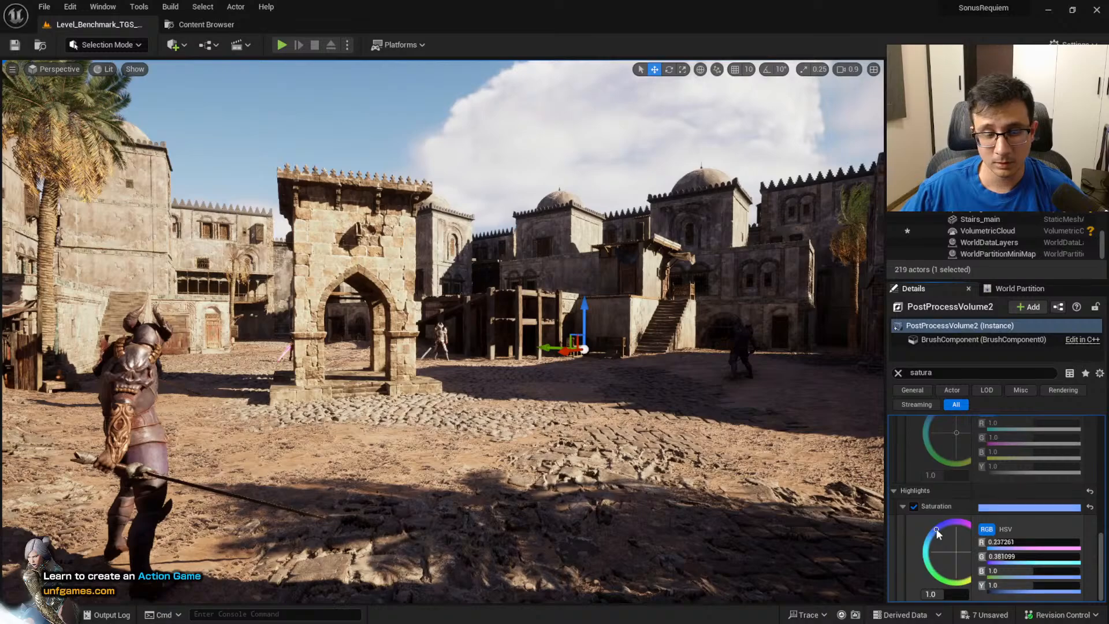
{"action": "left_click_drag", "start_coordinate": [946, 522], "coordinate": [947, 522]}
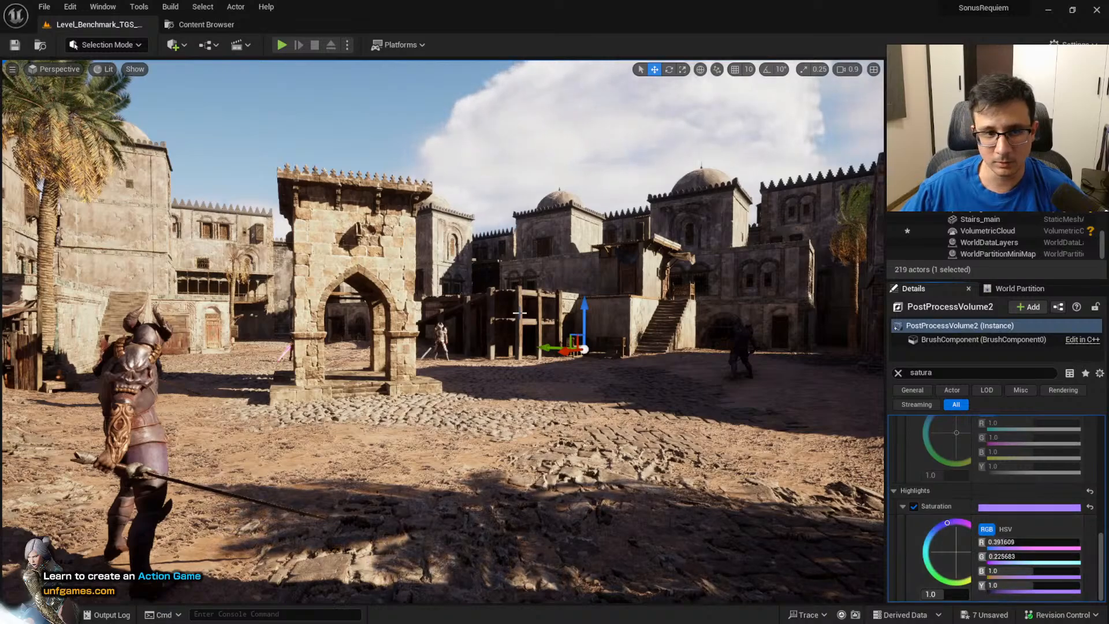
{"action": "right_click_drag", "start_coordinate": [525, 313], "coordinate": [568, 340]}
{"action": "key", "text": "ctrl+z"}
{"action": "key", "text": "ctrl+z"}
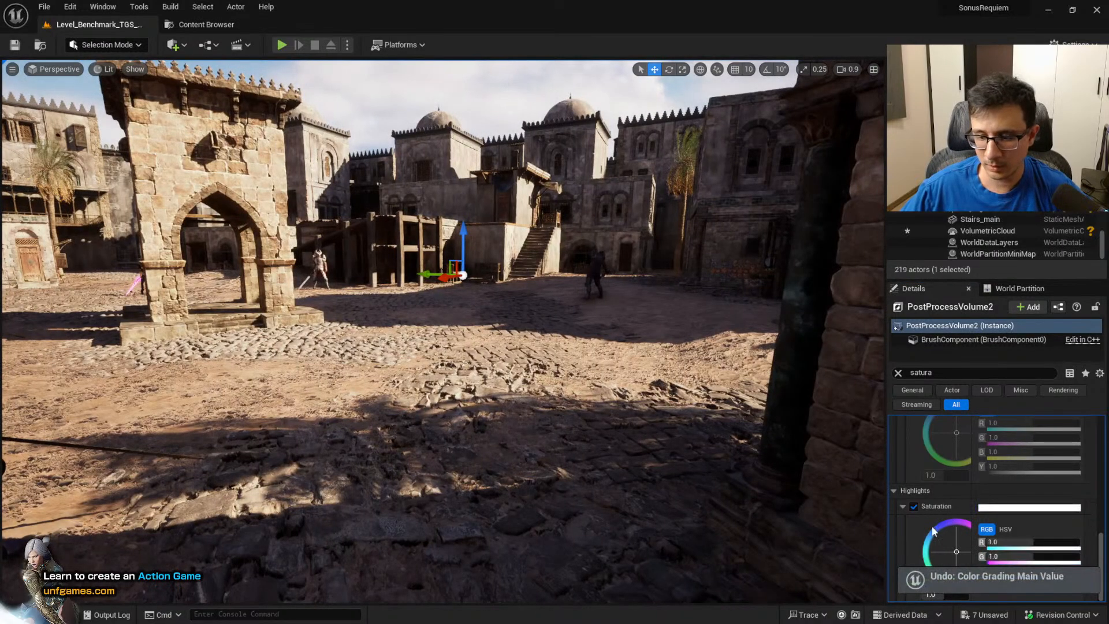
Disable the Highlights Saturation override and clear the saturation property filter
{"action": "left_click", "coordinate": [914, 506]}
{"action": "left_click", "coordinate": [903, 506]}
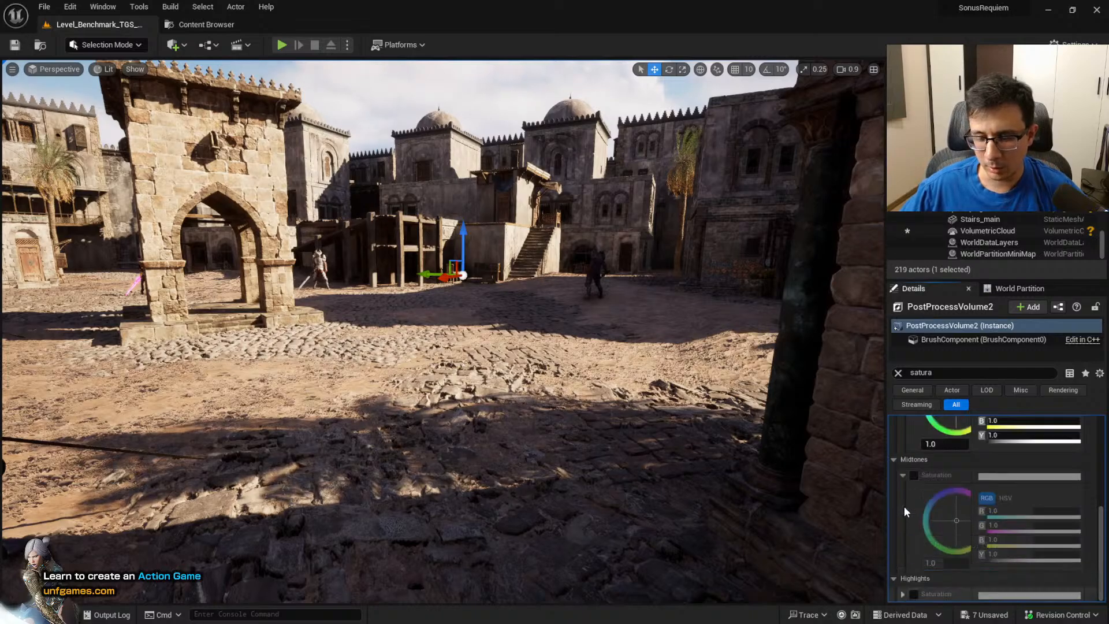
{"action": "scroll", "coordinate": [906, 497], "scroll_direction": "up", "scroll_amount": 5}
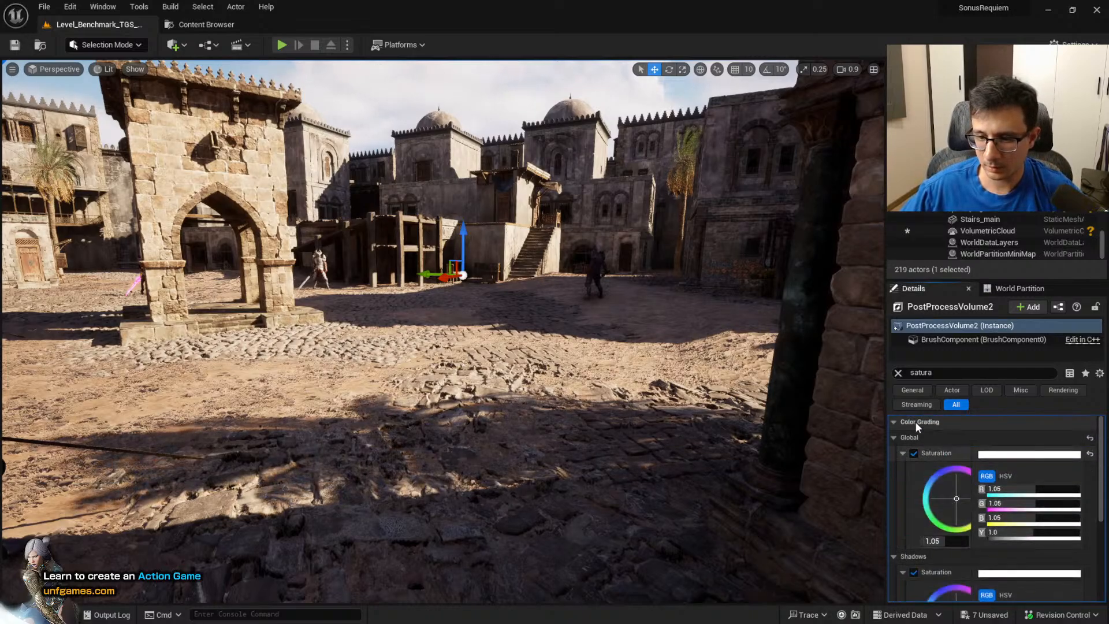
{"action": "left_click", "coordinate": [893, 438]}
{"action": "left_click", "coordinate": [898, 372]}
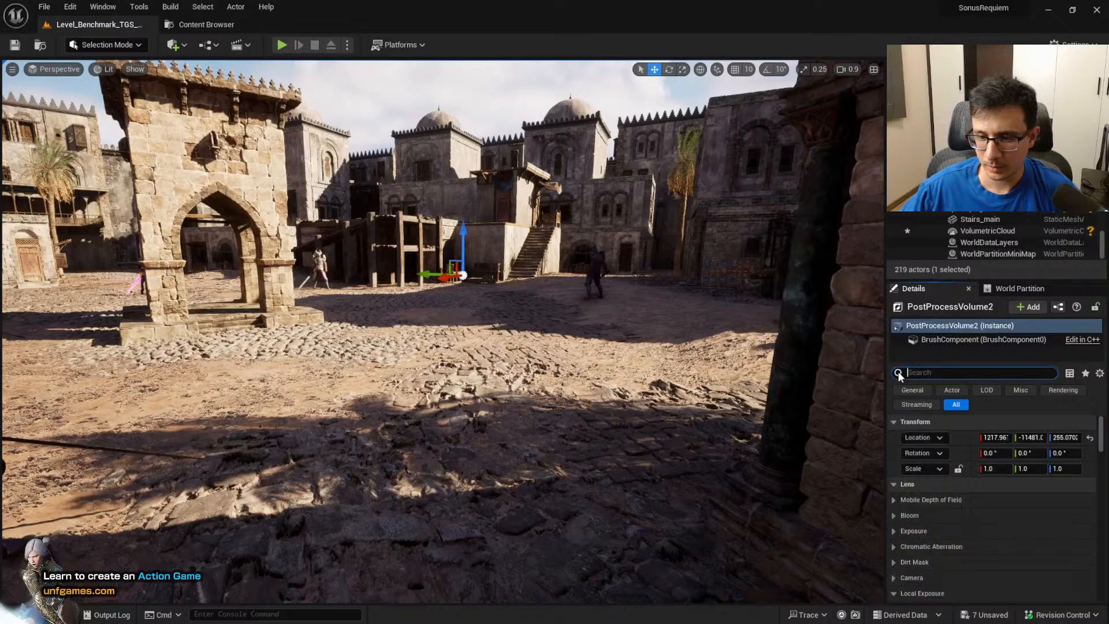
Examine the graded courtyard from the stone archway to the shaded building corner beside the market stall
{"action": "scroll", "coordinate": [924, 507], "scroll_direction": "down", "scroll_amount": 3}
{"action": "right_click_drag", "start_coordinate": [589, 313], "coordinate": [558, 300]}
{"action": "key", "text": "w"}
{"action": "key", "text": "s"}
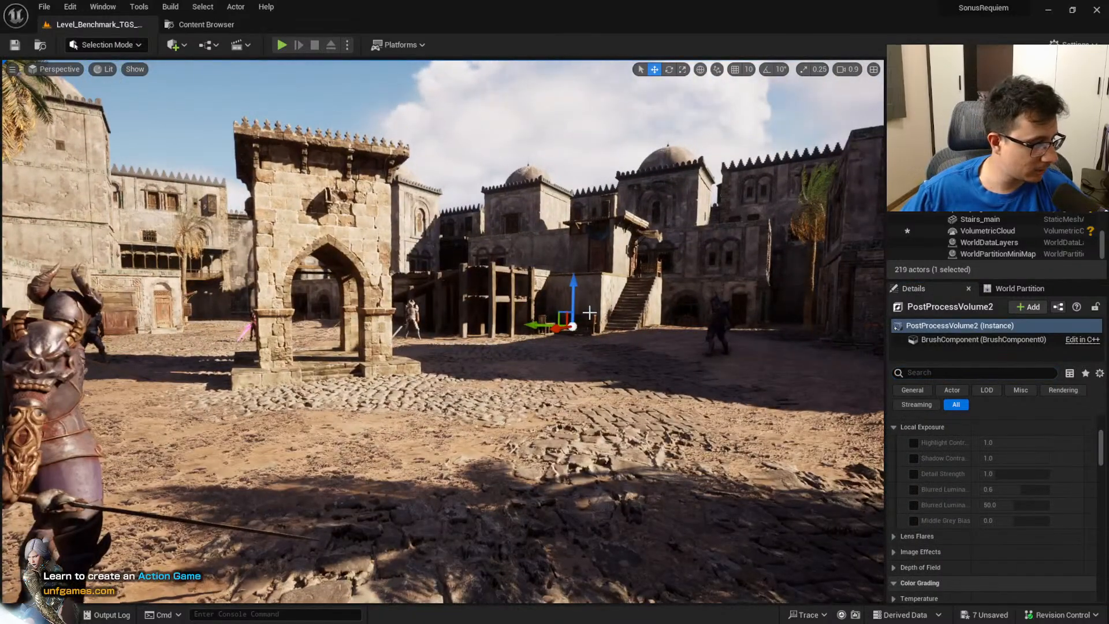
{"action": "right_click_drag", "start_coordinate": [604, 331], "coordinate": [696, 351]}
{"action": "key", "text": "w"}
{"action": "key", "text": "s"}
{"action": "key", "text": "w"}
{"action": "key", "text": "w"}
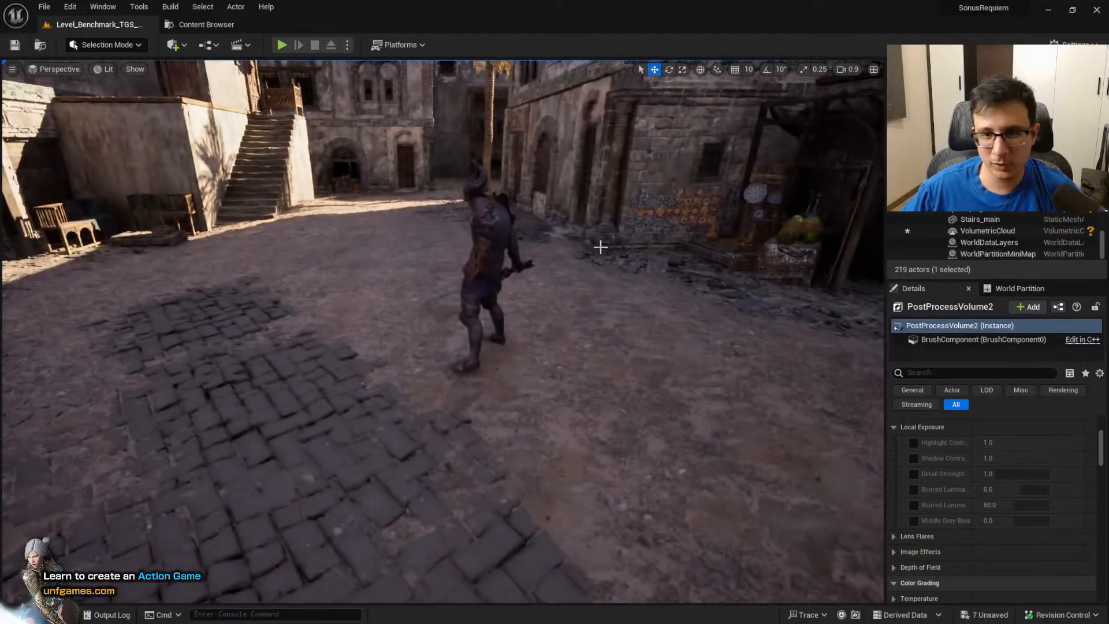
{"action": "right_click_drag", "start_coordinate": [599, 247], "coordinate": [627, 245]}
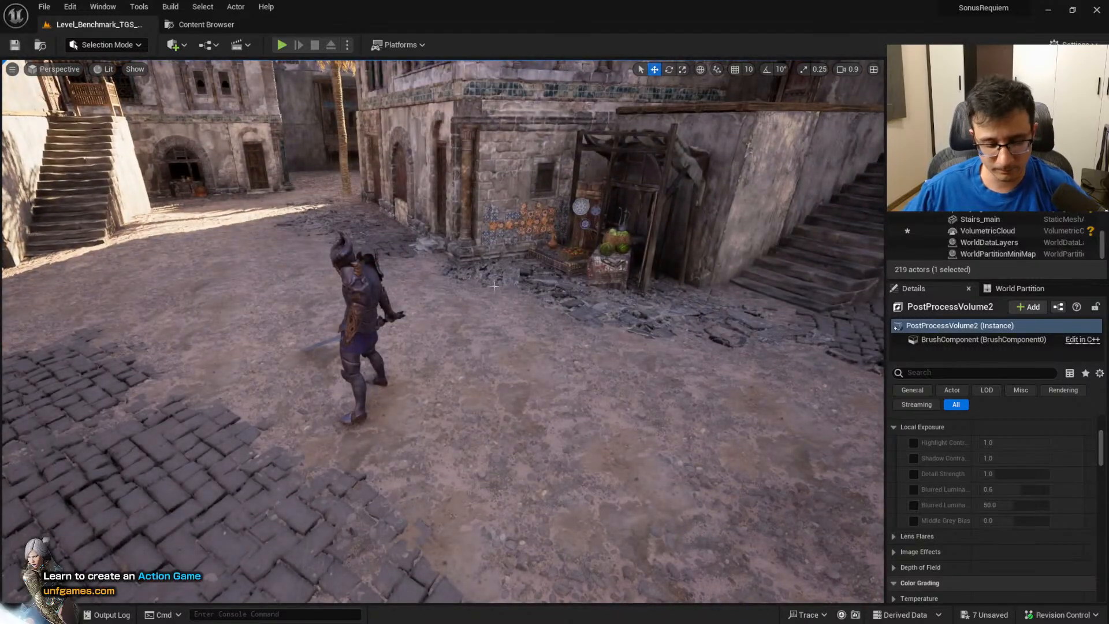
Place a point light at the shaded building corner beside the market stall, raise it off the ground and adjust its position
{"action": "left_click", "coordinate": [461, 272]}
{"action": "left_click_drag", "start_coordinate": [474, 224], "coordinate": [474, 169]}
{"action": "key", "text": "w"}
{"action": "mouse_move", "coordinate": [497, 274]}
{"action": "right_mouse_down"}
{"action": "mouse_move", "coordinate": [482, 297]}
{"action": "mouse_move", "coordinate": [497, 274]}
{"action": "right_mouse_up"}
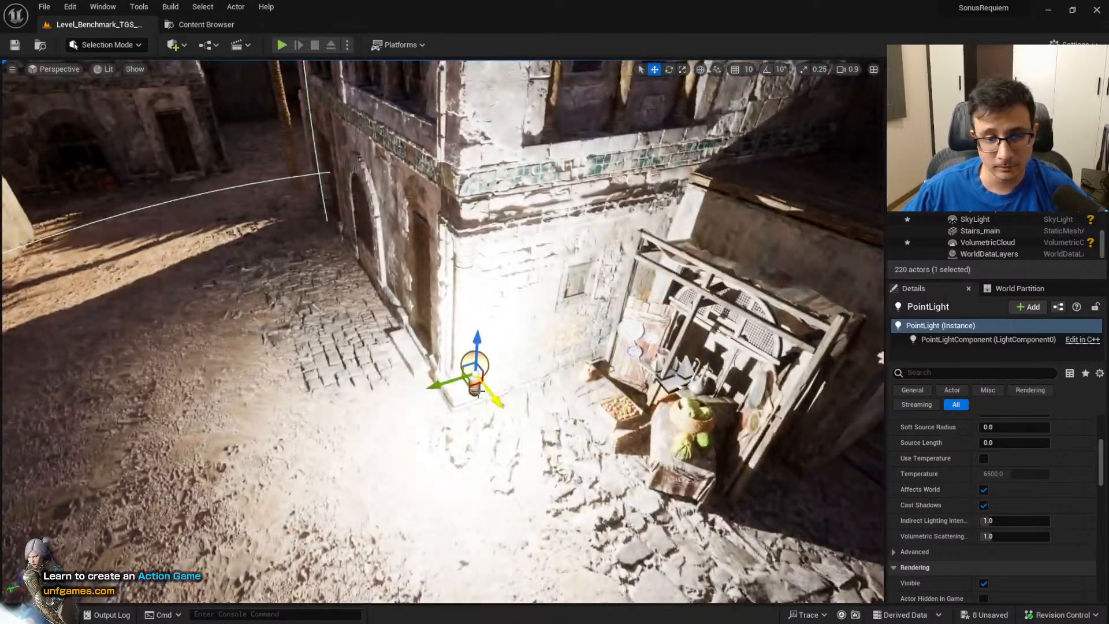
{"action": "left_click_drag", "start_coordinate": [473, 380], "coordinate": [509, 376]}
{"action": "scroll", "coordinate": [970, 497], "scroll_direction": "up", "scroll_amount": 5}
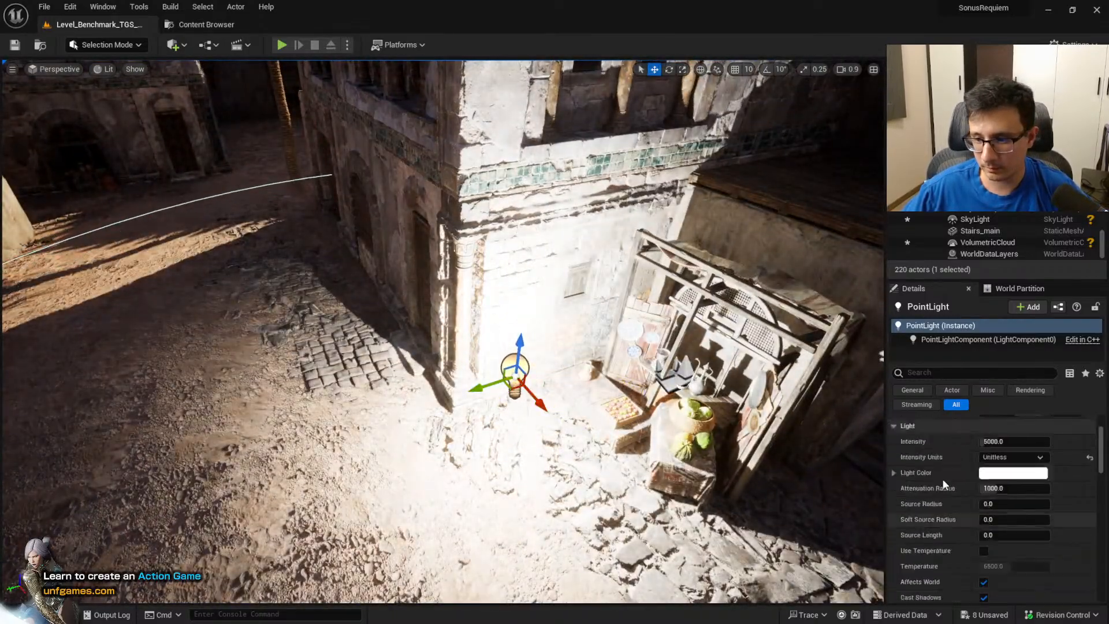
Set the point light's color to a warm pale orange with sRGB hex FFDBA8FF
{"action": "left_click", "coordinate": [1013, 546]}
{"action": "left_click", "coordinate": [843, 416]}
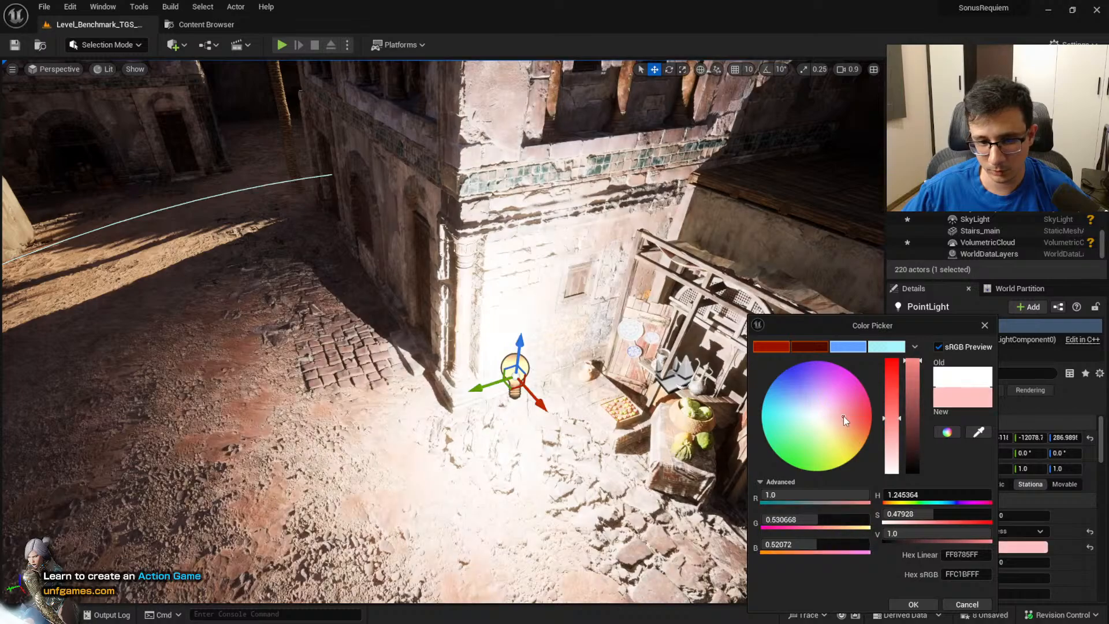
{"action": "left_click_drag", "start_coordinate": [843, 414], "coordinate": [845, 433]}
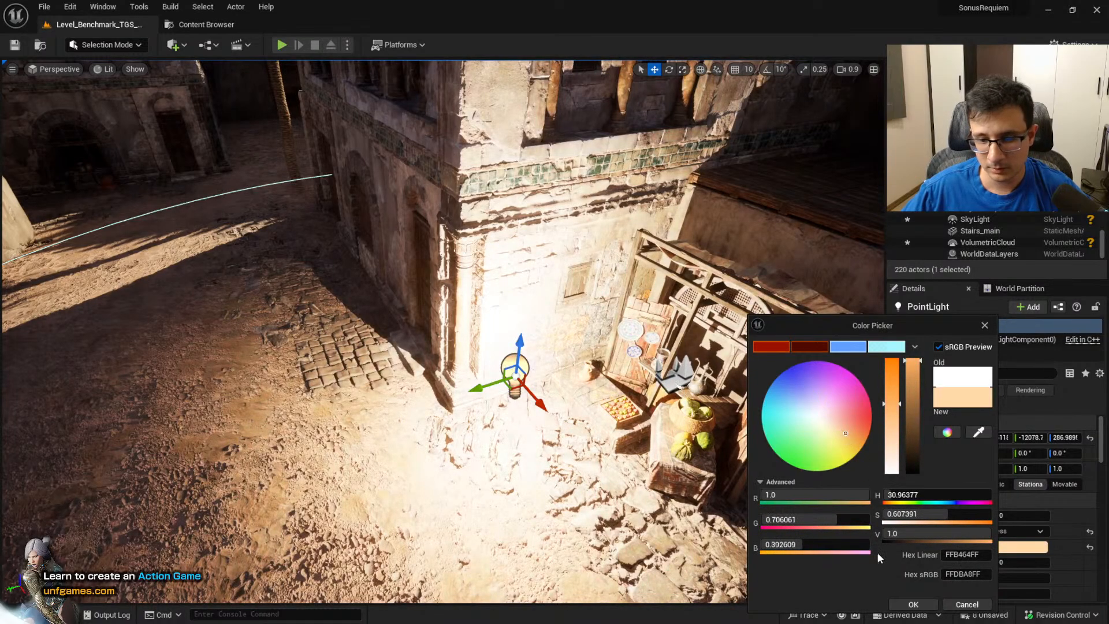
{"action": "left_click", "coordinate": [917, 605]}
Move the point light around the building corner and up beside the upper windows, and delete the light
{"action": "right_click_drag", "start_coordinate": [630, 397], "coordinate": [577, 393]}
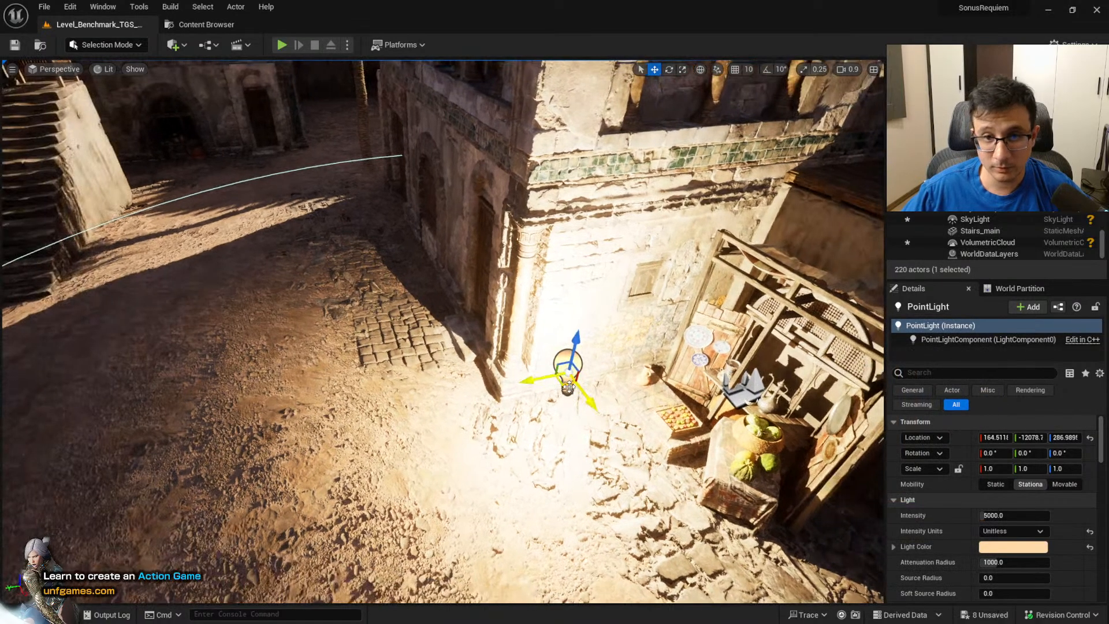
{"action": "left_click_drag", "start_coordinate": [569, 387], "coordinate": [408, 264]}
{"action": "right_click_drag", "start_coordinate": [409, 263], "coordinate": [407, 174]}
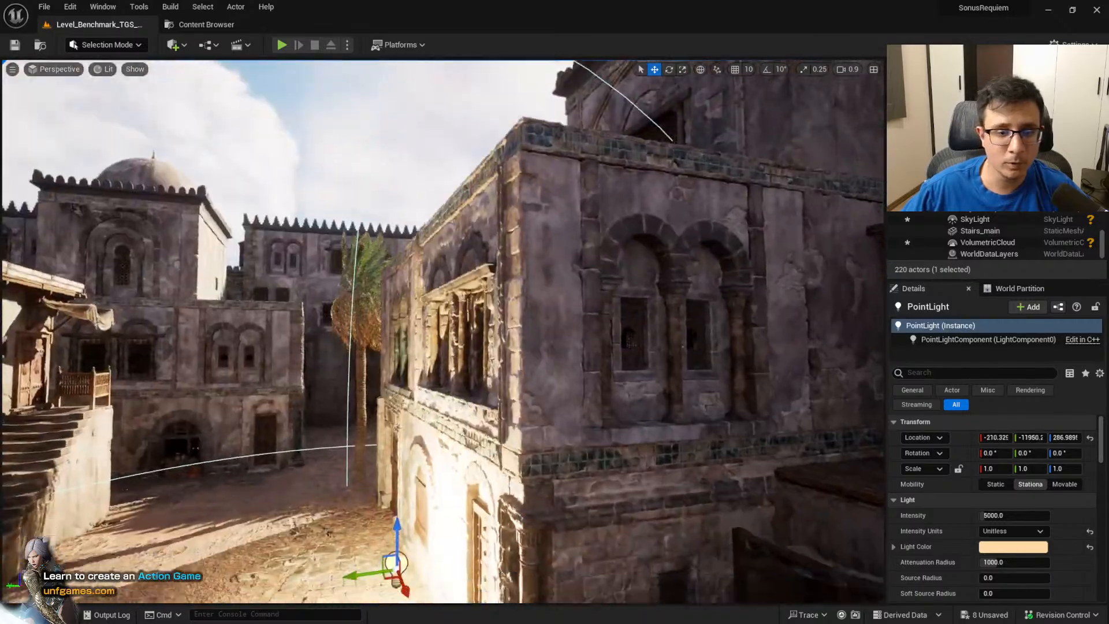
{"action": "key", "text": "q"}
{"action": "left_click_drag", "start_coordinate": [389, 474], "coordinate": [445, 263]}
{"action": "key", "text": "s"}
{"action": "right_click_drag", "start_coordinate": [445, 262], "coordinate": [312, 263]}
{"action": "right_click_drag", "start_coordinate": [463, 407], "coordinate": [547, 383]}
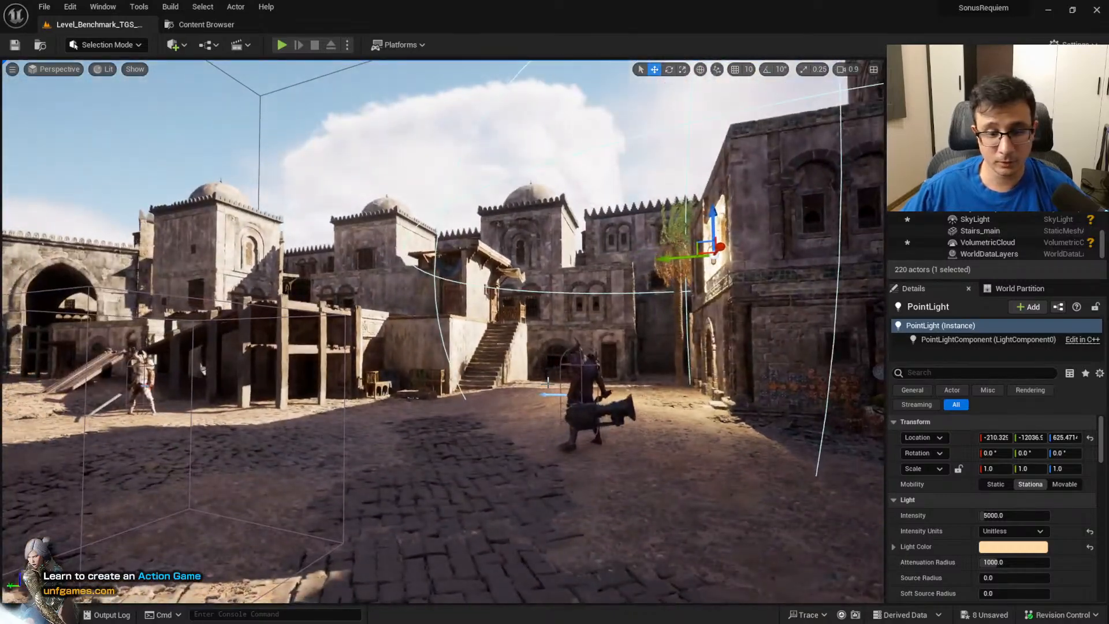
{"action": "key", "text": "Delete"}
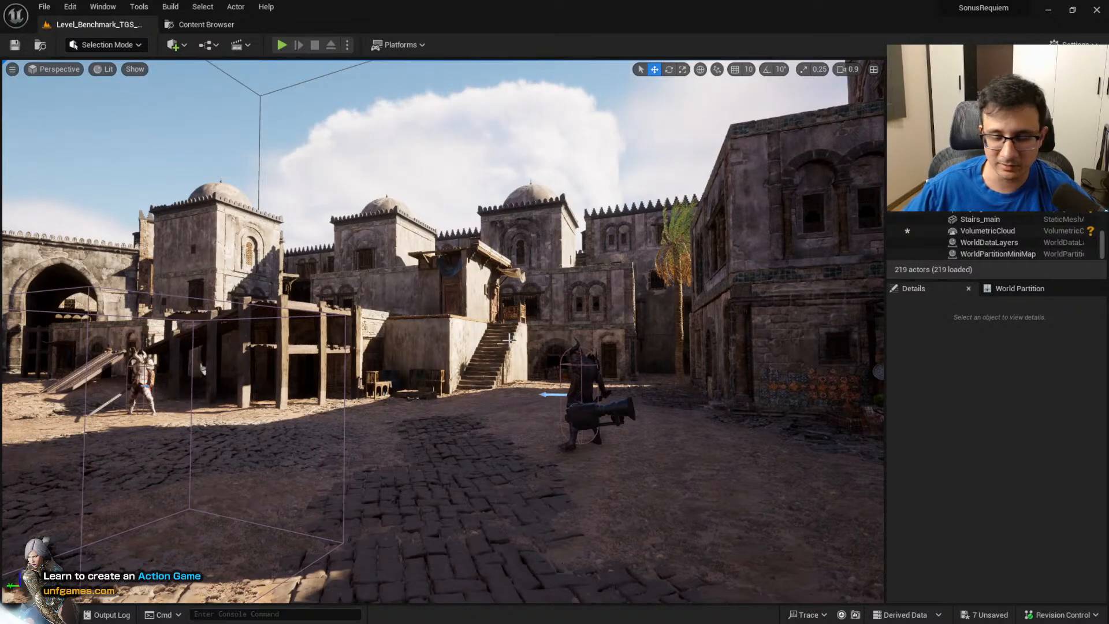
Examine the shaded ground, the stairs and the sunlit edges of the courtyard without the point light
{"action": "right_click_drag", "start_coordinate": [757, 345], "coordinate": [531, 373]}
{"action": "key", "text": "a"}
{"action": "key", "text": "w"}
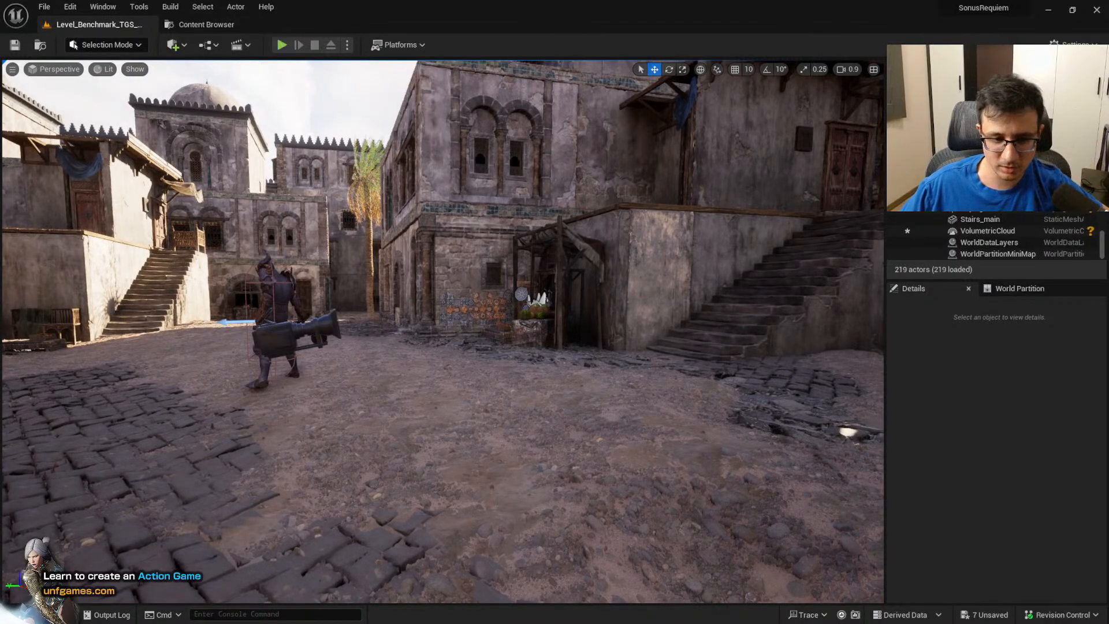
{"action": "right_click_drag", "start_coordinate": [491, 323], "coordinate": [852, 431]}
{"action": "key", "text": "e"}
{"action": "key", "text": "w"}
{"action": "scroll", "coordinate": [694, 485], "scroll_direction": "down", "scroll_amount": 1}
{"action": "key", "text": "a"}
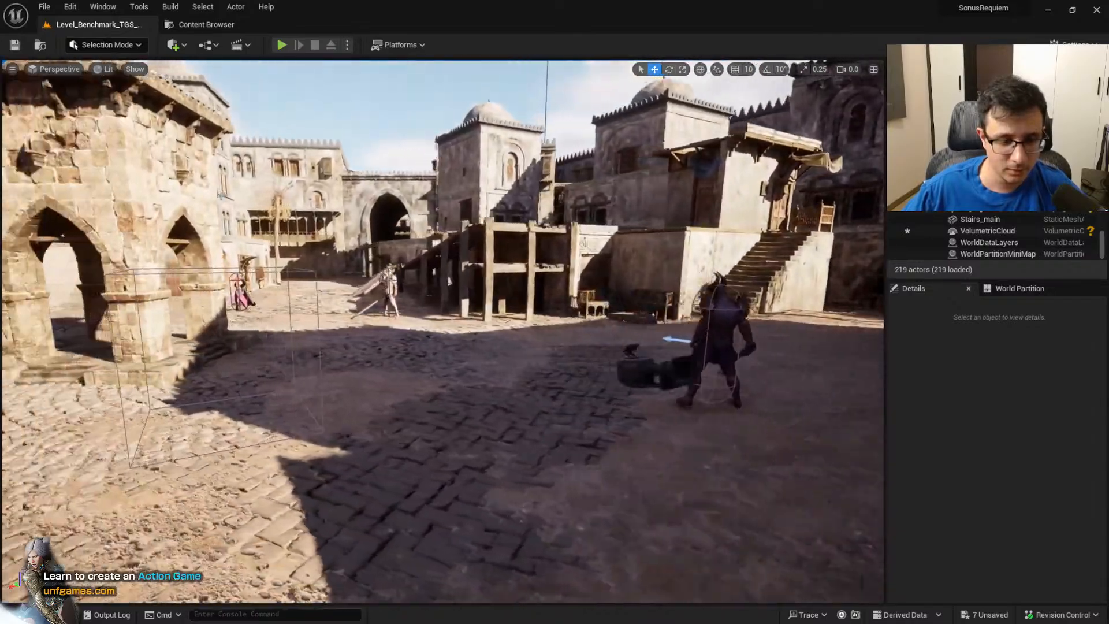
{"action": "right_click_drag", "start_coordinate": [491, 257], "coordinate": [442, 249]}
{"action": "key", "text": "s"}
{"action": "key", "text": "s"}
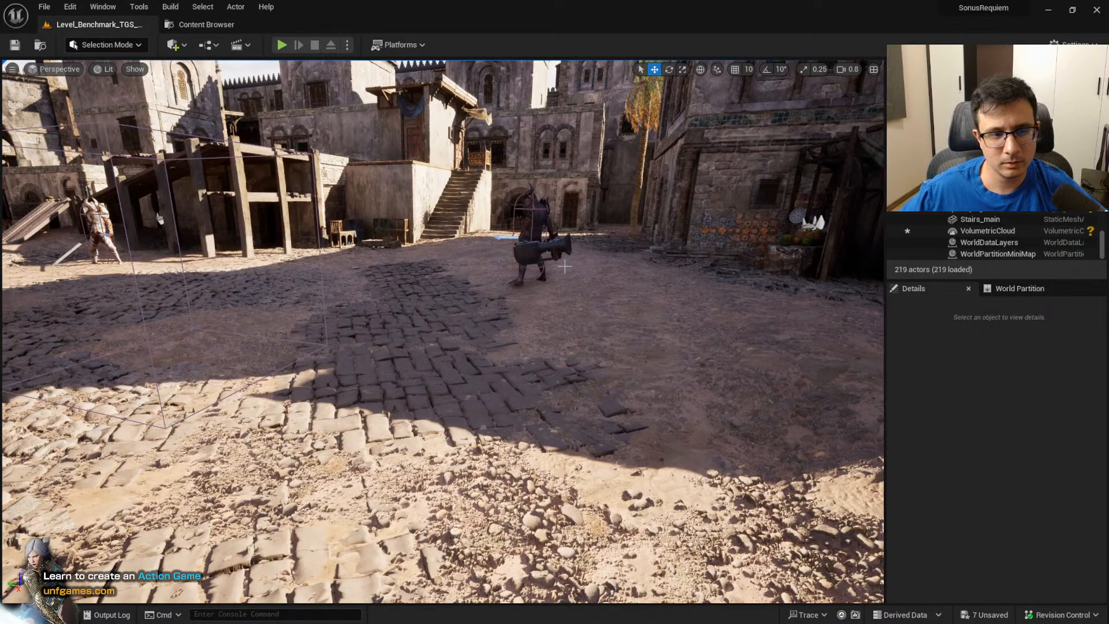
{"action": "key", "text": "w"}
{"action": "right_click_drag", "start_coordinate": [565, 266], "coordinate": [490, 262]}
{"action": "key", "text": "e"}
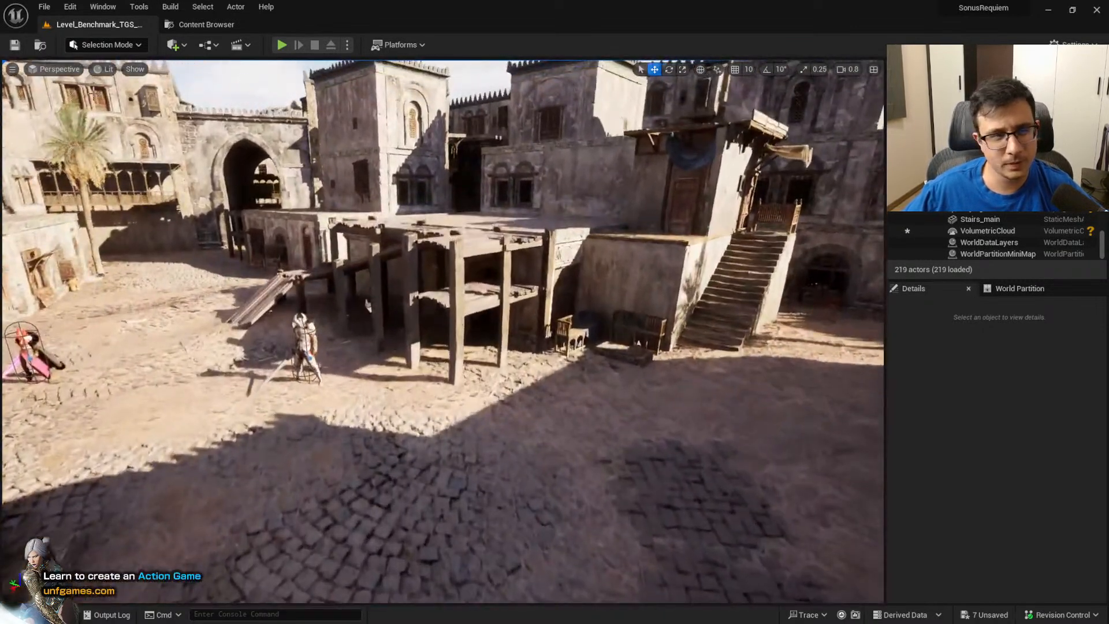
Add a point light on the courtyard ground in front of the wooden frame structure, with Stationary mobility
{"action": "left_click", "coordinate": [185, 46]}
{"action": "mouse_move", "coordinate": [253, 149]}
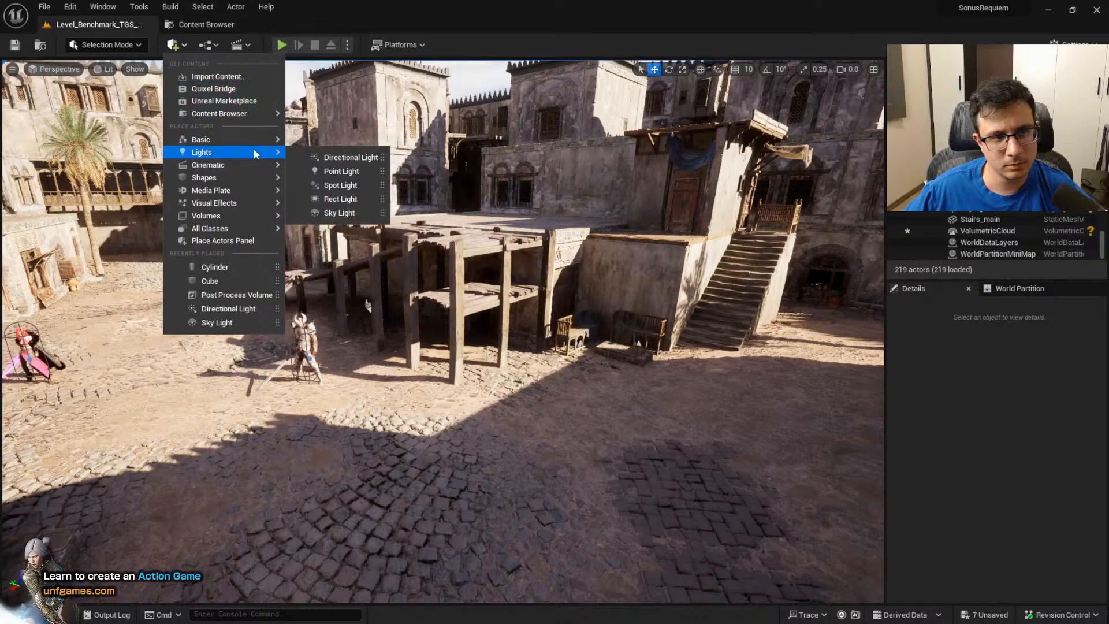
{"action": "left_click", "coordinate": [327, 171]}
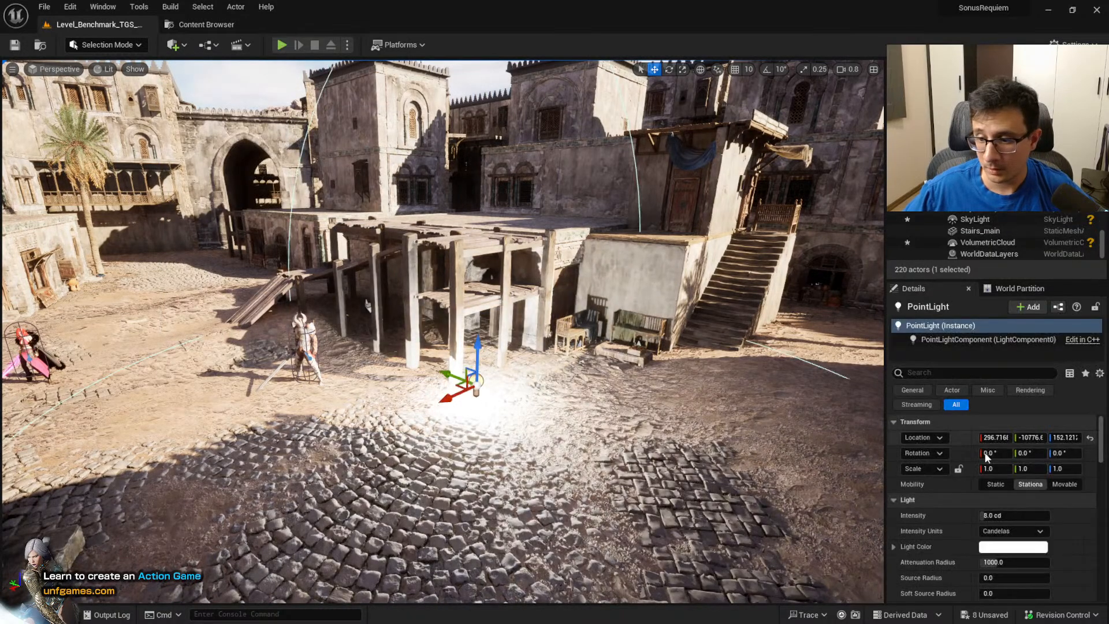
{"action": "left_click", "coordinate": [1034, 486]}
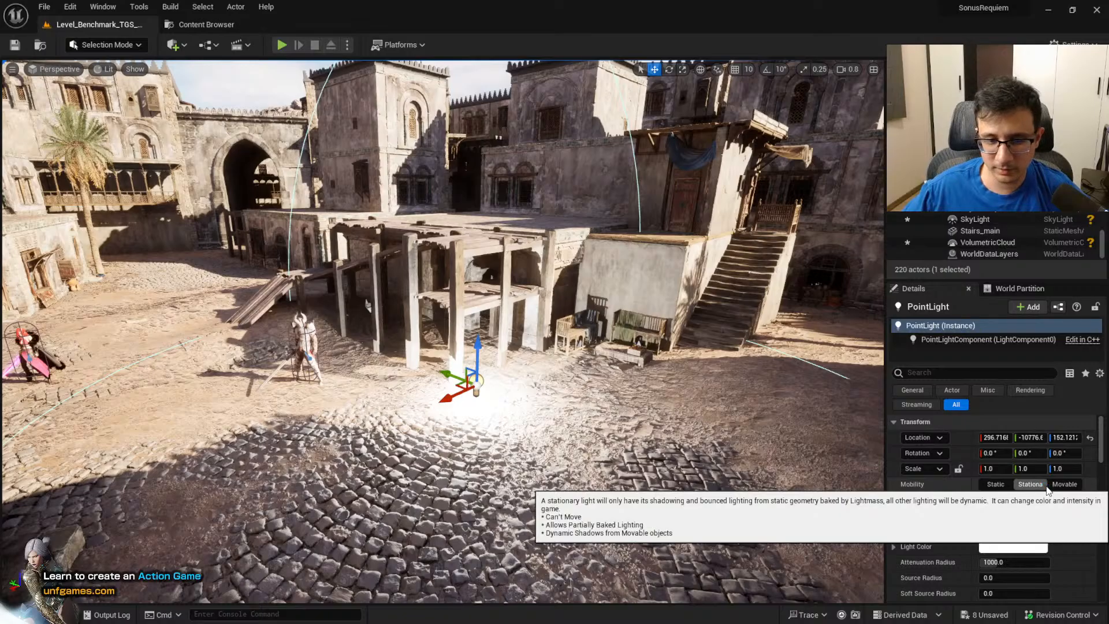
Duplicate the point light across the courtyard ground to make six overlapping lights
{"action": "key", "text": "s"}
{"action": "right_click_drag", "start_coordinate": [378, 319], "coordinate": [377, 319]}
{"action": "scroll", "coordinate": [377, 318], "scroll_direction": "up", "scroll_amount": 5}
{"action": "left_click_drag", "start_coordinate": [423, 398], "coordinate": [493, 435]}
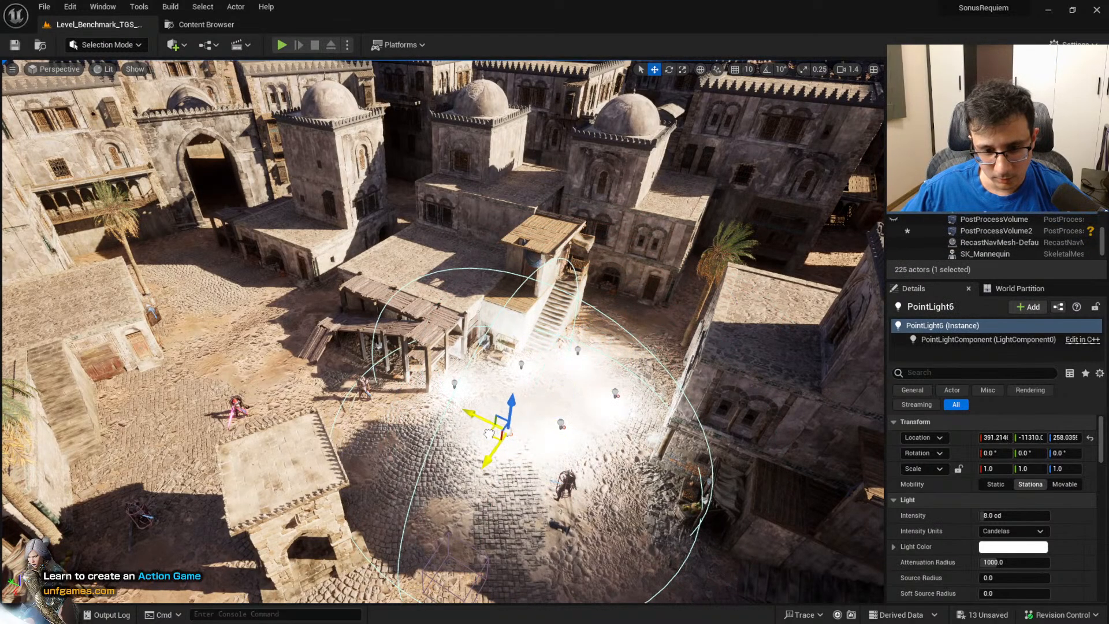
Examine the overlapping point lights and their icons up close, and select the nearest light beside the wooden frame
{"action": "right_click_drag", "start_coordinate": [494, 435], "coordinate": [541, 421]}
{"action": "key", "text": "w"}
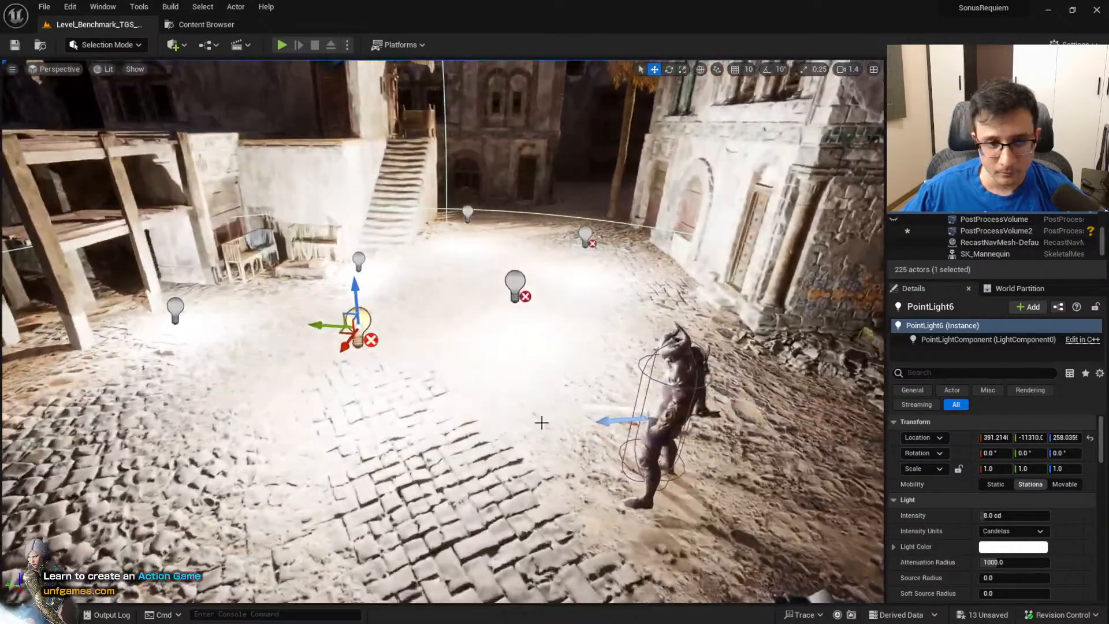
{"action": "key", "text": "Escape"}
{"action": "key", "text": "w"}
{"action": "right_click_drag", "start_coordinate": [527, 305], "coordinate": [502, 323]}
{"action": "scroll", "coordinate": [527, 307], "scroll_direction": "down", "scroll_amount": 1}
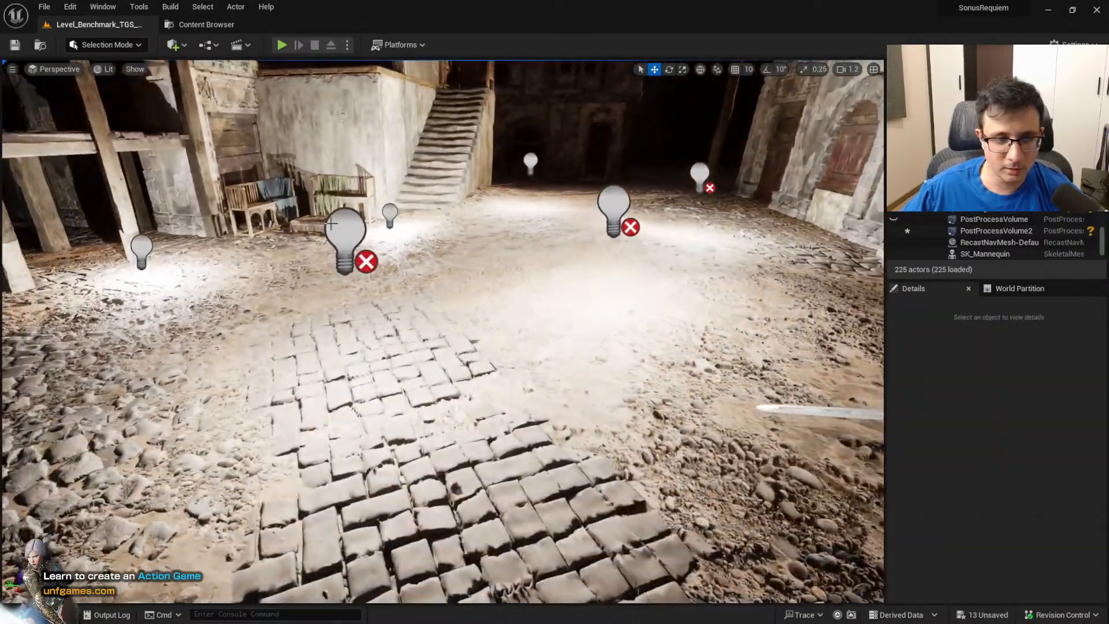
{"action": "left_click", "coordinate": [332, 225]}
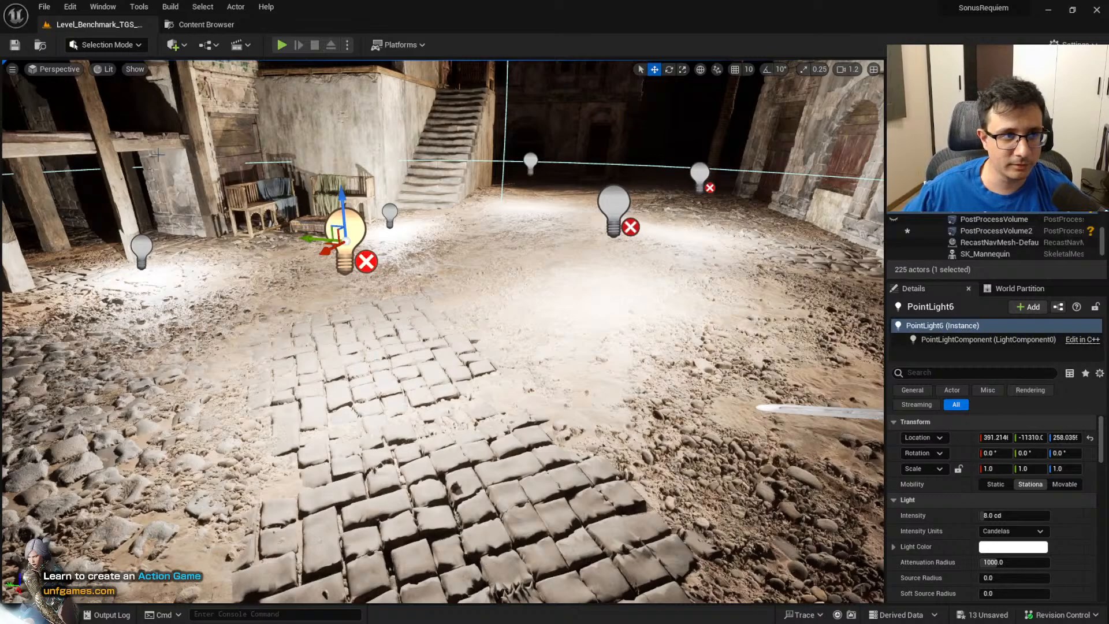
Switch the viewport to the Light Complexity view mode and examine the ground around the point lights
{"action": "left_click", "coordinate": [96, 70]}
{"action": "mouse_move", "coordinate": [217, 215]}
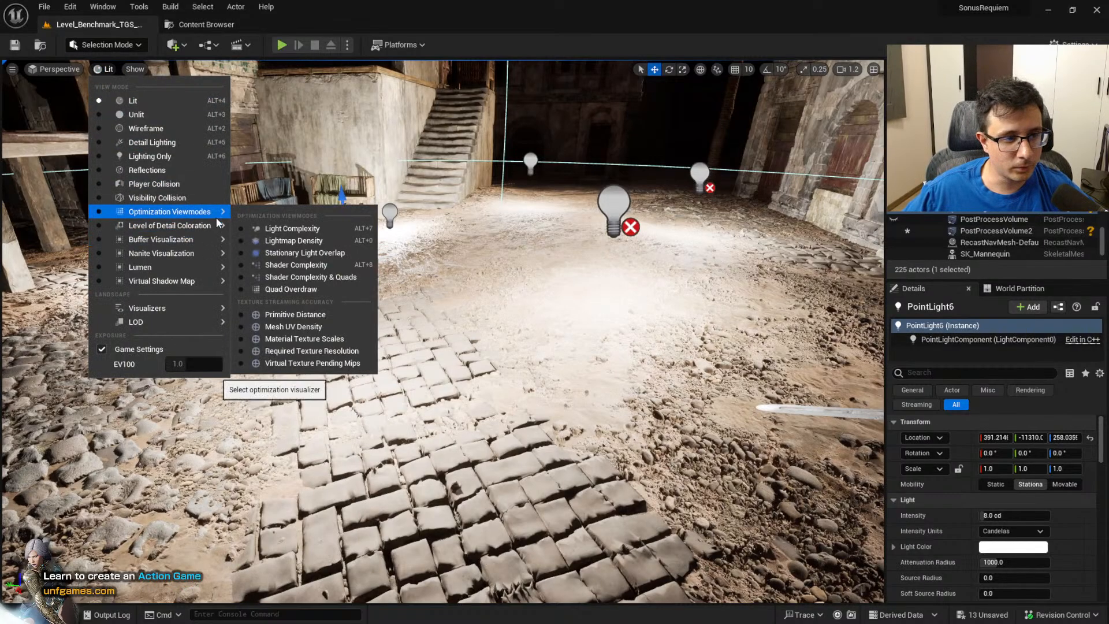
{"action": "left_click", "coordinate": [294, 228]}
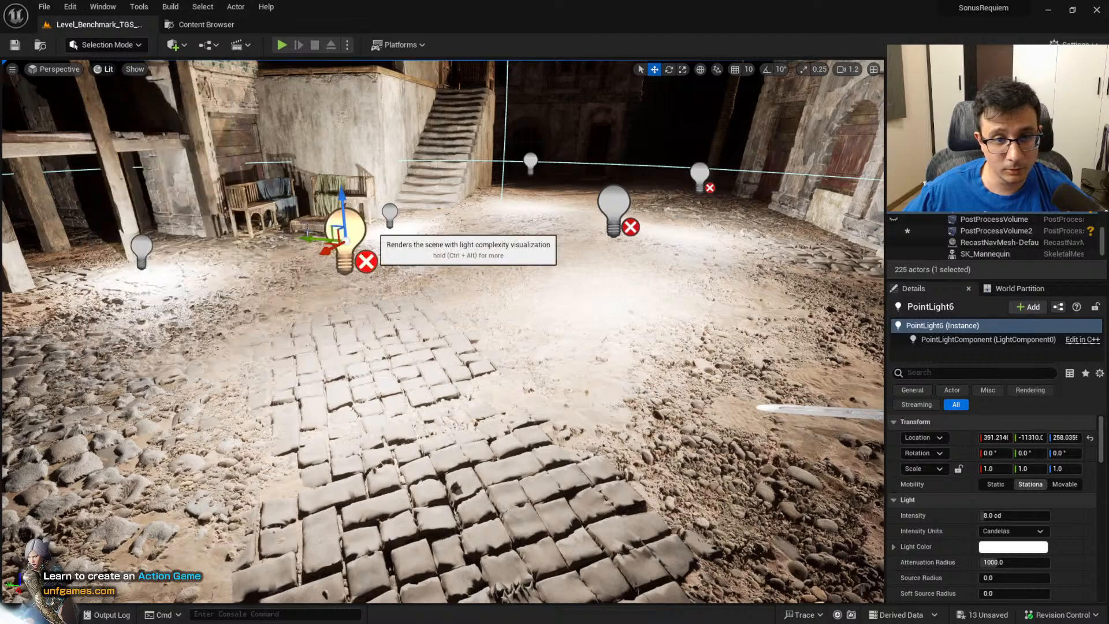
{"action": "mouse_move", "coordinate": [347, 346]}
{"action": "right_mouse_down"}
{"action": "mouse_move", "coordinate": [364, 337]}
{"action": "mouse_move", "coordinate": [344, 327]}
{"action": "right_mouse_up"}
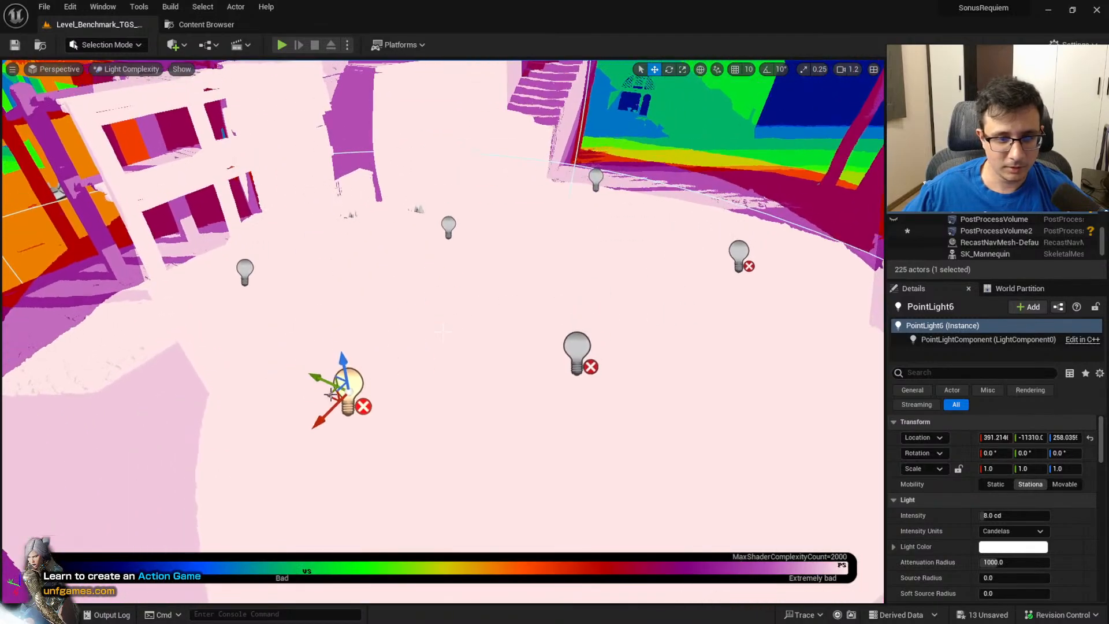
Place one more copy of the front point light, and delete the copy and the two nearest point lights
{"action": "left_click_drag", "start_coordinate": [331, 397], "coordinate": [392, 314], "text": "alt"}
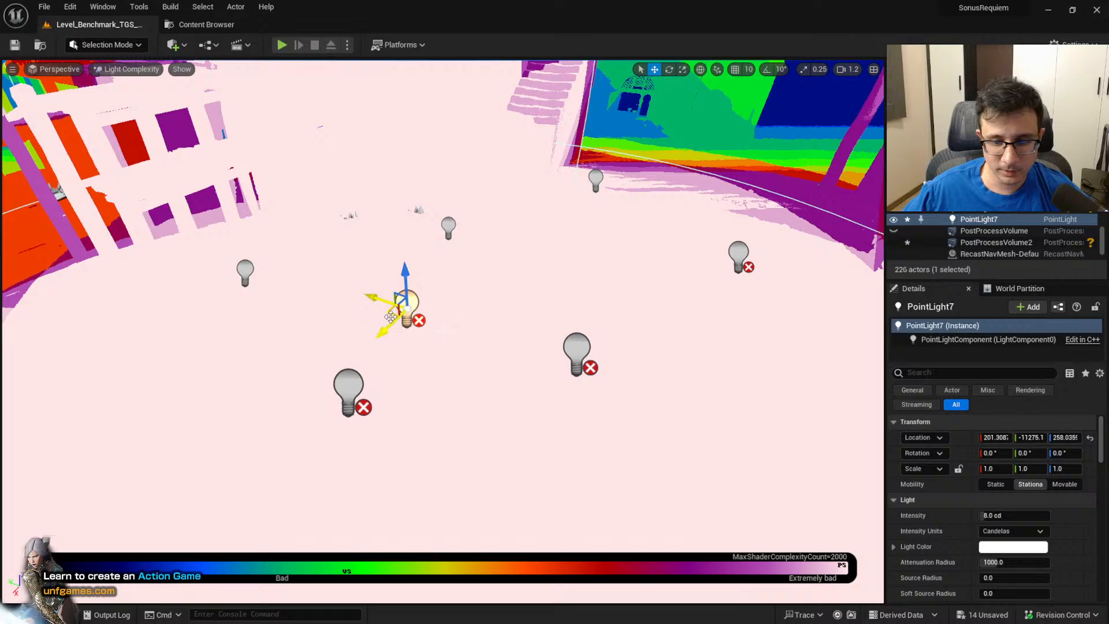
{"action": "key", "text": "Delete"}
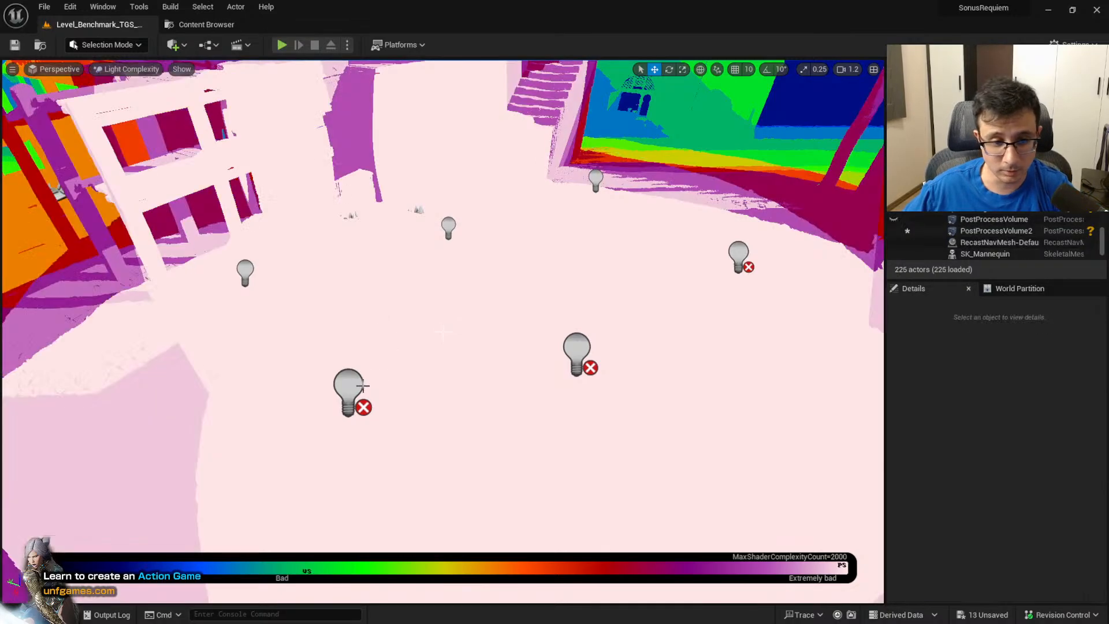
{"action": "left_click", "coordinate": [349, 392]}
{"action": "key", "text": "Delete"}
{"action": "left_click", "coordinate": [577, 350]}
{"action": "key", "text": "Delete"}
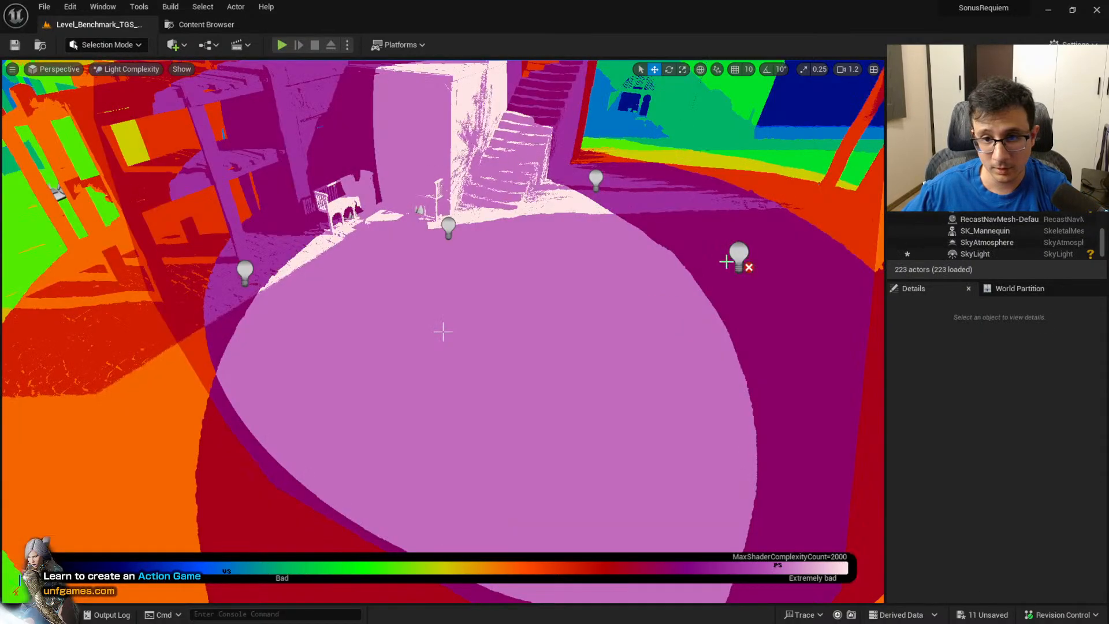
Delete the point light on the far side of the courtyard from the wooden frame, and place a copy of the staircase light there
{"action": "left_click", "coordinate": [739, 255]}
{"action": "key", "text": "Delete"}
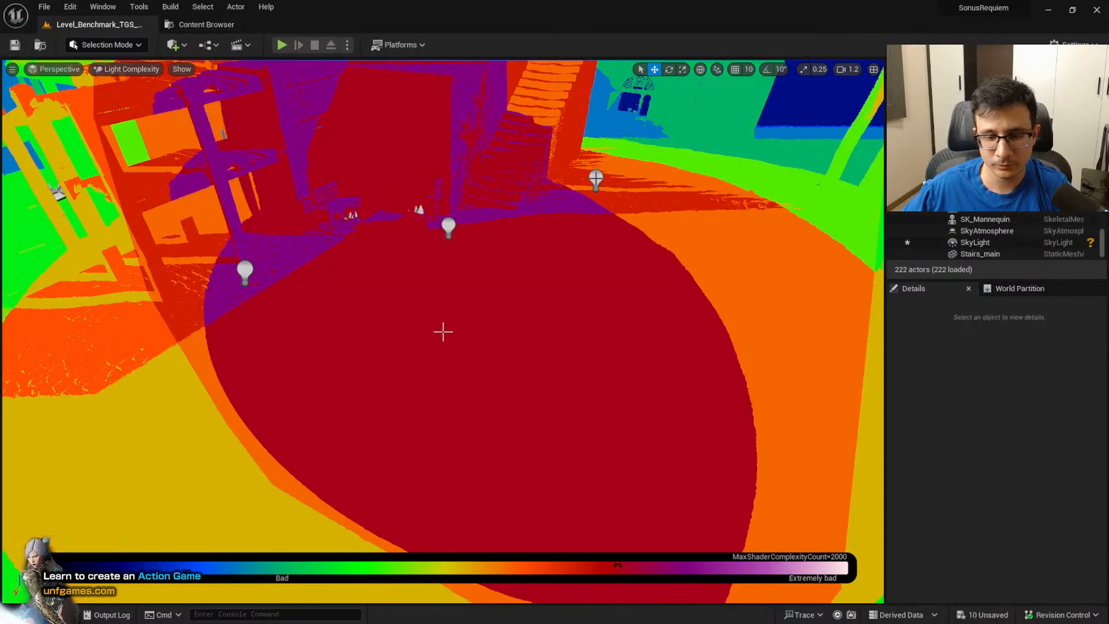
{"action": "left_click", "coordinate": [595, 181]}
{"action": "right_click_drag", "start_coordinate": [581, 185], "coordinate": [408, 293]}
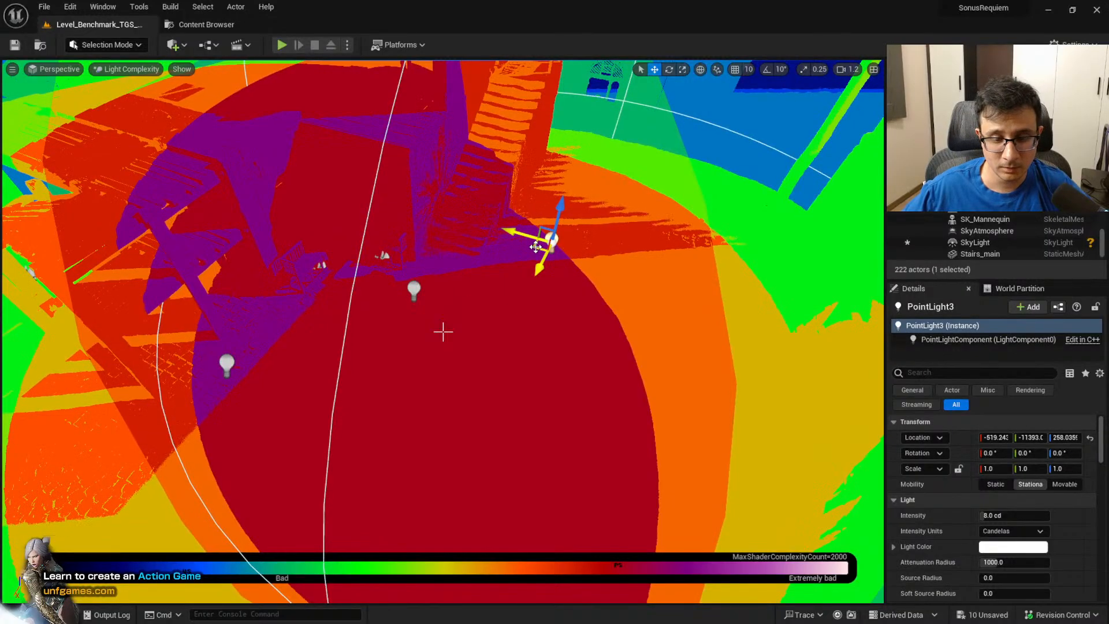
{"action": "left_click_drag", "start_coordinate": [536, 247], "coordinate": [622, 379], "text": "alt"}
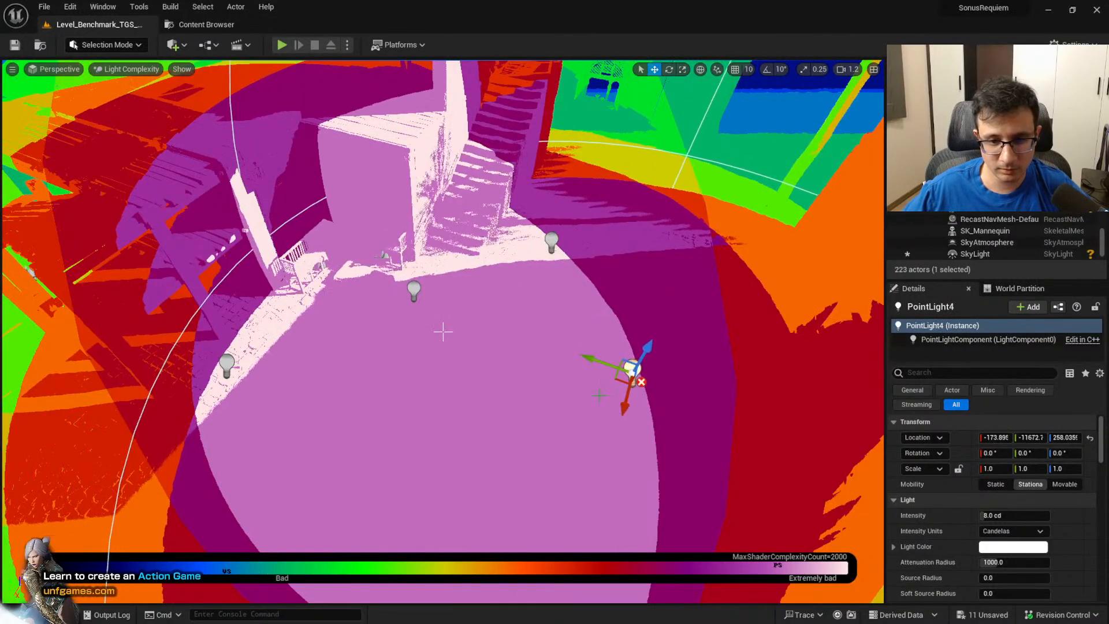
{"action": "right_click_drag", "start_coordinate": [599, 395], "coordinate": [640, 367]}
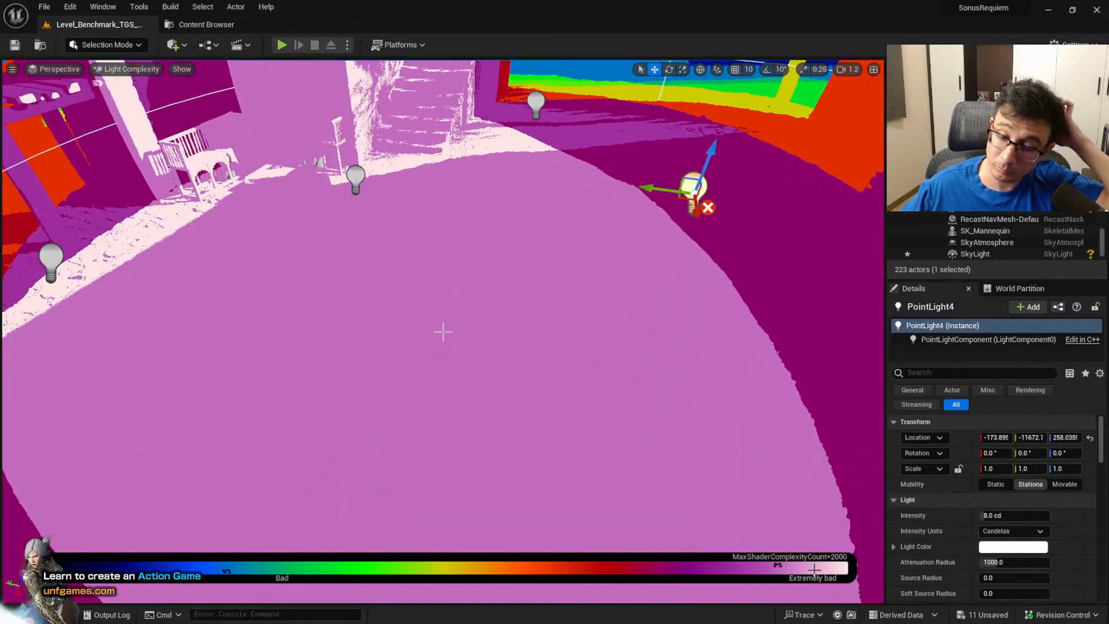
{"action": "right_click_drag", "start_coordinate": [814, 570], "coordinate": [818, 539]}
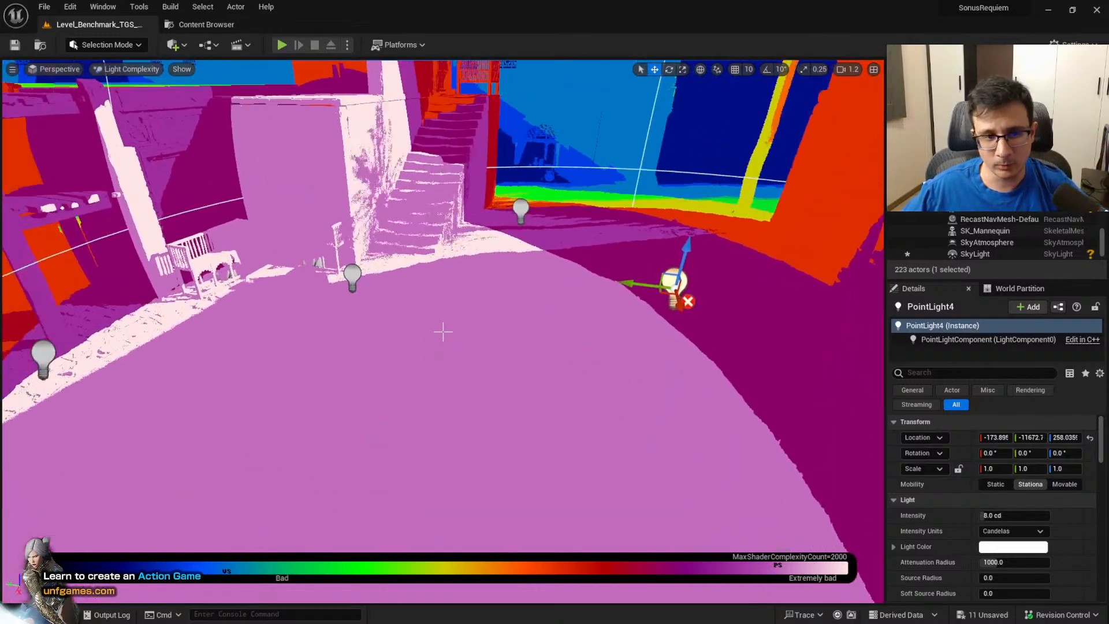
Return the viewport to Lit, reduce the copied light's attenuation radius to about 238, and move it beside the other building's staircase
{"action": "key", "text": "alt+4"}
{"action": "right_click_drag", "start_coordinate": [443, 331], "coordinate": [594, 331]}
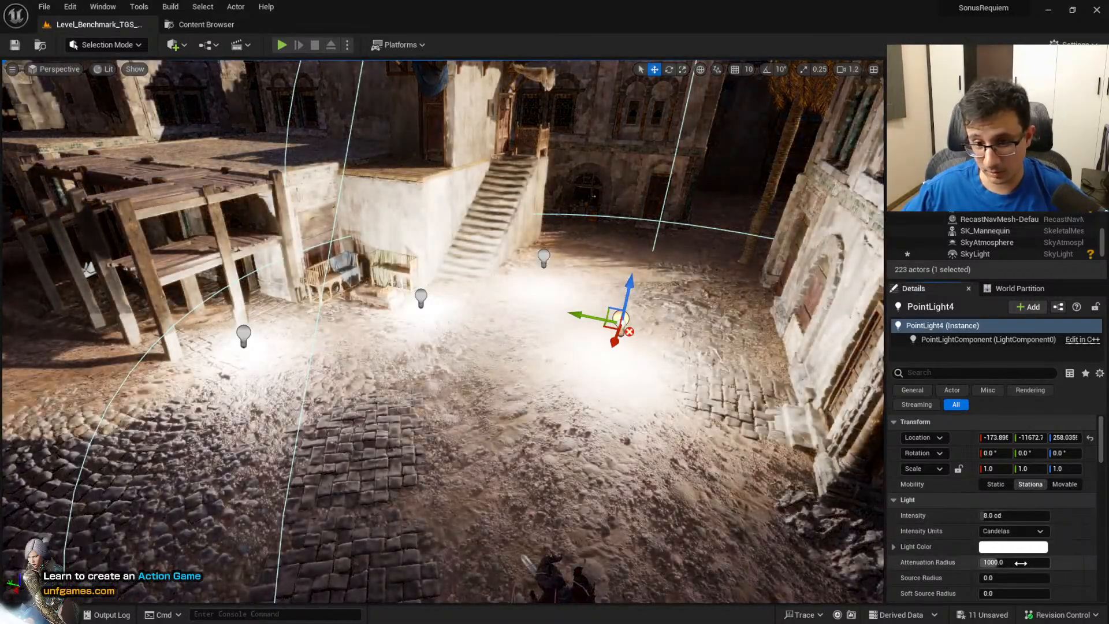
{"action": "left_click_drag", "start_coordinate": [1019, 560], "coordinate": [973, 560]}
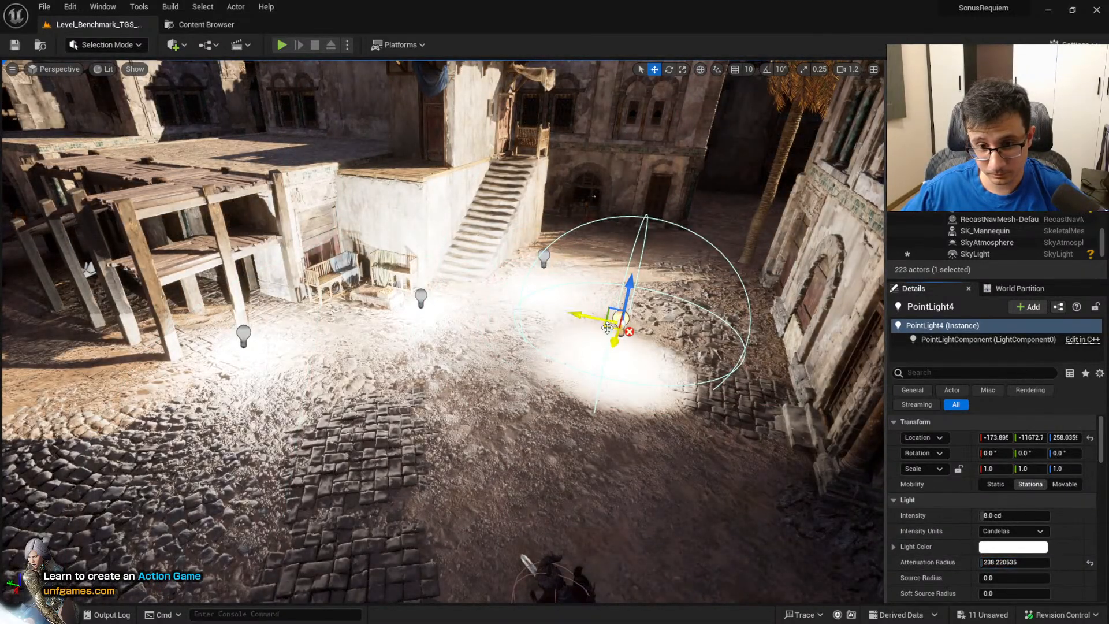
{"action": "left_click_drag", "start_coordinate": [607, 328], "coordinate": [723, 481]}
{"action": "key", "text": "f"}
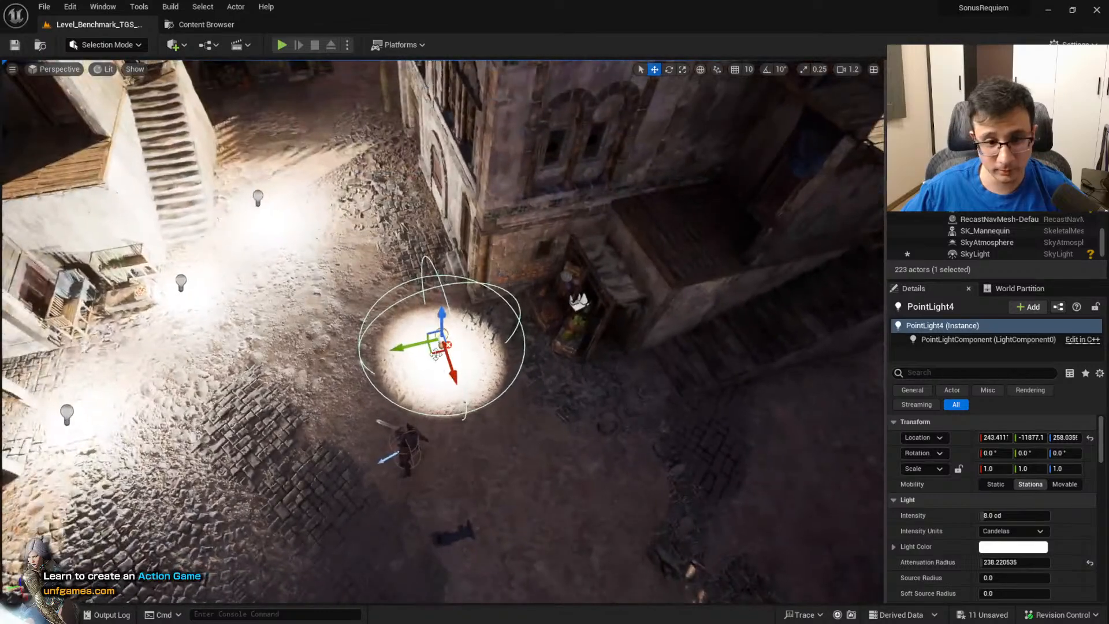
{"action": "left_click_drag", "start_coordinate": [436, 355], "coordinate": [735, 455]}
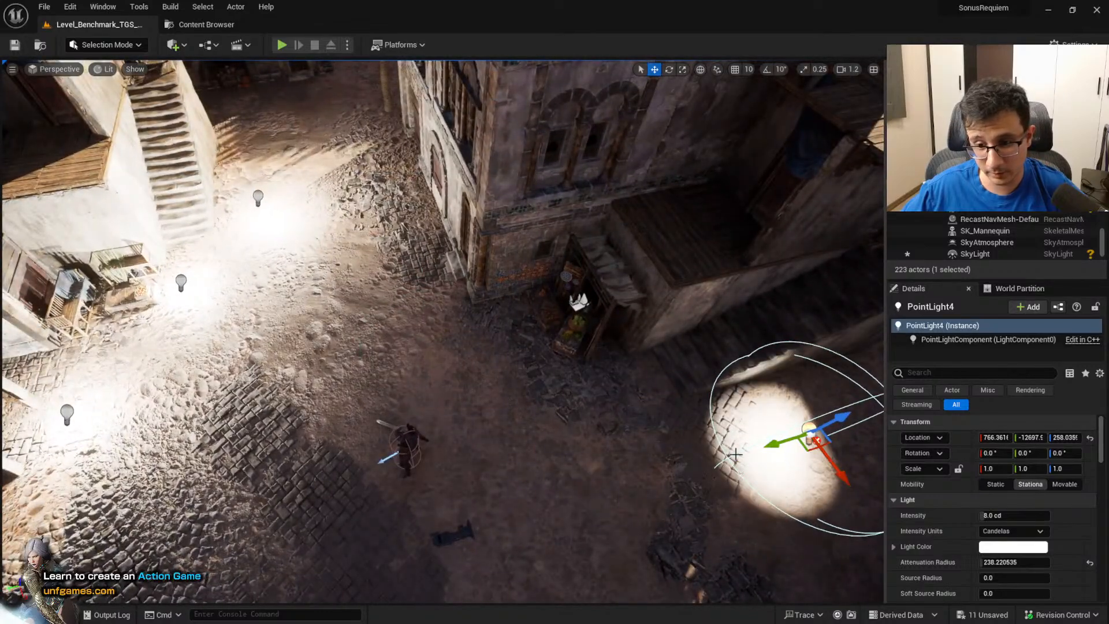
Compare the Unlit and Lit view modes with the small-radius point light in view
{"action": "left_click", "coordinate": [257, 197]}
{"action": "left_click", "coordinate": [809, 431]}
{"action": "right_click_drag", "start_coordinate": [808, 430], "coordinate": [771, 408]}
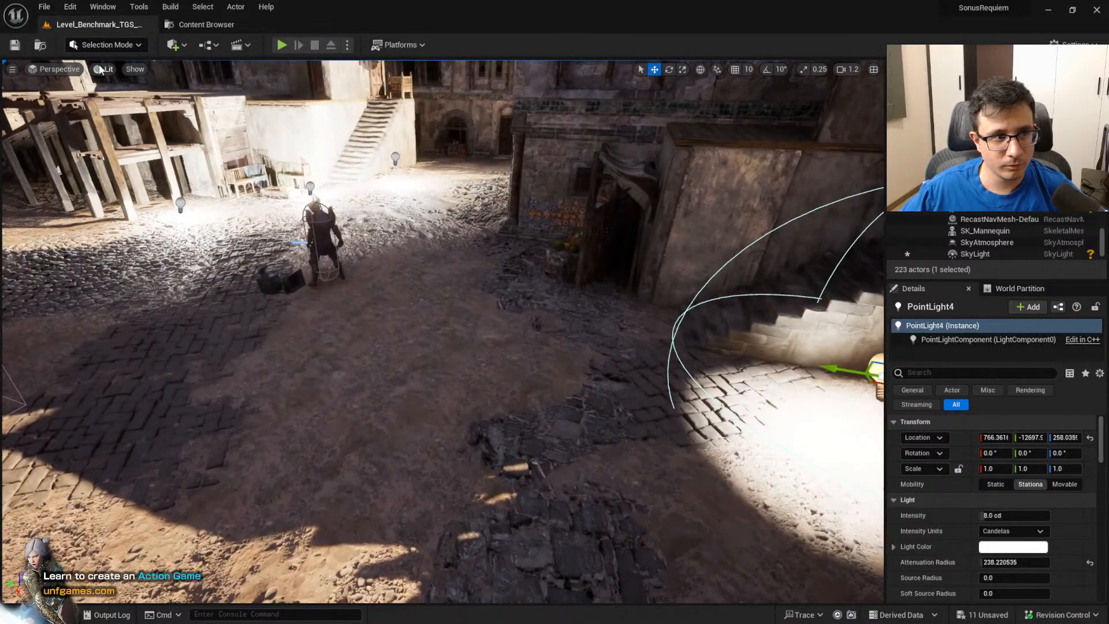
{"action": "left_click", "coordinate": [102, 70]}
{"action": "left_click", "coordinate": [136, 115]}
{"action": "left_click", "coordinate": [108, 69]}
{"action": "left_click", "coordinate": [120, 98]}
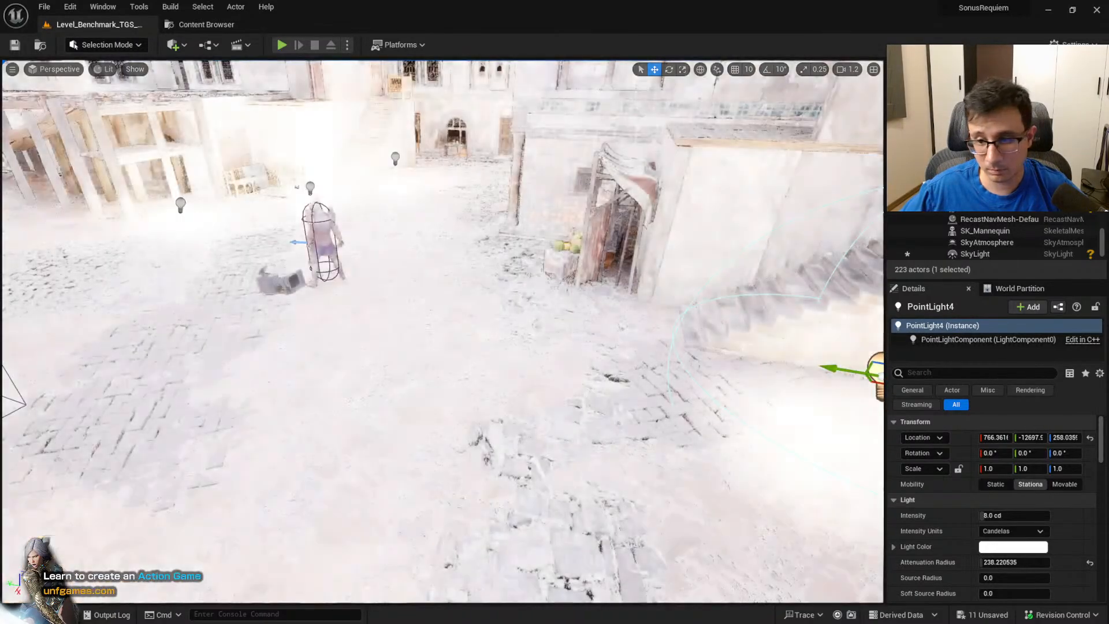
Switch the small-radius point light's mobility to Static and back to Stationary
{"action": "key", "text": "f"}
{"action": "left_click", "coordinate": [995, 484]}
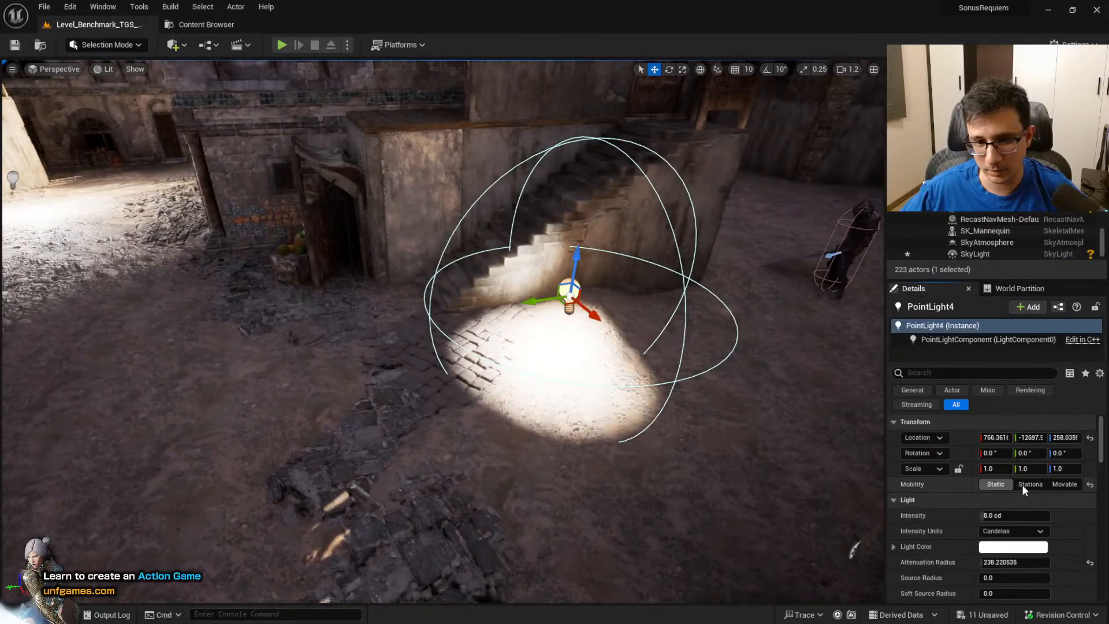
{"action": "left_click", "coordinate": [1031, 488]}
Set the small-radius point light's mobility to Static and move it back to the courtyard ground near the other lights
{"action": "right_click_drag", "start_coordinate": [442, 332], "coordinate": [428, 297]}
{"action": "mouse_move", "coordinate": [697, 377]}
{"action": "right_mouse_down"}
{"action": "mouse_move", "coordinate": [753, 404]}
{"action": "mouse_move", "coordinate": [696, 377]}
{"action": "right_mouse_up"}
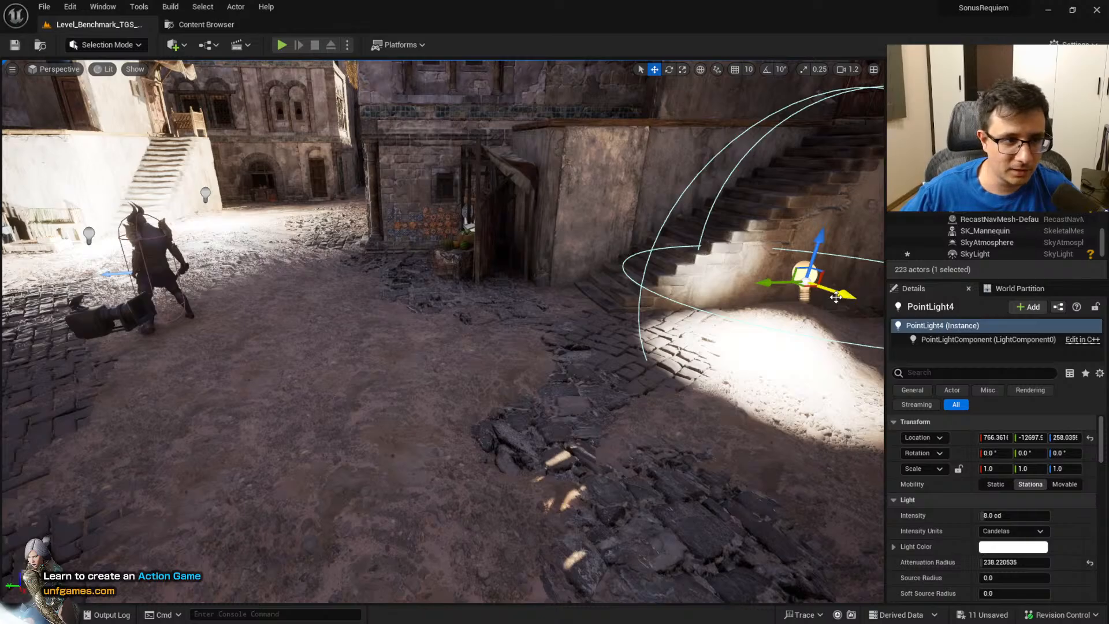
{"action": "right_click_drag", "start_coordinate": [823, 374], "coordinate": [714, 374]}
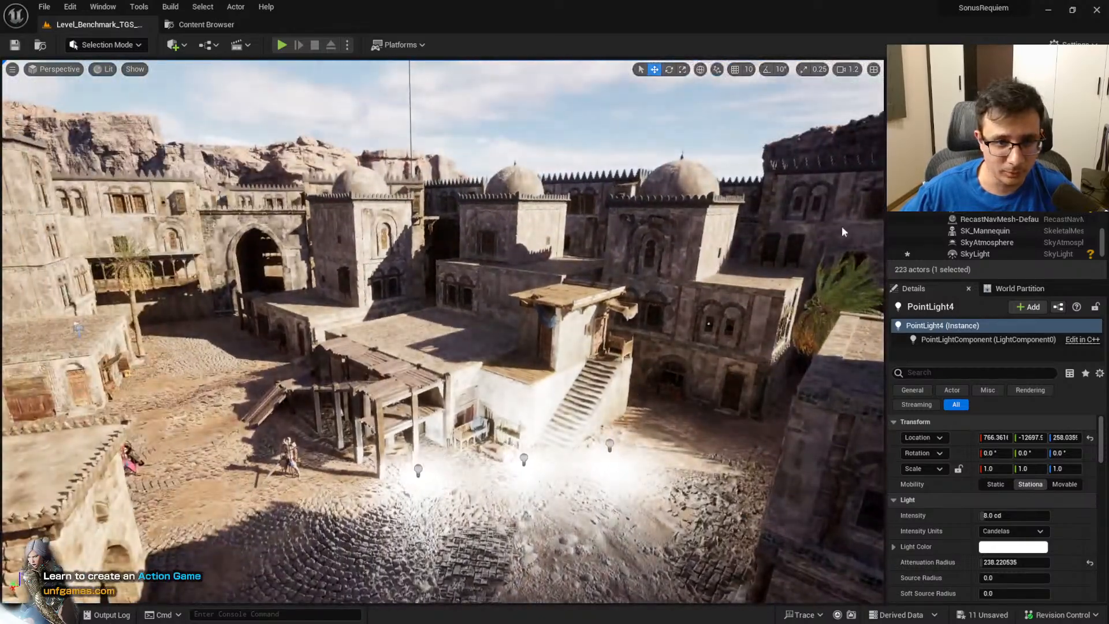
{"action": "right_click_drag", "start_coordinate": [841, 230], "coordinate": [1020, 303]}
{"action": "right_click_drag", "start_coordinate": [380, 287], "coordinate": [231, 286]}
{"action": "right_click_drag", "start_coordinate": [497, 425], "coordinate": [560, 484]}
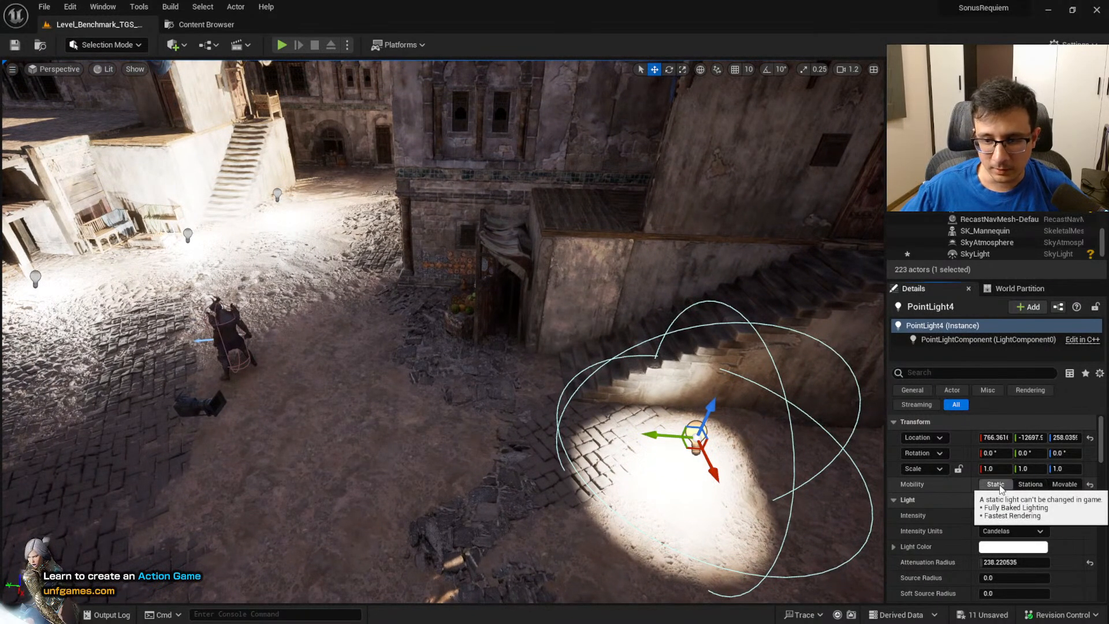
{"action": "left_click_drag", "start_coordinate": [696, 447], "coordinate": [306, 261]}
{"action": "right_click_drag", "start_coordinate": [306, 261], "coordinate": [213, 269]}
Switch the viewport to Light Complexity and duplicate the static point light twice so the light areas overlap on the ground
{"action": "left_click", "coordinate": [111, 68]}
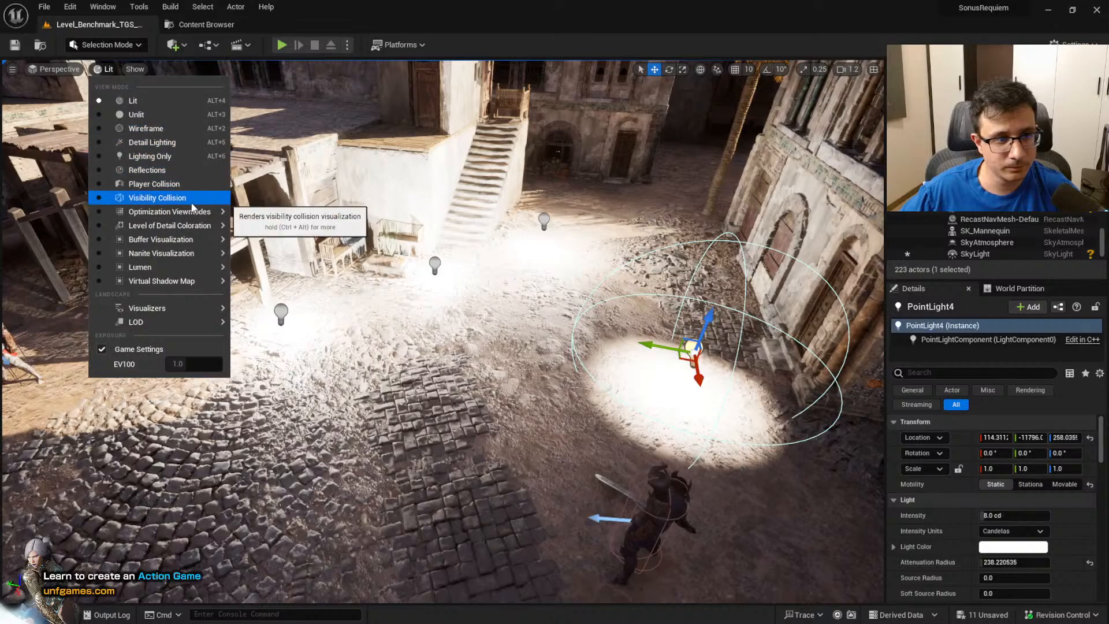
{"action": "mouse_move", "coordinate": [205, 227]}
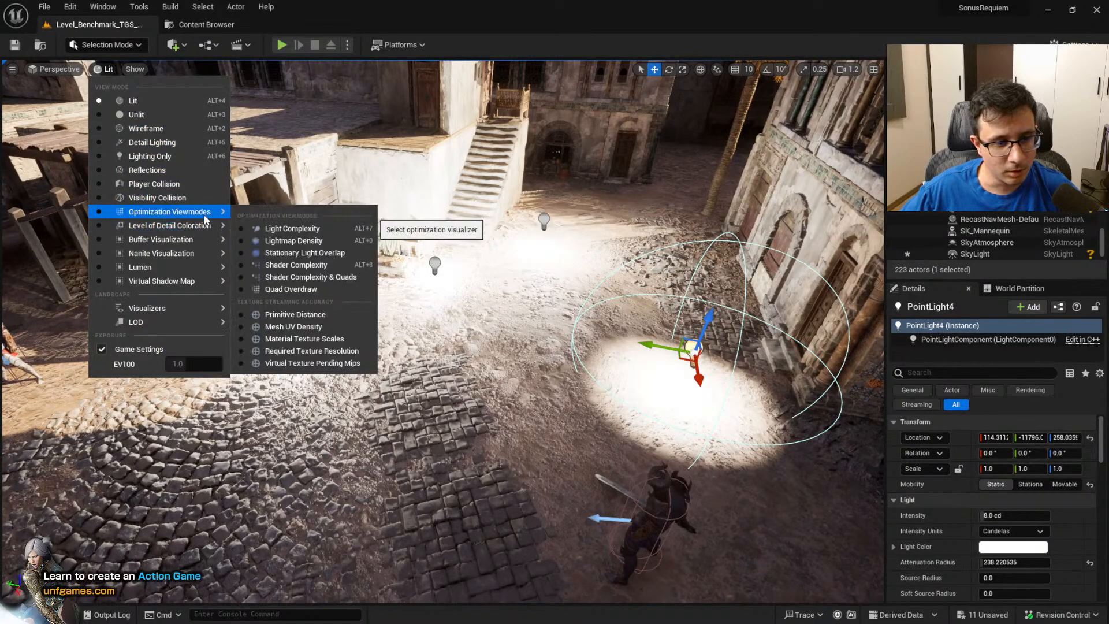
{"action": "left_click", "coordinate": [306, 229]}
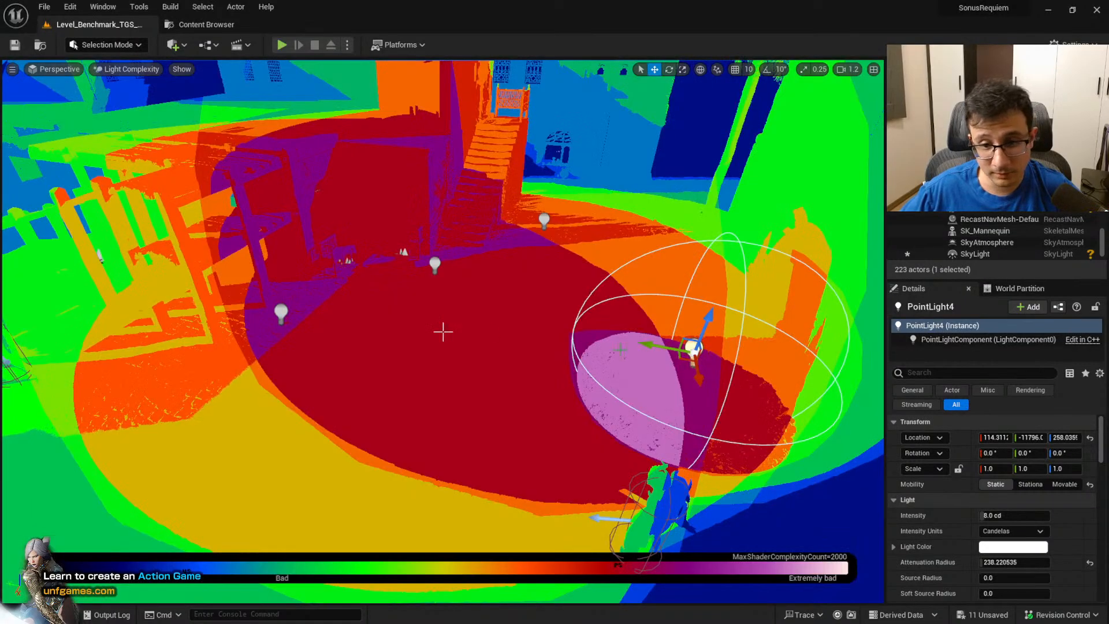
{"action": "left_click_drag", "start_coordinate": [680, 358], "coordinate": [379, 300]}
{"action": "right_click_drag", "start_coordinate": [380, 300], "coordinate": [369, 306]}
{"action": "key", "text": "w"}
{"action": "key", "text": "w"}
{"action": "right_click_drag", "start_coordinate": [443, 331], "coordinate": [491, 352]}
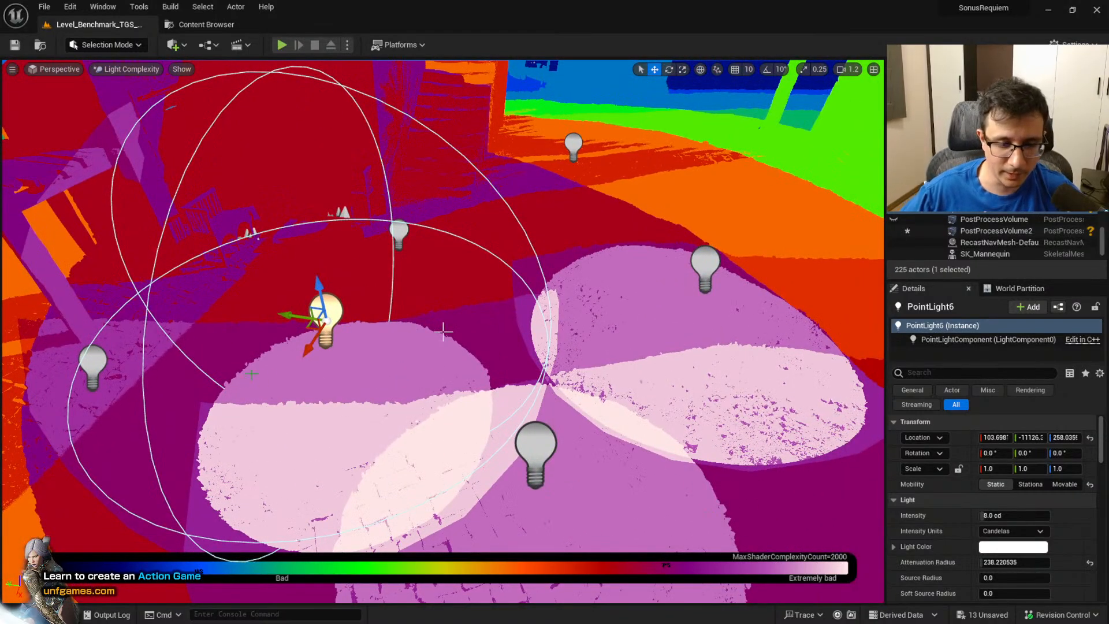
{"action": "mouse_move", "coordinate": [441, 324]}
{"action": "right_mouse_down"}
{"action": "mouse_move", "coordinate": [358, 274]}
{"action": "mouse_move", "coordinate": [438, 328]}
{"action": "mouse_move", "coordinate": [420, 285]}
{"action": "mouse_move", "coordinate": [446, 284]}
{"action": "mouse_move", "coordinate": [441, 329]}
{"action": "right_mouse_up"}
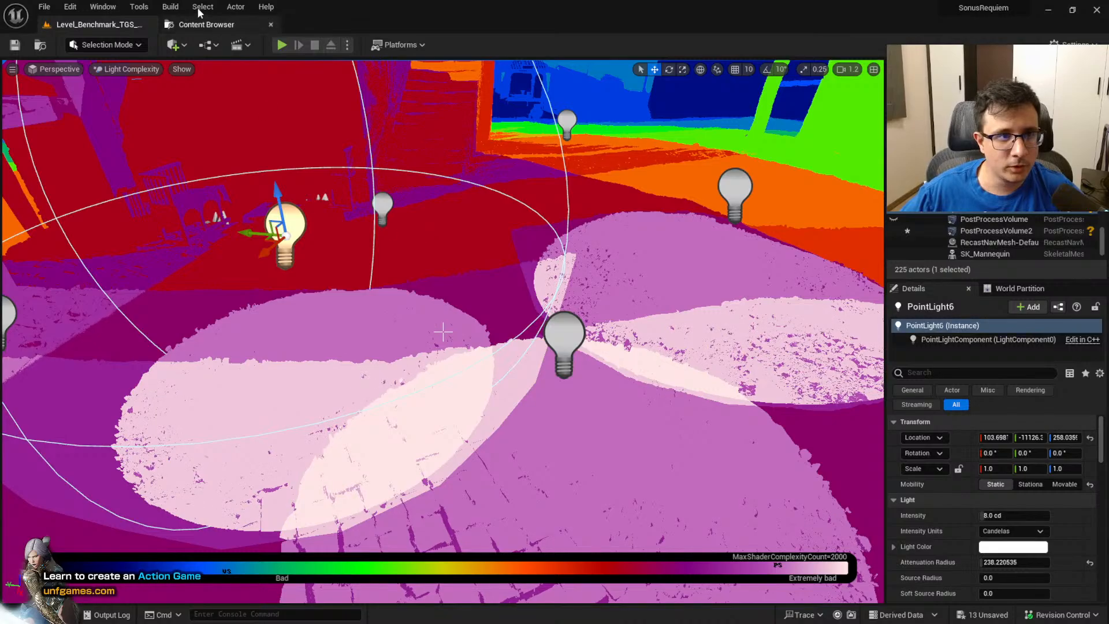
Look through the lighting build options and examine the overlapping static lights in the Light Complexity view
{"action": "left_click", "coordinate": [170, 7]}
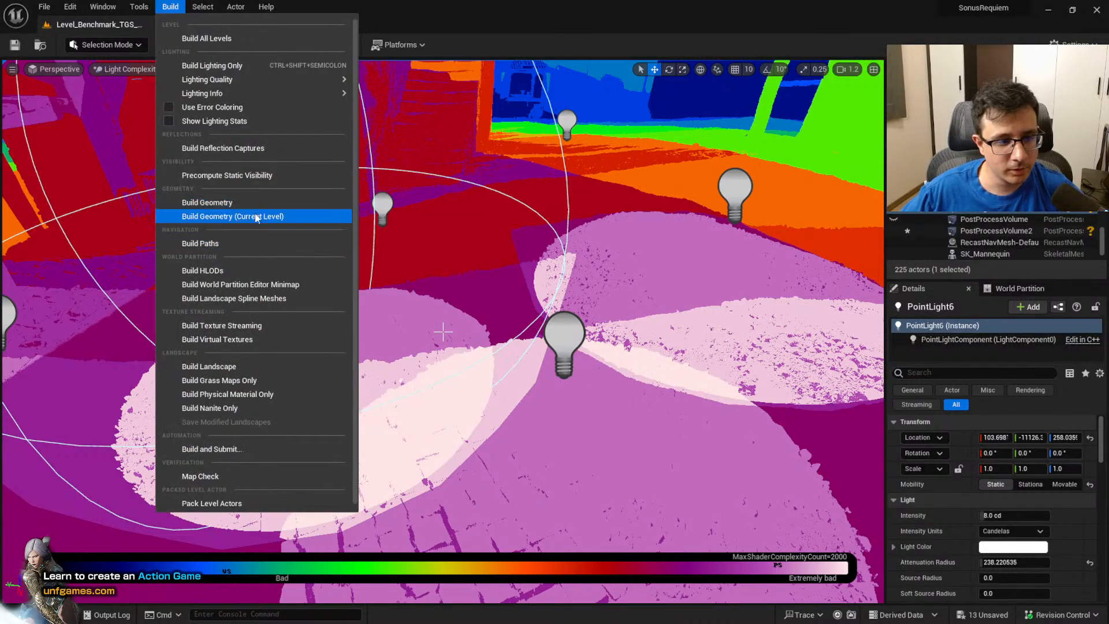
{"action": "mouse_move", "coordinate": [241, 94]}
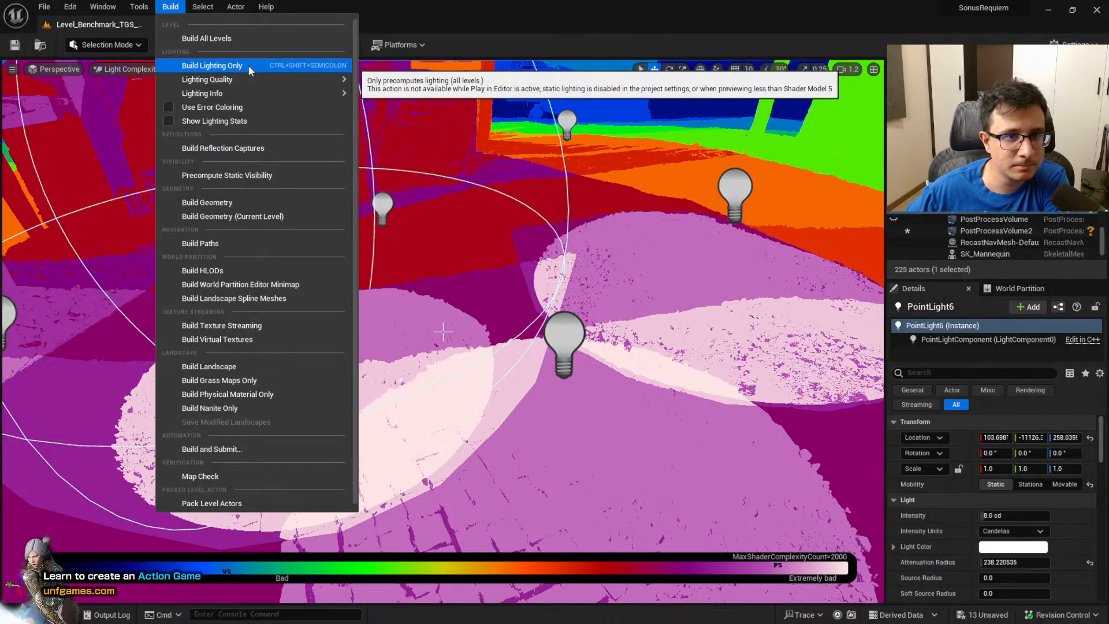
{"action": "left_click", "coordinate": [460, 17]}
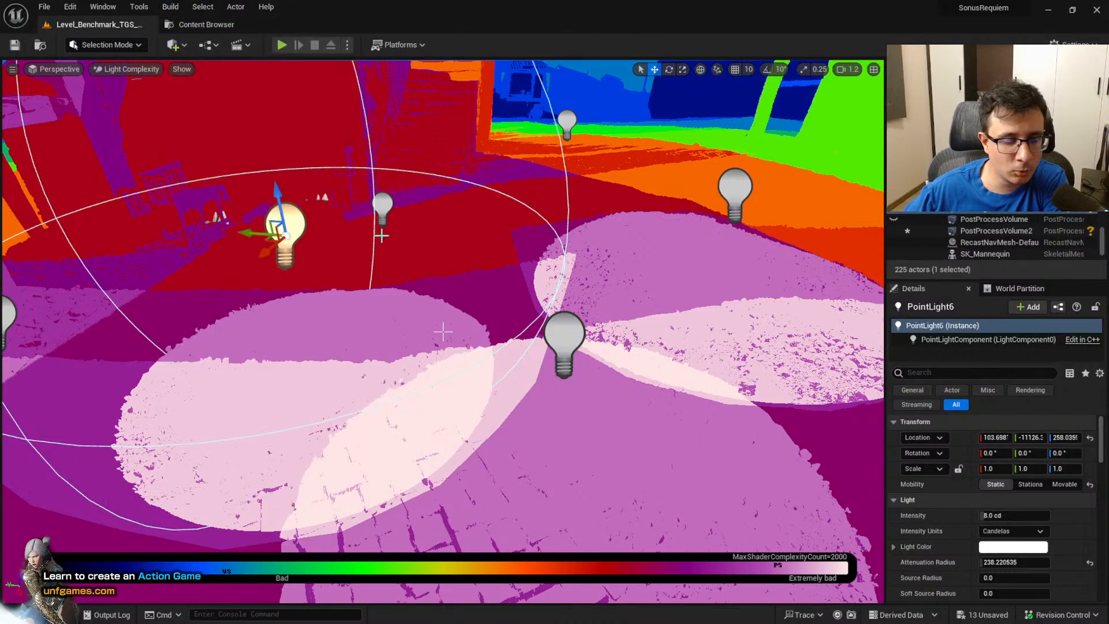
{"action": "scroll", "coordinate": [443, 331], "scroll_direction": "down", "scroll_amount": 4}
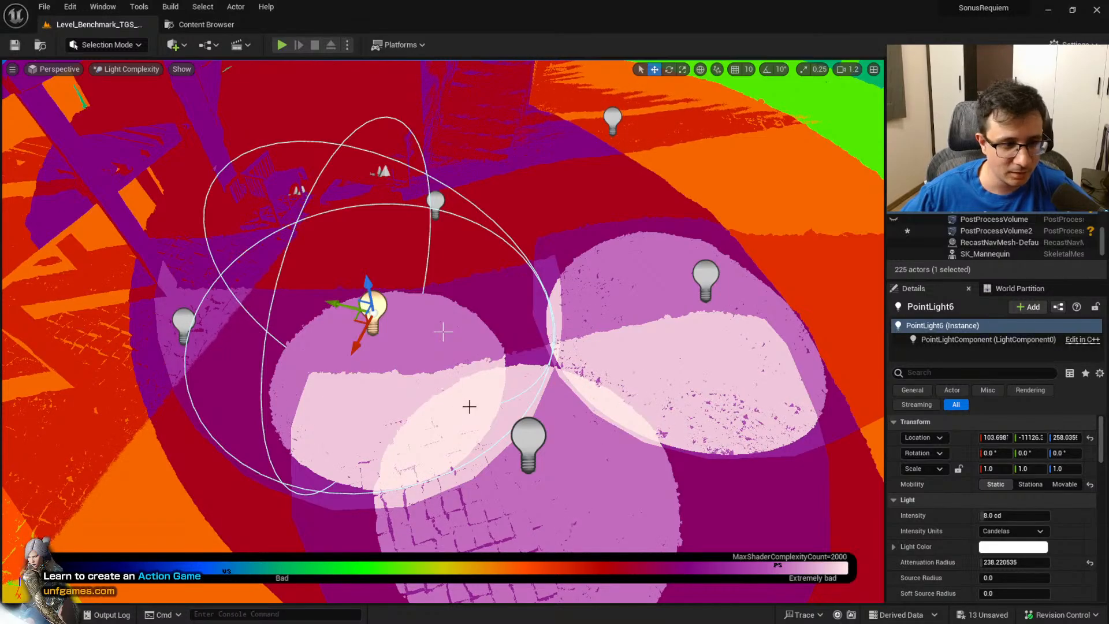
{"action": "right_click_drag", "start_coordinate": [507, 385], "coordinate": [507, 385]}
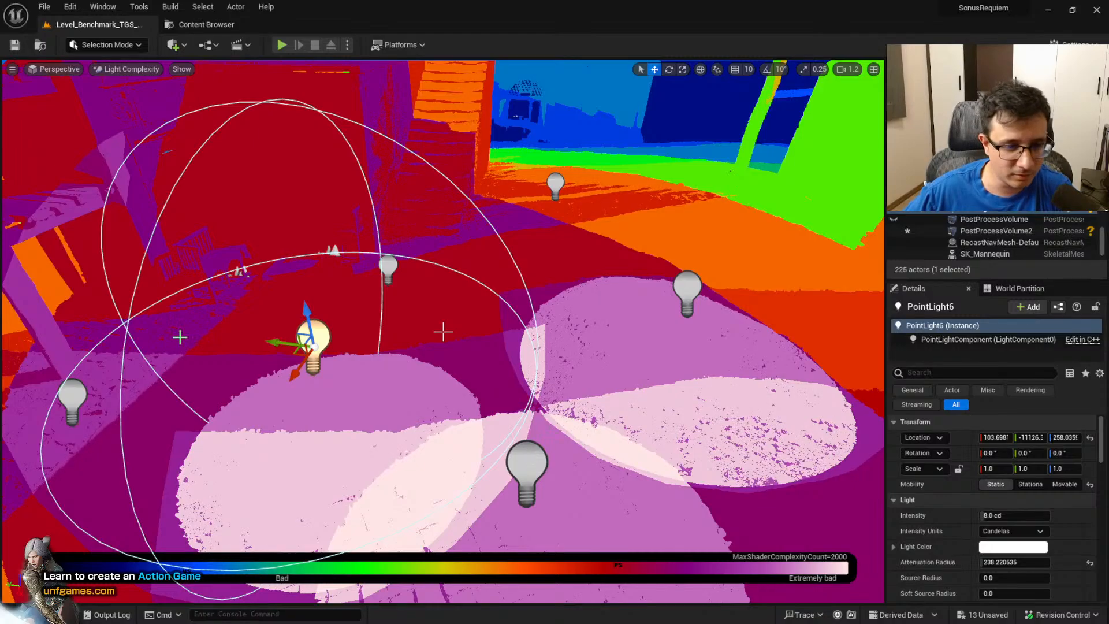
Delete the three static small-radius point lights from the courtyard ground
{"action": "left_click_drag", "start_coordinate": [290, 354], "coordinate": [278, 388]}
{"action": "key", "text": "Delete"}
{"action": "left_click", "coordinate": [526, 465]}
{"action": "key", "text": "Delete"}
{"action": "left_click", "coordinate": [694, 285]}
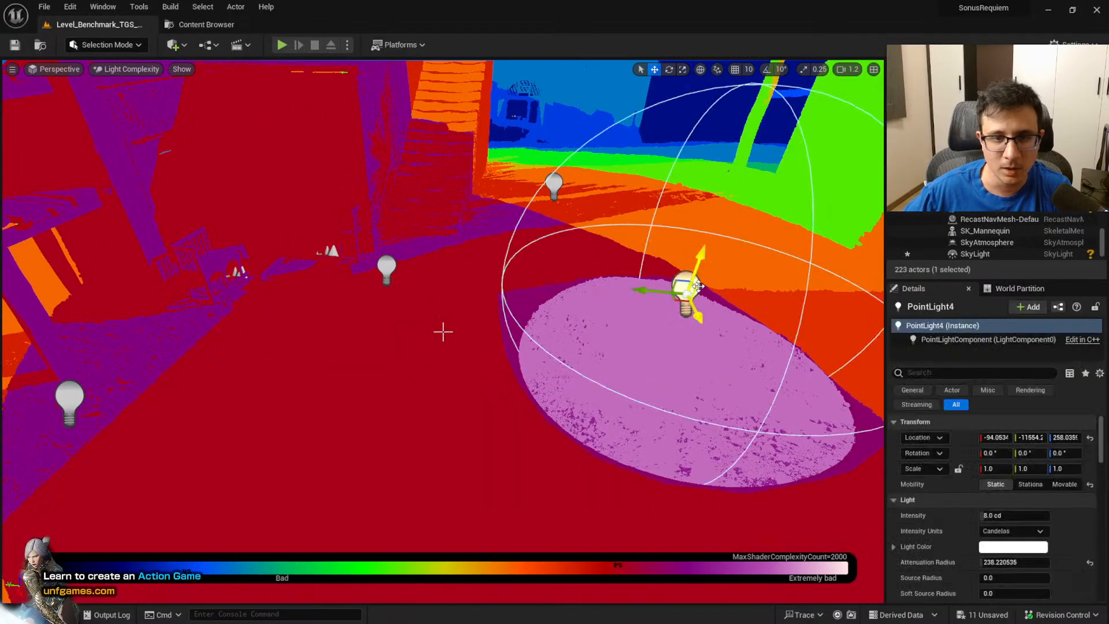
{"action": "key", "text": "Delete"}
Delete the three remaining stationary point lights near the staircase and wooden frame
{"action": "left_click", "coordinate": [556, 184]}
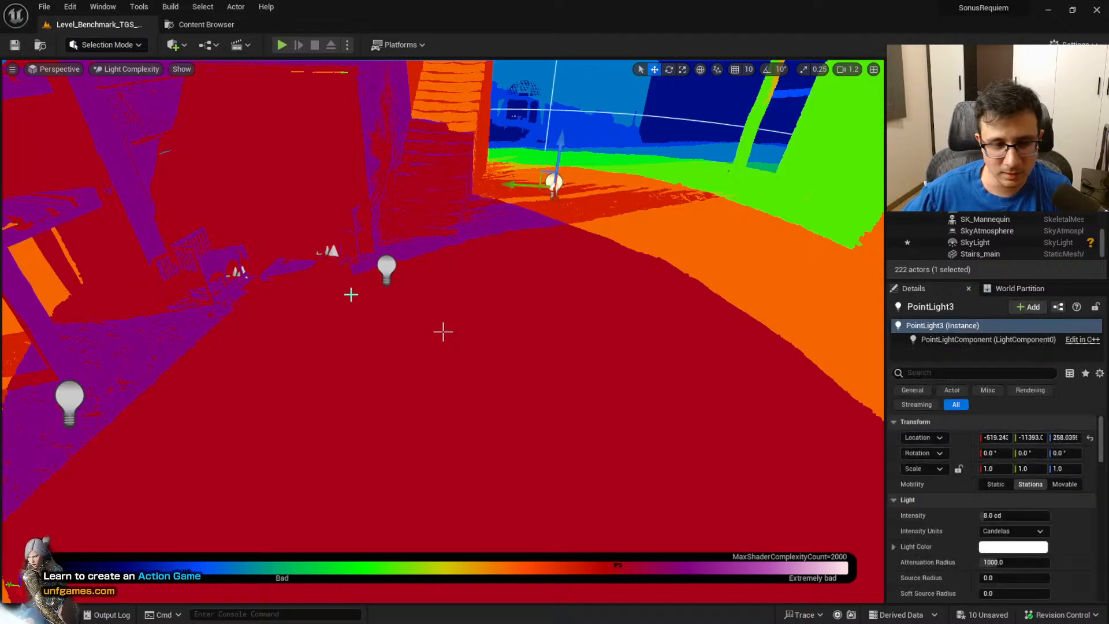
{"action": "left_click", "coordinate": [381, 274]}
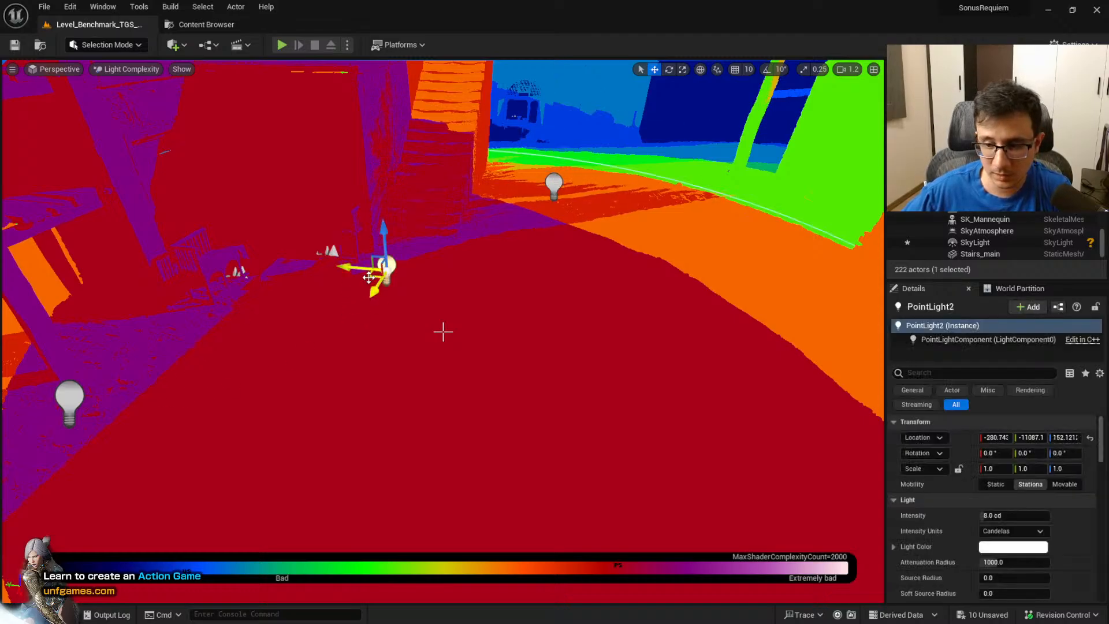
{"action": "mouse_move", "coordinate": [377, 276]}
{"action": "left_mouse_down"}
{"action": "mouse_move", "coordinate": [383, 265]}
{"action": "mouse_move", "coordinate": [335, 326]}
{"action": "mouse_move", "coordinate": [416, 253]}
{"action": "mouse_move", "coordinate": [394, 285]}
{"action": "left_mouse_up"}
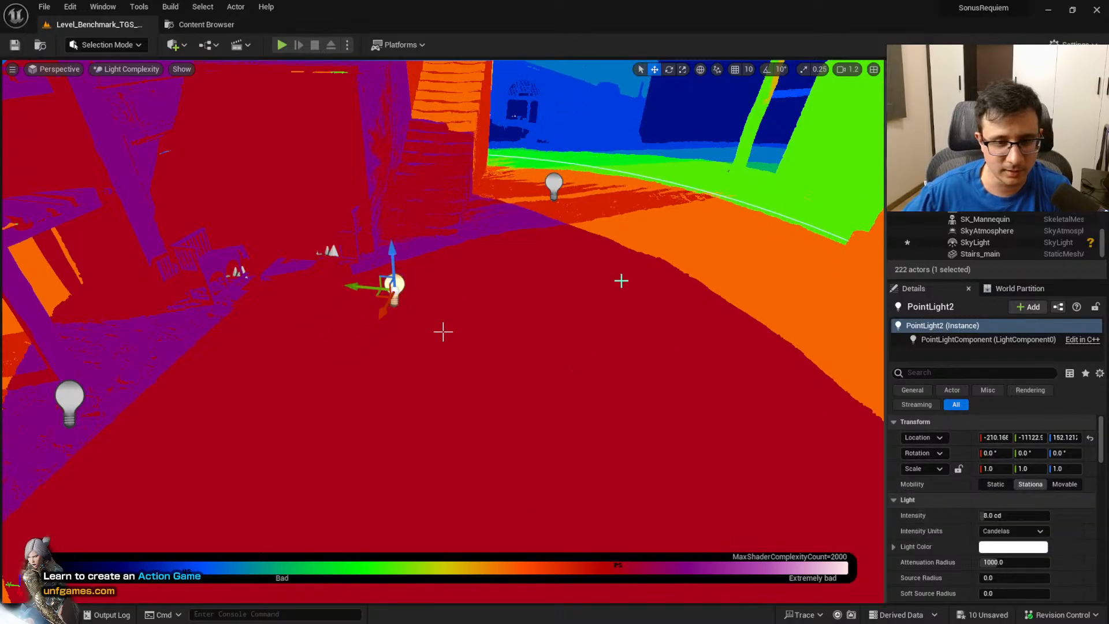
{"action": "key", "text": "Delete"}
{"action": "left_click", "coordinate": [550, 179]}
{"action": "key", "text": "Delete"}
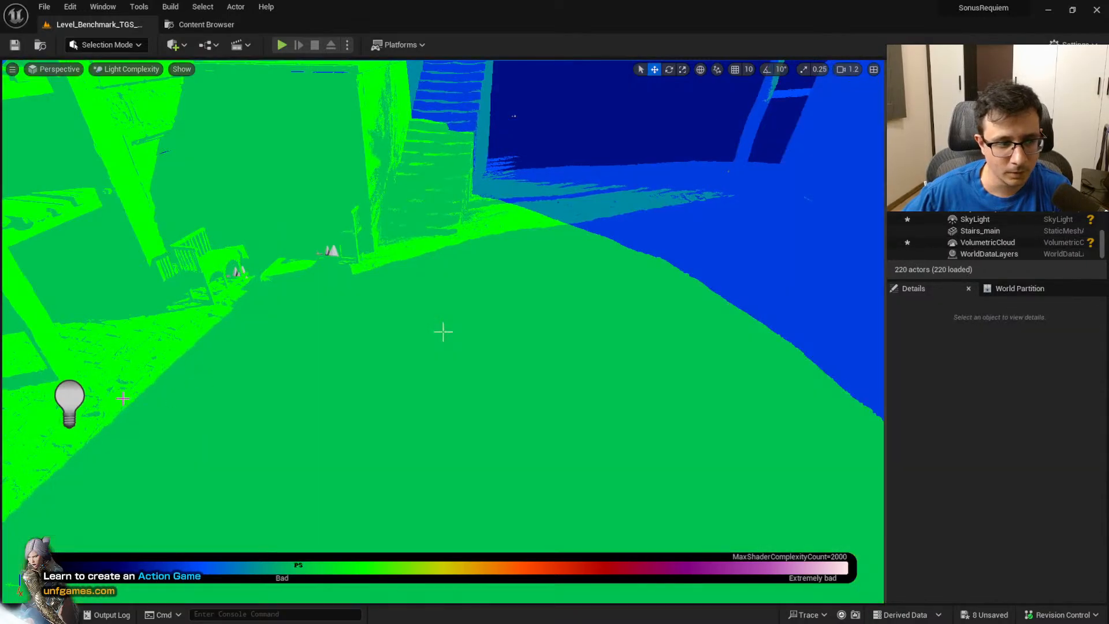
{"action": "left_click", "coordinate": [69, 397]}
{"action": "key", "text": "Delete"}
Examine the light complexity of the courtyard buildings and ground without the point lights
{"action": "right_click_drag", "start_coordinate": [280, 402], "coordinate": [295, 306]}
{"action": "key", "text": "s"}
{"action": "key", "text": "a"}
{"action": "right_click_drag", "start_coordinate": [538, 329], "coordinate": [414, 402]}
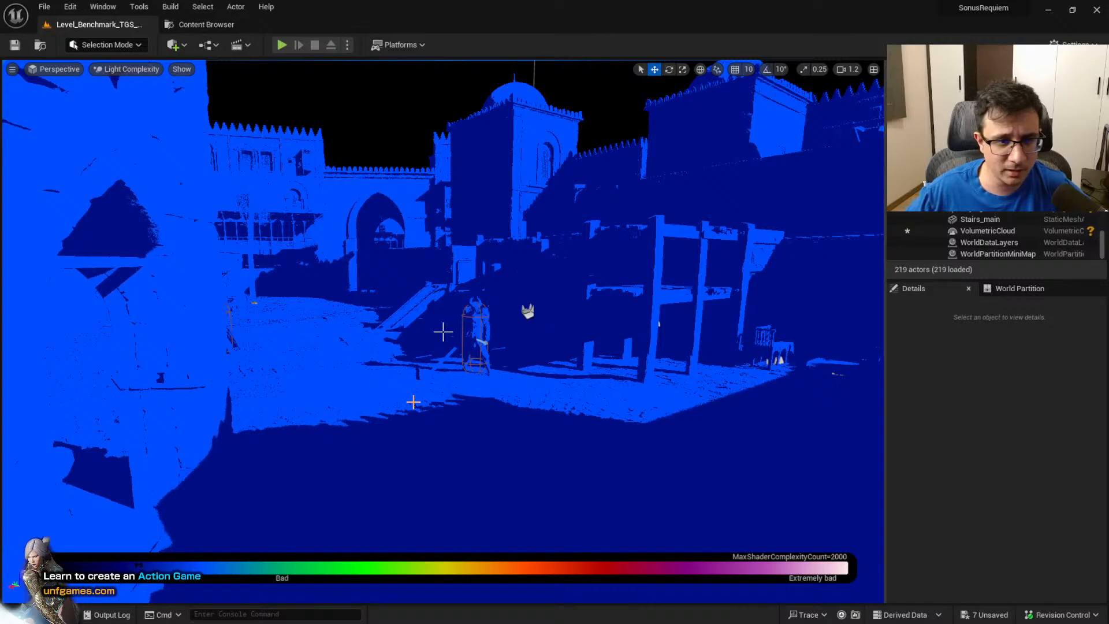
{"action": "right_click_drag", "start_coordinate": [664, 264], "coordinate": [618, 374]}
{"action": "key", "text": "w"}
{"action": "key", "text": "s"}
{"action": "key", "text": "w"}
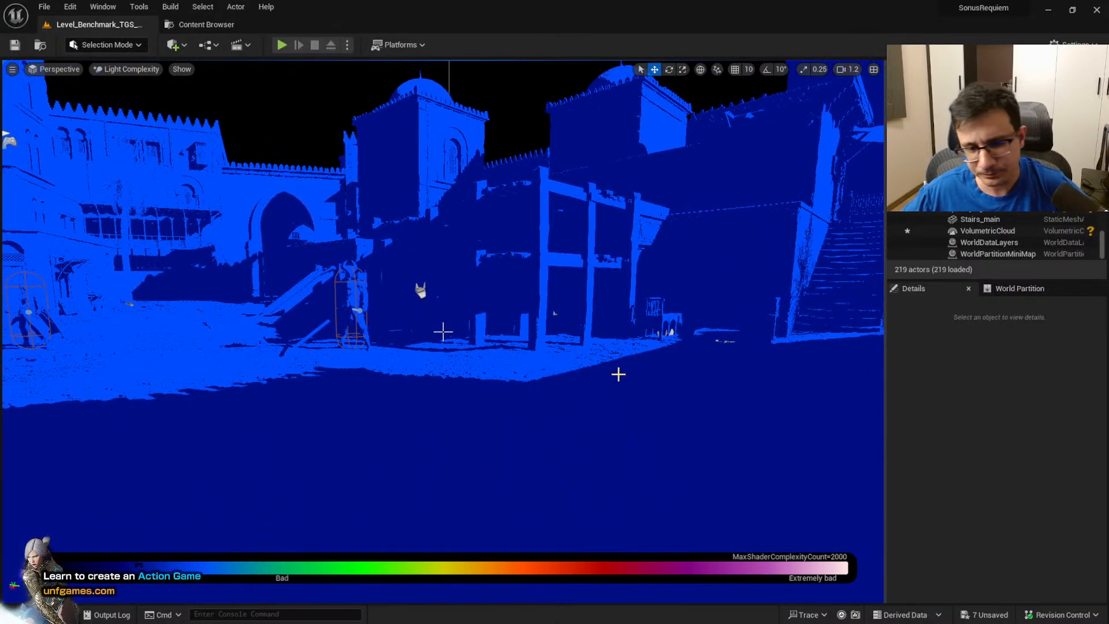
Switch the viewport back to Lit and examine the courtyard's lighting around the buildings and staircases
{"action": "key", "text": "alt+4"}
{"action": "key", "text": "a"}
{"action": "right_click_drag", "start_coordinate": [618, 375], "coordinate": [531, 375]}
{"action": "key", "text": "w"}
{"action": "key", "text": "w"}
{"action": "right_click_drag", "start_coordinate": [647, 360], "coordinate": [751, 378]}
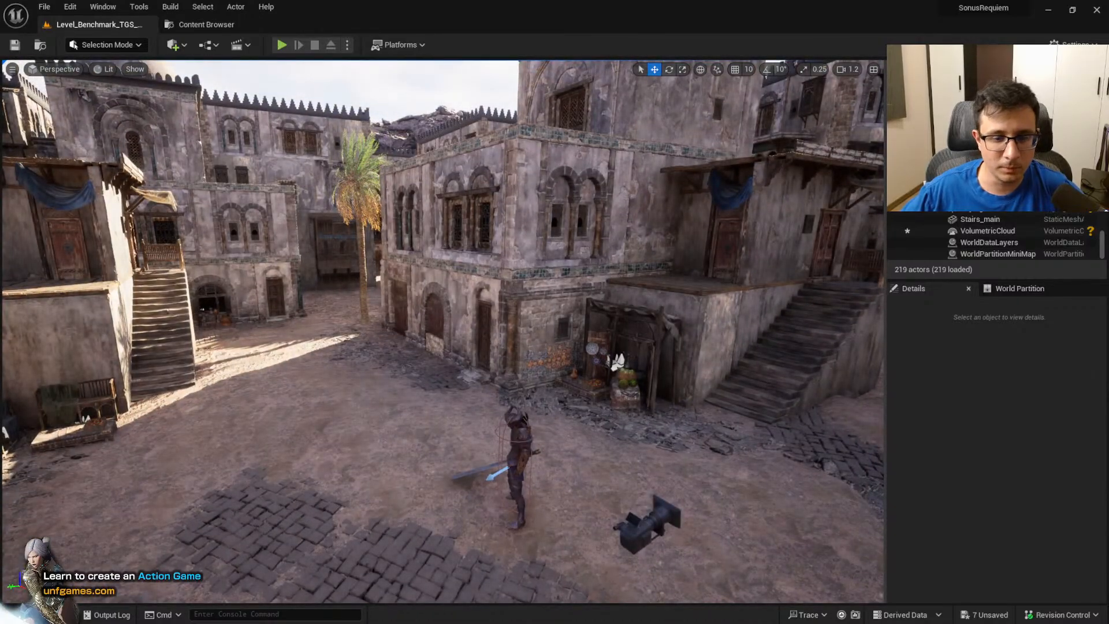
{"action": "key", "text": "s"}
{"action": "right_click_drag", "start_coordinate": [630, 352], "coordinate": [647, 271]}
{"action": "key", "text": "w"}
{"action": "right_click_drag", "start_coordinate": [580, 379], "coordinate": [592, 396]}
{"action": "key", "text": "s"}
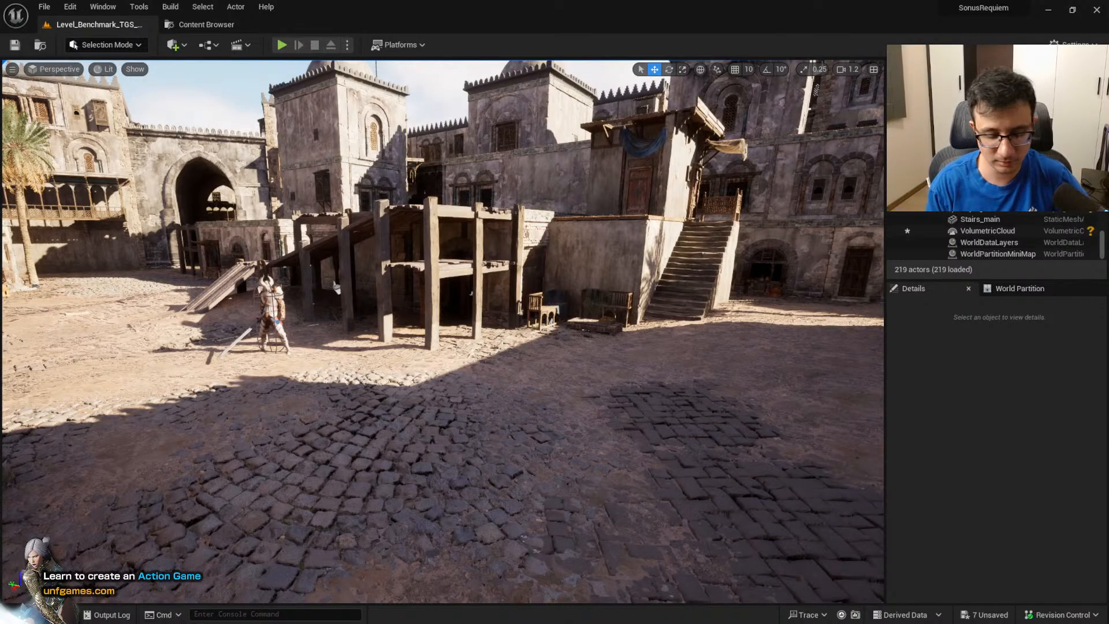
Filter the level's actors for sky, select the SkyLight, and check its light color without changing it
{"action": "type", "text": "sky"}
{"action": "left_click", "coordinate": [948, 133]}
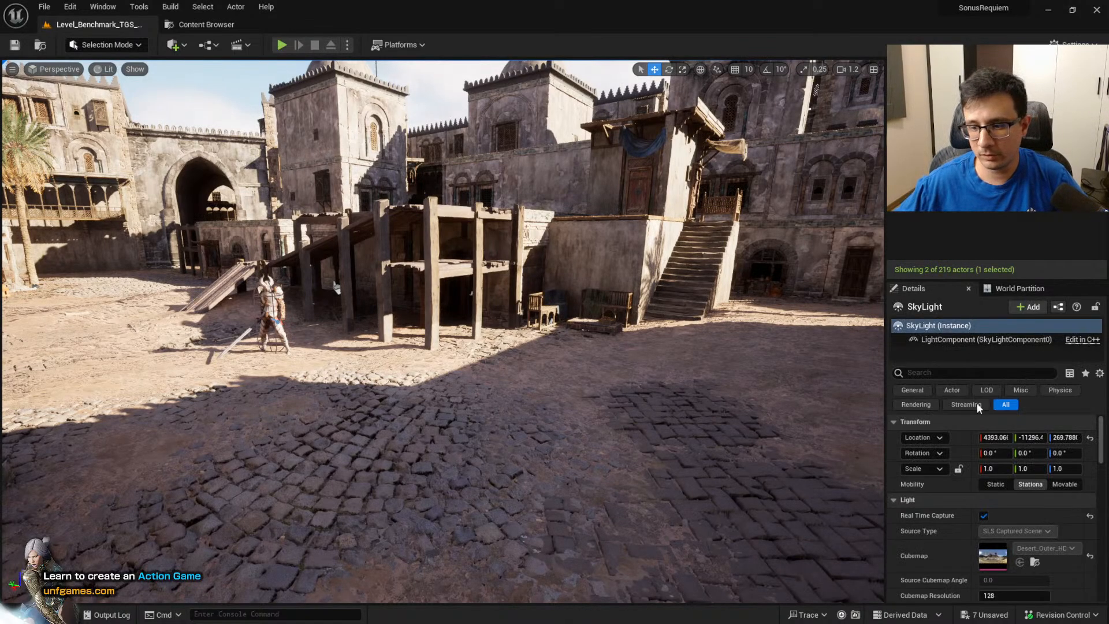
{"action": "scroll", "coordinate": [1030, 531], "scroll_direction": "down", "scroll_amount": 6}
{"action": "left_click", "coordinate": [1013, 516]}
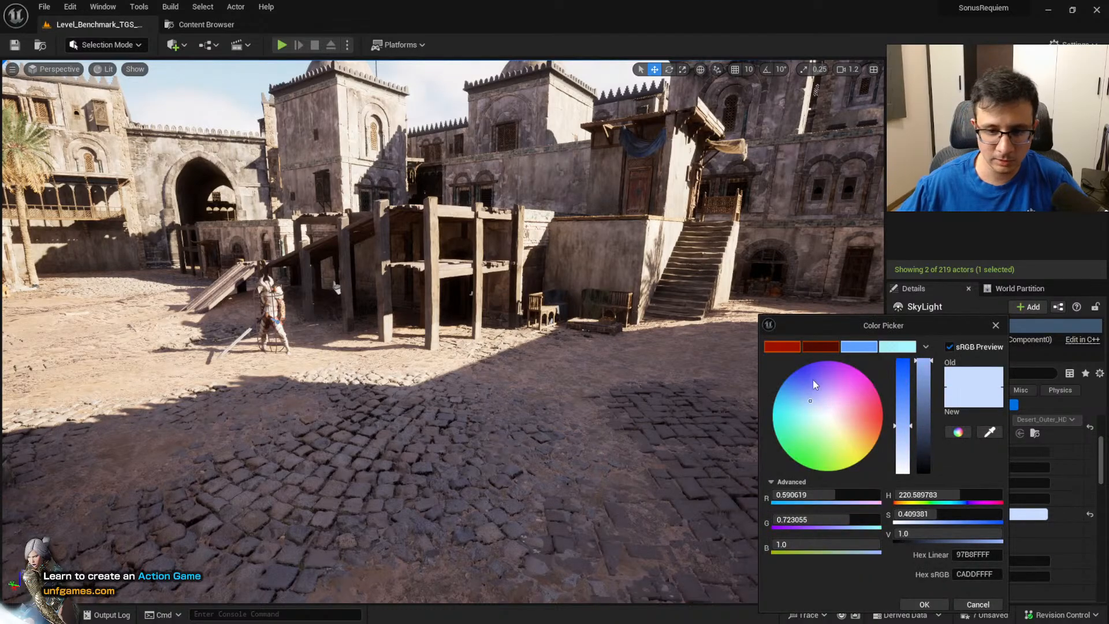
{"action": "left_click", "coordinate": [980, 604]}
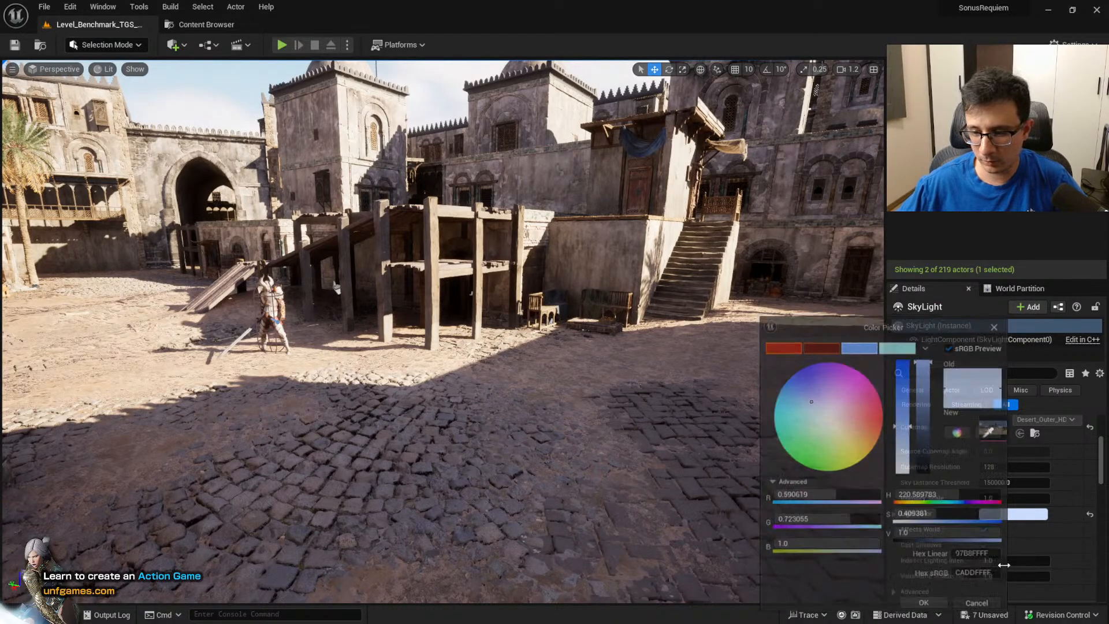
Turn off the SkyLight's Real Time Capture and reset its light color to the default white
{"action": "scroll", "coordinate": [1020, 474], "scroll_direction": "up", "scroll_amount": 2}
{"action": "left_click", "coordinate": [984, 425]}
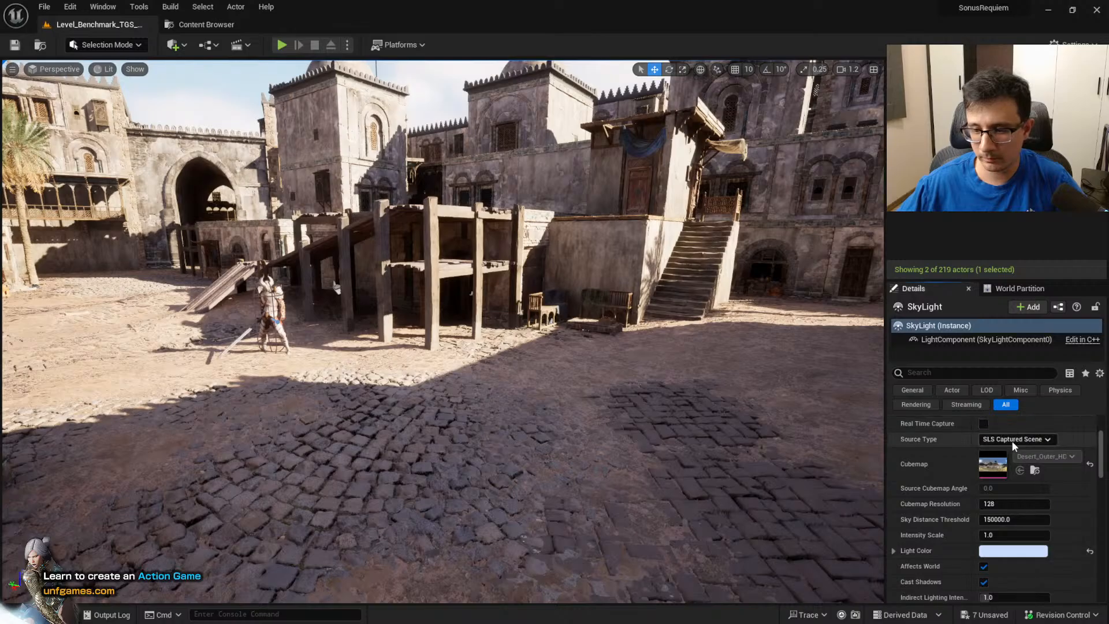
{"action": "key", "text": "s"}
{"action": "right_click_drag", "start_coordinate": [698, 397], "coordinate": [748, 405]}
{"action": "key", "text": "w"}
{"action": "left_click", "coordinate": [1089, 553]}
{"action": "key", "text": "w"}
{"action": "key", "text": "s"}
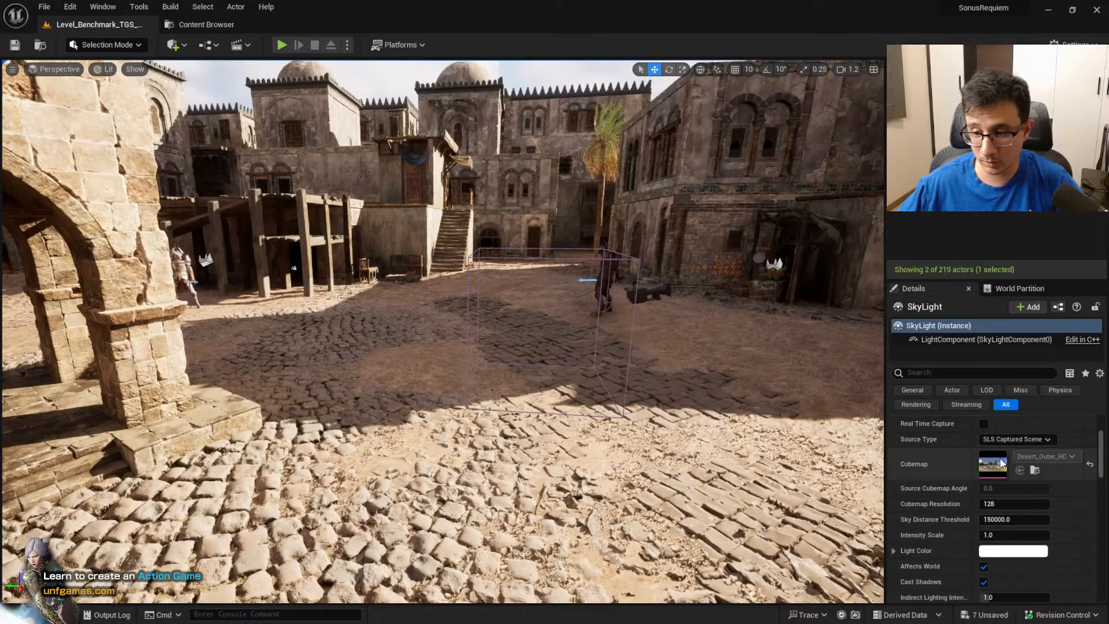
Inspect the SkyLight's Desert_Outer_HDR cubemap texture and return to the courtyard level
{"action": "double_click", "coordinate": [993, 465]}
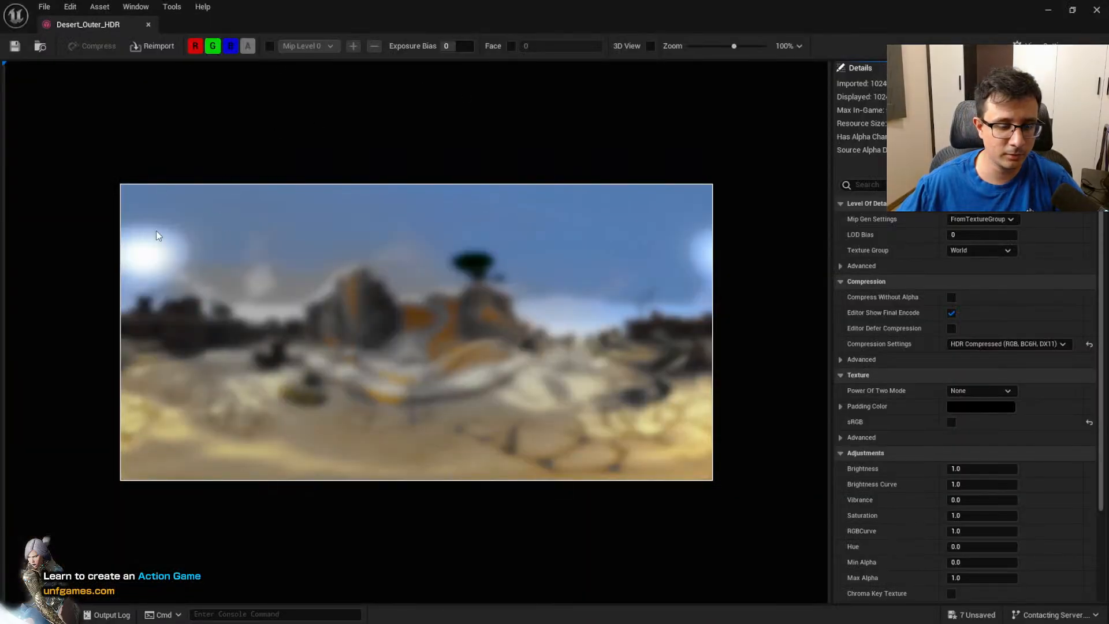
{"action": "left_click", "coordinate": [148, 24]}
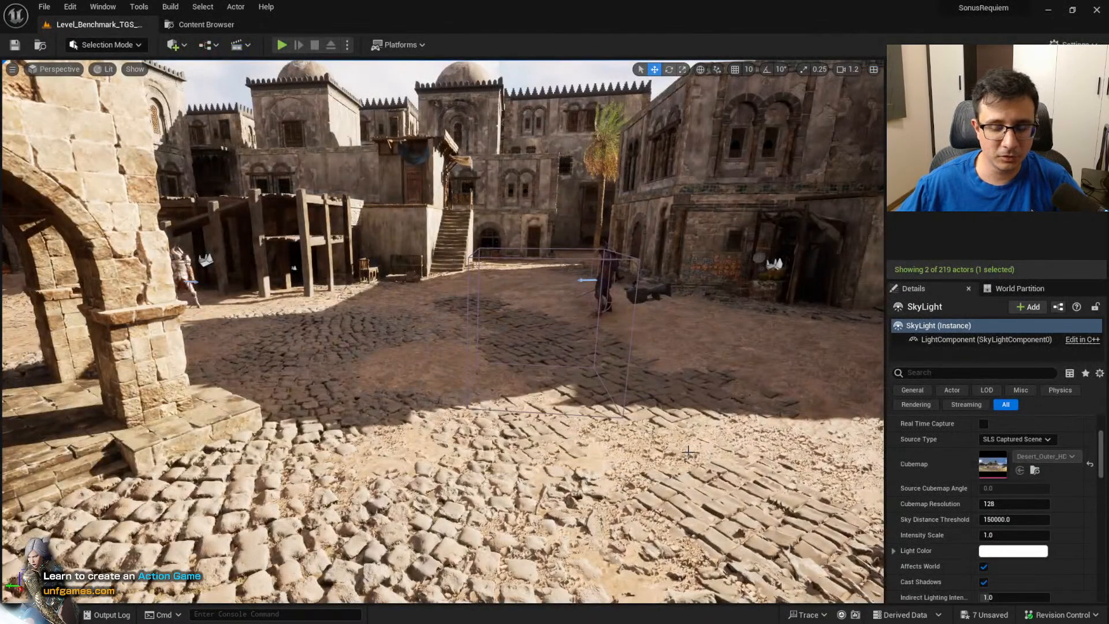
{"action": "key", "text": "w"}
{"action": "right_click_drag", "start_coordinate": [683, 446], "coordinate": [646, 485]}
{"action": "key", "text": "s"}
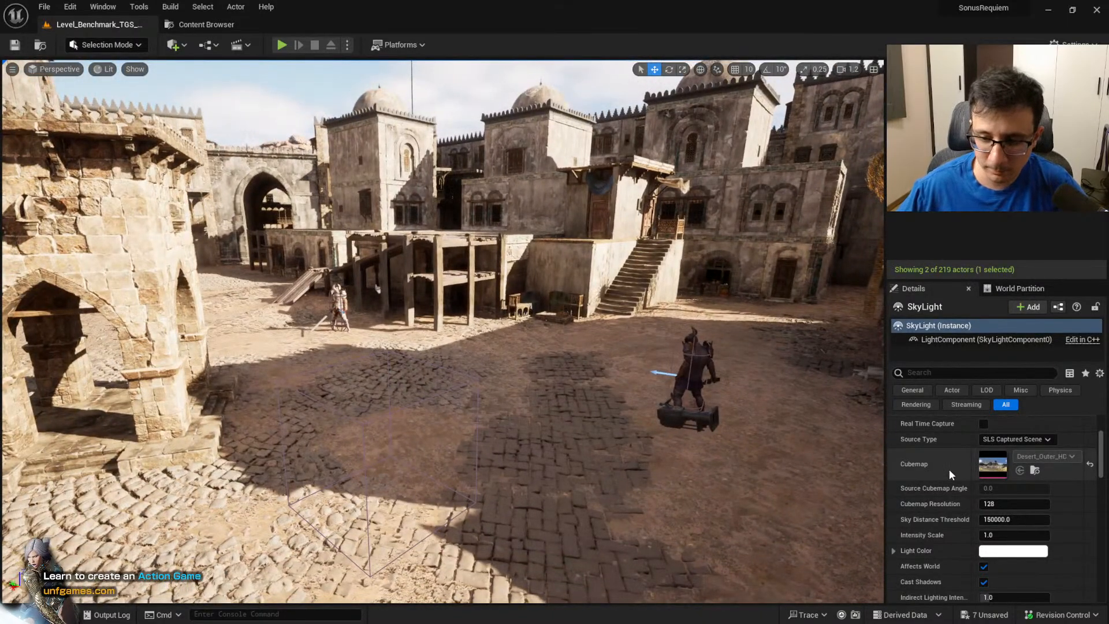
Turn the SkyLight's Real Time Capture back on and check the courtyard's shaded areas
{"action": "left_click", "coordinate": [984, 424]}
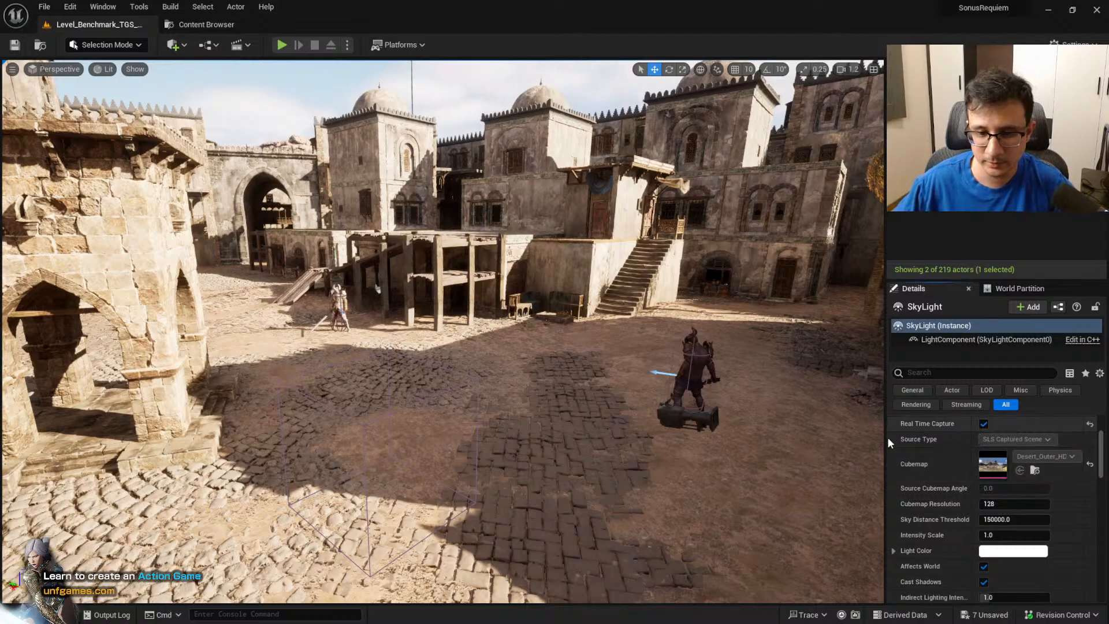
{"action": "mouse_move", "coordinate": [654, 439]}
{"action": "right_mouse_down"}
{"action": "mouse_move", "coordinate": [745, 442]}
{"action": "mouse_move", "coordinate": [748, 453]}
{"action": "mouse_move", "coordinate": [654, 439]}
{"action": "right_mouse_up"}
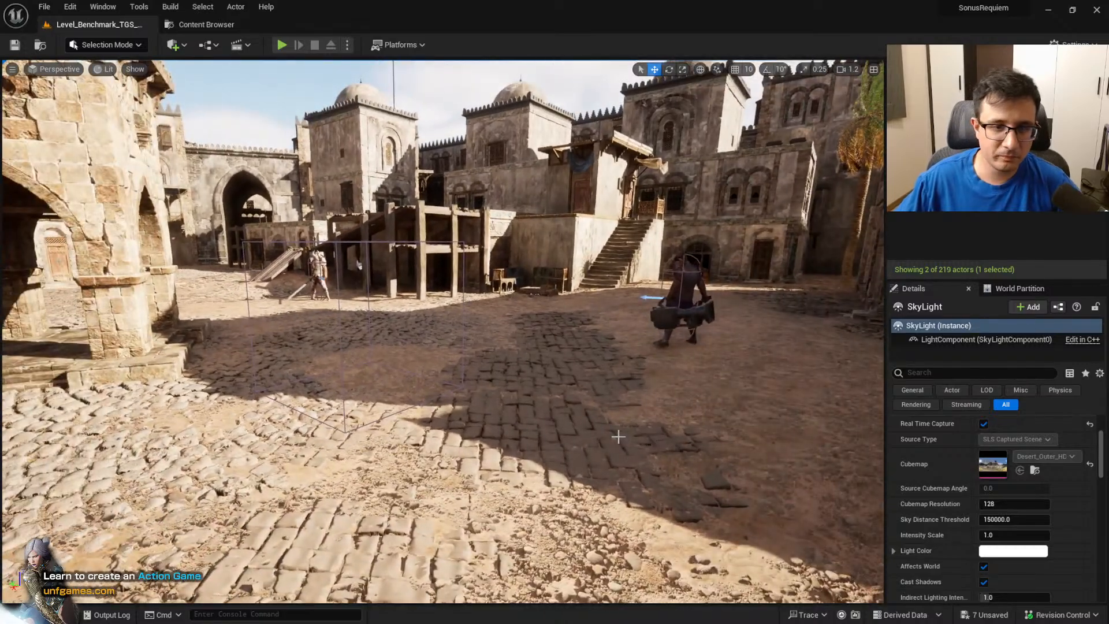
{"action": "mouse_move", "coordinate": [562, 208]}
{"action": "right_mouse_down"}
{"action": "mouse_move", "coordinate": [456, 194]}
{"action": "mouse_move", "coordinate": [558, 194]}
{"action": "right_mouse_up"}
Compare the courtyard's buildings and ground between the Unlit and Lit views from several angles
{"action": "key", "text": "alt+3"}
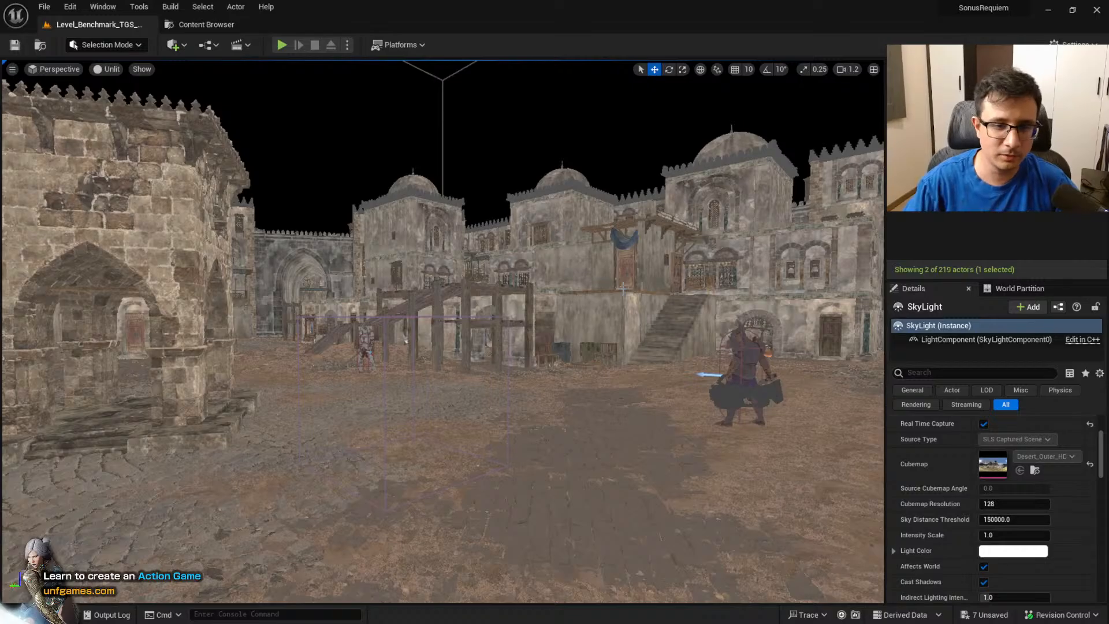
{"action": "key", "text": "alt+4"}
{"action": "right_click_drag", "start_coordinate": [406, 341], "coordinate": [576, 386]}
{"action": "key", "text": "w"}
{"action": "key", "text": "alt+3"}
{"action": "key", "text": "s"}
{"action": "key", "text": "alt+4"}
{"action": "key", "text": "s"}
{"action": "key", "text": "alt+3"}
{"action": "key", "text": "w"}
{"action": "right_click_drag", "start_coordinate": [540, 308], "coordinate": [405, 271]}
{"action": "key", "text": "s"}
{"action": "key", "text": "s"}
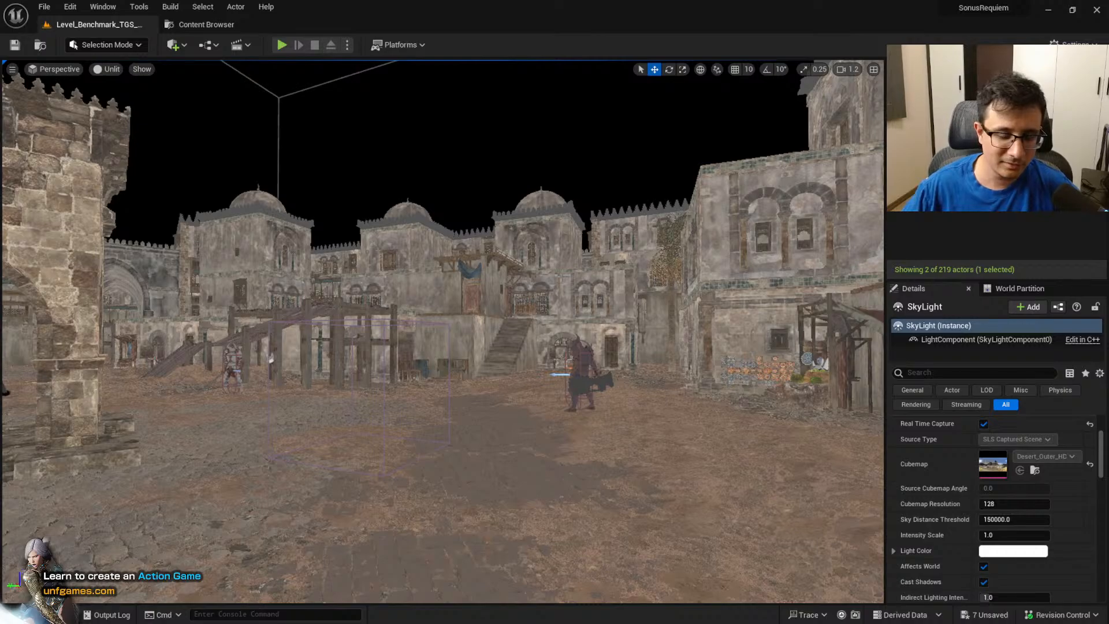
Return the viewport to Lit and examine the sky light's effect on the shadowed courtyard and stone arch
{"action": "key", "text": "w"}
{"action": "right_click_drag", "start_coordinate": [773, 415], "coordinate": [838, 416]}
{"action": "key", "text": "alt+4"}
{"action": "key", "text": "s"}
{"action": "key", "text": "s"}
{"action": "right_click_drag", "start_coordinate": [735, 395], "coordinate": [683, 411]}
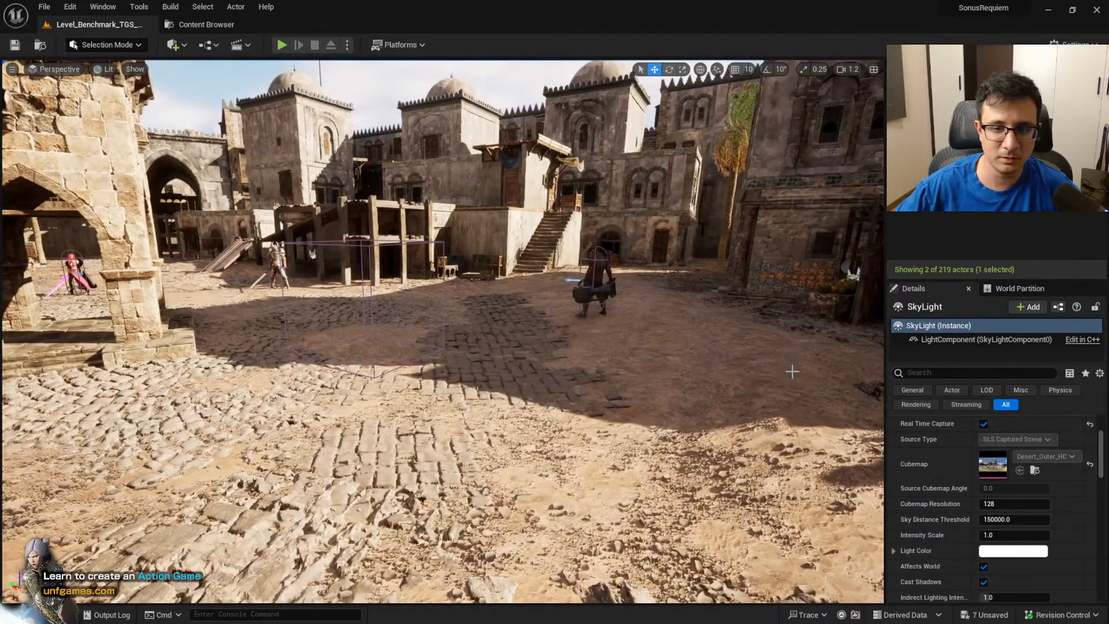
{"action": "key", "text": "d"}
{"action": "mouse_move", "coordinate": [533, 370]}
{"action": "right_mouse_down"}
{"action": "mouse_move", "coordinate": [498, 342]}
{"action": "mouse_move", "coordinate": [507, 327]}
{"action": "mouse_move", "coordinate": [541, 364]}
{"action": "right_mouse_up"}
{"action": "key", "text": "w"}
{"action": "key", "text": "s"}
{"action": "key", "text": "a"}
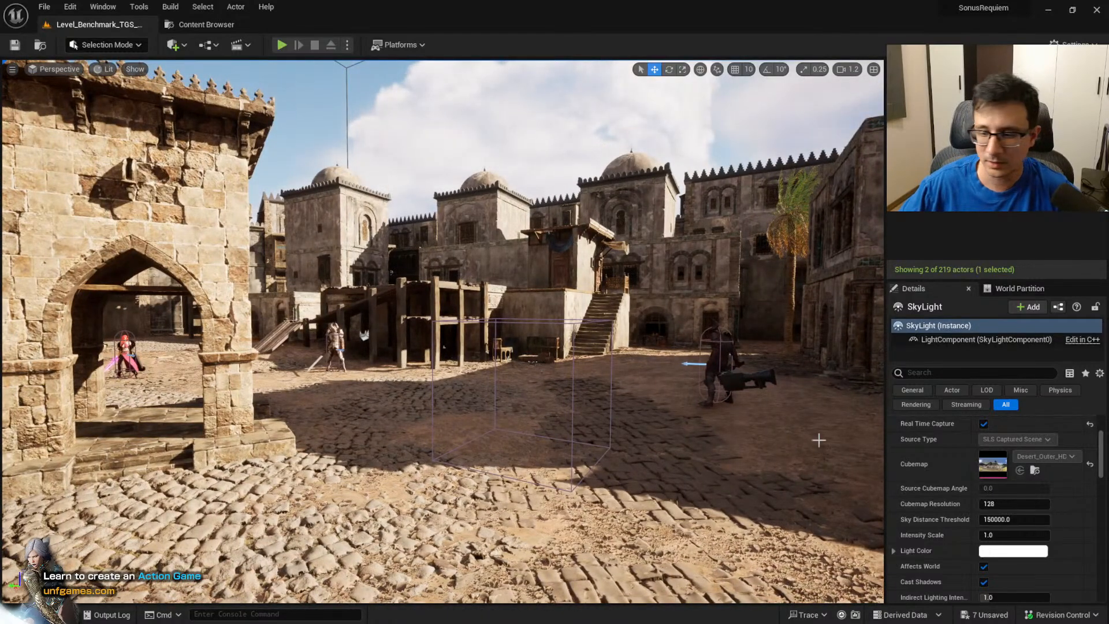
{"action": "scroll", "coordinate": [1000, 452], "scroll_direction": "up", "scroll_amount": 2}
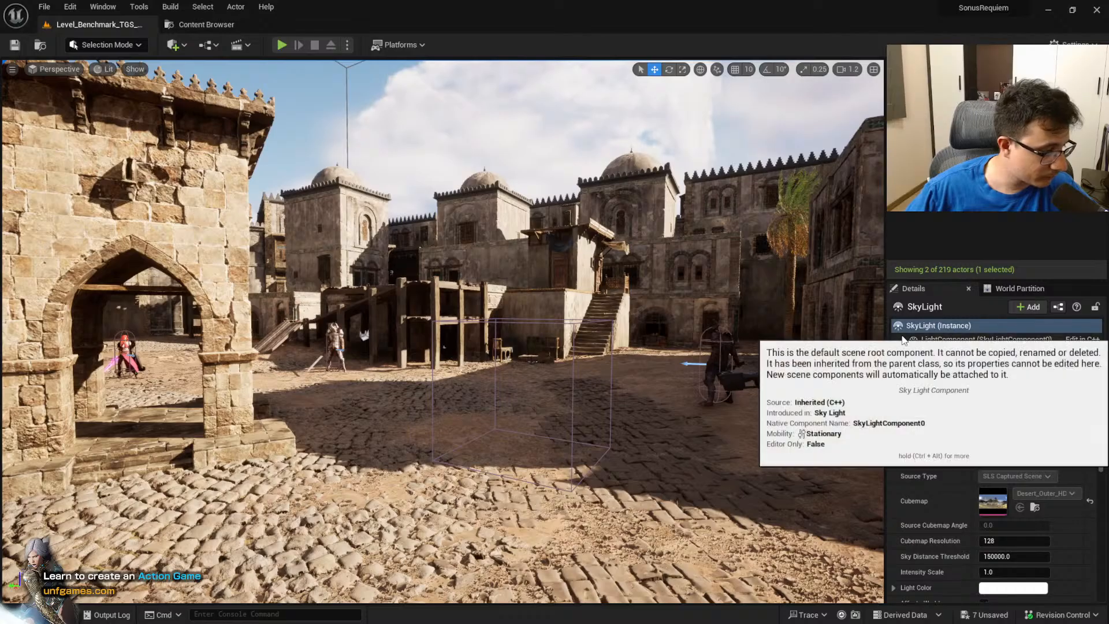
Place a point light on the ground beside the red-haired character and raise it to about her chest height
{"action": "mouse_move", "coordinate": [795, 345]}
{"action": "right_mouse_down"}
{"action": "mouse_move", "coordinate": [943, 360]}
{"action": "mouse_move", "coordinate": [719, 359]}
{"action": "mouse_move", "coordinate": [814, 387]}
{"action": "mouse_move", "coordinate": [887, 375]}
{"action": "mouse_move", "coordinate": [870, 410]}
{"action": "mouse_move", "coordinate": [783, 361]}
{"action": "right_mouse_up"}
{"action": "key", "text": "e"}
{"action": "key", "text": "w"}
{"action": "key", "text": "s"}
{"action": "key", "text": "w"}
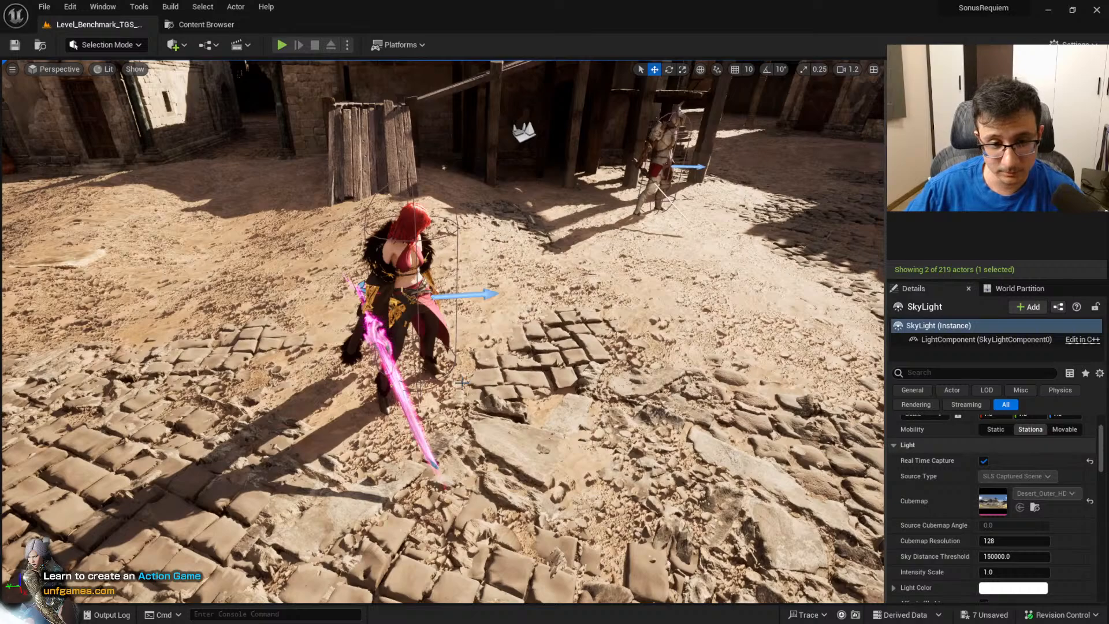
{"action": "key", "text": "l"}
{"action": "left_click", "coordinate": [462, 382]}
{"action": "left_click_drag", "start_coordinate": [455, 348], "coordinate": [486, 196]}
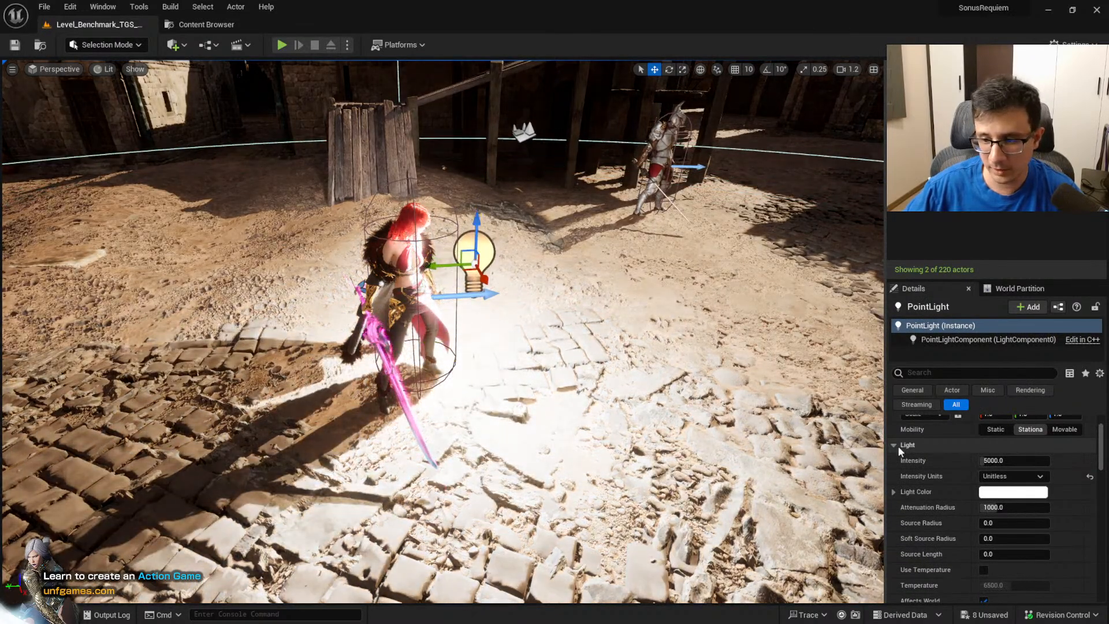
Set the point light's color to warm cream (hex sRGB FFF3DFFF) and lower its intensity to about 2020
{"action": "left_click", "coordinate": [1013, 492]}
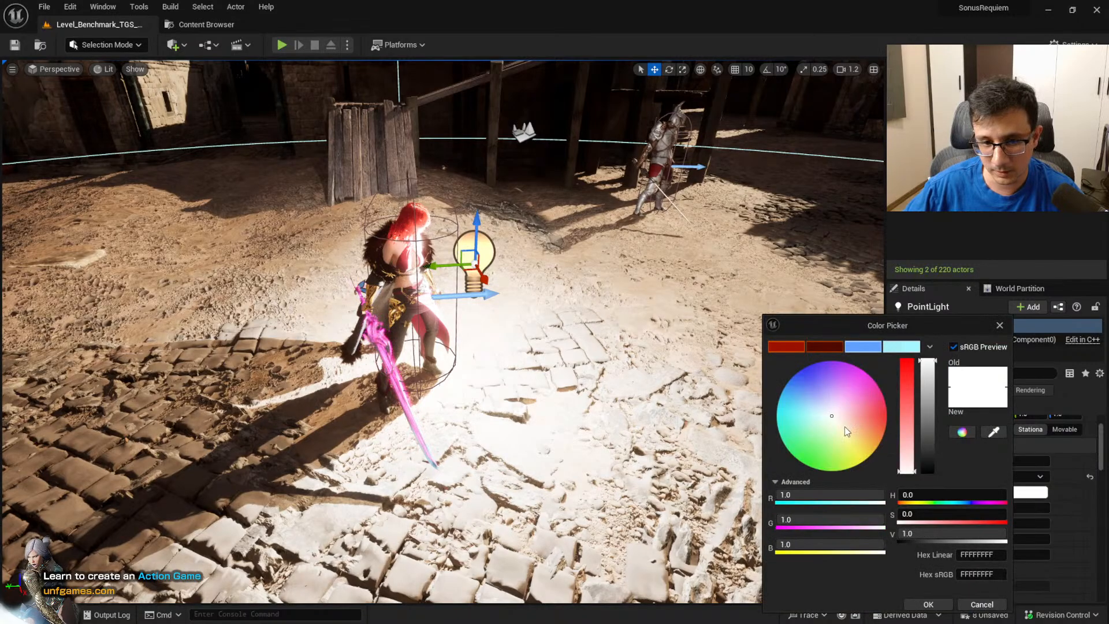
{"action": "left_click_drag", "start_coordinate": [845, 426], "coordinate": [844, 425]}
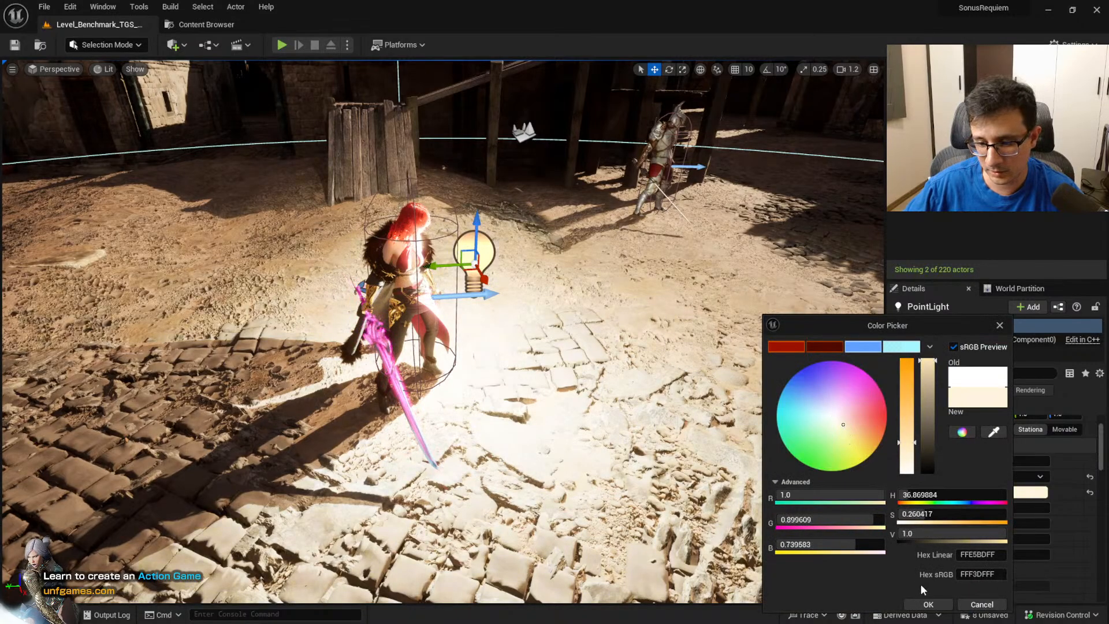
{"action": "left_click", "coordinate": [927, 603]}
{"action": "left_click_drag", "start_coordinate": [1016, 461], "coordinate": [970, 460]}
{"action": "right_click_drag", "start_coordinate": [664, 392], "coordinate": [662, 471]}
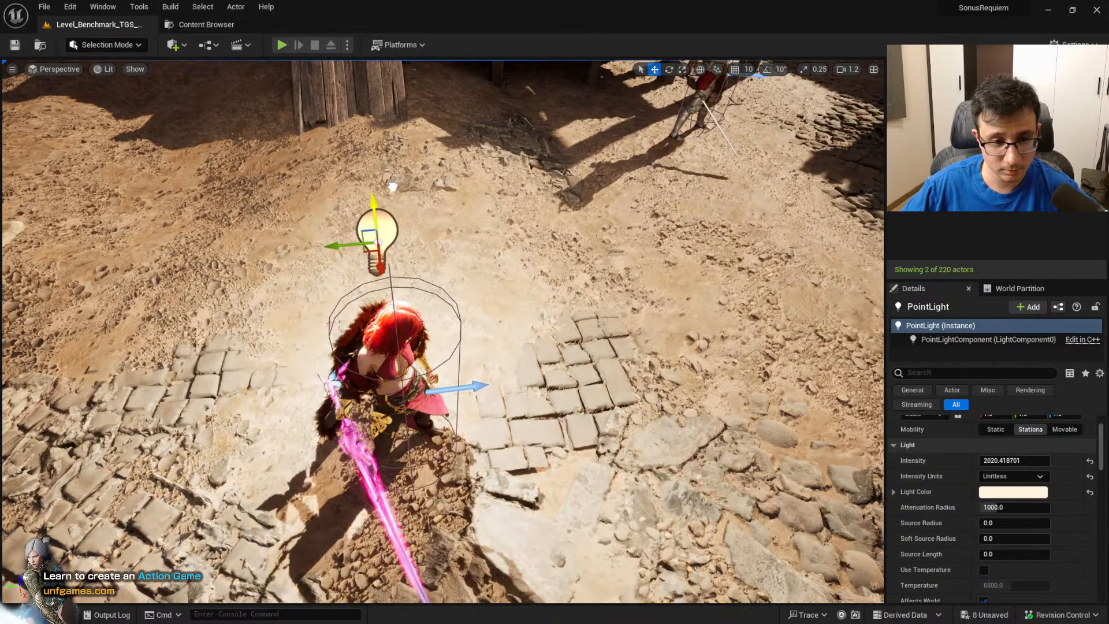
Move the point light around the red-haired character to see how it lights her from different sides
{"action": "left_click_drag", "start_coordinate": [392, 186], "coordinate": [392, 202]}
{"action": "mouse_move", "coordinate": [364, 224]}
{"action": "right_mouse_down"}
{"action": "mouse_move", "coordinate": [346, 208]}
{"action": "mouse_move", "coordinate": [375, 179]}
{"action": "mouse_move", "coordinate": [365, 224]}
{"action": "right_mouse_up"}
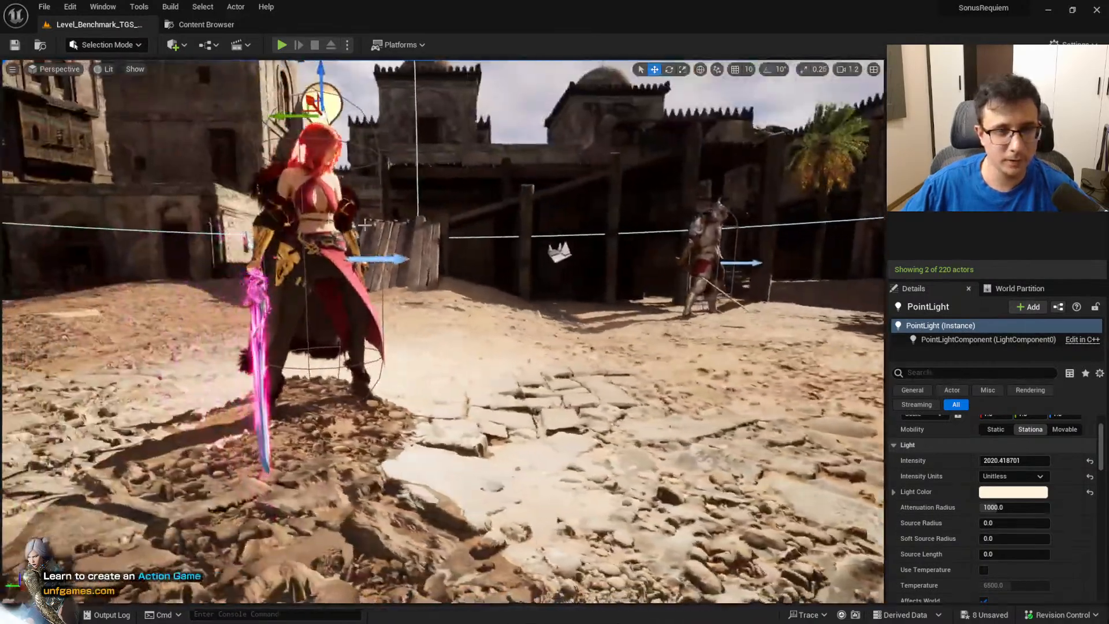
{"action": "right_click_drag", "start_coordinate": [312, 106], "coordinate": [341, 94]}
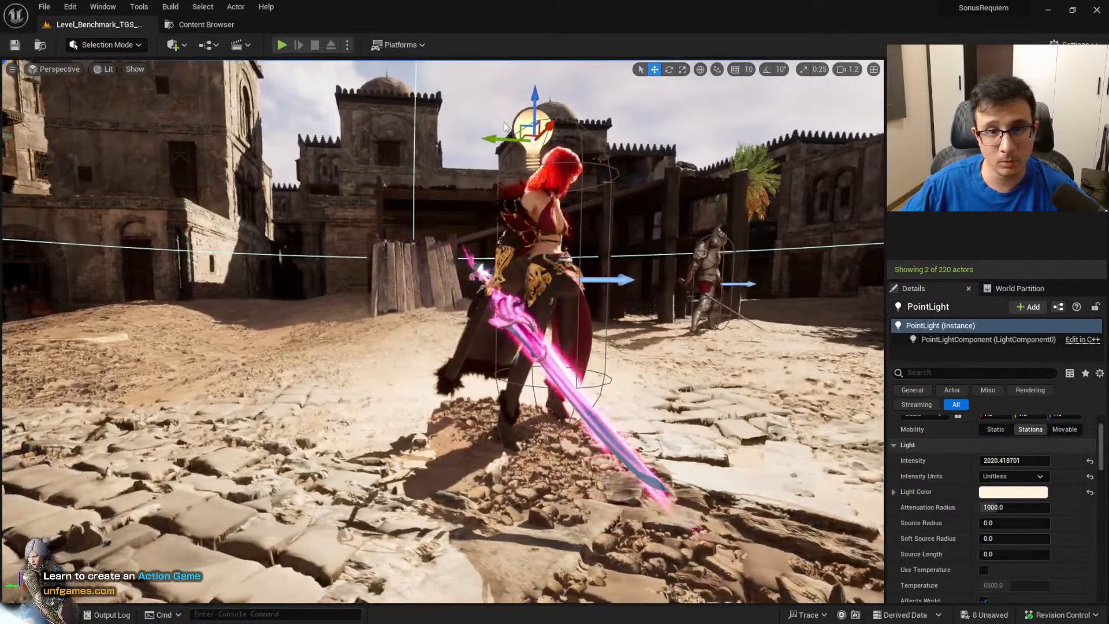
{"action": "mouse_move", "coordinate": [657, 276]}
{"action": "right_mouse_down"}
{"action": "mouse_move", "coordinate": [664, 324]}
{"action": "mouse_move", "coordinate": [676, 306]}
{"action": "mouse_move", "coordinate": [657, 276]}
{"action": "right_mouse_up"}
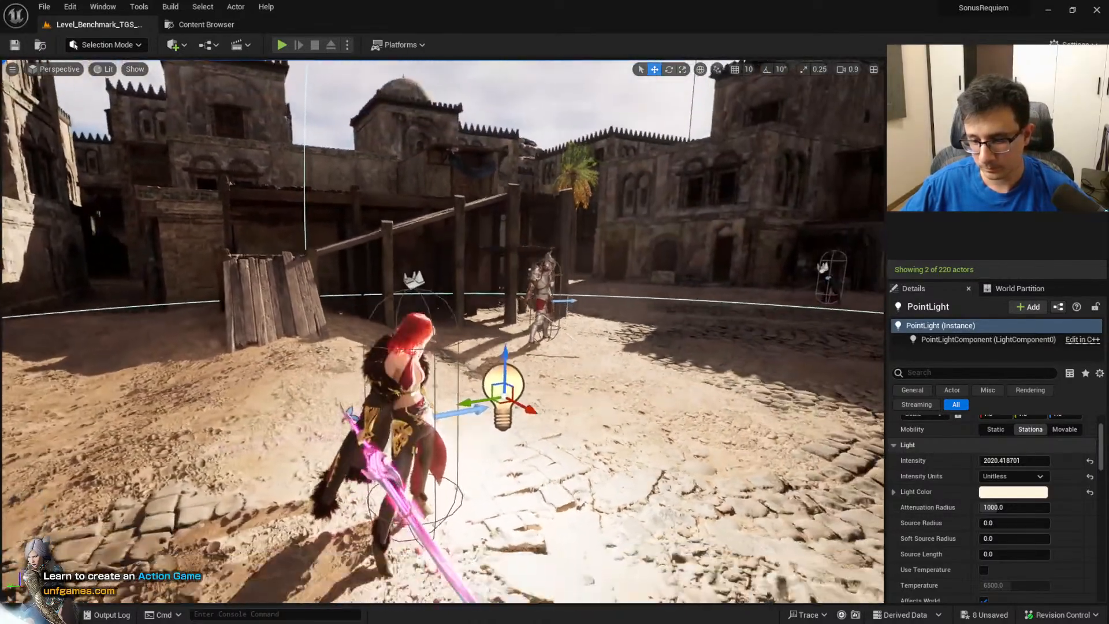
Toggle the point light's Cast Shadows option and move the light onto the cobblestones beyond the armored knight
{"action": "scroll", "coordinate": [986, 519], "scroll_direction": "down", "scroll_amount": 3}
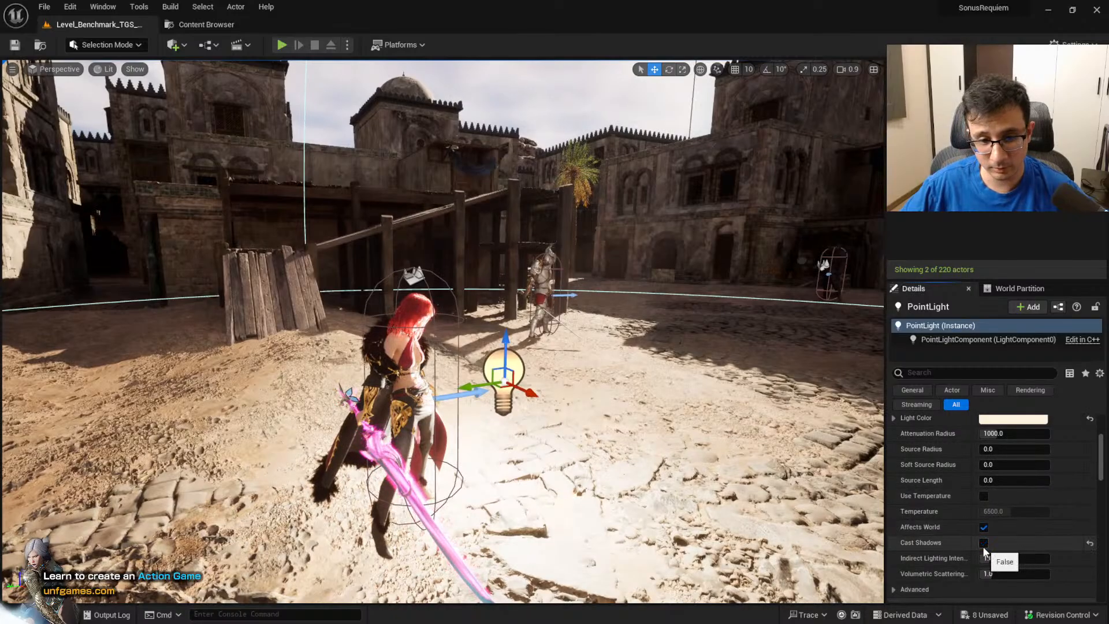
{"action": "left_click", "coordinate": [984, 543]}
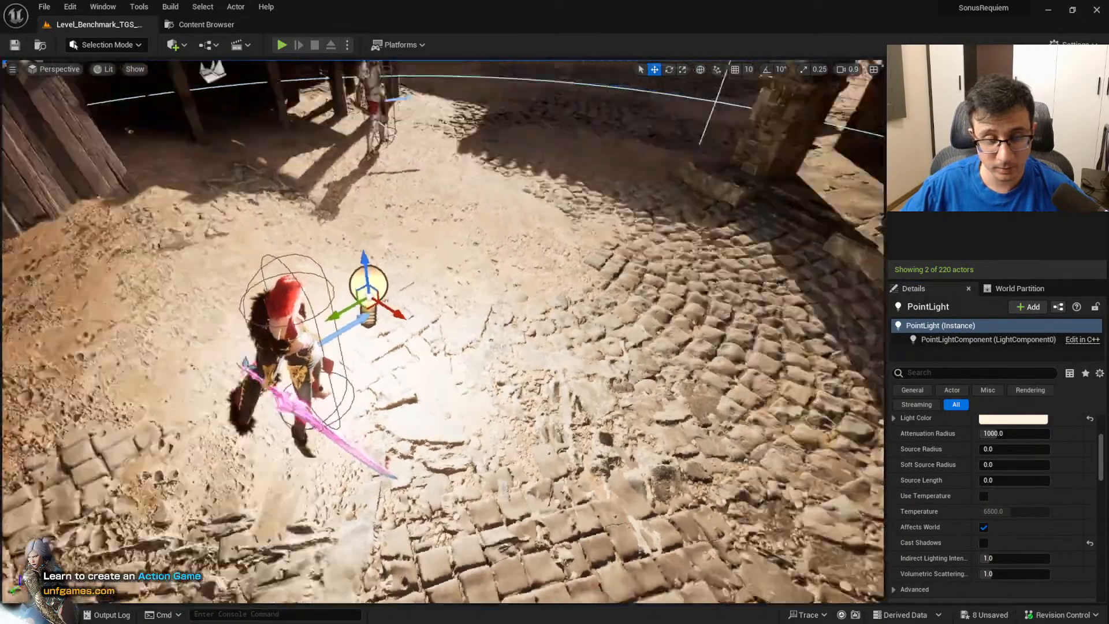
{"action": "mouse_move", "coordinate": [439, 324]}
{"action": "right_mouse_down"}
{"action": "mouse_move", "coordinate": [491, 289]}
{"action": "mouse_move", "coordinate": [444, 306]}
{"action": "right_mouse_up"}
{"action": "left_click_drag", "start_coordinate": [397, 377], "coordinate": [585, 151]}
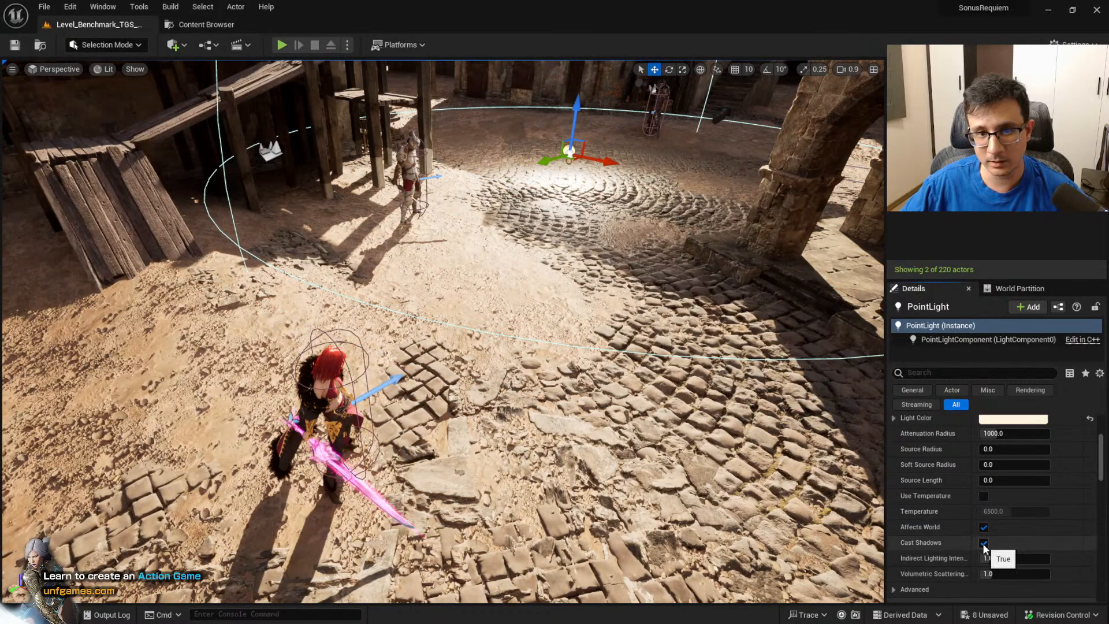
Set the intensity of the point light over the cobblestones to 50
{"action": "key", "text": "w"}
{"action": "right_click_drag", "start_coordinate": [664, 346], "coordinate": [707, 315]}
{"action": "scroll", "coordinate": [1028, 462], "scroll_direction": "up", "scroll_amount": 3}
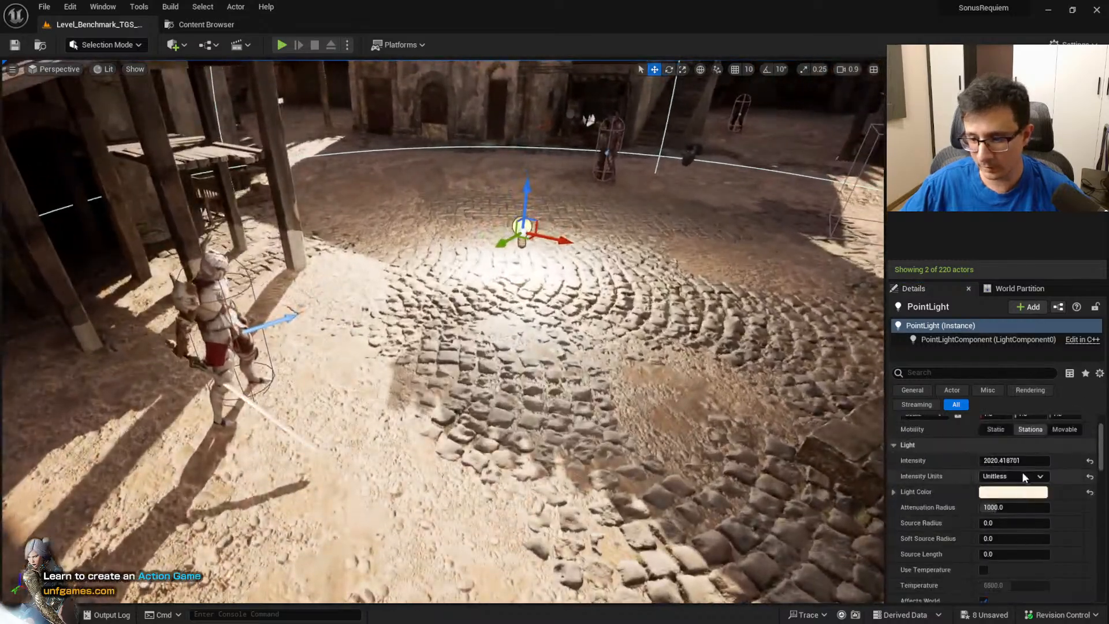
{"action": "left_click", "coordinate": [995, 459]}
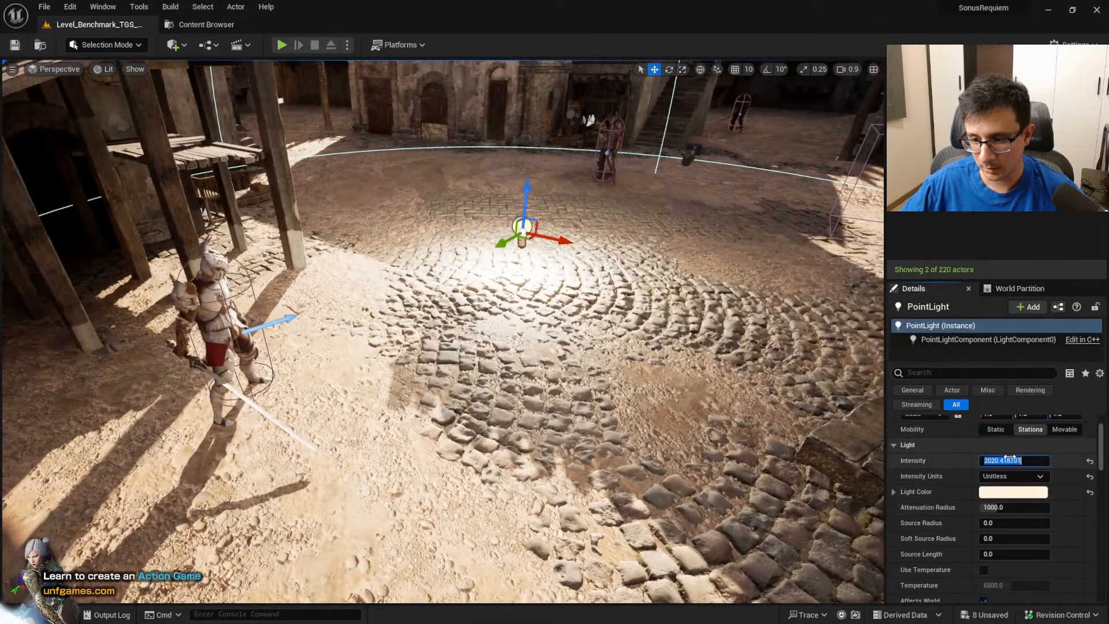
{"action": "type", "text": "5"}
{"action": "key", "text": "Return"}
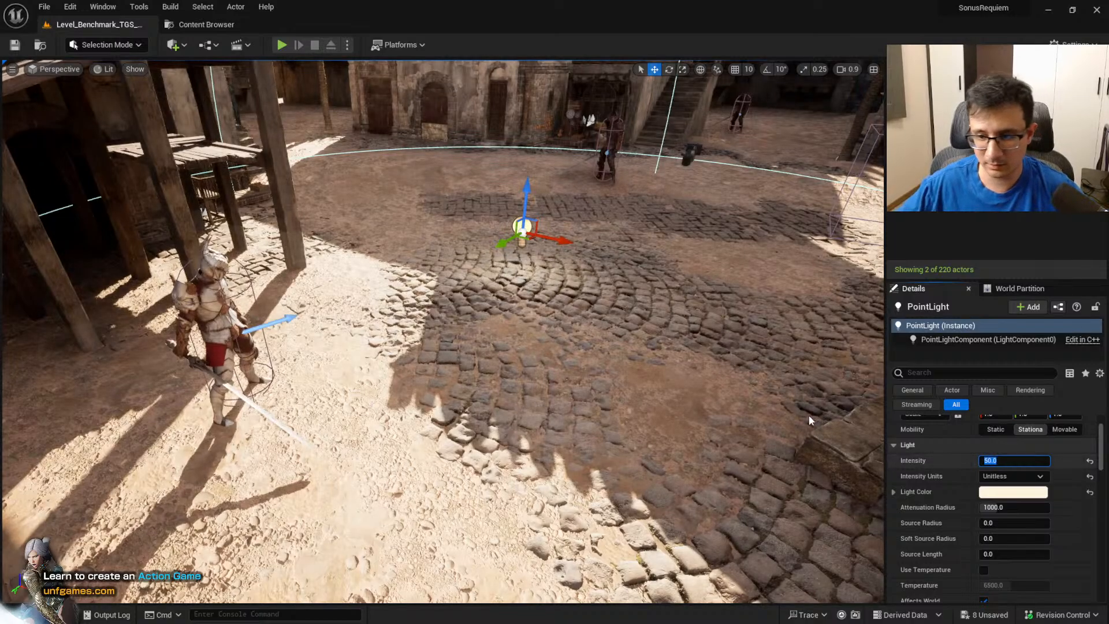
Reposition the dim point light across the cobblestones and examine its soft fill on the shaded ground
{"action": "mouse_move", "coordinate": [566, 385]}
{"action": "right_mouse_down"}
{"action": "mouse_move", "coordinate": [584, 372]}
{"action": "mouse_move", "coordinate": [566, 385]}
{"action": "right_mouse_up"}
{"action": "key", "text": "w"}
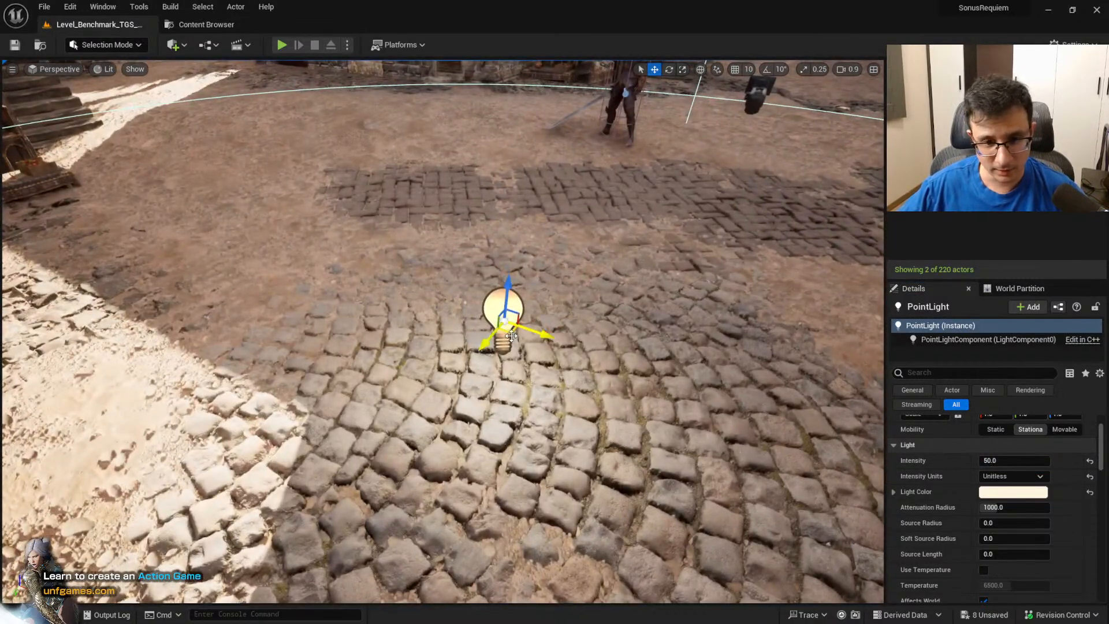
{"action": "left_click_drag", "start_coordinate": [512, 337], "coordinate": [604, 370]}
{"action": "right_click_drag", "start_coordinate": [603, 369], "coordinate": [715, 315]}
{"action": "key", "text": "s"}
{"action": "key", "text": "w"}
{"action": "key", "text": "s"}
{"action": "key", "text": "w"}
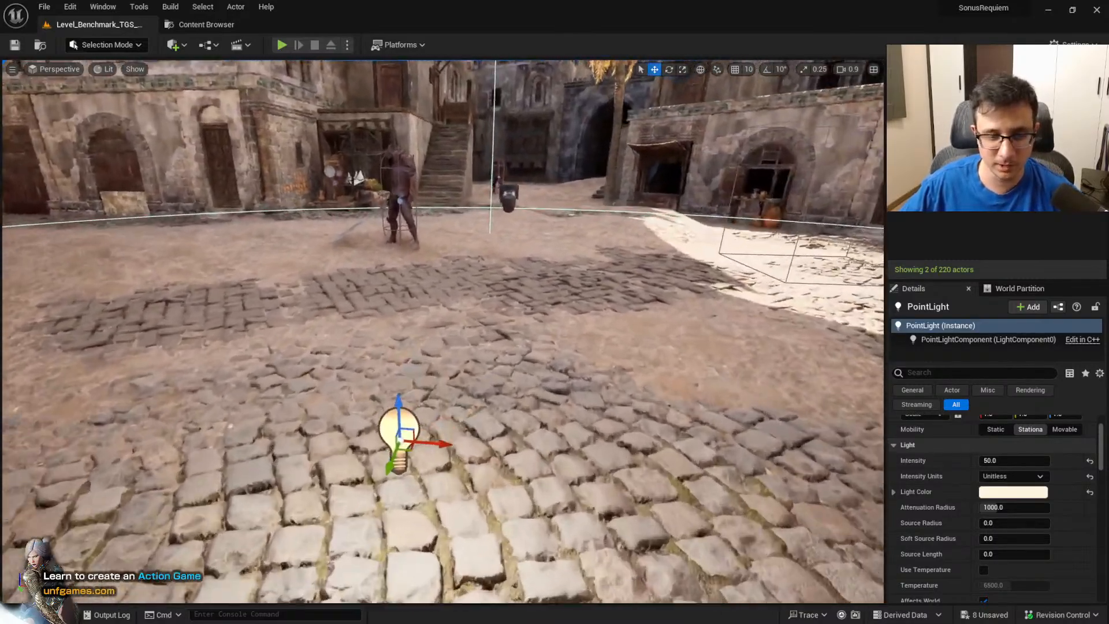
{"action": "right_click_drag", "start_coordinate": [630, 456], "coordinate": [528, 457]}
{"action": "key", "text": "s"}
{"action": "left_click_drag", "start_coordinate": [511, 421], "coordinate": [531, 377]}
Filter the point light's properties for light and toggle Lighting Channel 0 off and back on
{"action": "scroll", "coordinate": [960, 469], "scroll_direction": "down", "scroll_amount": 2}
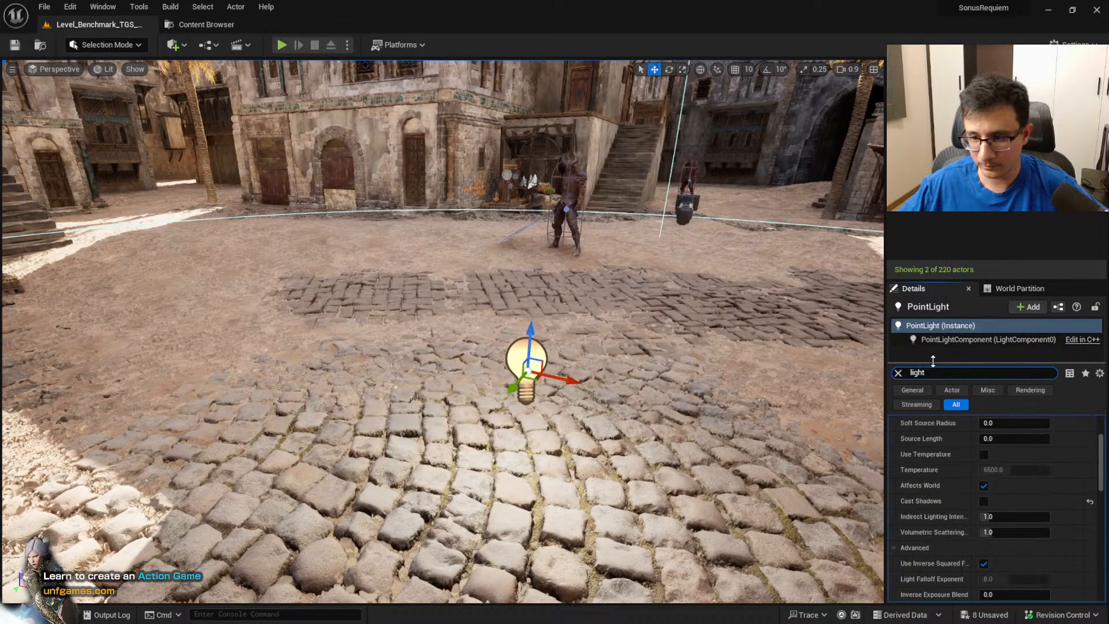
{"action": "scroll", "coordinate": [982, 480], "scroll_direction": "down", "scroll_amount": 5}
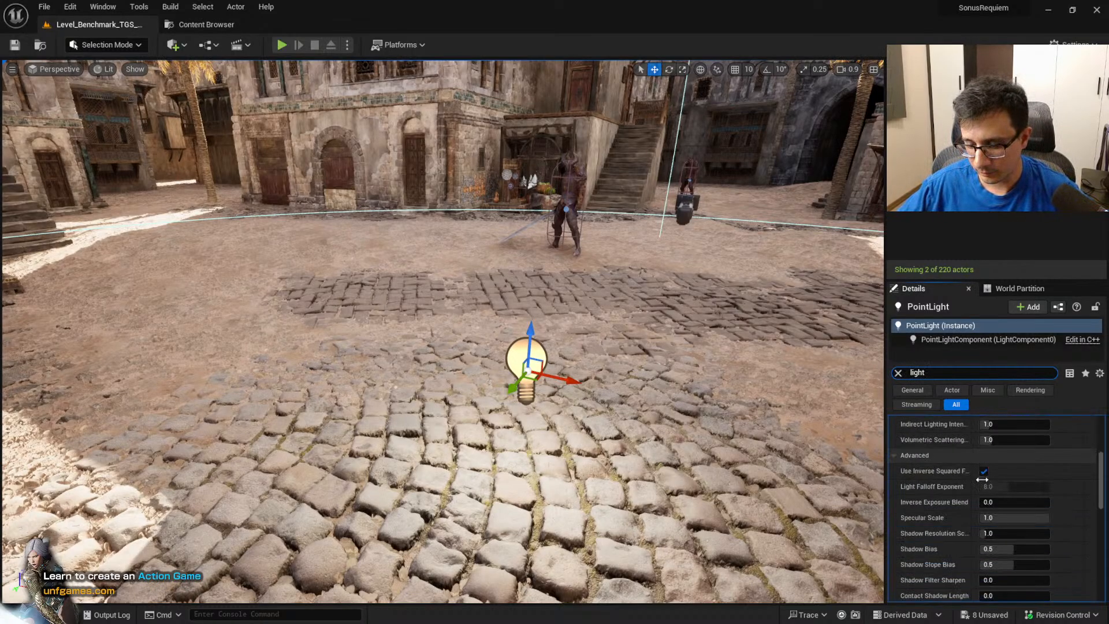
{"action": "scroll", "coordinate": [983, 477], "scroll_direction": "up", "scroll_amount": 2}
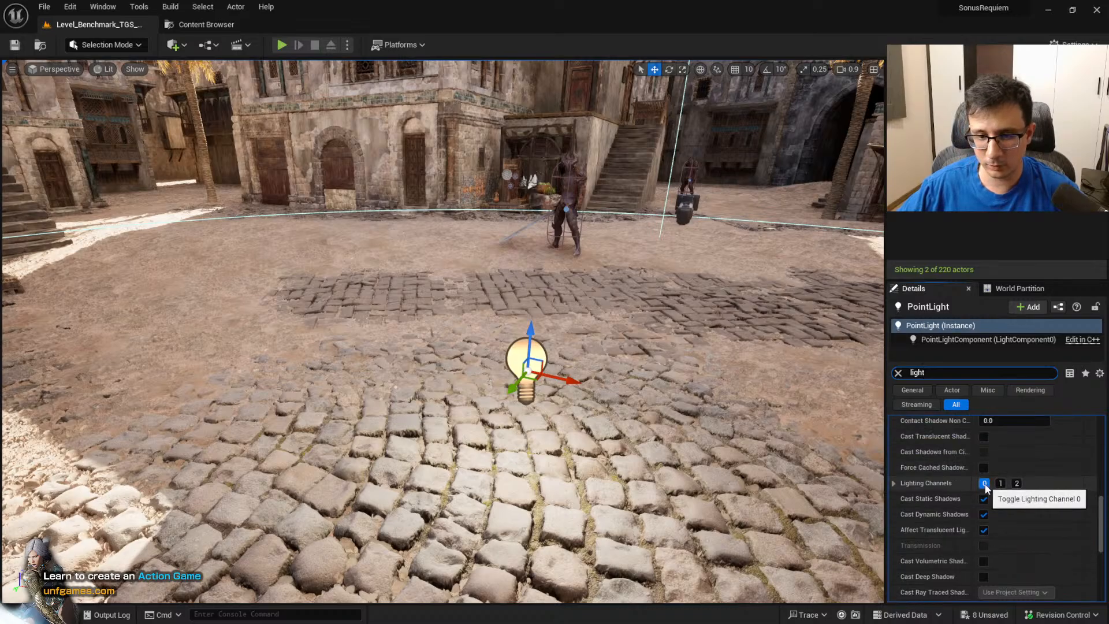
{"action": "left_click", "coordinate": [984, 483]}
{"action": "left_click", "coordinate": [984, 484]}
{"action": "right_click_drag", "start_coordinate": [681, 352], "coordinate": [497, 370]}
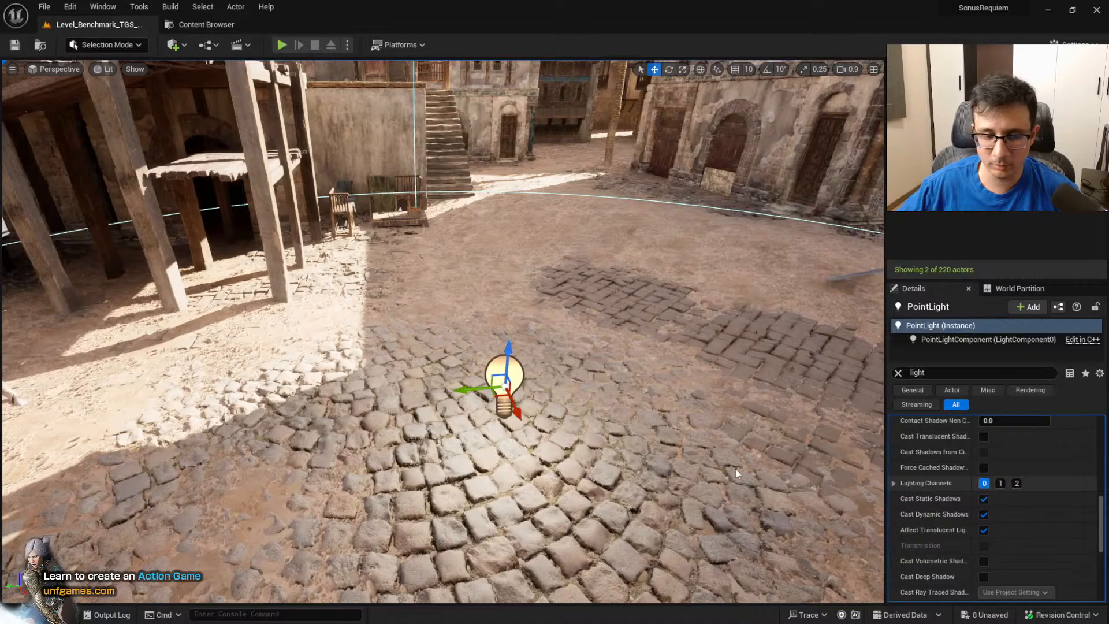
Move the point light out of the shade onto the sunlit ground beside the red-haired character
{"action": "right_click_drag", "start_coordinate": [736, 469], "coordinate": [533, 535]}
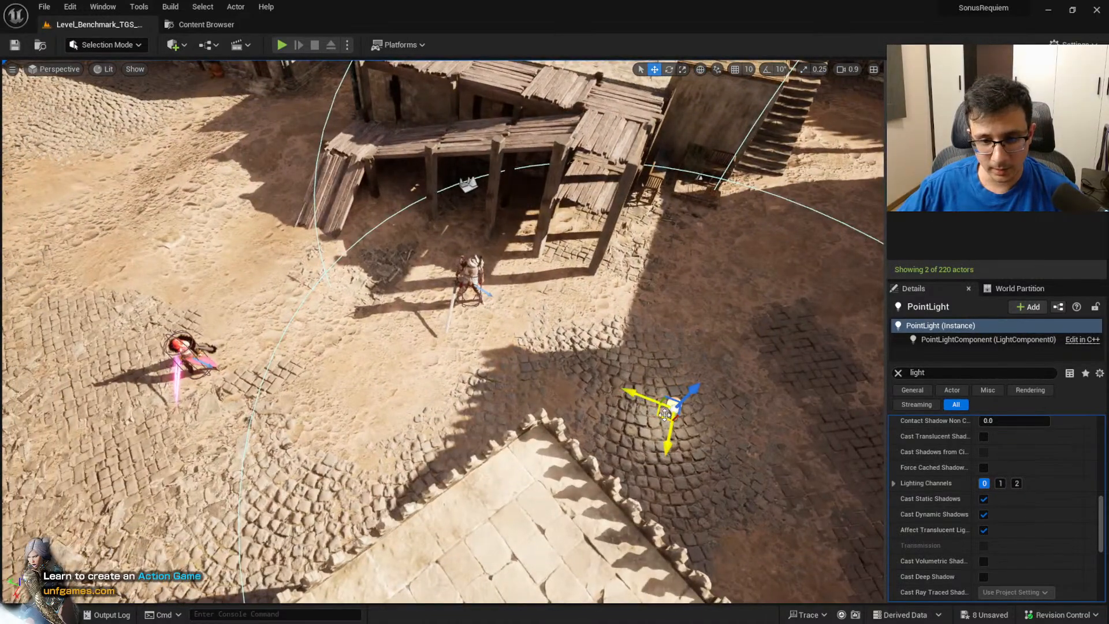
{"action": "left_click_drag", "start_coordinate": [665, 414], "coordinate": [185, 372]}
{"action": "right_click_drag", "start_coordinate": [186, 371], "coordinate": [196, 382]}
{"action": "key", "text": "f"}
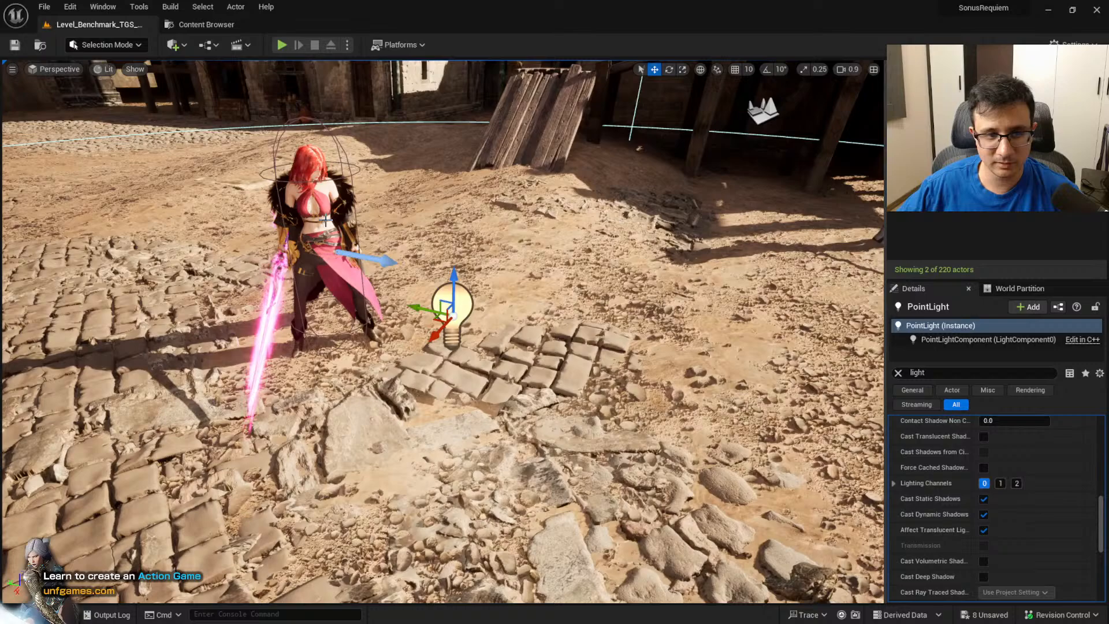
Enable Lighting Channel 1 on the red-haired character, BP_Calypso
{"action": "left_click", "coordinate": [325, 220]}
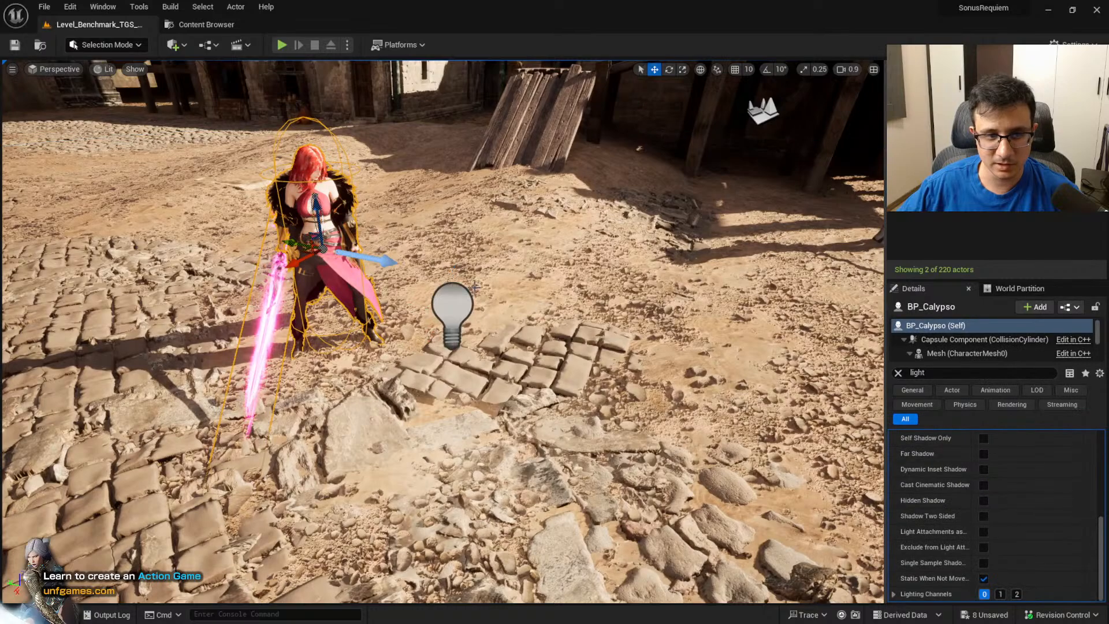
{"action": "scroll", "coordinate": [976, 513], "scroll_direction": "down", "scroll_amount": 10}
{"action": "left_click", "coordinate": [1000, 594]}
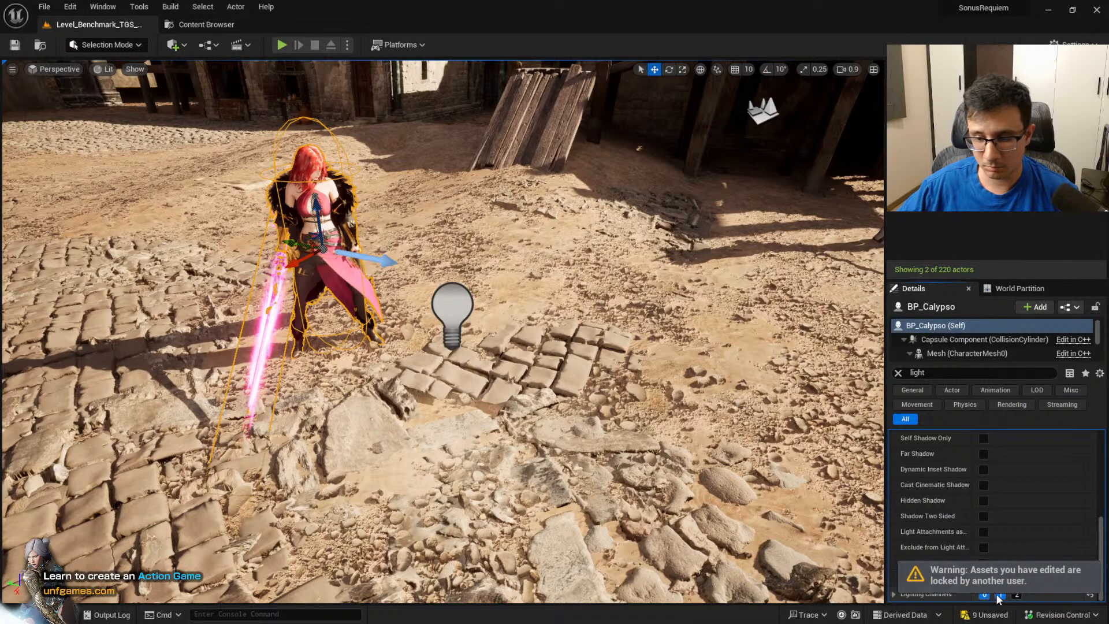
Turn off Lighting Channel 0 on the point light and enable Lighting Channel 1 instead
{"action": "left_click", "coordinate": [452, 311]}
{"action": "scroll", "coordinate": [994, 528], "scroll_direction": "down", "scroll_amount": 3}
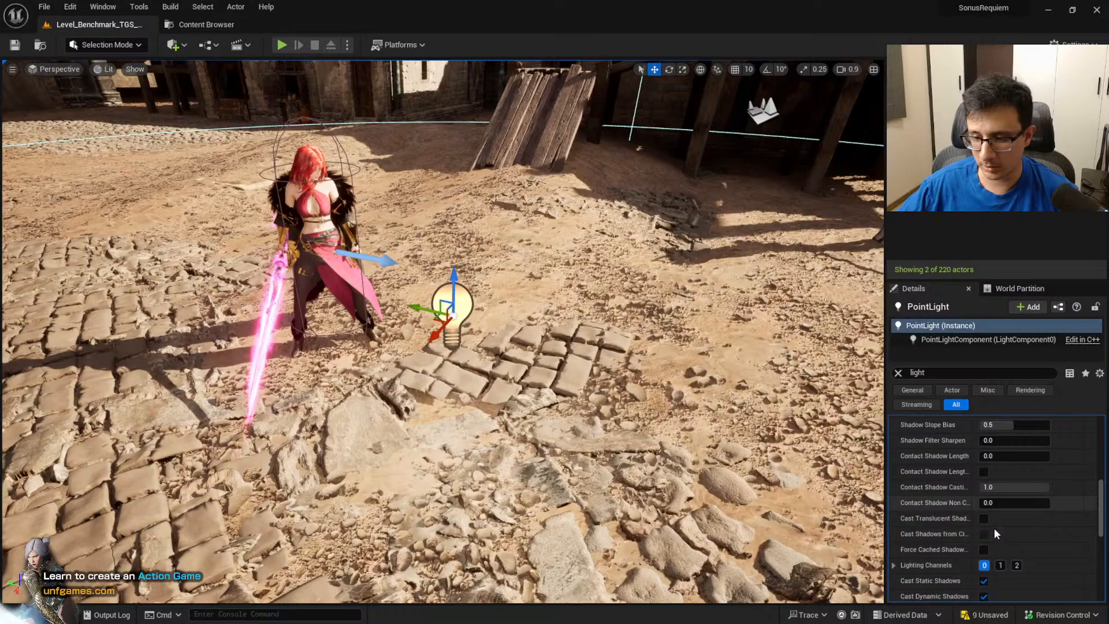
{"action": "left_click", "coordinate": [984, 565]}
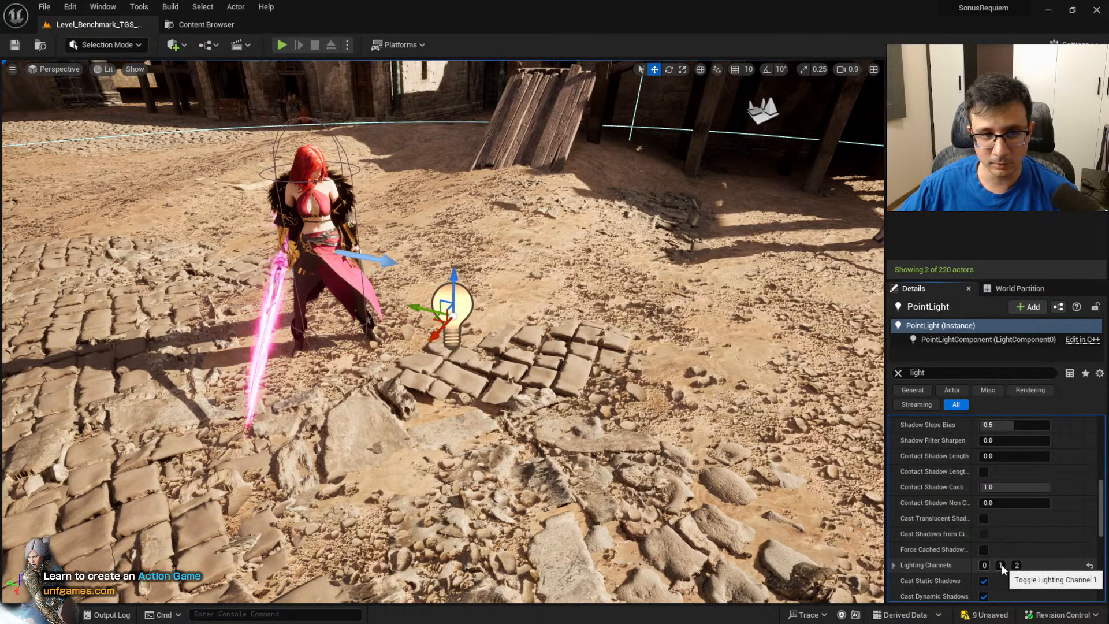
{"action": "right_click_drag", "start_coordinate": [583, 346], "coordinate": [641, 324]}
{"action": "key", "text": "a"}
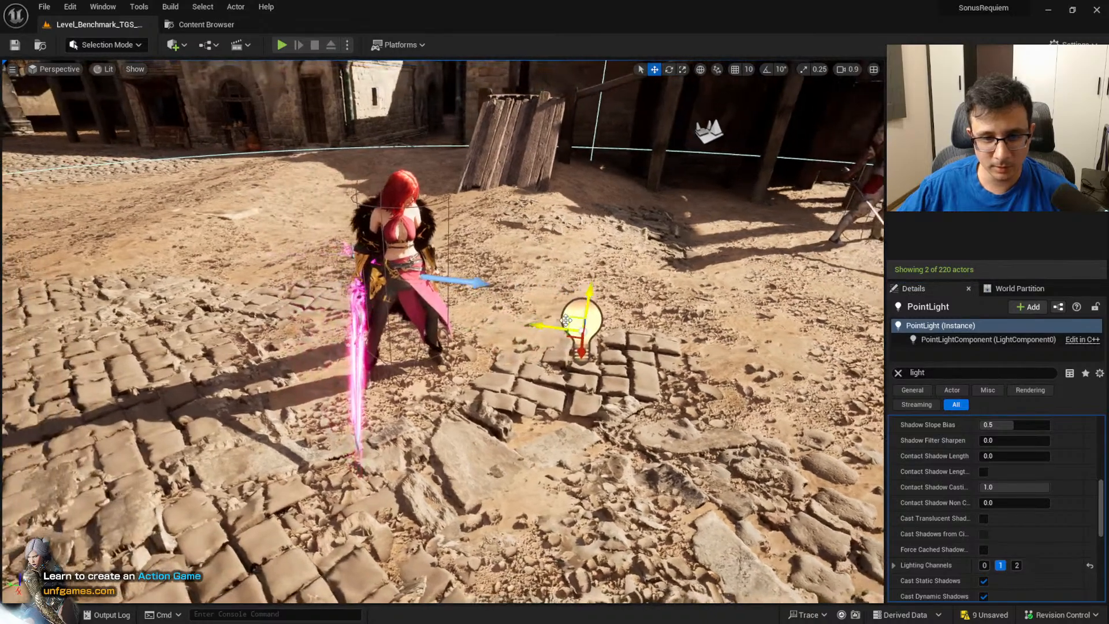
Reposition the point light around the red-haired character to check how its channel affects her and the ground
{"action": "left_click_drag", "start_coordinate": [565, 320], "coordinate": [455, 267]}
{"action": "right_click_drag", "start_coordinate": [497, 300], "coordinate": [650, 382]}
{"action": "key", "text": "a"}
{"action": "left_click_drag", "start_coordinate": [518, 333], "coordinate": [491, 295]}
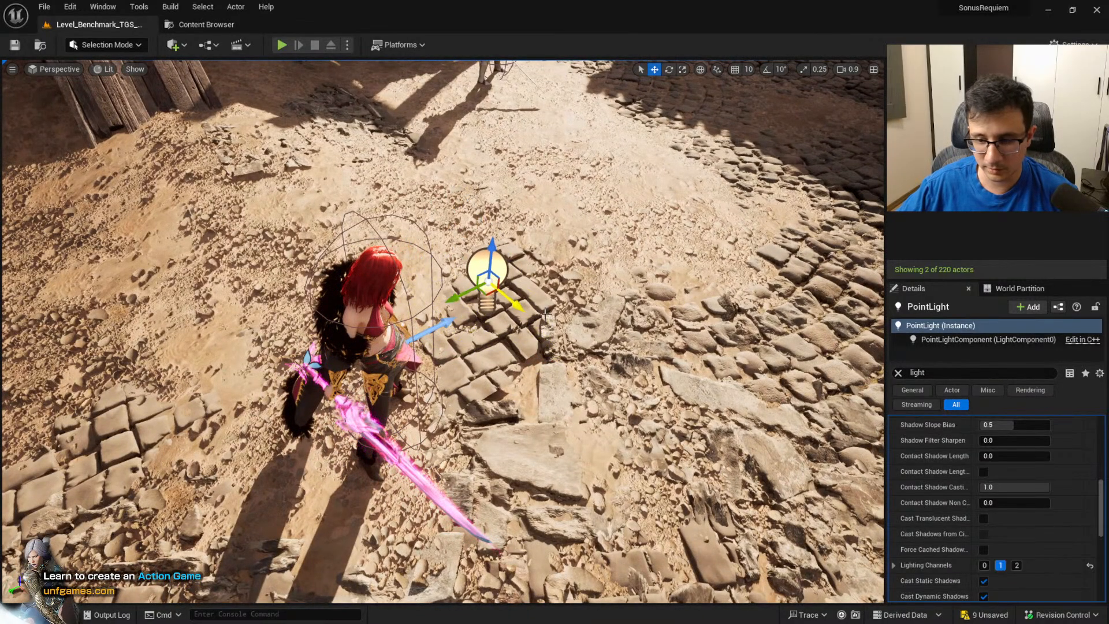
{"action": "key", "text": "w"}
{"action": "right_click_drag", "start_coordinate": [490, 295], "coordinate": [442, 185]}
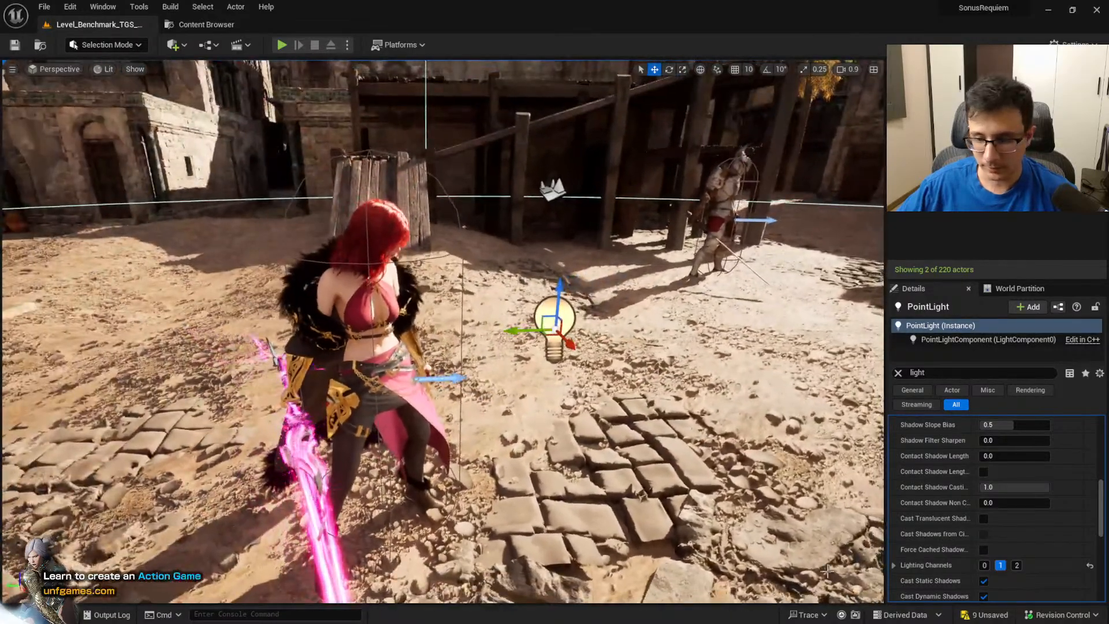
Delete the point light beside the red-haired character
{"action": "key", "text": "s"}
{"action": "right_click_drag", "start_coordinate": [462, 277], "coordinate": [548, 266]}
{"action": "key", "text": "Delete"}
{"action": "key", "text": "w"}
{"action": "right_click_drag", "start_coordinate": [638, 427], "coordinate": [665, 432]}
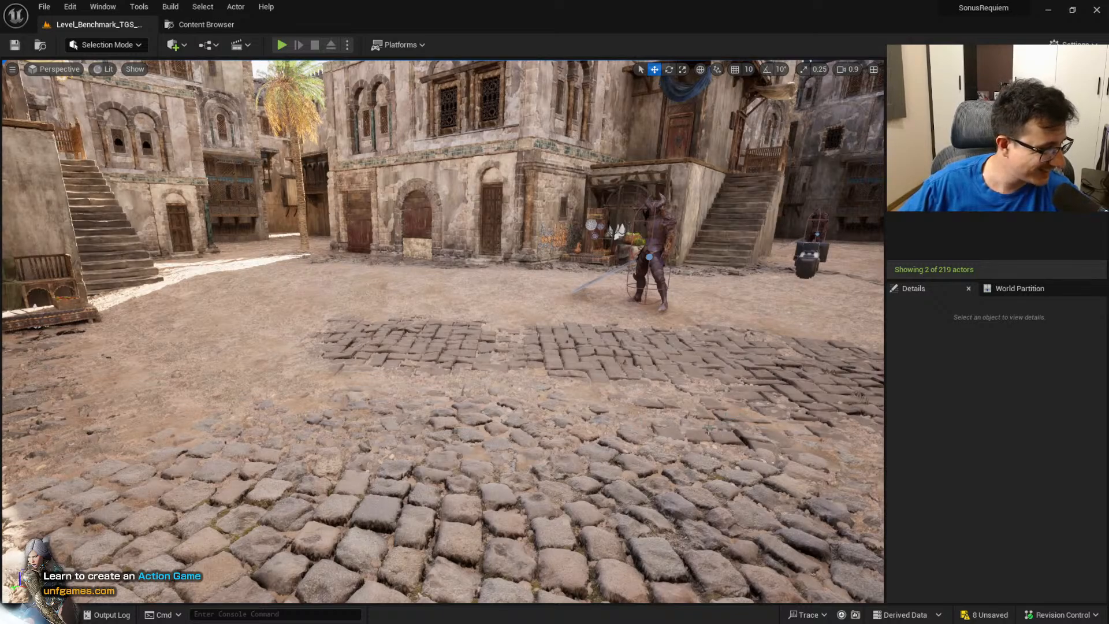
Switch to Photoshop and look through the open painting and silhouette value studies
{"action": "key", "text": "w"}
{"action": "right_click_drag", "start_coordinate": [589, 392], "coordinate": [243, 381]}
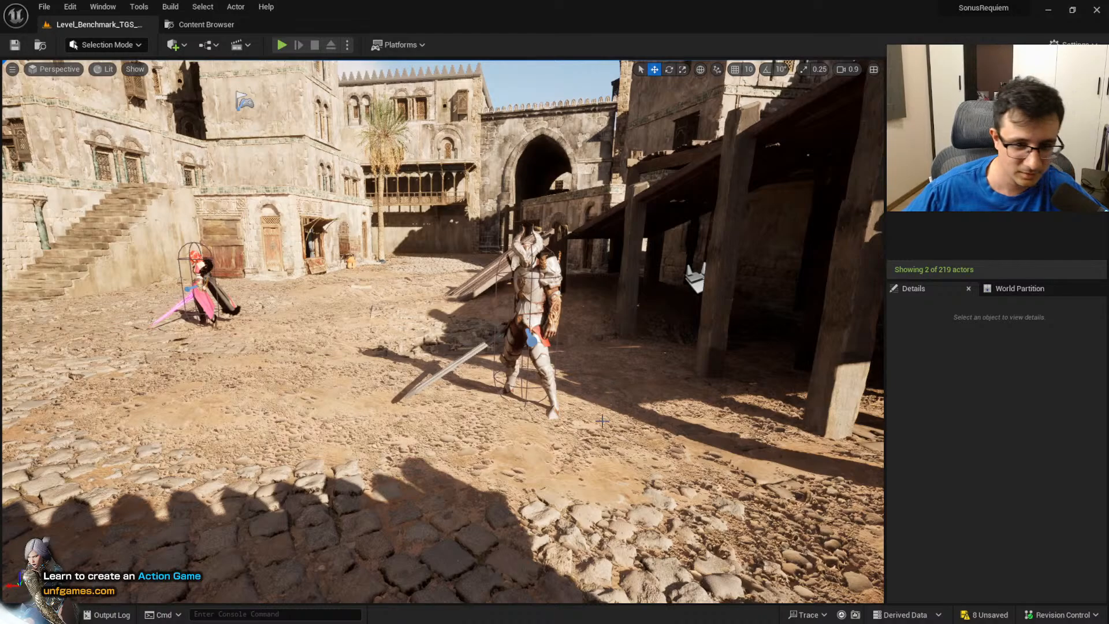
{"action": "right_click_drag", "start_coordinate": [442, 332], "coordinate": [516, 293]}
{"action": "key", "text": "a"}
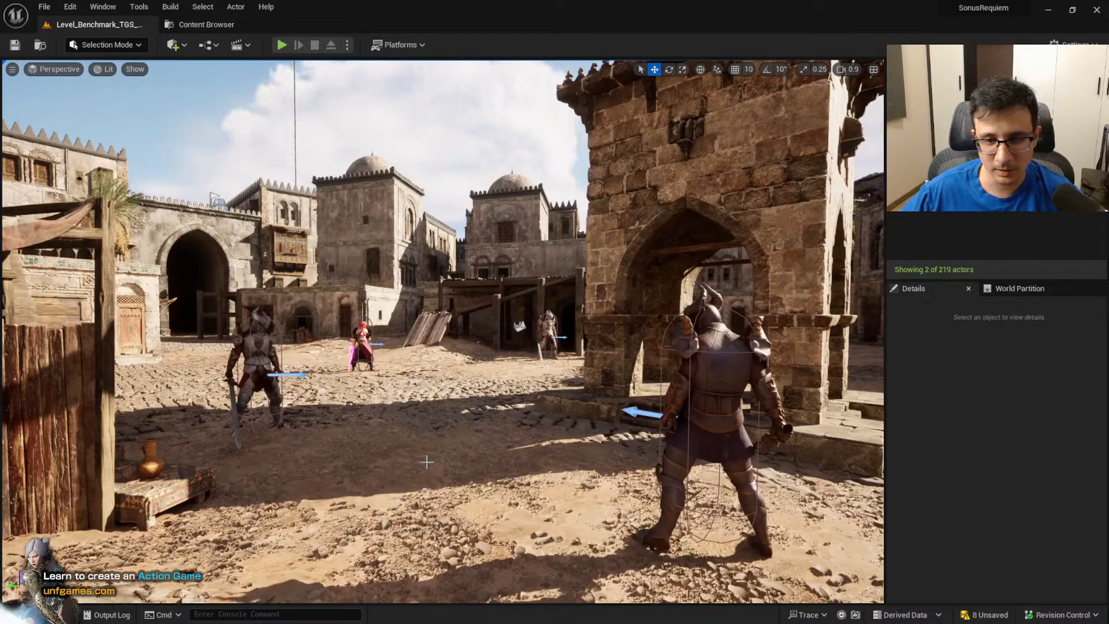
{"action": "key", "text": "alt+Tab"}
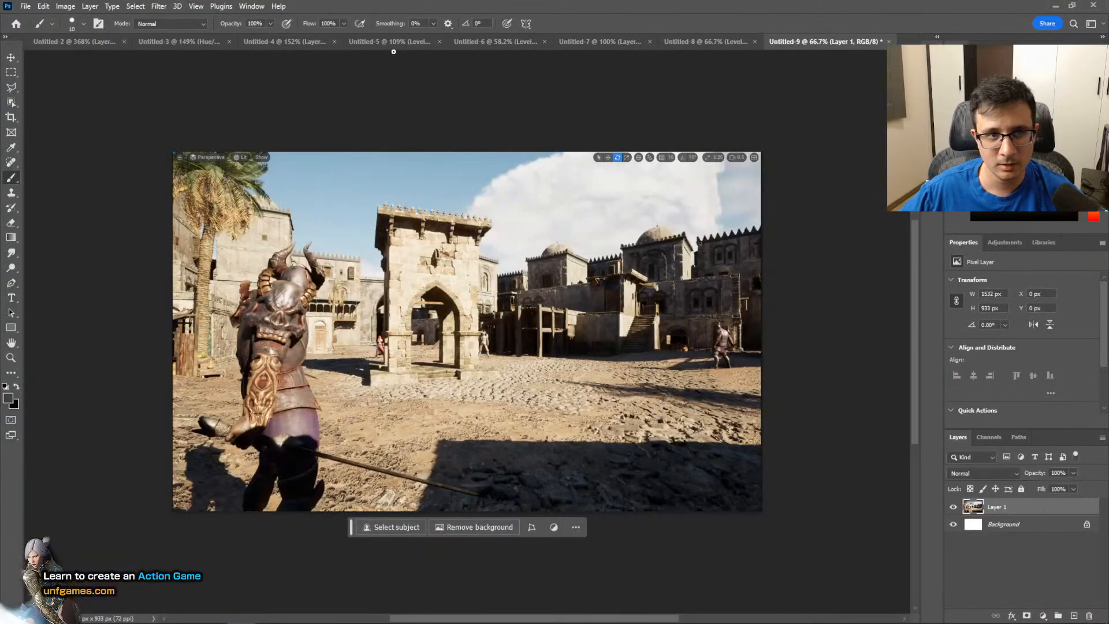
{"action": "left_click", "coordinate": [393, 44]}
{"action": "left_click", "coordinate": [515, 44]}
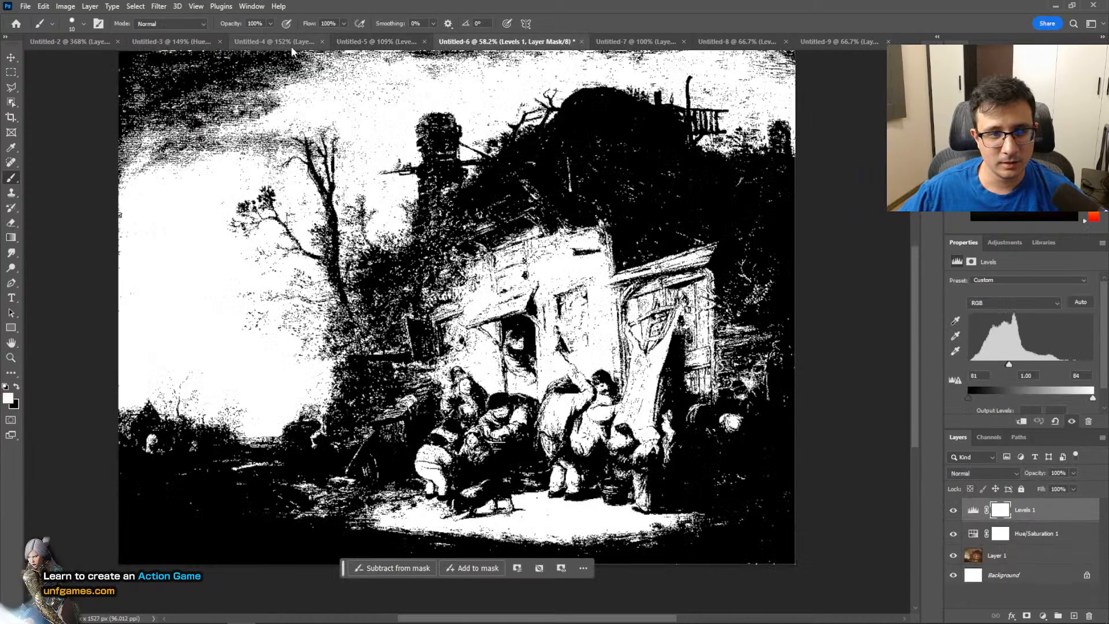
{"action": "left_click", "coordinate": [161, 42]}
{"action": "left_click", "coordinate": [96, 41]}
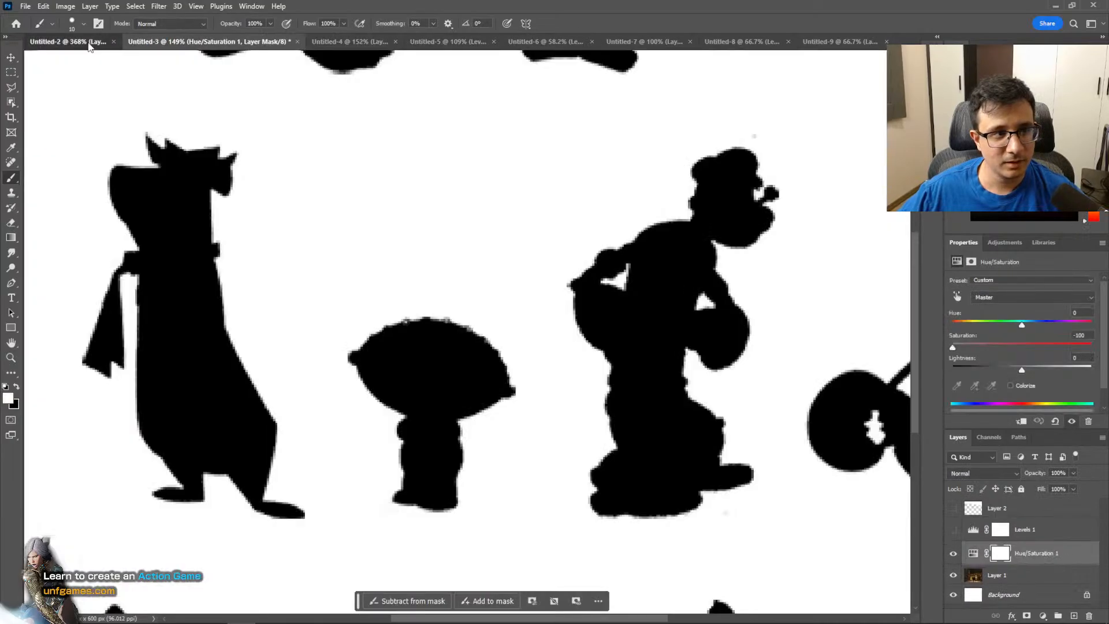
Reframe the courtyard behind the armored knight in Unreal Editor, then switch to Photoshop to review the courtyard screenshot
{"action": "key", "text": "alt+Tab"}
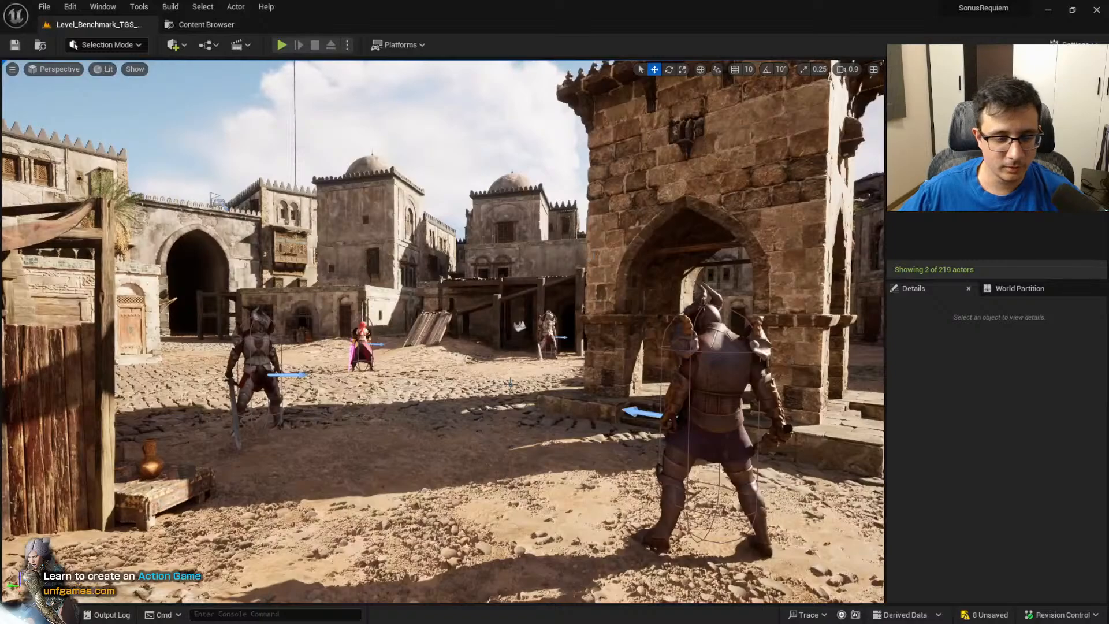
{"action": "key", "text": "d"}
{"action": "right_click_drag", "start_coordinate": [472, 386], "coordinate": [421, 390]}
{"action": "key", "text": "a"}
{"action": "key", "text": "alt+Tab"}
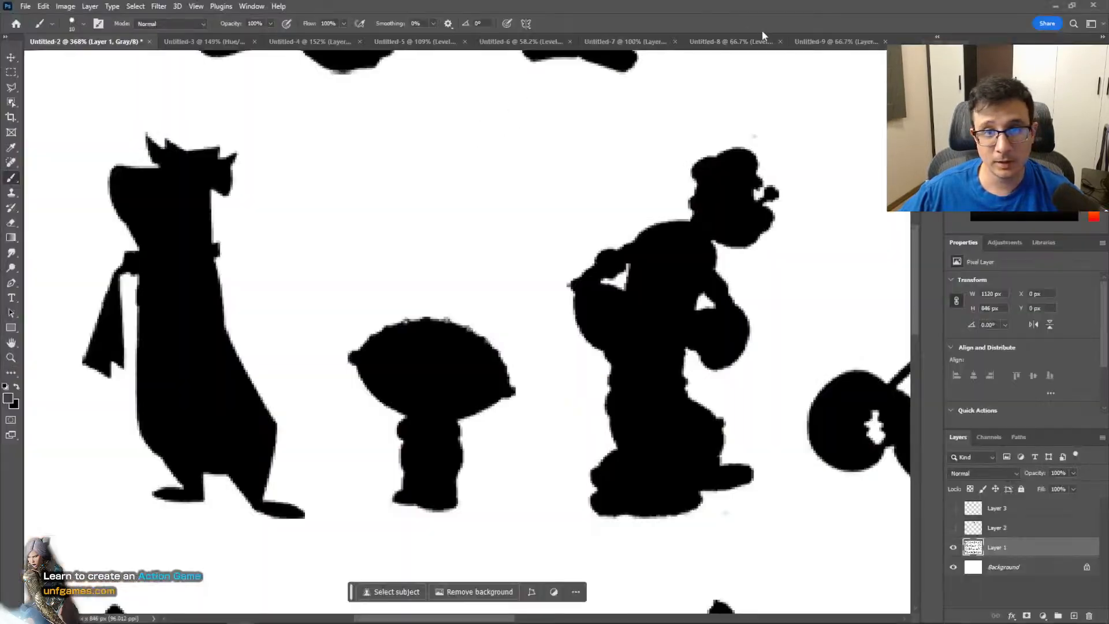
{"action": "left_click", "coordinate": [835, 38]}
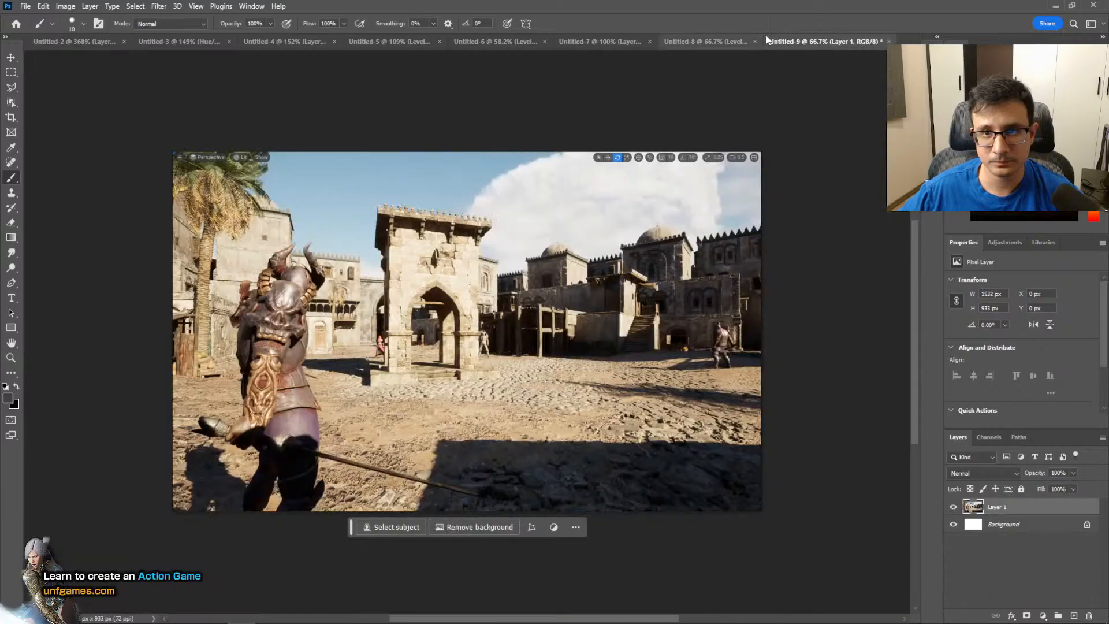
{"action": "left_click", "coordinate": [745, 41]}
Return to Unreal Editor and examine the light and shadow shapes around the courtyard's knights and stone arch tower
{"action": "key", "text": "alt+Tab"}
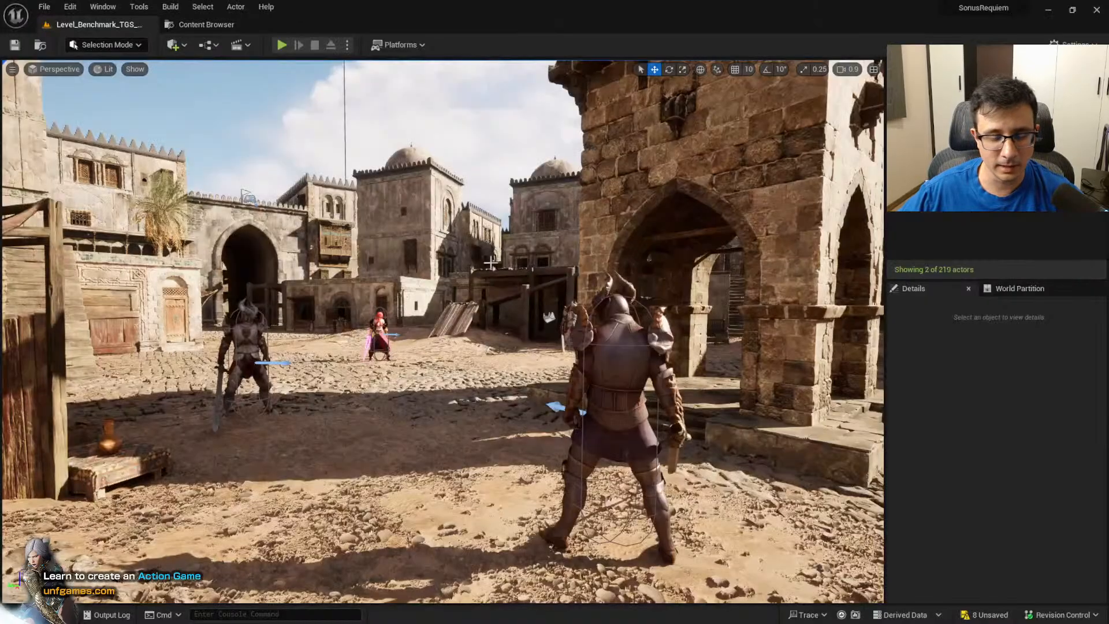
{"action": "right_click_drag", "start_coordinate": [490, 263], "coordinate": [499, 234]}
{"action": "key", "text": "w"}
{"action": "key", "text": "s"}
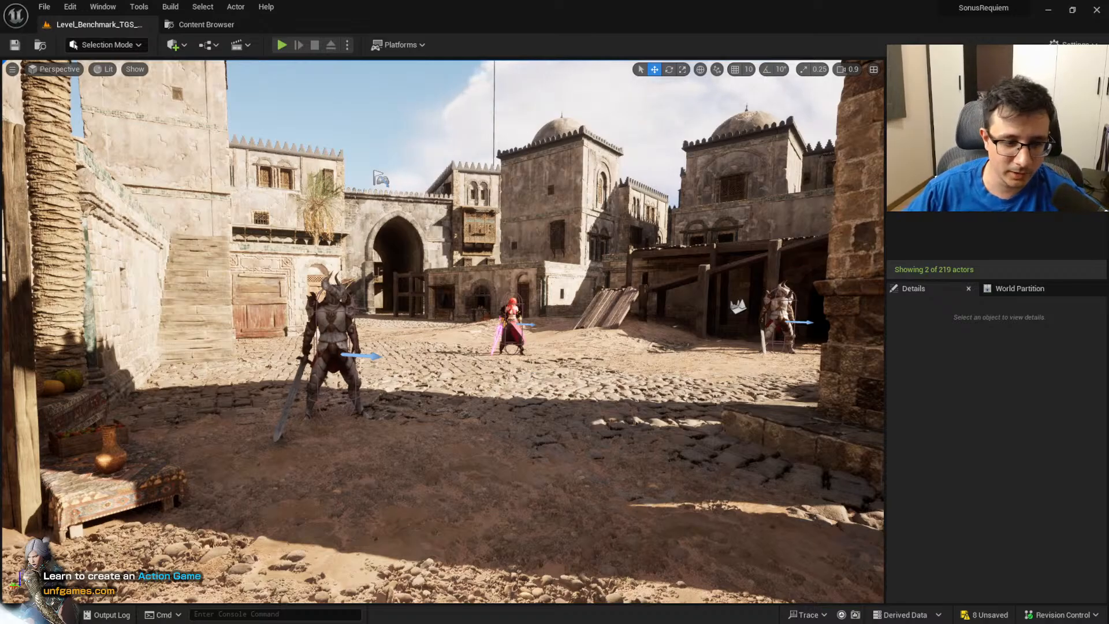
{"action": "key", "text": "s"}
{"action": "right_click_drag", "start_coordinate": [444, 332], "coordinate": [387, 378]}
{"action": "key", "text": "d"}
{"action": "key", "text": "w"}
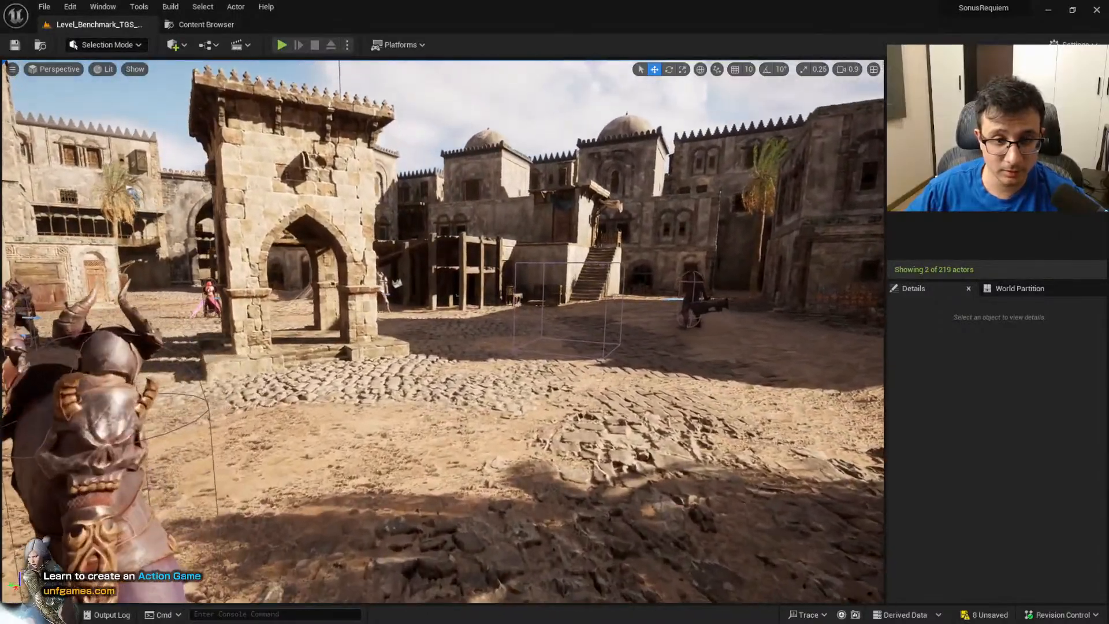
{"action": "mouse_move", "coordinate": [506, 425]}
{"action": "right_mouse_down"}
{"action": "mouse_move", "coordinate": [465, 381]}
{"action": "mouse_move", "coordinate": [508, 409]}
{"action": "right_mouse_up"}
{"action": "key", "text": "a"}
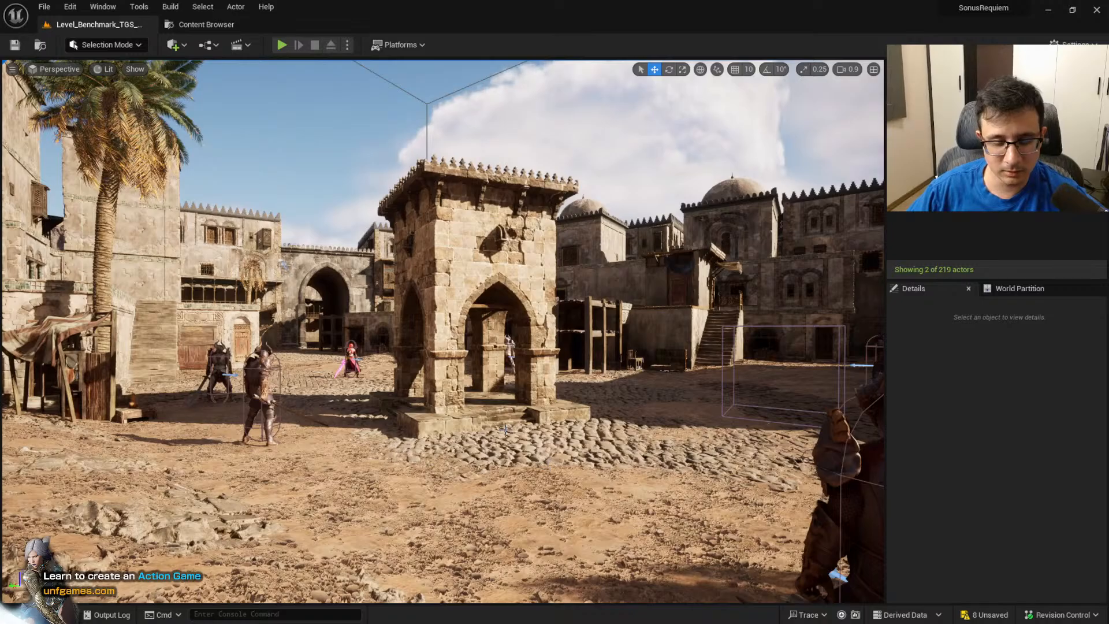
Examine how the sunlit arch tower reads against the shaded domed buildings, starting from behind the horned knight
{"action": "right_click_drag", "start_coordinate": [505, 429], "coordinate": [486, 443]}
{"action": "key", "text": "w"}
{"action": "key", "text": "d"}
{"action": "scroll", "coordinate": [531, 444], "scroll_direction": "down", "scroll_amount": 1}
{"action": "key", "text": "a"}
{"action": "key", "text": "w"}
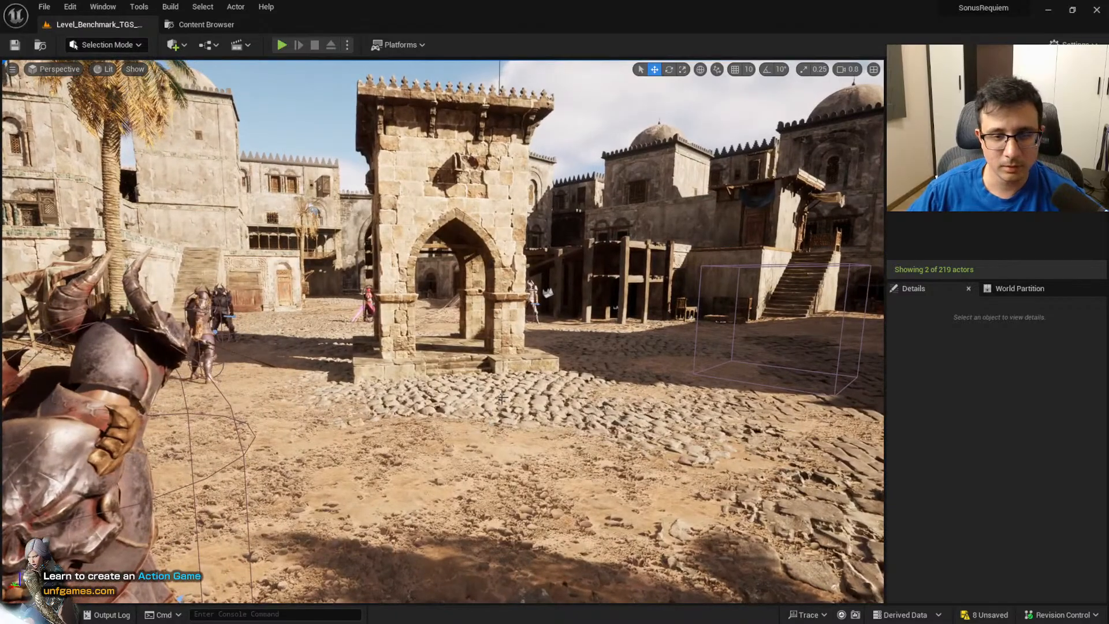
{"action": "right_click_drag", "start_coordinate": [486, 443], "coordinate": [510, 427]}
{"action": "key", "text": "w"}
{"action": "right_click_drag", "start_coordinate": [534, 401], "coordinate": [535, 401]}
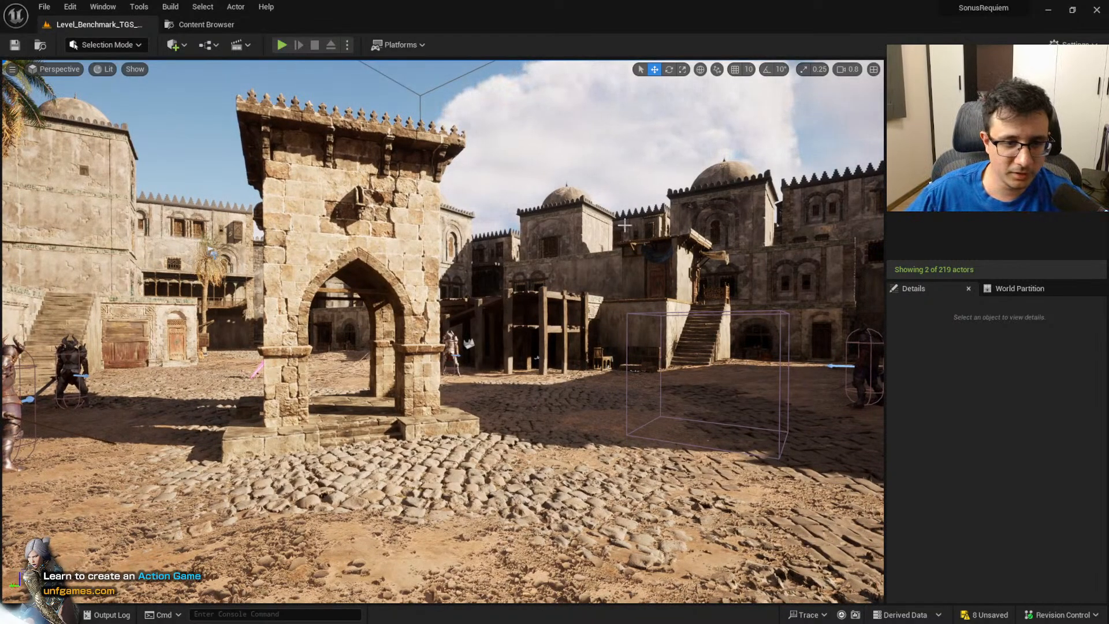
Try rotating the domed building behind the wooden scaffold and undo the rotations
{"action": "left_click", "coordinate": [556, 199]}
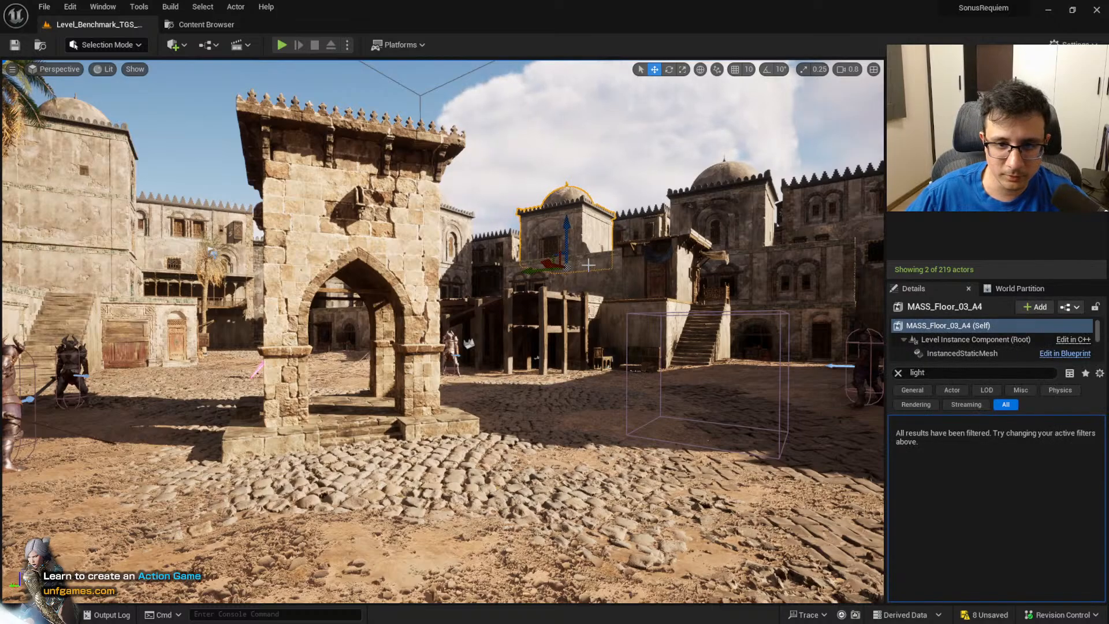
{"action": "key", "text": "e"}
{"action": "left_click_drag", "start_coordinate": [578, 260], "coordinate": [498, 261]}
{"action": "key", "text": "ctrl+z"}
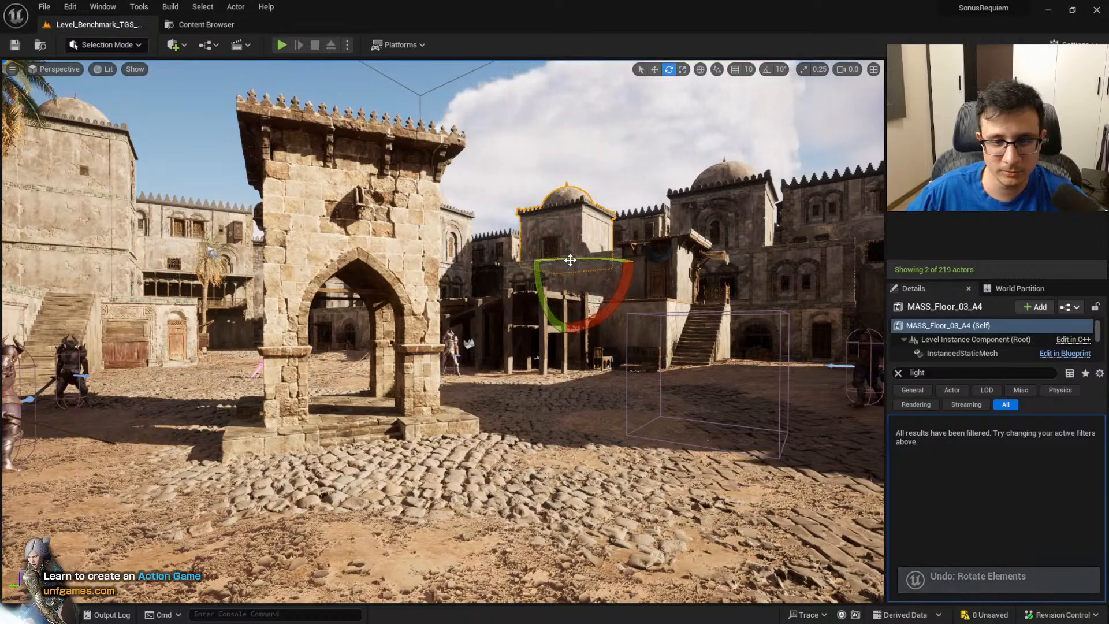
{"action": "left_click_drag", "start_coordinate": [570, 260], "coordinate": [523, 260]}
{"action": "left_click", "coordinate": [613, 202]}
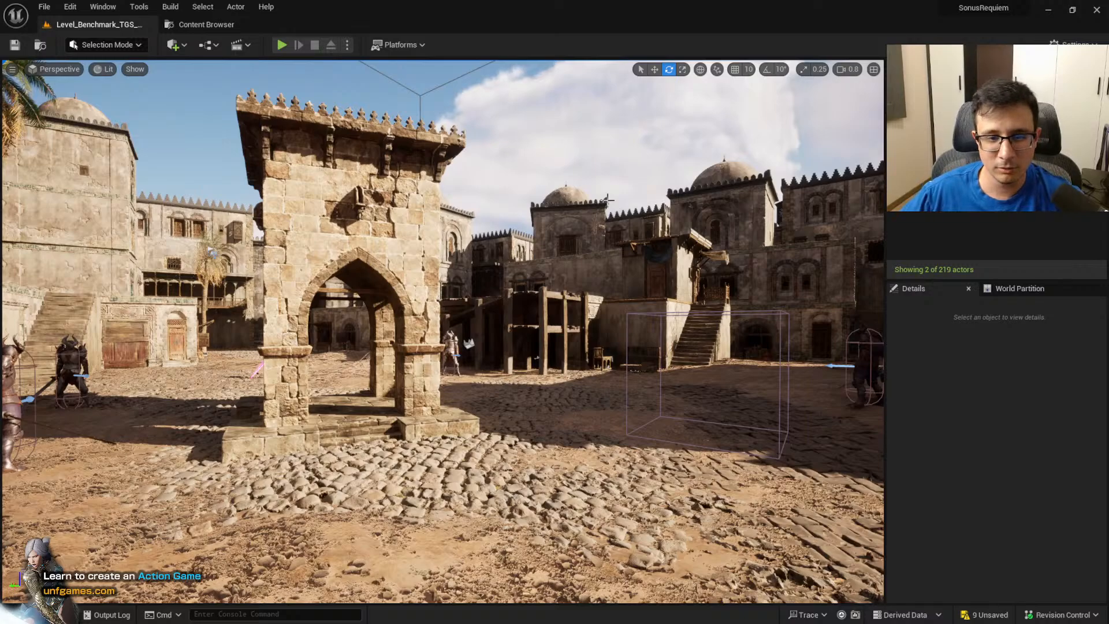
{"action": "key", "text": "ctrl+z"}
{"action": "key", "text": "ctrl+z"}
{"action": "left_click", "coordinate": [572, 141]}
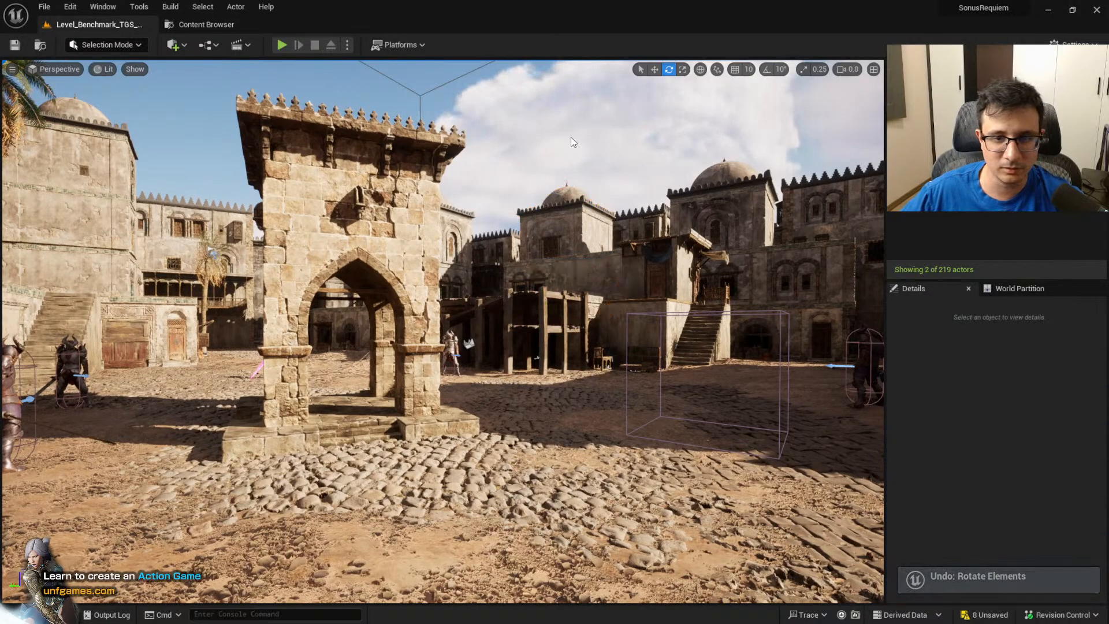
Examine the lighting on the arch tower and the domed skyline from several viewpoints around the horned knight
{"action": "right_click_drag", "start_coordinate": [572, 142], "coordinate": [603, 148]}
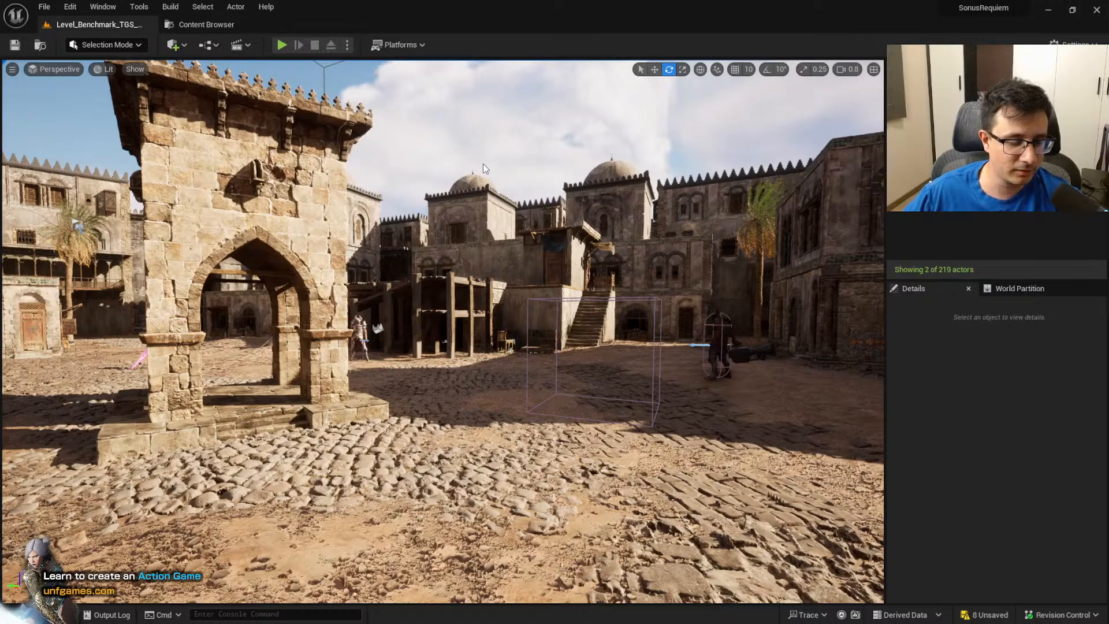
{"action": "mouse_move", "coordinate": [483, 164]}
{"action": "right_mouse_down"}
{"action": "mouse_move", "coordinate": [324, 358]}
{"action": "mouse_move", "coordinate": [390, 184]}
{"action": "mouse_move", "coordinate": [479, 167]}
{"action": "right_mouse_up"}
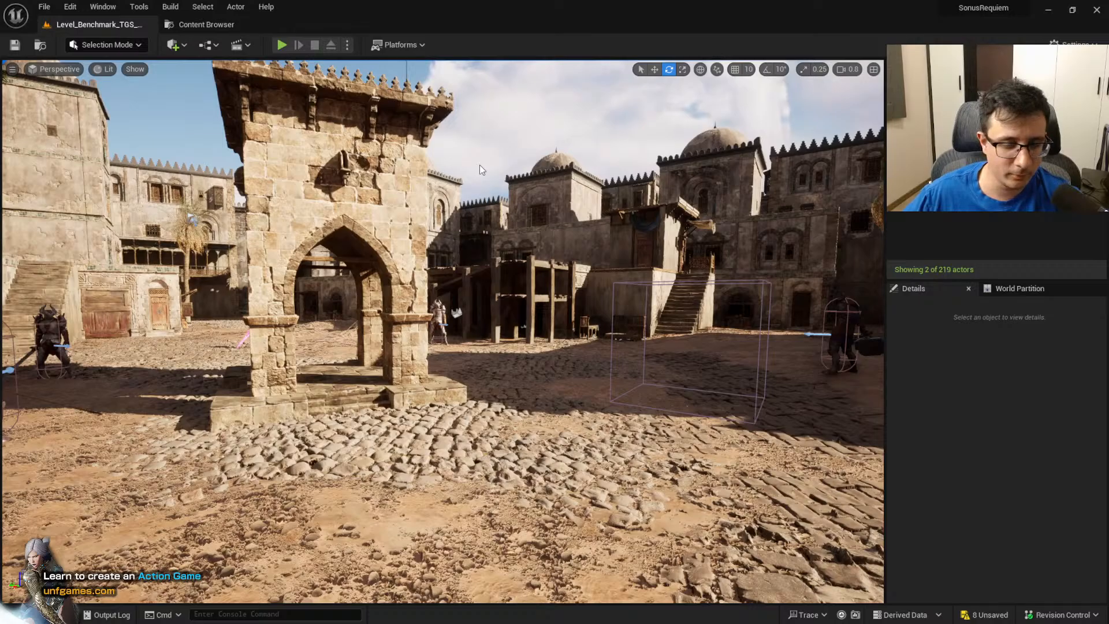
{"action": "right_click_drag", "start_coordinate": [480, 164], "coordinate": [510, 153]}
{"action": "key", "text": "w"}
{"action": "key", "text": "s"}
{"action": "key", "text": "a"}
{"action": "scroll", "coordinate": [511, 153], "scroll_direction": "down", "scroll_amount": 2}
{"action": "key", "text": "d"}
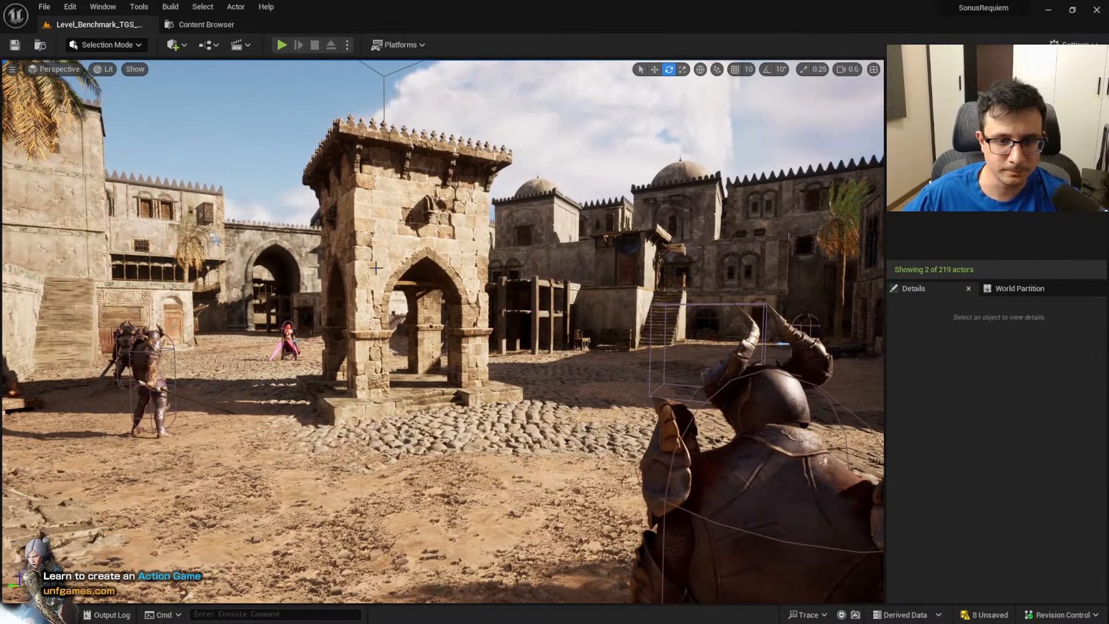
{"action": "mouse_move", "coordinate": [343, 240]}
{"action": "right_mouse_down"}
{"action": "mouse_move", "coordinate": [300, 240]}
{"action": "mouse_move", "coordinate": [341, 236]}
{"action": "right_mouse_up"}
{"action": "key", "text": "d"}
{"action": "key", "text": "w"}
{"action": "key", "text": "e"}
{"action": "key", "text": "s"}
{"action": "key", "text": "q"}
{"action": "right_click_drag", "start_coordinate": [452, 330], "coordinate": [453, 330]}
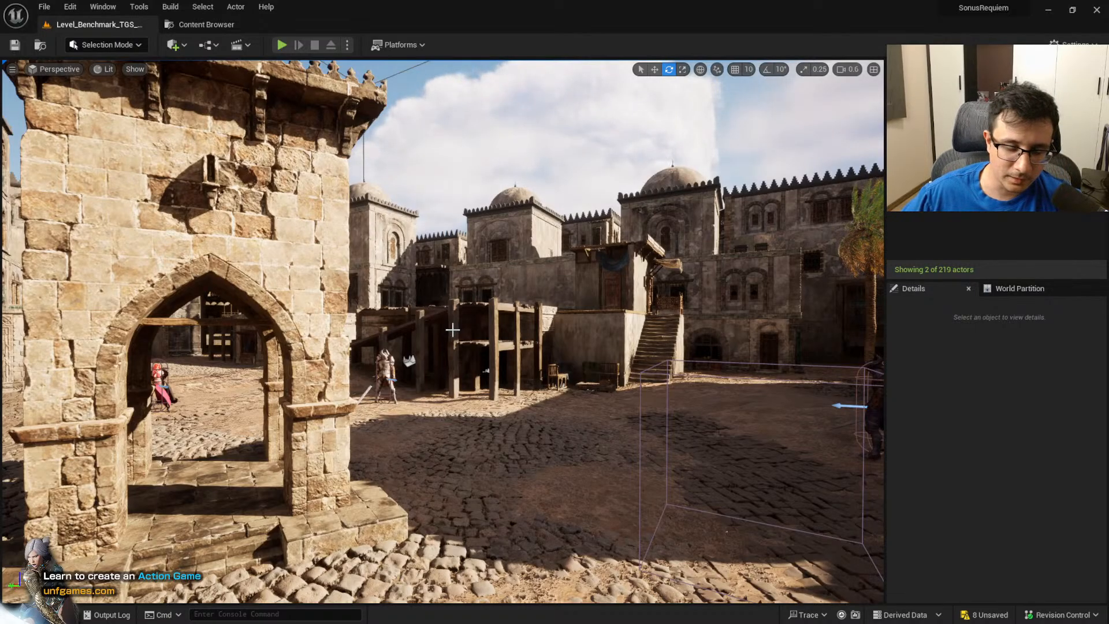
Examine the courtyard composition around the arch tower from low and raised viewpoints at slower camera speeds
{"action": "key", "text": "s"}
{"action": "right_click_drag", "start_coordinate": [371, 317], "coordinate": [379, 285]}
{"action": "scroll", "coordinate": [370, 317], "scroll_direction": "up", "scroll_amount": 1}
{"action": "key", "text": "d"}
{"action": "key", "text": "w"}
{"action": "scroll", "coordinate": [371, 316], "scroll_direction": "down", "scroll_amount": 2}
{"action": "key", "text": "s"}
{"action": "key", "text": "w"}
{"action": "key", "text": "a"}
{"action": "key", "text": "w"}
{"action": "key", "text": "w"}
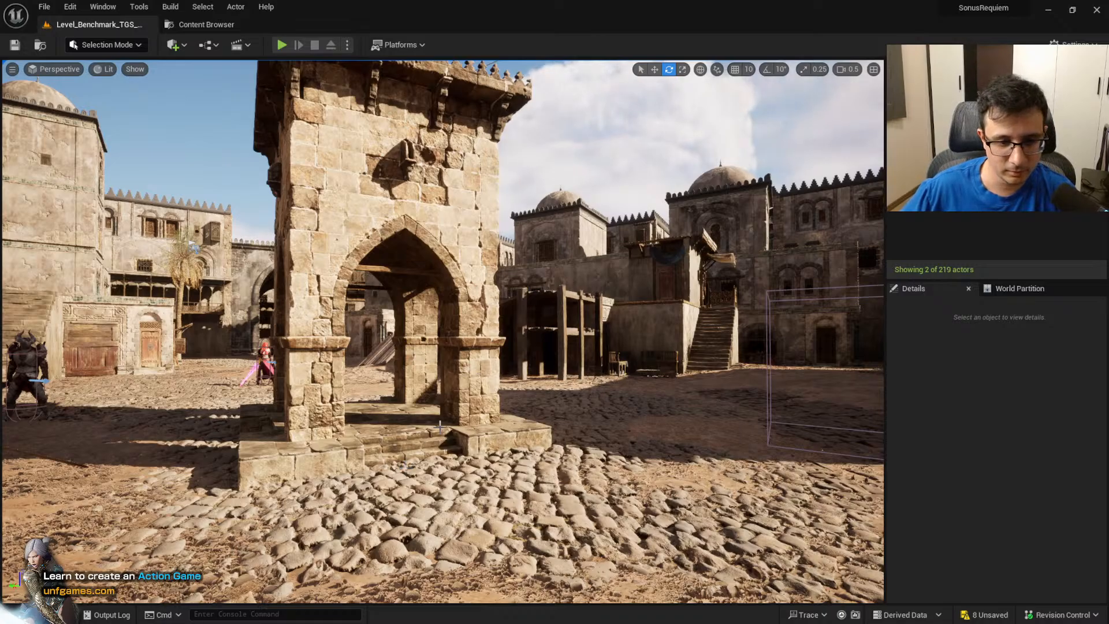
{"action": "right_click_drag", "start_coordinate": [457, 400], "coordinate": [487, 397]}
{"action": "key", "text": "a"}
{"action": "key", "text": "s"}
{"action": "key", "text": "w"}
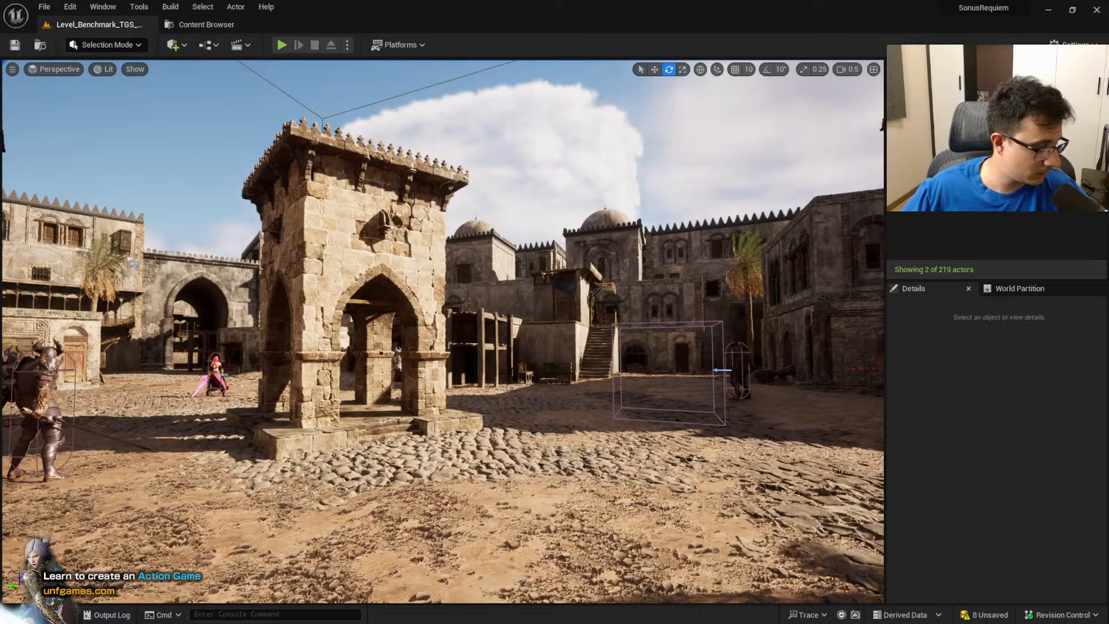
{"action": "key", "text": "w"}
{"action": "key", "text": "e"}
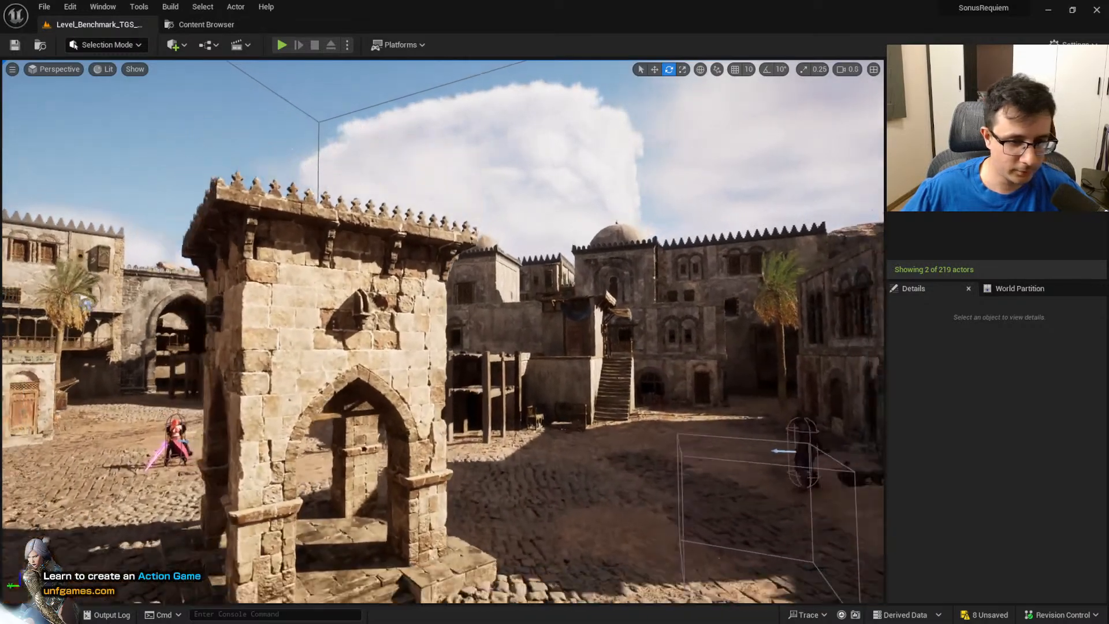
Examine the sunlit arch tower against the shaded courtyard from ground level near the knights and from above the tower
{"action": "key", "text": "s"}
{"action": "key", "text": "q"}
{"action": "key", "text": "a"}
{"action": "key", "text": "w"}
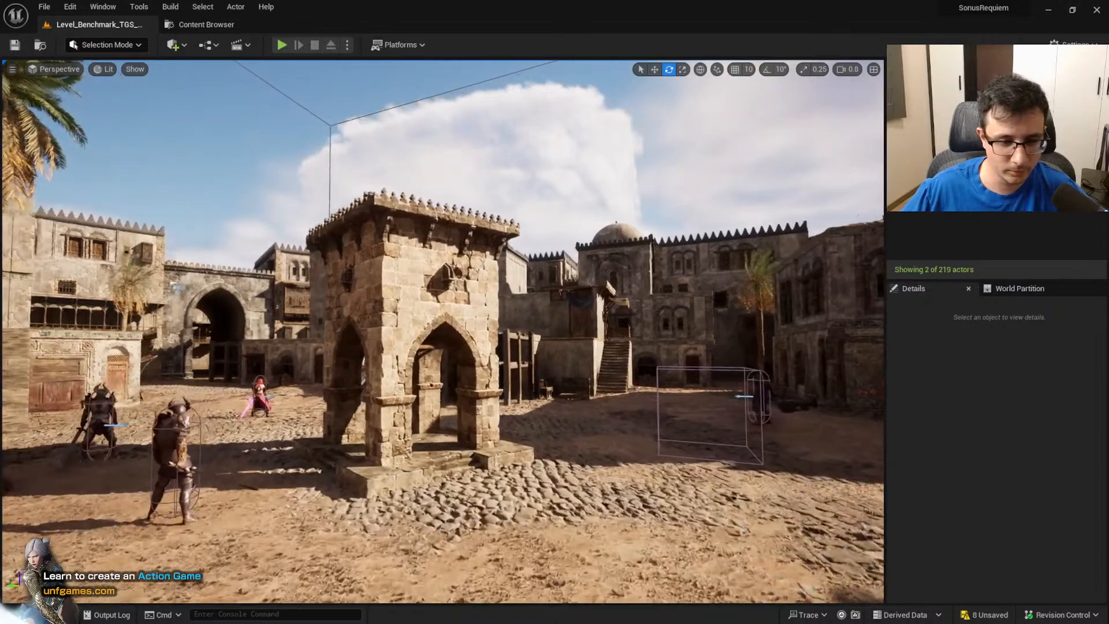
{"action": "key", "text": "d"}
{"action": "key", "text": "q"}
{"action": "key", "text": "d"}
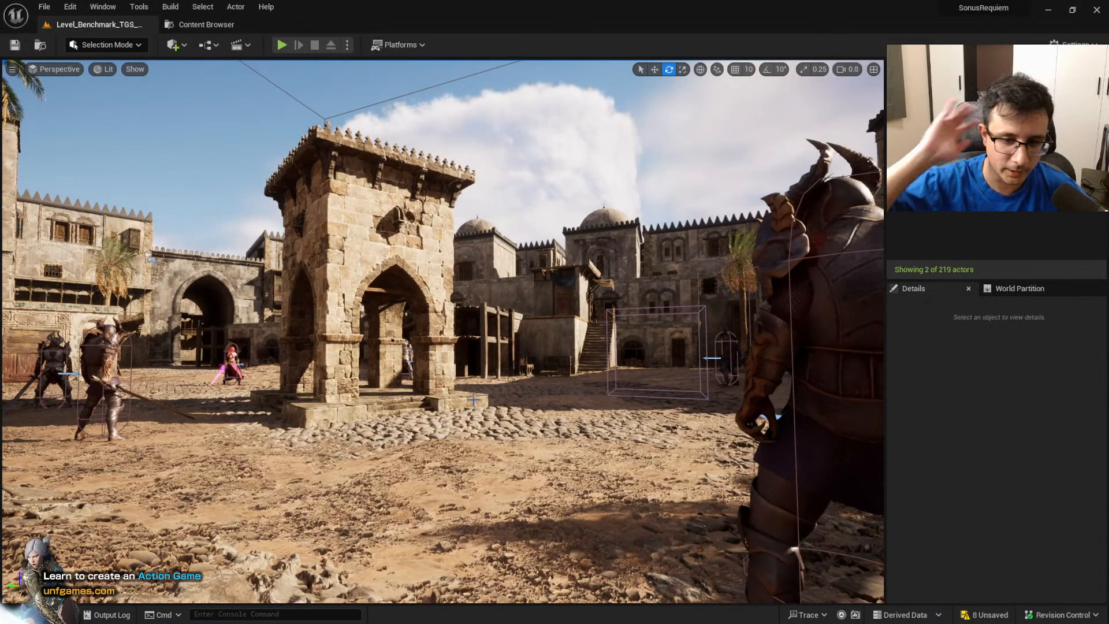
{"action": "key", "text": "s"}
{"action": "right_click_drag", "start_coordinate": [568, 431], "coordinate": [527, 466]}
{"action": "key", "text": "w"}
{"action": "key", "text": "e"}
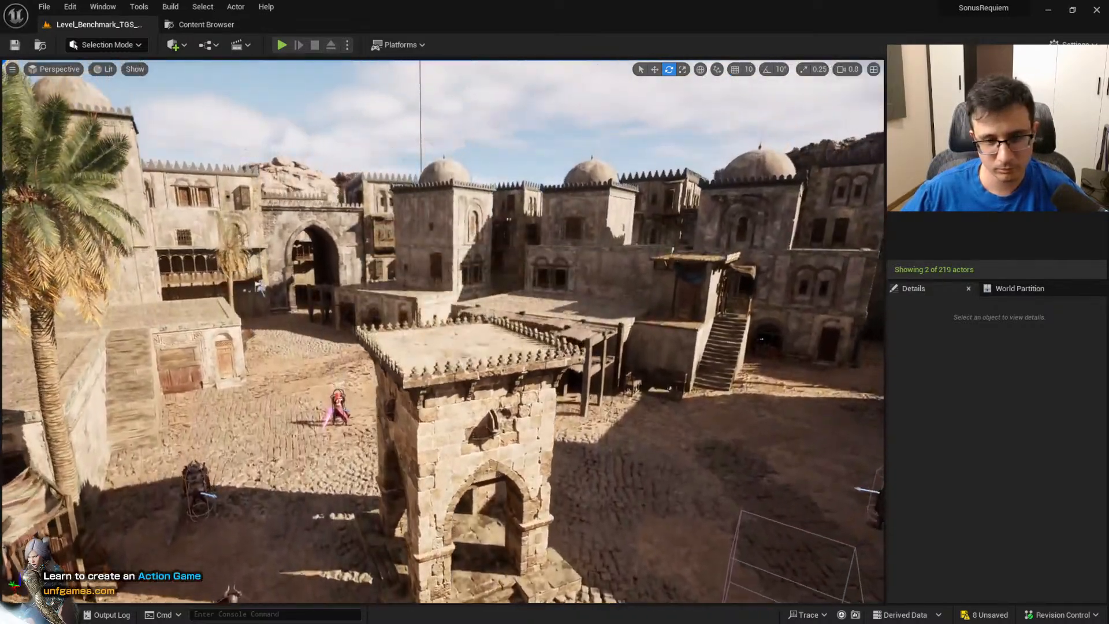
Examine the skyline, palm tree and wooden scaffold around the arch tower from a raised viewpoint facing the gate
{"action": "key", "text": "d"}
{"action": "right_click_drag", "start_coordinate": [576, 430], "coordinate": [537, 408]}
{"action": "key", "text": "q"}
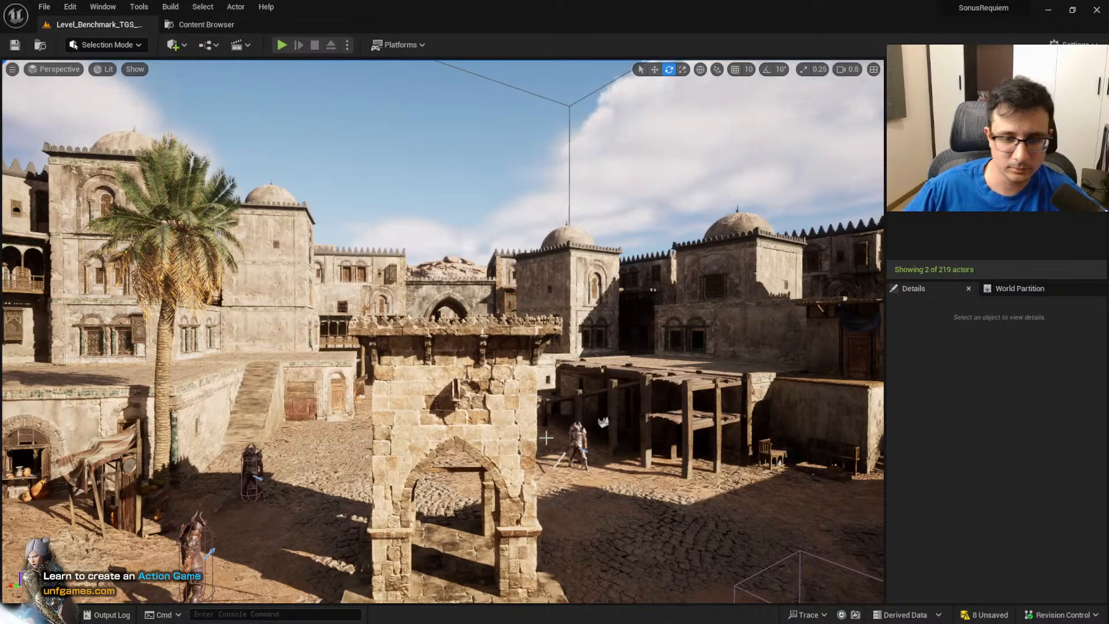
{"action": "key", "text": "a"}
{"action": "mouse_move", "coordinate": [443, 331]}
{"action": "right_mouse_down"}
{"action": "mouse_move", "coordinate": [494, 332]}
{"action": "mouse_move", "coordinate": [447, 332]}
{"action": "right_mouse_up"}
{"action": "key", "text": "d"}
{"action": "key", "text": "w"}
{"action": "key", "text": "s"}
{"action": "scroll", "coordinate": [443, 332], "scroll_direction": "down", "scroll_amount": 2}
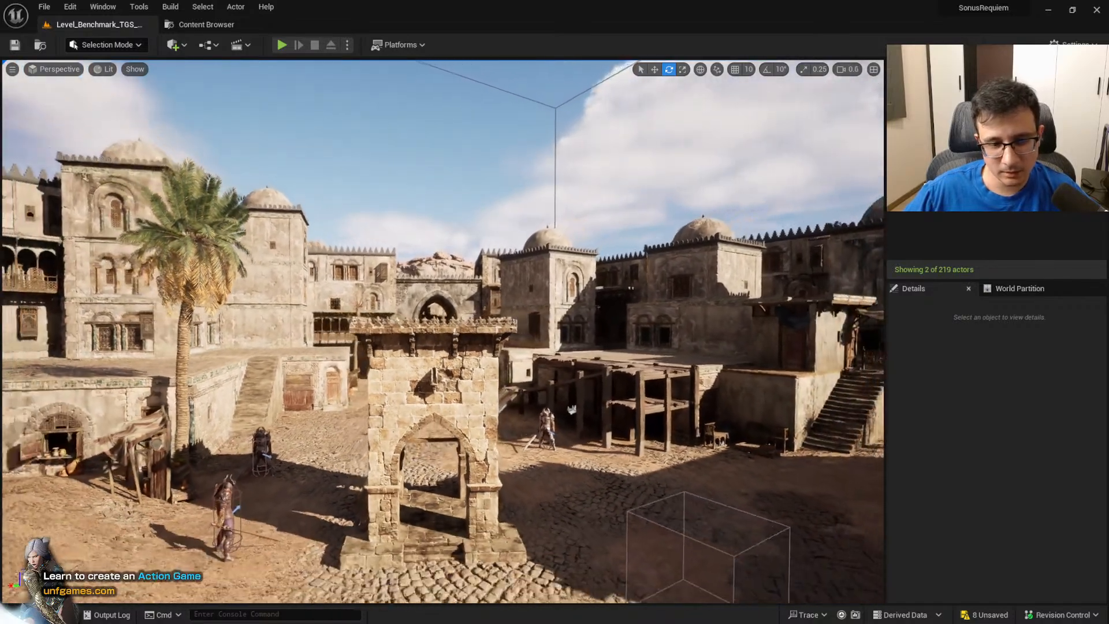
Examine how the foreground ground shadow and the horned knight frame the arch tower from eye level
{"action": "key", "text": "q"}
{"action": "key", "text": "s"}
{"action": "right_click_drag", "start_coordinate": [443, 331], "coordinate": [468, 375]}
{"action": "key", "text": "a"}
{"action": "key", "text": "d"}
{"action": "key", "text": "q"}
{"action": "key", "text": "w"}
{"action": "right_click_drag", "start_coordinate": [517, 499], "coordinate": [502, 499]}
{"action": "key", "text": "w"}
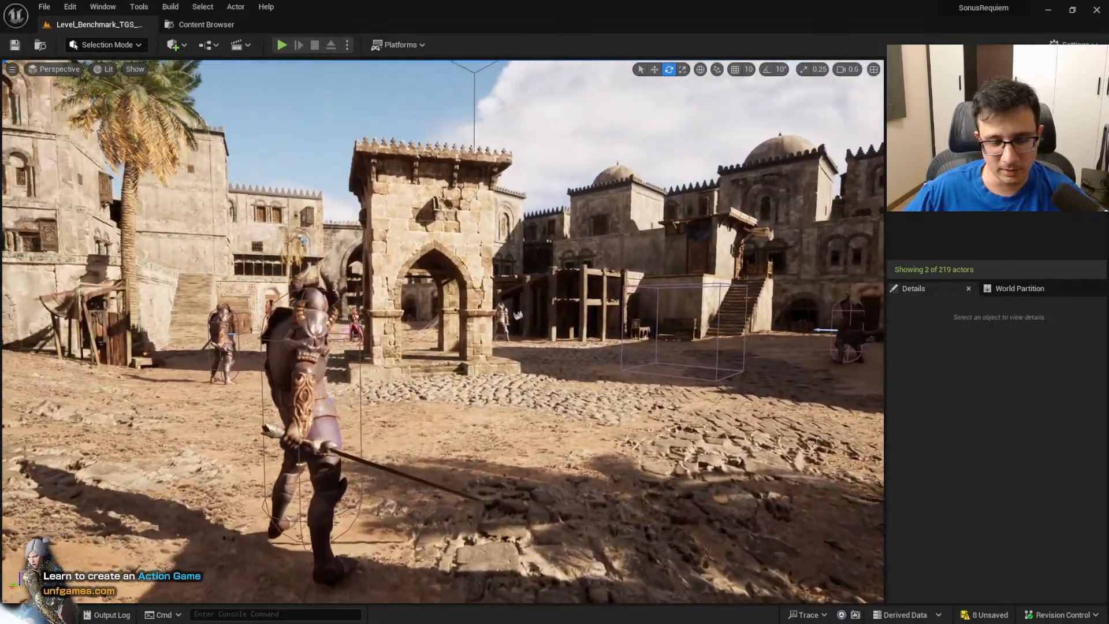
{"action": "key", "text": "w"}
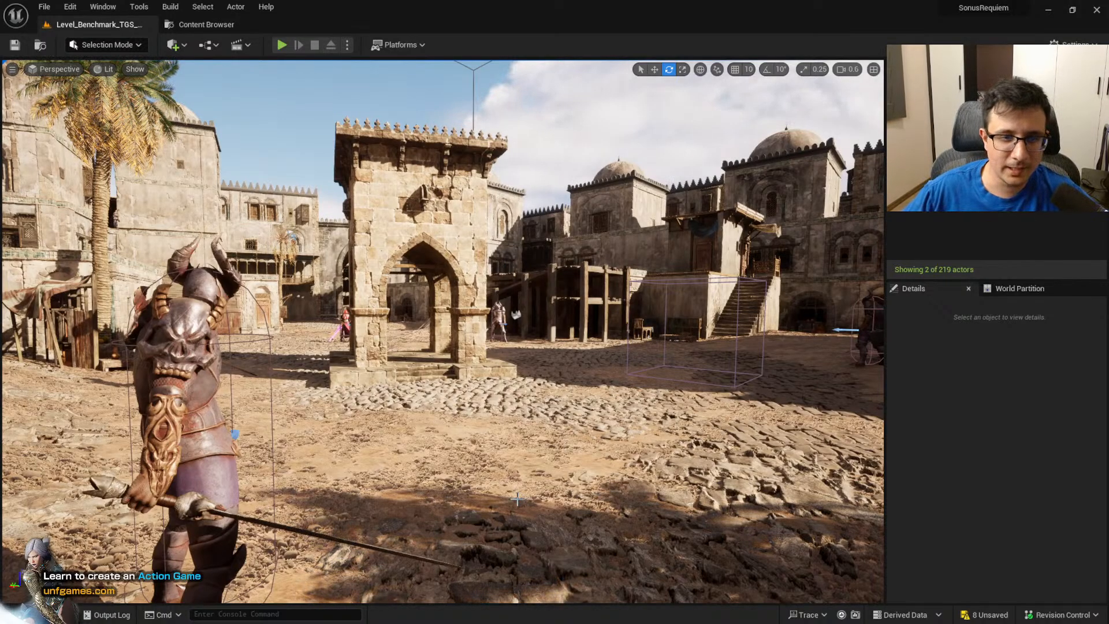
{"action": "mouse_move", "coordinate": [587, 428]}
{"action": "right_mouse_down"}
{"action": "mouse_move", "coordinate": [564, 435]}
{"action": "mouse_move", "coordinate": [587, 435]}
{"action": "right_mouse_up"}
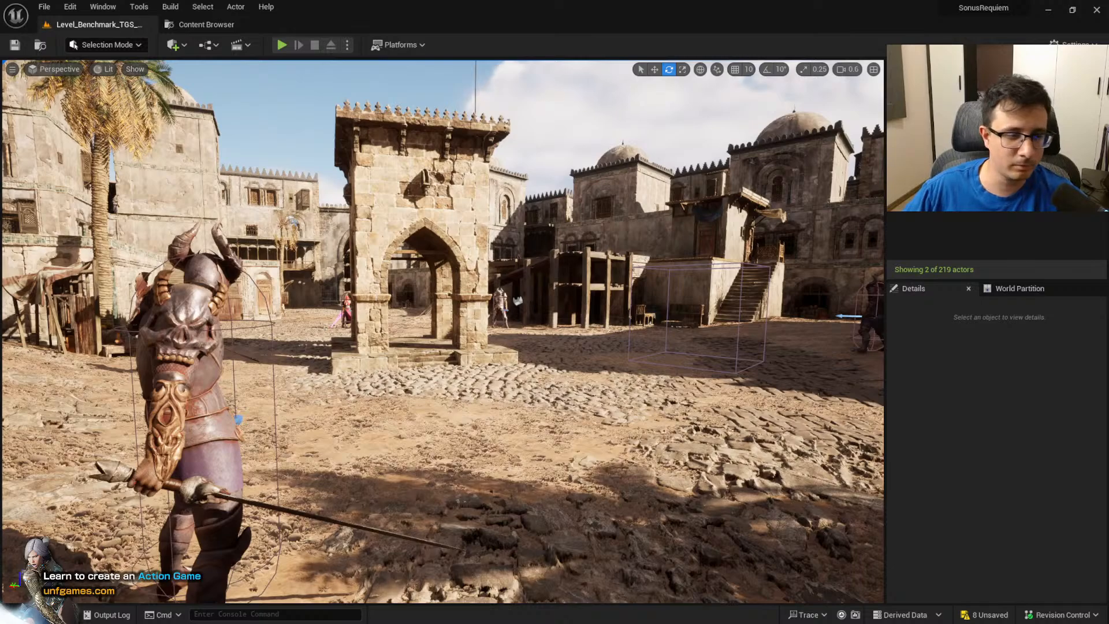
Compare the courtyard's light and shadow masses from an elevated overview and from behind the horned knight
{"action": "mouse_move", "coordinate": [587, 435]}
{"action": "right_mouse_down"}
{"action": "mouse_move", "coordinate": [571, 428]}
{"action": "mouse_move", "coordinate": [592, 416]}
{"action": "mouse_move", "coordinate": [578, 434]}
{"action": "right_mouse_up"}
{"action": "key", "text": "e"}
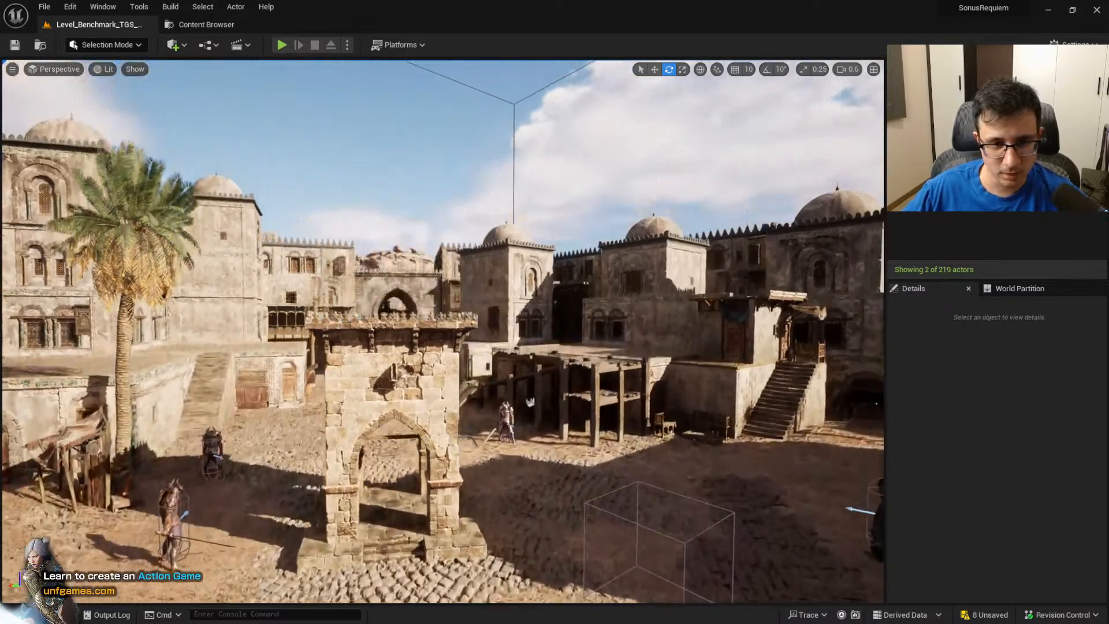
{"action": "right_click_drag", "start_coordinate": [514, 394], "coordinate": [509, 395]}
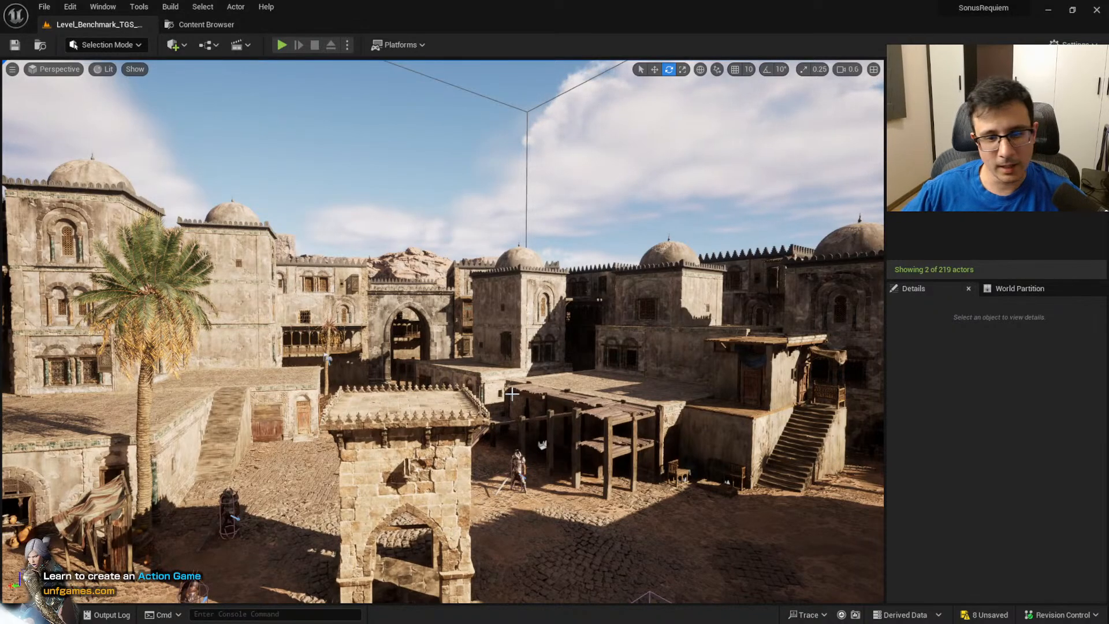
{"action": "right_click_drag", "start_coordinate": [539, 350], "coordinate": [590, 351]}
{"action": "key", "text": "s"}
{"action": "key", "text": "q"}
{"action": "key", "text": "a"}
{"action": "key", "text": "w"}
{"action": "key", "text": "q"}
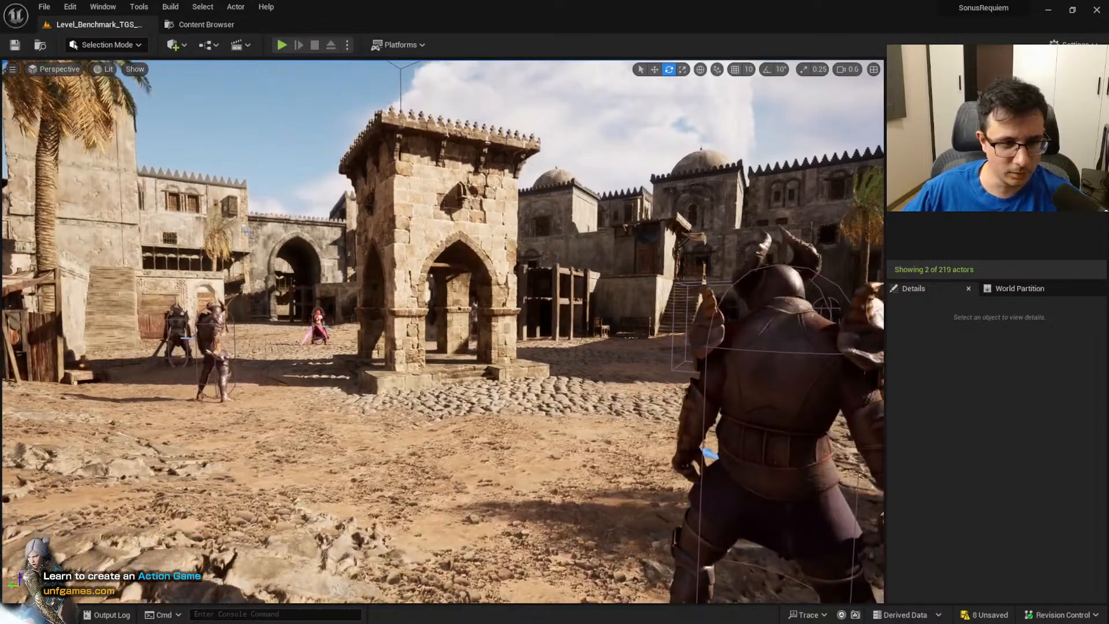
{"action": "key", "text": "w"}
{"action": "right_click_drag", "start_coordinate": [518, 354], "coordinate": [522, 354]}
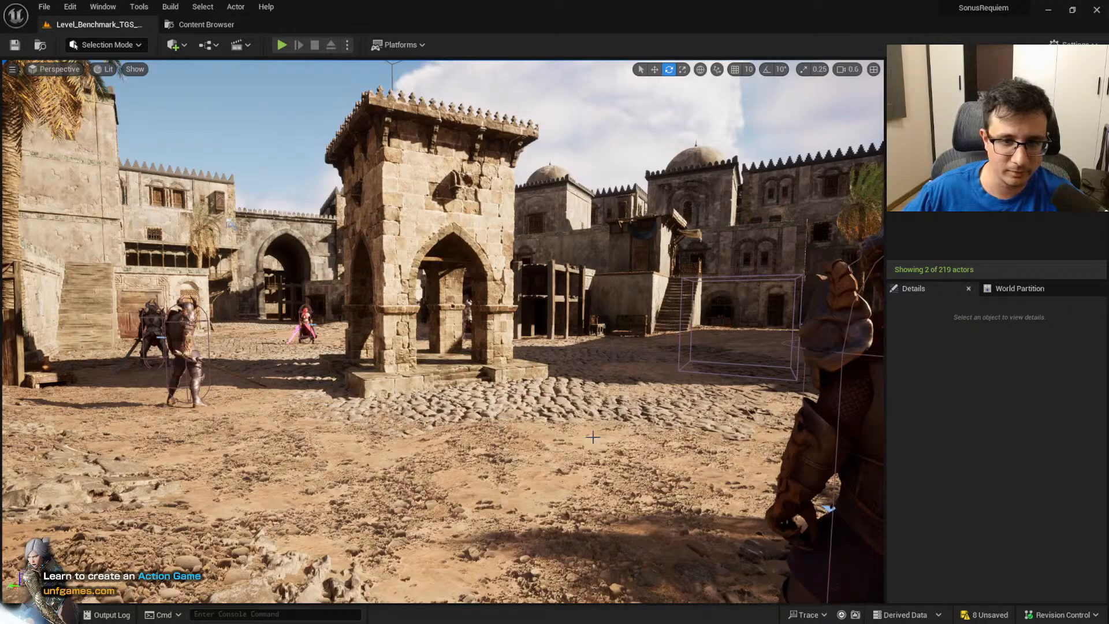
{"action": "mouse_move", "coordinate": [701, 372]}
{"action": "right_mouse_down"}
{"action": "mouse_move", "coordinate": [683, 353]}
{"action": "mouse_move", "coordinate": [700, 373]}
{"action": "right_mouse_up"}
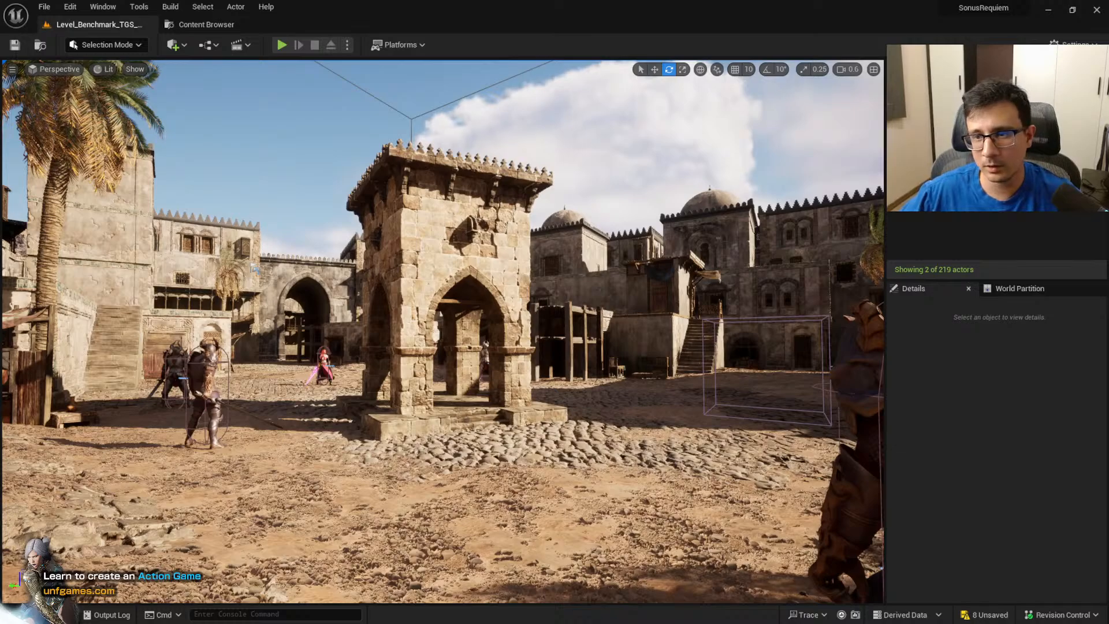
Try hiding the level actors found by filtering the actor list for "post" and "sky"
{"action": "key", "text": "Escape"}
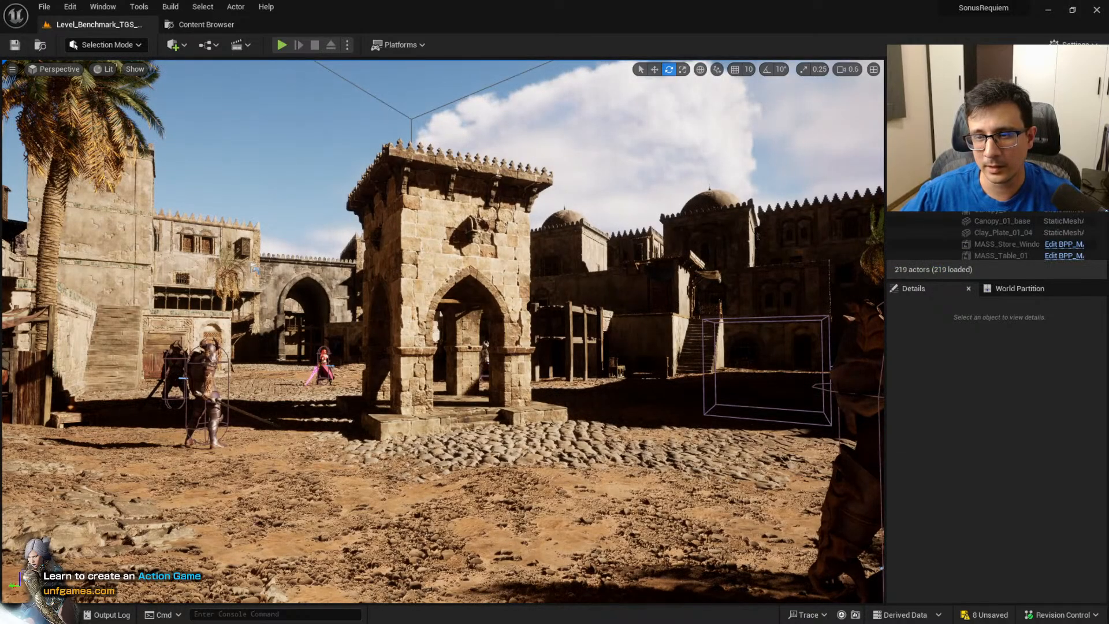
{"action": "type", "text": "post"}
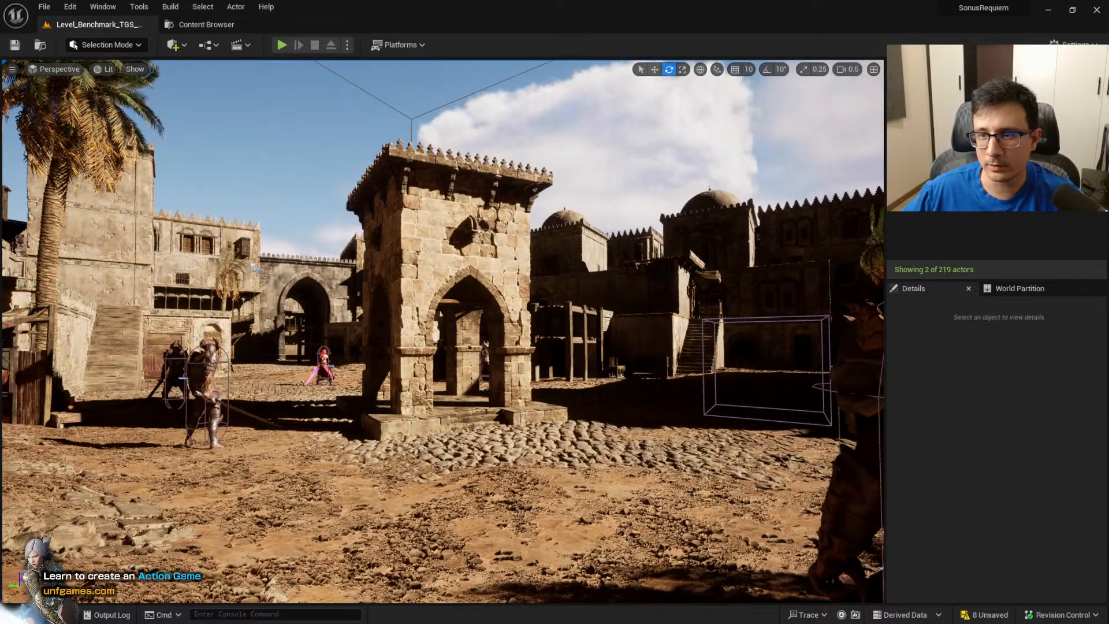
{"action": "left_click", "coordinate": [894, 137]}
{"action": "left_click", "coordinate": [920, 86]}
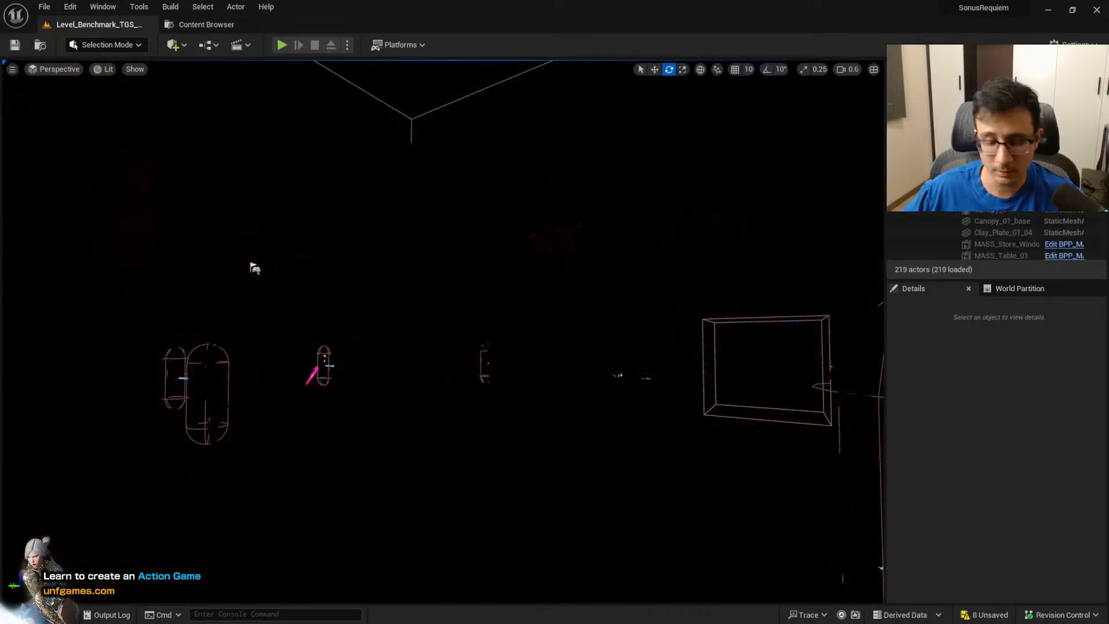
{"action": "type", "text": "sky"}
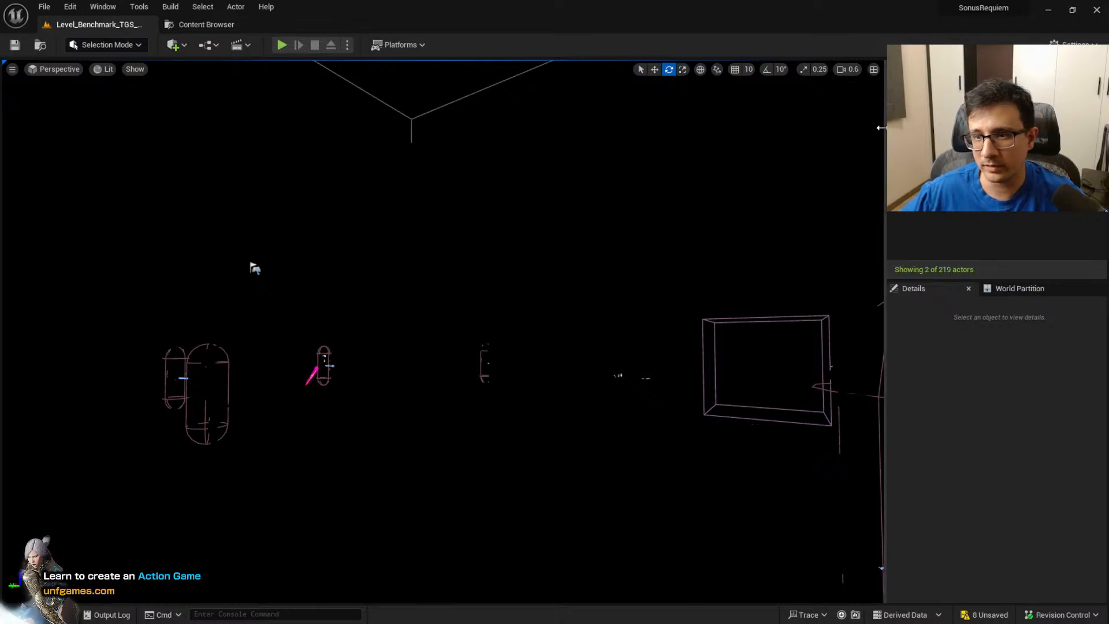
{"action": "left_click", "coordinate": [894, 137]}
{"action": "left_click", "coordinate": [921, 85]}
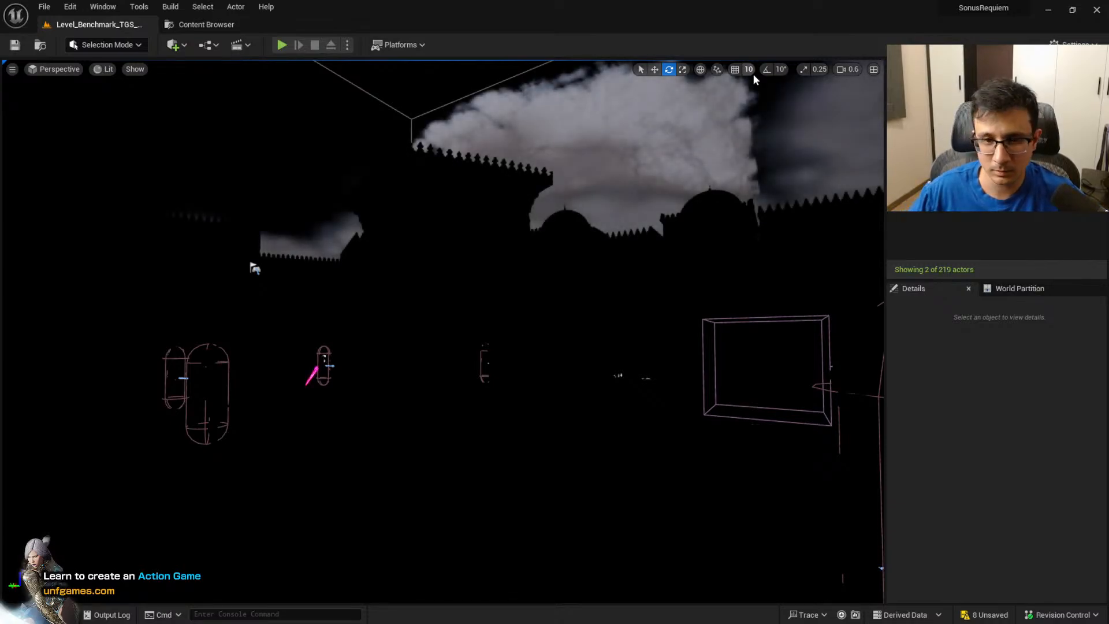
Try hiding the actor found with the "cloud" filter, then filter the actor list for "sky" again
{"action": "type", "text": "cloud"}
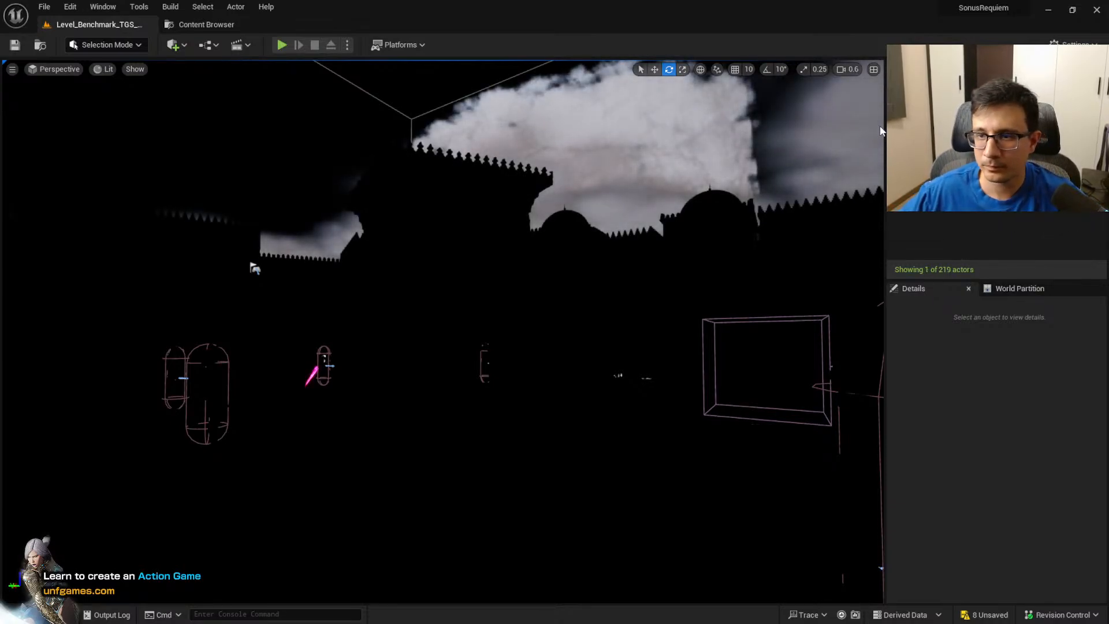
{"action": "left_click", "coordinate": [895, 137]}
{"action": "left_click_drag", "start_coordinate": [948, 85], "coordinate": [692, 109]}
{"action": "type", "text": "sky"}
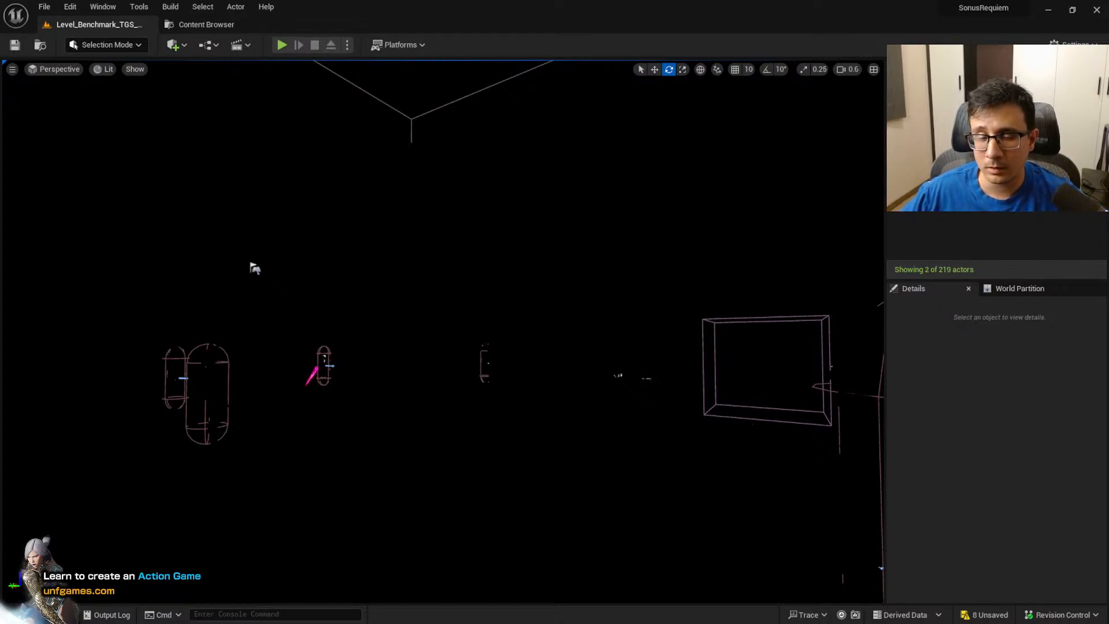
{"action": "left_click", "coordinate": [914, 85]}
{"action": "right_click_drag", "start_coordinate": [707, 209], "coordinate": [733, 254]}
Undo the recent actor visibility changes to bring the courtyard lighting back
{"action": "key", "text": "ctrl+z"}
{"action": "key", "text": "ctrl+z"}
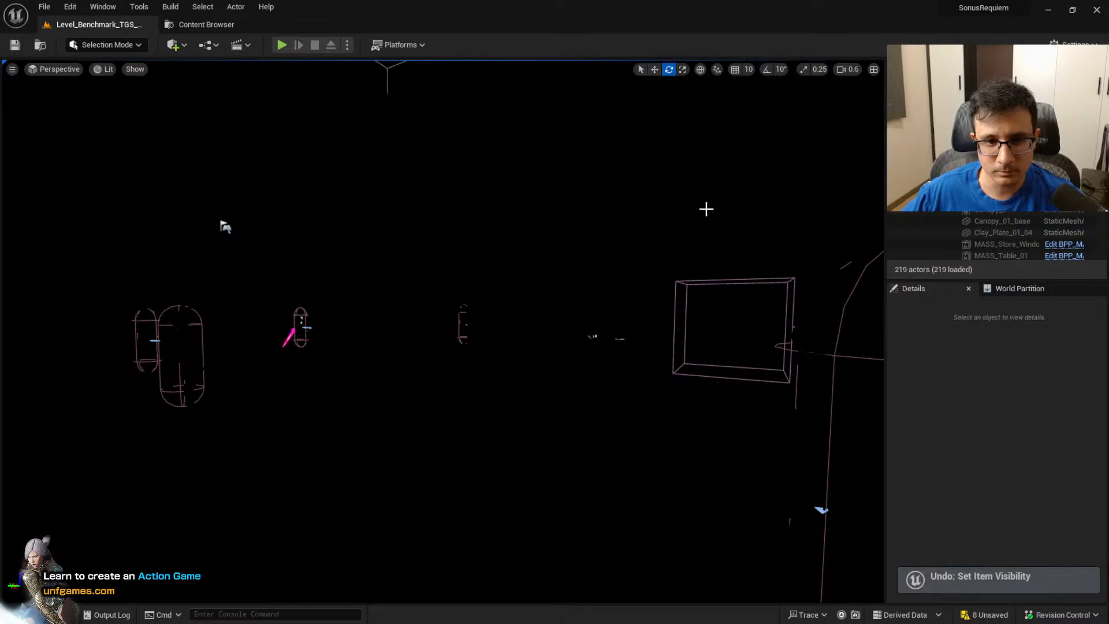
{"action": "key", "text": "ctrl+z"}
{"action": "key", "text": "ctrl+z"}
Examine the fully lit courtyard around the arch tower from near and far ground-level viewpoints
{"action": "right_click_drag", "start_coordinate": [621, 383], "coordinate": [580, 409]}
{"action": "key", "text": "s"}
{"action": "key", "text": "w"}
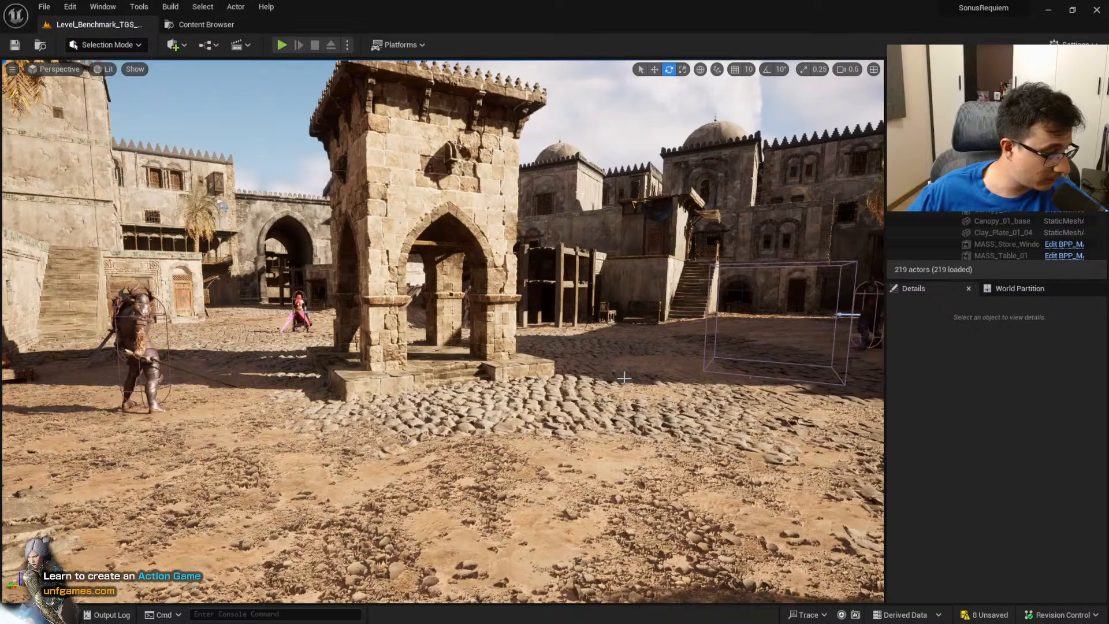
{"action": "right_click_drag", "start_coordinate": [627, 385], "coordinate": [646, 398]}
{"action": "key", "text": "s"}
{"action": "key", "text": "w"}
{"action": "key", "text": "s"}
{"action": "key", "text": "s"}
{"action": "key", "text": "w"}
{"action": "key", "text": "s"}
{"action": "key", "text": "d"}
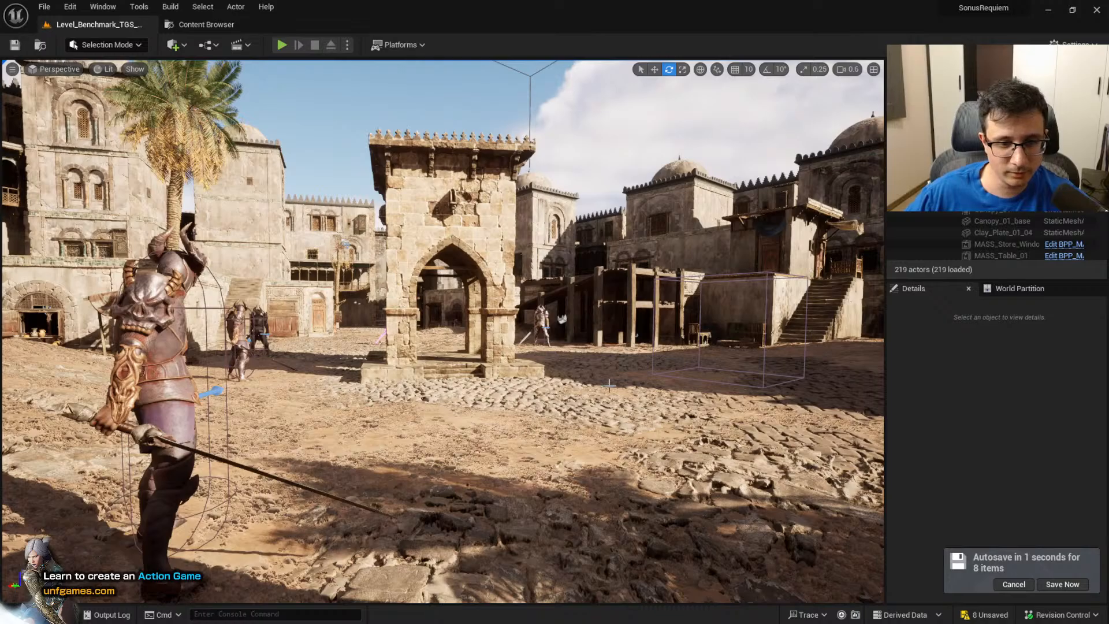
Examine the arch tower's lit and shaded faces, moving from behind the horned knight to a closer view
{"action": "mouse_move", "coordinate": [528, 426]}
{"action": "right_mouse_down"}
{"action": "mouse_move", "coordinate": [586, 417]}
{"action": "mouse_move", "coordinate": [524, 415]}
{"action": "right_mouse_up"}
{"action": "key", "text": "a"}
{"action": "key", "text": "s"}
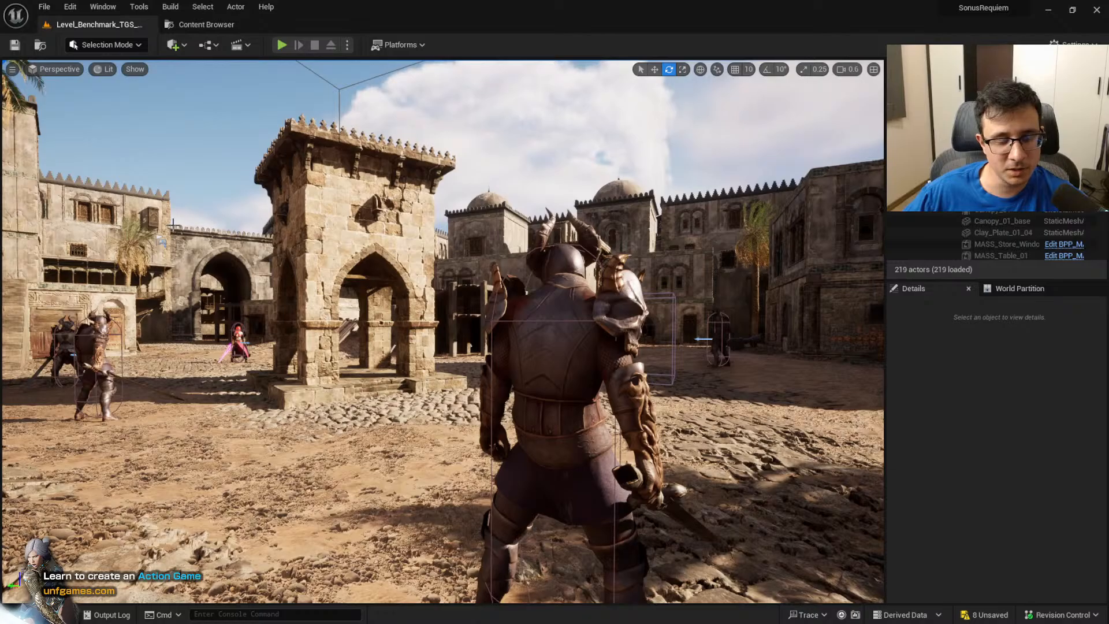
{"action": "key", "text": "w"}
{"action": "right_click_drag", "start_coordinate": [342, 316], "coordinate": [309, 316]}
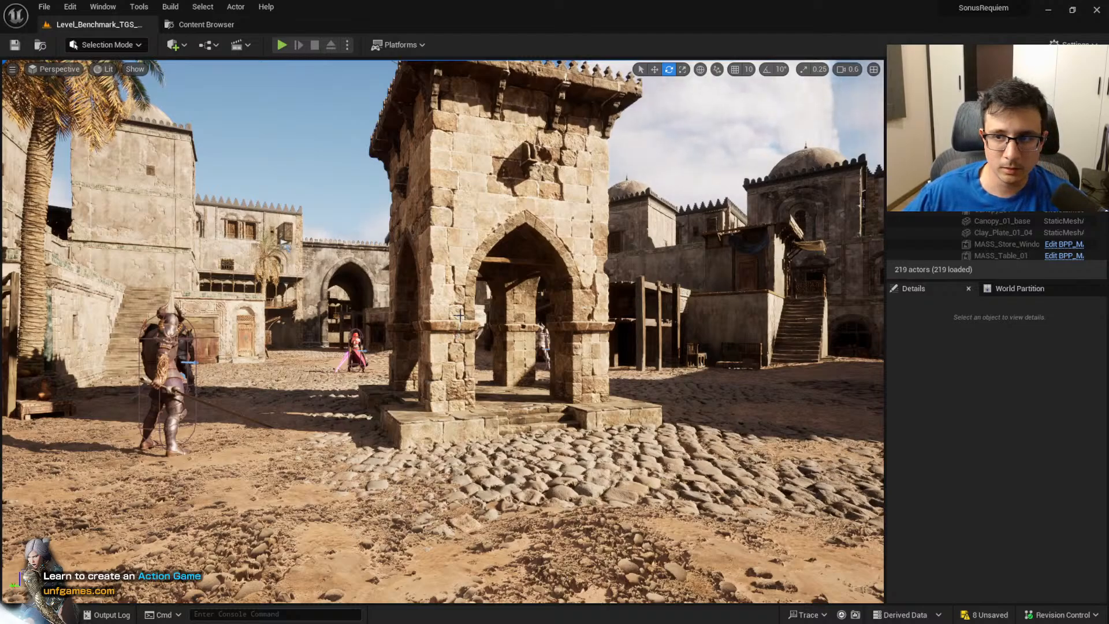
{"action": "right_click_drag", "start_coordinate": [473, 336], "coordinate": [473, 337]}
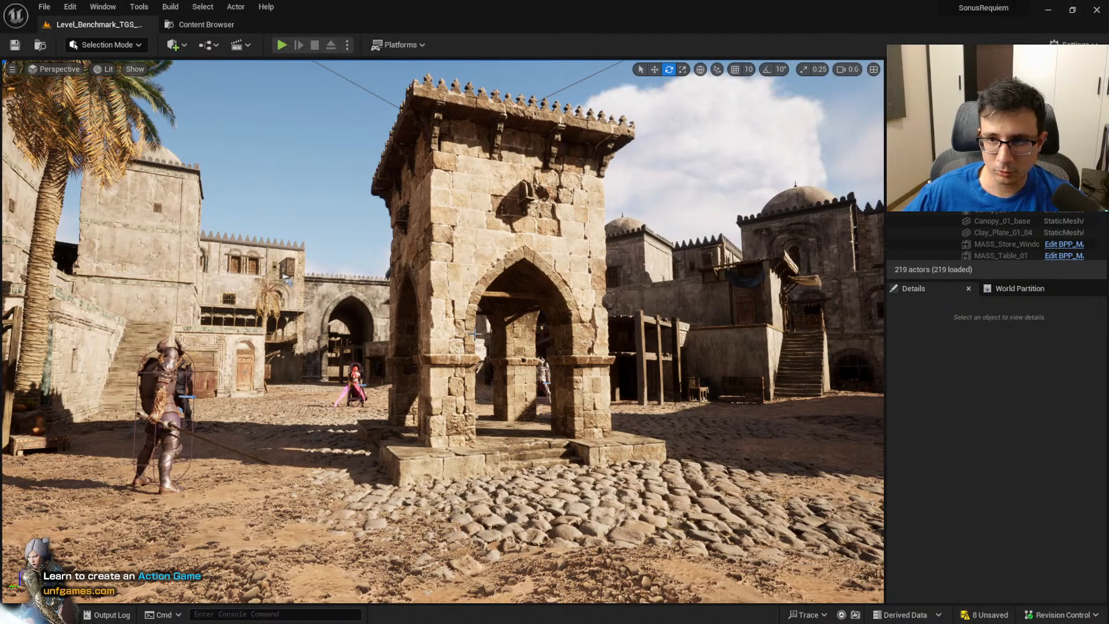
{"action": "mouse_move", "coordinate": [522, 455]}
{"action": "right_mouse_down"}
{"action": "mouse_move", "coordinate": [543, 458]}
{"action": "mouse_move", "coordinate": [527, 452]}
{"action": "right_mouse_up"}
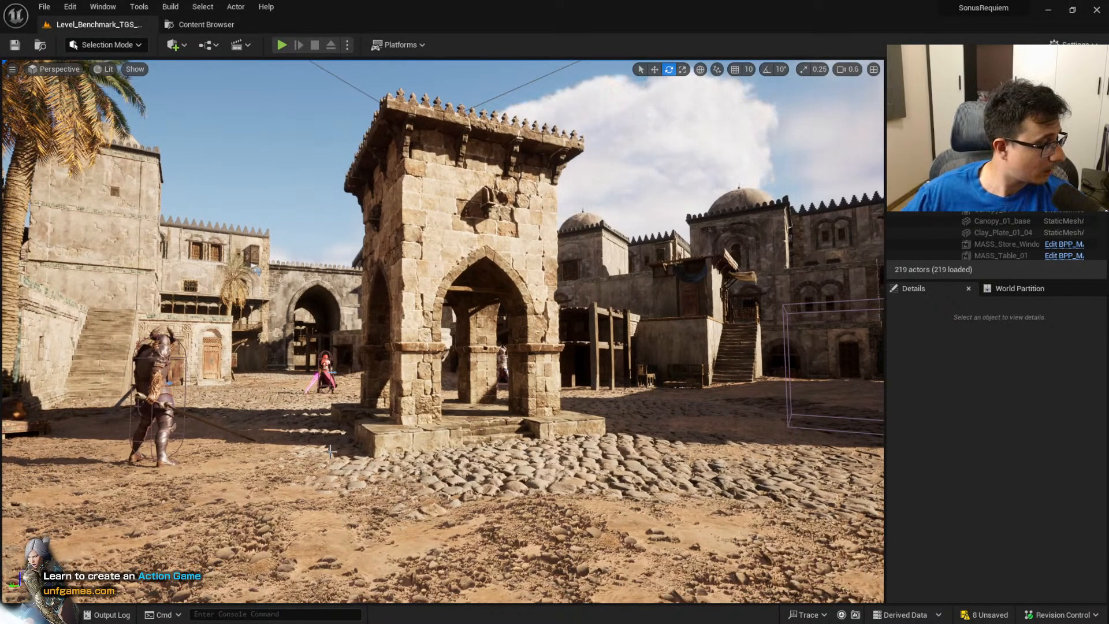
{"action": "key", "text": "alt+Tab"}
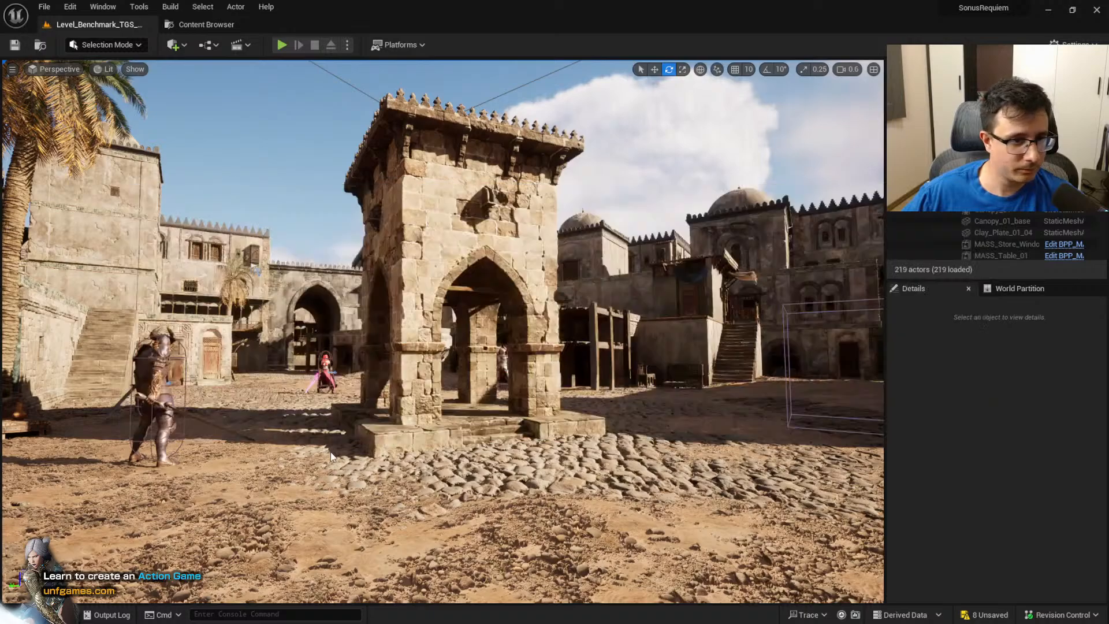